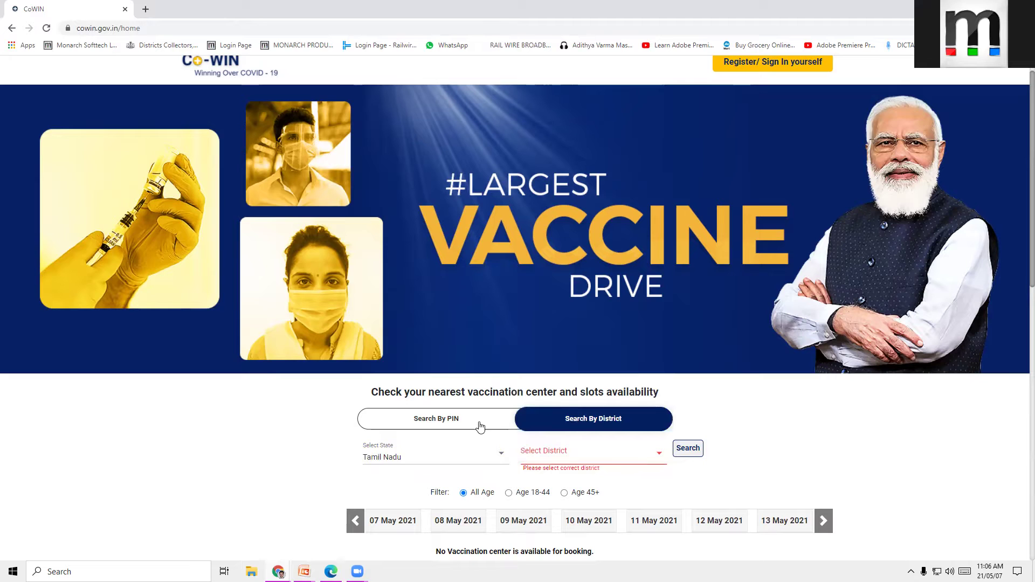
# Scroll up the CoWIN home page to bring the search-by-PIN availability search into view
pyautogui.scroll(1, 747, 271)
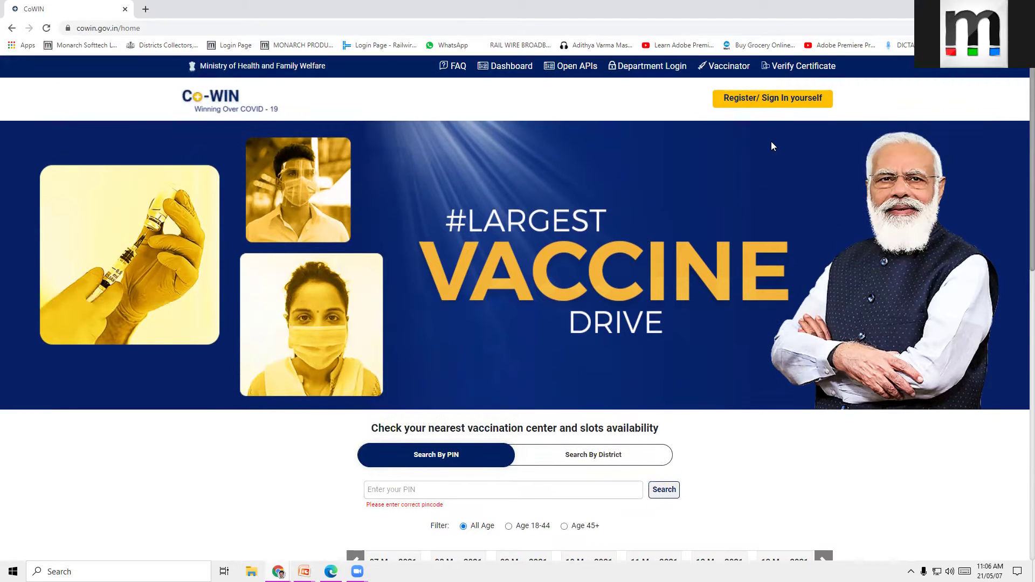
# Open the Register/Sign In yourself page in a new tab and focus its phone-number field
pyautogui.click(749, 105)
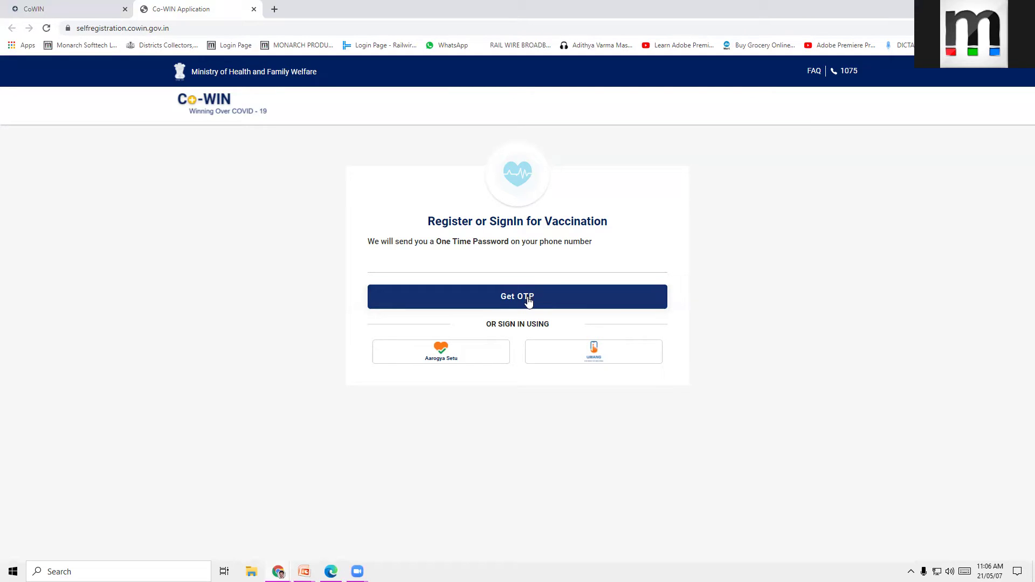
pyautogui.click(488, 263)
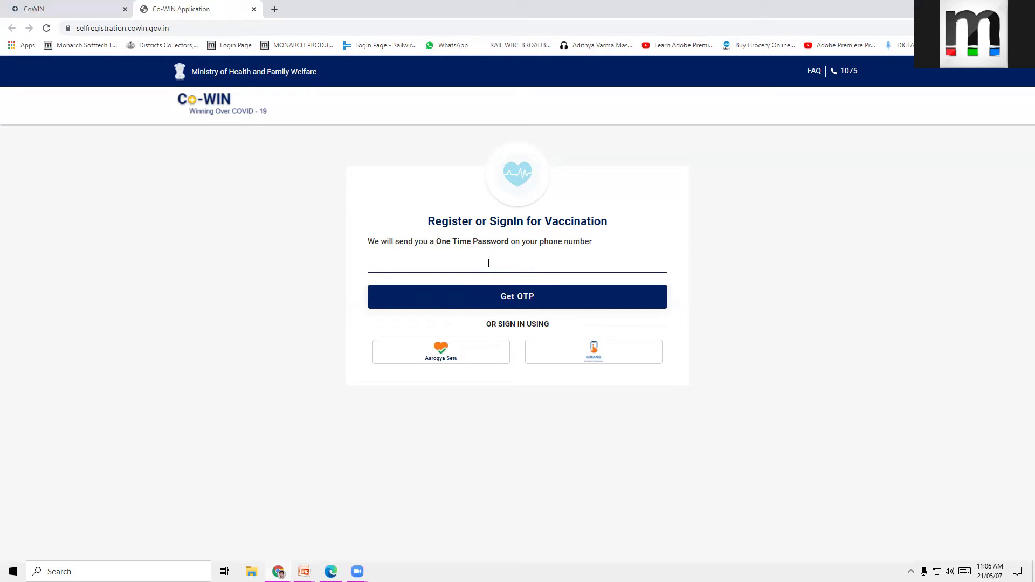
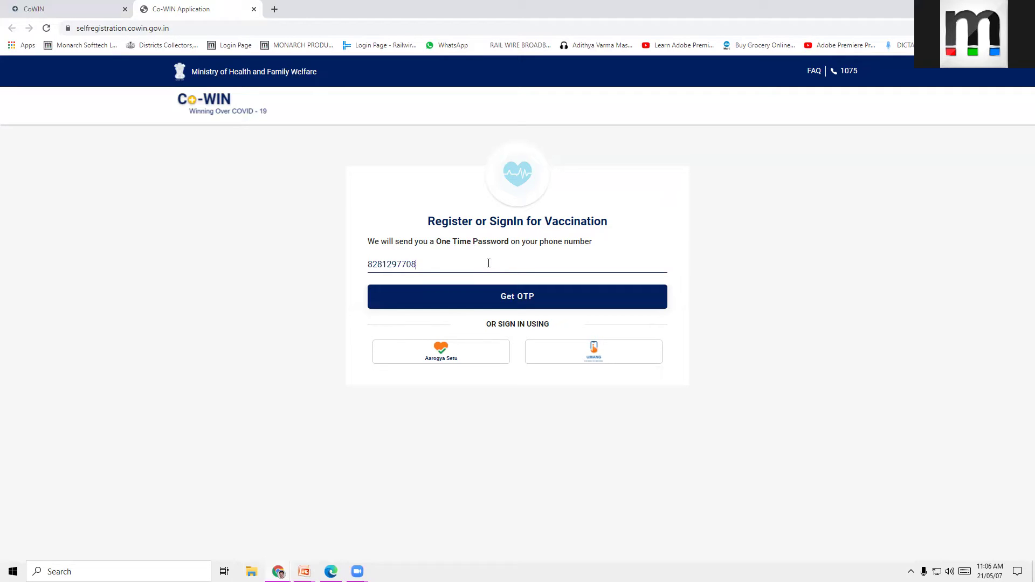
# Enter the mobile number and request an OTP, then fill in the received code and sign in
pyautogui.click(524, 304)
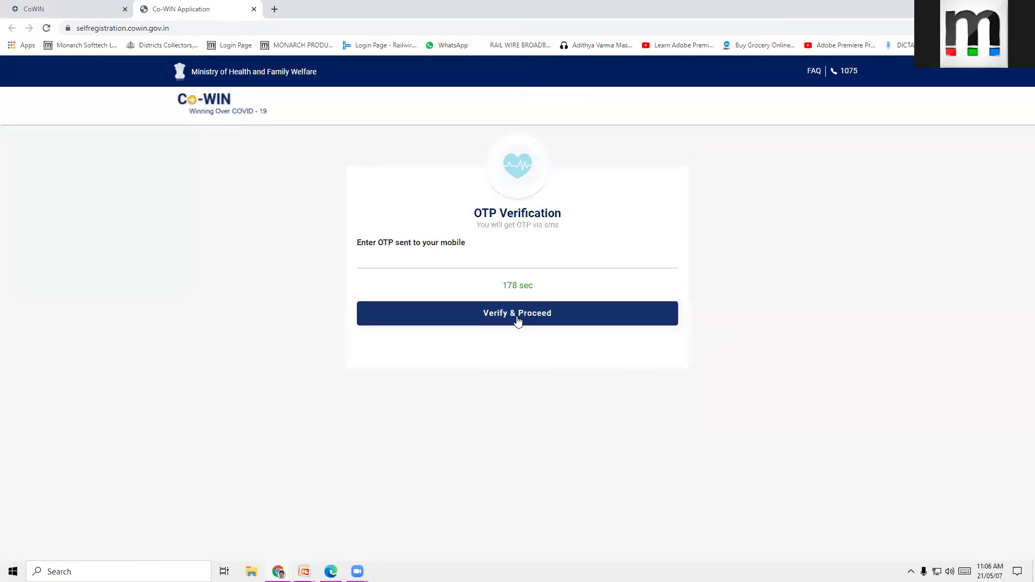
pyautogui.click(468, 258)
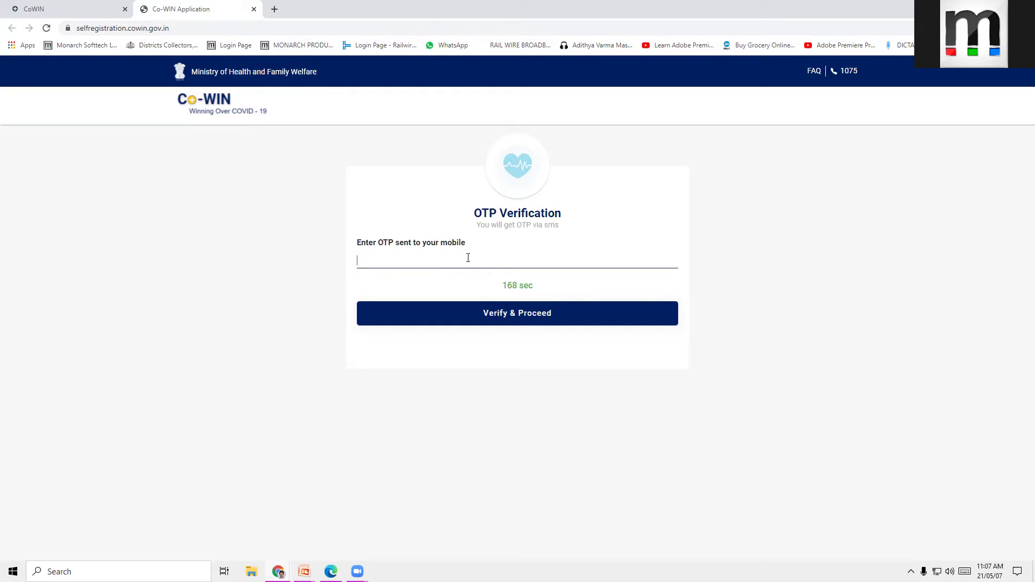
pyautogui.click(535, 322)
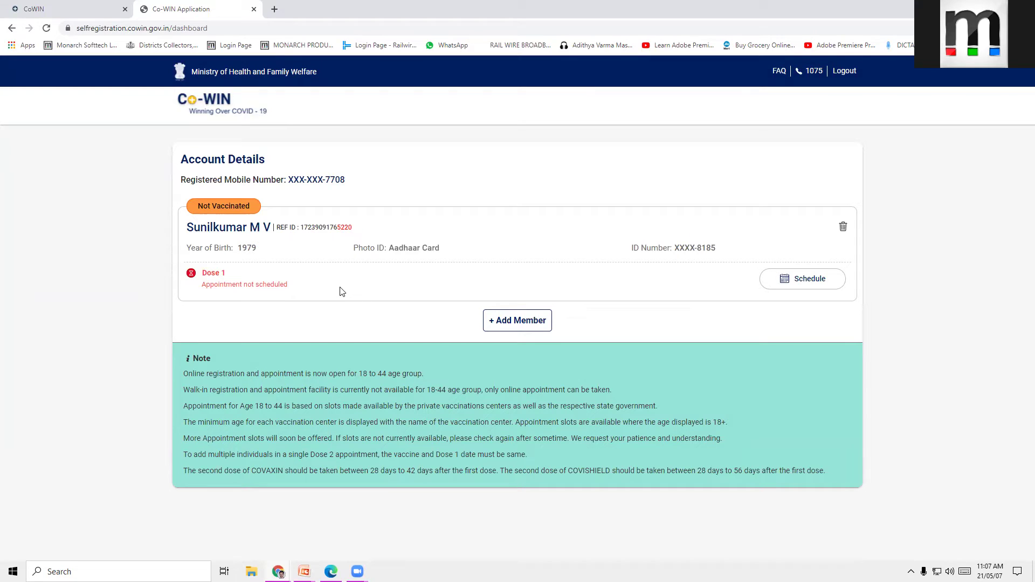
# Review the Account Details dashboard: one registered member, not vaccinated, Dose 1 appointment not scheduled
pyautogui.click(510, 328)
pyautogui.click(508, 327)
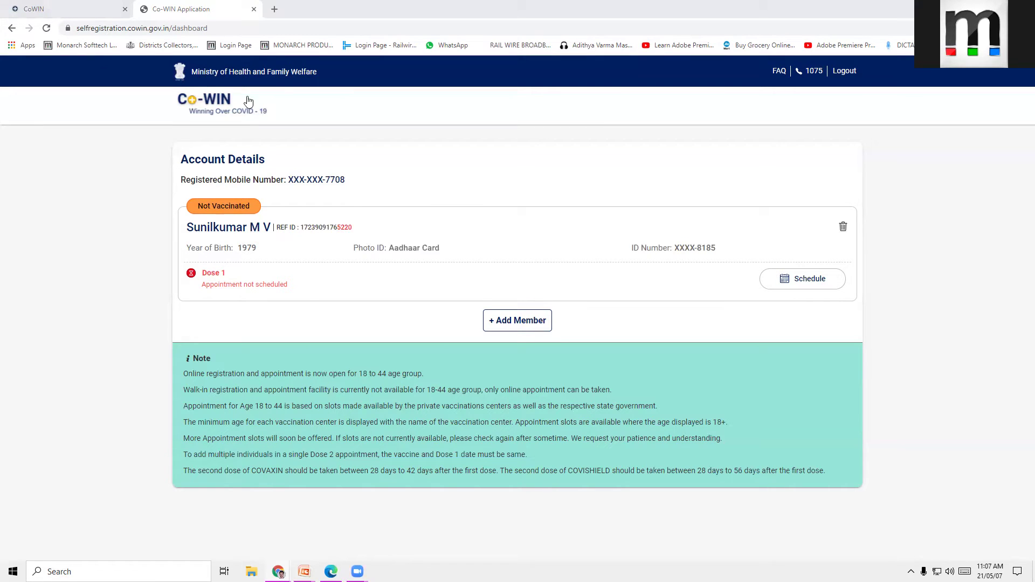
# Return to the CoWIN tab, reopen sign-in in a new tab, and request an OTP for the mobile number
pyautogui.click(9, 29)
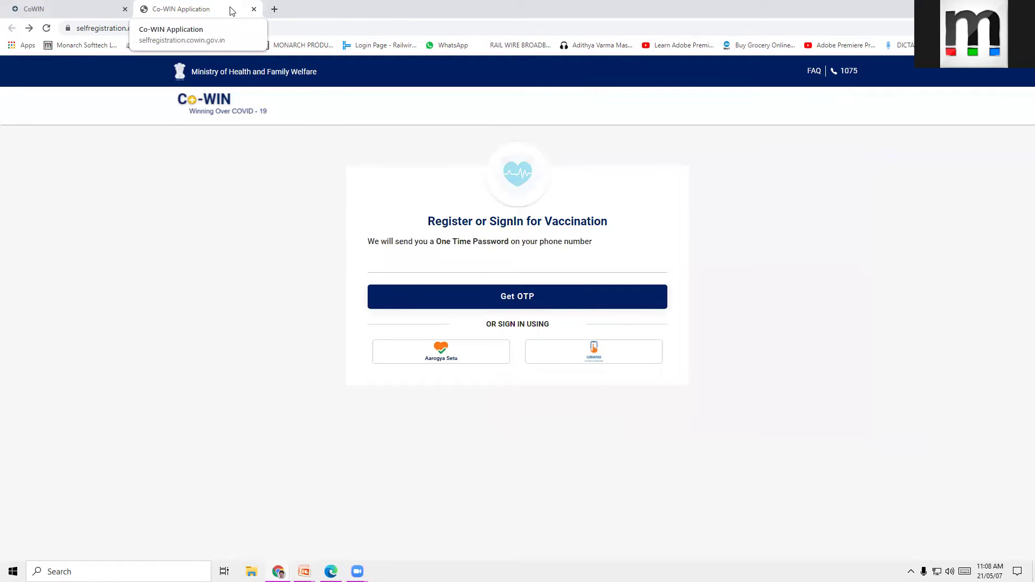
pyautogui.click(92, 15)
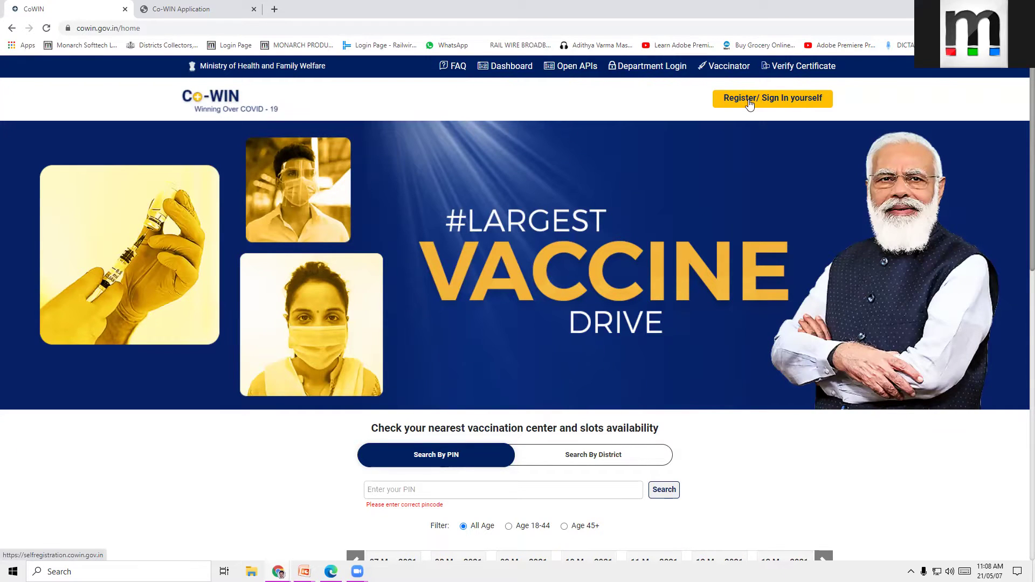
pyautogui.click(749, 103)
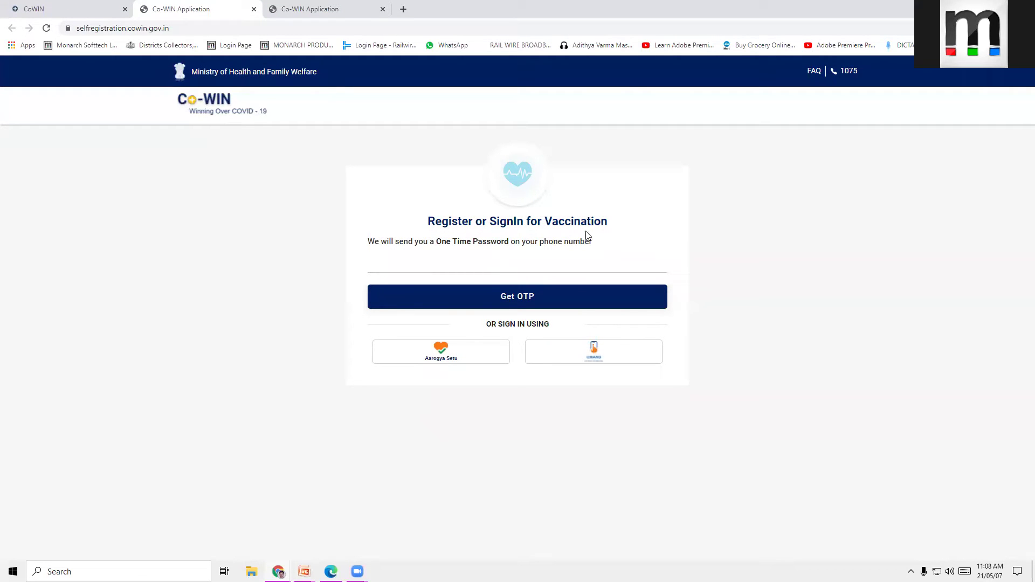
pyautogui.click(490, 261)
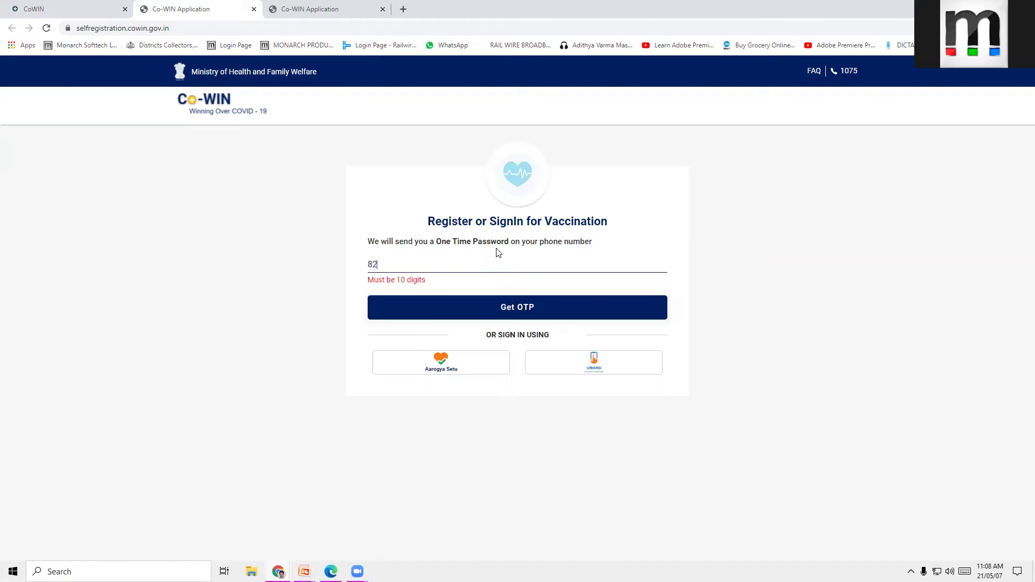
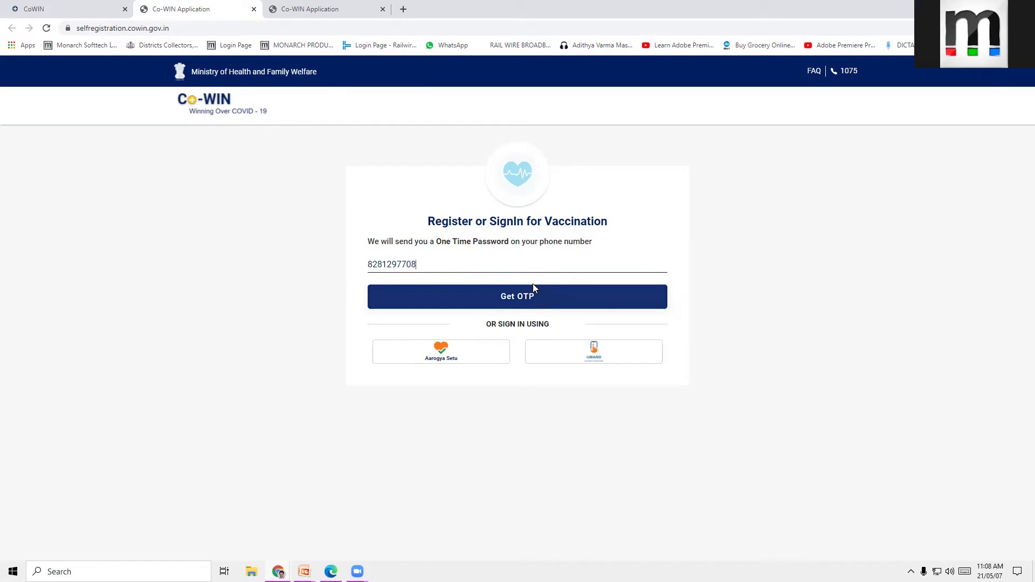
pyautogui.click(528, 304)
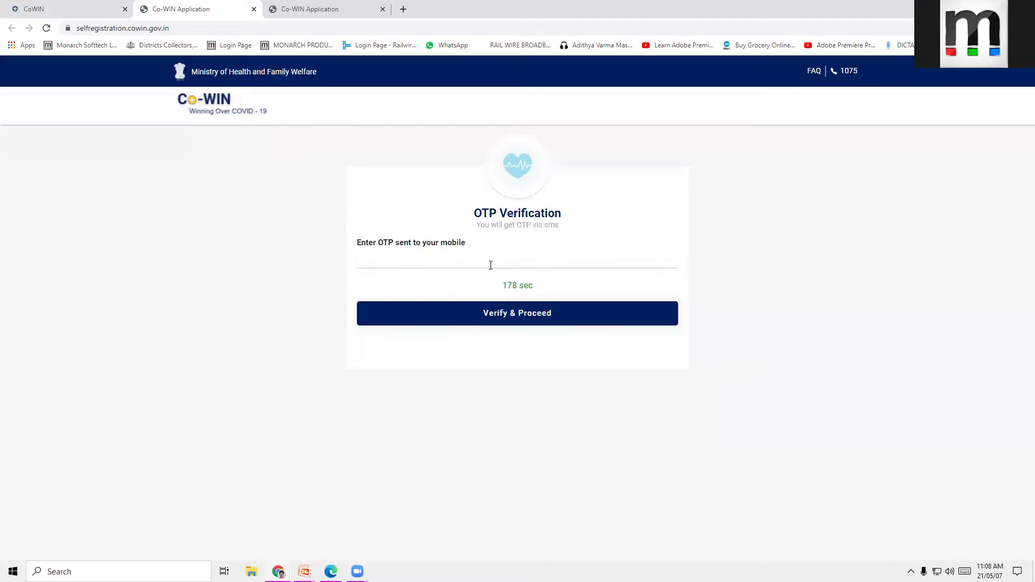
# Enter the newly received OTP and verify it to reach the Account Details dashboard
pyautogui.click(490, 266)
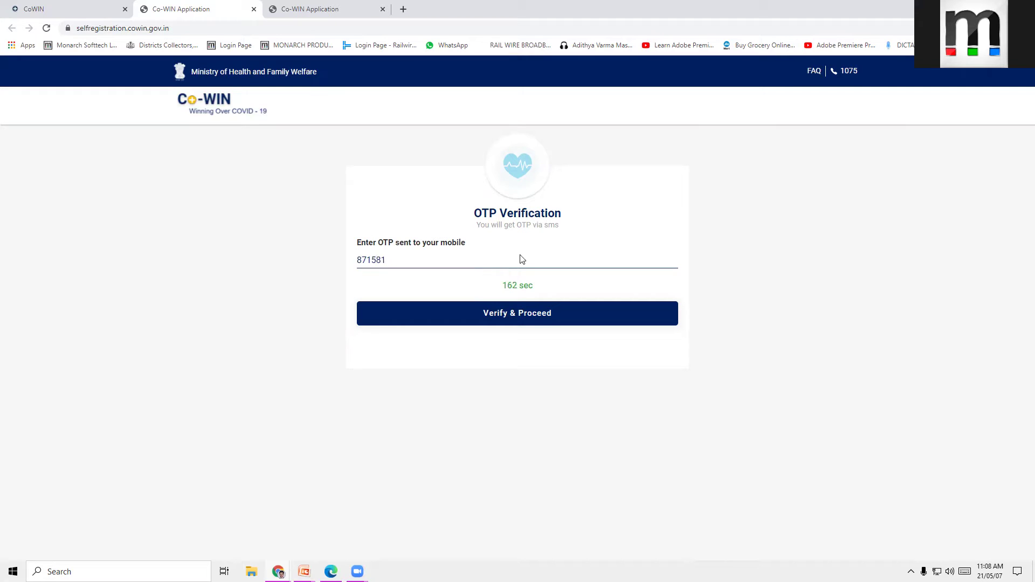
pyautogui.click(530, 319)
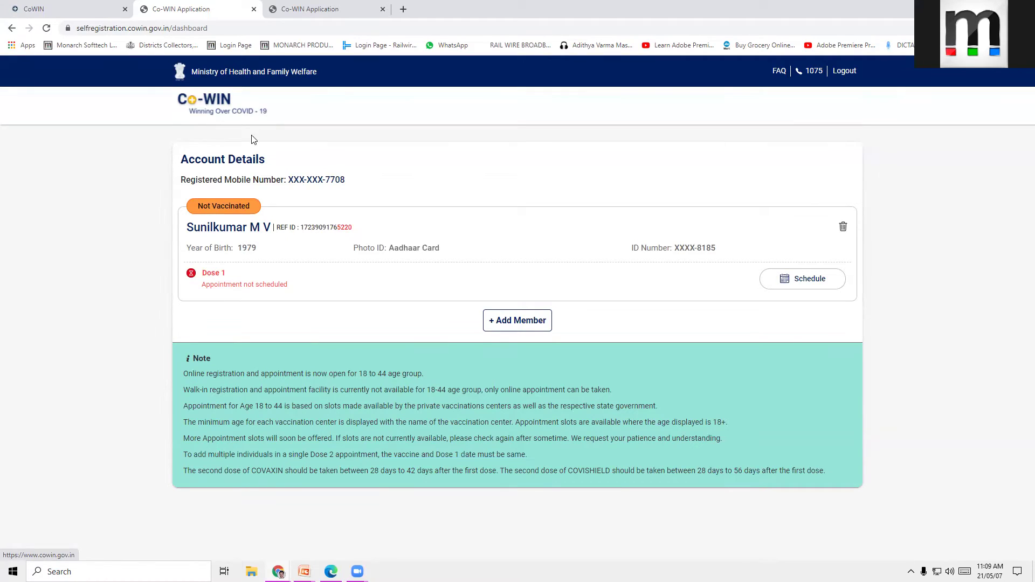
# Log out of the CoWIN account and return to the home page tab
pyautogui.click(844, 71)
pyautogui.click(314, 14)
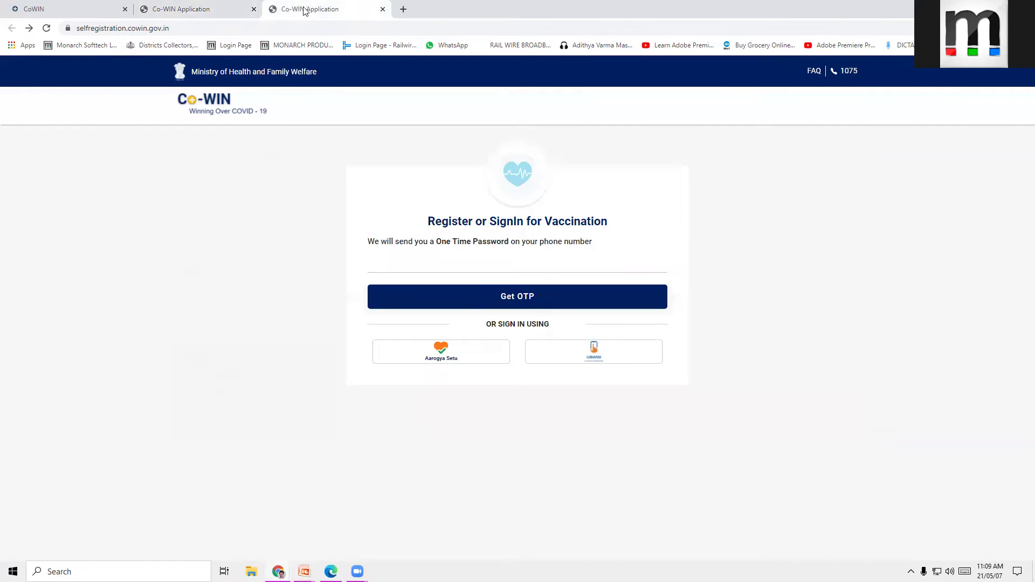
pyautogui.click(78, 9)
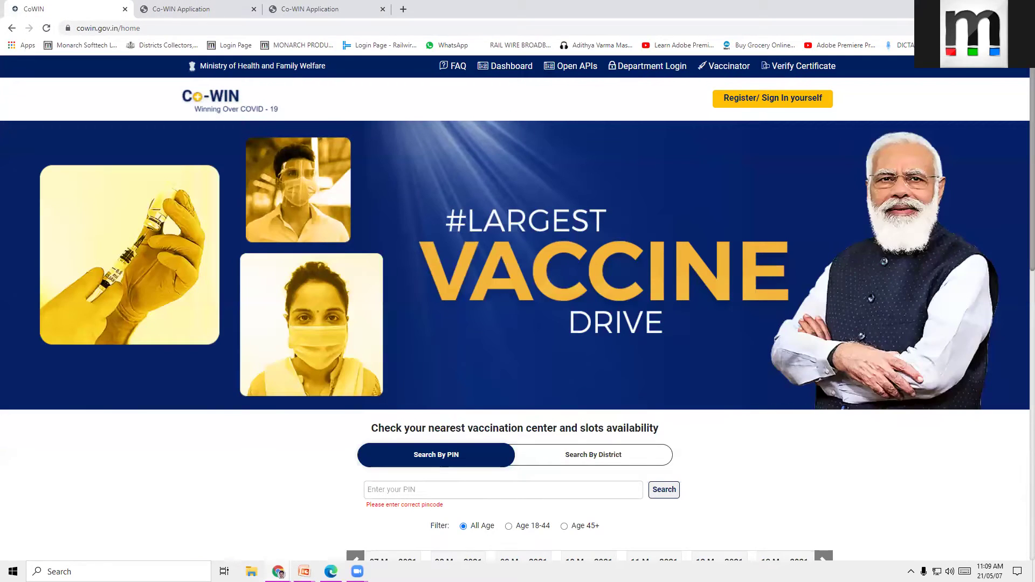
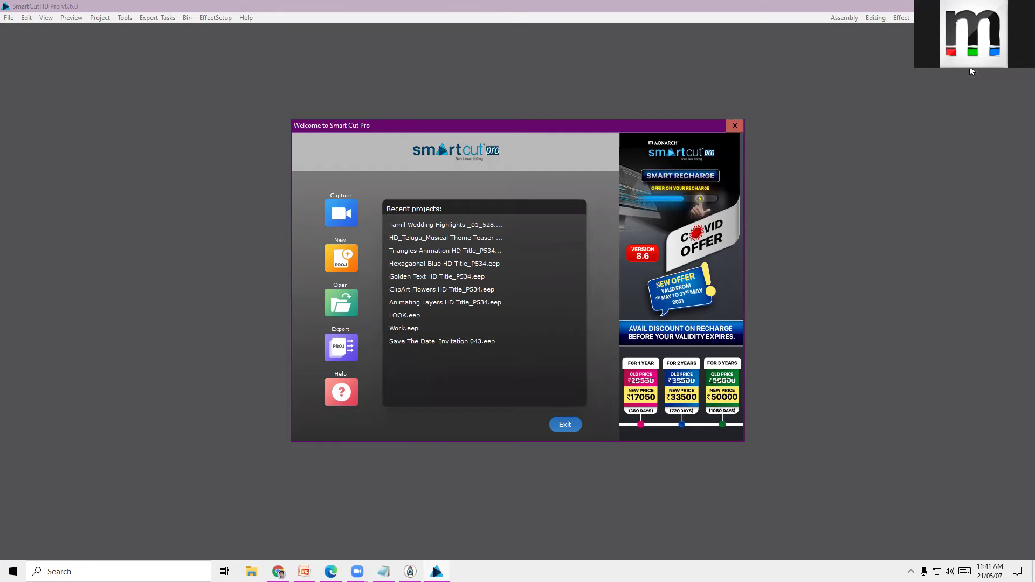
pyautogui.moveTo(600, 122); pyautogui.dragTo(617, 108)
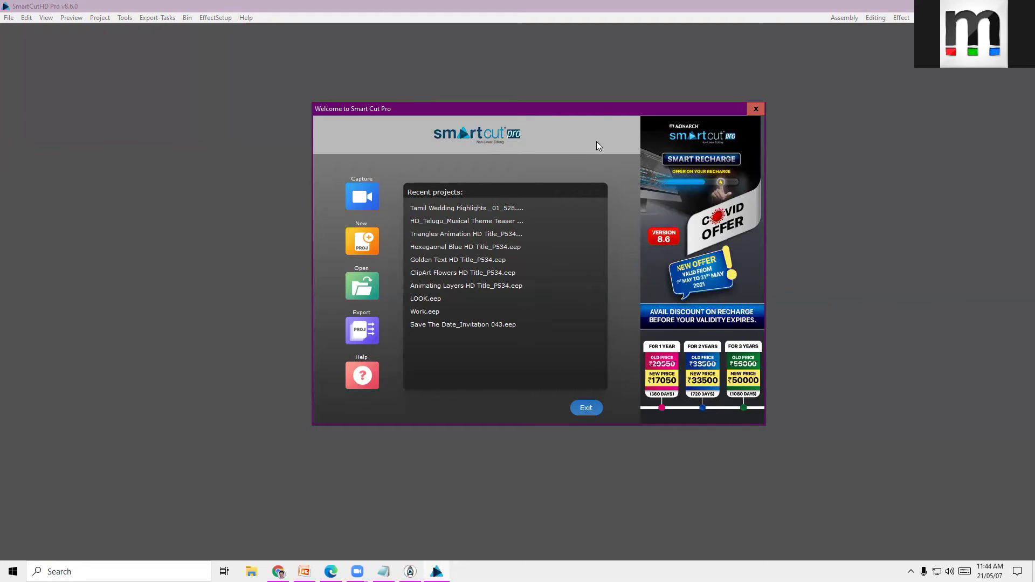
pyautogui.moveTo(600, 112); pyautogui.dragTo(574, 77)
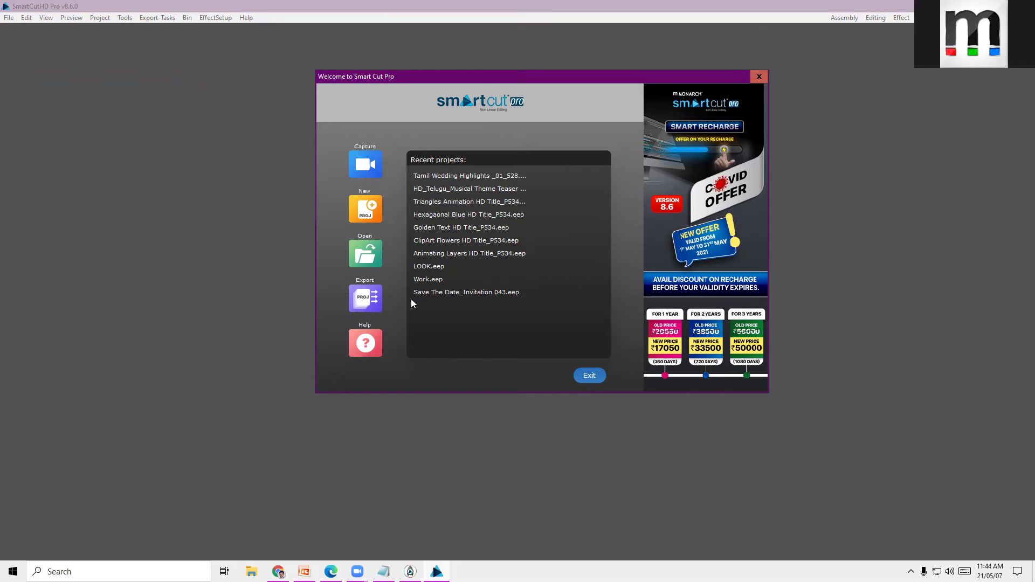
# Start a new project and choose the H264 Youtube Full HD 1080p 25 preset (1920 x 1080, mp4)
pyautogui.click(376, 210)
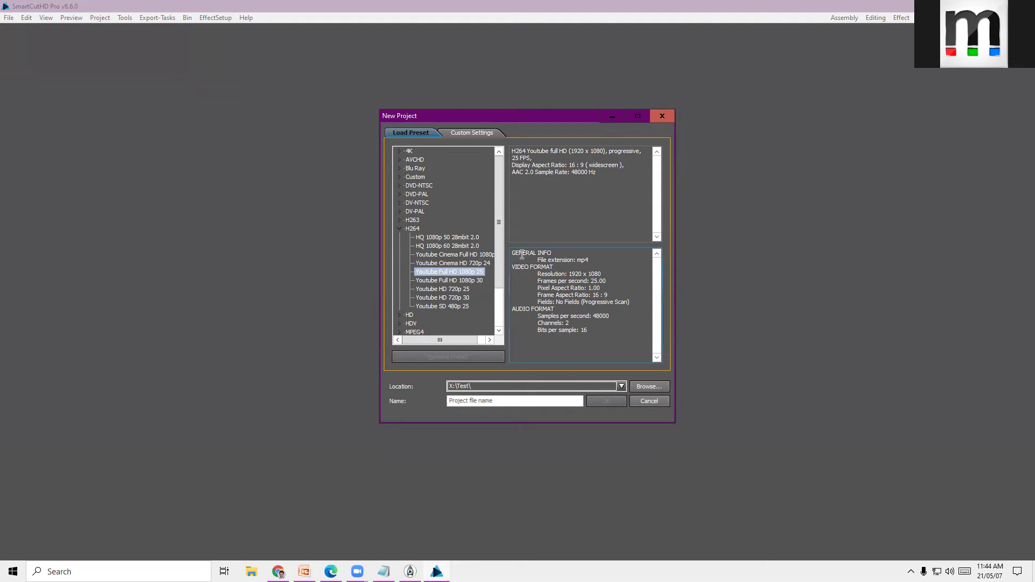
pyautogui.moveTo(513, 252); pyautogui.dragTo(553, 265)
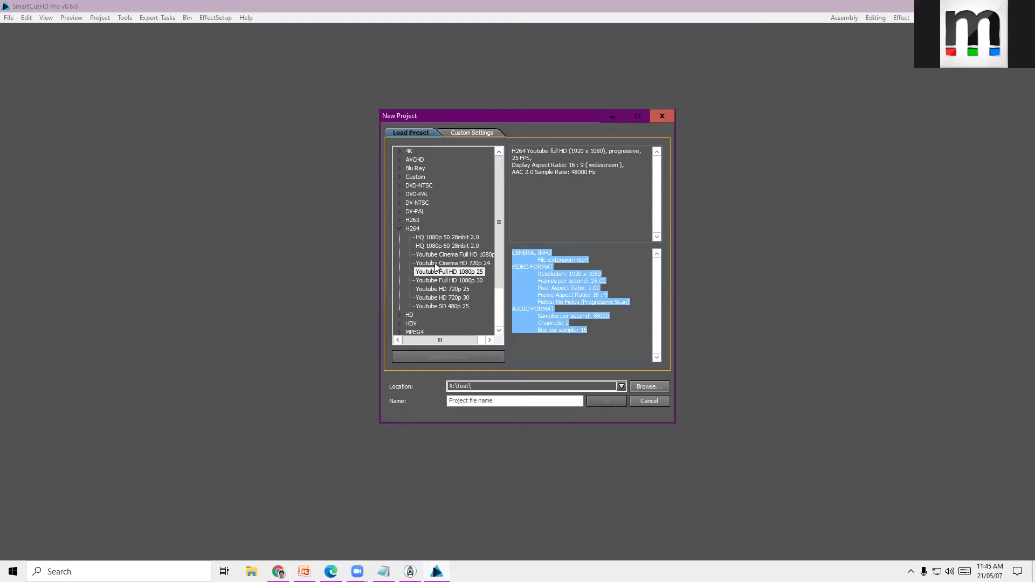
pyautogui.click(413, 228)
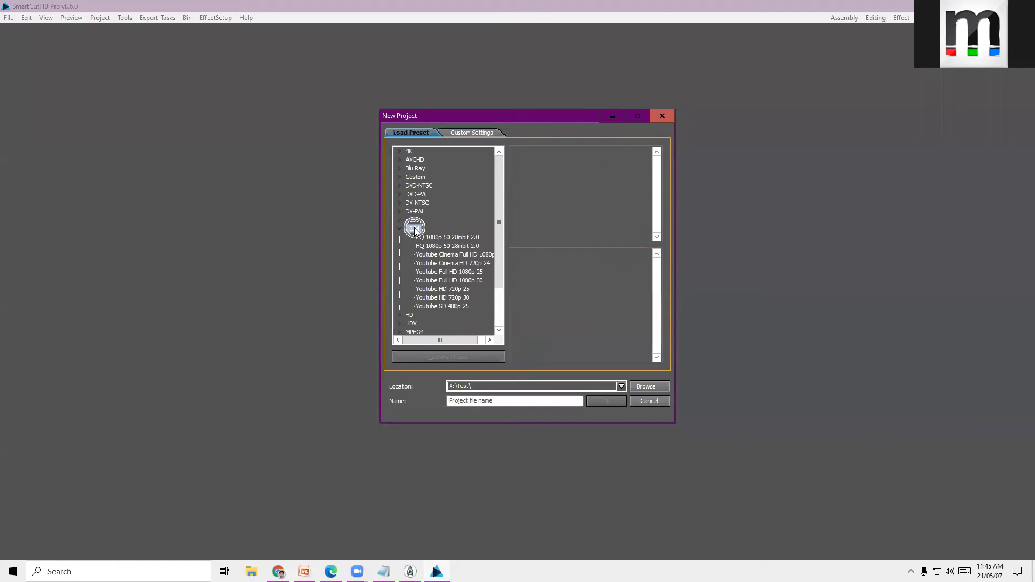
pyautogui.click(447, 246)
pyautogui.click(444, 281)
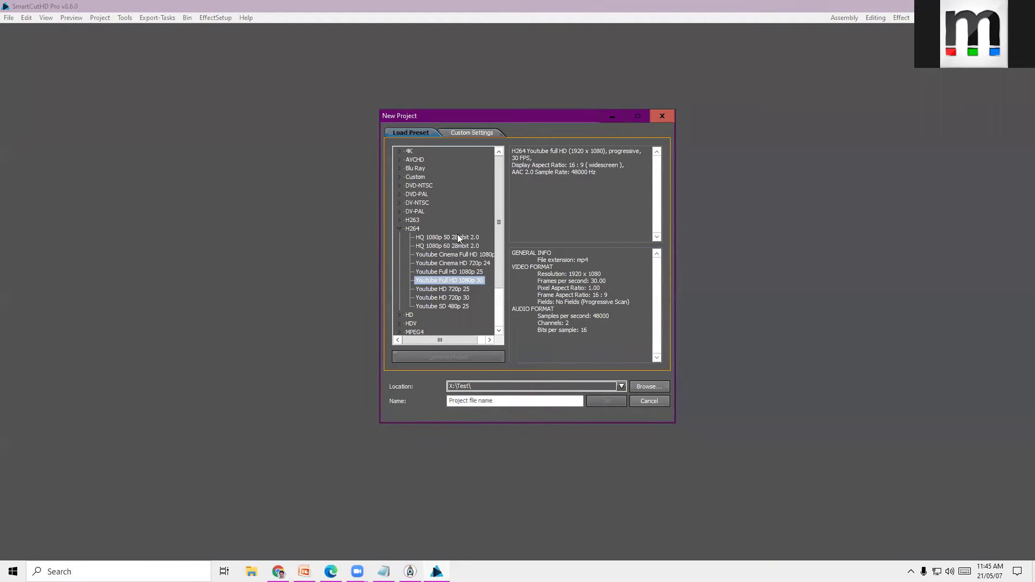
pyautogui.click(452, 275)
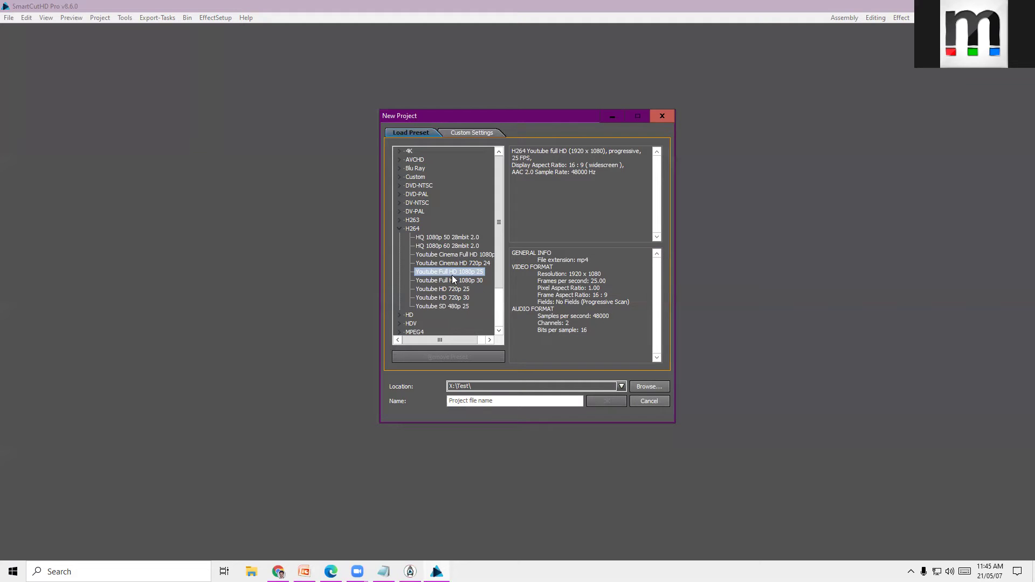
pyautogui.click(413, 229)
pyautogui.click(447, 238)
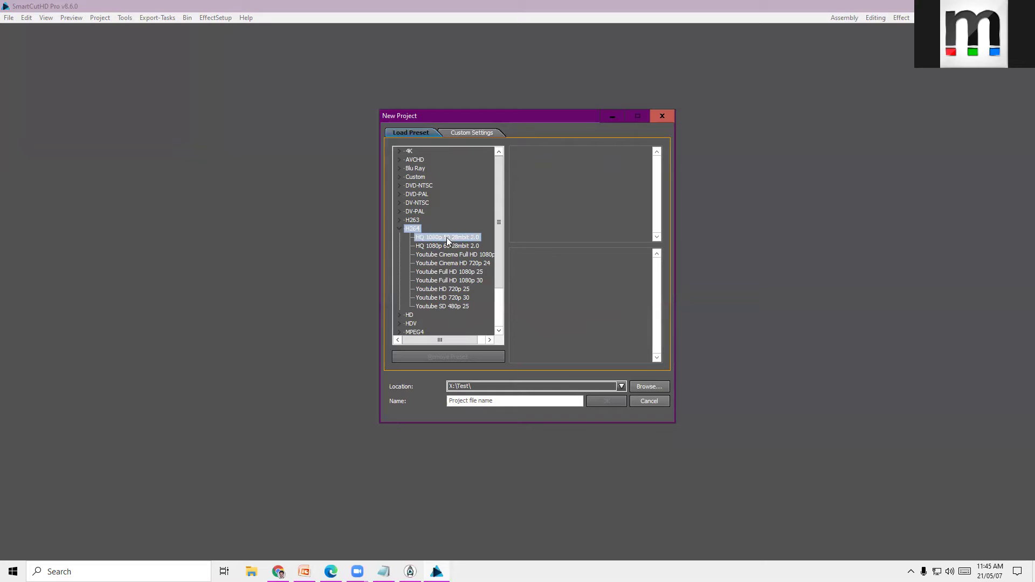
pyautogui.click(459, 273)
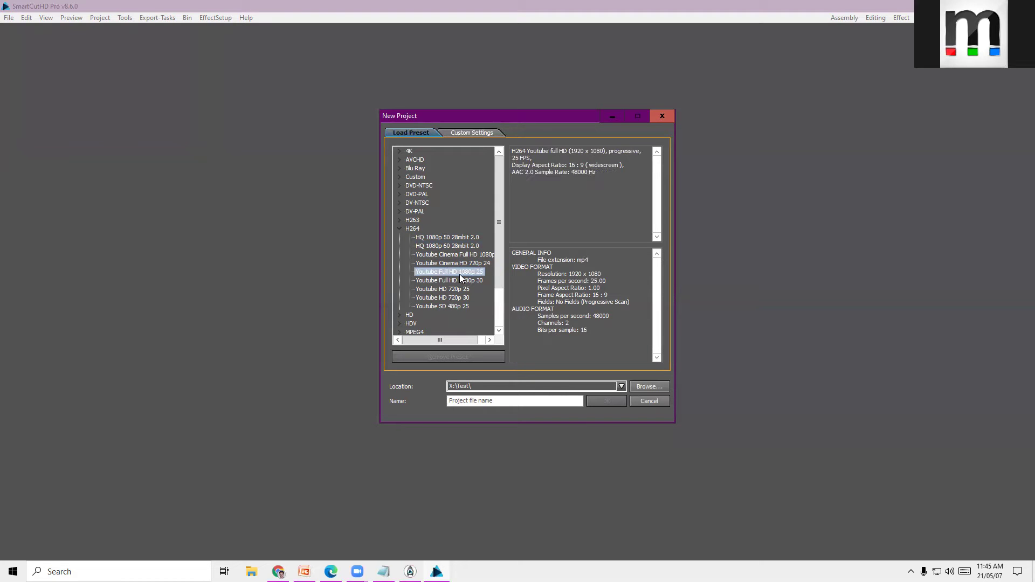
pyautogui.moveTo(516, 253); pyautogui.dragTo(609, 340)
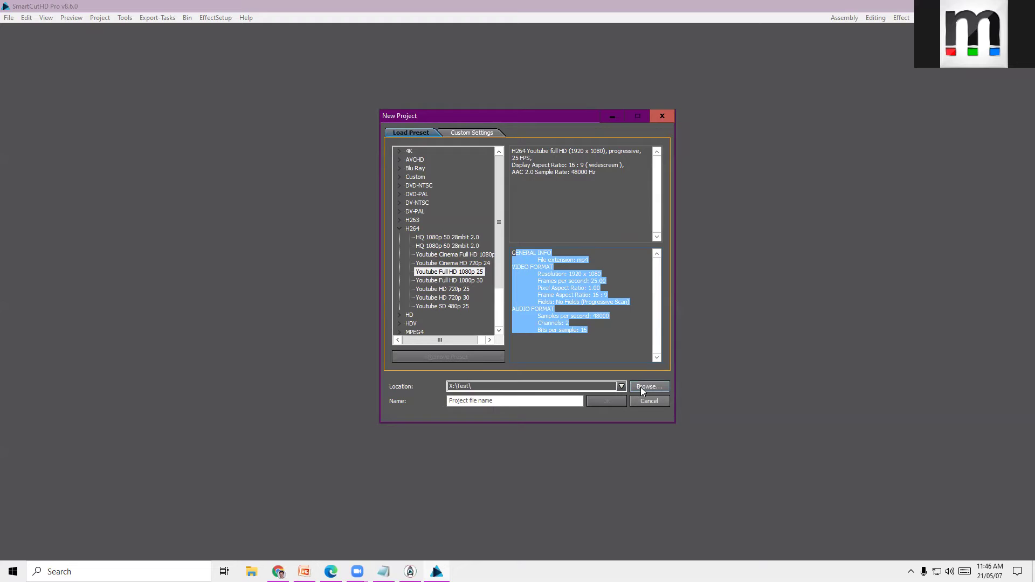
# Set the new project's location field to X:\Test\
pyautogui.click(484, 390)
pyautogui.click(490, 387)
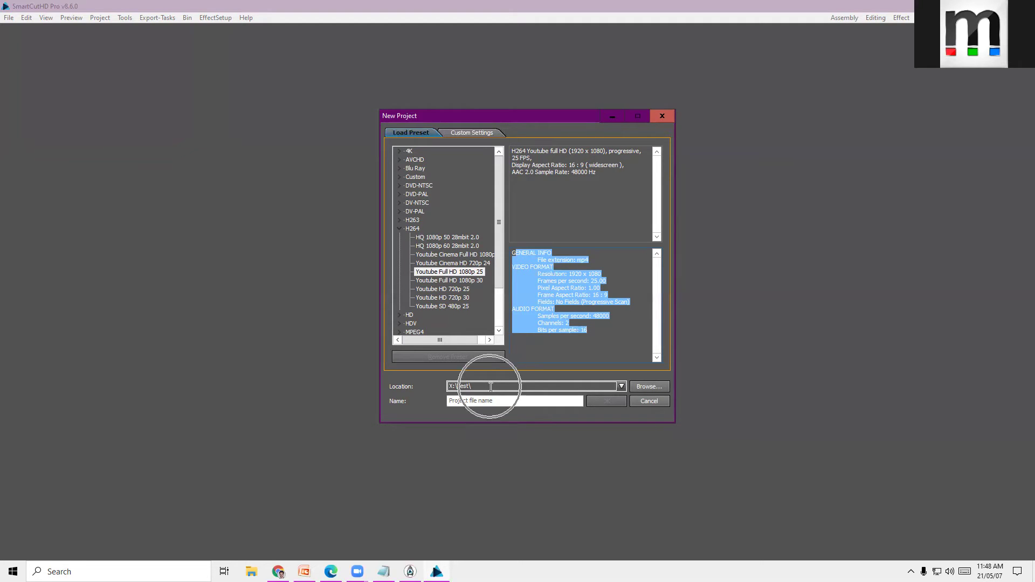
# Create a COUSTOMER-1 folder on drive D: in the folder picker, then cancel
pyautogui.click(642, 387)
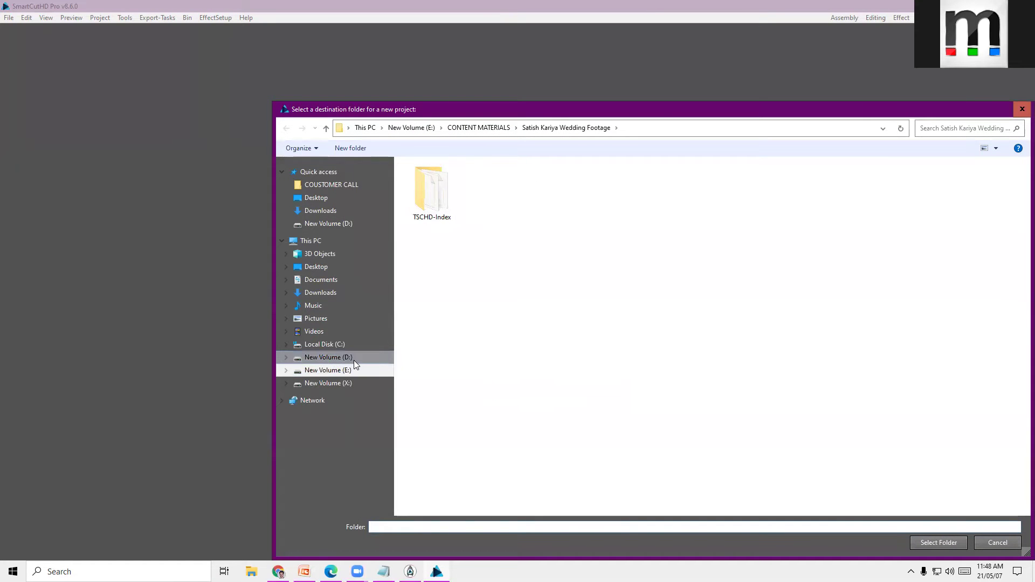
pyautogui.click(354, 358)
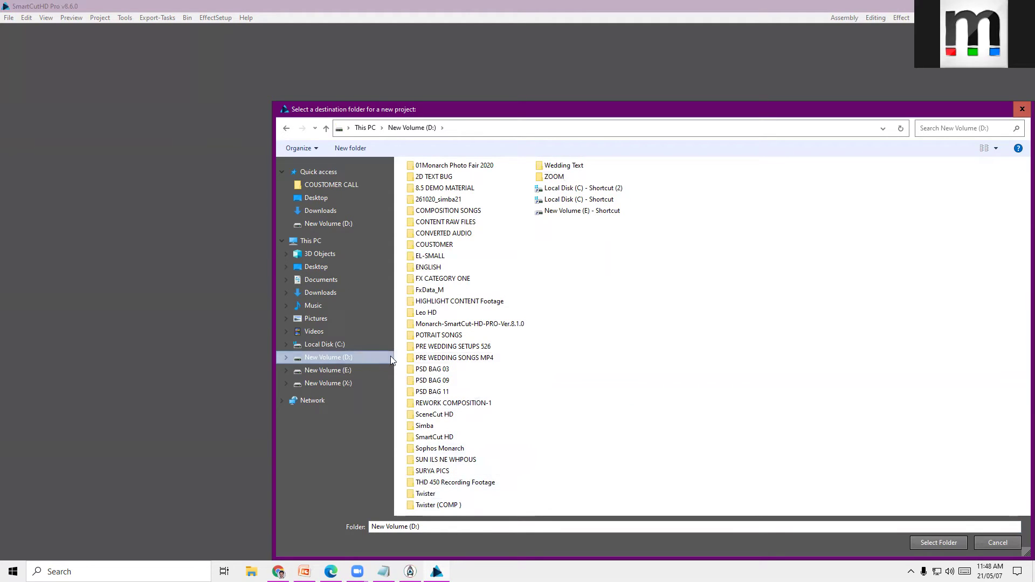
pyautogui.click(351, 148)
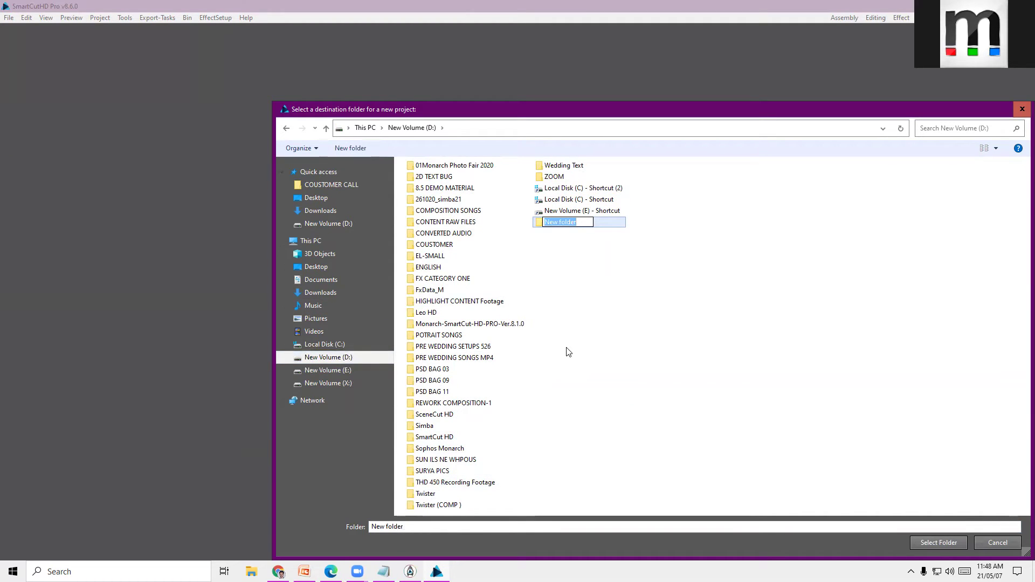
pyautogui.write('CO')
pyautogui.write('USTOMER-1')
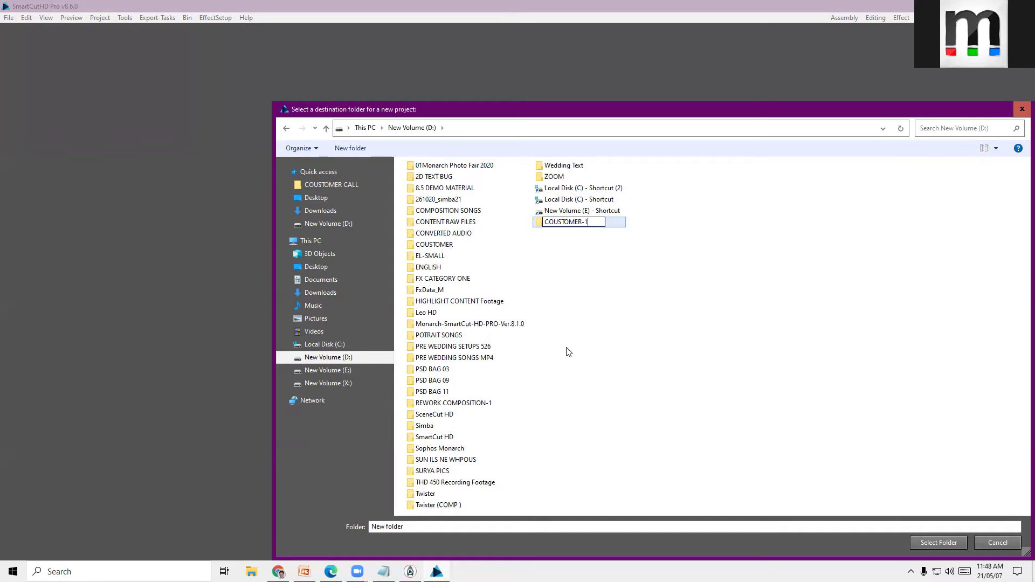
pyautogui.press('Return')
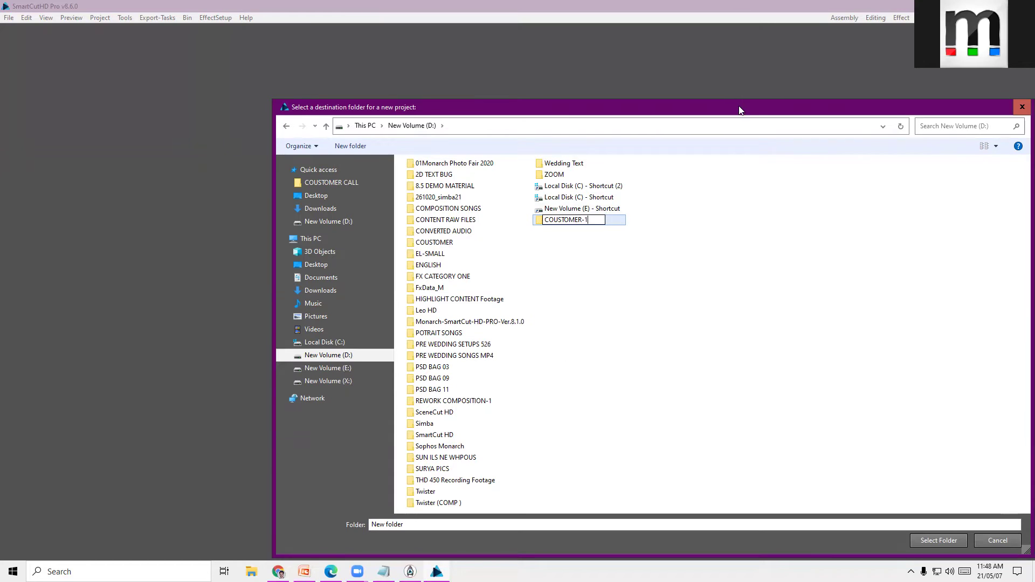
pyautogui.moveTo(732, 104); pyautogui.dragTo(676, 63)
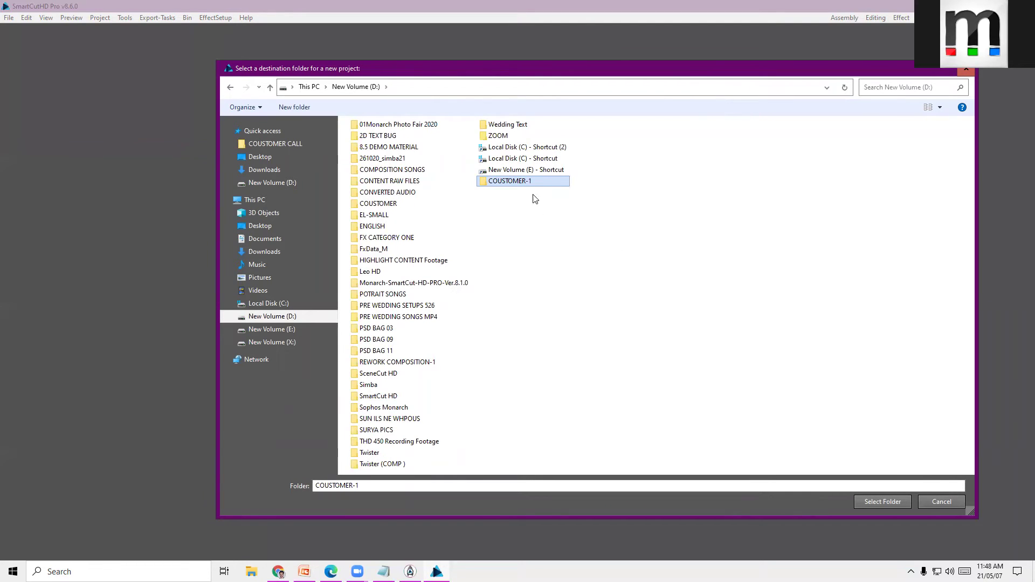
pyautogui.click(935, 502)
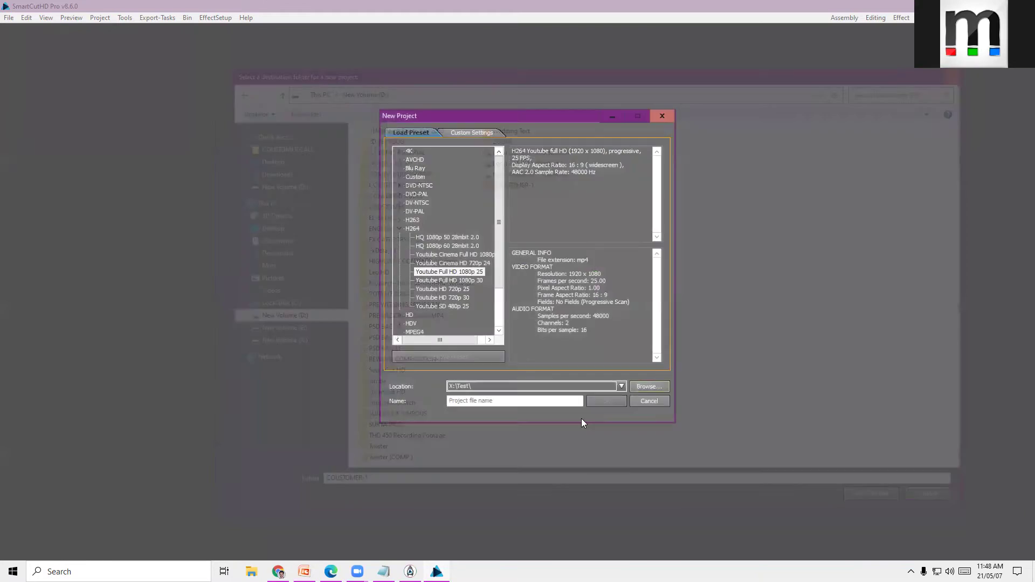
# Add a COUSTOMER-2 folder on New Volume (D:), select it, then cancel the picker
pyautogui.click(649, 386)
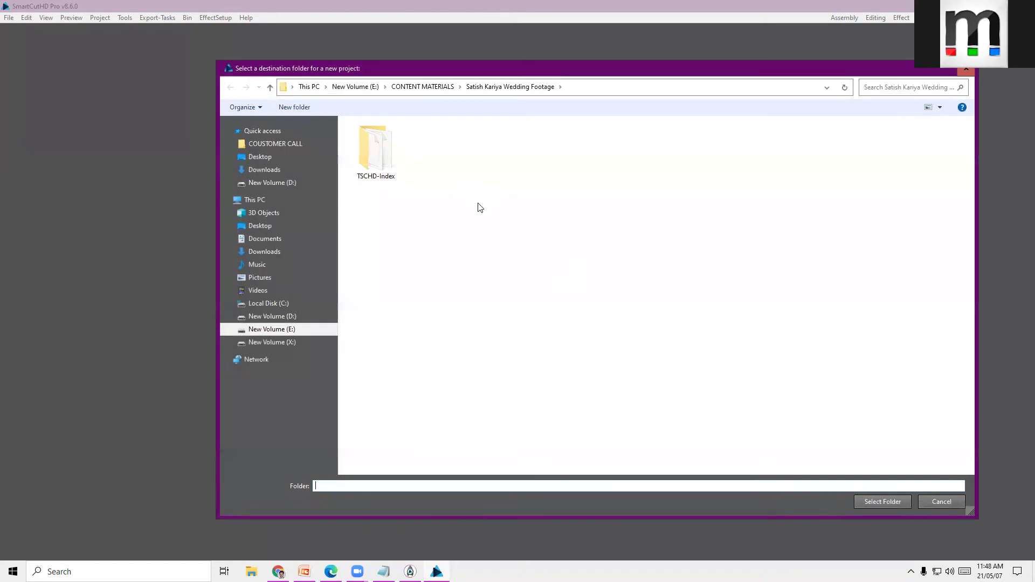
pyautogui.click(287, 185)
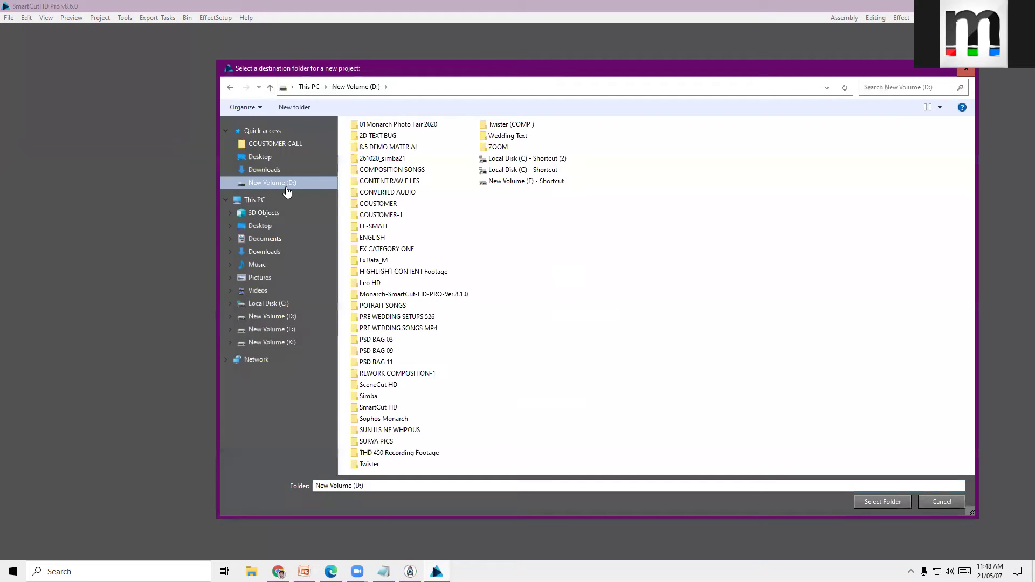
pyautogui.click(381, 215)
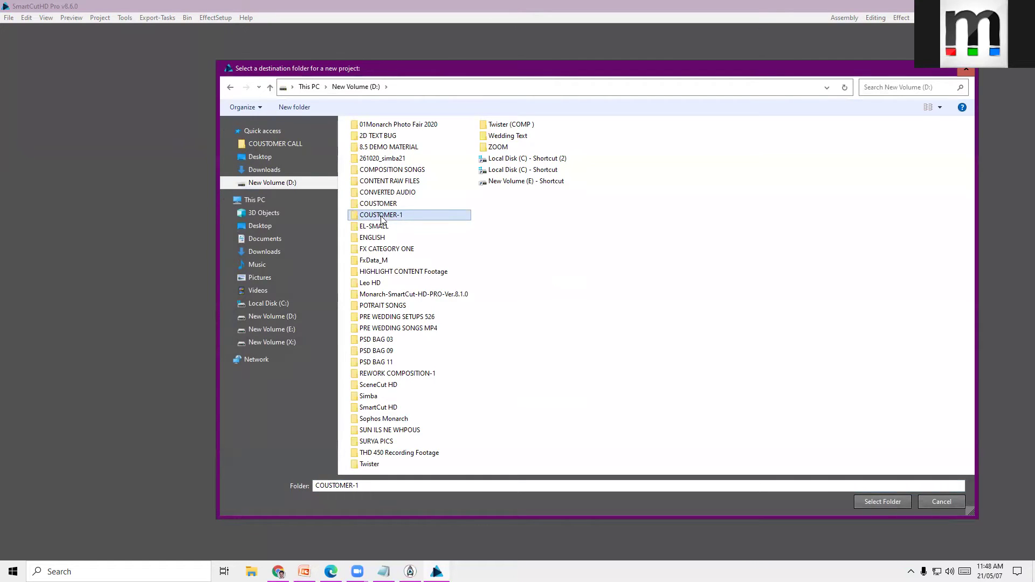
pyautogui.rightClick(521, 265)
pyautogui.moveTo(574, 394)
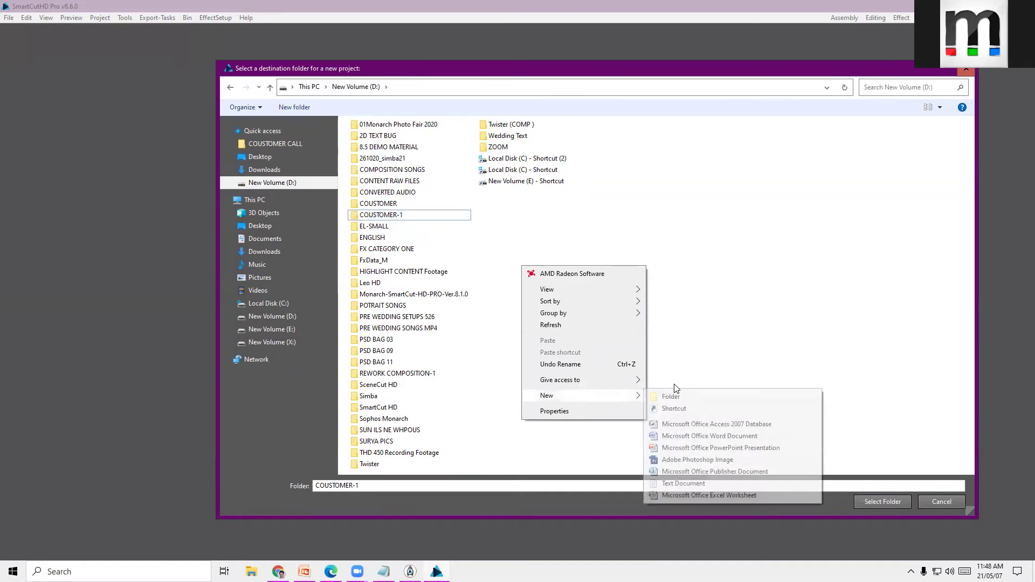
pyautogui.click(677, 397)
pyautogui.write('COUSTOMER-2')
pyautogui.press('Return')
pyautogui.click(399, 215)
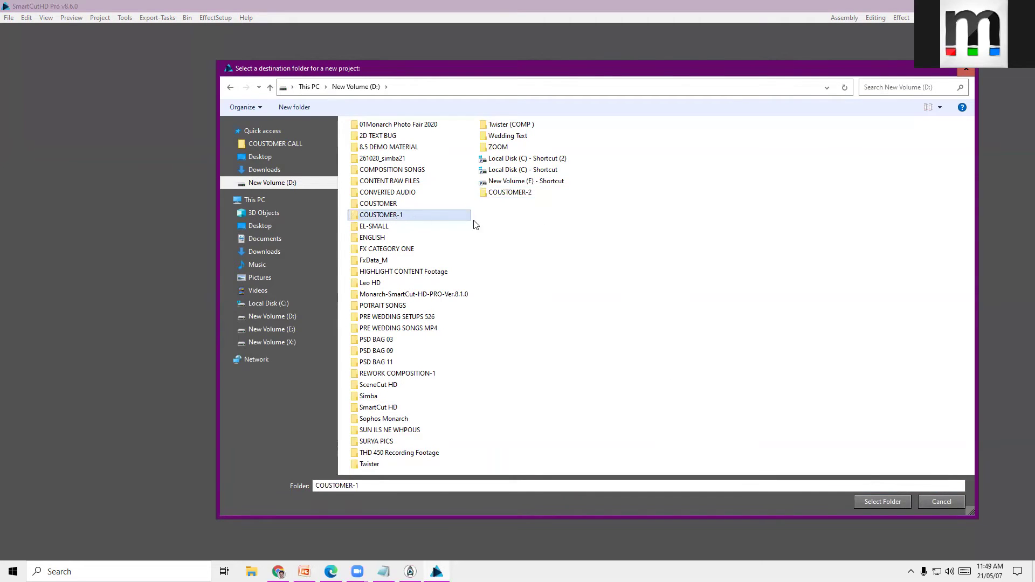
pyautogui.click(521, 196)
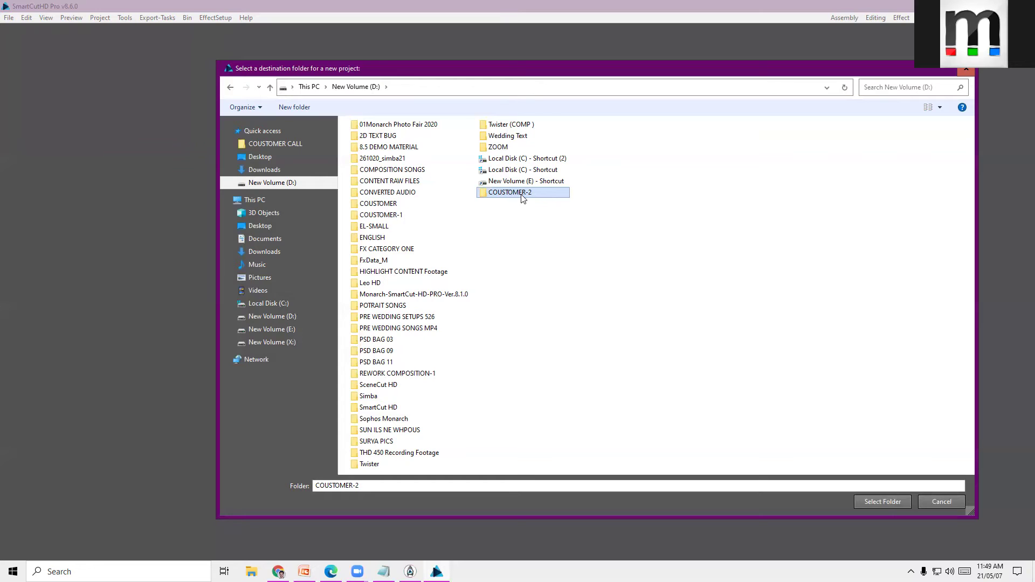
pyautogui.click(927, 502)
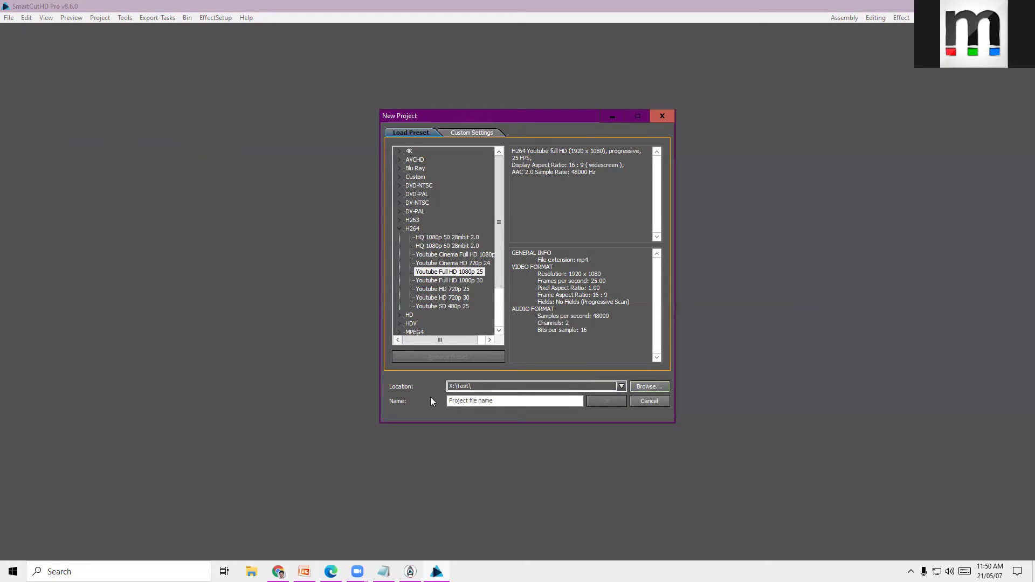
# Set the project location to D:\COUSTOMER-1\
pyautogui.click(651, 387)
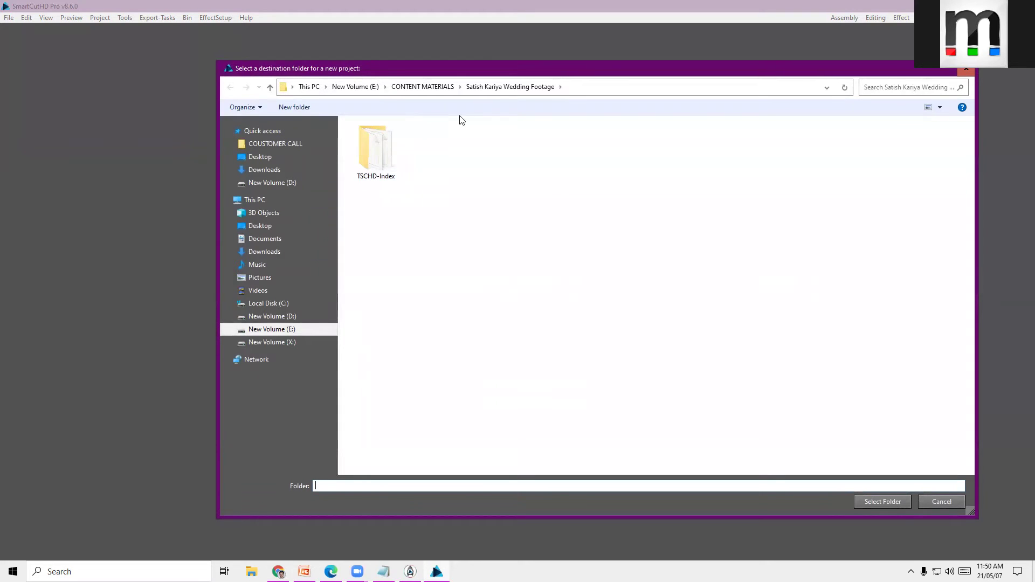
pyautogui.click(940, 502)
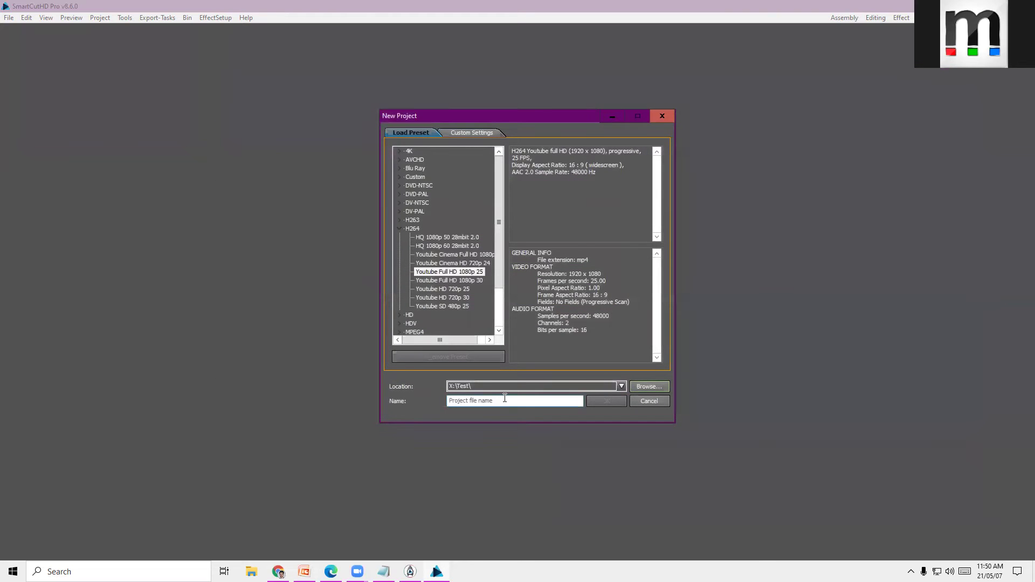
pyautogui.click(650, 387)
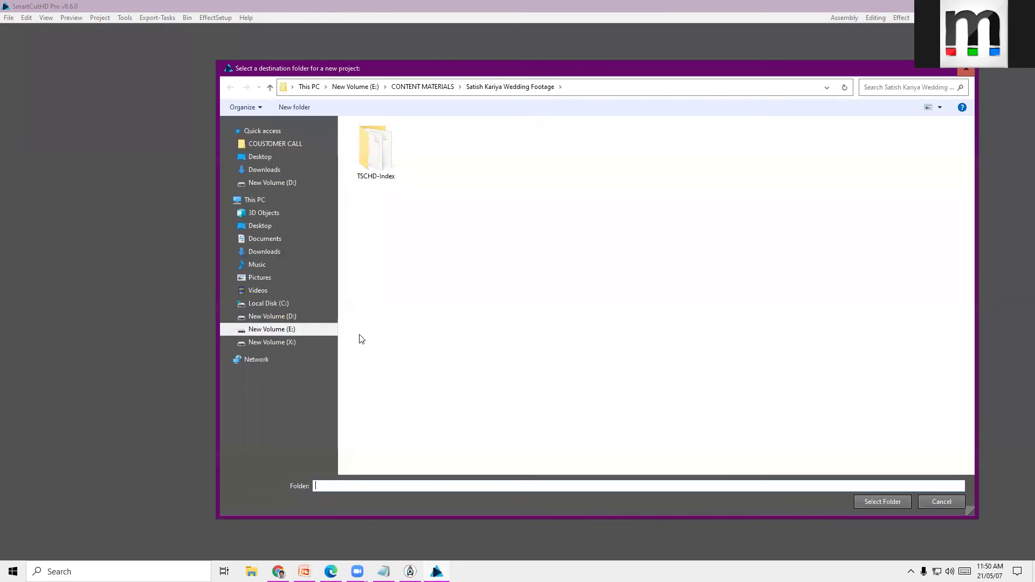
pyautogui.click(273, 317)
pyautogui.doubleClick(389, 216)
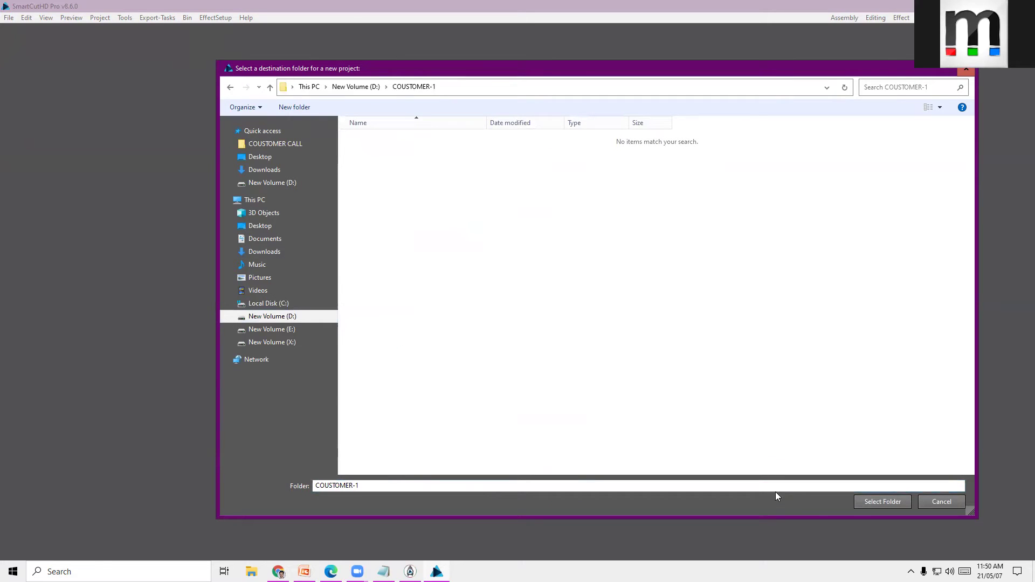
pyautogui.click(868, 502)
# Name the project 'Balaji Studio'
pyautogui.click(466, 400)
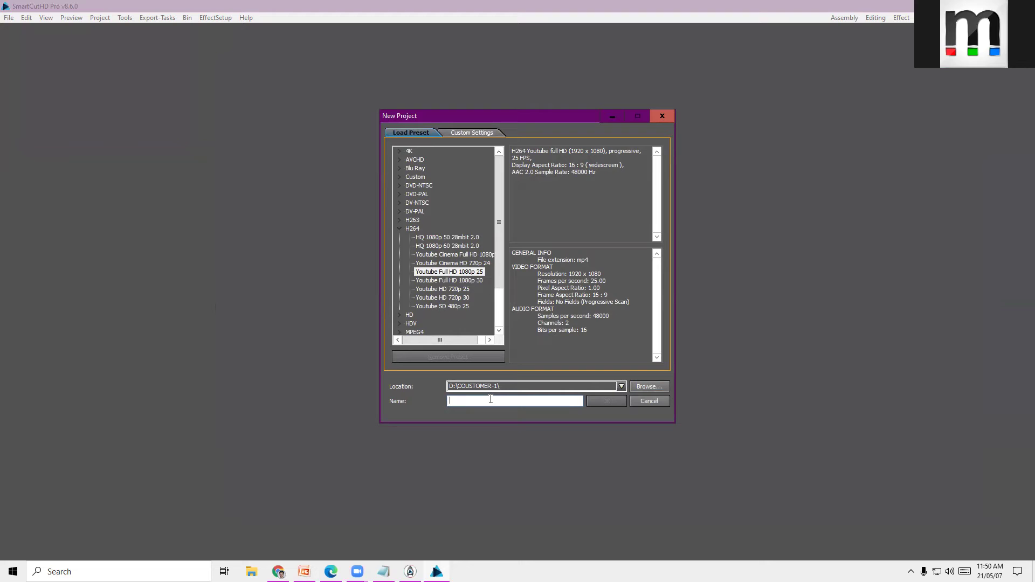
pyautogui.write('Balaji Studio')
pyautogui.moveTo(518, 398); pyautogui.dragTo(434, 398)
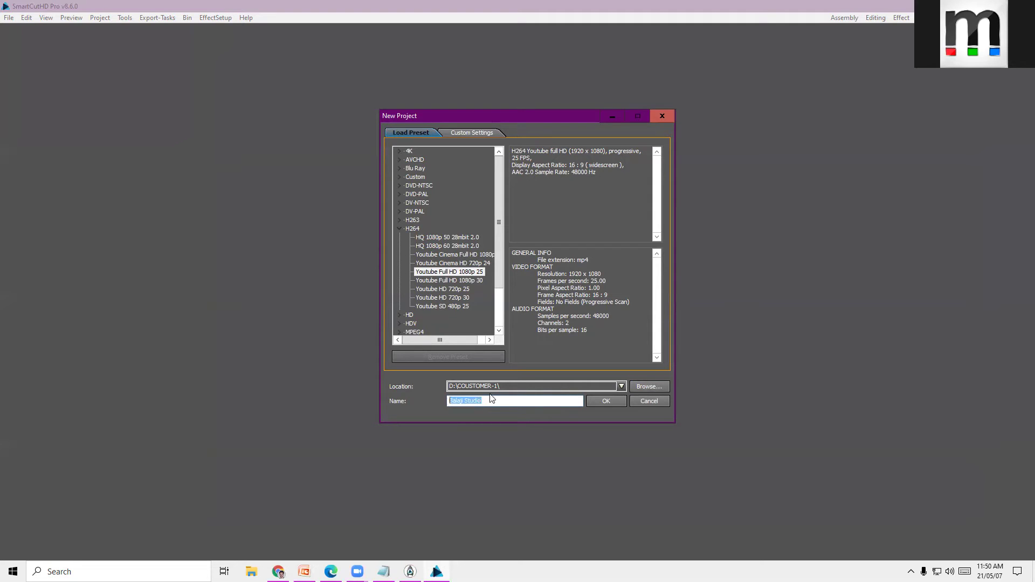
# Create the Balaji Studio project, then tour the Preview, Bin, Effect Setup, Explorer and Timeline panels
pyautogui.click(607, 403)
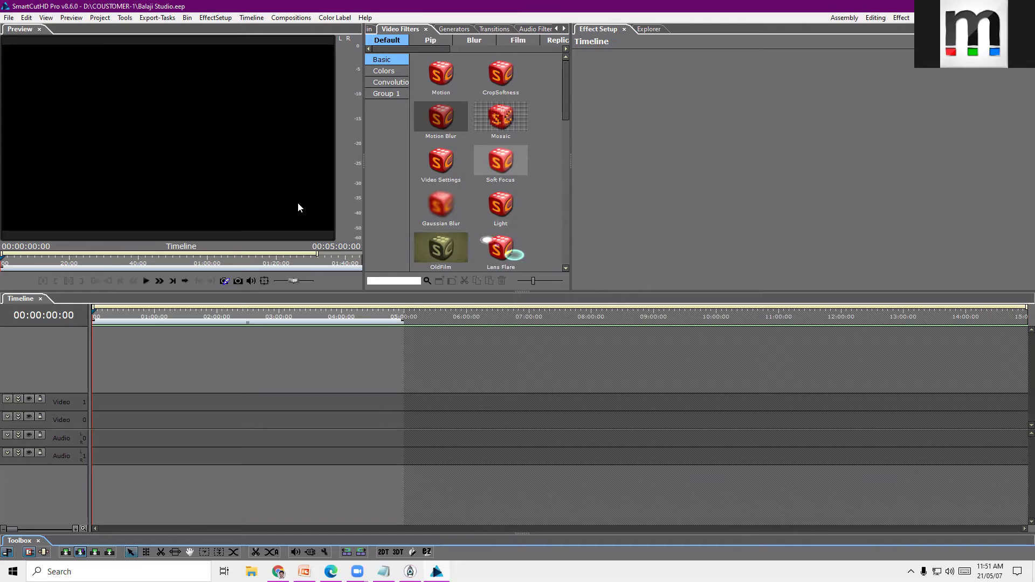
pyautogui.click(180, 132)
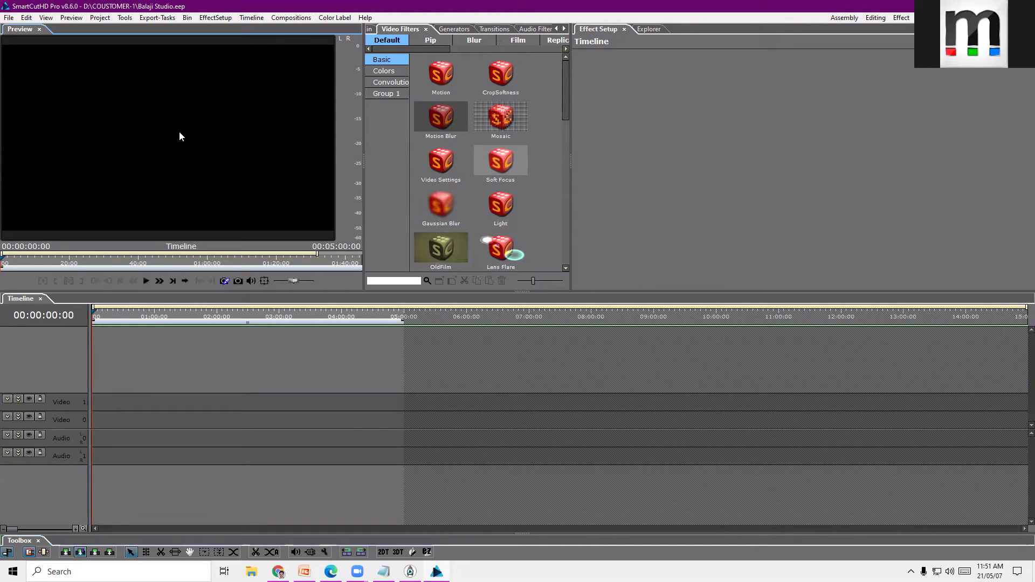
pyautogui.click(373, 30)
pyautogui.click(594, 27)
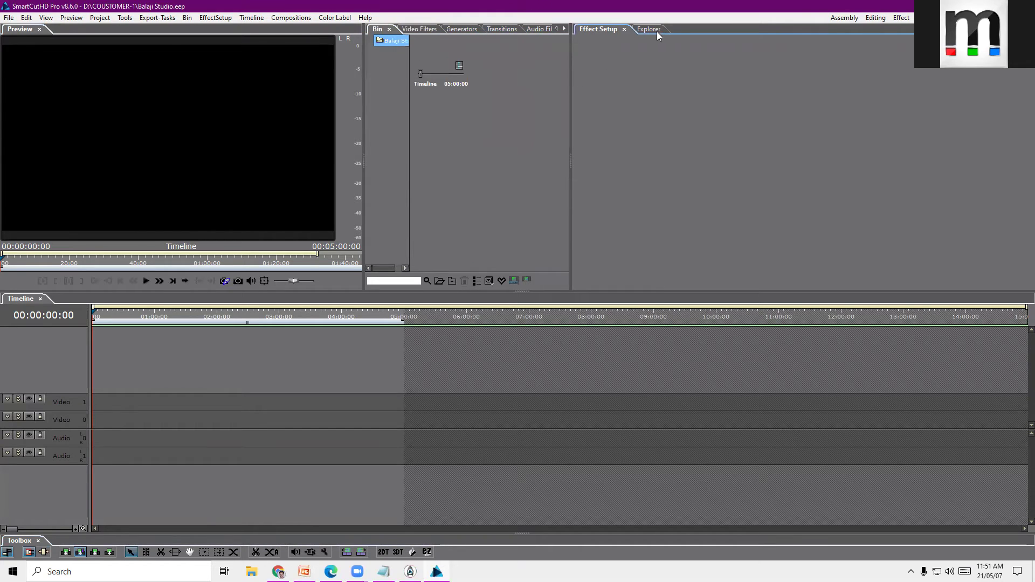
pyautogui.click(658, 31)
pyautogui.click(229, 384)
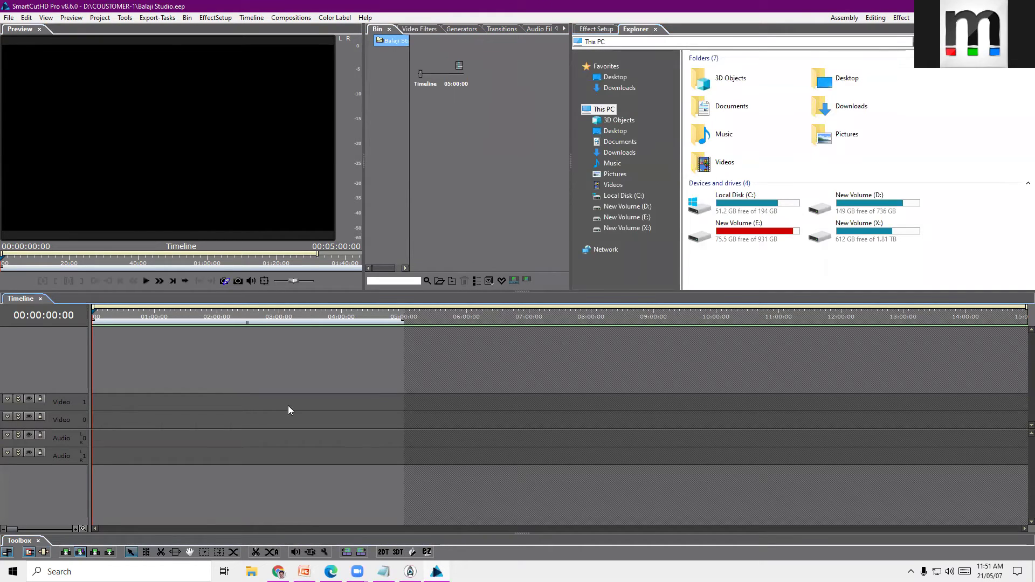
pyautogui.click(595, 30)
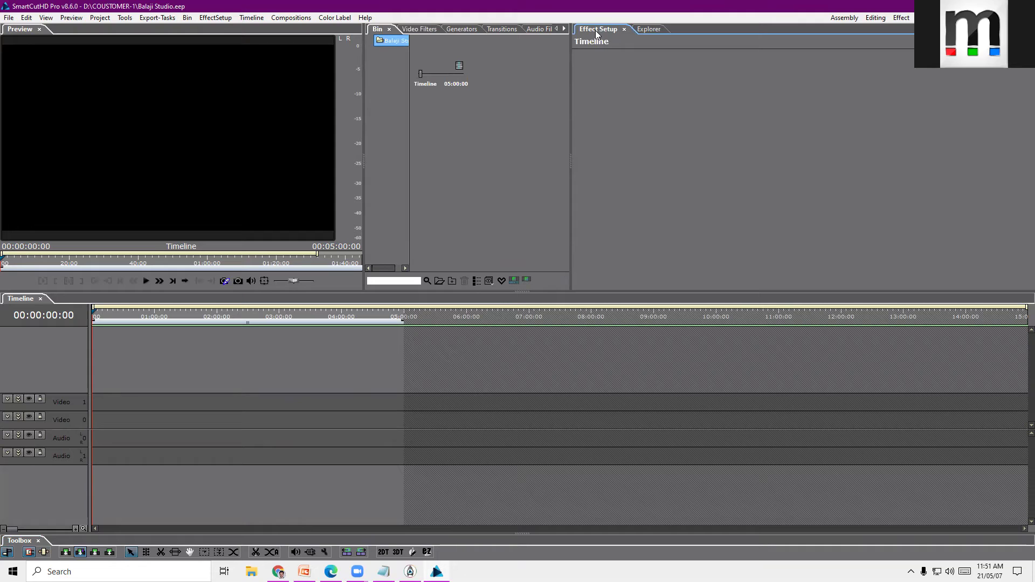
# Switch the workspace through the Assembly, Editing and Effect layouts
pyautogui.click(849, 20)
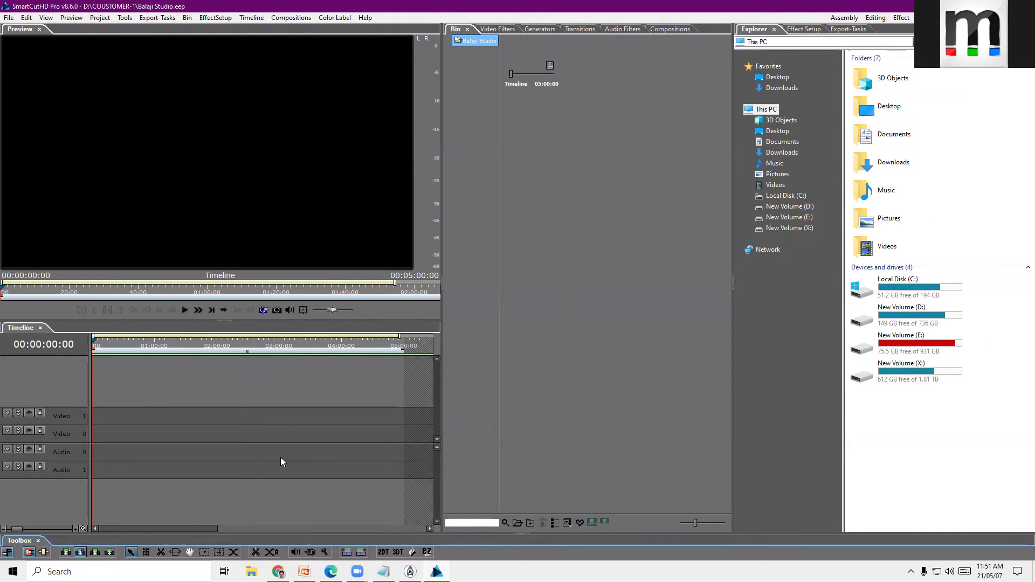
pyautogui.click(999, 162)
pyautogui.click(875, 19)
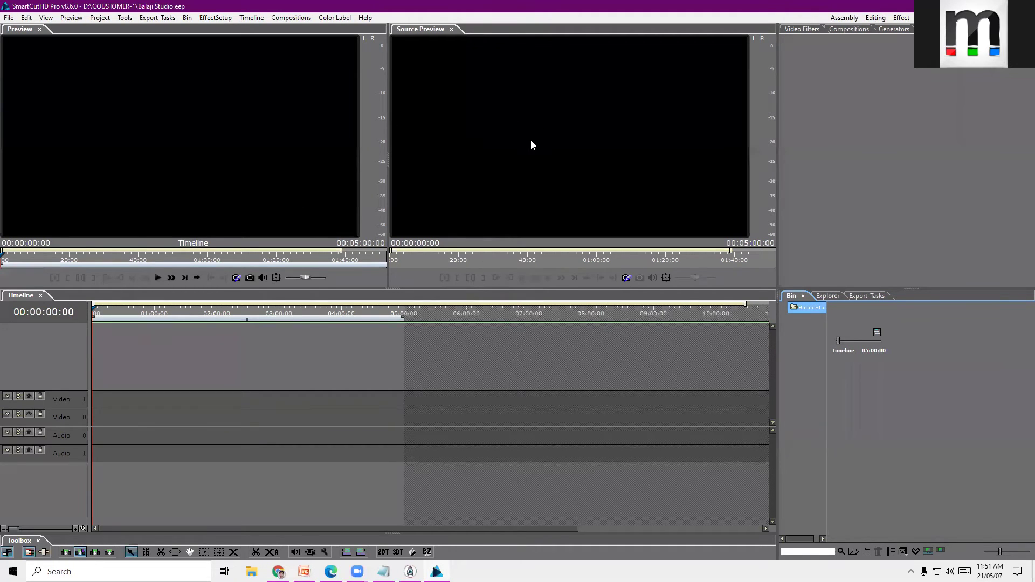
pyautogui.click(902, 17)
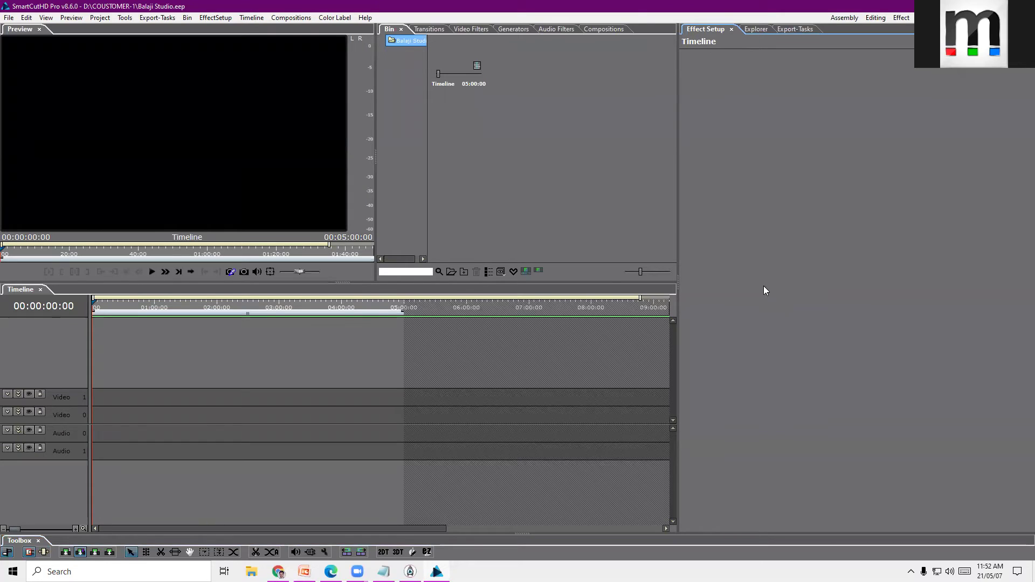
pyautogui.click(771, 252)
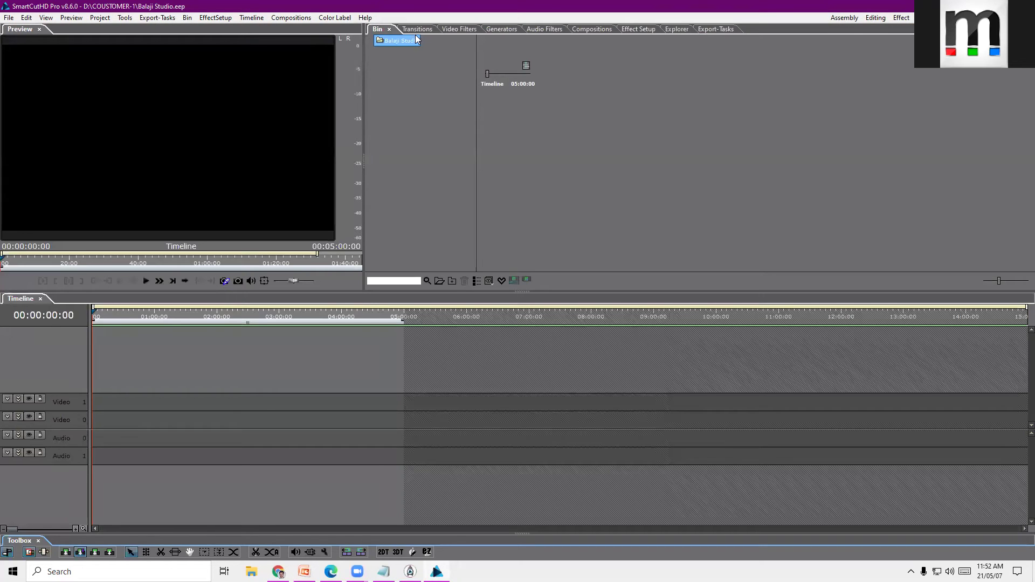
# View the Transitions, Video Filters and Generators libraries
pyautogui.click(418, 30)
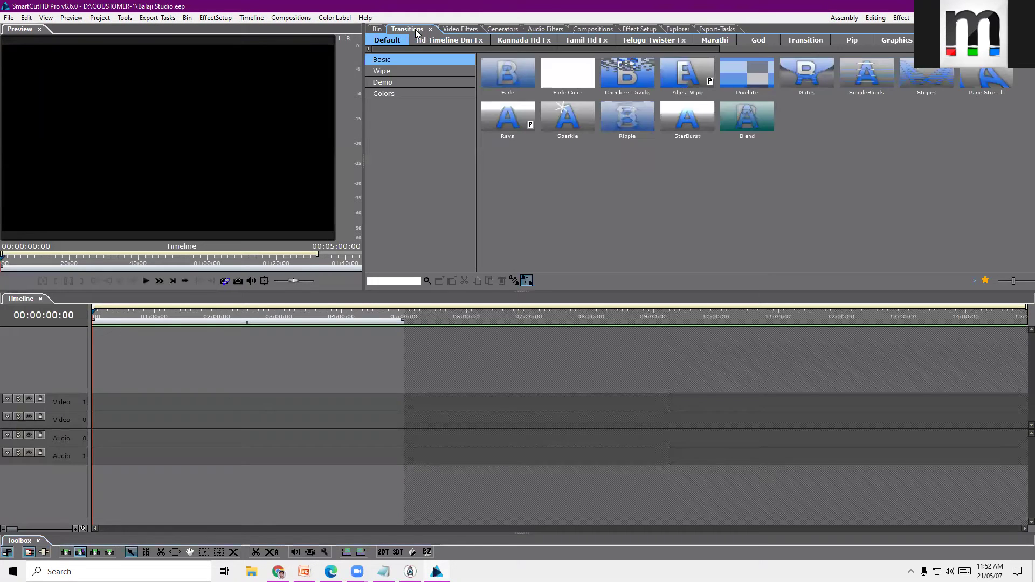
pyautogui.click(450, 31)
pyautogui.click(503, 30)
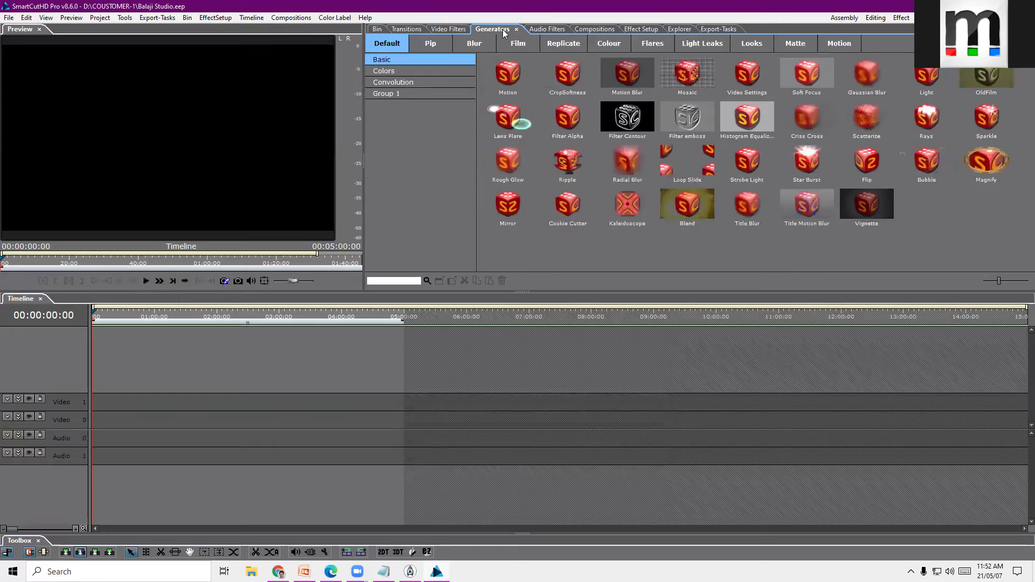
# Browse the Audio Filters, Compositions, Effect Setup, Explorer, Export-Tasks, Video Filters and Transitions tabs
pyautogui.click(546, 29)
pyautogui.click(587, 29)
pyautogui.click(630, 29)
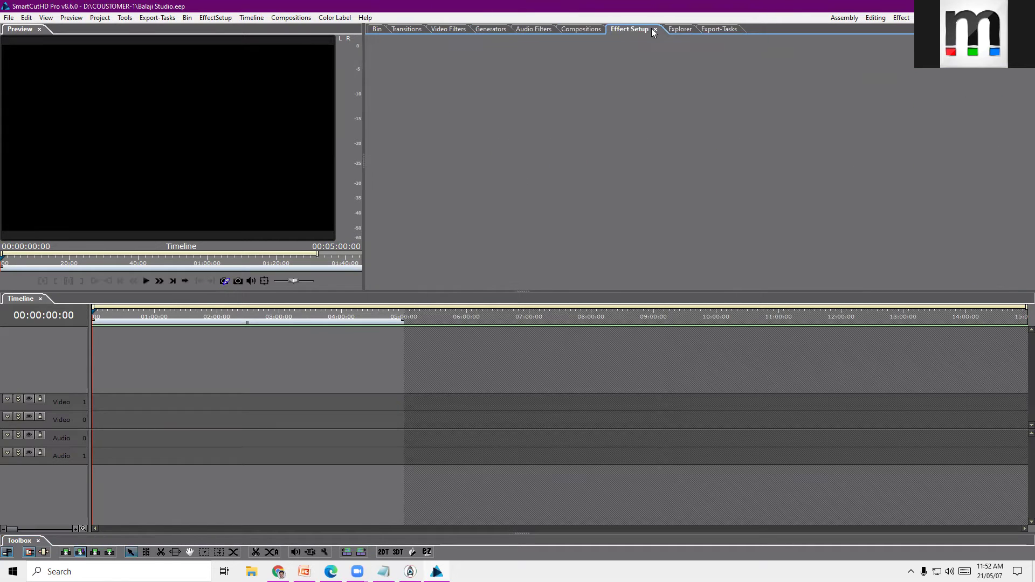
pyautogui.click(685, 29)
pyautogui.click(713, 31)
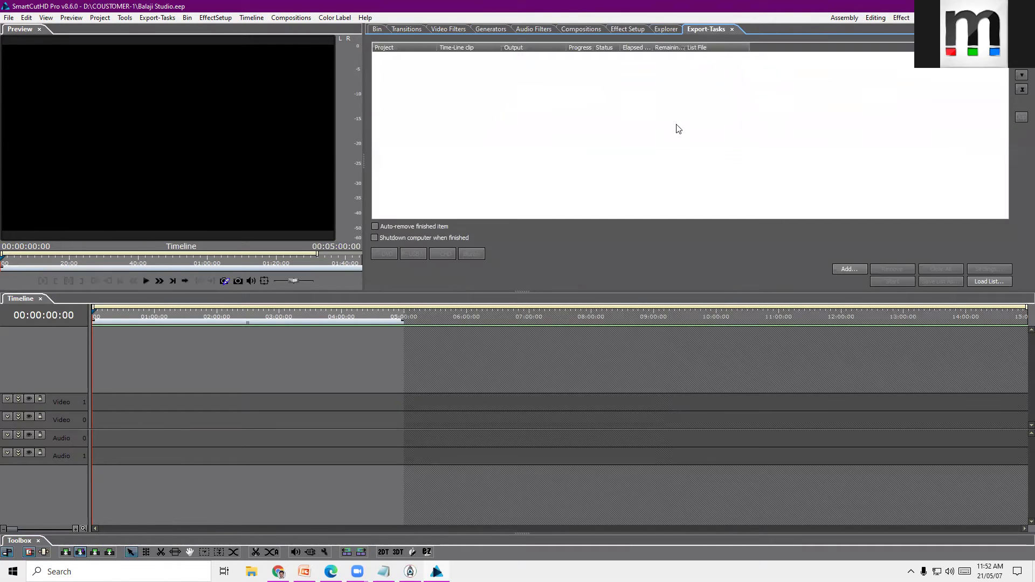
pyautogui.click(451, 30)
pyautogui.click(402, 30)
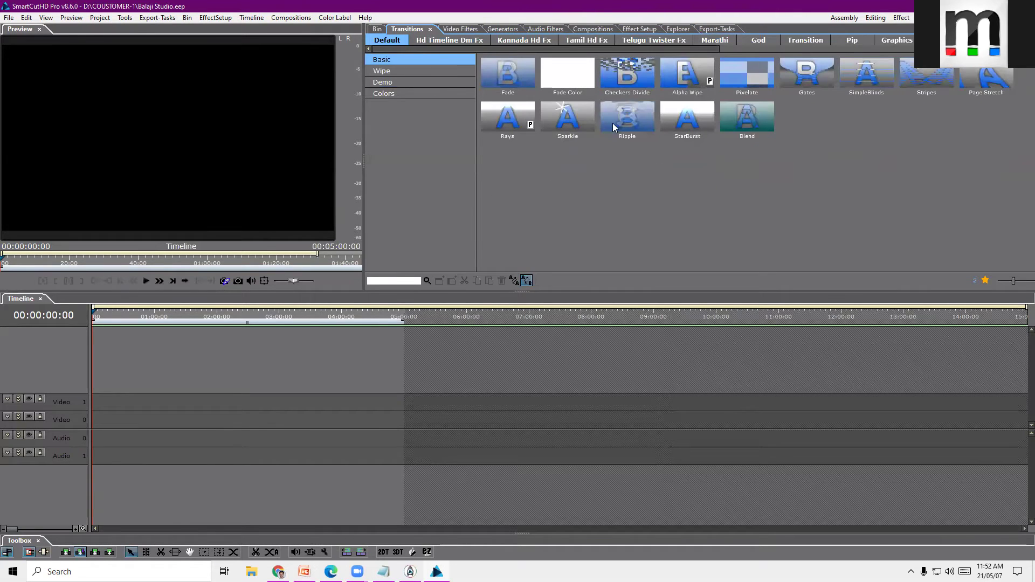
# Show the Telugu Twister Fx transitions with enlarged thumbnails, after checking the Hd Timeline, Kannada and Tamil sets
pyautogui.click(456, 41)
pyautogui.click(553, 41)
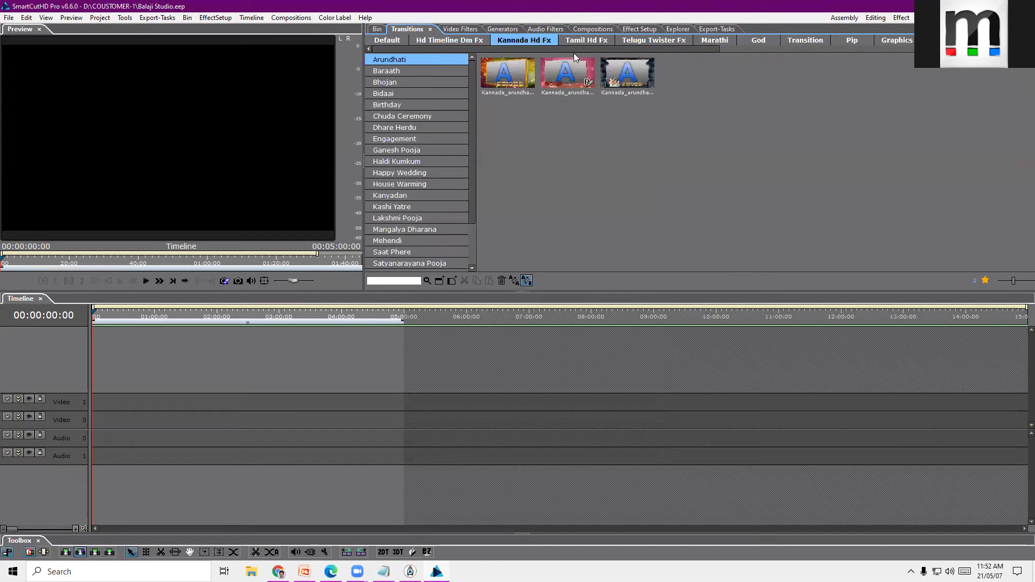
pyautogui.click(577, 42)
pyautogui.click(666, 43)
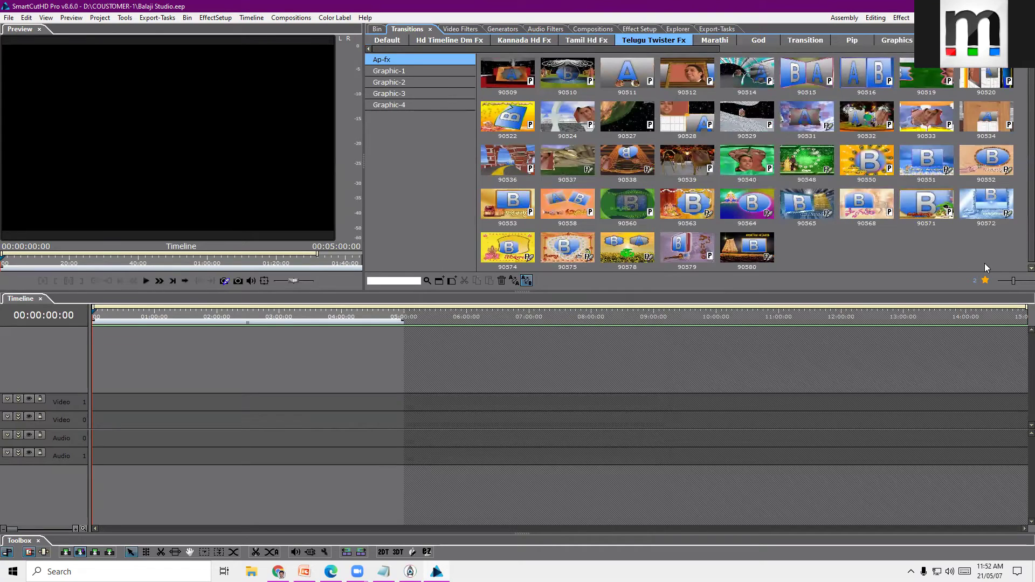
pyautogui.click(1009, 281)
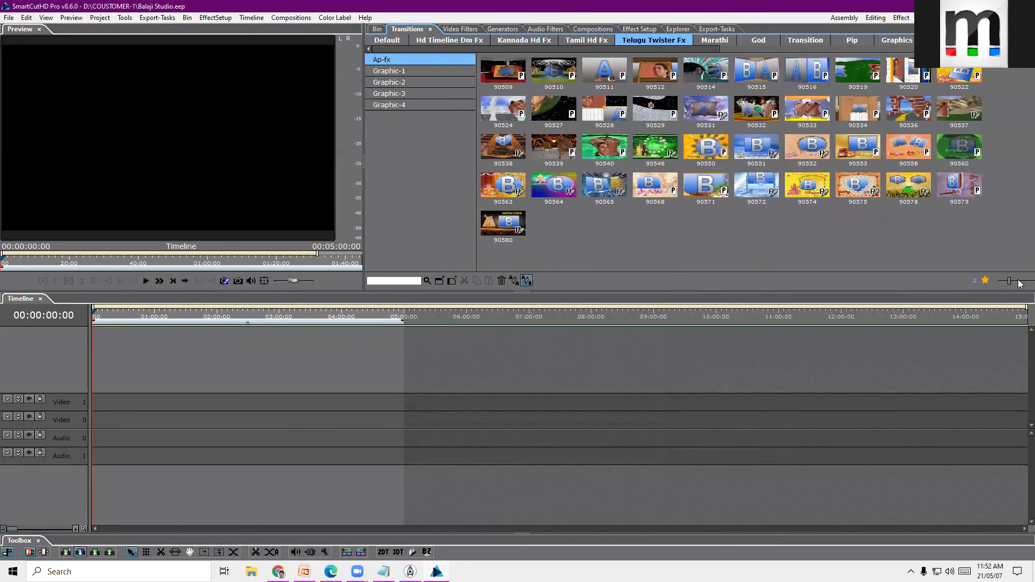
pyautogui.click(1013, 281)
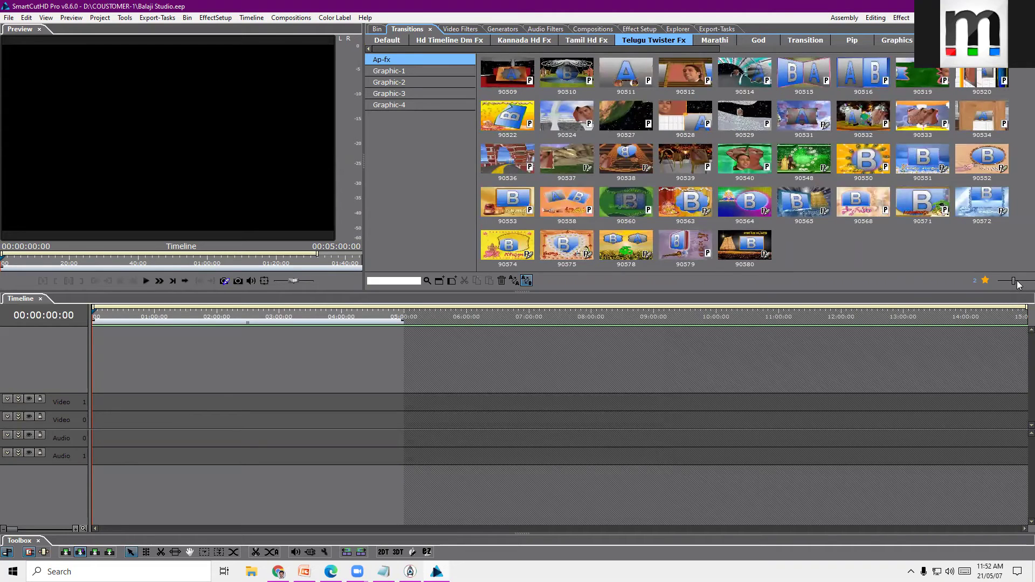
pyautogui.click(1016, 282)
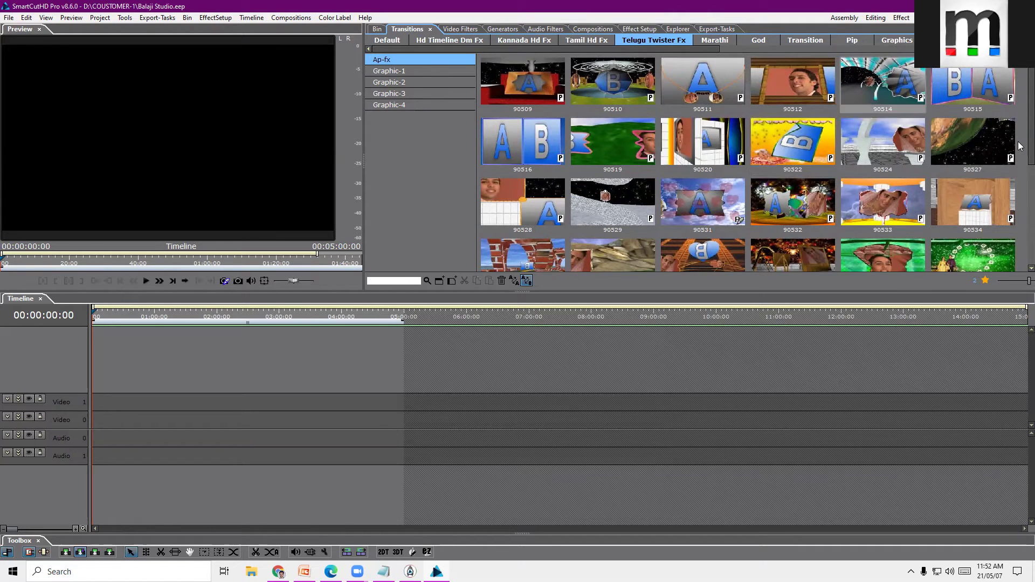
pyautogui.moveTo(1031, 113); pyautogui.dragTo(1031, 215)
pyautogui.scroll(3, 1018, 135)
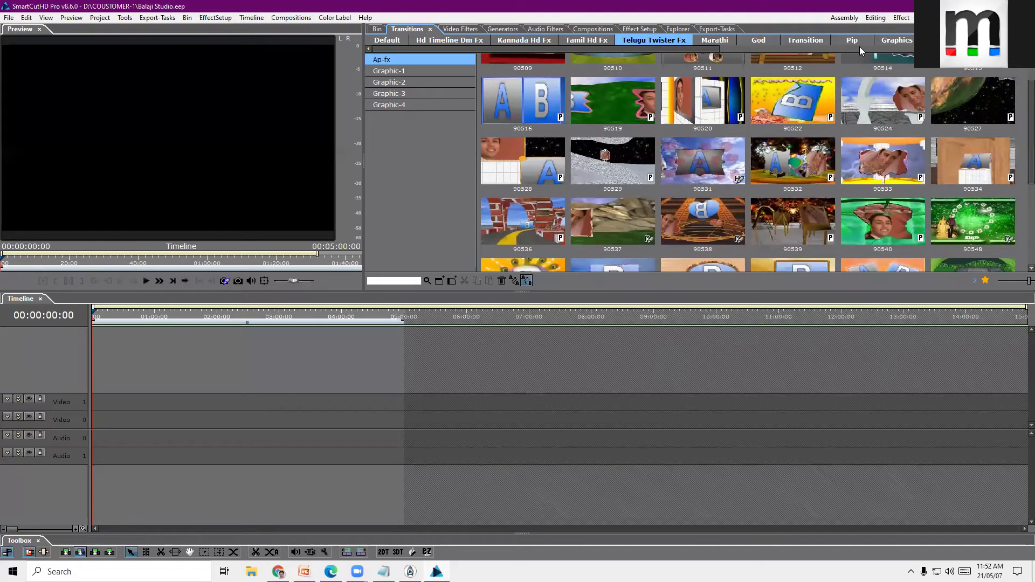
# Switch to Assembly, then load the default Single Preview workspace
pyautogui.click(844, 18)
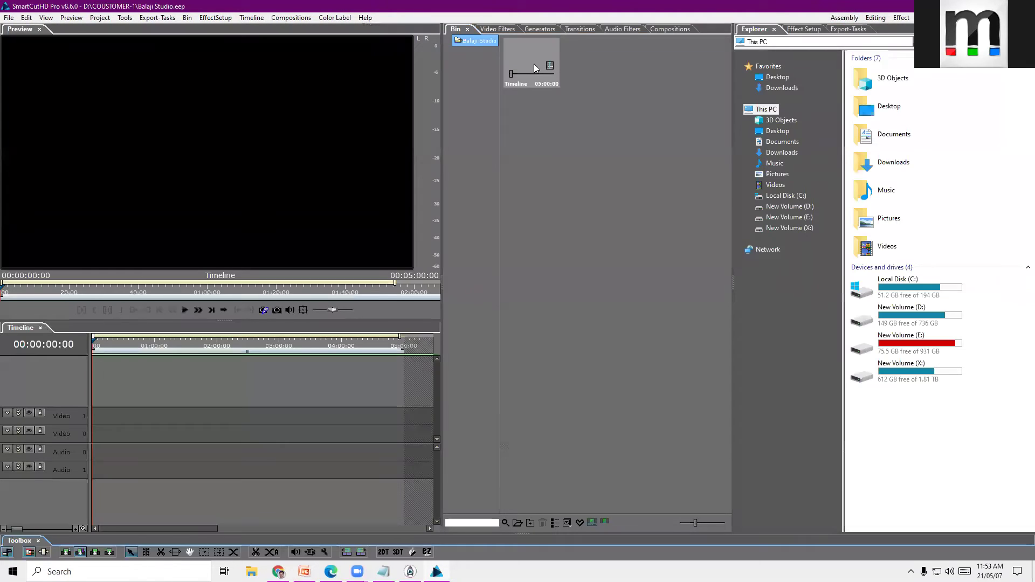
pyautogui.click(41, 20)
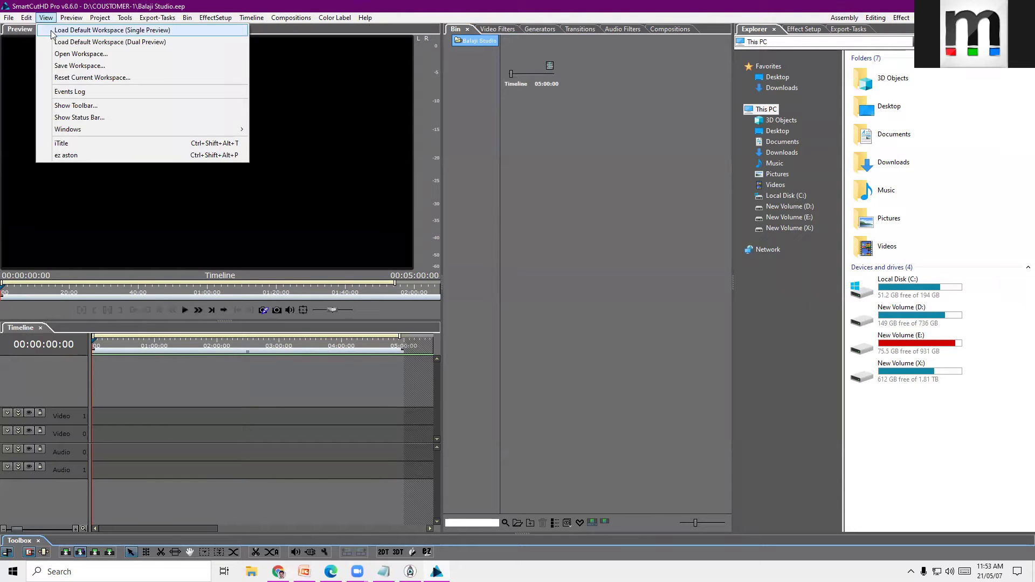
pyautogui.click(52, 31)
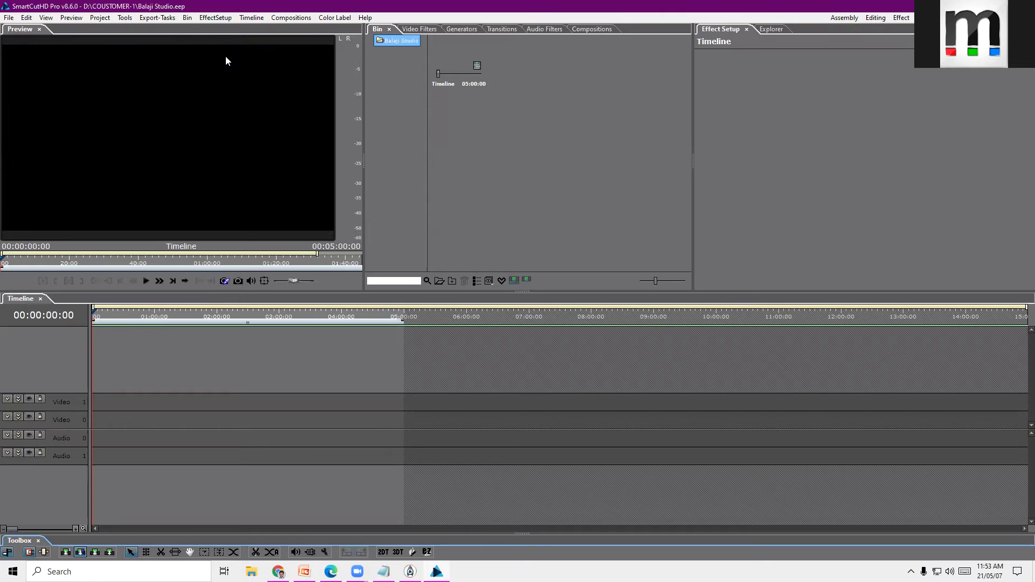
pyautogui.click(11, 18)
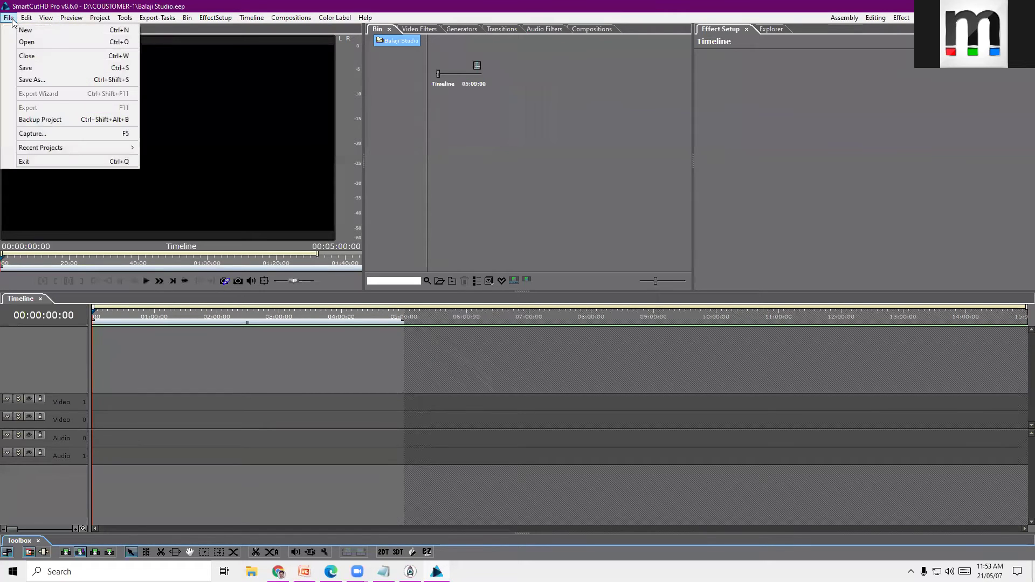
# Open the HD_Telugu_Musical Theme Teaser 01_P485 project file
pyautogui.click(26, 45)
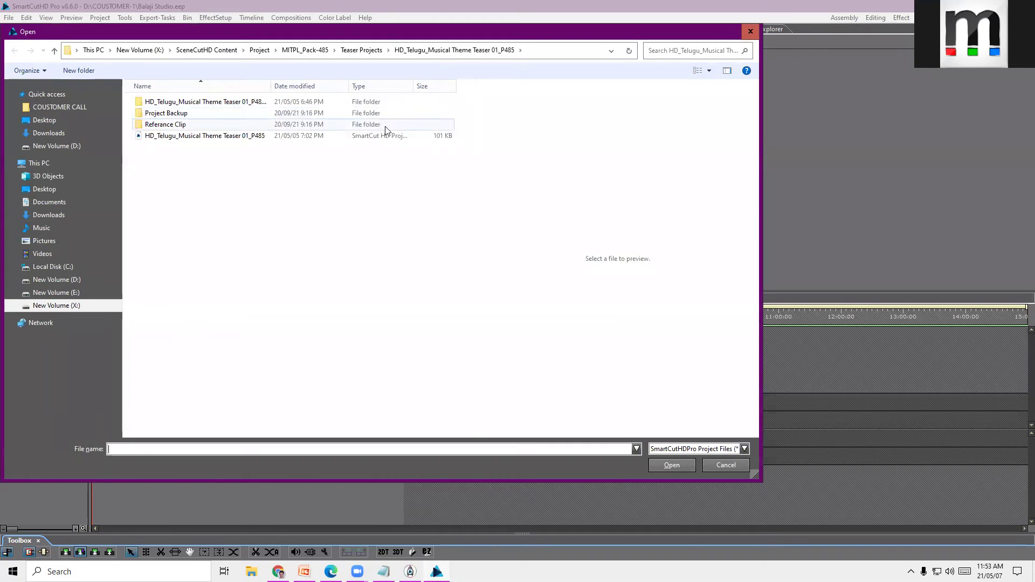
pyautogui.click(184, 136)
pyautogui.click(671, 464)
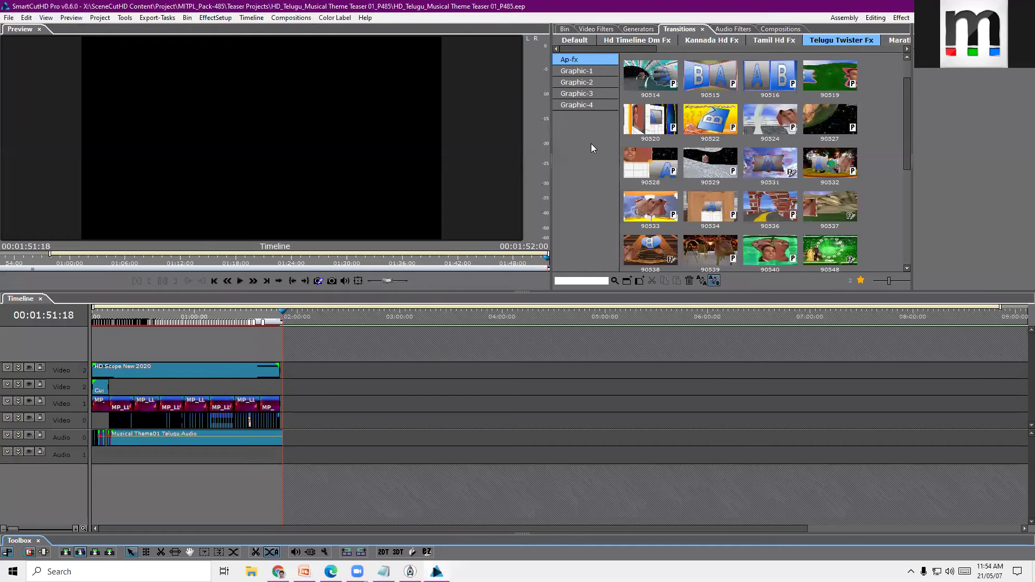
# Play the teaser from the start, then replay it full-screen from the beginning
pyautogui.press('Home')
pyautogui.press('space')
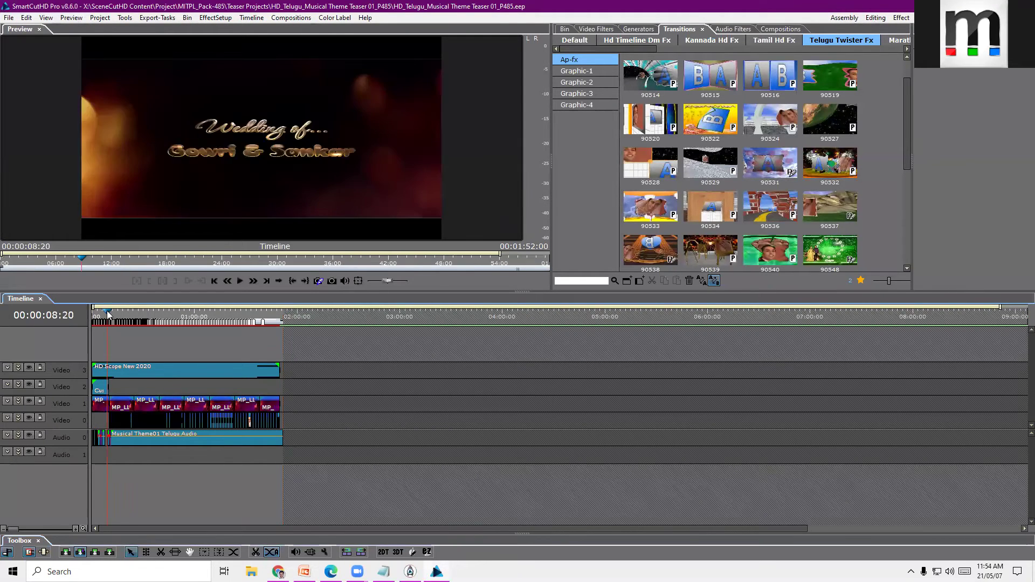
pyautogui.click(90, 317)
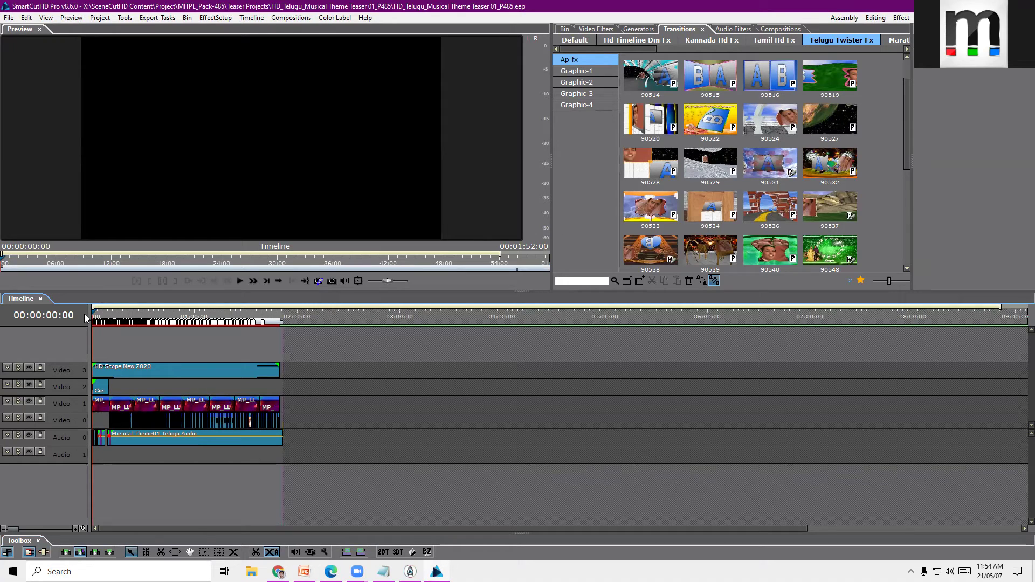
pyautogui.doubleClick(242, 187)
pyautogui.press('space')
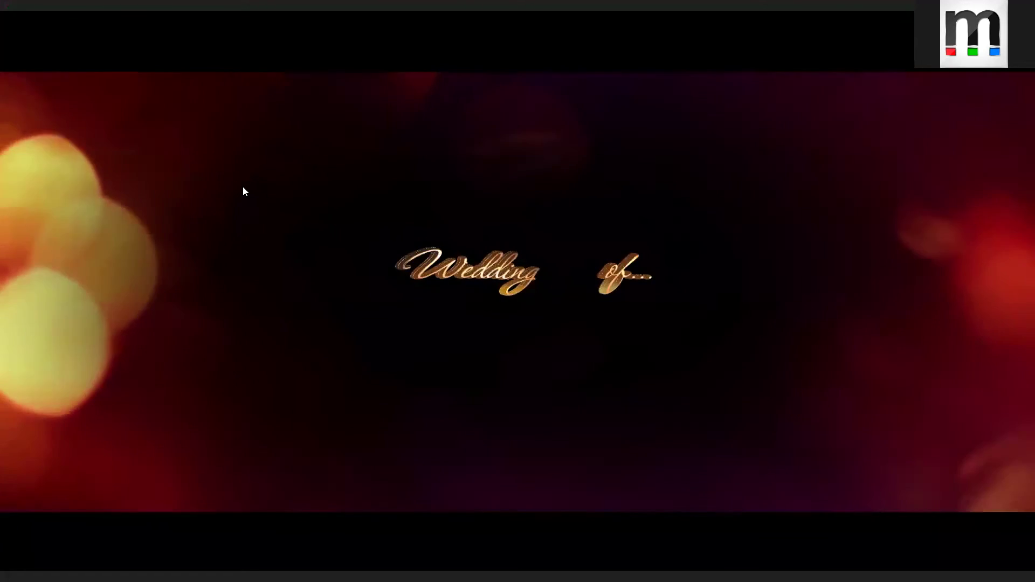
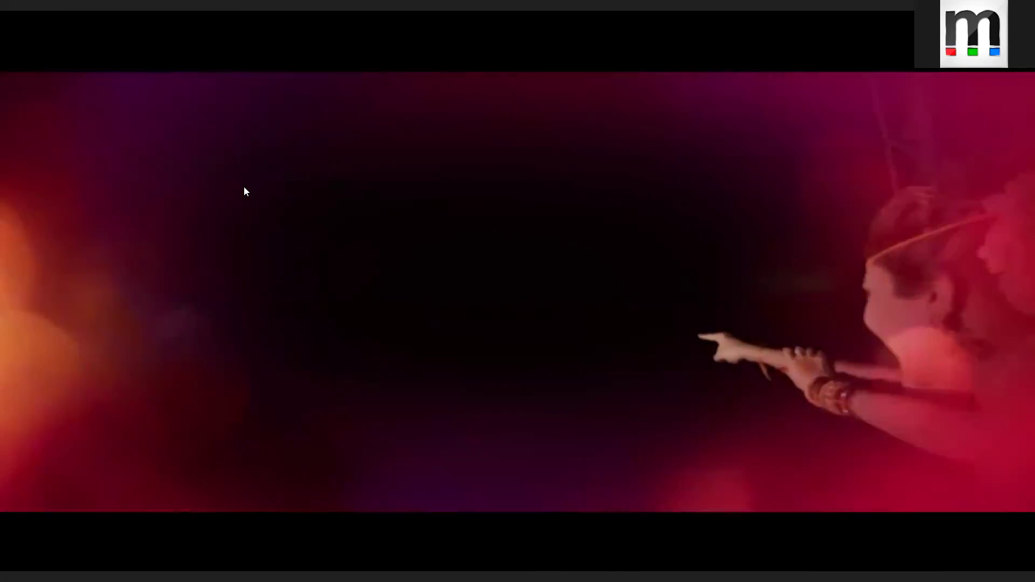
# Exit full-screen preview playback to get back to the teaser project's editing window
pyautogui.press('Escape')
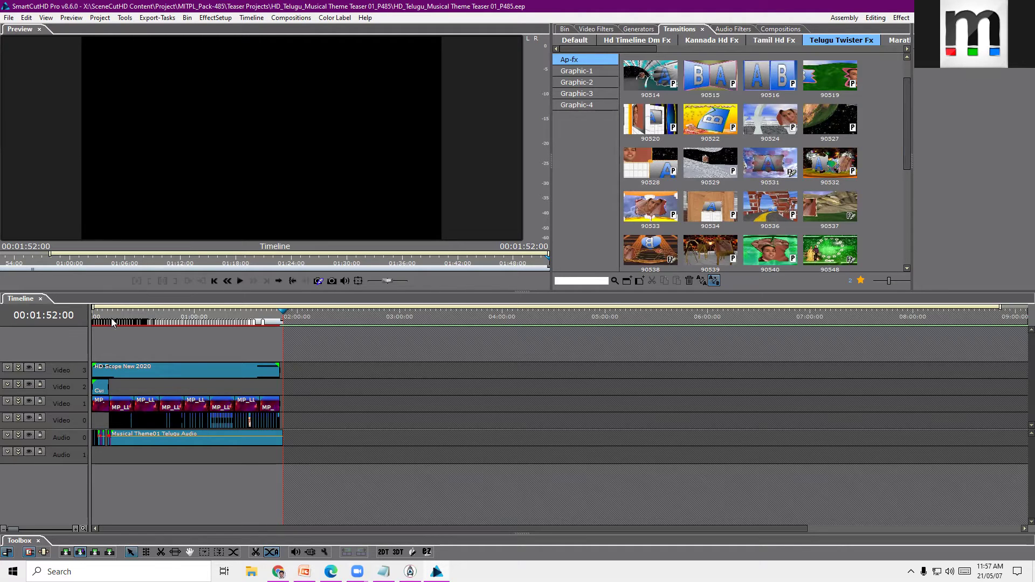
# Zoom the timeline, raise the panel splitter, enlarge the Video 0 track, and scroll back to 00:00
pyautogui.scroll(5, 115, 311)
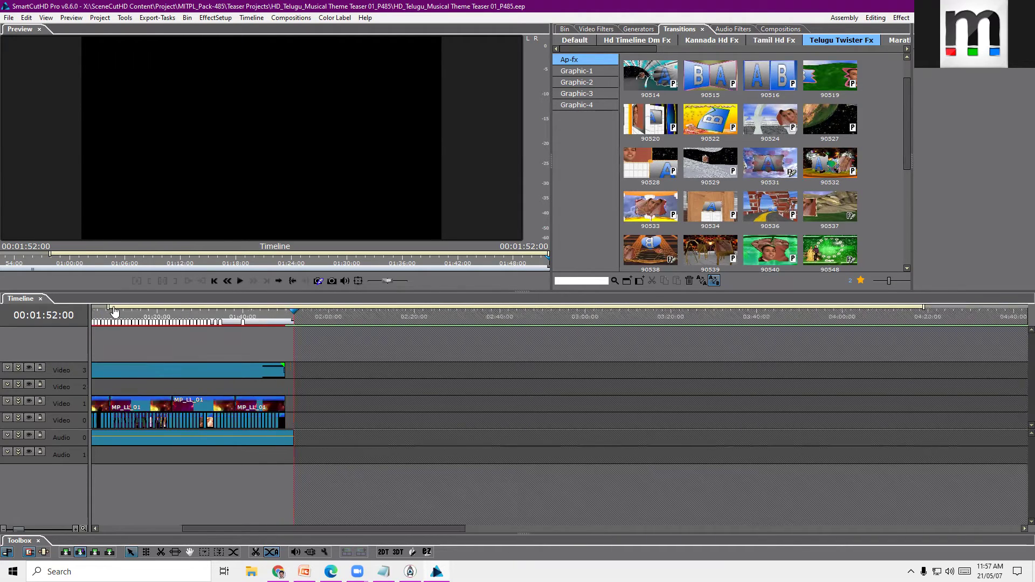
pyautogui.moveTo(258, 529); pyautogui.dragTo(177, 529)
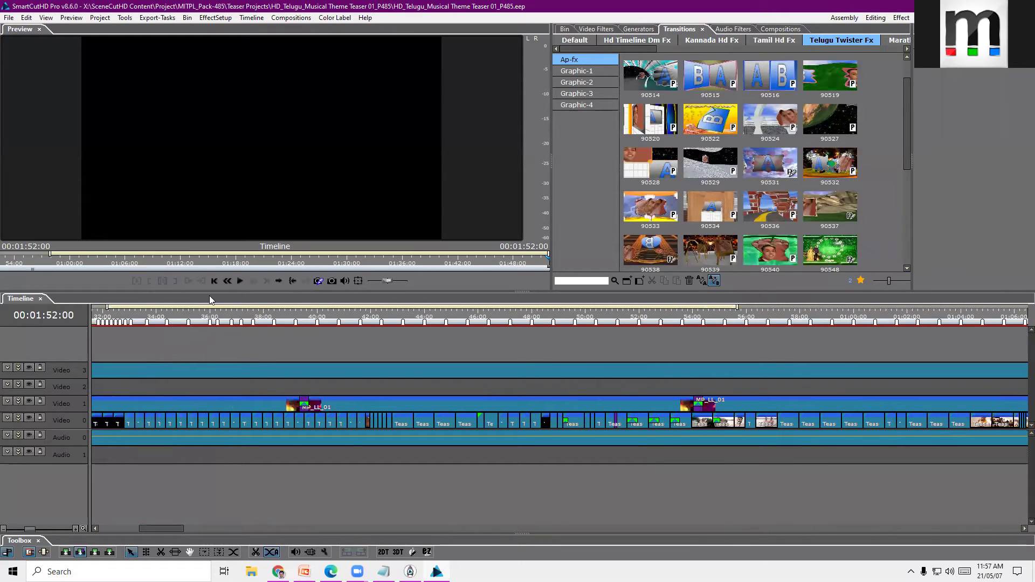
pyautogui.moveTo(210, 295); pyautogui.dragTo(228, 174)
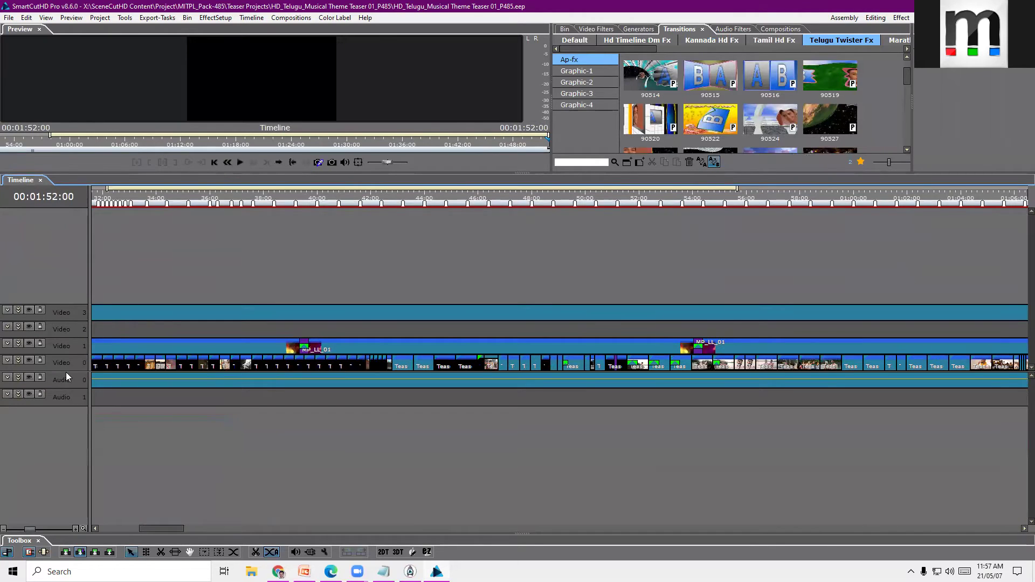
pyautogui.moveTo(52, 416); pyautogui.dragTo(54, 465)
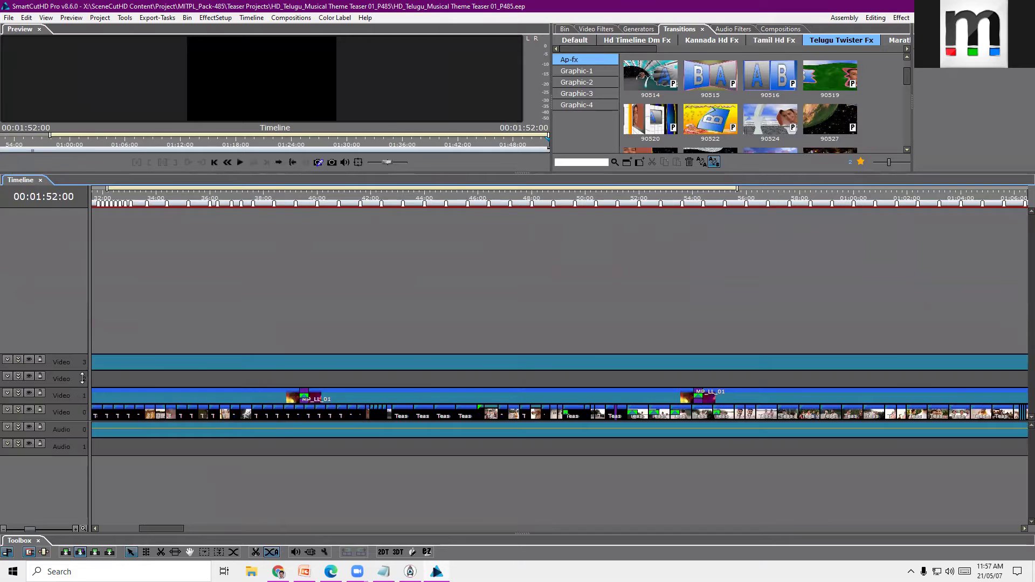
pyautogui.moveTo(83, 421); pyautogui.dragTo(108, 475)
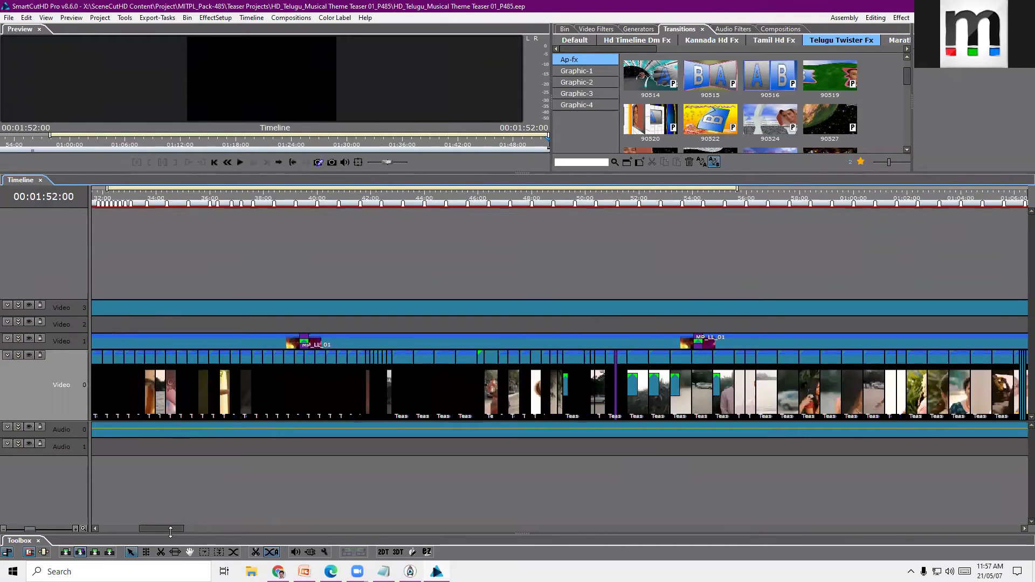
pyautogui.moveTo(167, 529); pyautogui.dragTo(108, 531)
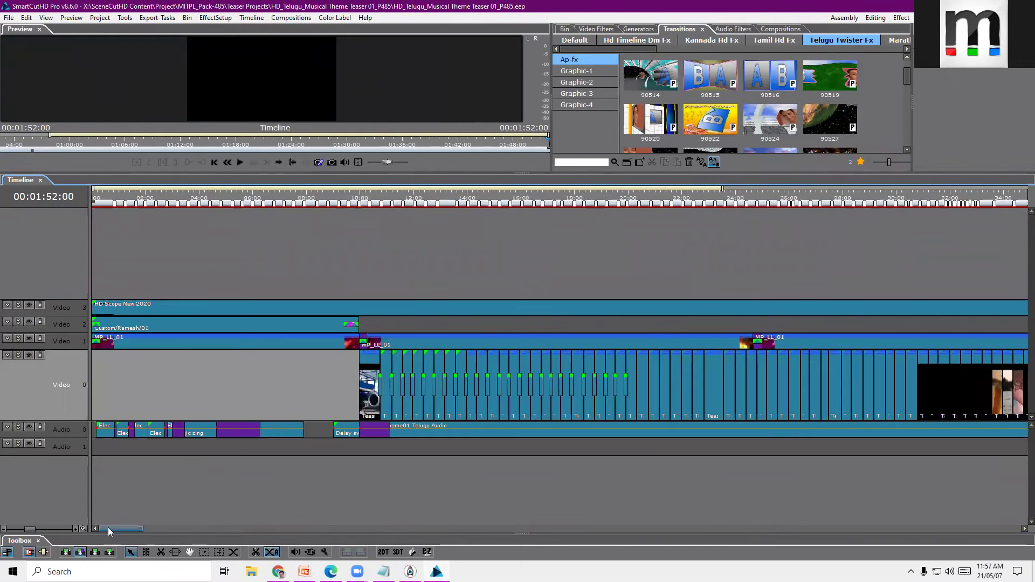
pyautogui.scroll(1, 371, 366)
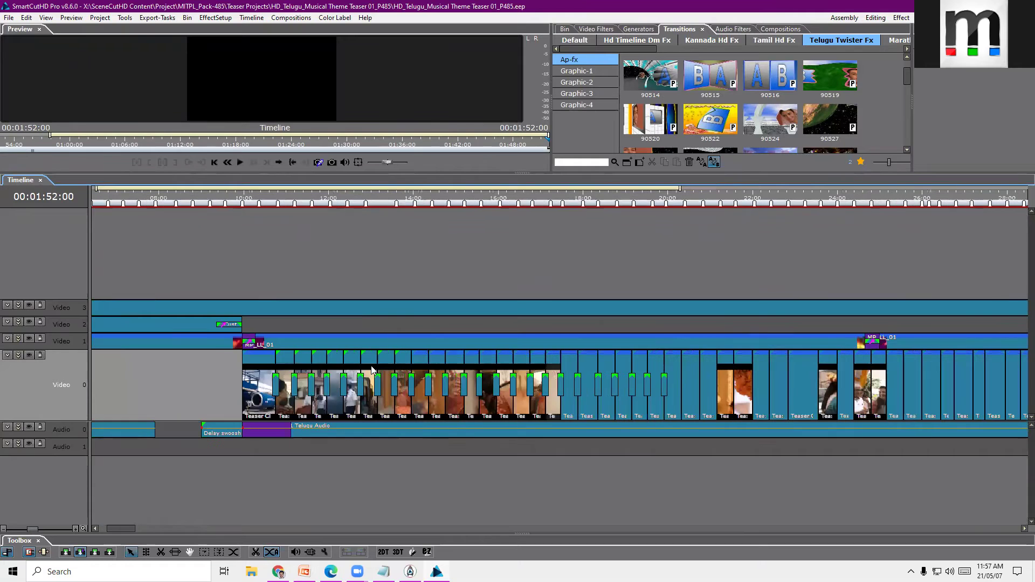
pyautogui.scroll(1, 372, 369)
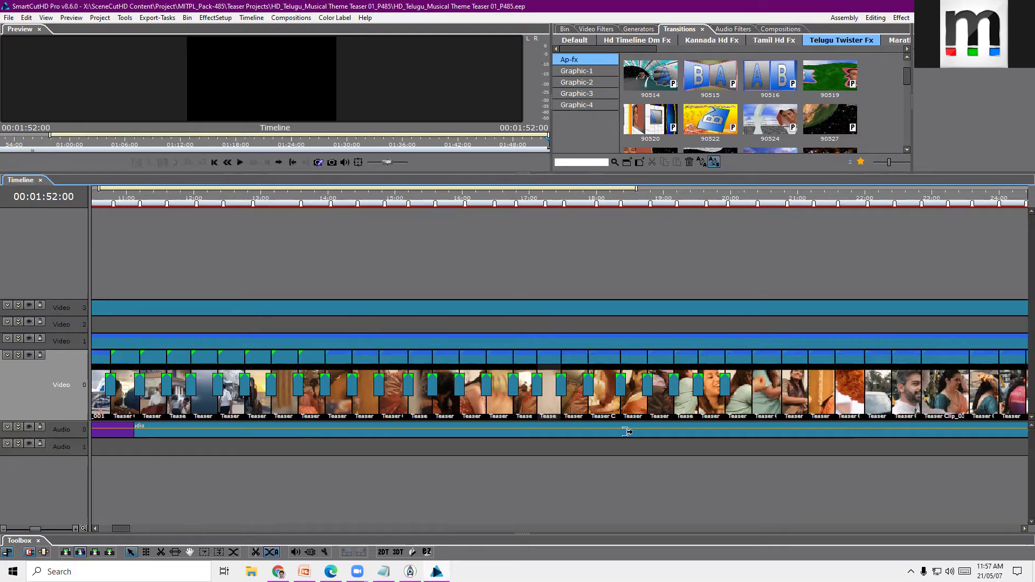
pyautogui.moveTo(121, 529); pyautogui.dragTo(91, 528)
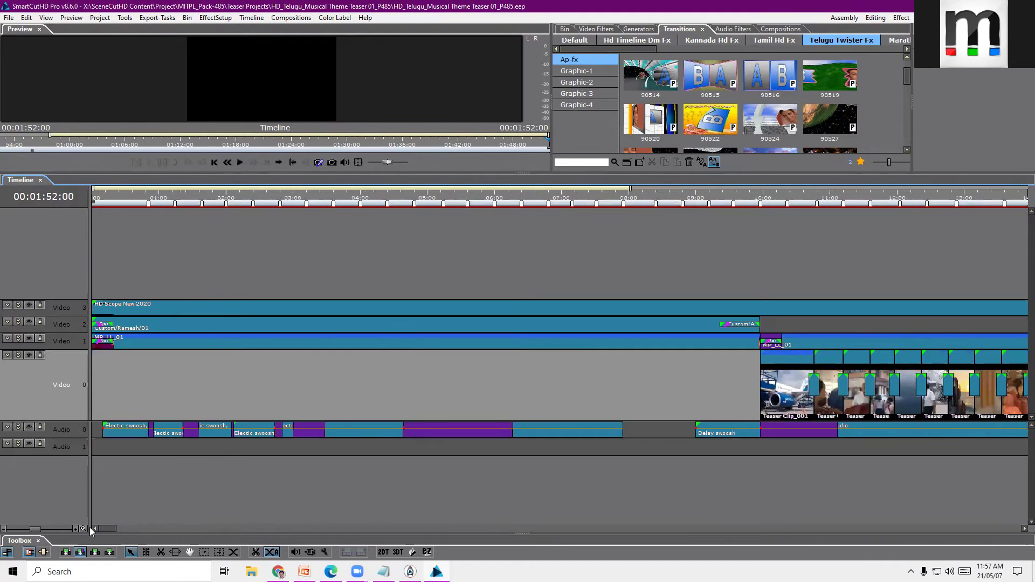
# Expand Audio 0 into A/B and Video 1 and Video 2 into A, FX and B sub-tracks
pyautogui.click(130, 202)
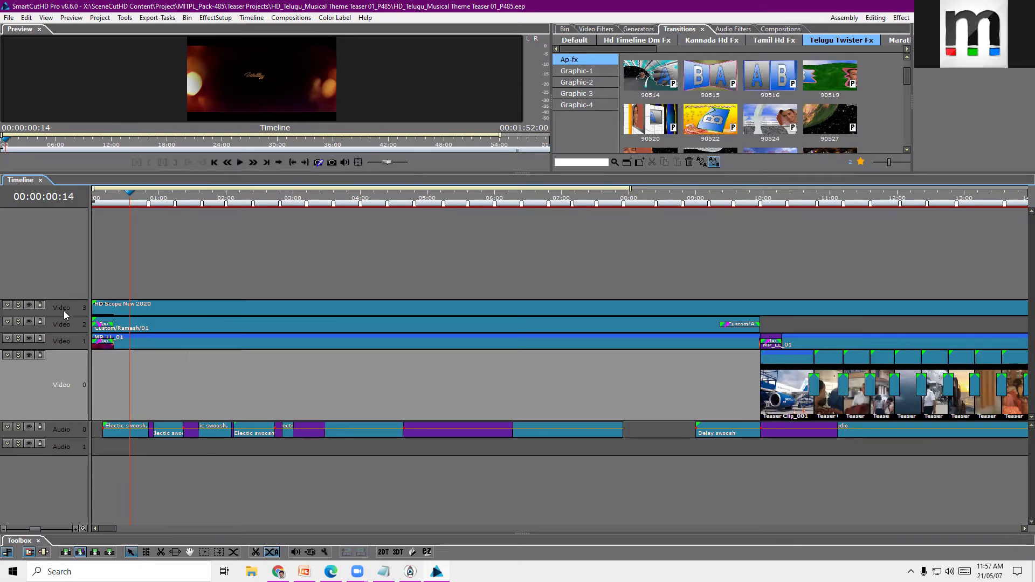
pyautogui.click(130, 309)
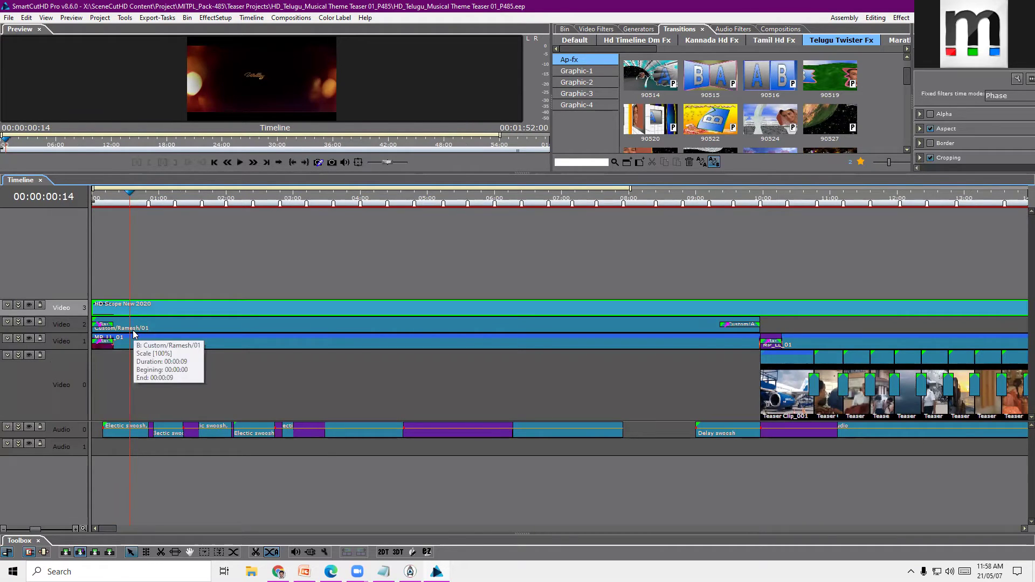
pyautogui.click(18, 427)
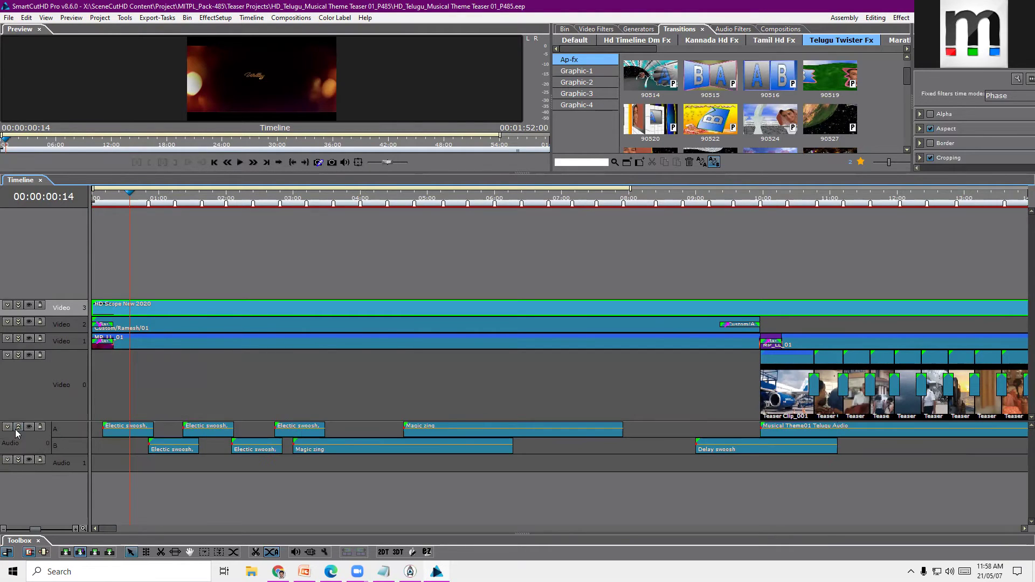
pyautogui.click(17, 340)
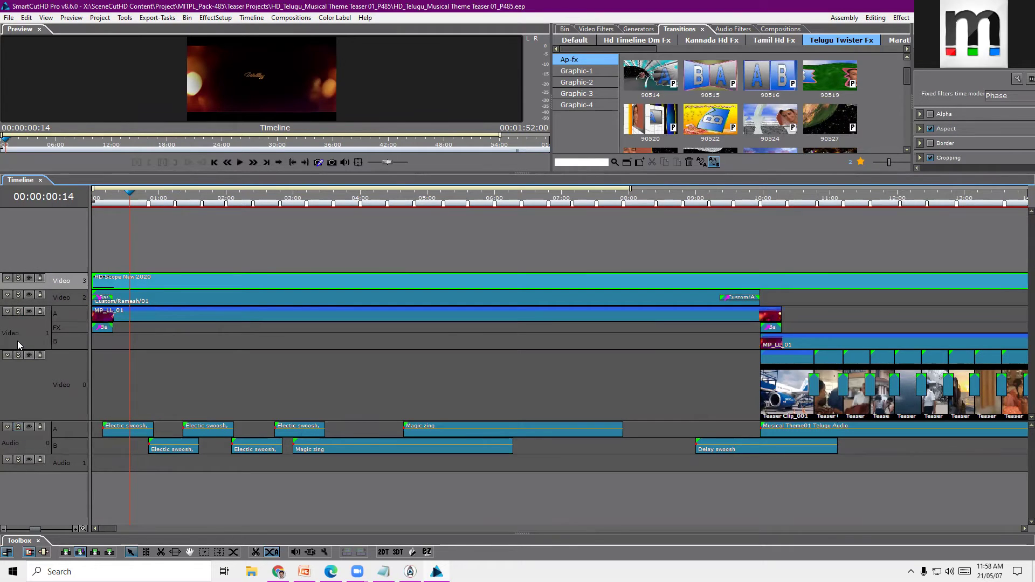
pyautogui.click(19, 295)
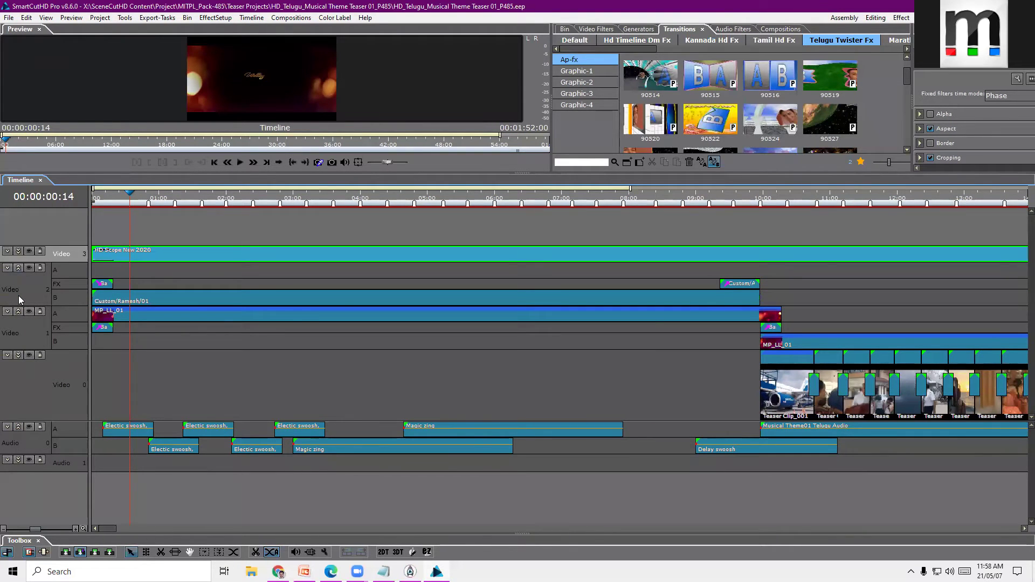
pyautogui.click(234, 303)
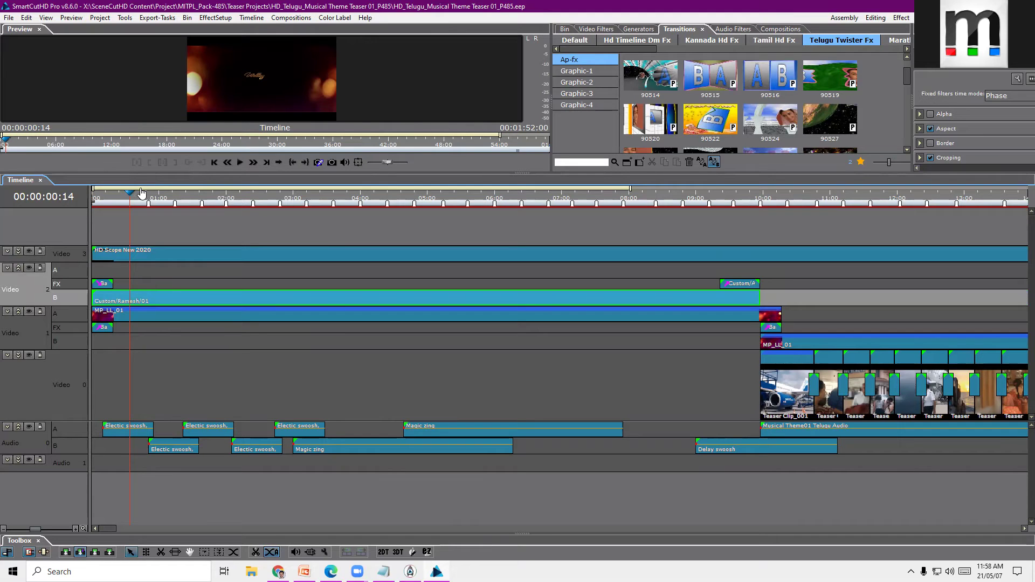
pyautogui.click(26, 18)
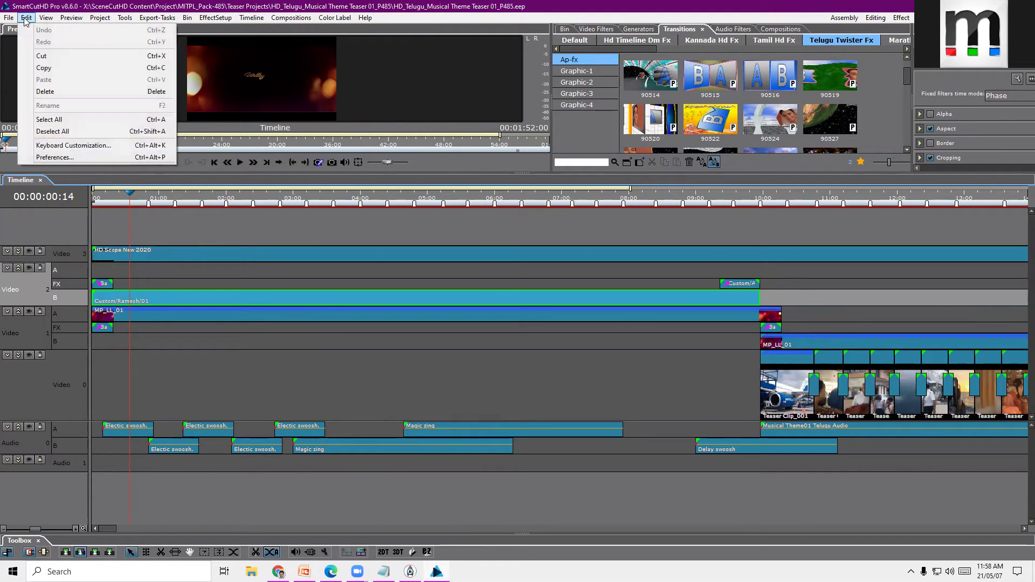
pyautogui.click(44, 158)
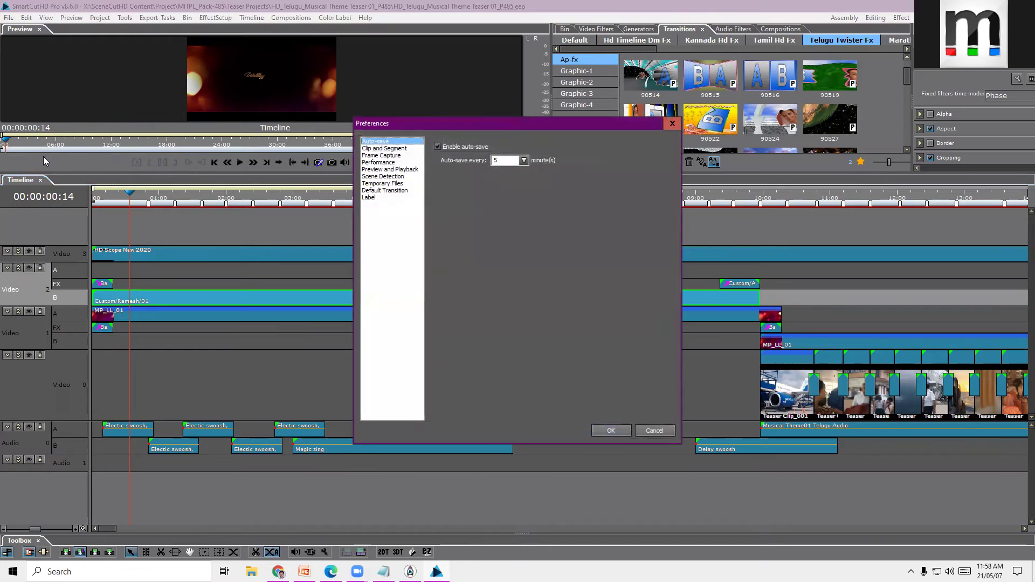
pyautogui.click(368, 198)
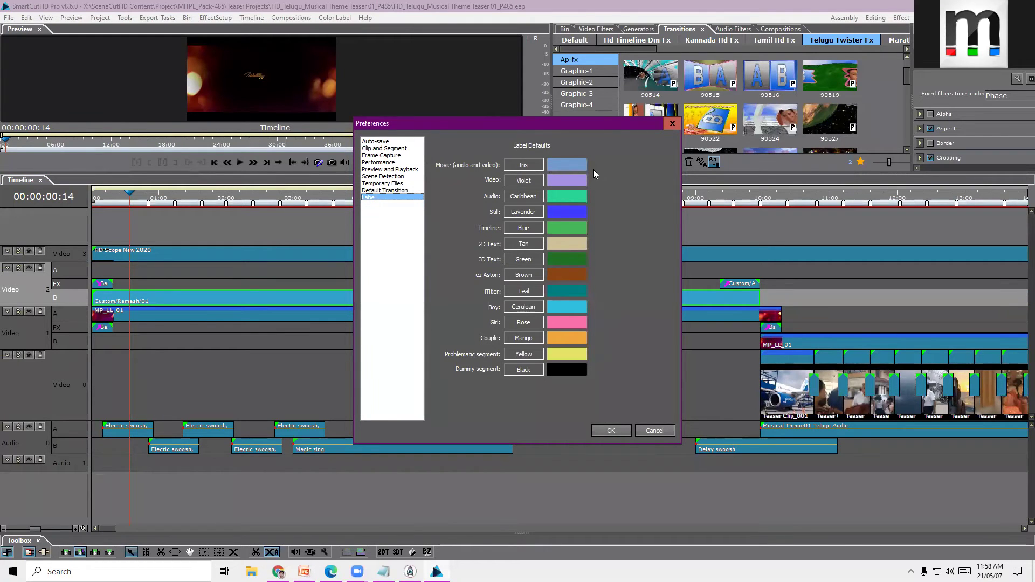
pyautogui.click(587, 169)
pyautogui.click(494, 244)
pyautogui.click(662, 431)
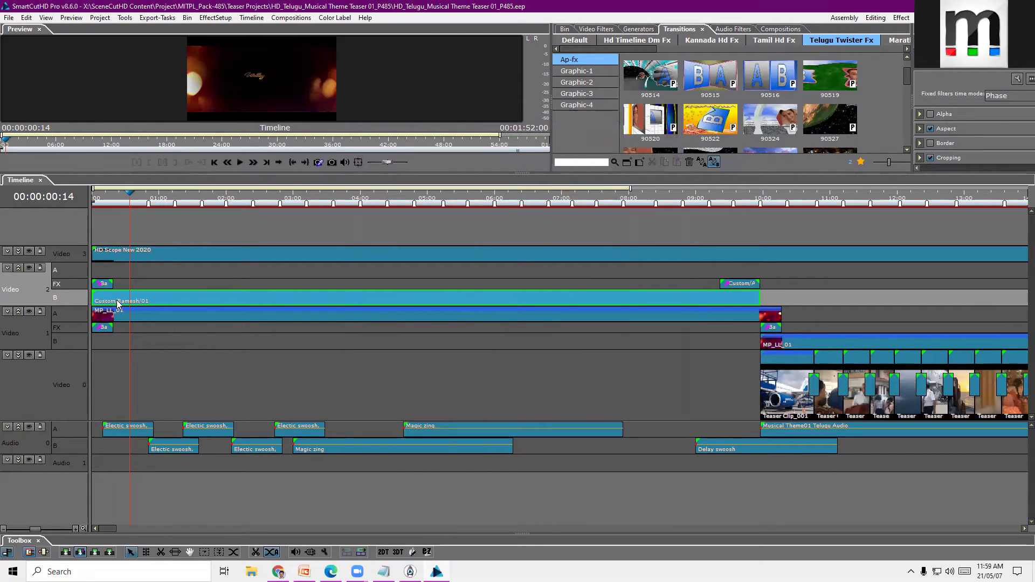
# Retype the couple's two names in the 'Wedding of...' 3D title and close the text editor
pyautogui.moveTo(149, 194); pyautogui.dragTo(564, 225)
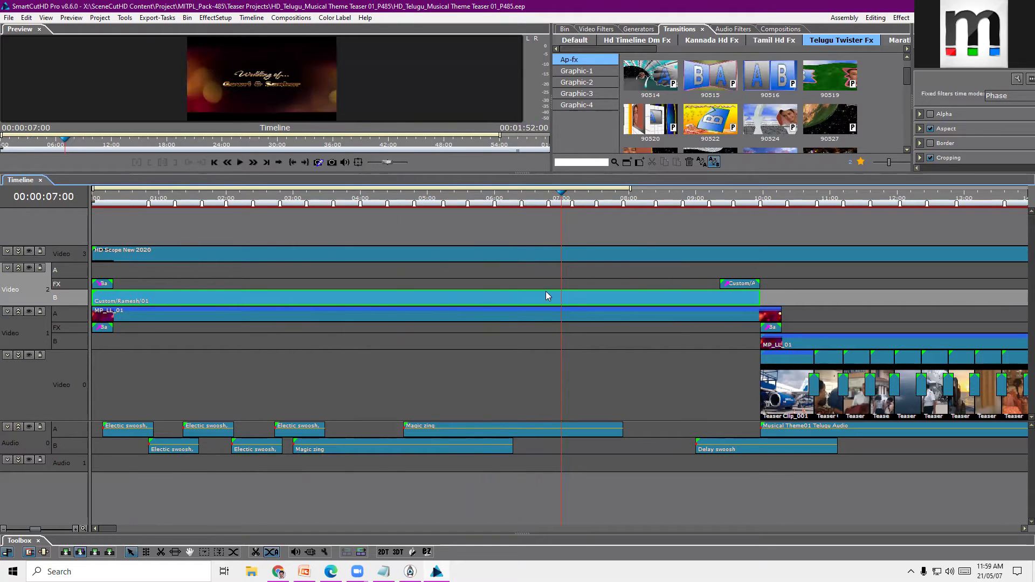
pyautogui.doubleClick(289, 95)
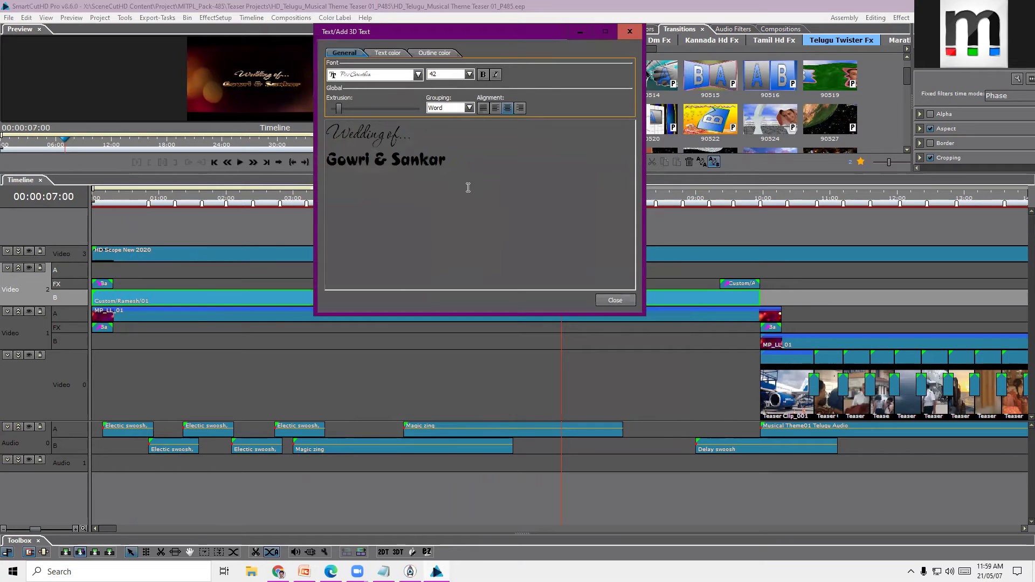
pyautogui.moveTo(369, 160); pyautogui.dragTo(321, 161)
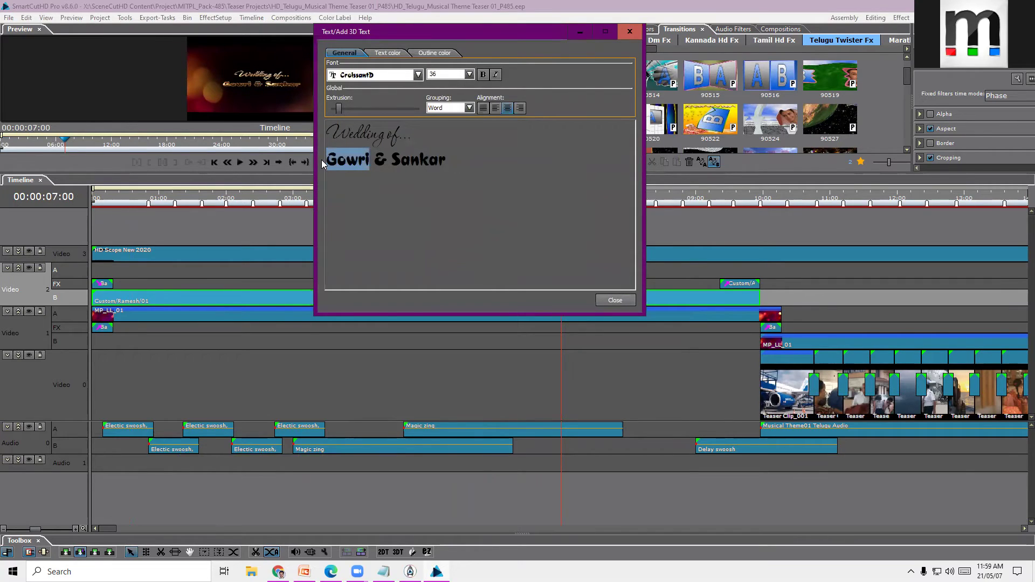
pyautogui.write('Sre')
pyautogui.write('ela')
pyautogui.write('ks')
pyautogui.write('hmi')
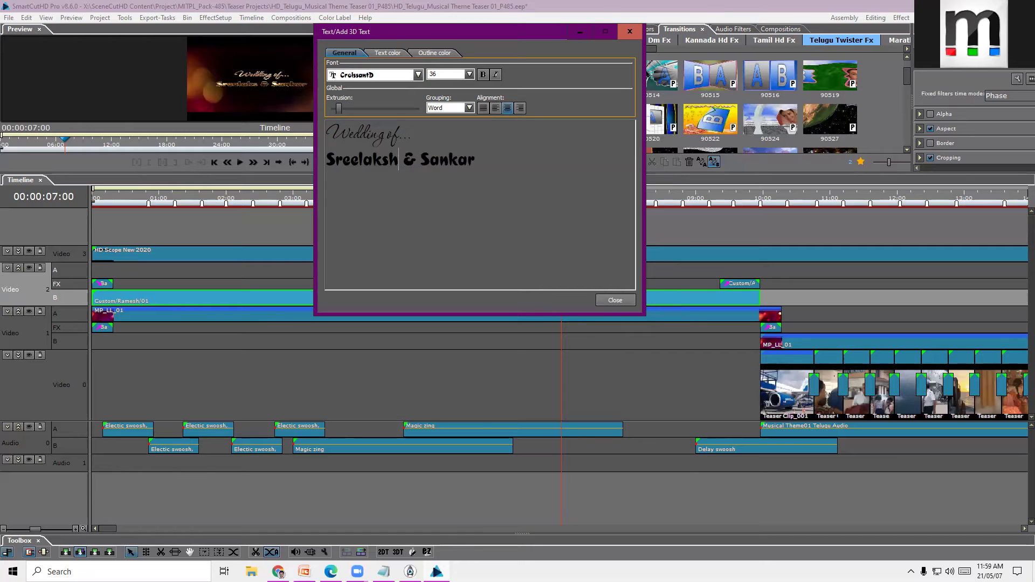
pyautogui.moveTo(491, 161); pyautogui.dragTo(449, 169)
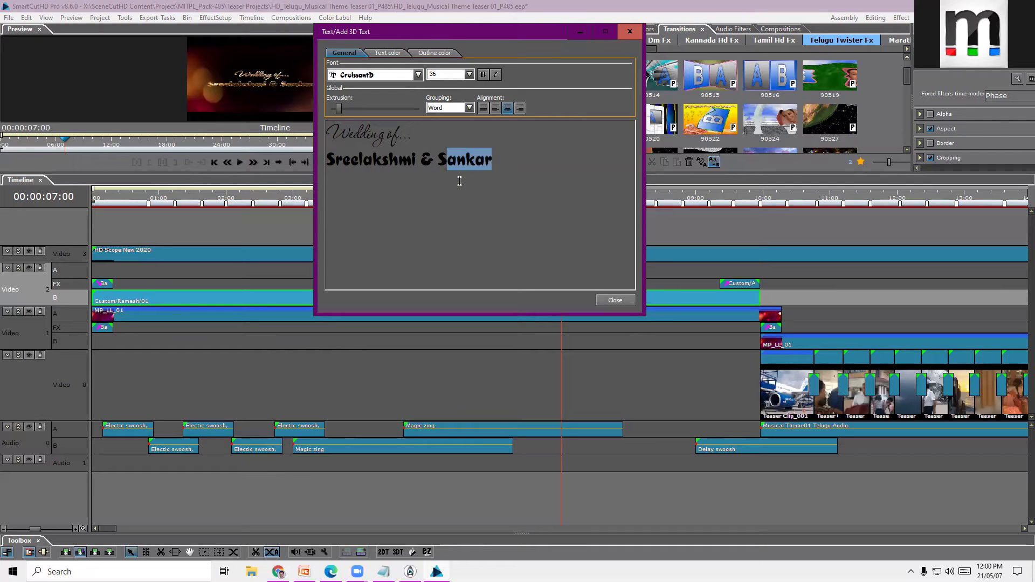
pyautogui.write('h')
pyautogui.write('i')
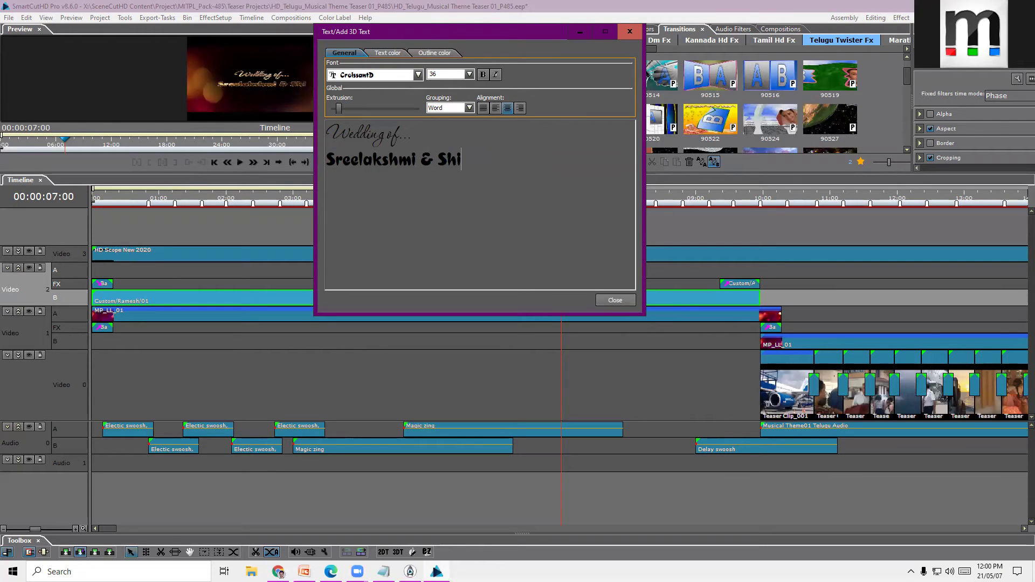
pyautogui.write('vaji')
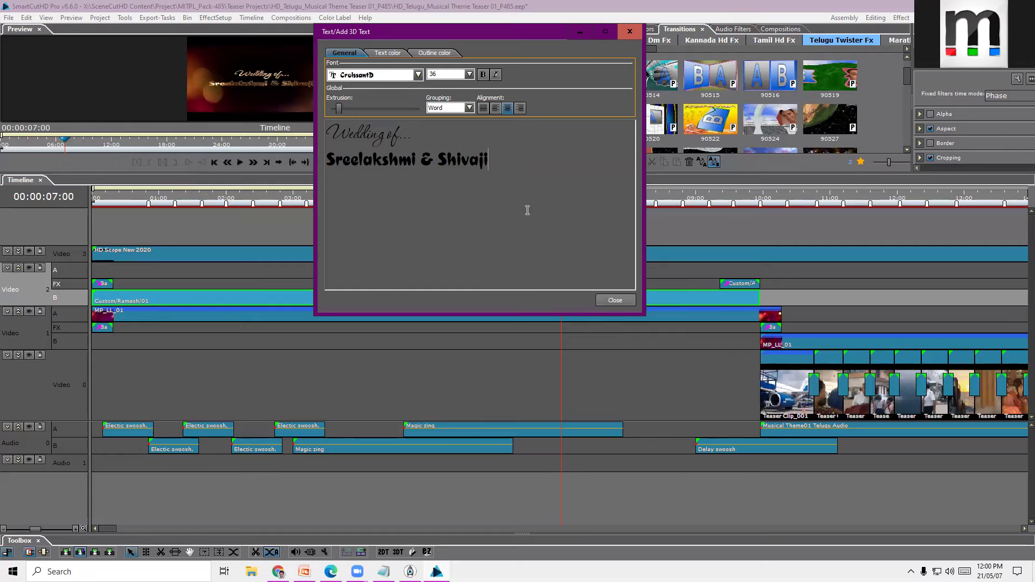
pyautogui.click(617, 301)
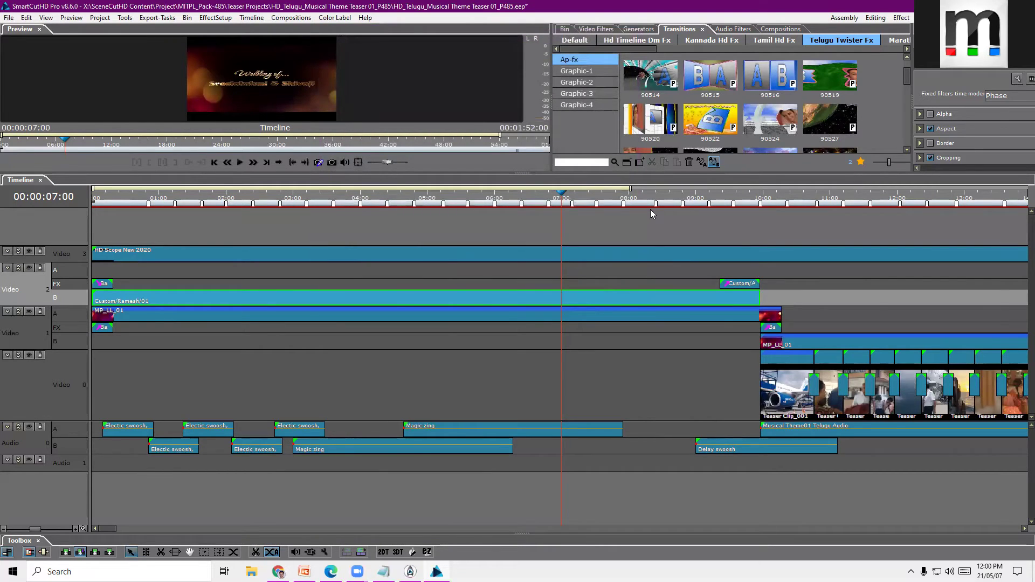
# Select Teaser Clip_001 at 10:07, load the Single Preview default workspace, then play and stop
pyautogui.moveTo(107, 529); pyautogui.dragTo(112, 529)
pyautogui.click(504, 201)
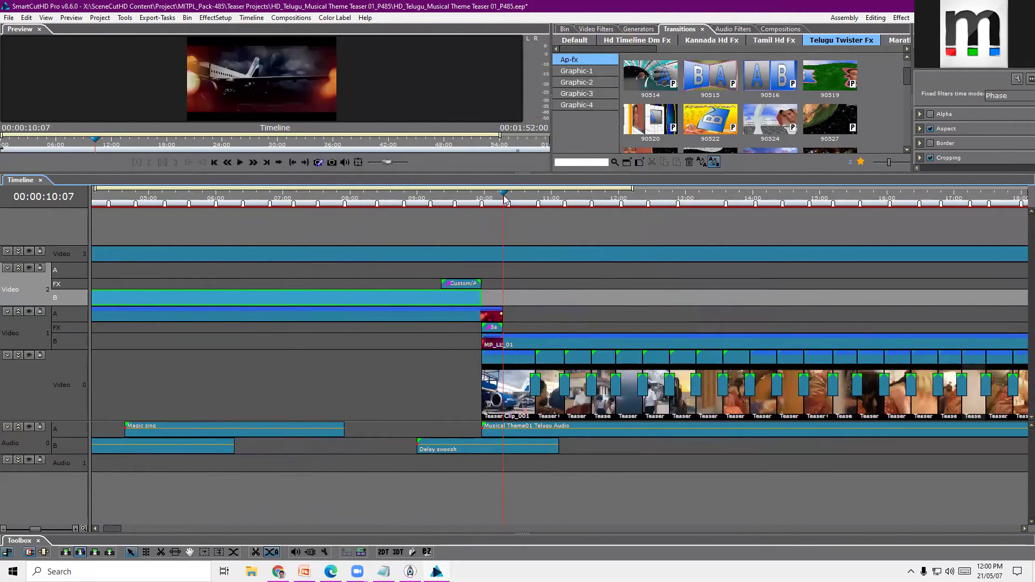
pyautogui.click(511, 383)
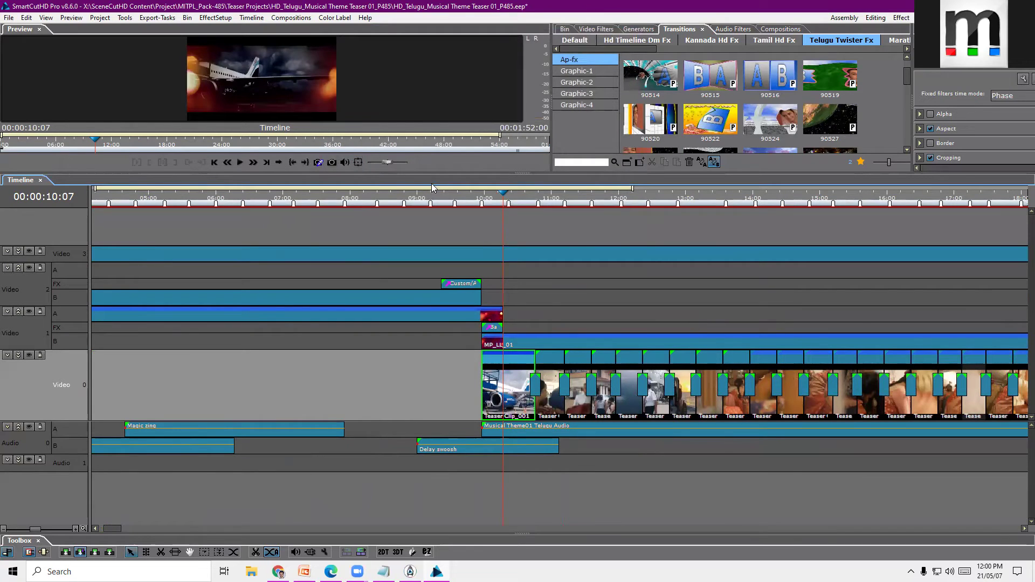
pyautogui.click(46, 18)
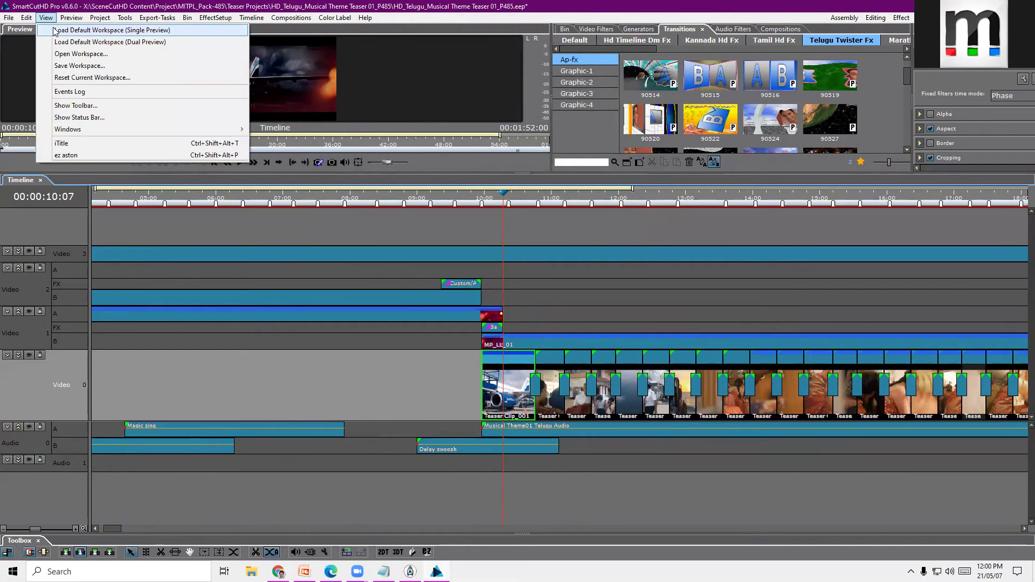
pyautogui.click(81, 31)
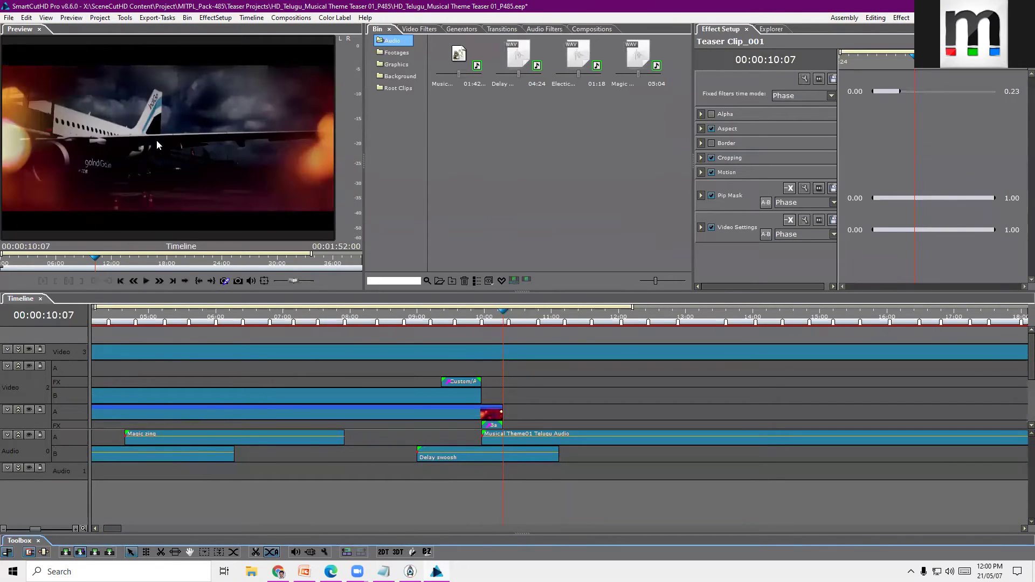
pyautogui.press('space')
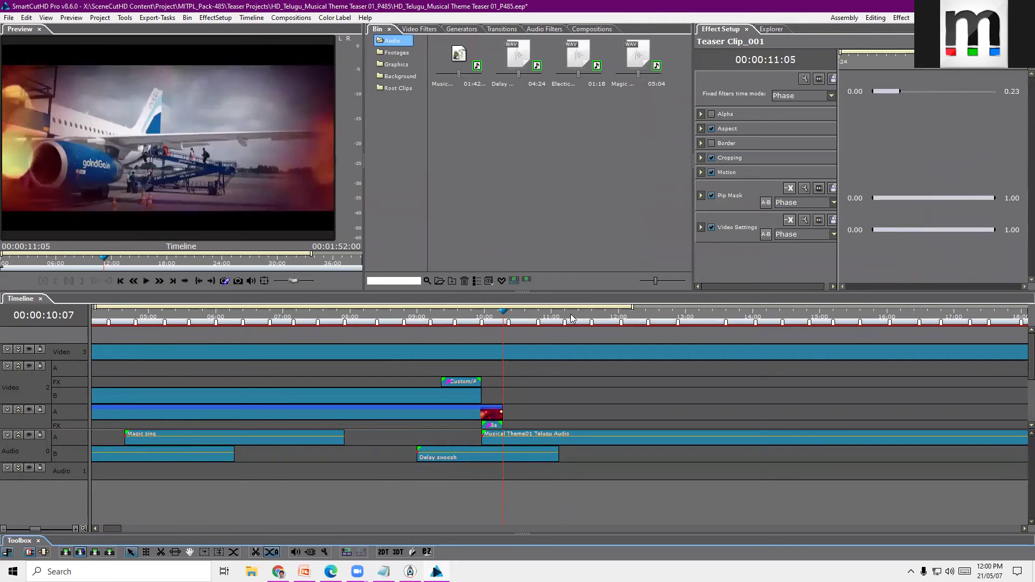
pyautogui.press('space')
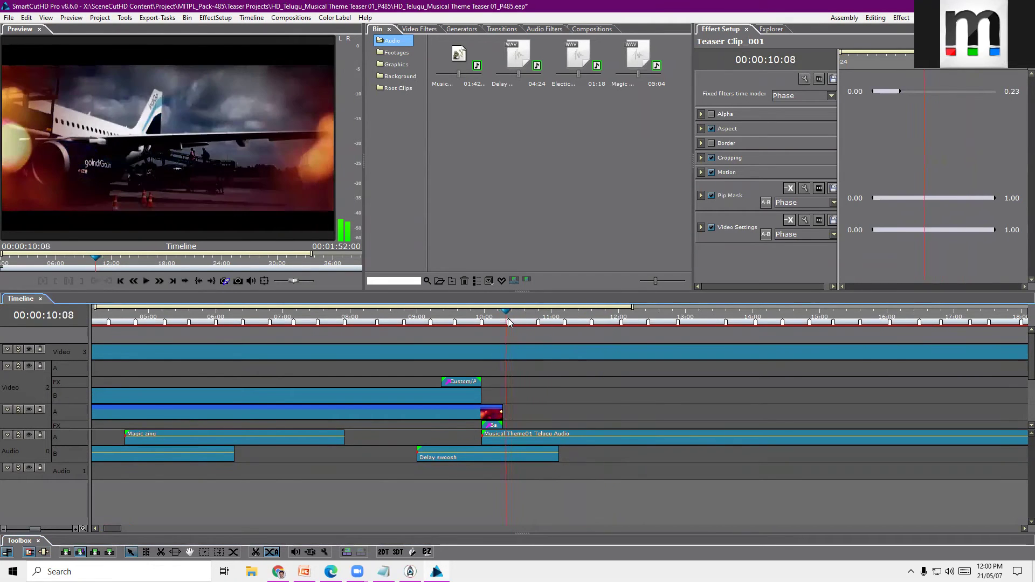
pyautogui.scroll(-3, 1017, 372)
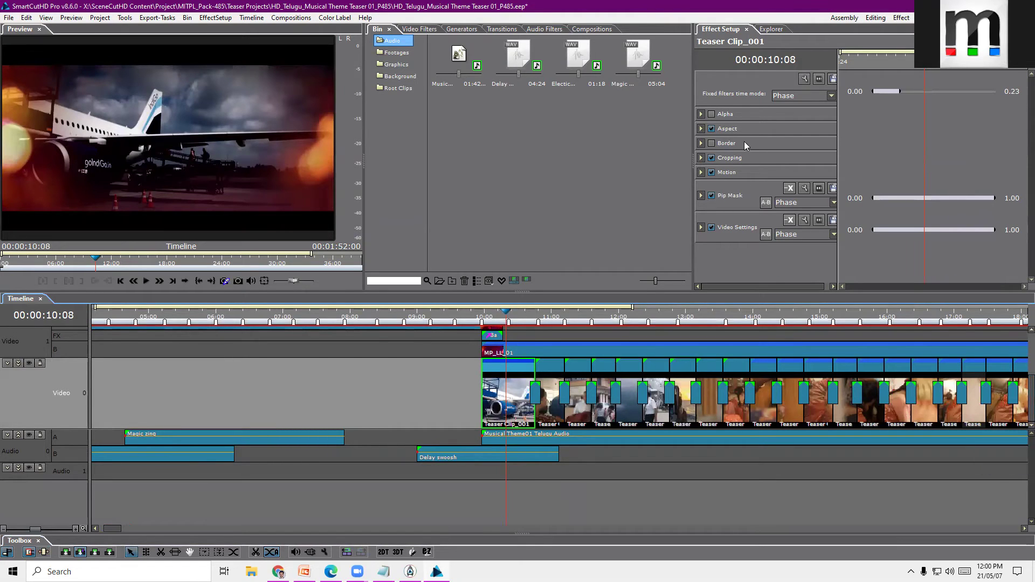
# Switch to the Assembly workspace so the Explorer panel browses This PC
pyautogui.click(853, 16)
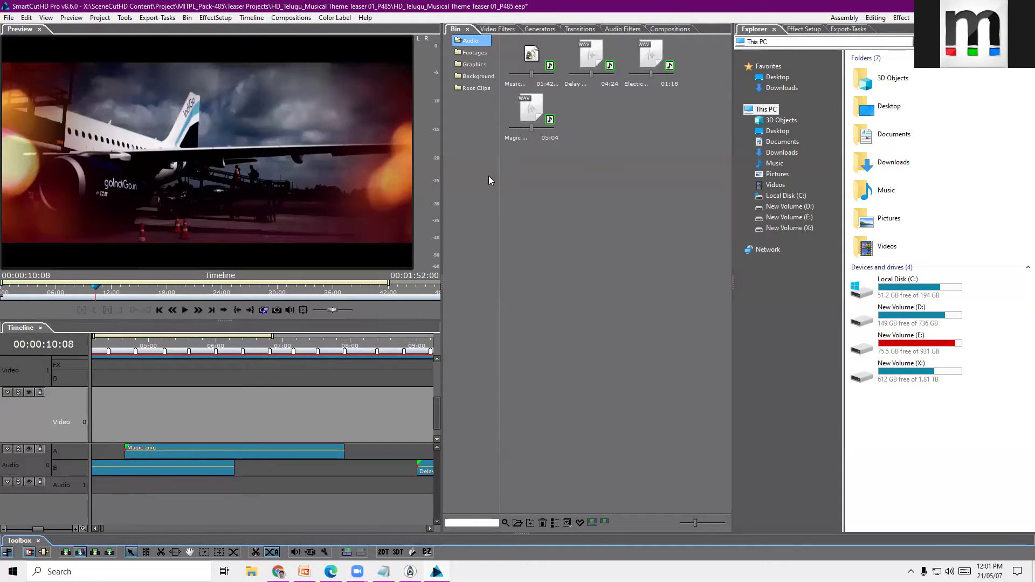
pyautogui.scroll(-1, 432, 420)
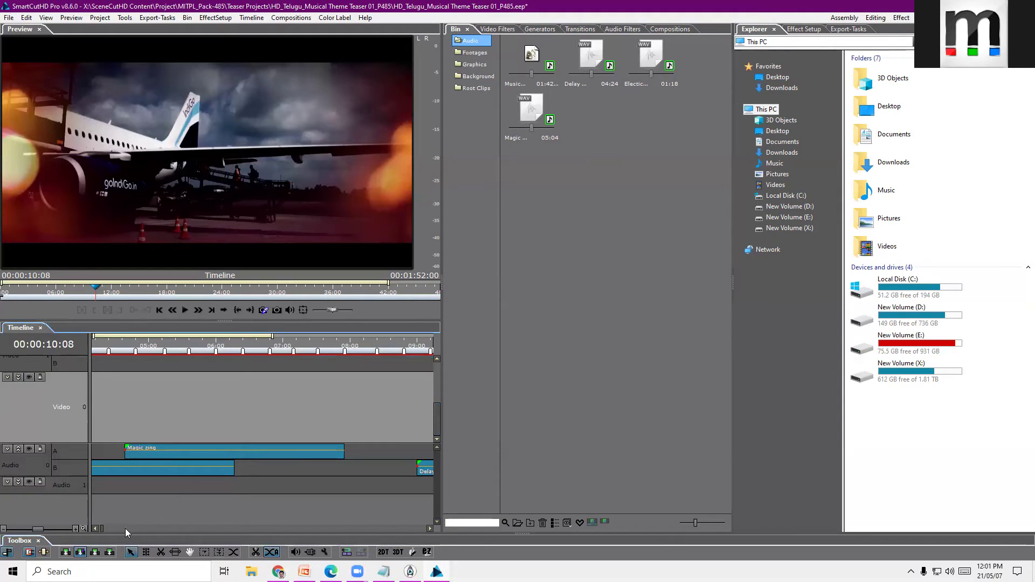
# Browse the Explorer to New Volume (E:) > CONTENT MATERIALS > wedding footage folder
pyautogui.click(430, 528)
pyautogui.click(430, 533)
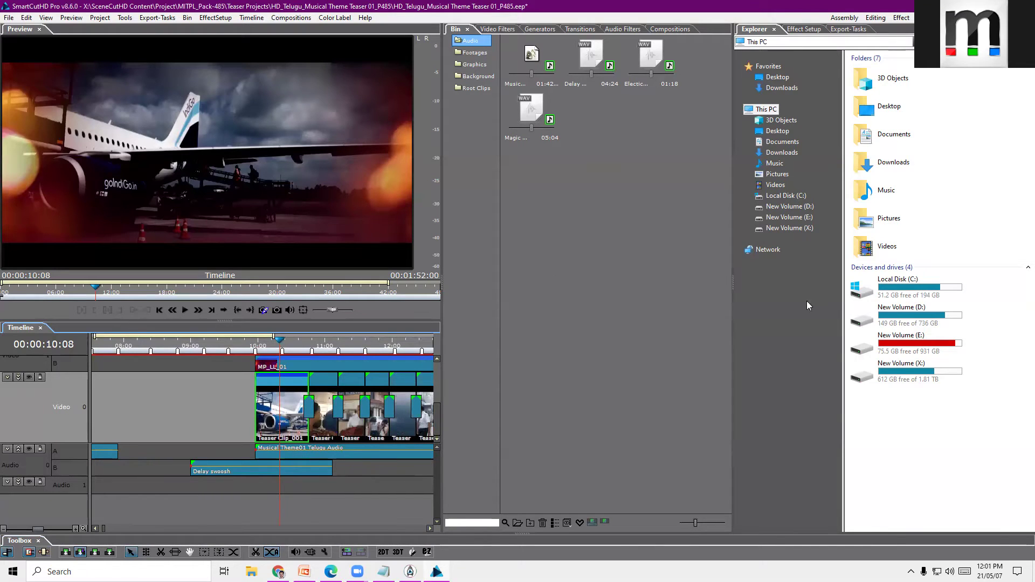
pyautogui.doubleClick(927, 322)
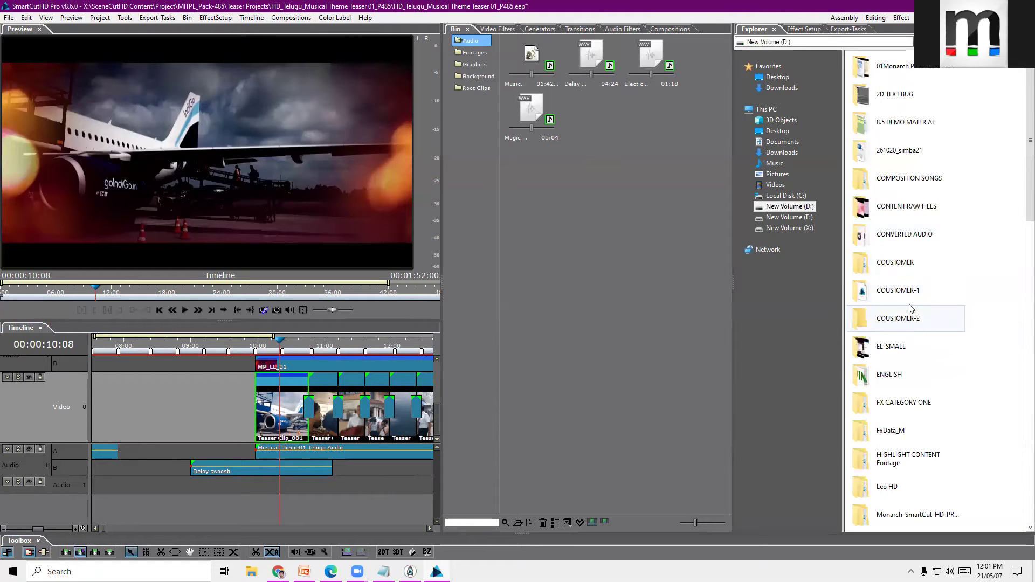
pyautogui.doubleClick(911, 295)
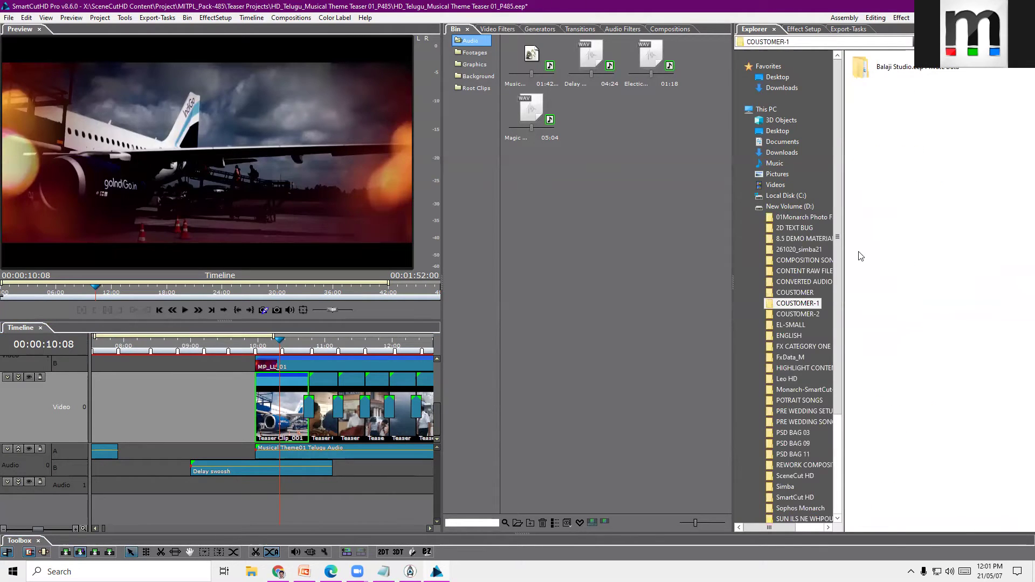
pyautogui.press('BackSpace')
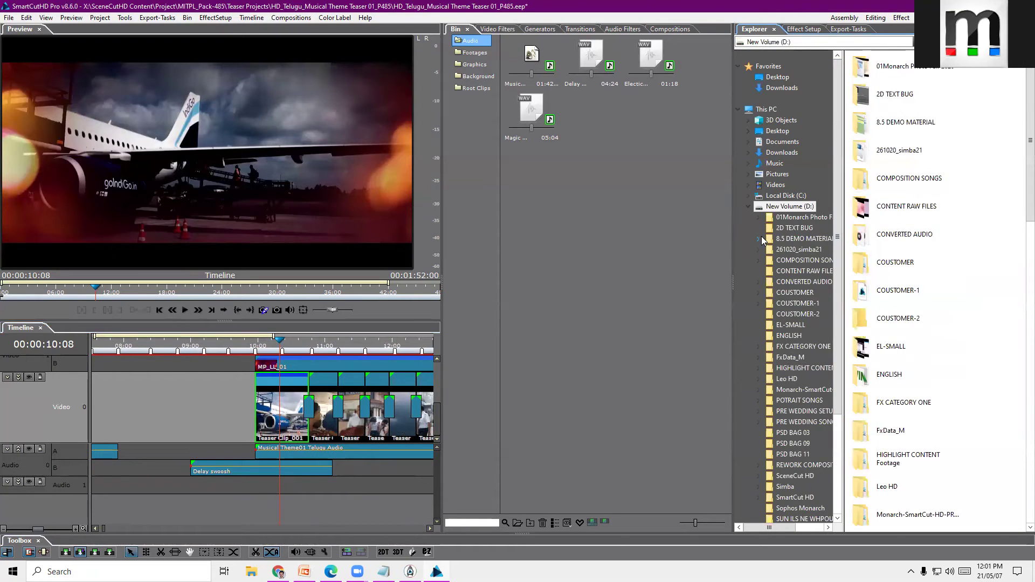
pyautogui.click(751, 208)
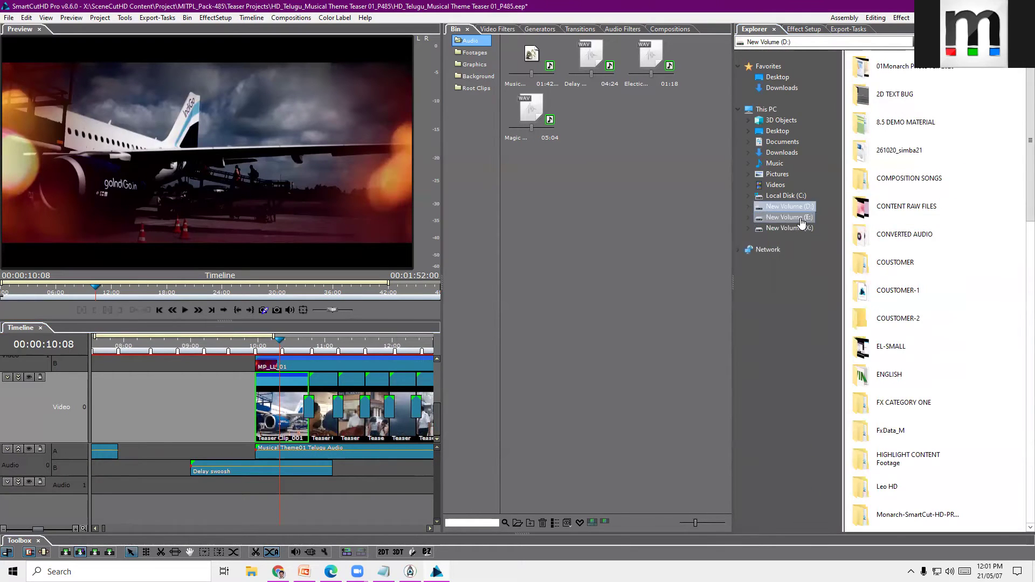
pyautogui.click(793, 218)
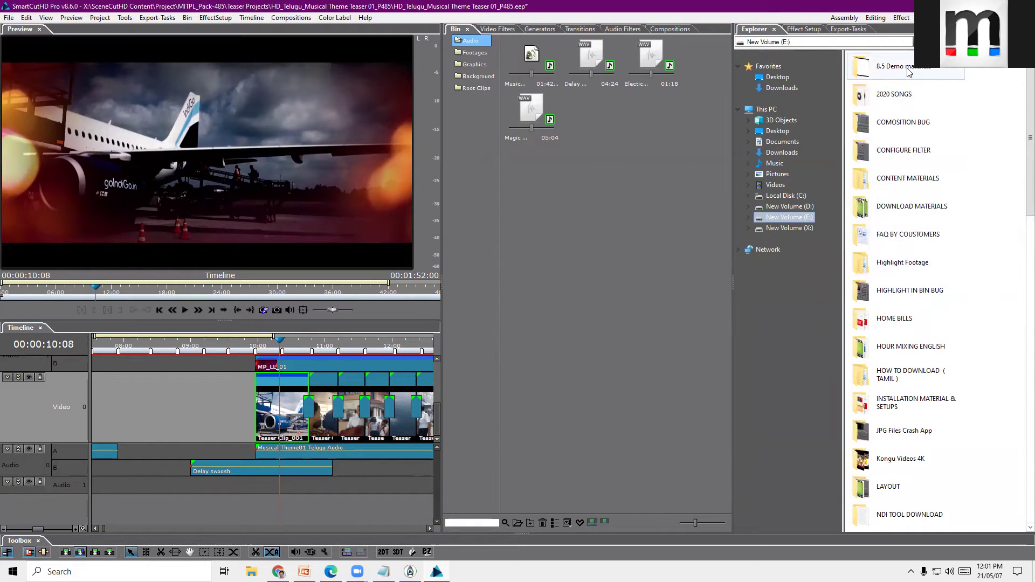
pyautogui.click(906, 184)
pyautogui.doubleClick(906, 183)
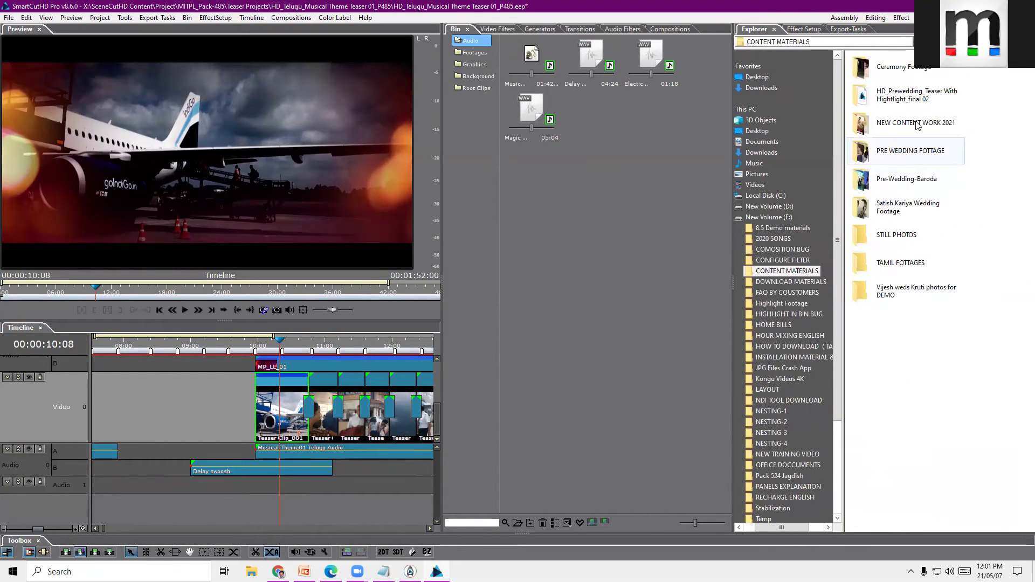
pyautogui.doubleClick(922, 218)
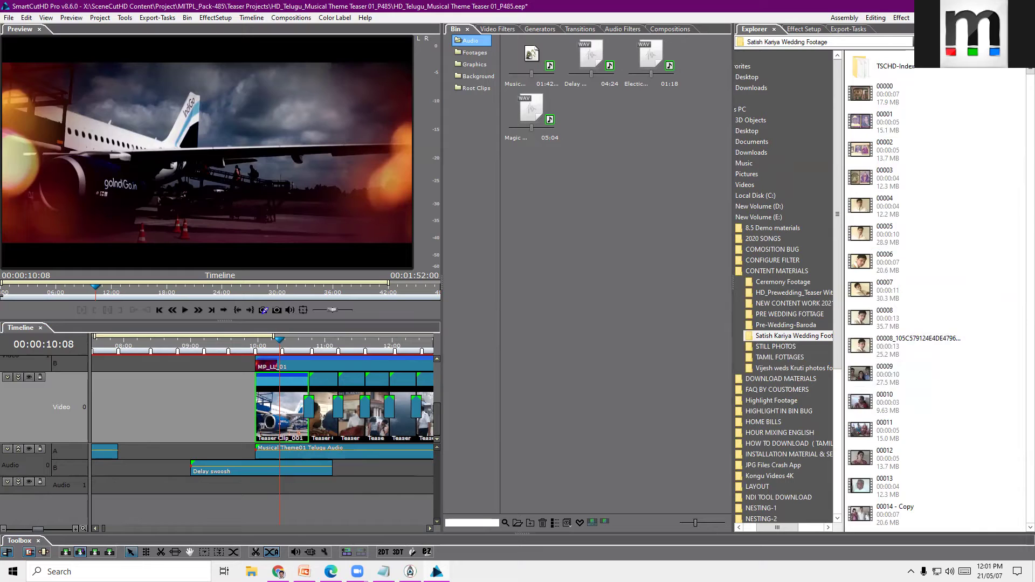
# Widen the Explorer panel over the Bin and show the footage files as Medium Icons
pyautogui.hotkey('ctrl', 'shift', '1')
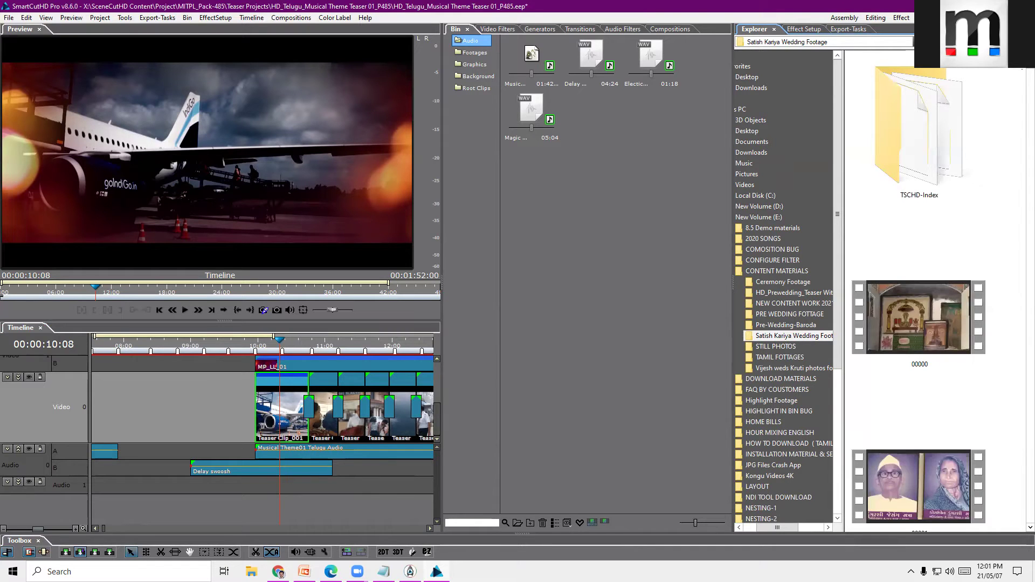
pyautogui.scroll(-10, 1020, 72)
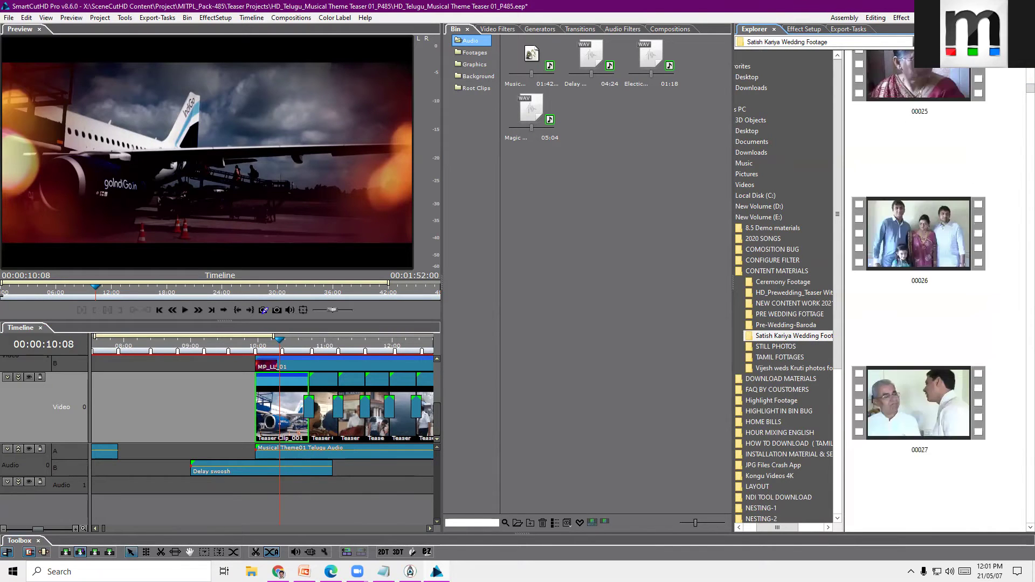
pyautogui.click(1014, 42)
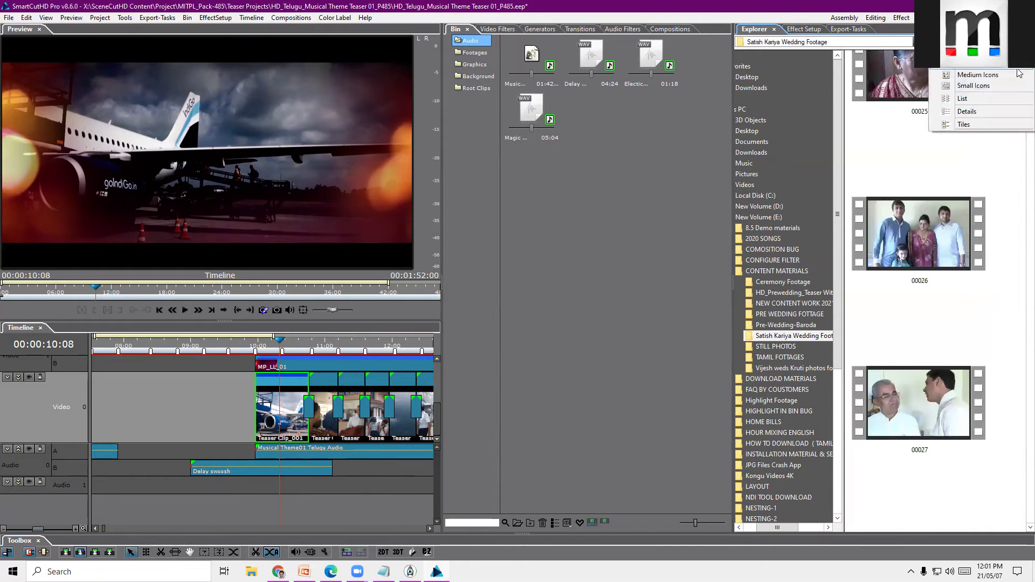
pyautogui.click(969, 112)
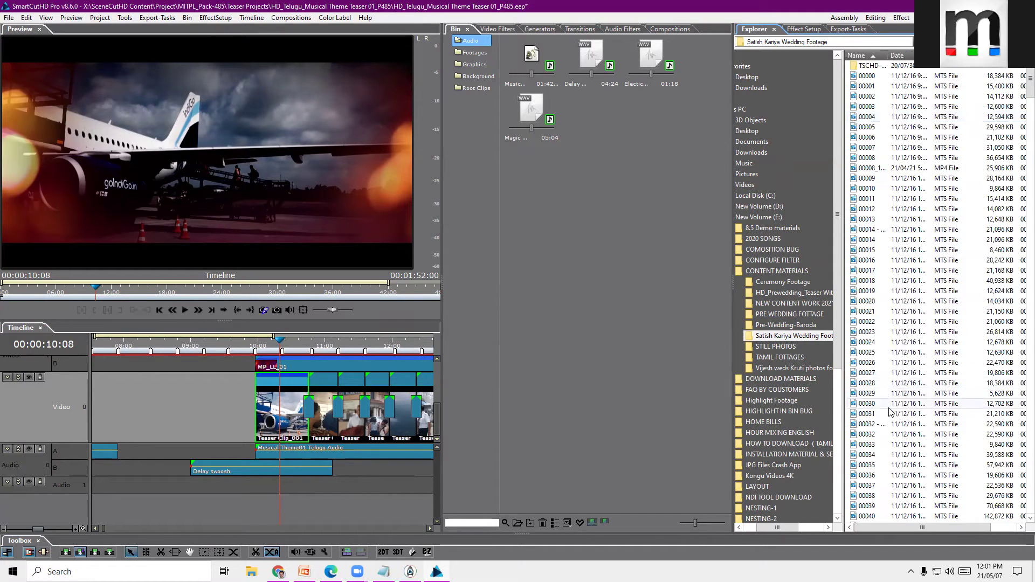
pyautogui.scroll(-8, 890, 205)
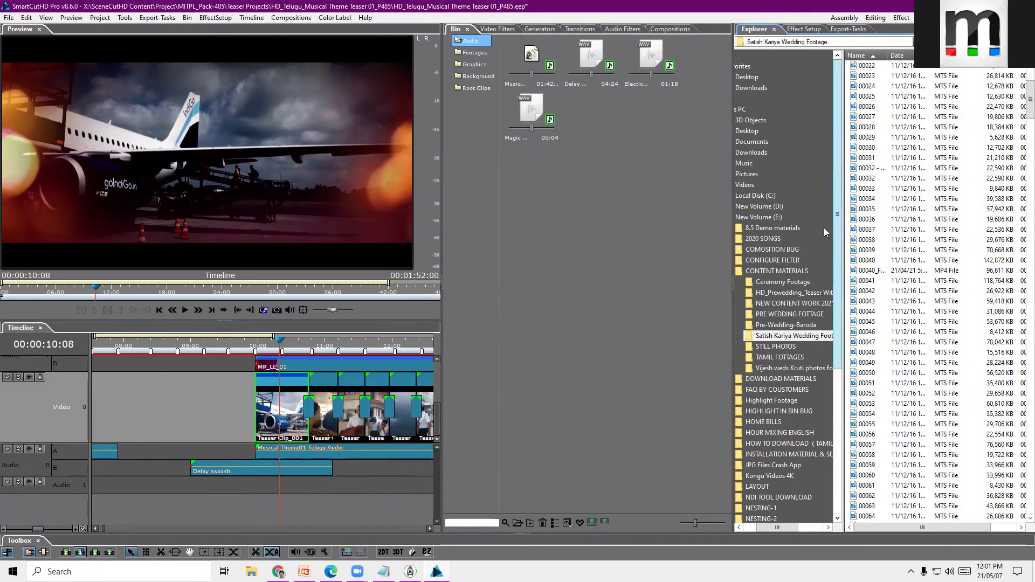
pyautogui.moveTo(733, 270); pyautogui.dragTo(593, 269)
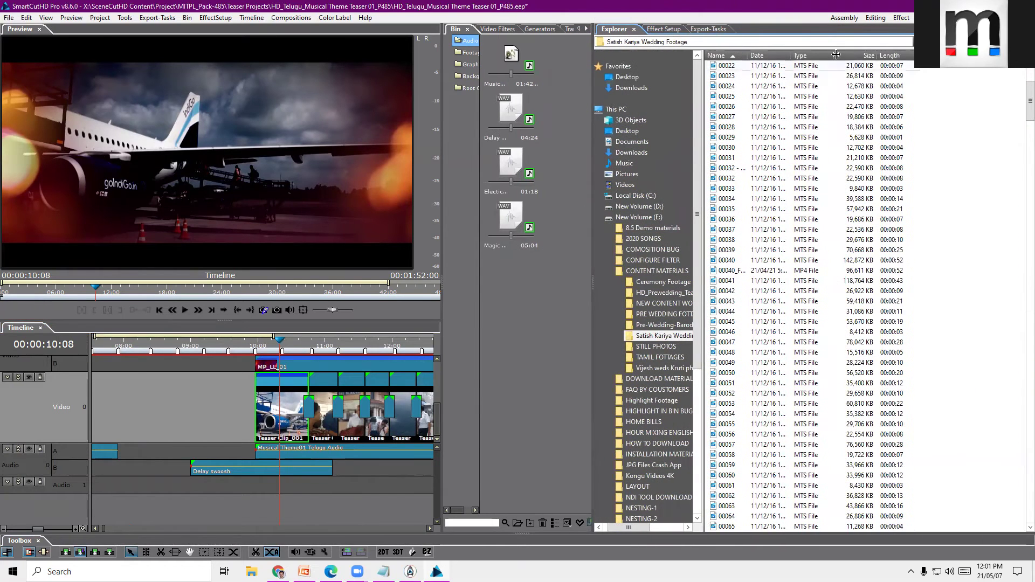
pyautogui.rightClick(930, 69)
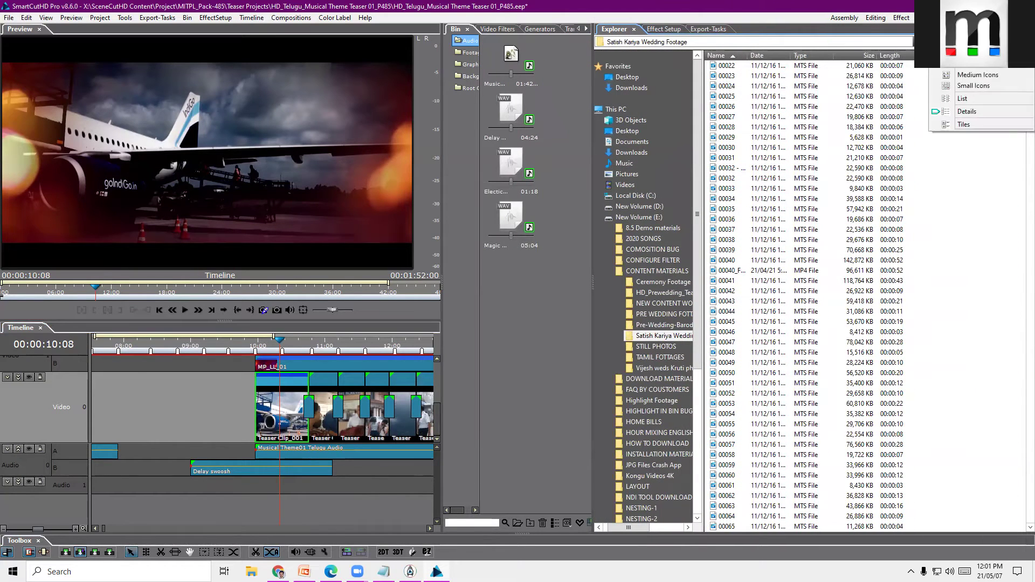
pyautogui.click(979, 76)
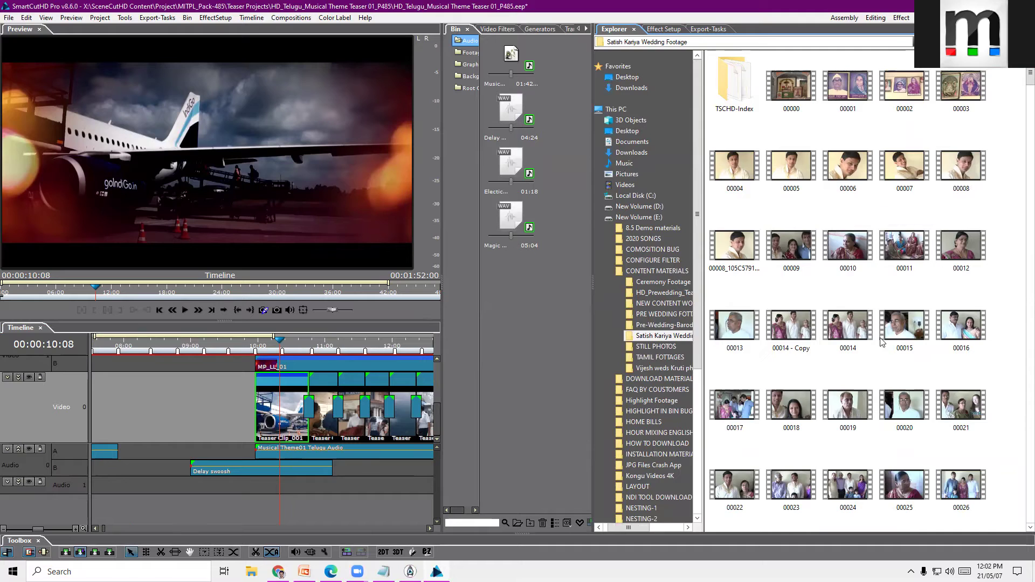
# Highlight Teaser Clip_001 from the timeline in the Bin
pyautogui.click(915, 95)
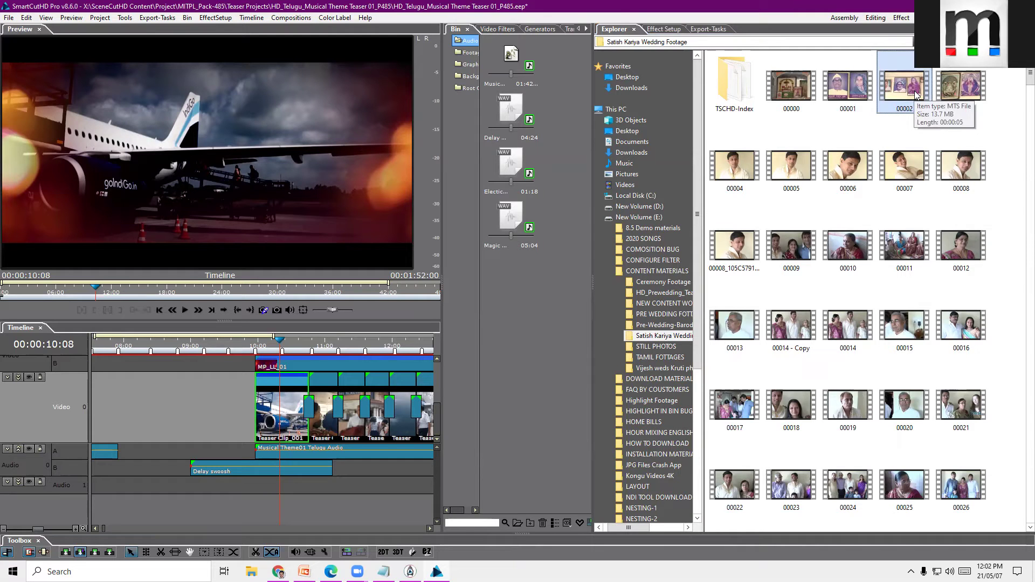
pyautogui.click(261, 422)
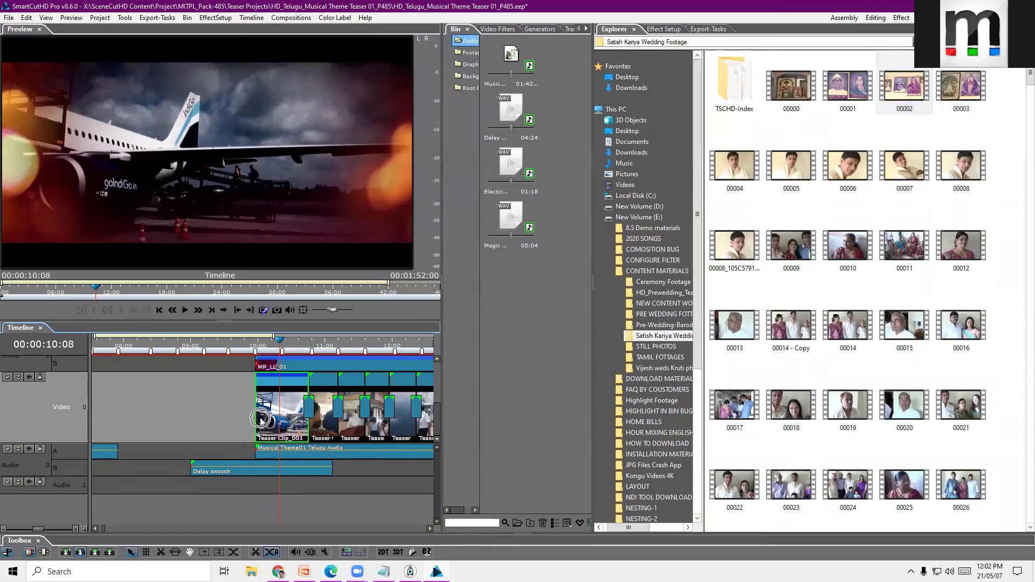
pyautogui.click(274, 420)
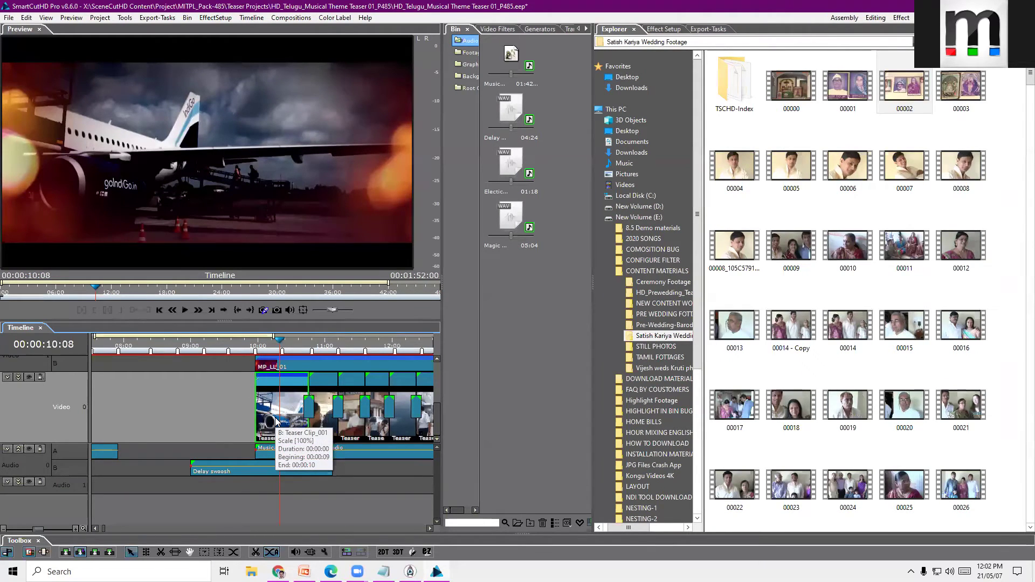
pyautogui.rightClick(276, 421)
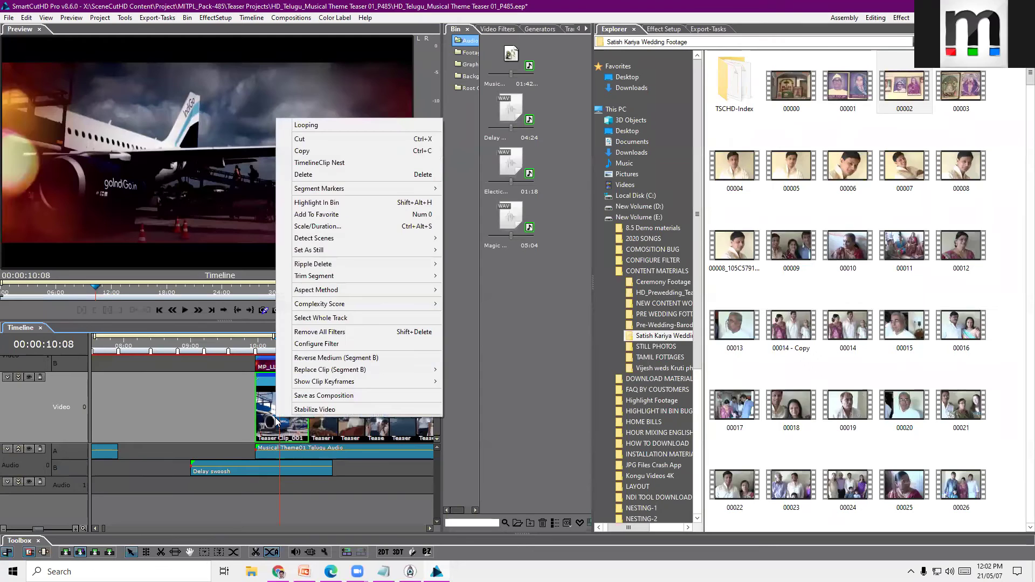
pyautogui.click(316, 206)
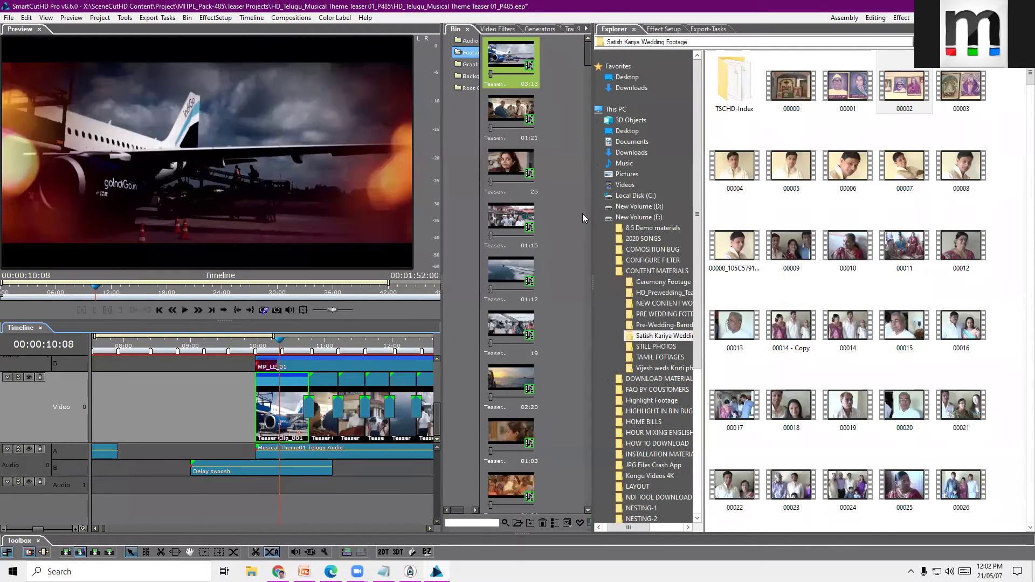
# Widen the Bin into two columns and highlight the airplane timeline clip in it
pyautogui.moveTo(590, 283); pyautogui.dragTo(654, 283)
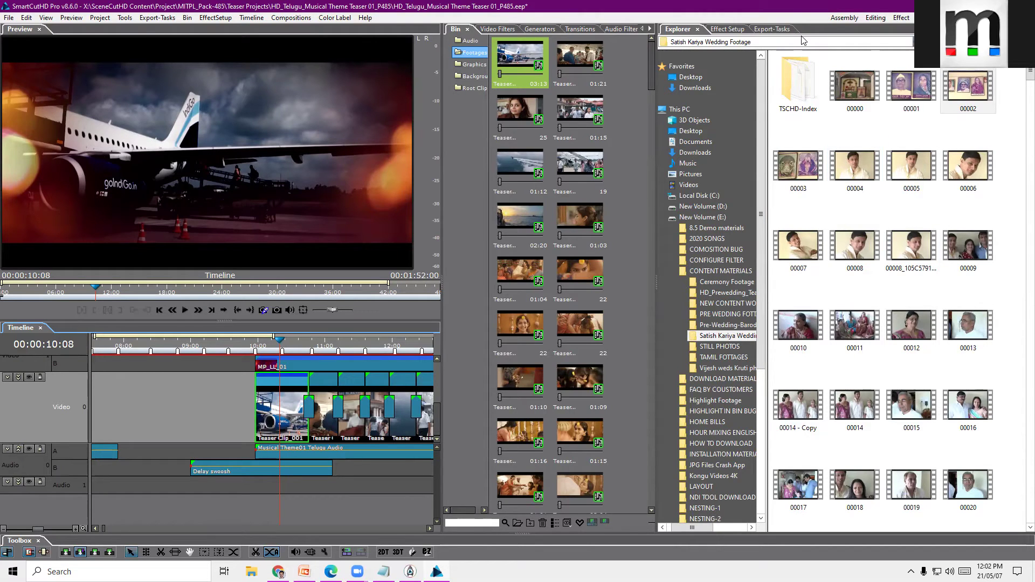
pyautogui.rightClick(284, 414)
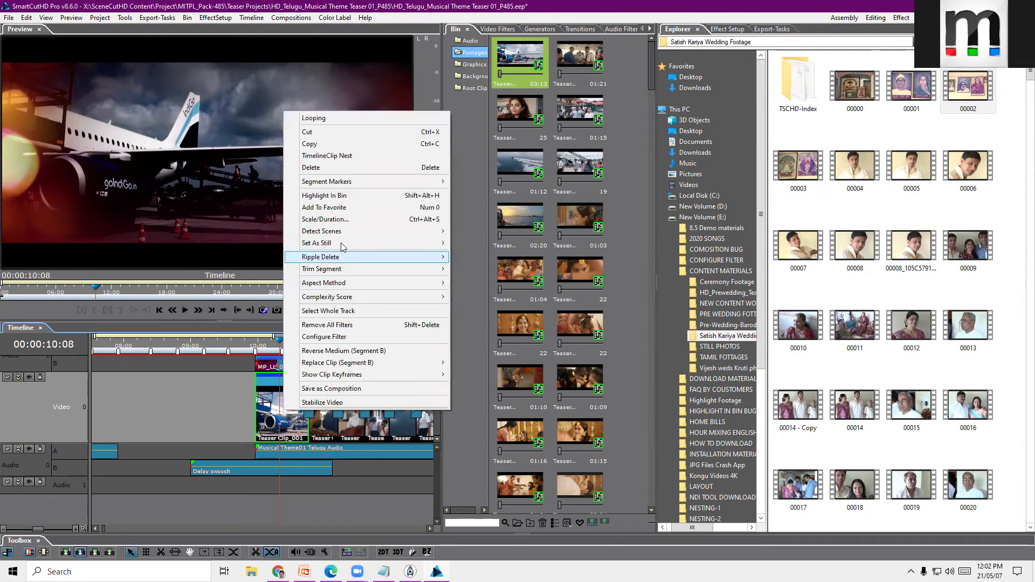
pyautogui.click(329, 197)
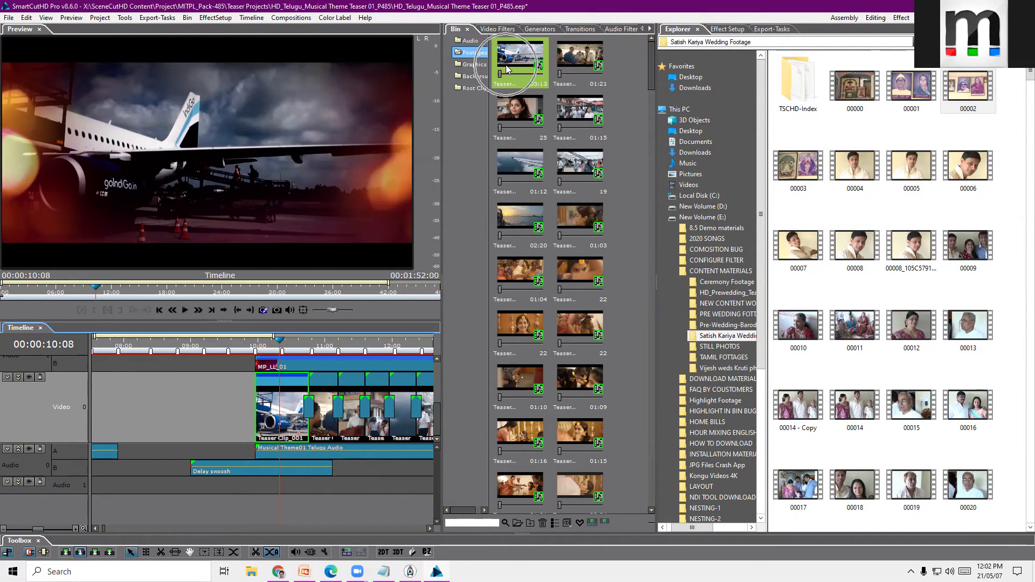
# Drag footage file 00045 from the Explorer into the Bin and refresh the preview to show it
pyautogui.click(514, 69)
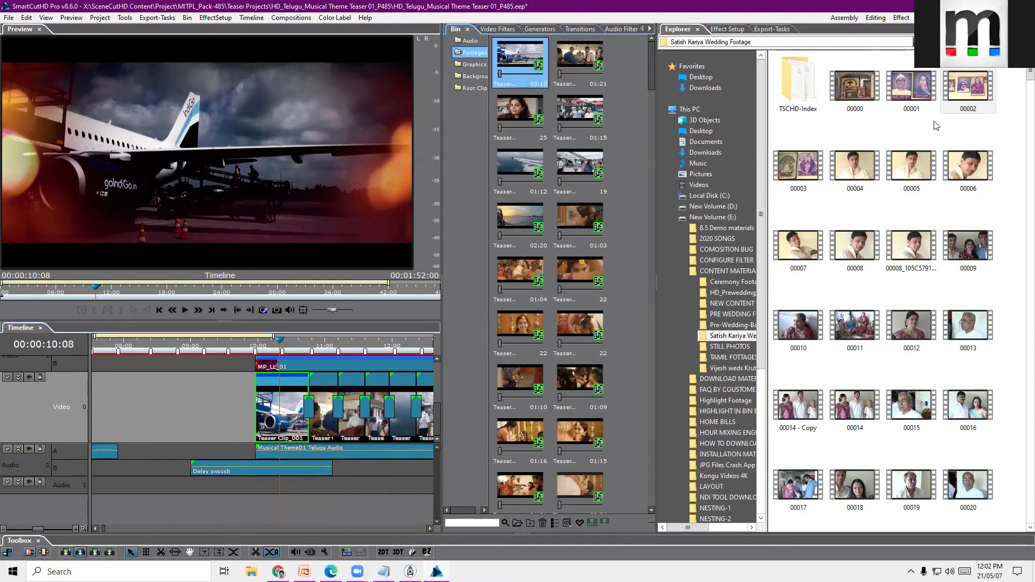
pyautogui.click(976, 115)
pyautogui.scroll(-15, 1020, 150)
pyautogui.scroll(-2, 1020, 153)
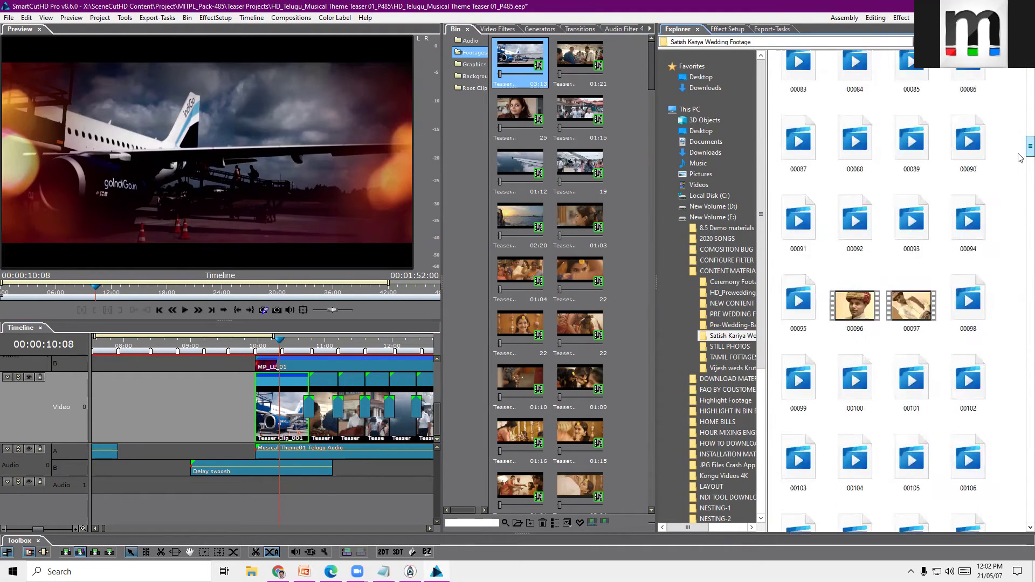
pyautogui.scroll(-1, 1020, 157)
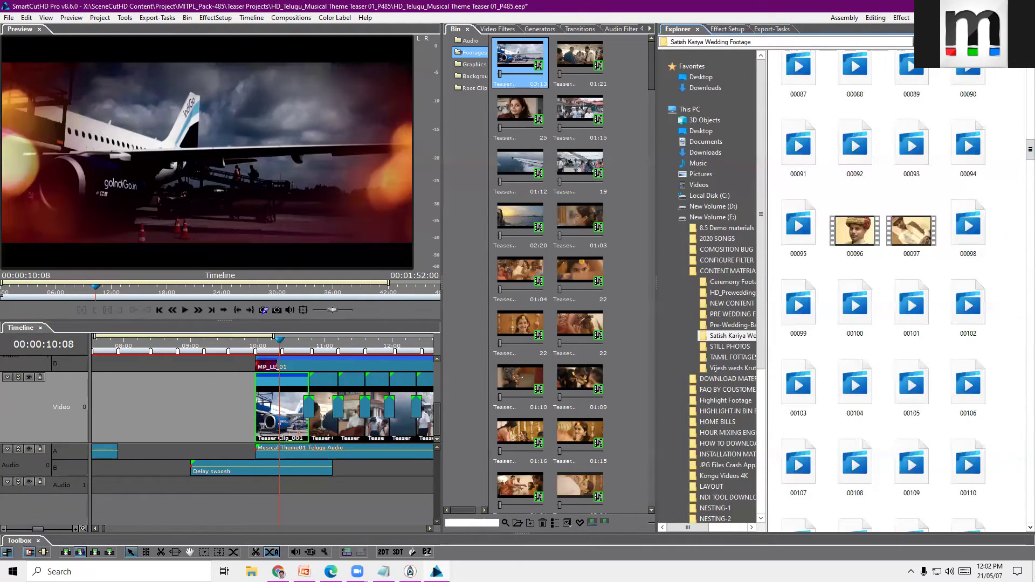
pyautogui.click(861, 238)
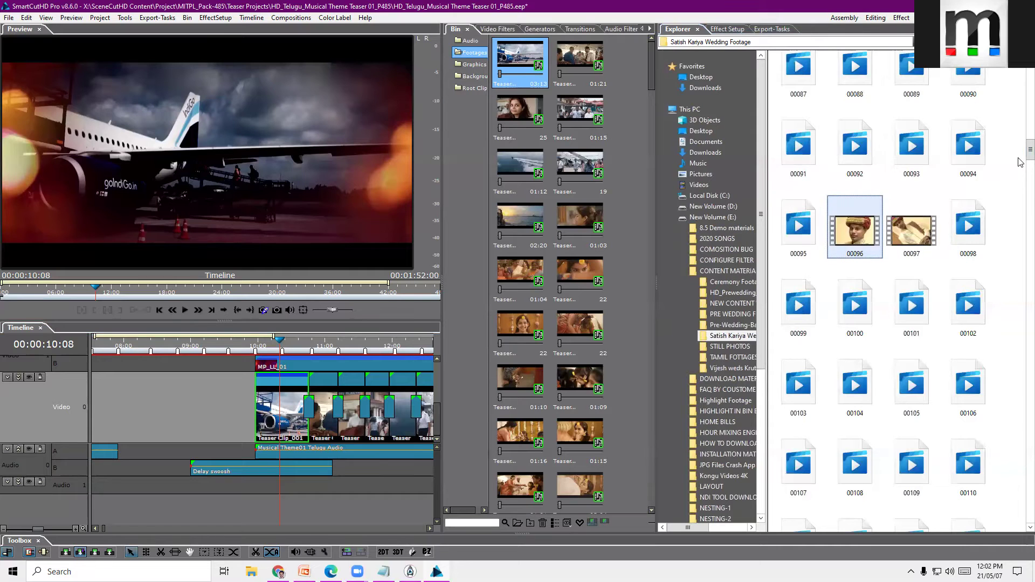
pyautogui.moveTo(1030, 155); pyautogui.dragTo(1020, 108)
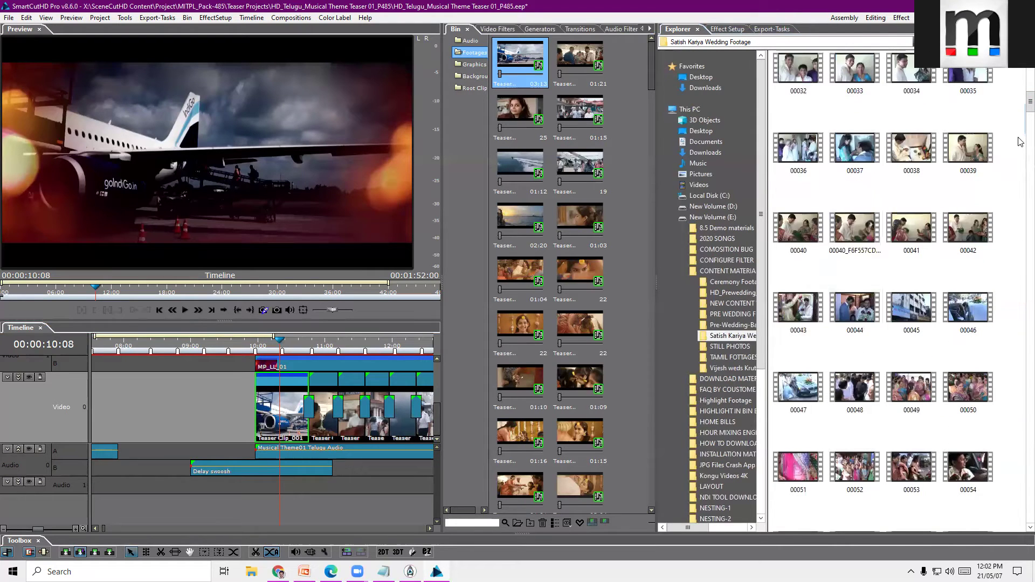
pyautogui.moveTo(919, 303); pyautogui.dragTo(519, 82)
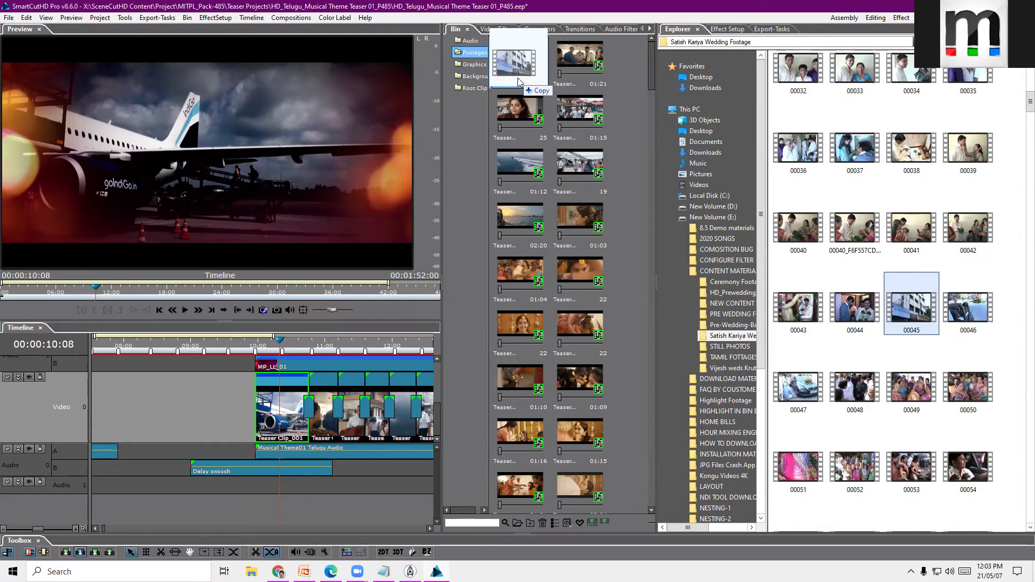
pyautogui.moveTo(518, 79); pyautogui.dragTo(517, 78)
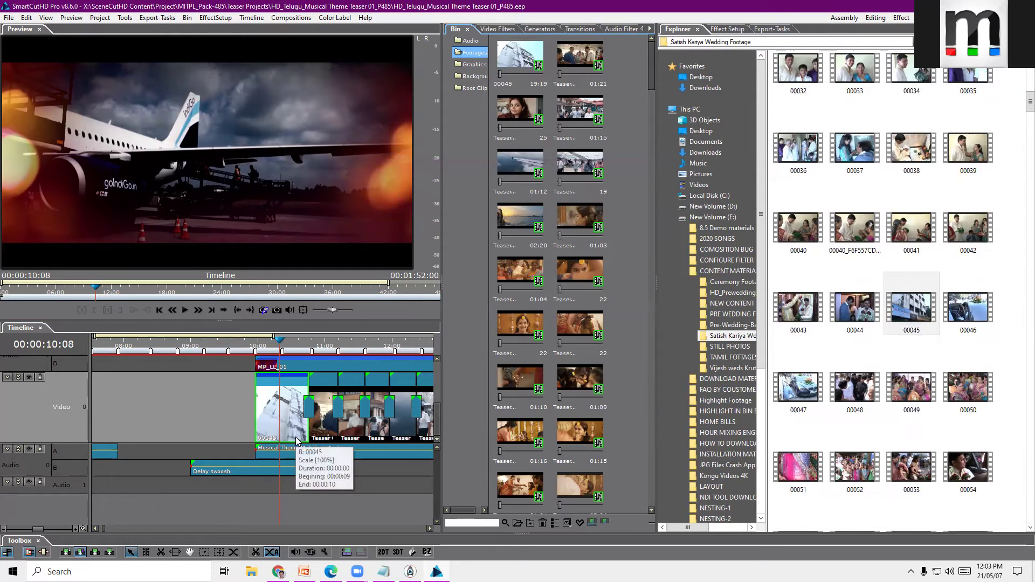
pyautogui.click(279, 345)
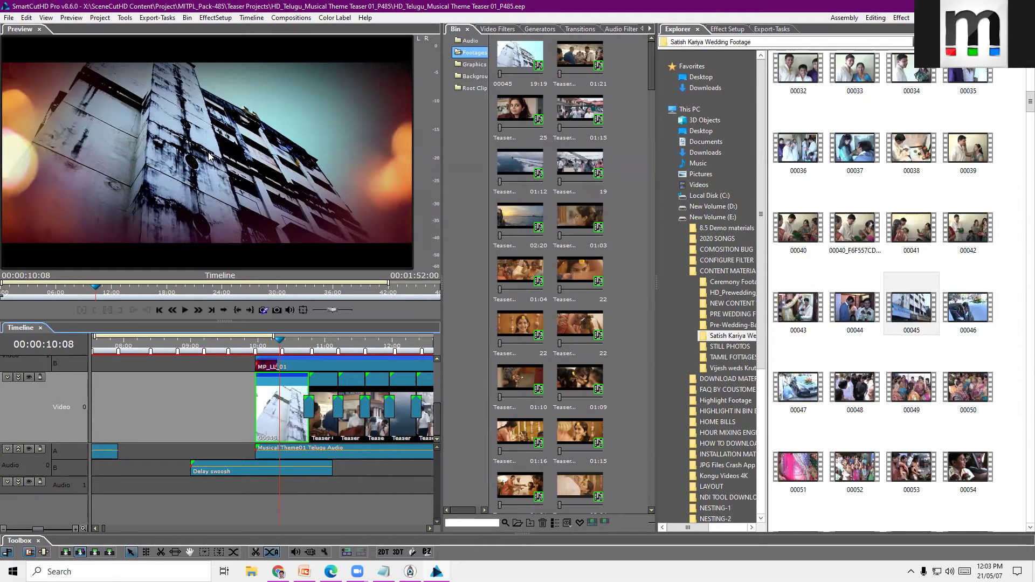
pyautogui.click(531, 64)
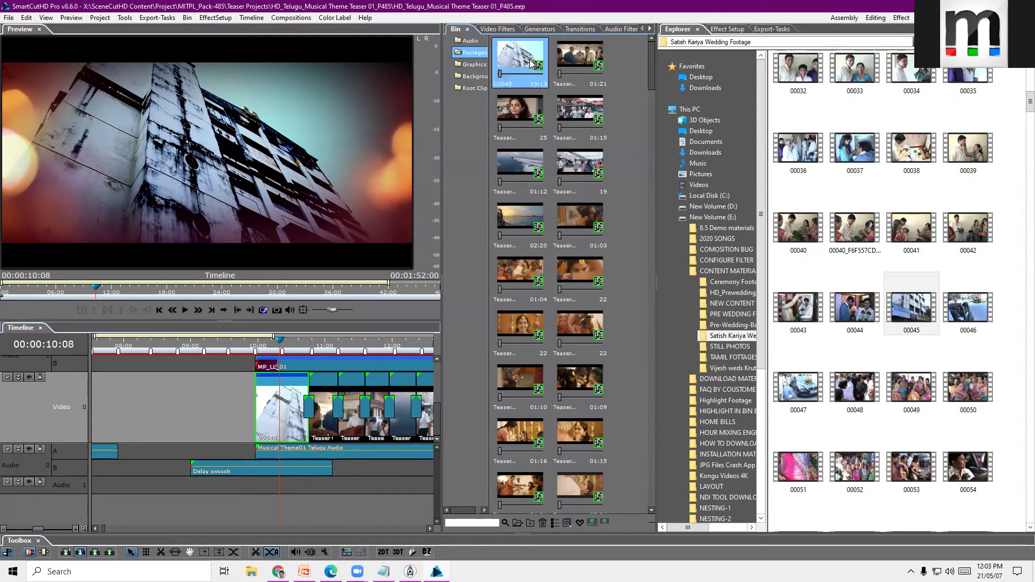
pyautogui.hotkey('ctrl', 'a')
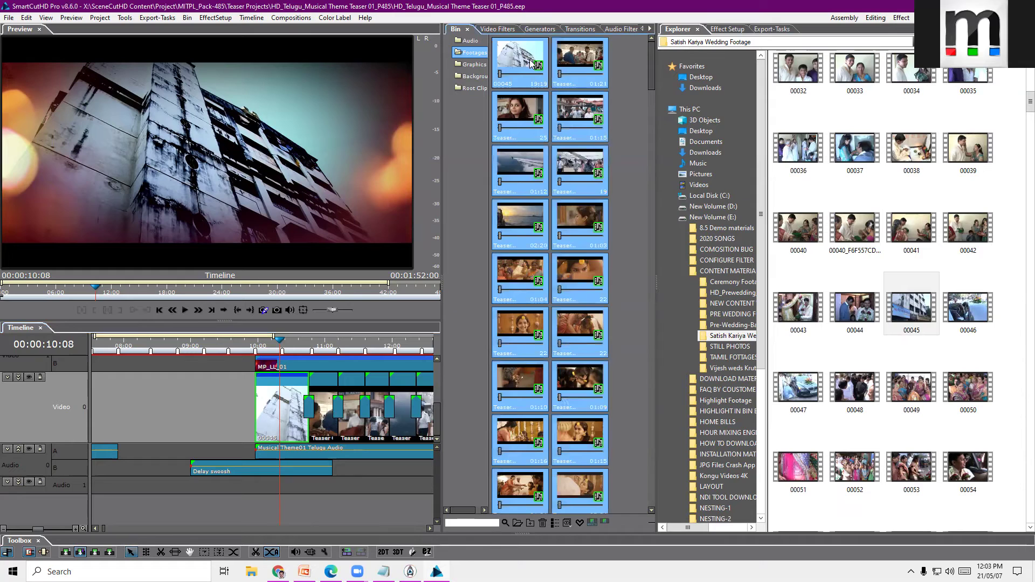
pyautogui.rightClick(531, 64)
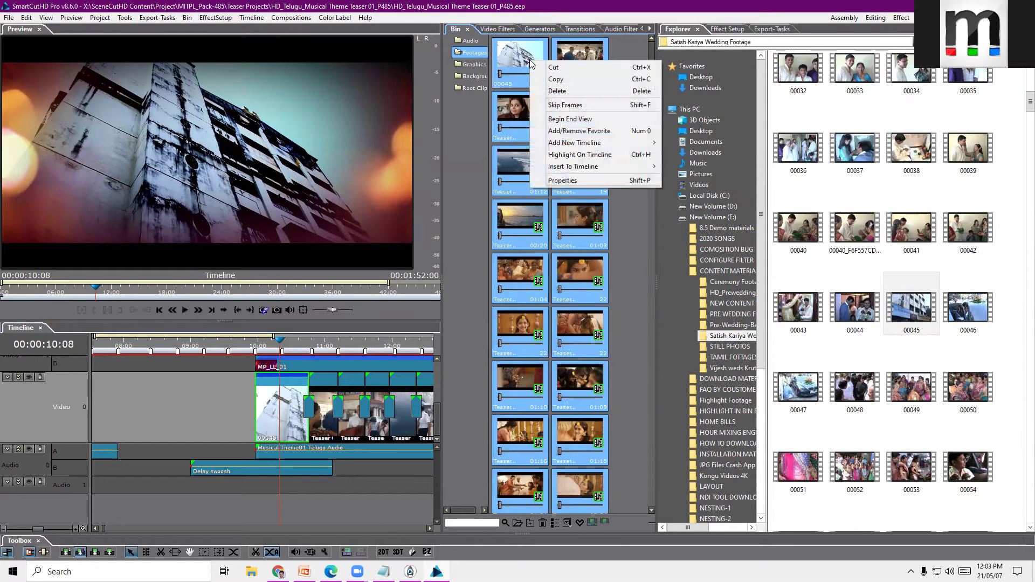
pyautogui.click(574, 181)
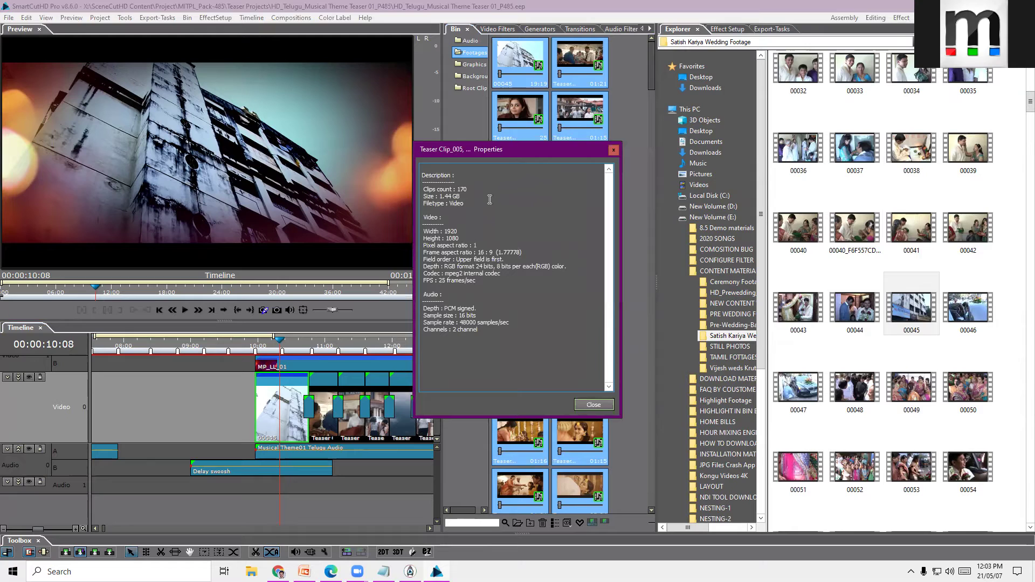
pyautogui.moveTo(467, 197)
pyautogui.mouseDown()
pyautogui.moveTo(429, 186)
pyautogui.moveTo(462, 192)
pyautogui.mouseUp()
pyautogui.click(424, 191)
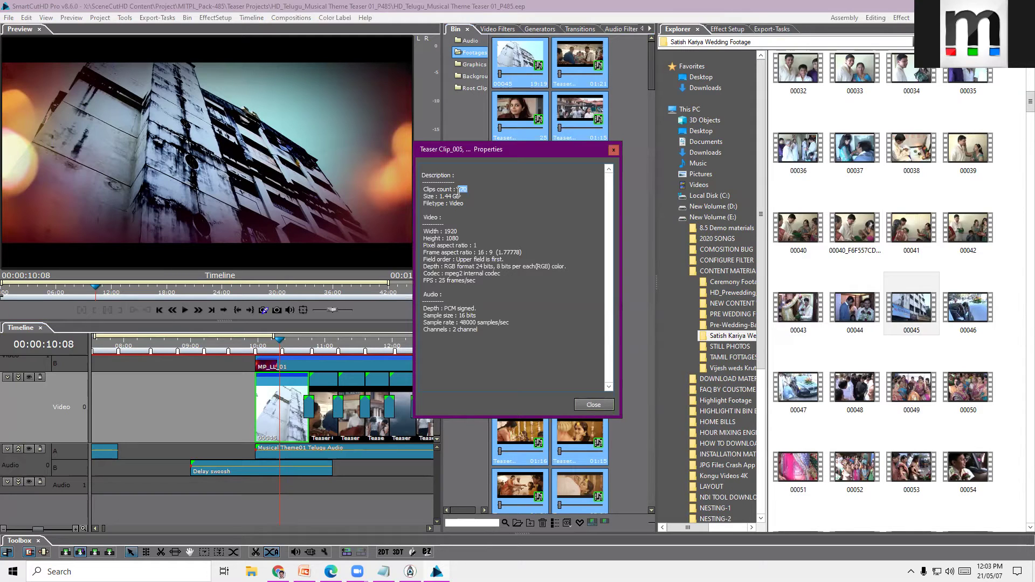
pyautogui.moveTo(468, 190); pyautogui.dragTo(456, 189)
pyautogui.click(616, 152)
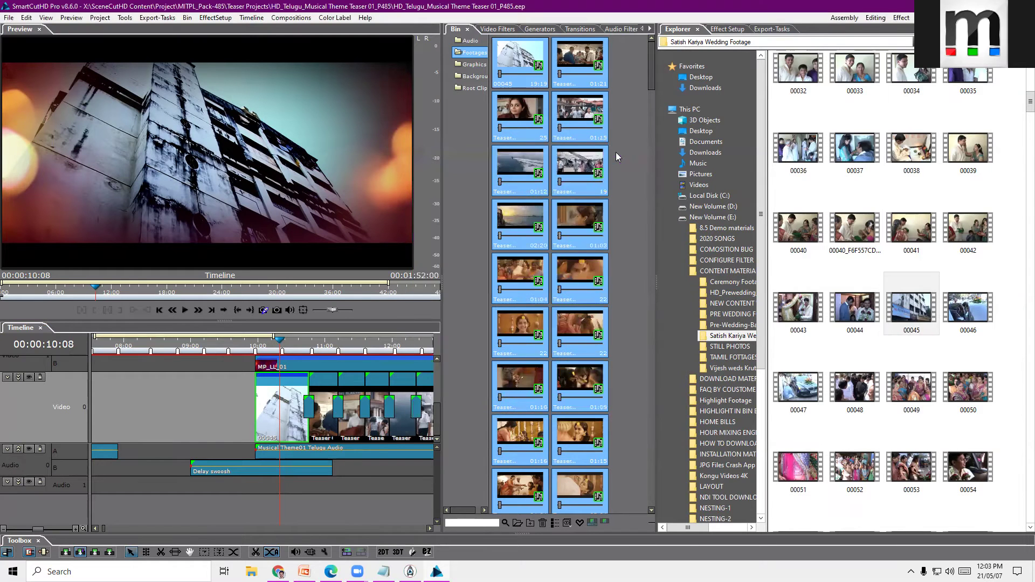
pyautogui.click(816, 78)
pyautogui.scroll(10, 1018, 124)
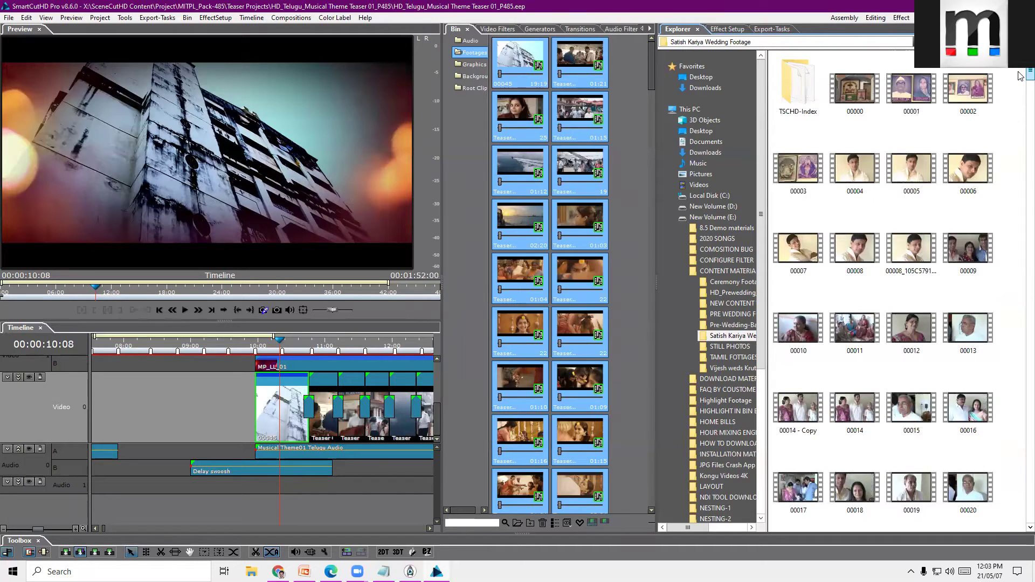
pyautogui.click(855, 88)
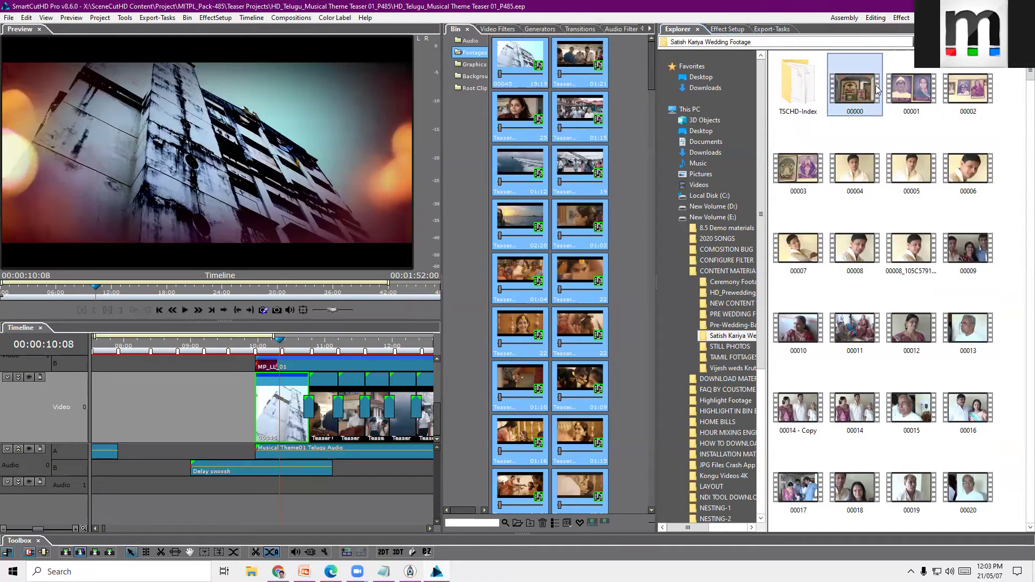
pyautogui.keyDown('ctrl'); pyautogui.click(981, 181); pyautogui.keyUp('ctrl')
pyautogui.keyDown('ctrl'); pyautogui.click(797, 168); pyautogui.keyUp('ctrl')
pyautogui.keyDown('ctrl'); pyautogui.click(855, 248); pyautogui.keyUp('ctrl')
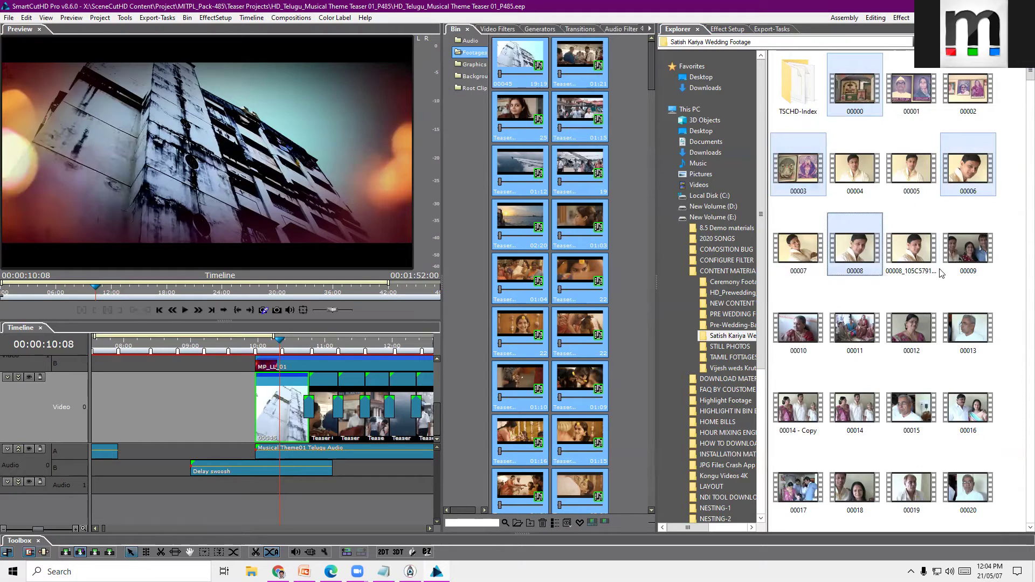
pyautogui.keyDown('ctrl'); pyautogui.click(967, 248); pyautogui.keyUp('ctrl')
pyautogui.keyDown('ctrl'); pyautogui.click(964, 332); pyautogui.keyUp('ctrl')
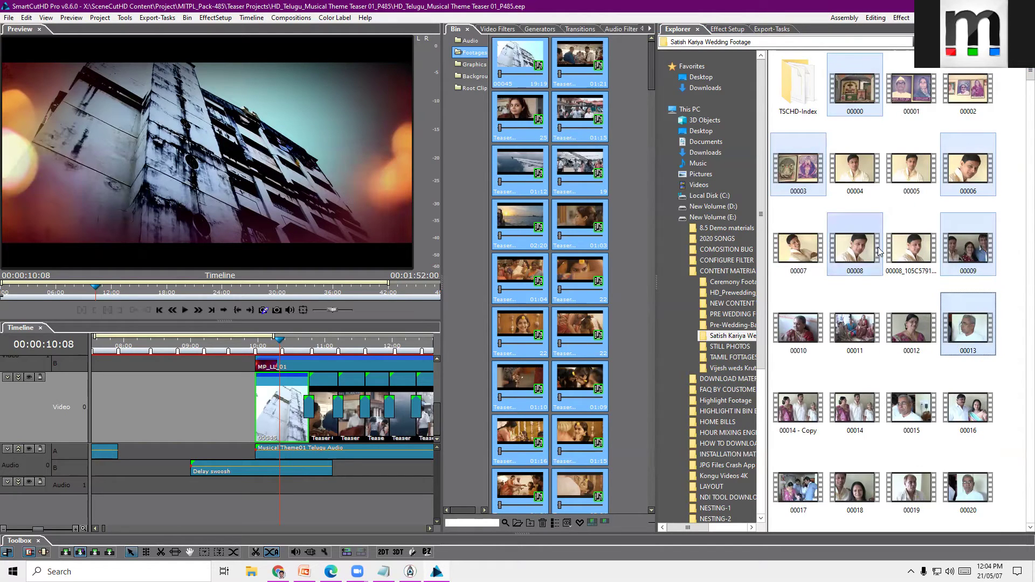
pyautogui.hotkey('ctrl', 'a')
pyautogui.rightClick(869, 102)
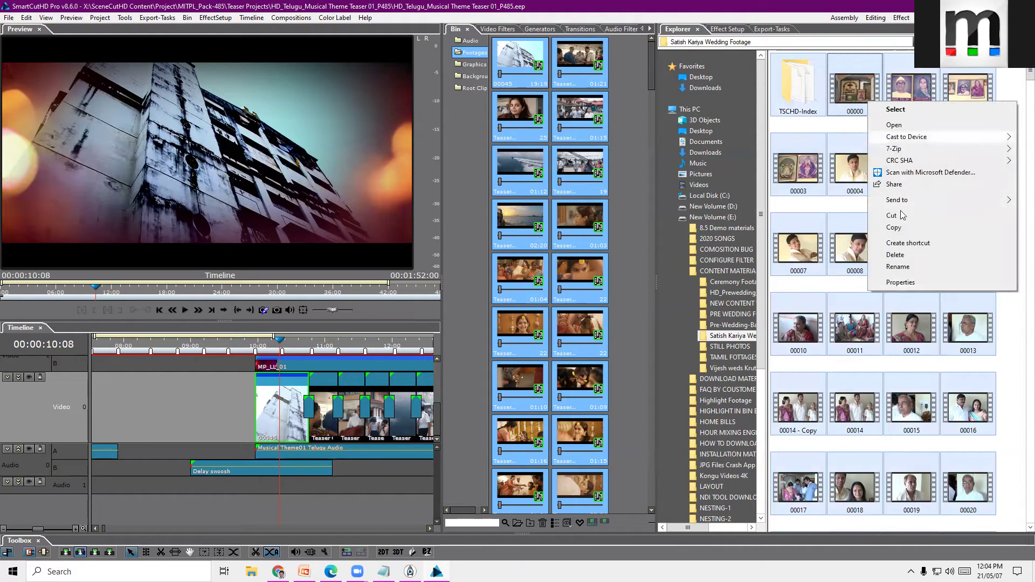
pyautogui.click(914, 283)
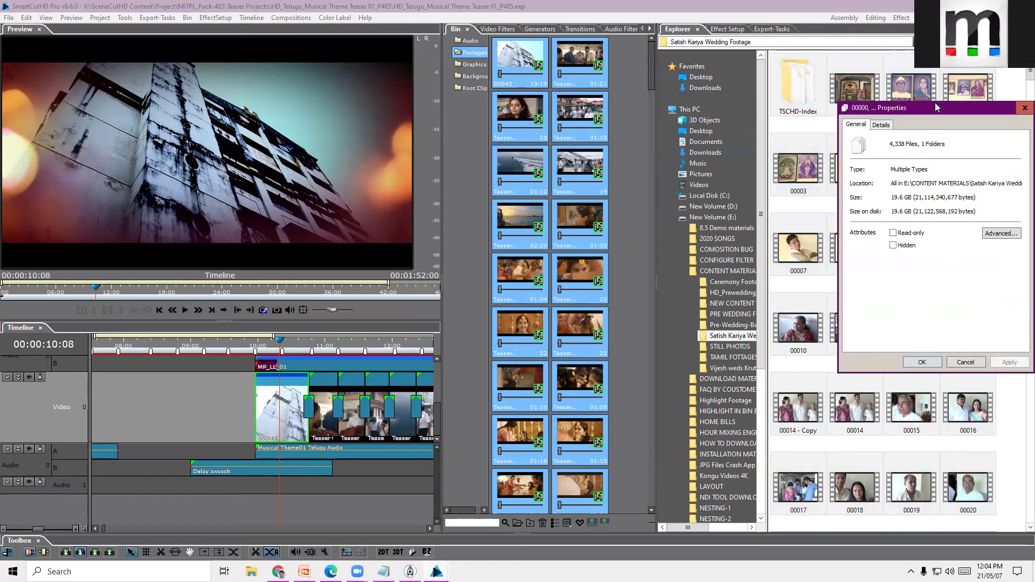
pyautogui.moveTo(934, 105); pyautogui.dragTo(840, 117)
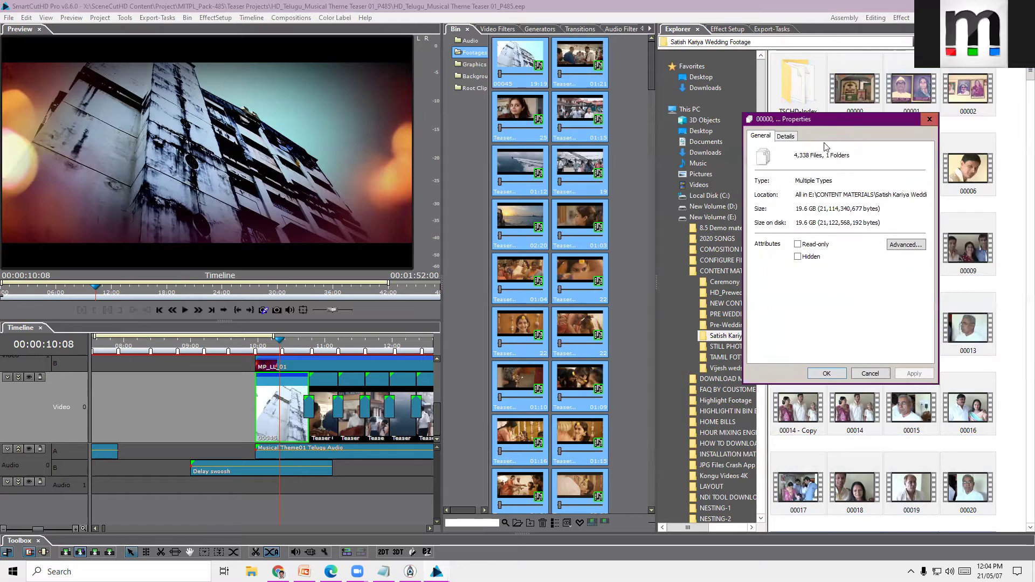
pyautogui.click(787, 138)
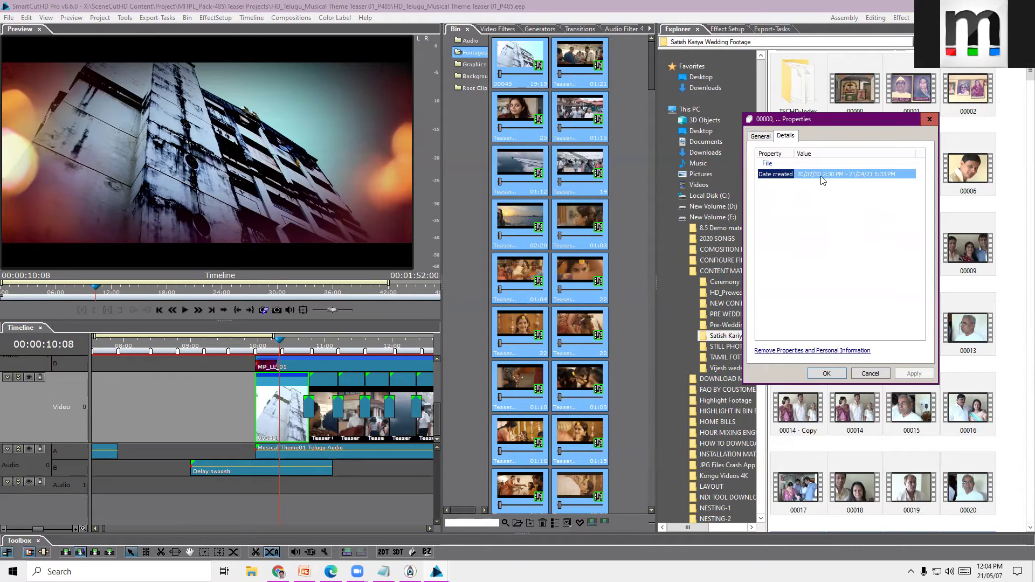
pyautogui.click(766, 140)
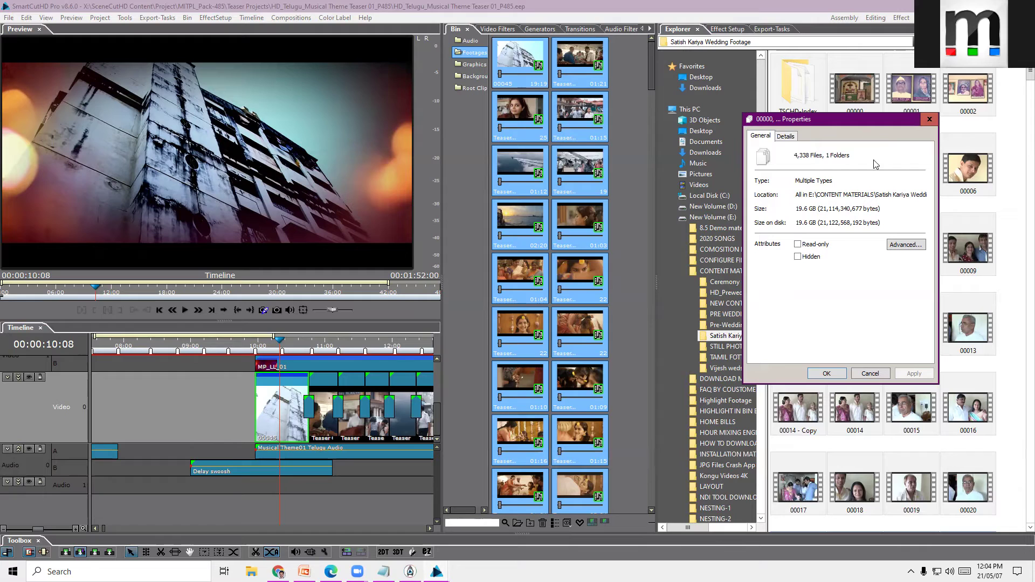
pyautogui.click(930, 119)
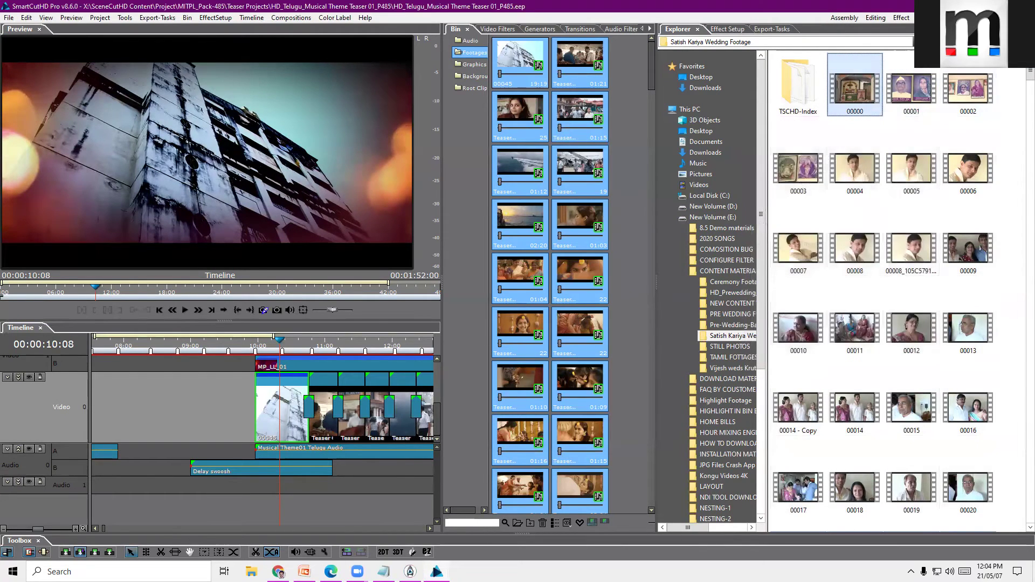
pyautogui.scroll(-20, 1019, 107)
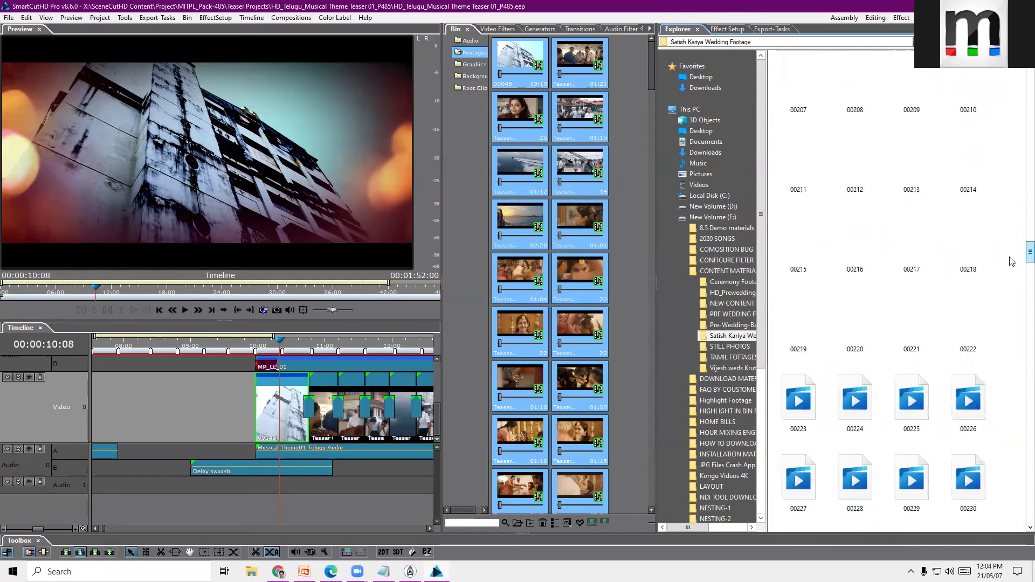
pyautogui.moveTo(1011, 276); pyautogui.dragTo(1010, 486)
pyautogui.scroll(-10, 1010, 487)
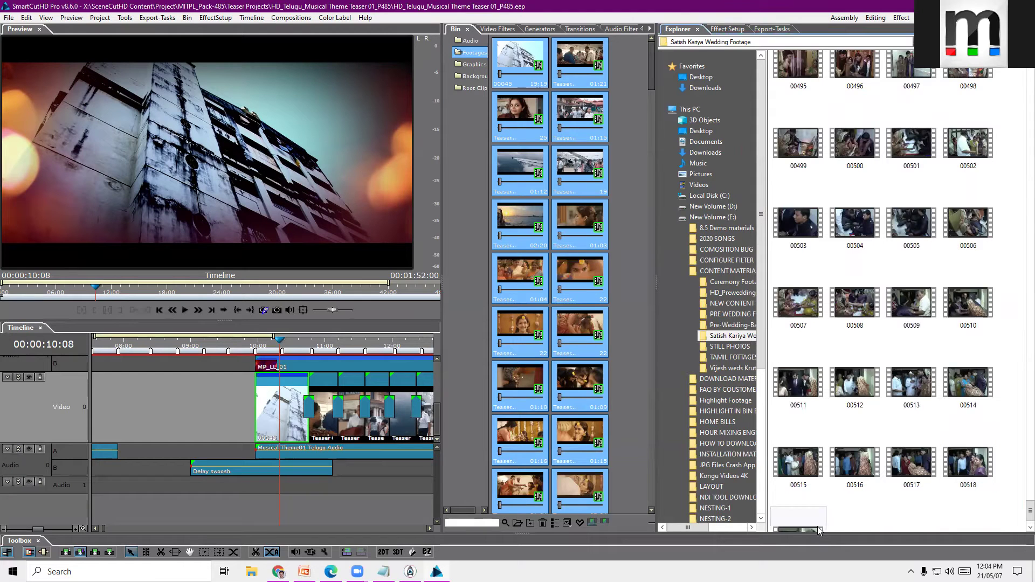
pyautogui.click(794, 467)
pyautogui.scroll(-1, 798, 469)
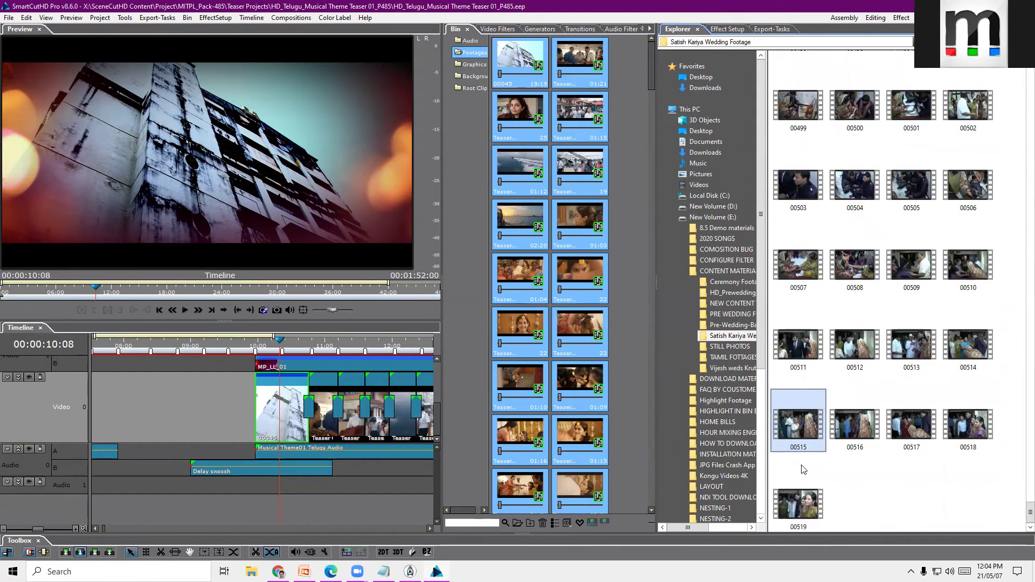
pyautogui.moveTo(1029, 513); pyautogui.dragTo(1020, 59)
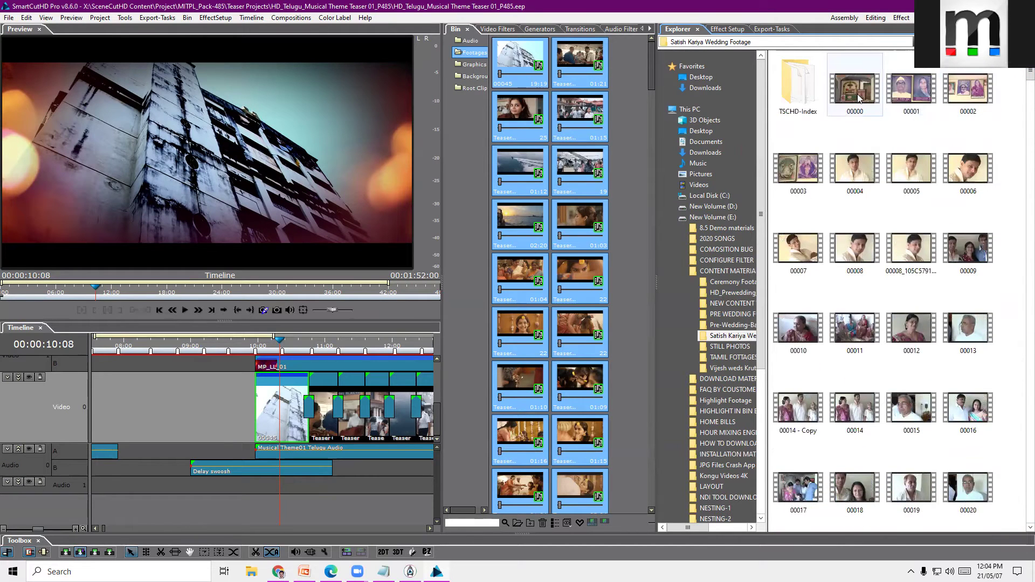
pyautogui.hotkey('ctrl', 'a')
pyautogui.rightClick(860, 96)
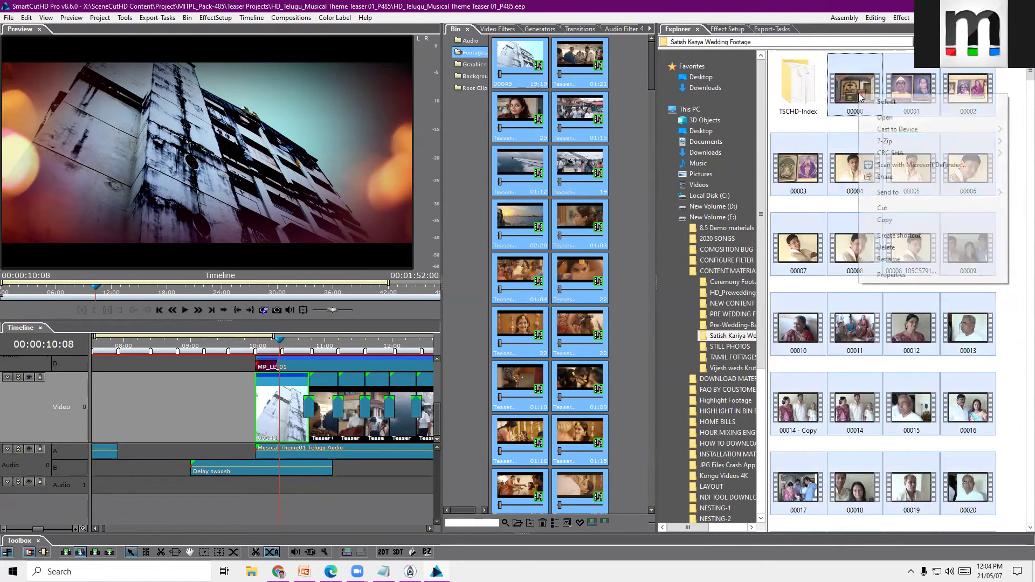
pyautogui.click(890, 275)
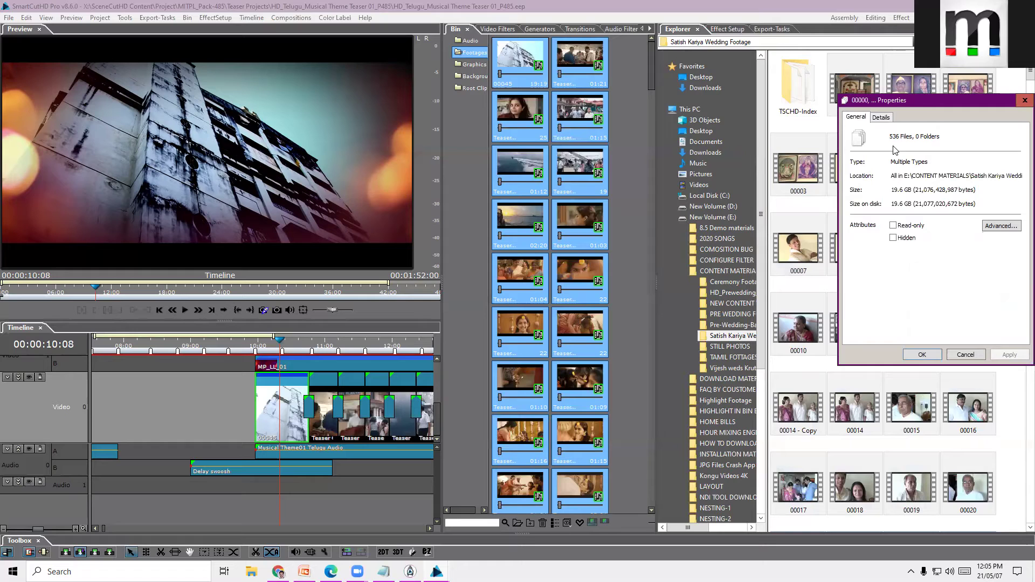
pyautogui.click(1023, 101)
pyautogui.click(525, 60)
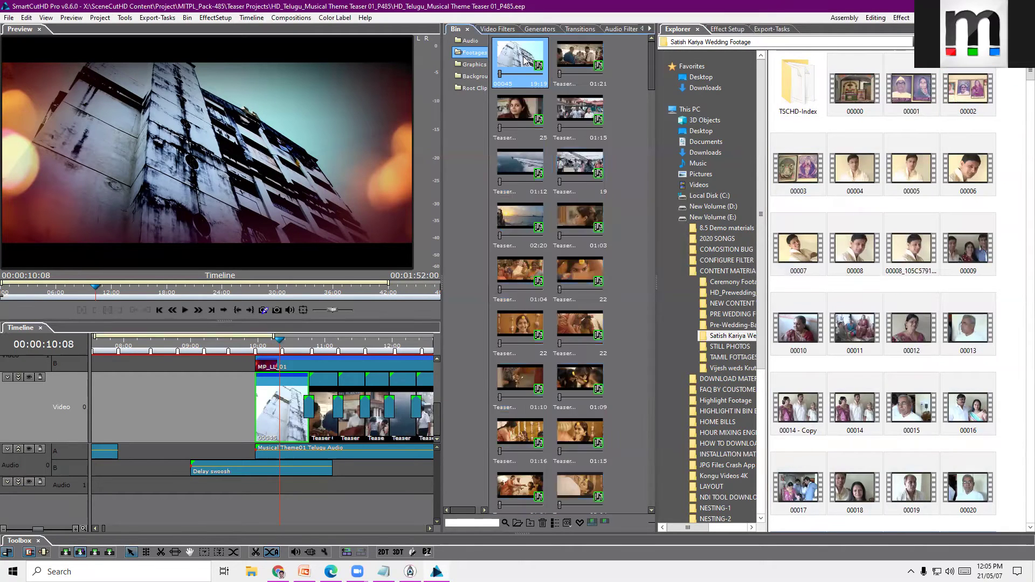
pyautogui.hotkey('ctrl', 'a')
pyautogui.rightClick(524, 60)
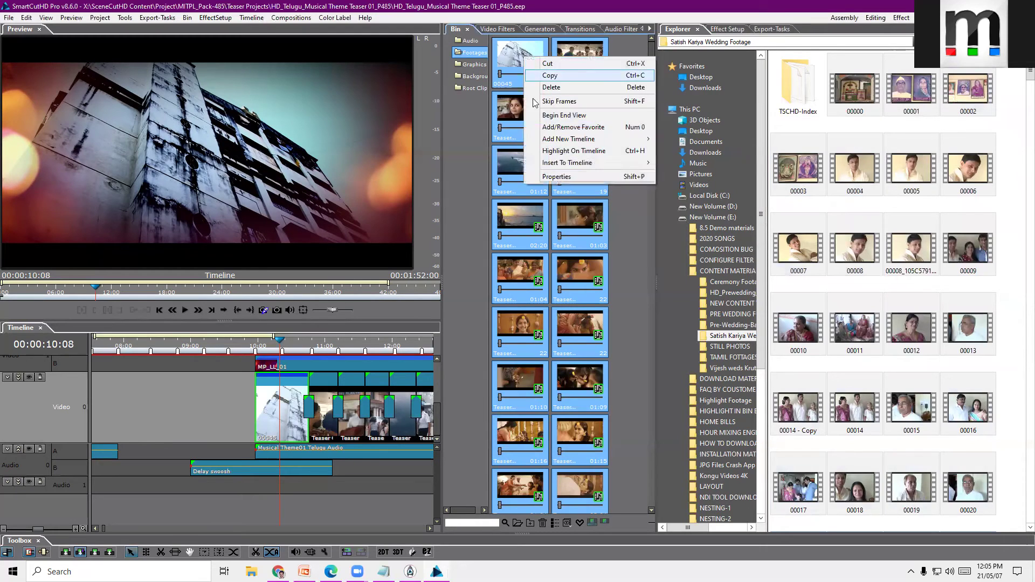
pyautogui.click(556, 178)
pyautogui.moveTo(468, 190)
pyautogui.mouseDown()
pyautogui.moveTo(424, 192)
pyautogui.moveTo(462, 191)
pyautogui.mouseUp()
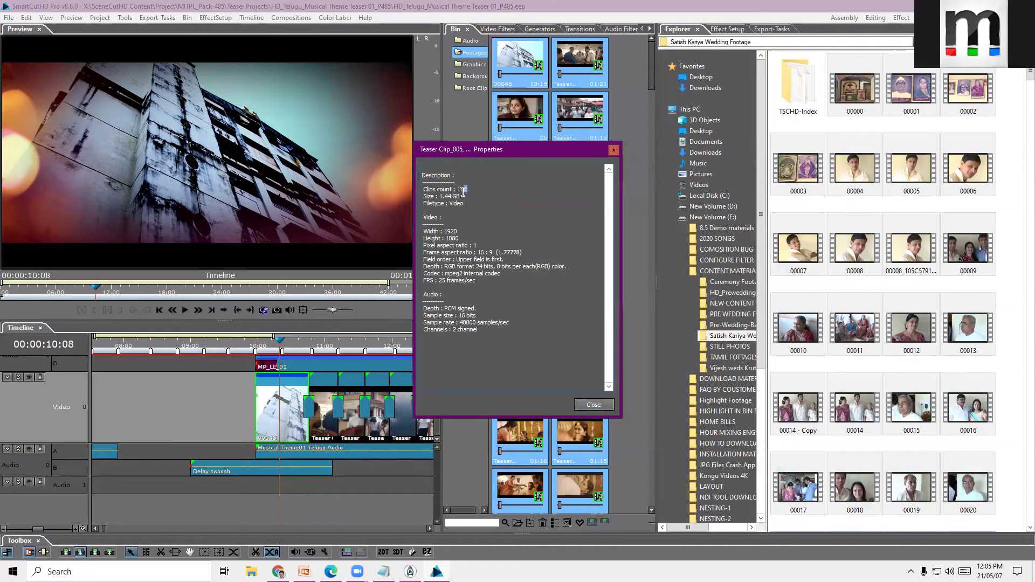
pyautogui.click(614, 150)
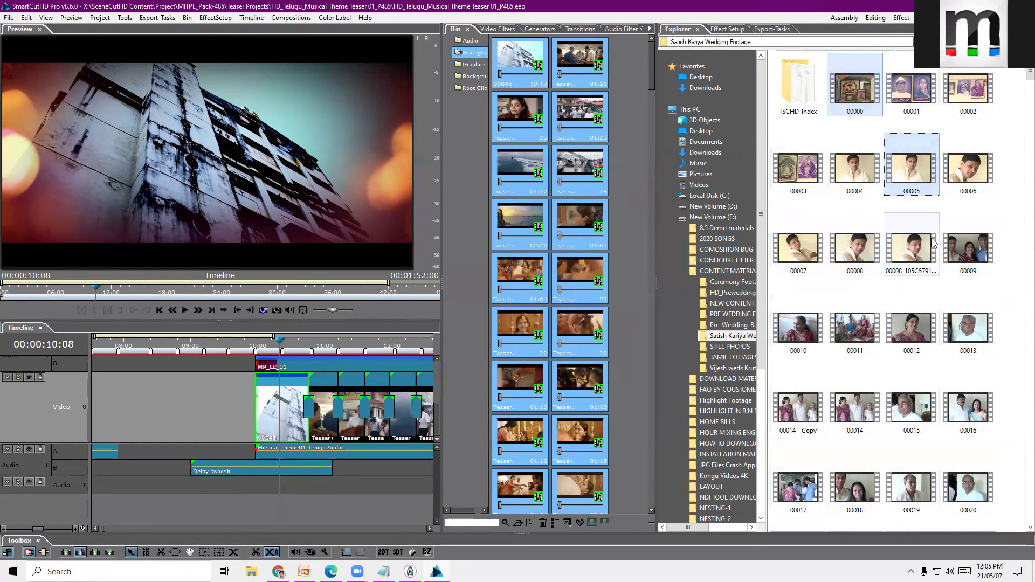
# Paste clip copies into the footage folder, then drag six selected files including 00010 into the Bin
pyautogui.click(928, 263)
pyautogui.hotkey('ctrl', 'v')
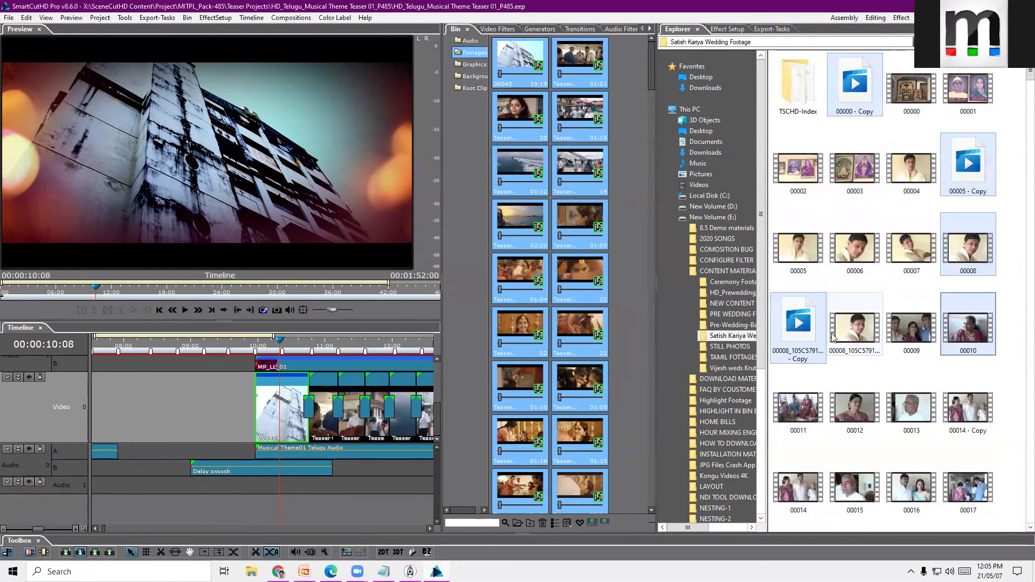
pyautogui.click(968, 409)
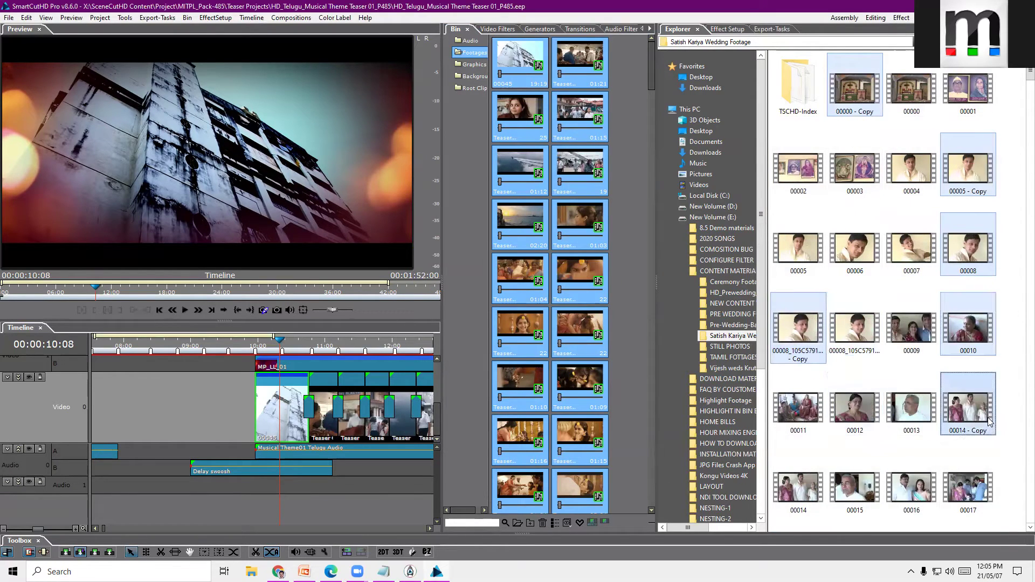
pyautogui.moveTo(973, 331); pyautogui.dragTo(576, 125)
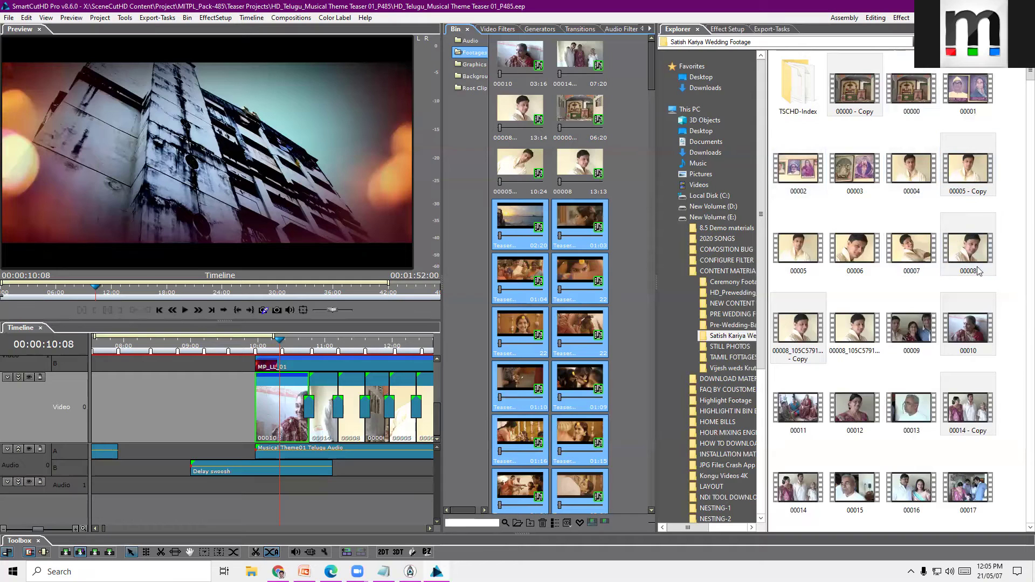
# Select footage files 00024, 00028, 00029 and 00032 - Copy in the Explorer
pyautogui.scroll(-8, 927, 118)
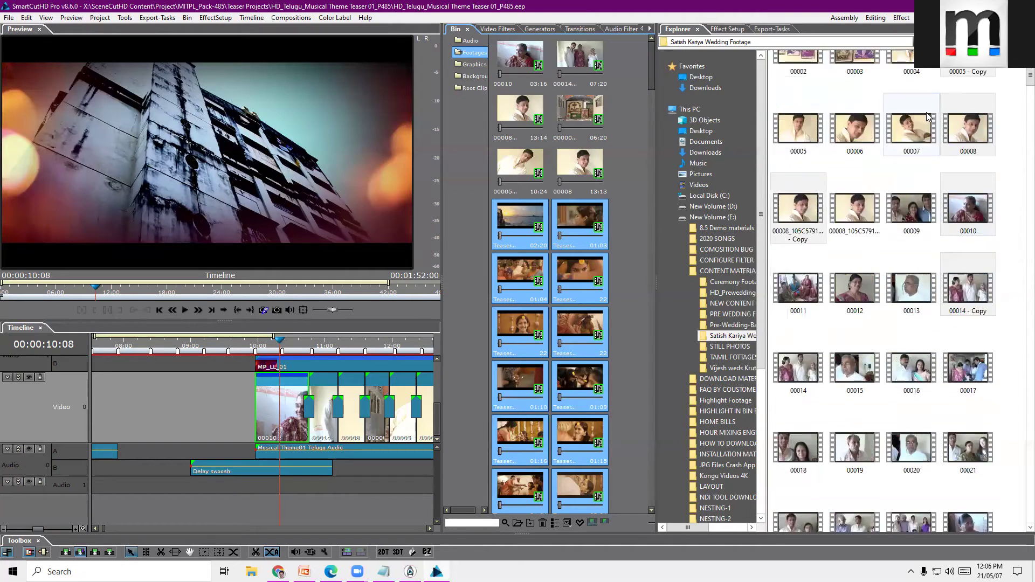
pyautogui.click(923, 129)
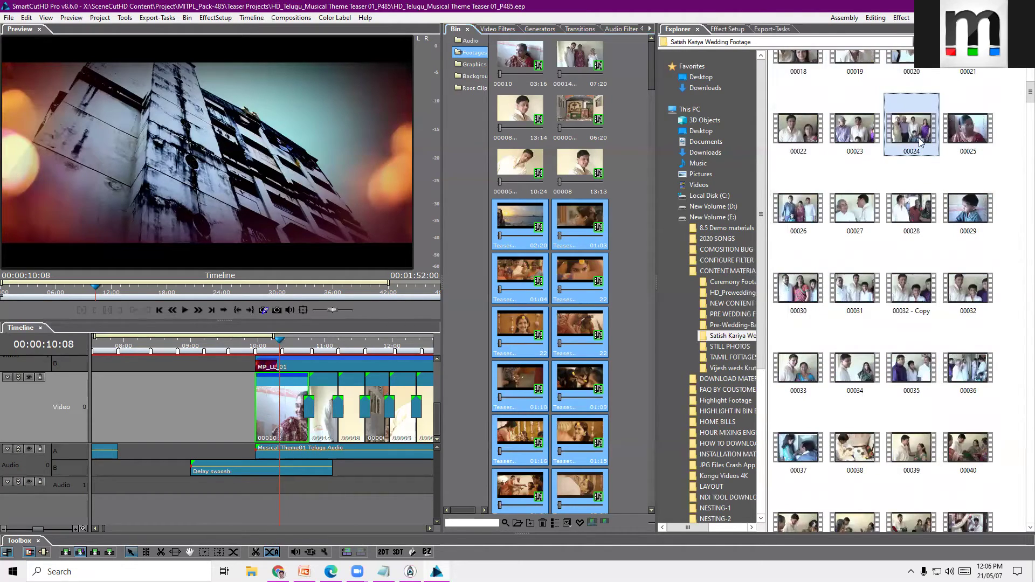
pyautogui.keyDown('ctrl'); pyautogui.click(915, 213); pyautogui.keyUp('ctrl')
pyautogui.keyDown('ctrl'); pyautogui.click(970, 210); pyautogui.keyUp('ctrl')
pyautogui.keyDown('ctrl'); pyautogui.click(925, 294); pyautogui.keyUp('ctrl')
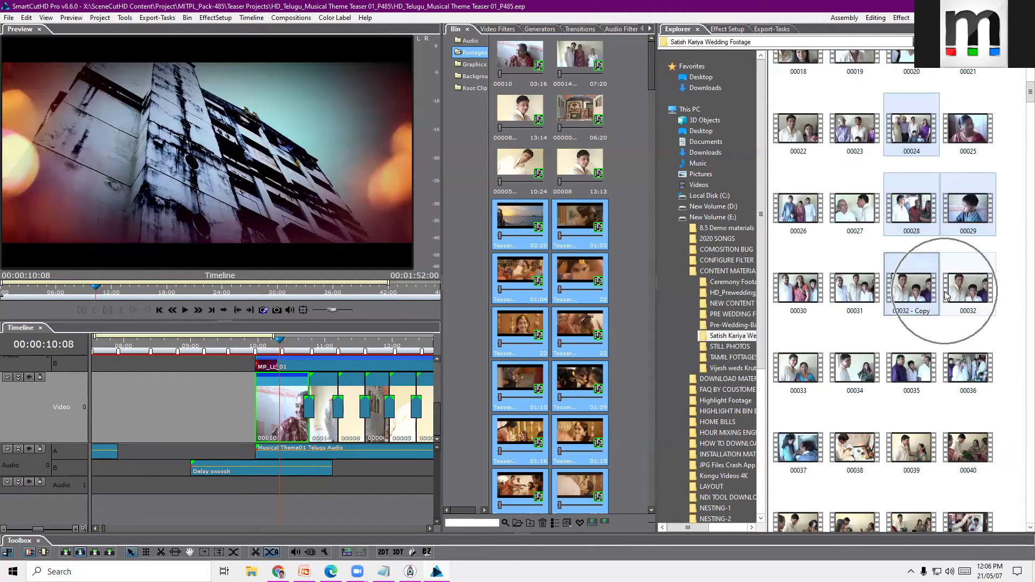
pyautogui.scroll(-10, 952, 379)
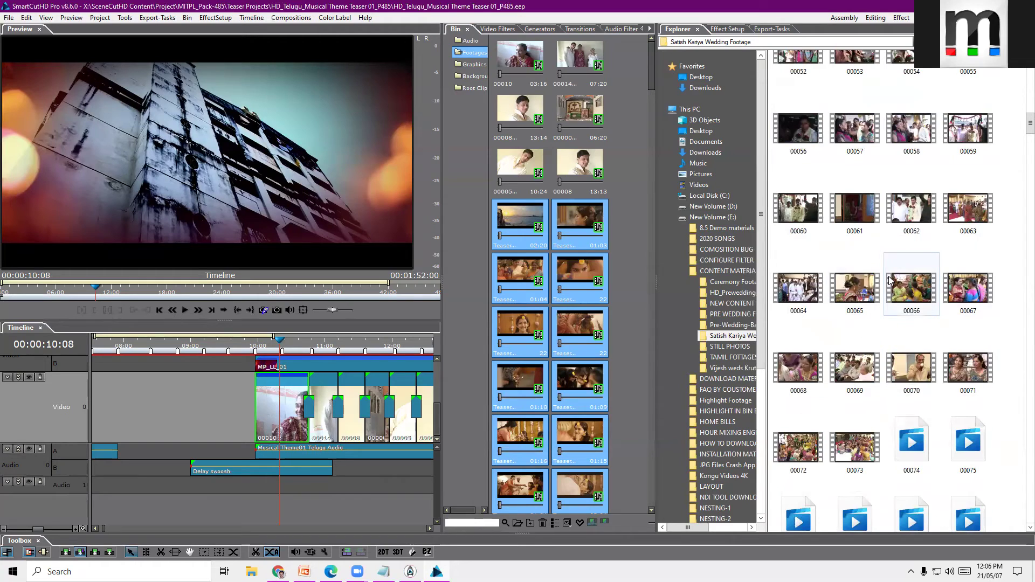
# Add 00070, 00080, 00089 and 00090 to the selection and drag all nine into the Bin
pyautogui.click(911, 368)
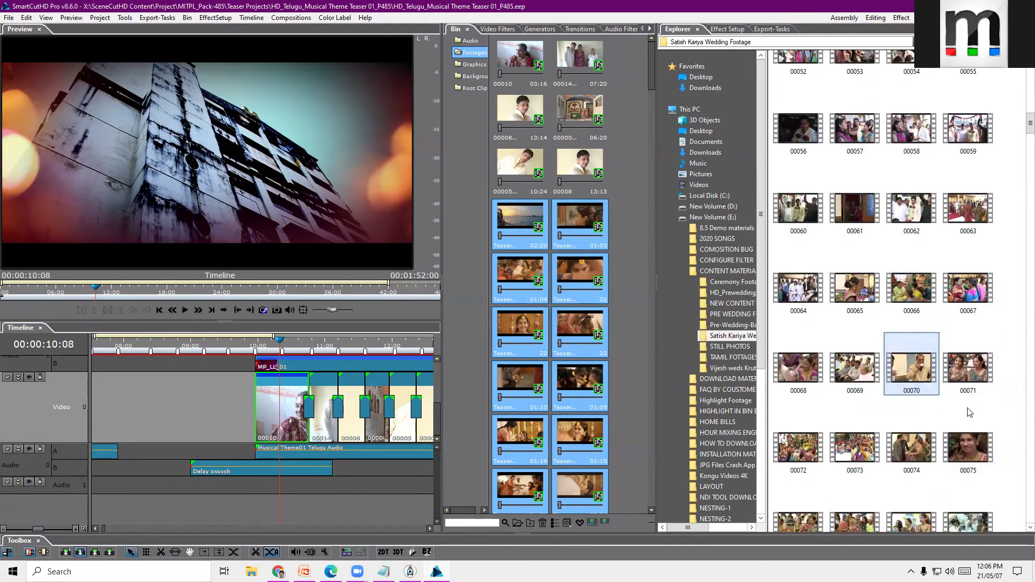
pyautogui.scroll(-2, 966, 398)
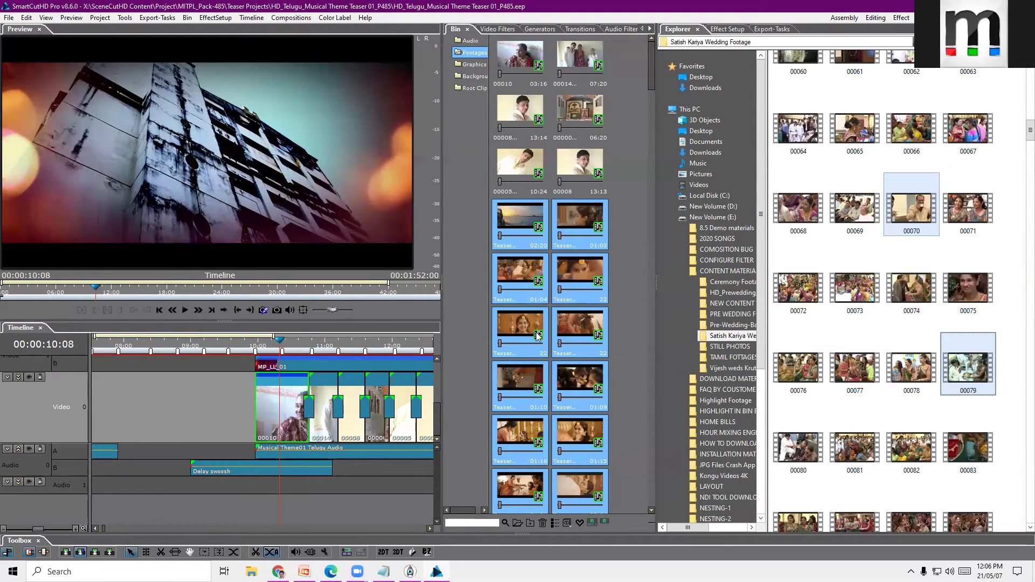
pyautogui.hscroll(1, 666, 367)
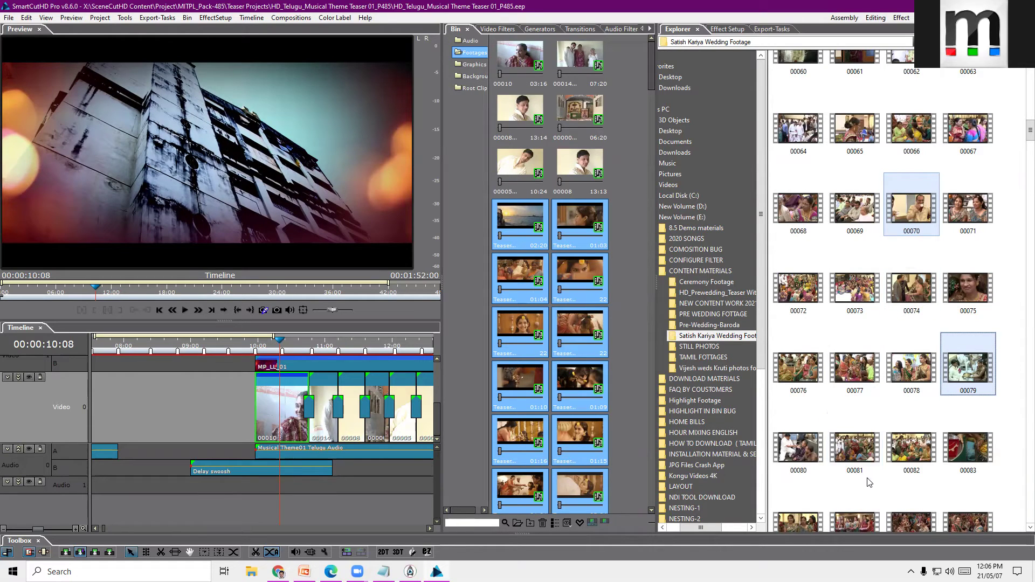
pyautogui.keyDown('ctrl'); pyautogui.click(811, 450); pyautogui.keyUp('ctrl')
pyautogui.scroll(-3, 906, 456)
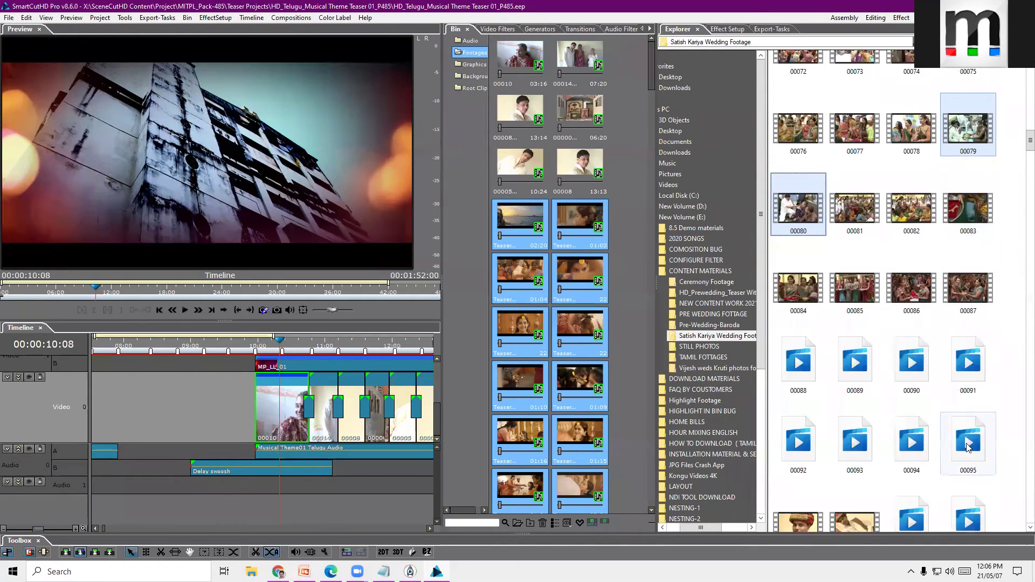
pyautogui.keyDown('ctrl'); pyautogui.click(922, 375); pyautogui.keyUp('ctrl')
pyautogui.keyDown('ctrl'); pyautogui.click(860, 374); pyautogui.keyUp('ctrl')
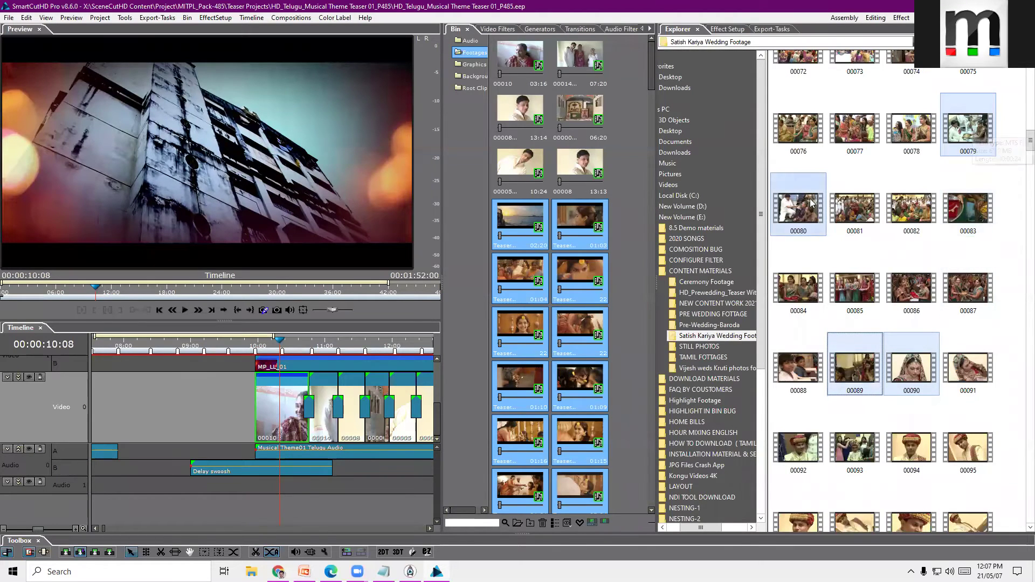
pyautogui.moveTo(801, 209); pyautogui.dragTo(534, 300)
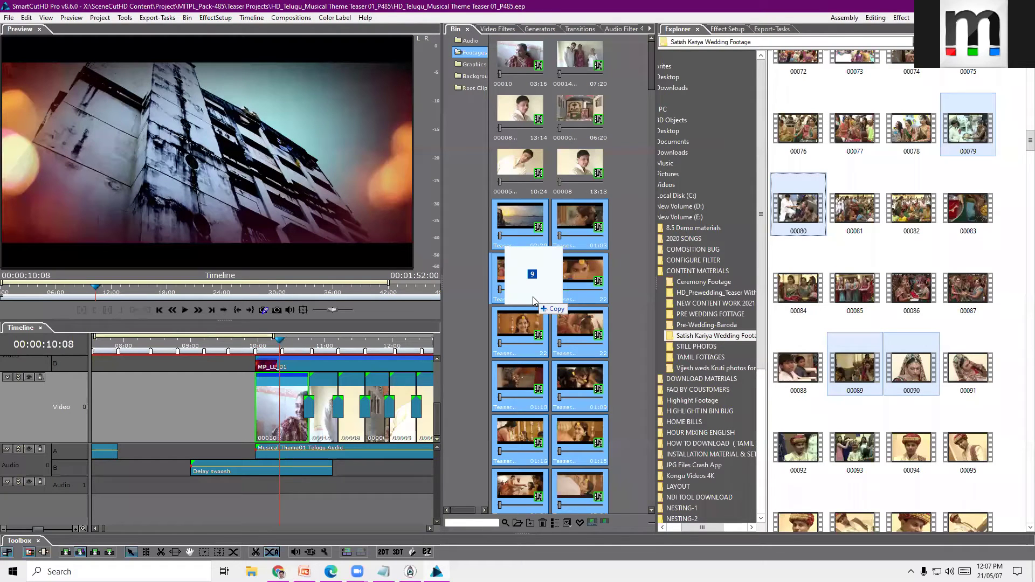
pyautogui.moveTo(534, 300); pyautogui.dragTo(532, 297)
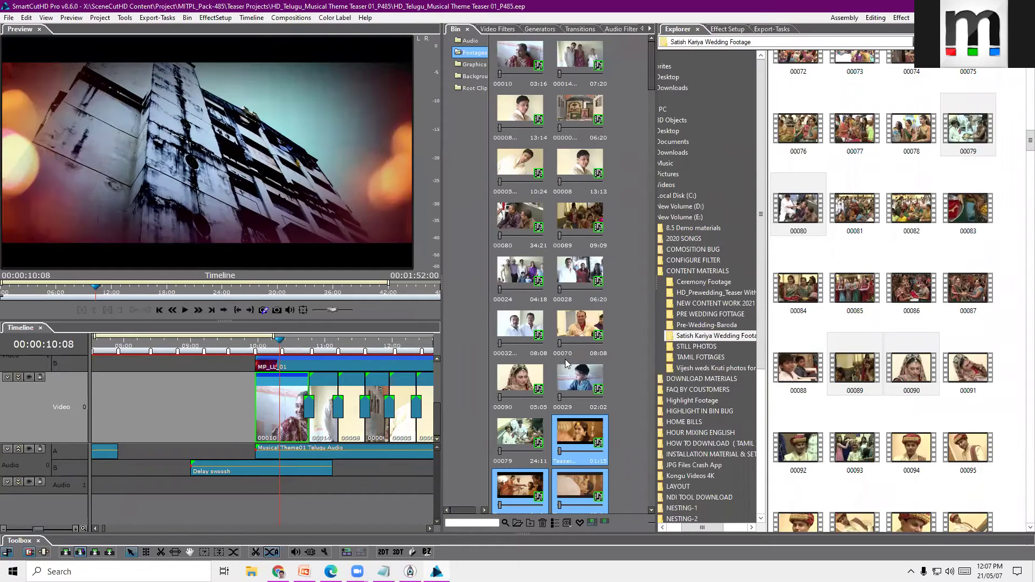
# Move the playhead to 10:12, duplicate file 00091, and locate the timeline clip's Bin source
pyautogui.click(266, 340)
pyautogui.moveTo(268, 341); pyautogui.dragTo(290, 377)
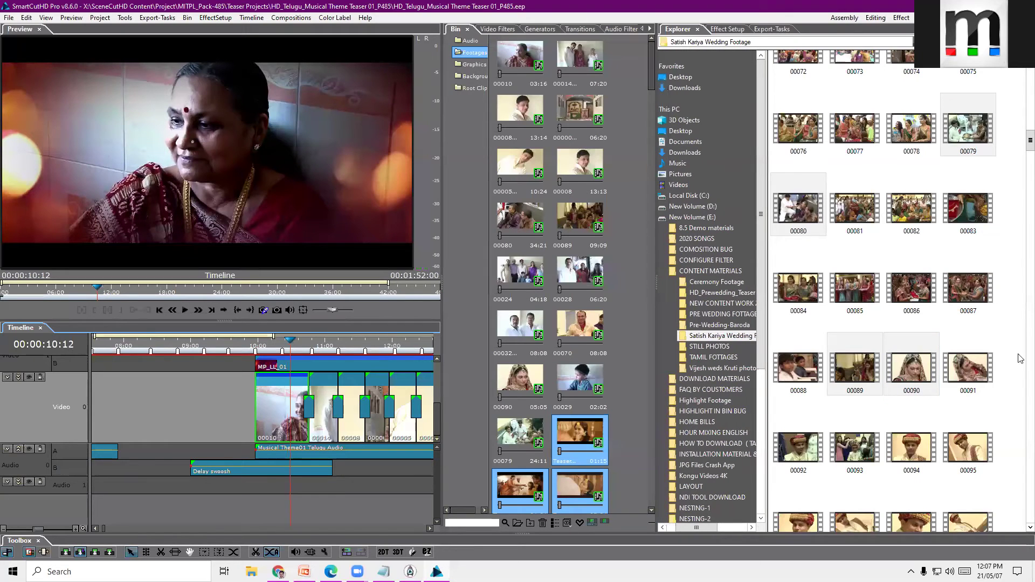
pyautogui.click(974, 376)
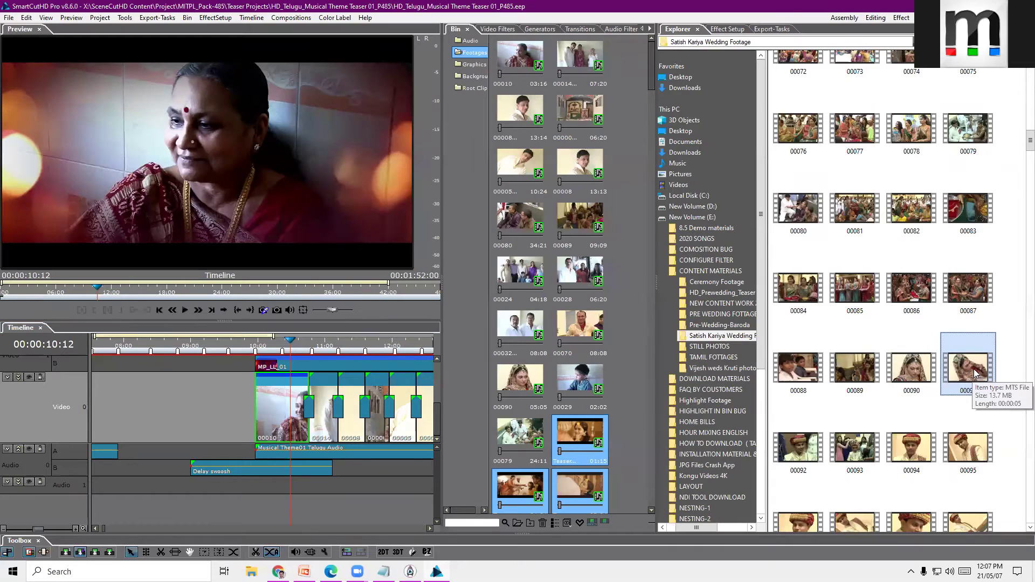
pyautogui.moveTo(970, 373); pyautogui.dragTo(260, 410)
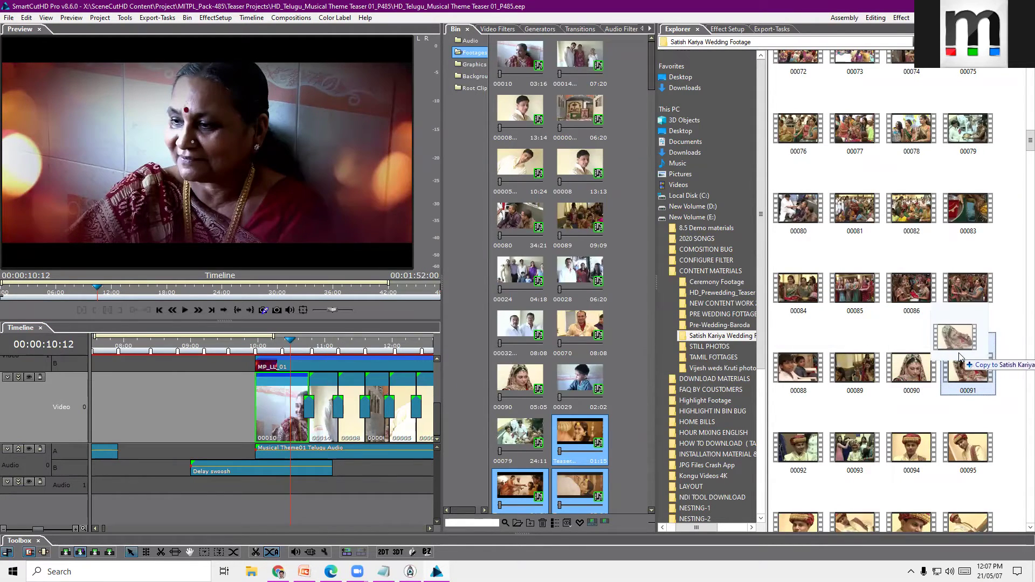
pyautogui.rightClick(267, 411)
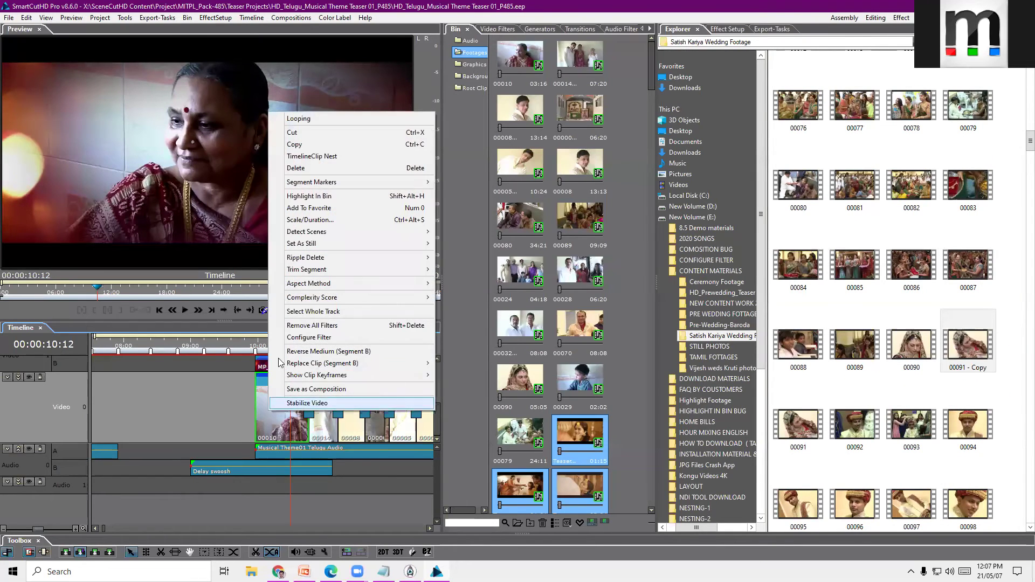
pyautogui.click(306, 196)
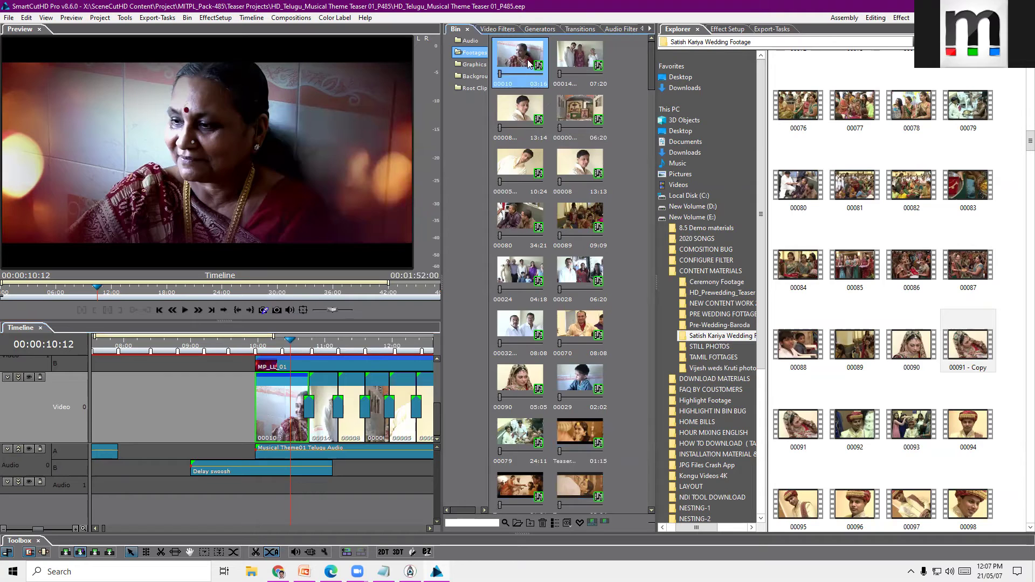
# Drag clip 00107 into the Bin and move the timeline position back to 10:07
pyautogui.click(987, 377)
pyautogui.scroll(-3, 986, 377)
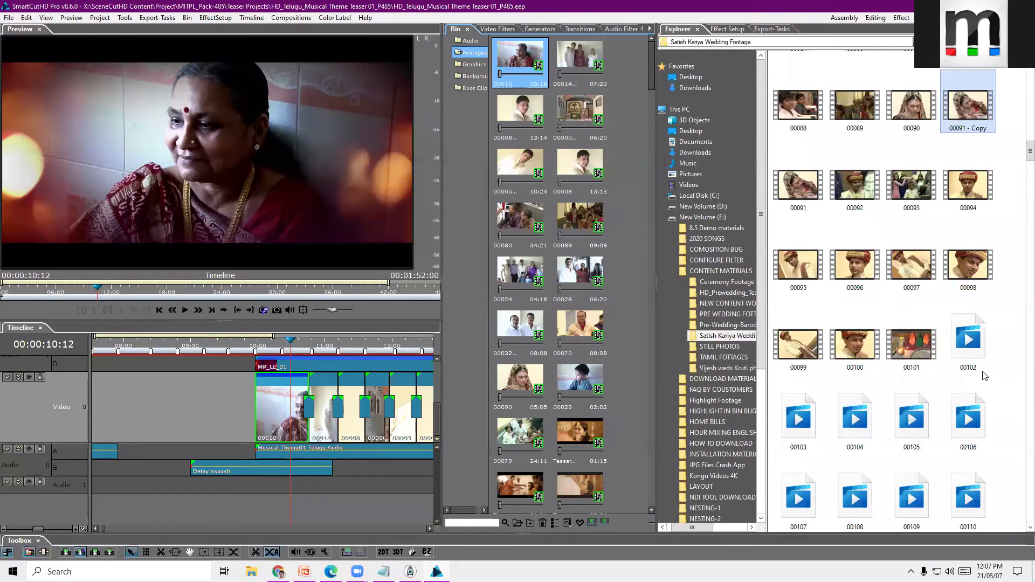
pyautogui.scroll(-2, 986, 376)
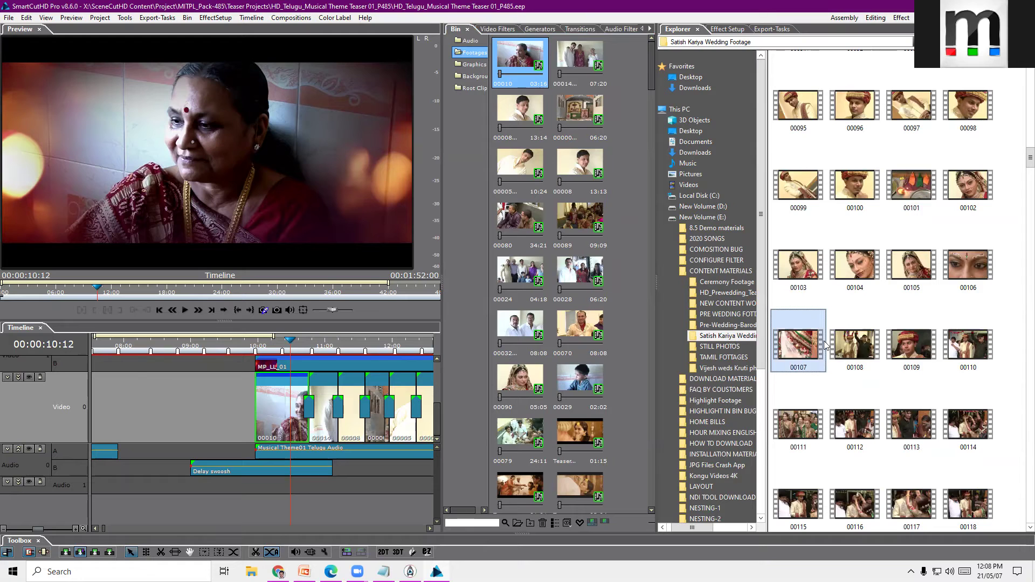
pyautogui.moveTo(796, 341); pyautogui.dragTo(524, 67)
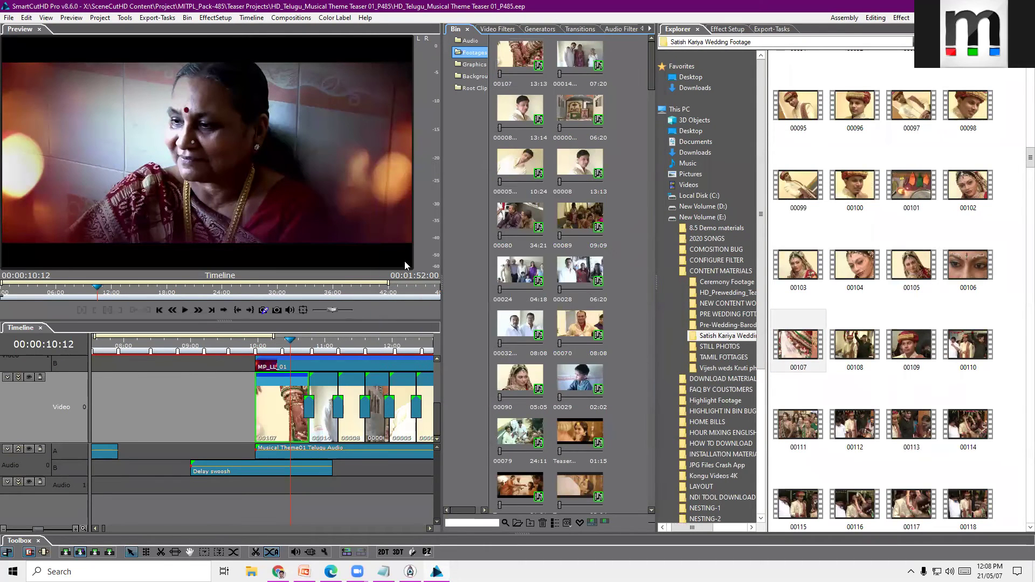
pyautogui.click(277, 350)
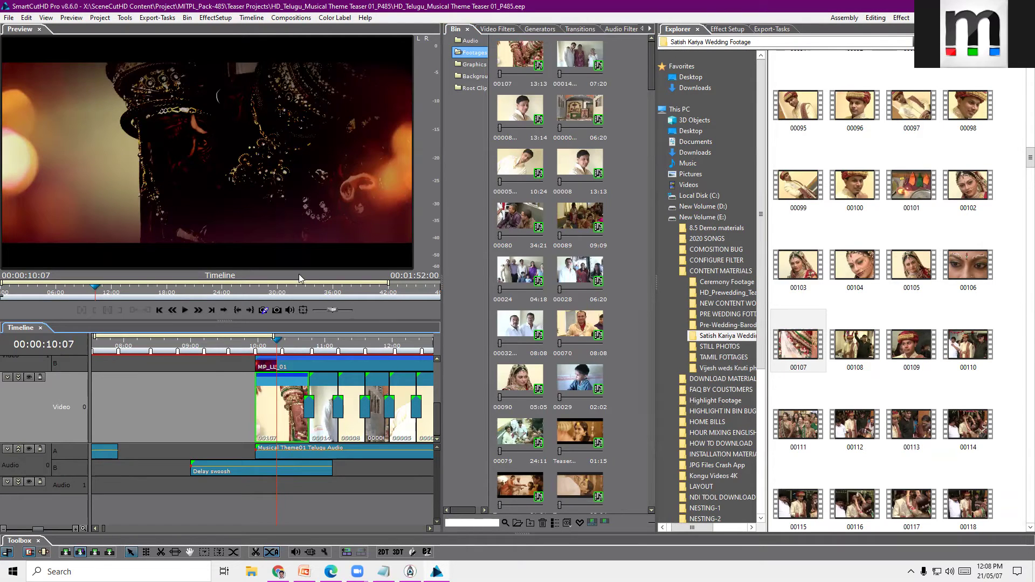
pyautogui.scroll(8, 1004, 291)
pyautogui.scroll(8, 1006, 288)
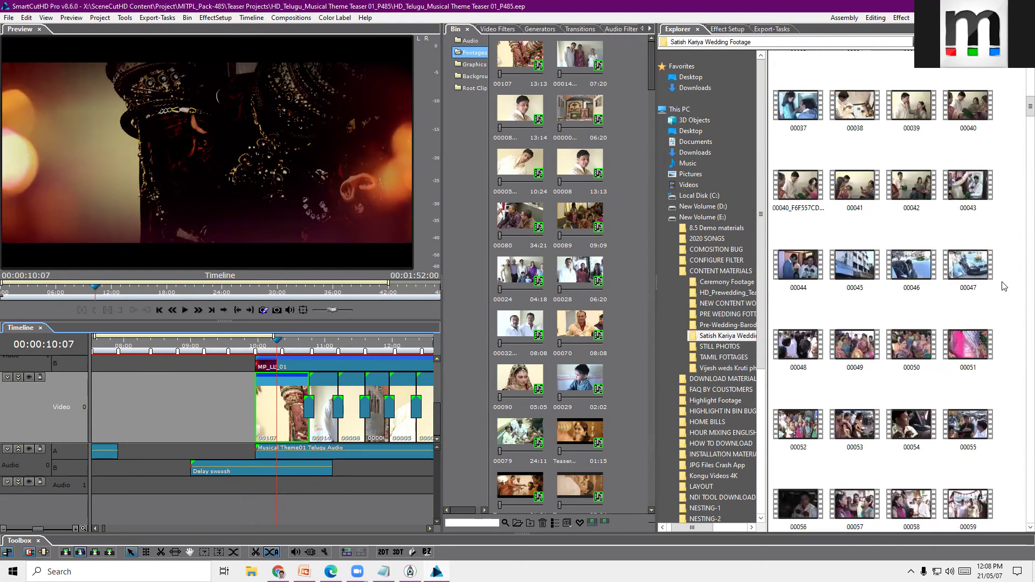
# Import building clip 00045 into the Bin and load it in the Preview panel
pyautogui.click(845, 267)
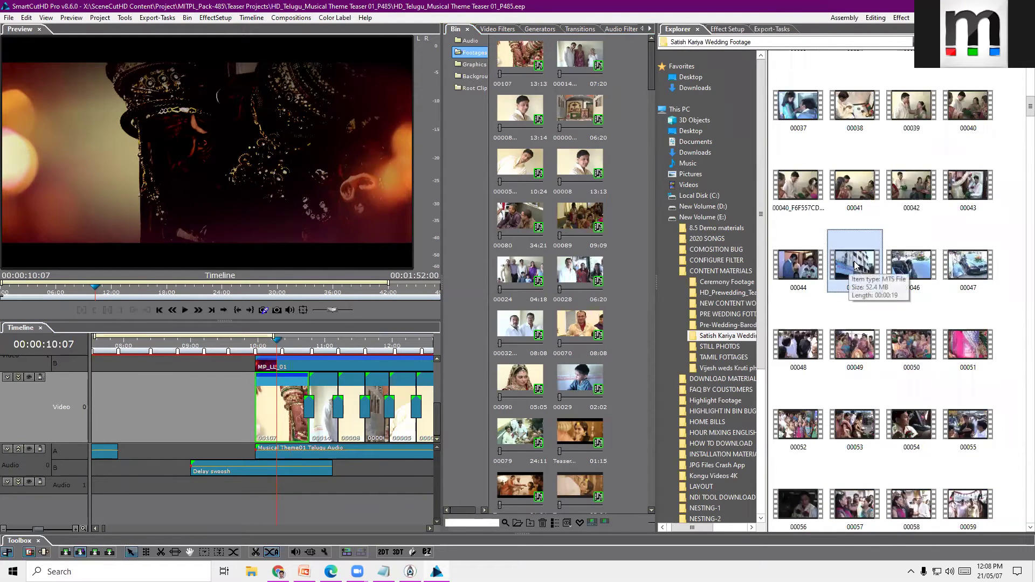
pyautogui.moveTo(840, 289); pyautogui.dragTo(516, 75)
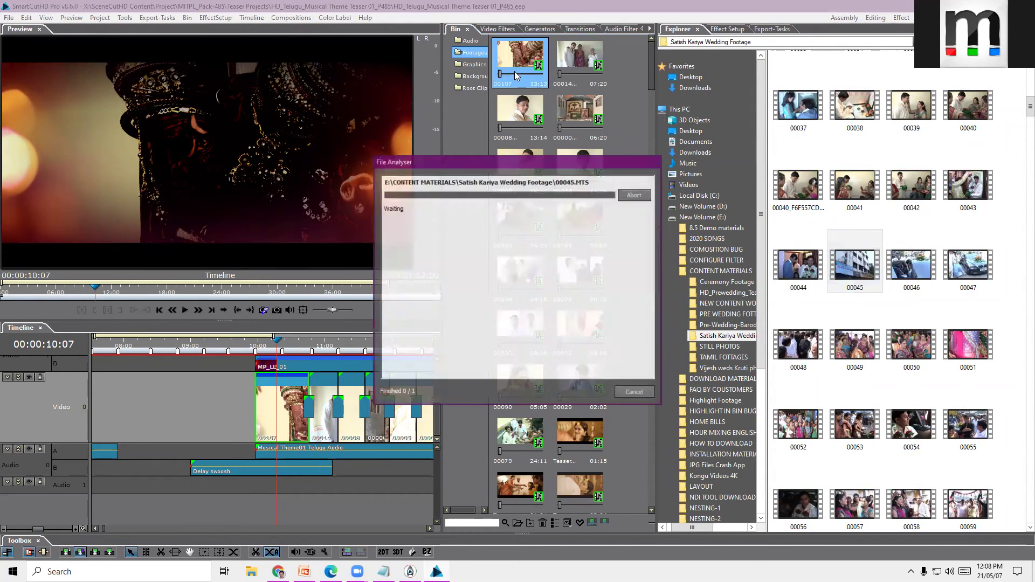
pyautogui.doubleClick(522, 80)
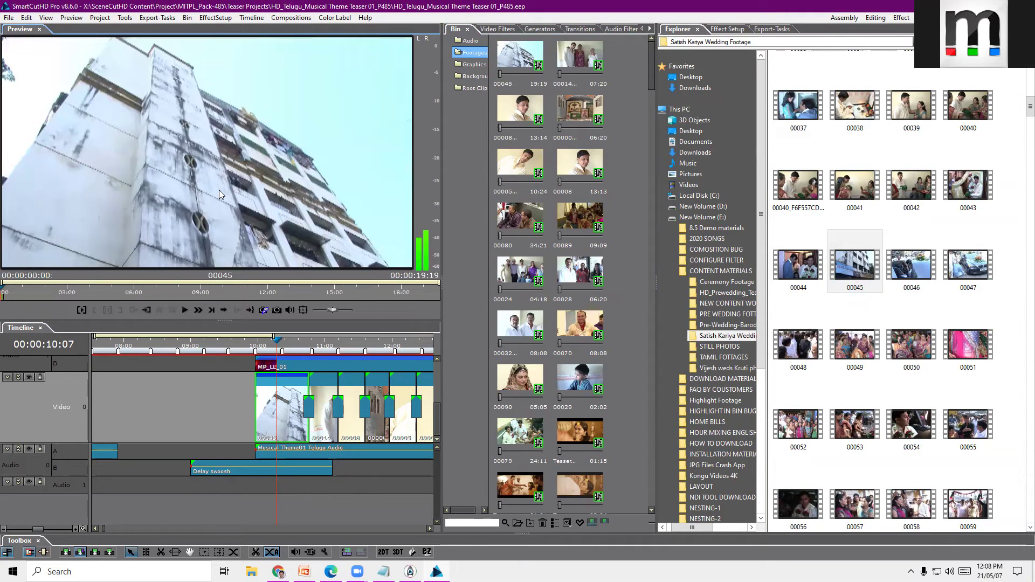
pyautogui.moveTo(295, 432)
# Review the building clip and clip 00008 from the timeline, scrubbing the whole building clip in the preview
pyautogui.click(296, 431)
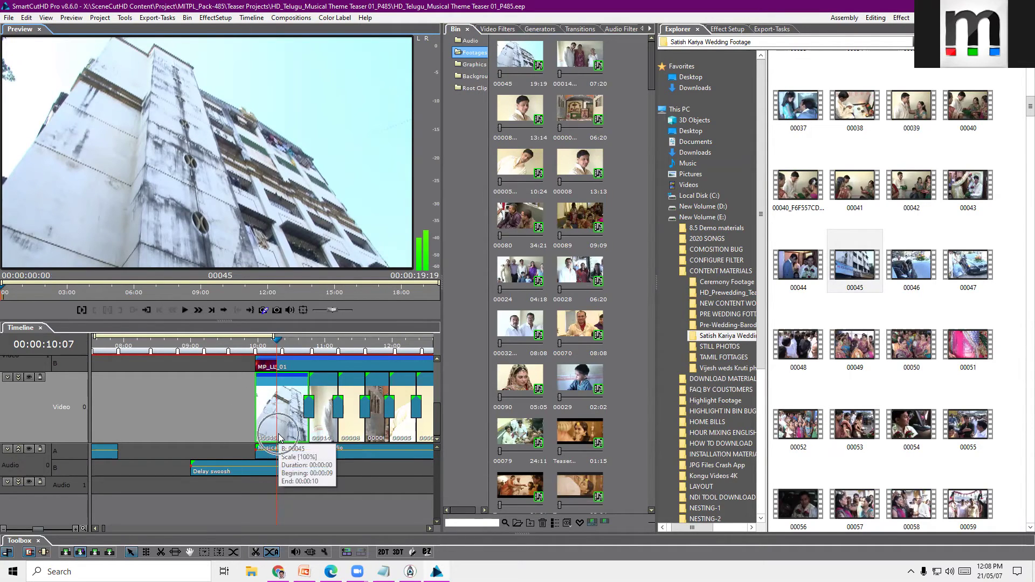
pyautogui.click(330, 438)
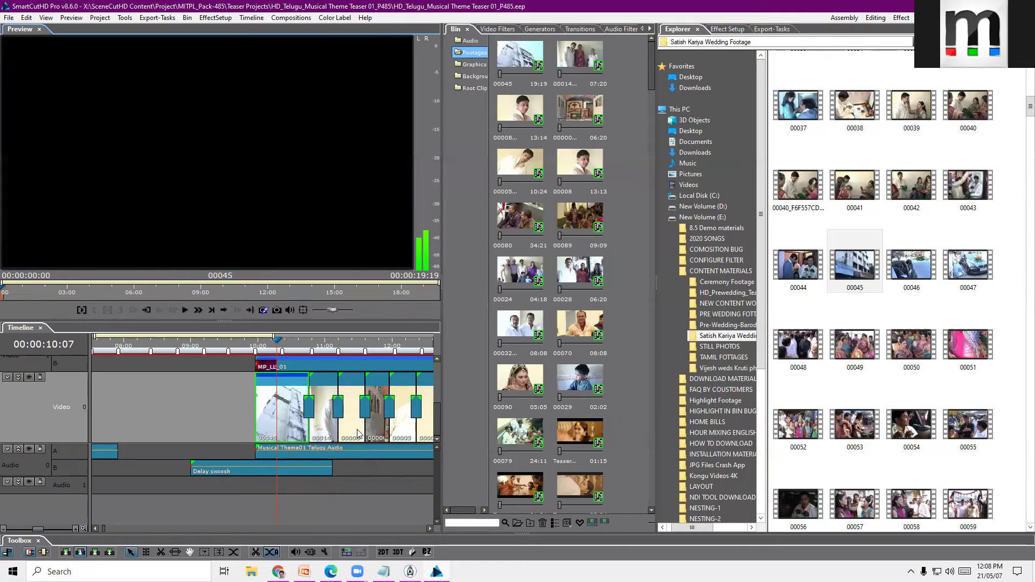
pyautogui.click(359, 431)
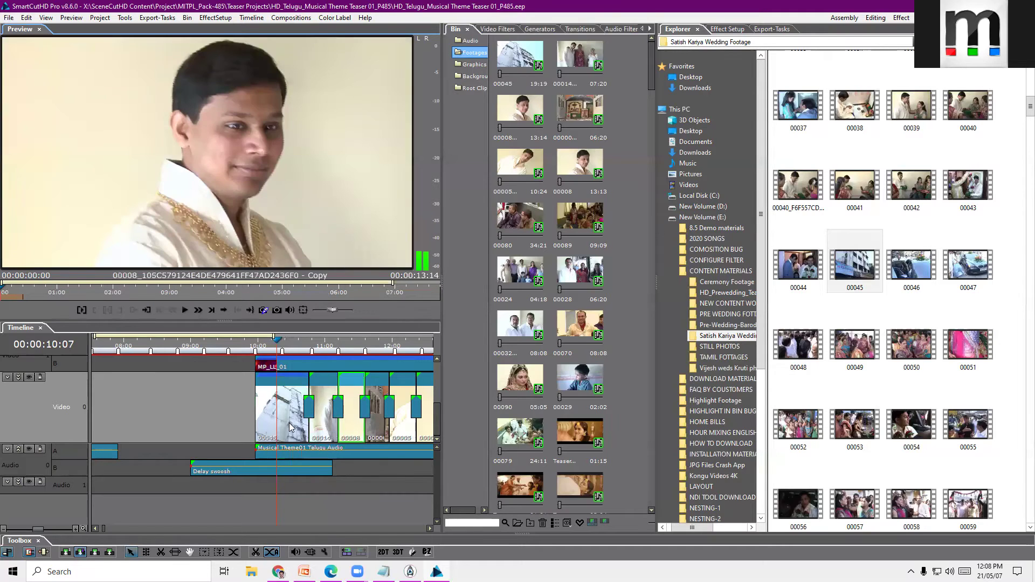
pyautogui.click(290, 427)
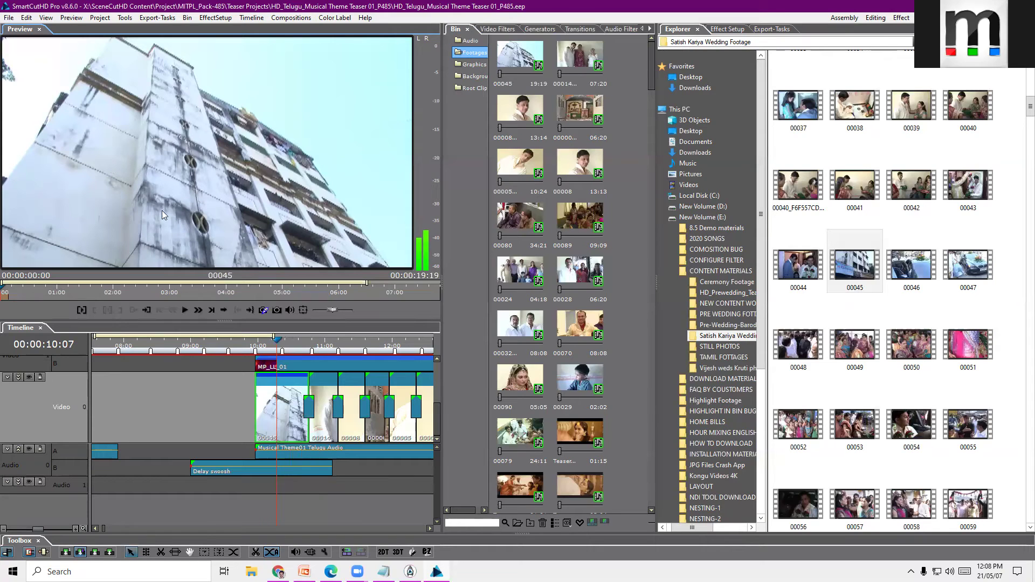
pyautogui.click(209, 172)
pyautogui.moveTo(367, 283); pyautogui.dragTo(461, 290)
pyautogui.moveTo(11, 296)
pyautogui.mouseDown()
pyautogui.moveTo(400, 301)
pyautogui.moveTo(355, 296)
pyautogui.moveTo(37, 309)
pyautogui.moveTo(423, 312)
pyautogui.moveTo(14, 303)
pyautogui.mouseUp()
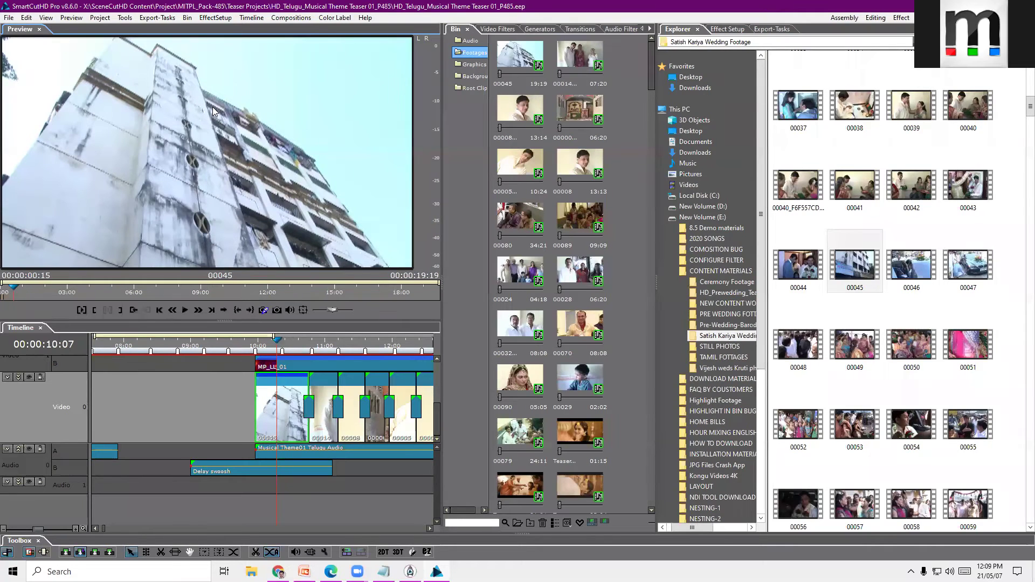
# Scrub the timeline between 10:07 and 12:20 around the building shot
pyautogui.click(292, 417)
pyautogui.moveTo(280, 347)
pyautogui.mouseDown()
pyautogui.moveTo(304, 349)
pyautogui.moveTo(274, 359)
pyautogui.mouseUp()
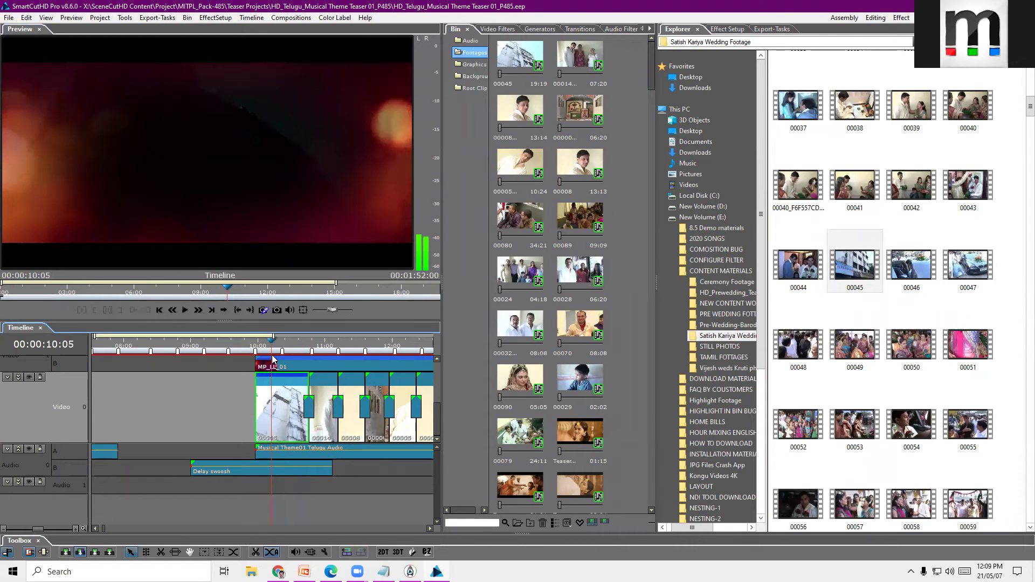
pyautogui.click(284, 349)
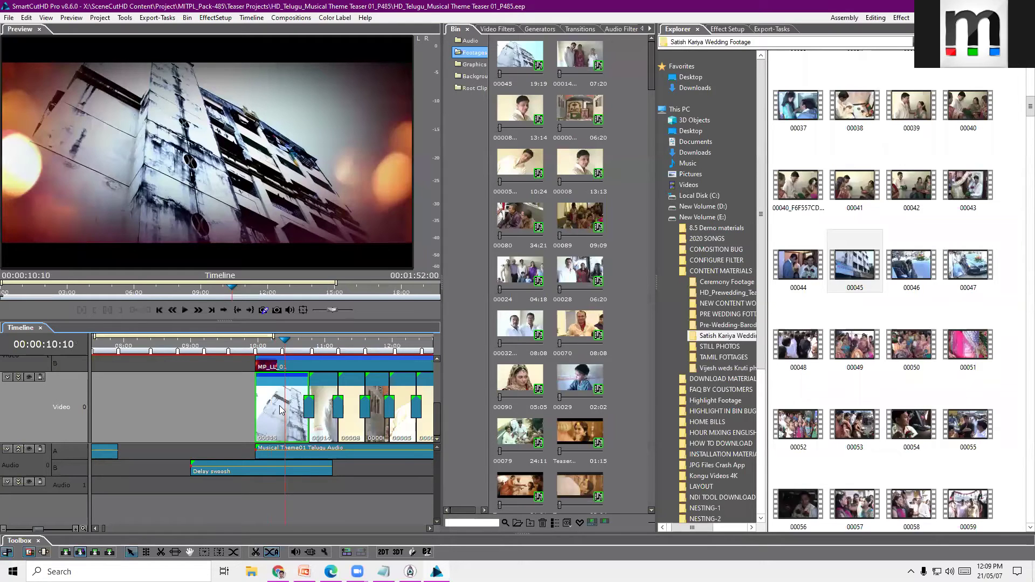
pyautogui.moveTo(144, 297); pyautogui.dragTo(245, 305)
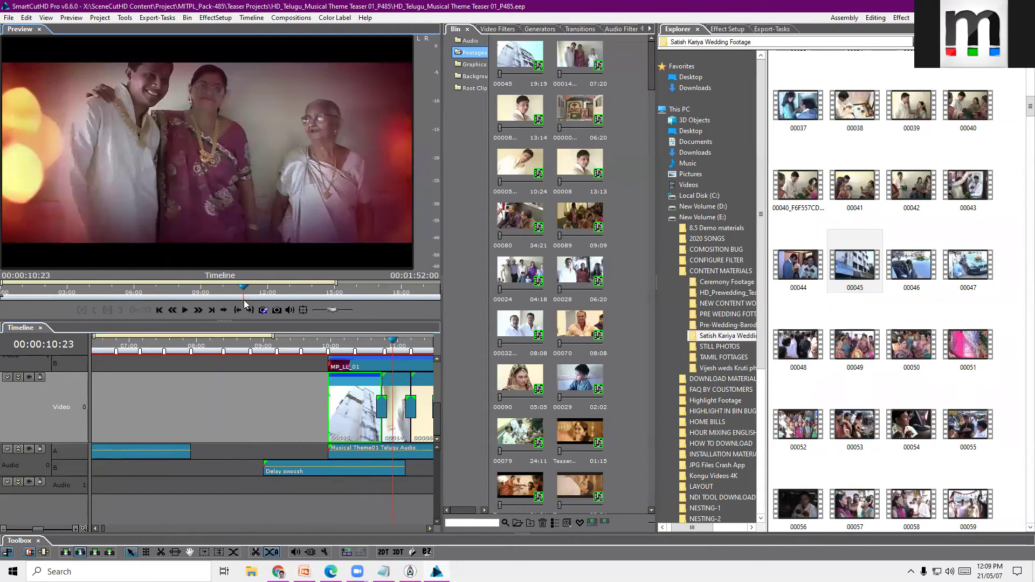
pyautogui.click(359, 348)
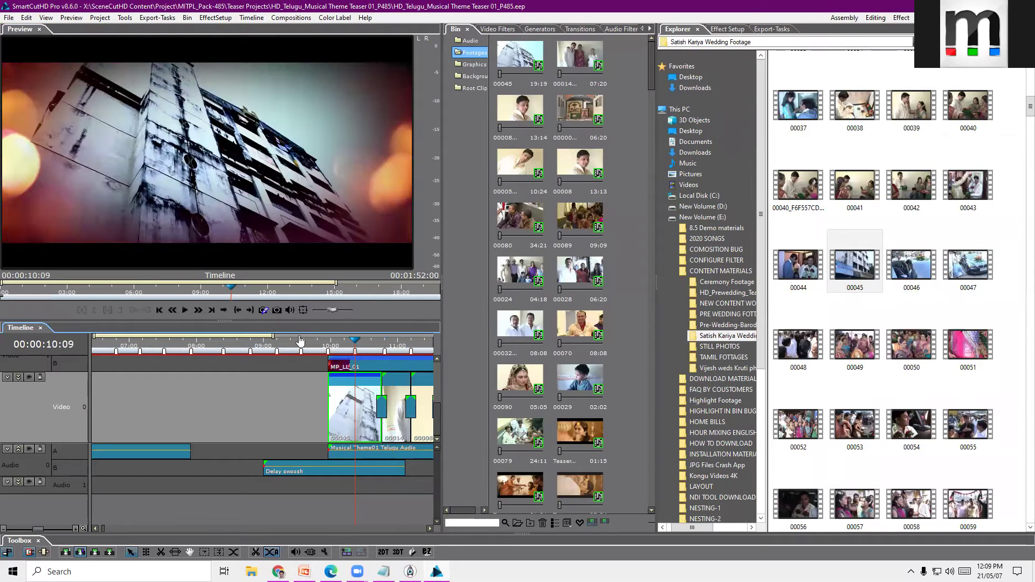
pyautogui.moveTo(250, 294); pyautogui.dragTo(285, 294)
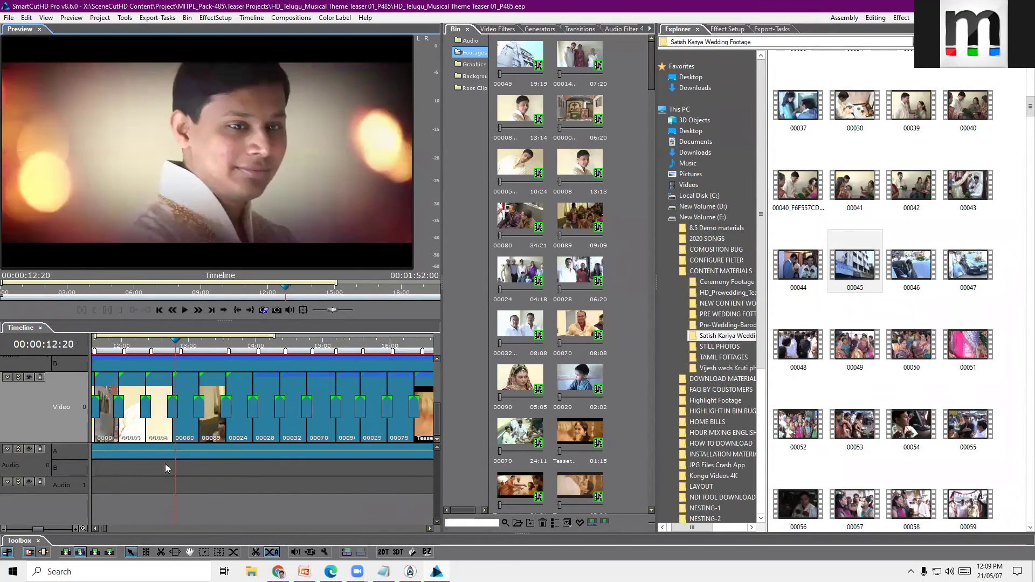
# Shorten the docked panels below the toolbox and place the timeline position on the building clip at 10:06
pyautogui.click(96, 529)
pyautogui.moveTo(97, 531); pyautogui.dragTo(97, 531)
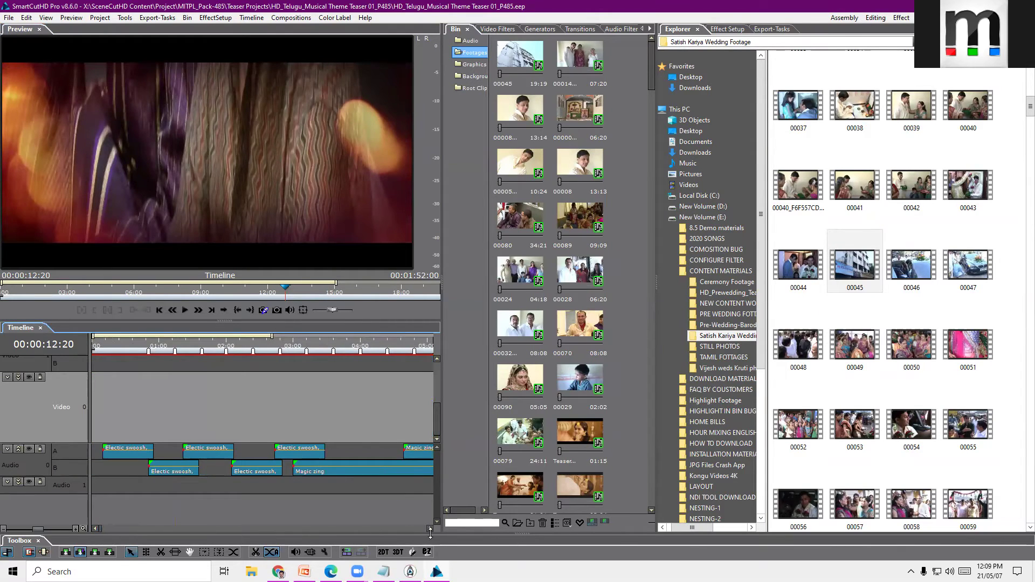
pyautogui.moveTo(429, 534); pyautogui.dragTo(431, 468)
pyautogui.click(430, 468)
pyautogui.click(309, 306)
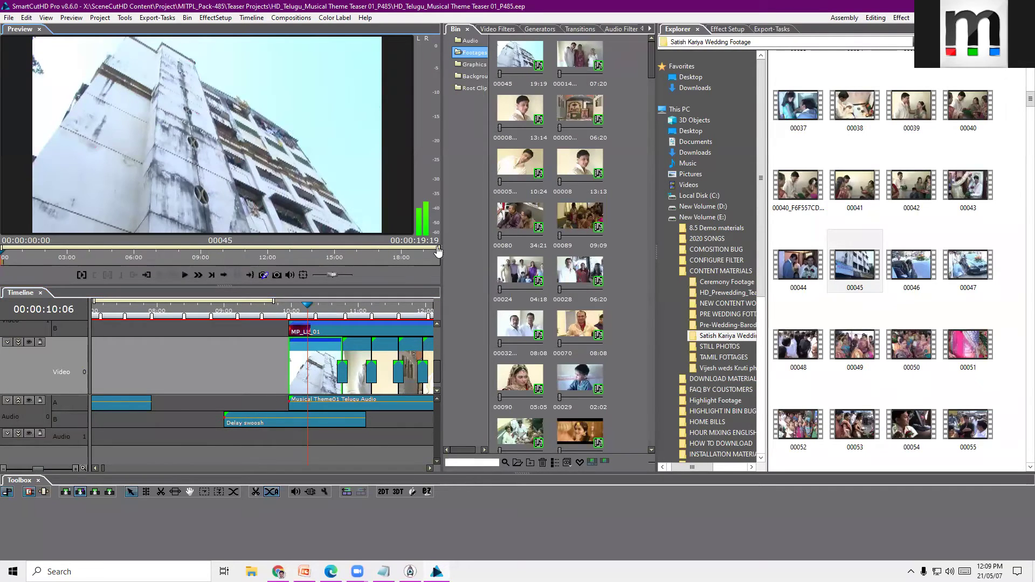
# Play the building clip from 00:00:00:15 and scrub ahead to the decorated car
pyautogui.moveTo(438, 251); pyautogui.dragTo(236, 250)
pyautogui.click(181, 256)
pyautogui.press('space')
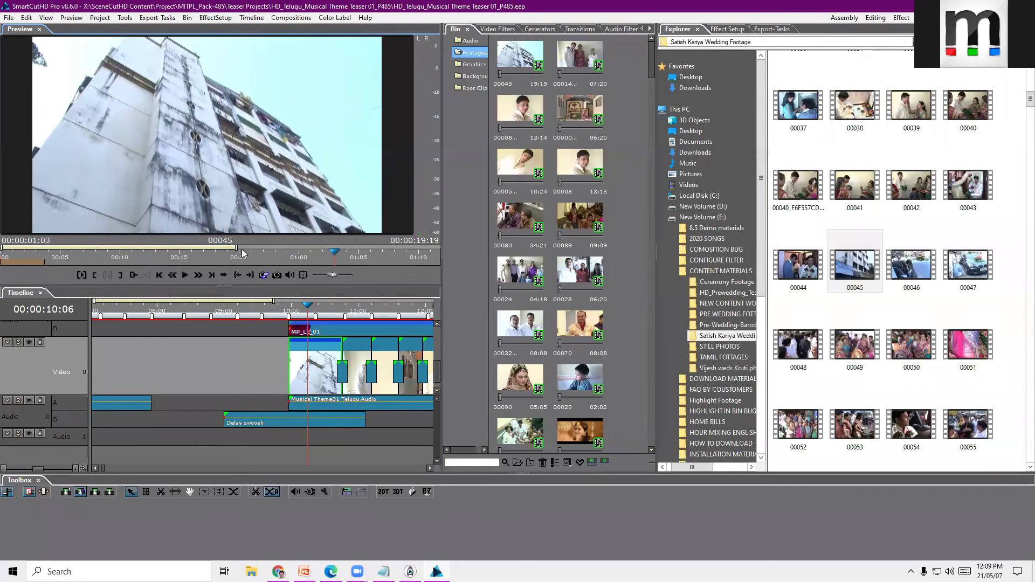
pyautogui.moveTo(238, 251); pyautogui.dragTo(452, 254)
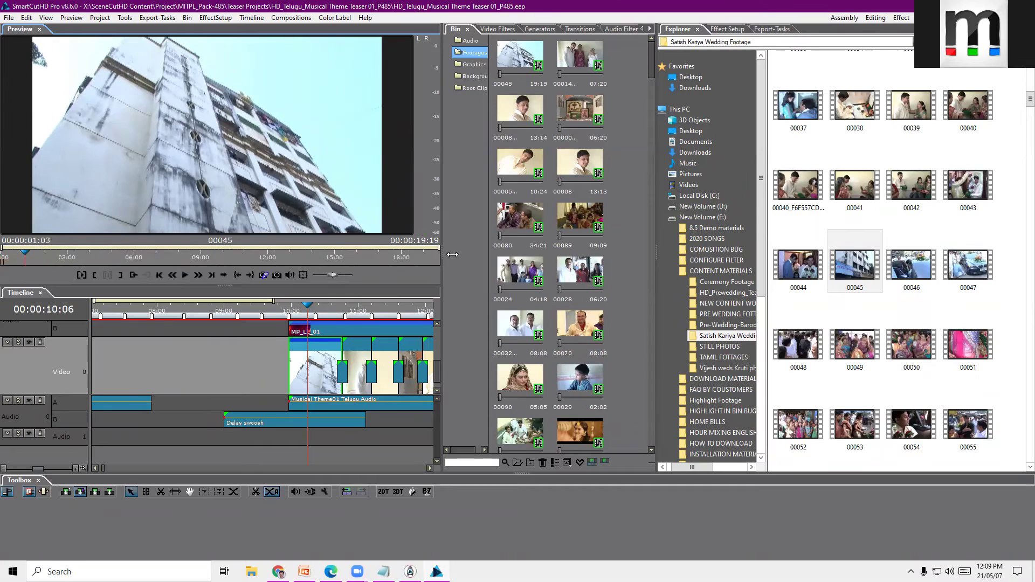
pyautogui.moveTo(129, 259); pyautogui.dragTo(397, 264)
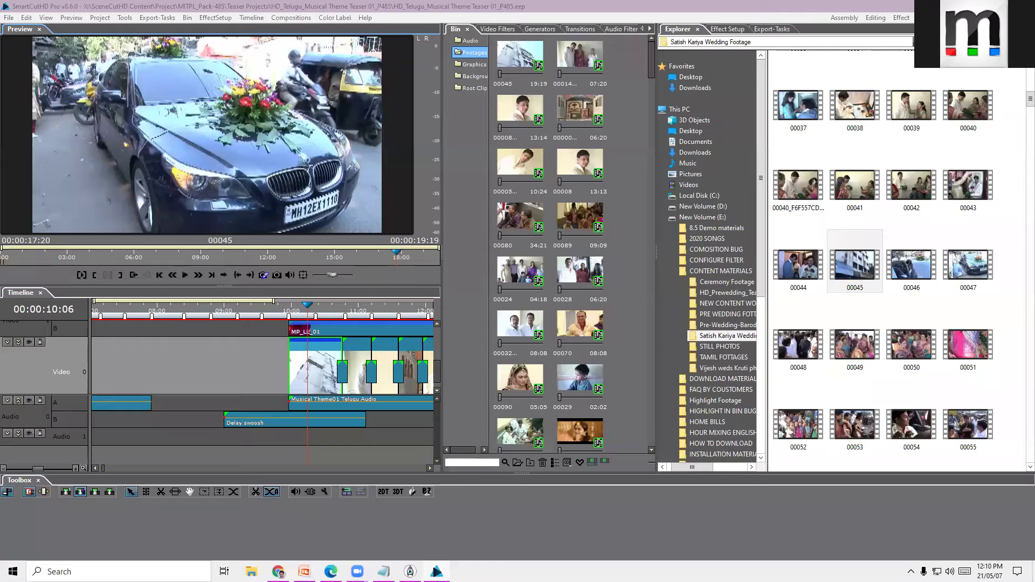
# Return to the timeline at 10:07, open the building clip in the preview, and widen the preview panel
pyautogui.click(309, 312)
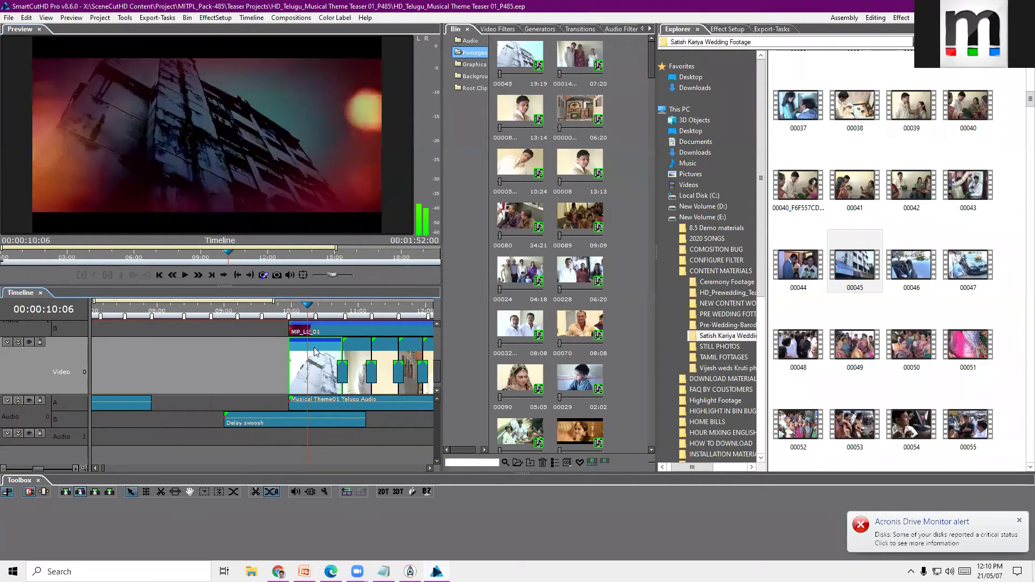
pyautogui.click(312, 309)
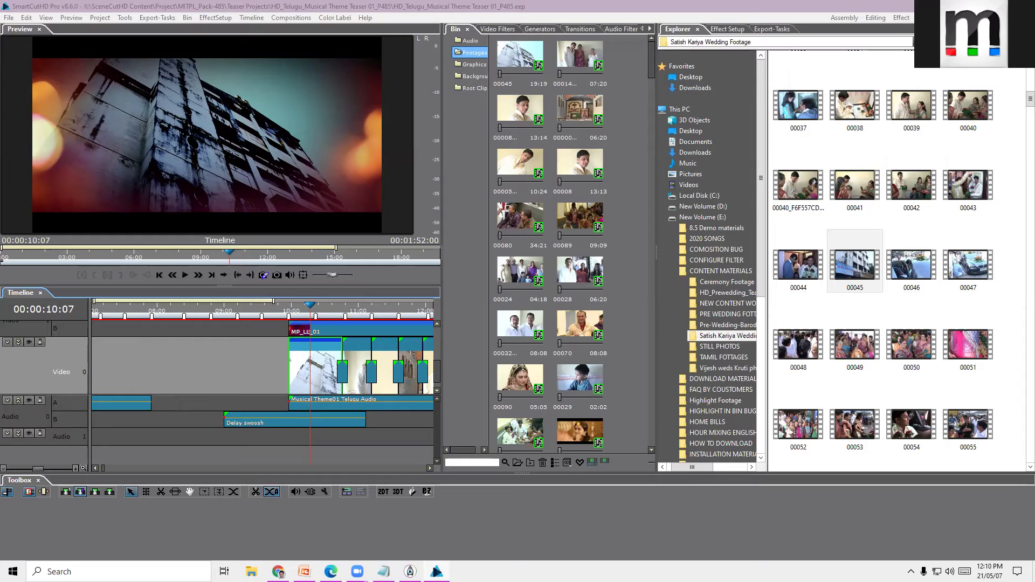
pyautogui.click(311, 365)
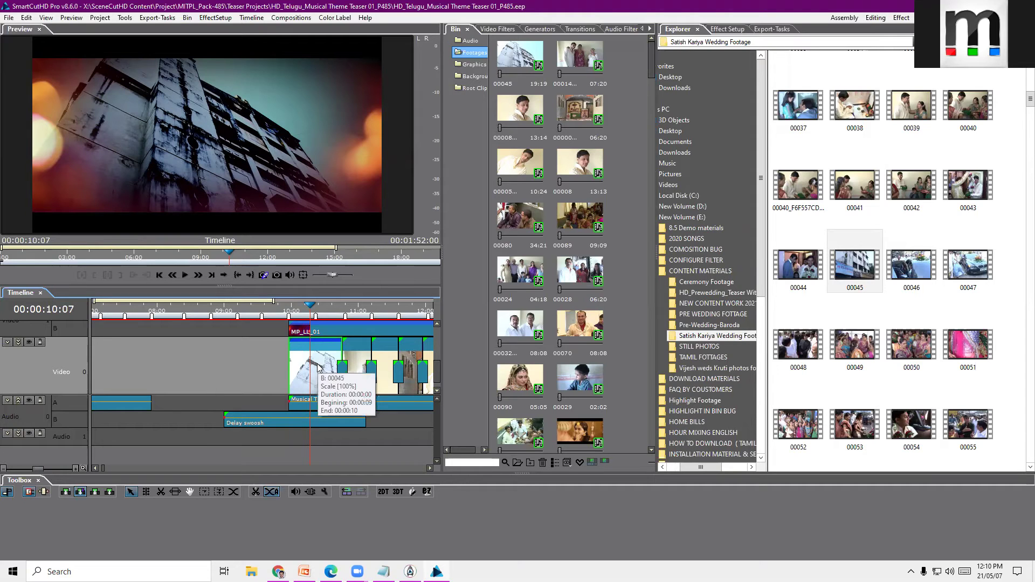
pyautogui.doubleClick(318, 372)
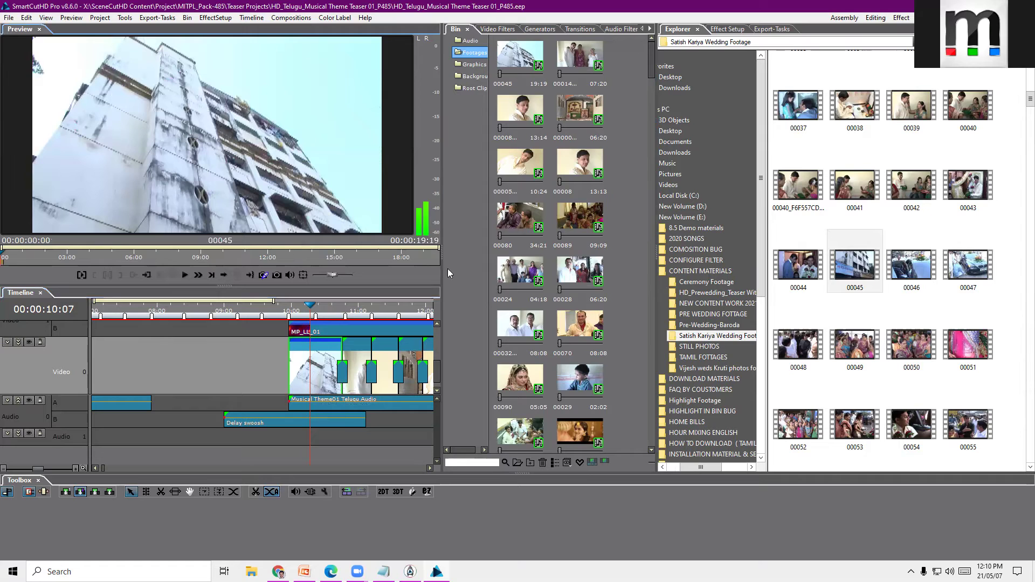
pyautogui.moveTo(441, 248); pyautogui.dragTo(604, 261)
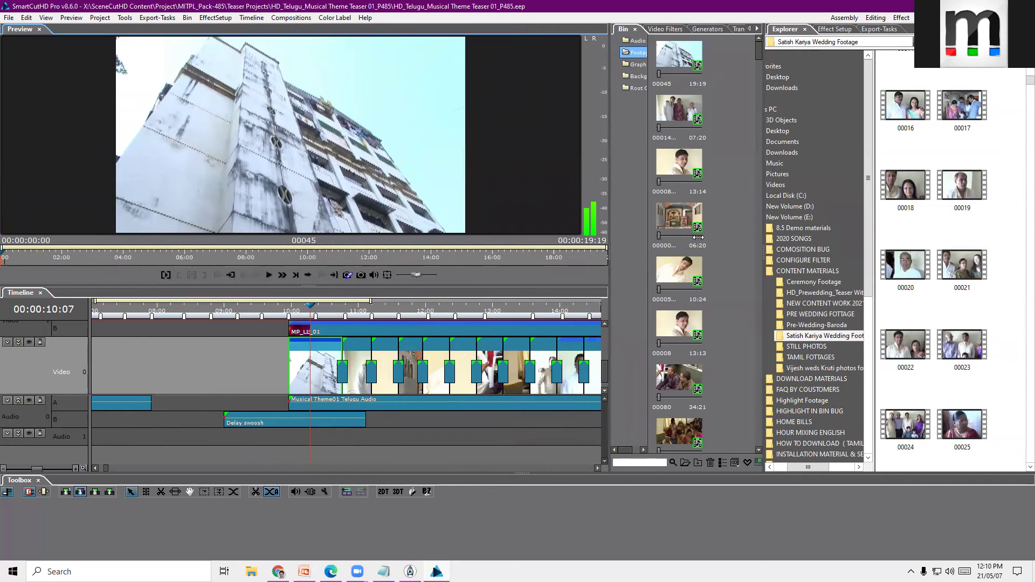
# Scrub the building clip, reload clip 00045 from the timeline into the preview, and narrow the preview panel
pyautogui.moveTo(53, 263); pyautogui.dragTo(445, 257)
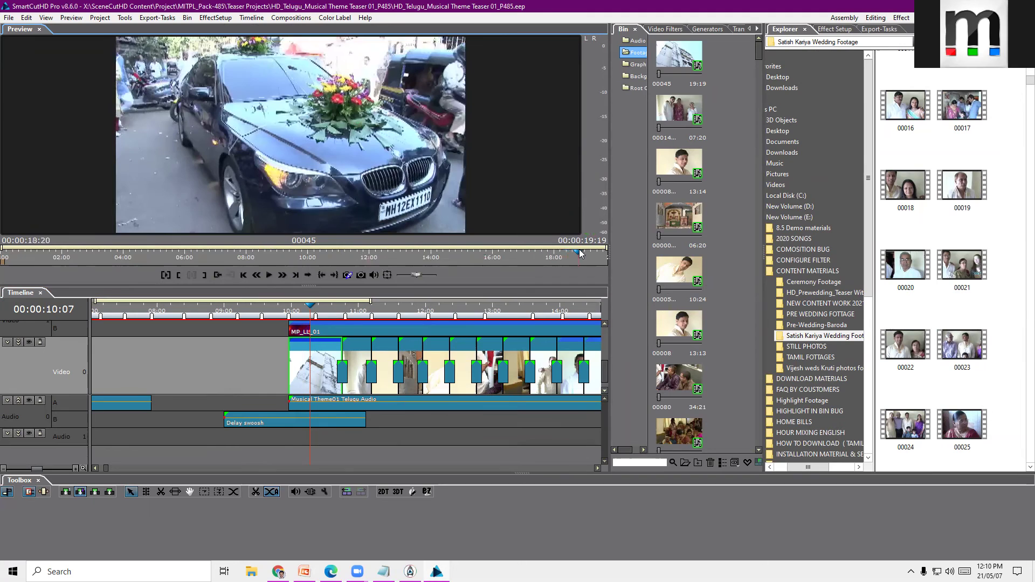
pyautogui.moveTo(303, 257); pyautogui.dragTo(9, 259)
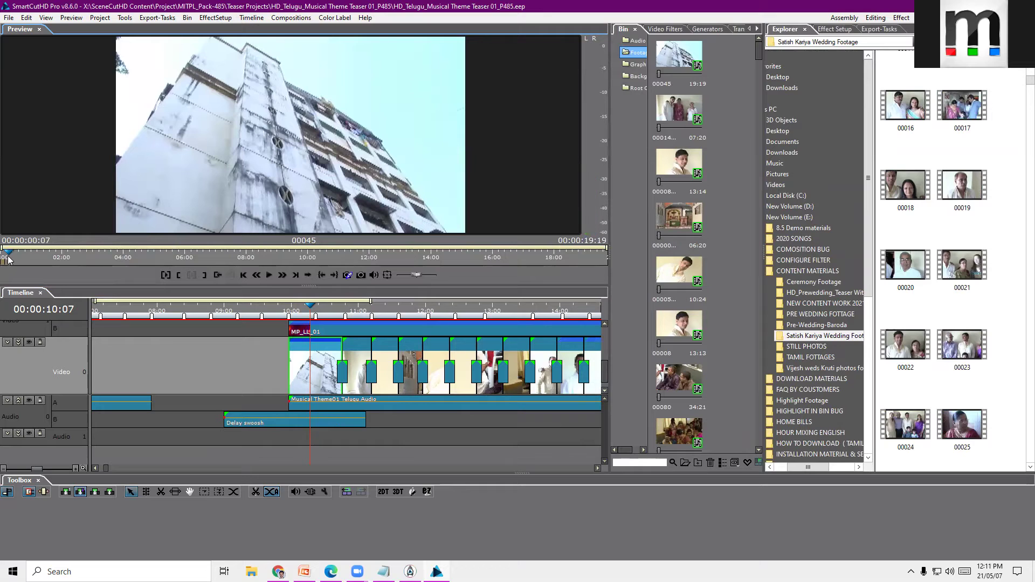
pyautogui.click(304, 371)
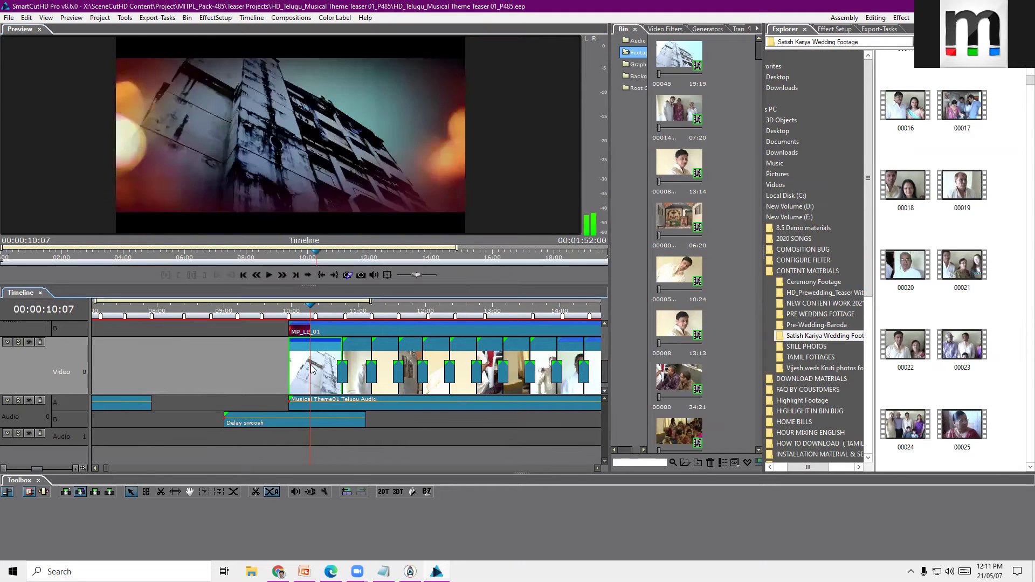
pyautogui.doubleClick(312, 368)
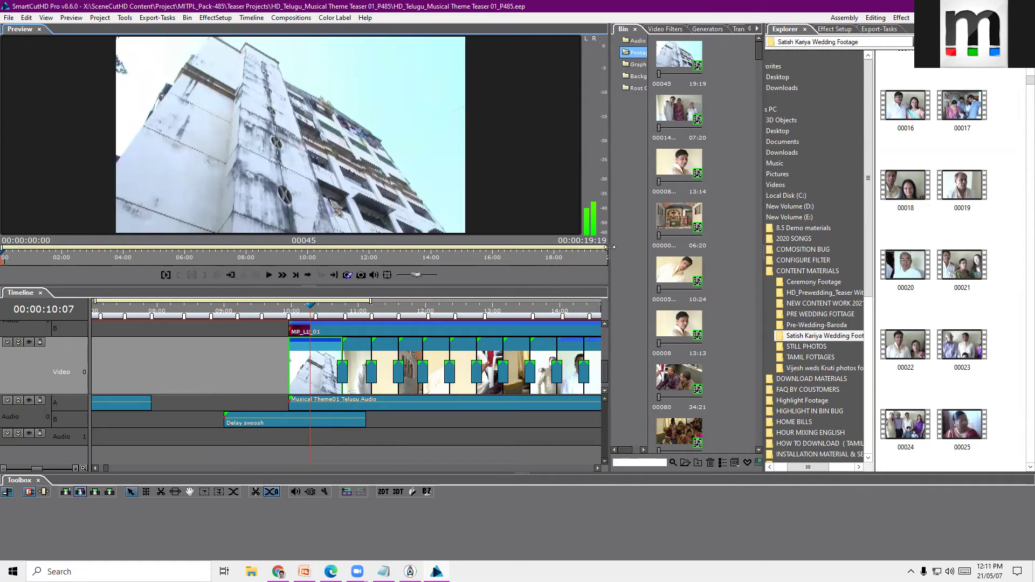
pyautogui.moveTo(608, 248); pyautogui.dragTo(425, 253)
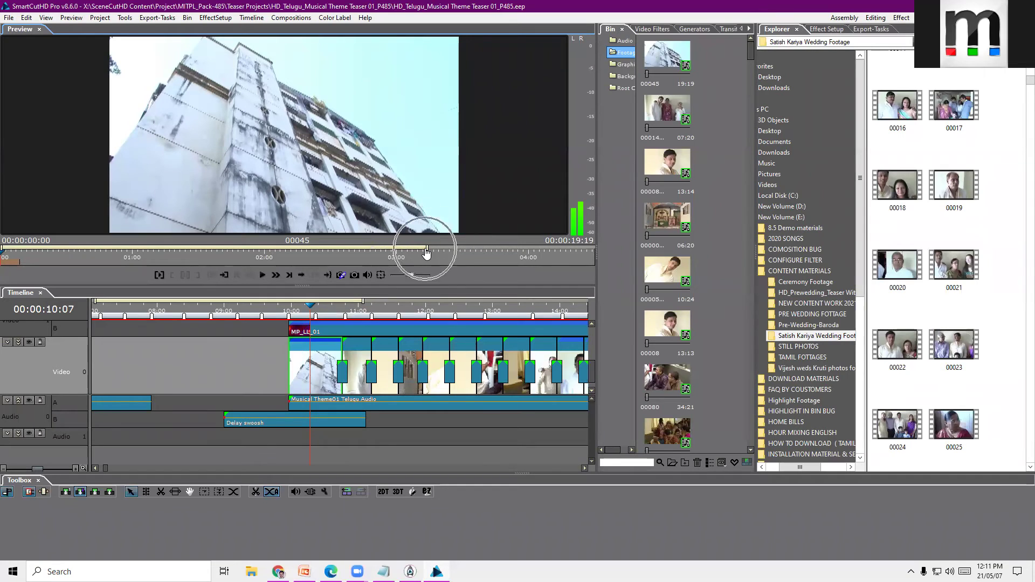
# Shift clip 00045's used range later in the footage and scrub to about two seconds
pyautogui.moveTo(428, 247); pyautogui.dragTo(248, 248)
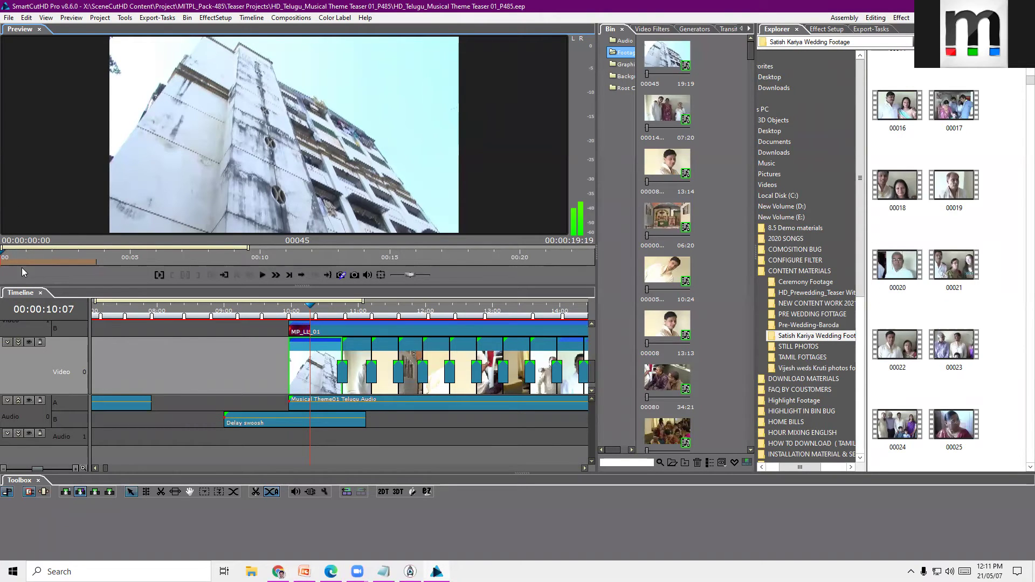
pyautogui.moveTo(38, 262); pyautogui.dragTo(350, 259)
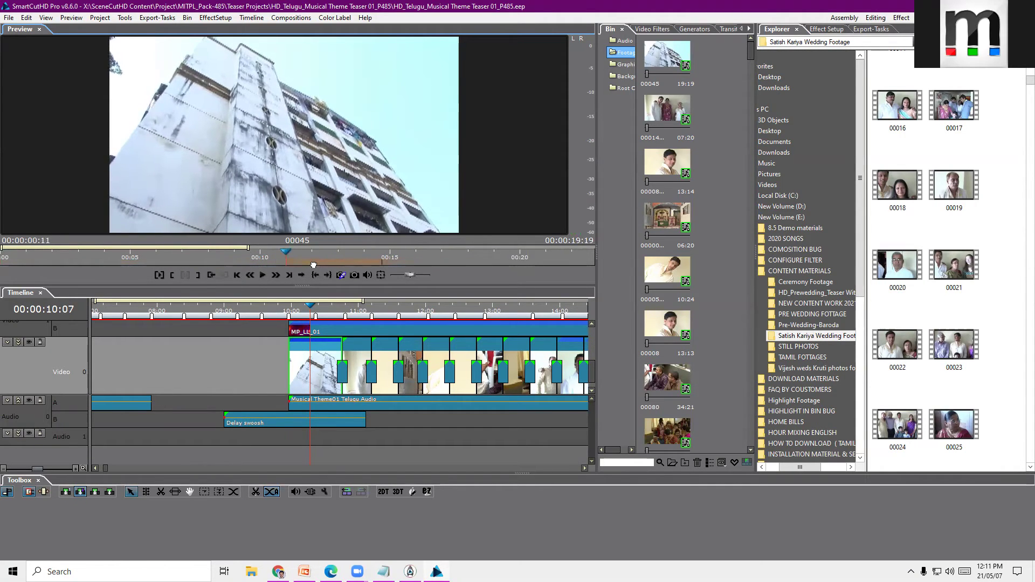
pyautogui.moveTo(248, 248); pyautogui.dragTo(372, 232)
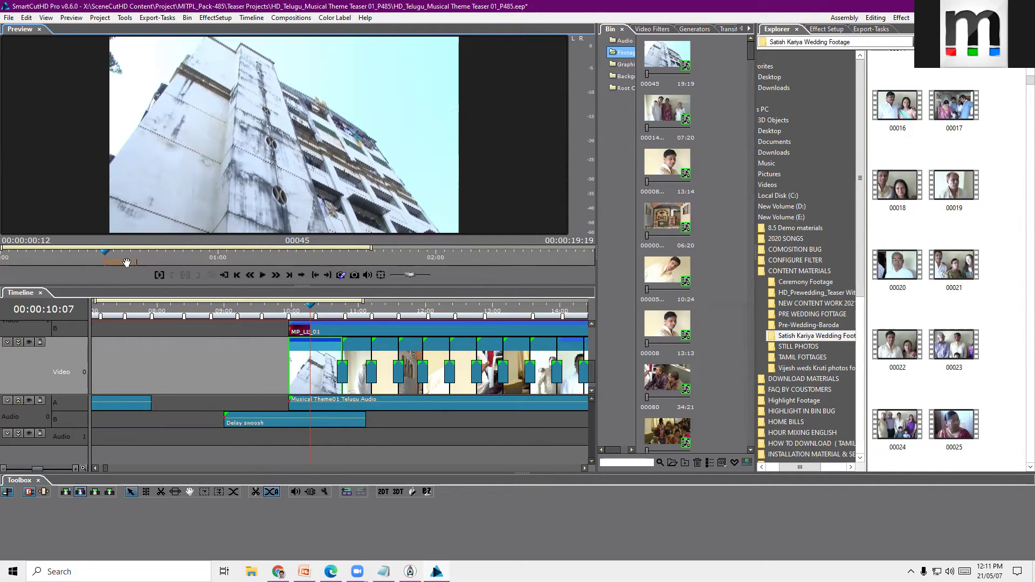
pyautogui.moveTo(125, 263); pyautogui.dragTo(527, 261)
# Zoom out to sixteen seconds, scrub through the street footage, and return to the timeline at 10:12
pyautogui.moveTo(371, 247); pyautogui.dragTo(509, 246)
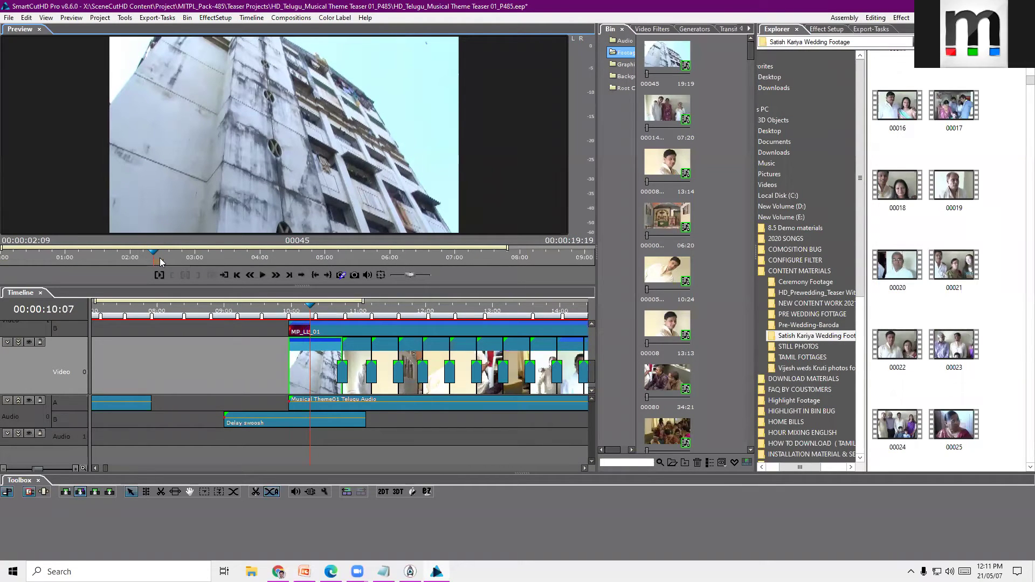
pyautogui.moveTo(156, 259); pyautogui.dragTo(531, 258)
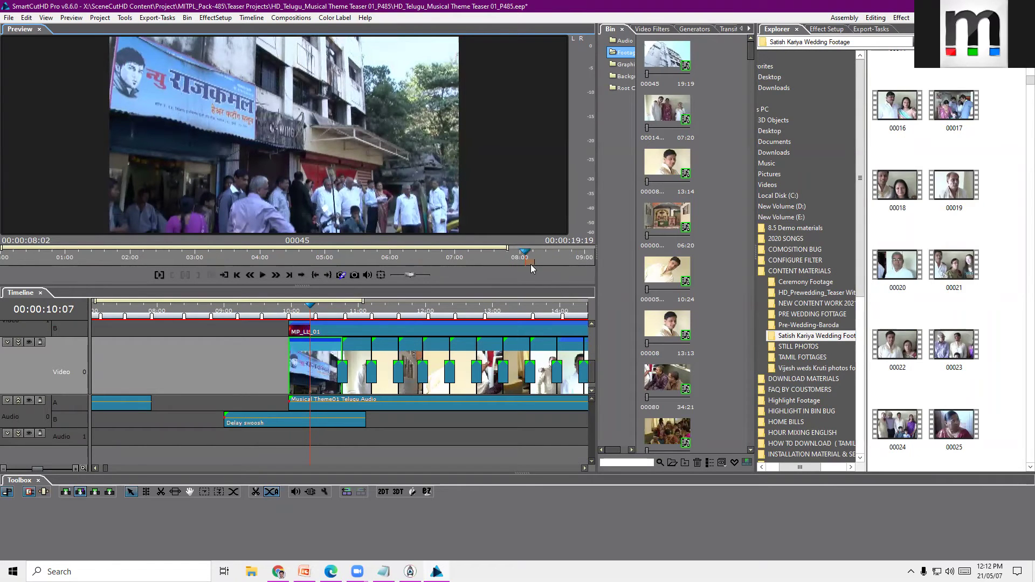
pyautogui.moveTo(506, 248); pyautogui.dragTo(579, 245)
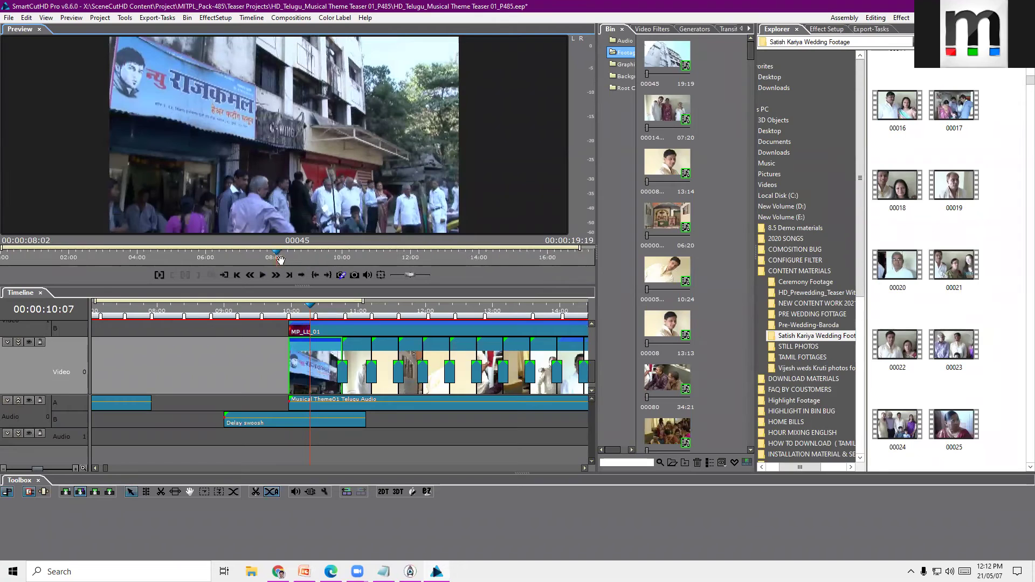
pyautogui.moveTo(280, 260); pyautogui.dragTo(578, 264)
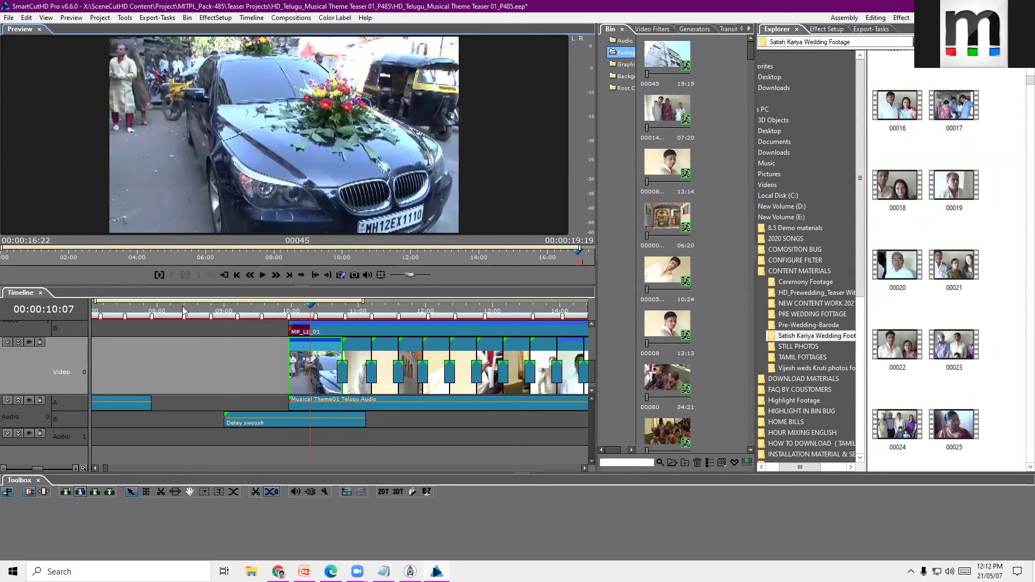
pyautogui.moveTo(310, 309); pyautogui.dragTo(323, 309)
pyautogui.moveTo(322, 306); pyautogui.dragTo(324, 306)
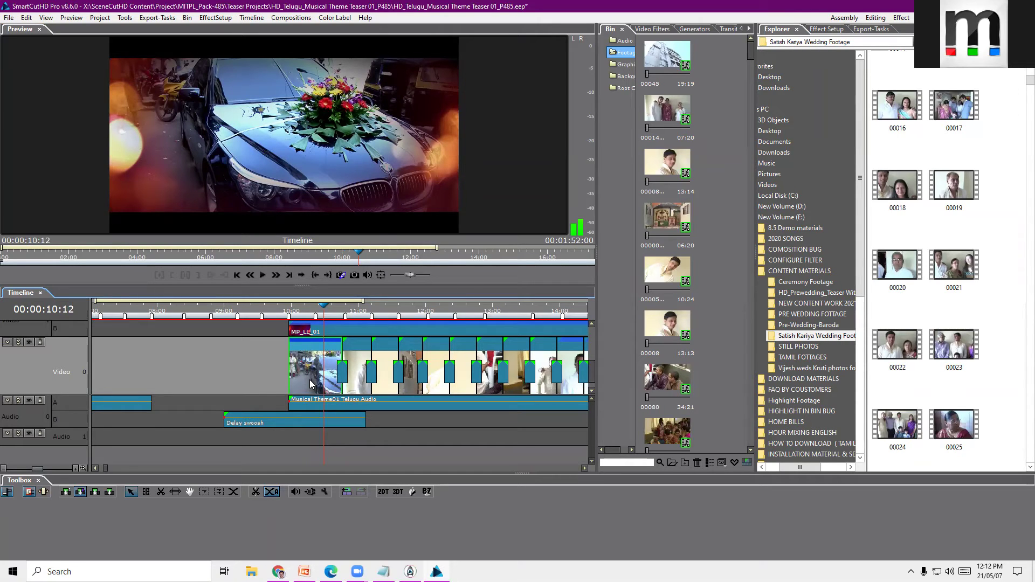
# Scrub the timeline from 11:10 to review the edit, then switch to the Editing workspace
pyautogui.click(385, 311)
pyautogui.moveTo(409, 301); pyautogui.dragTo(608, 303)
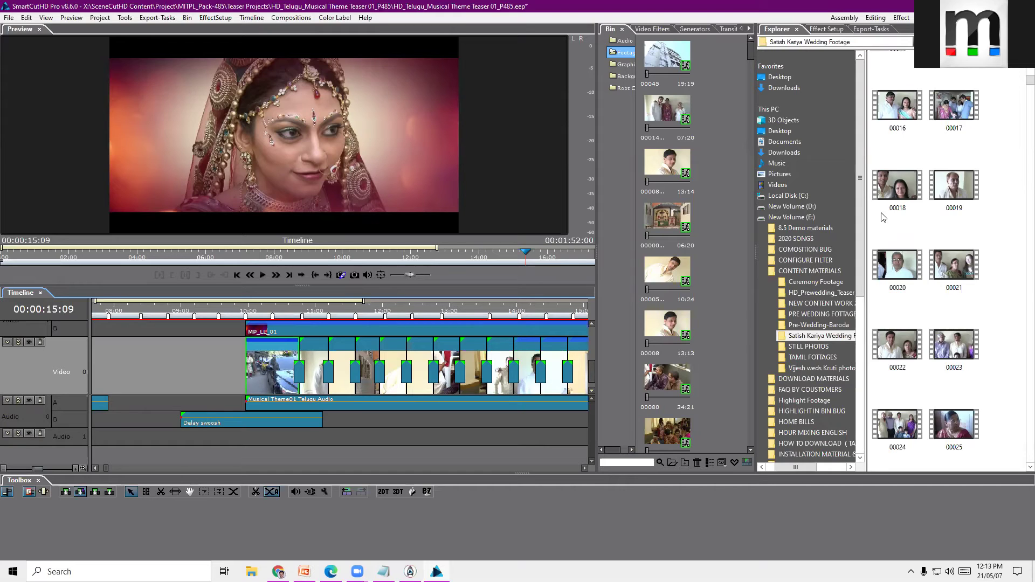
pyautogui.hscroll(-1, 817, 123)
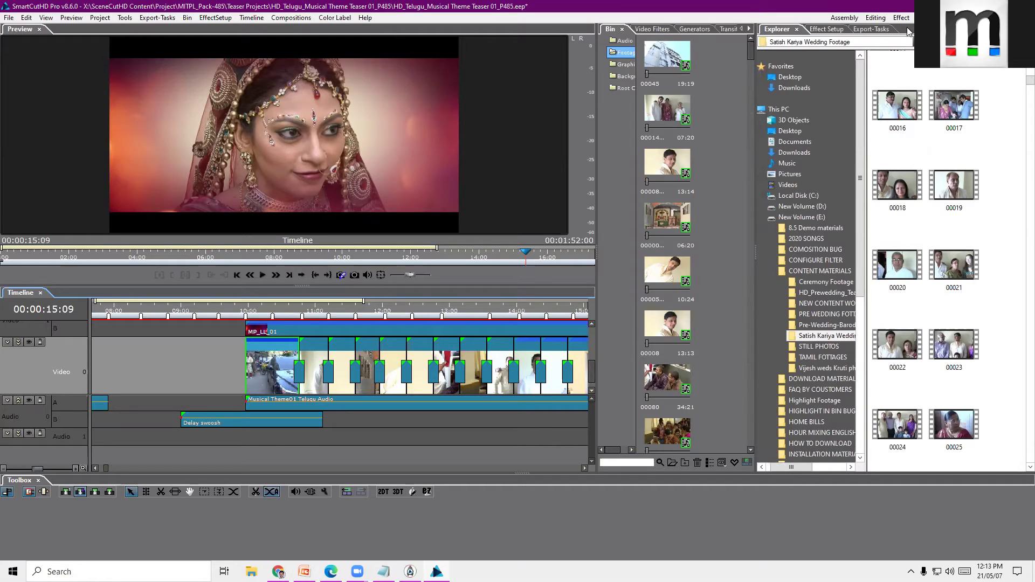
pyautogui.click(876, 18)
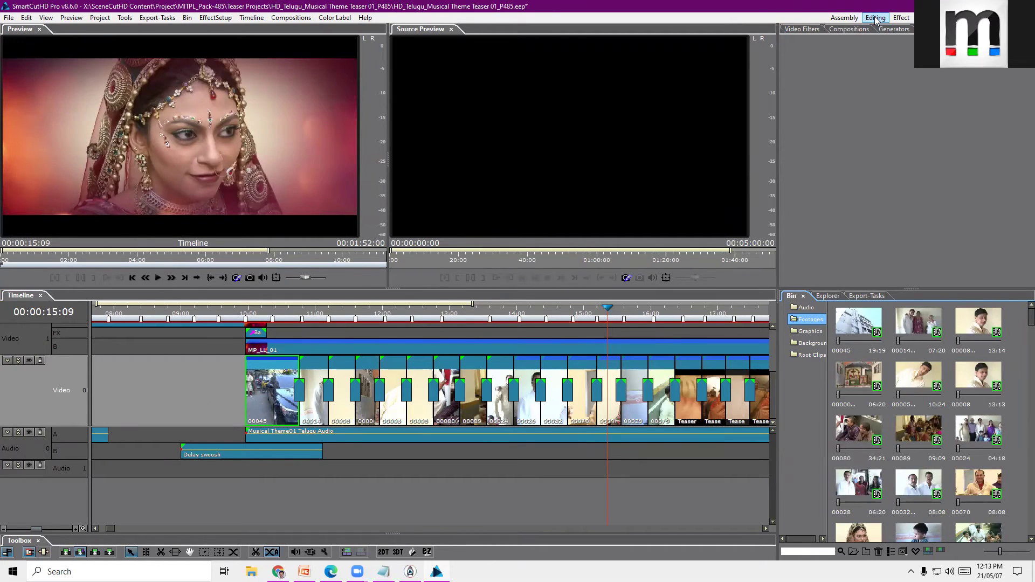
# Discard the teaser project's changes and create a new project named 'Balaji WORK'
pyautogui.click(374, 314)
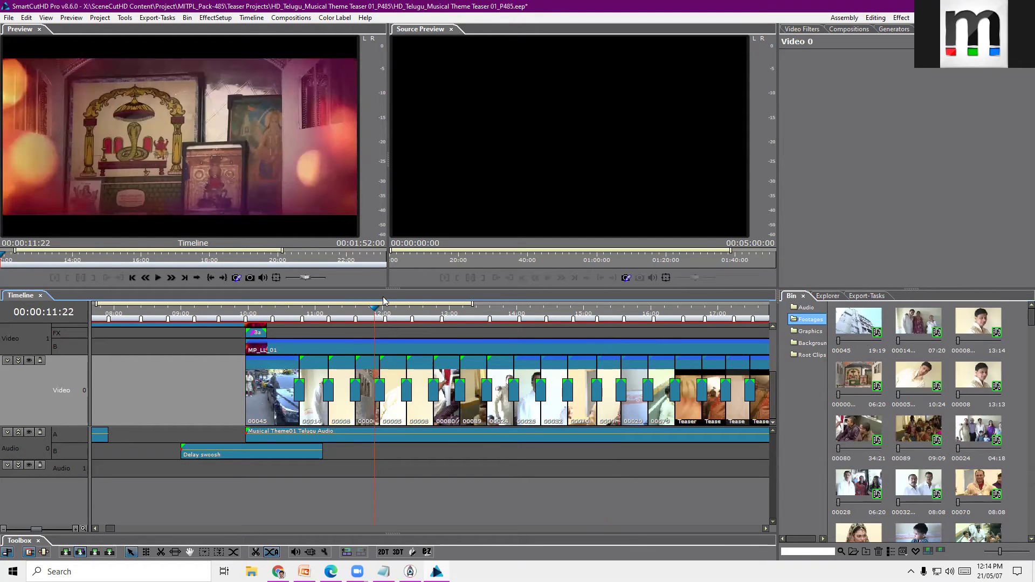
pyautogui.click(14, 18)
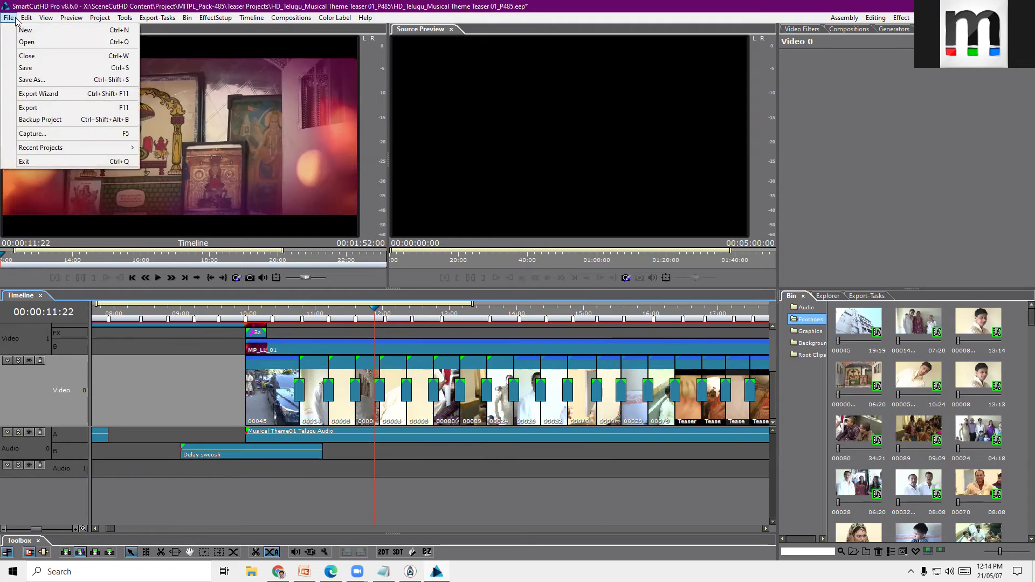
pyautogui.click(24, 42)
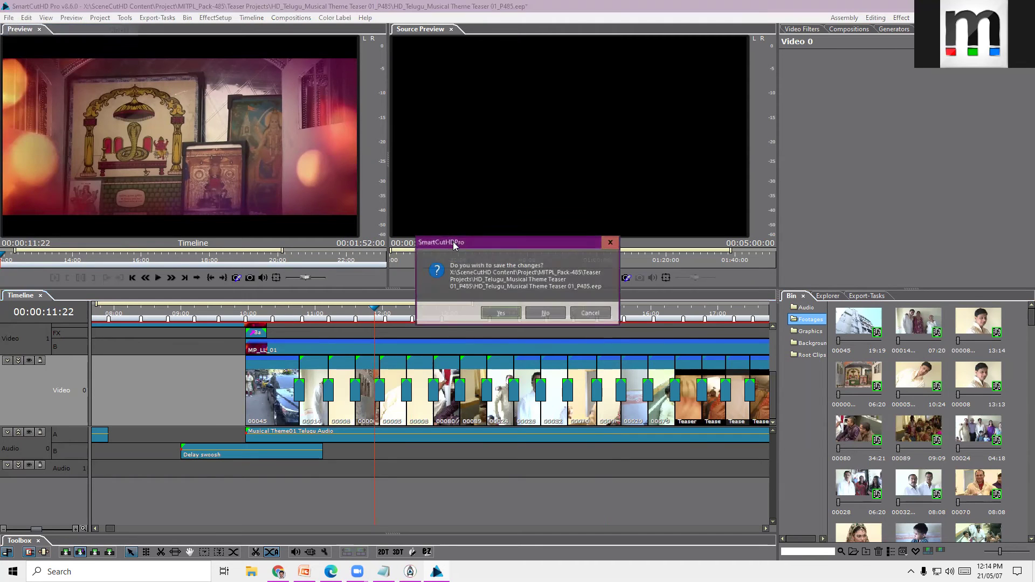
pyautogui.click(546, 313)
pyautogui.click(476, 431)
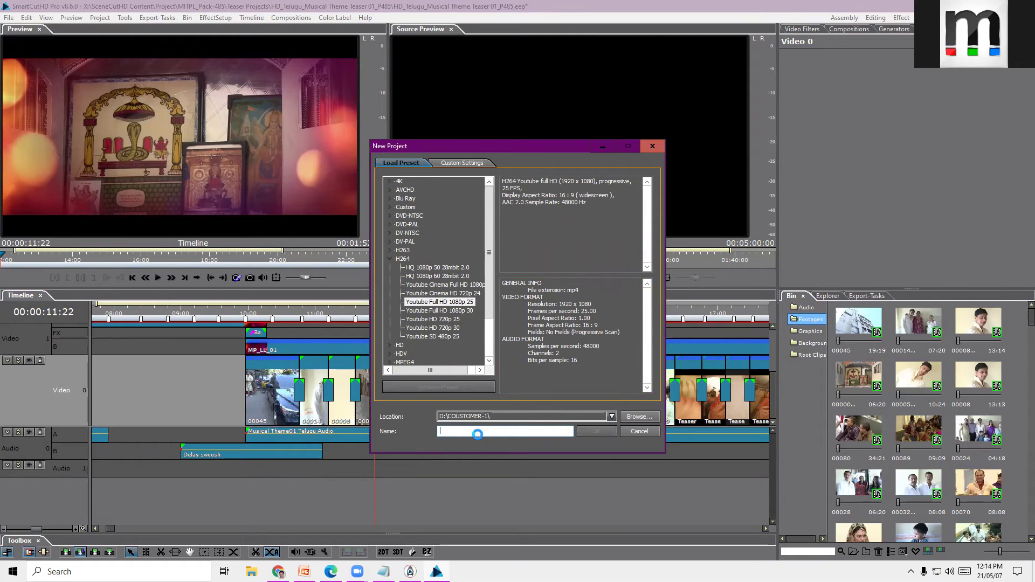
pyautogui.write('Balaji WORK')
pyautogui.click(600, 435)
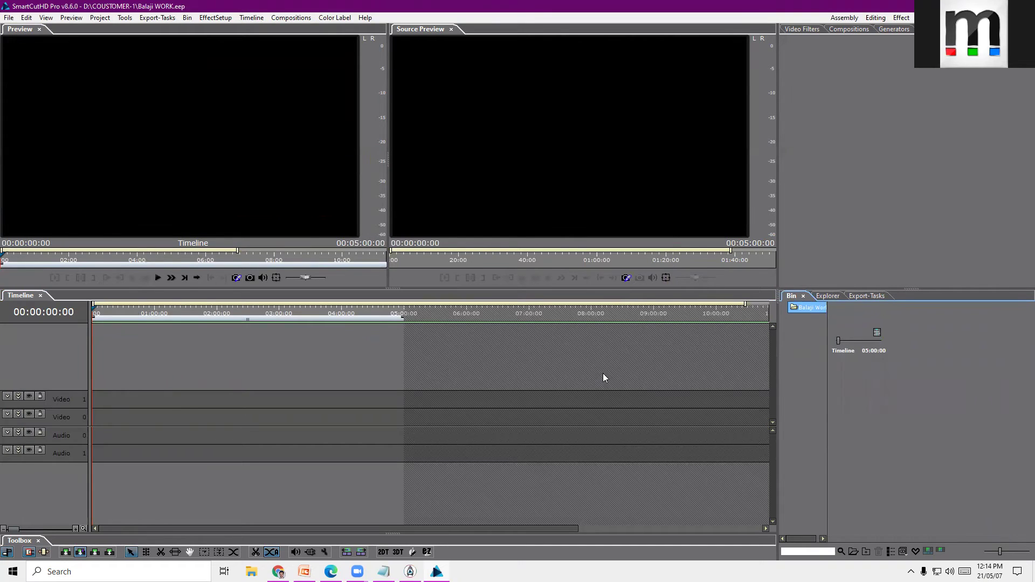
# Switch the workspace to the single-preview layout with the Bin centred
pyautogui.click(154, 120)
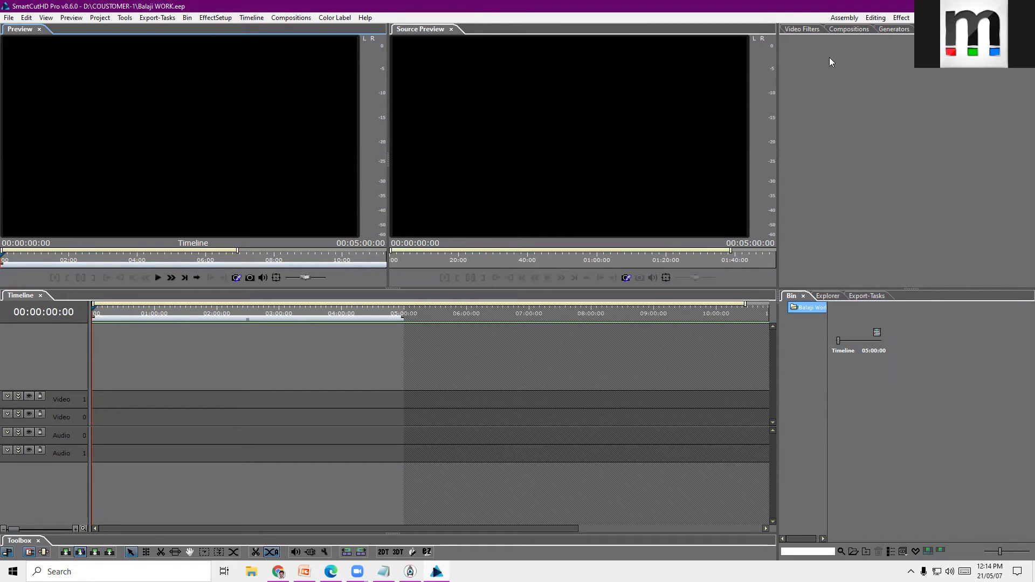
pyautogui.click(843, 116)
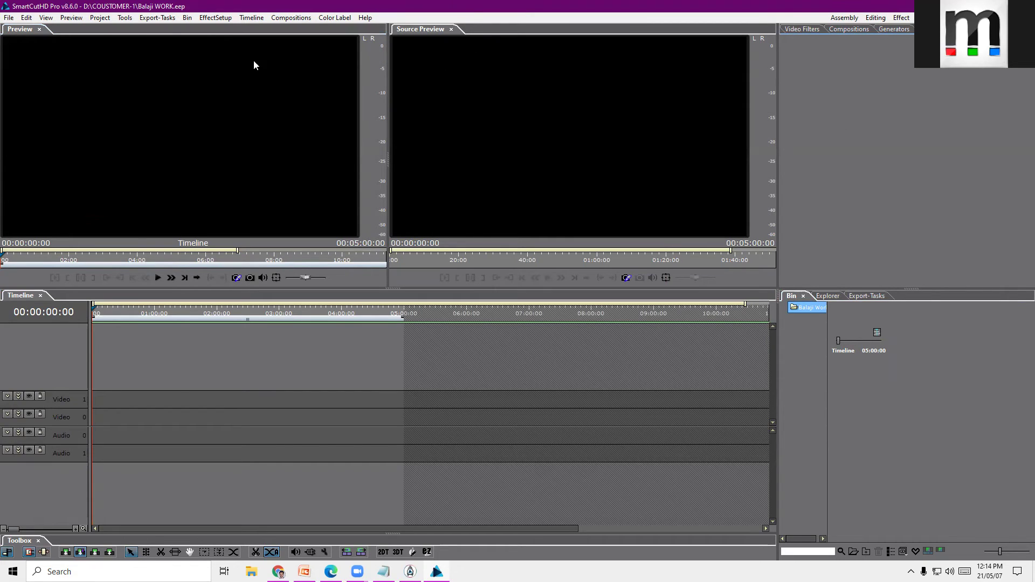
pyautogui.click(26, 17)
pyautogui.moveTo(48, 19)
pyautogui.click(112, 30)
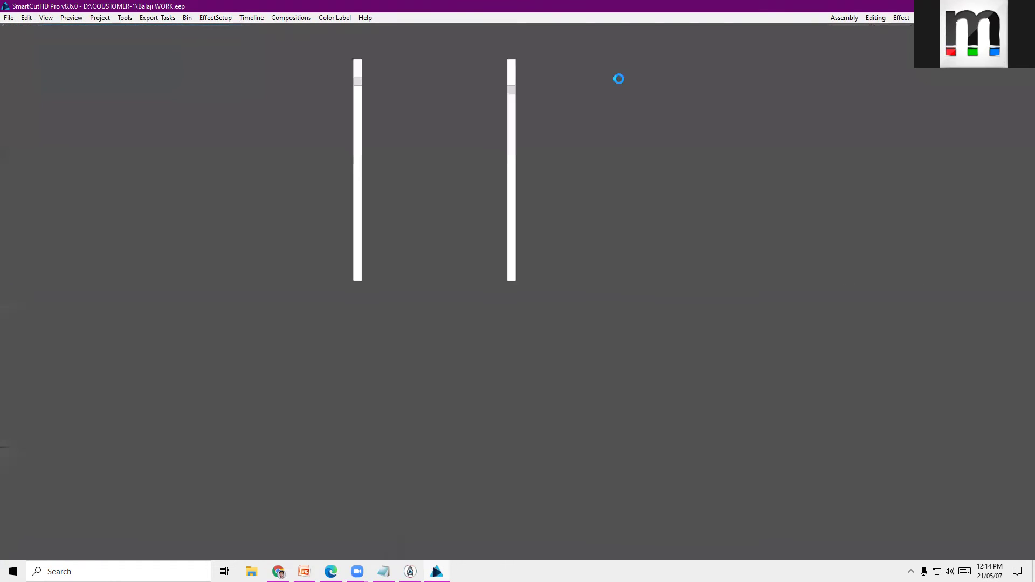
# Start importing a clip into the Bin, browsing New Volume (E:)
pyautogui.rightClick(537, 96)
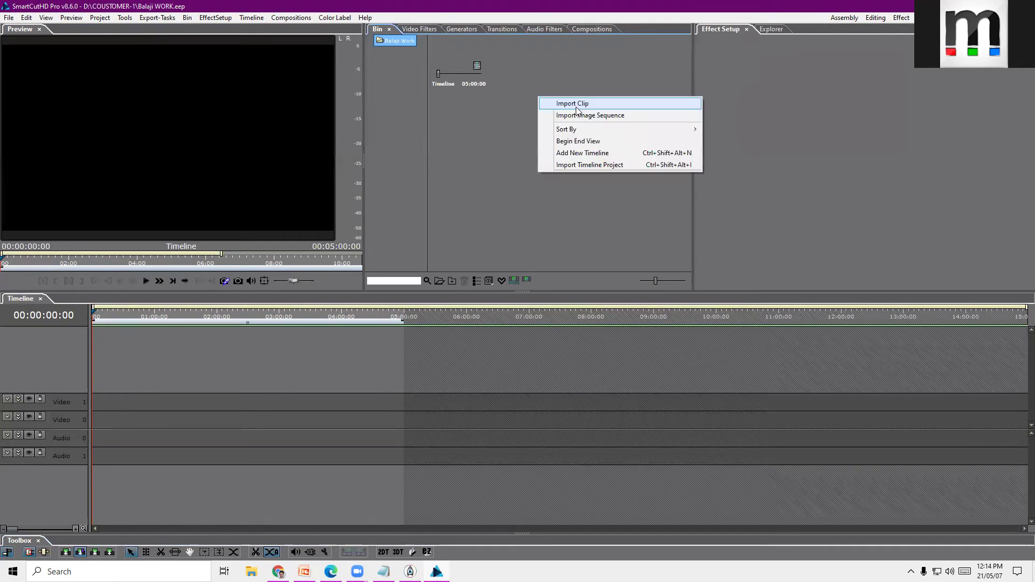
pyautogui.click(580, 111)
pyautogui.click(96, 292)
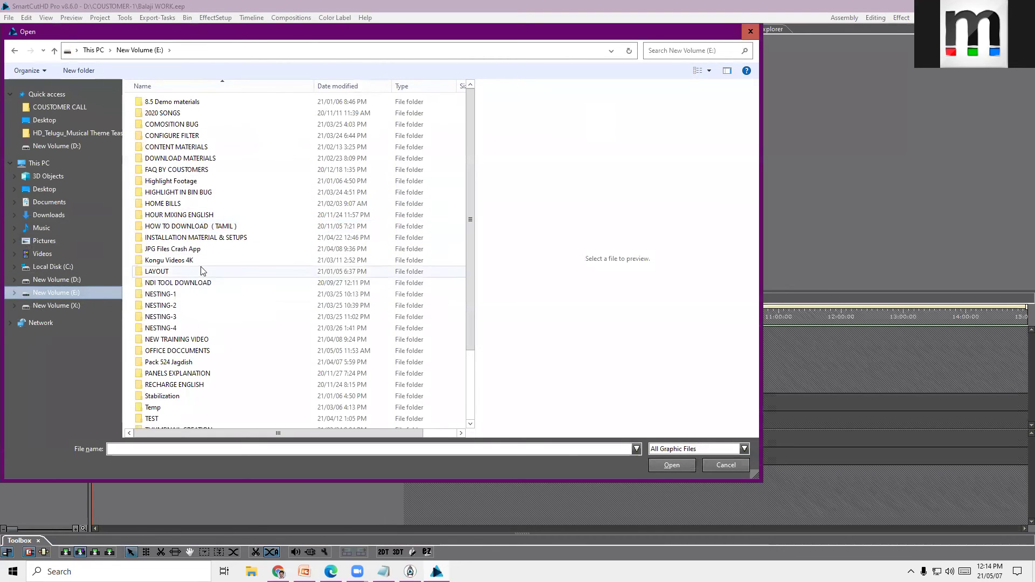
# Browse the 8.5 Demo materials and Highlight Footage folders in the import dialog
pyautogui.doubleClick(186, 101)
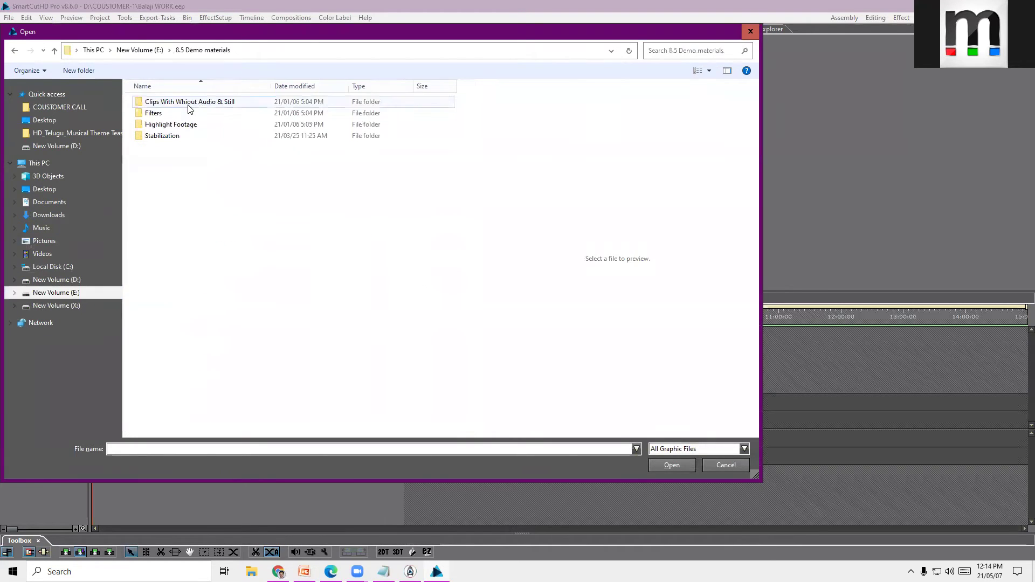
pyautogui.doubleClick(165, 102)
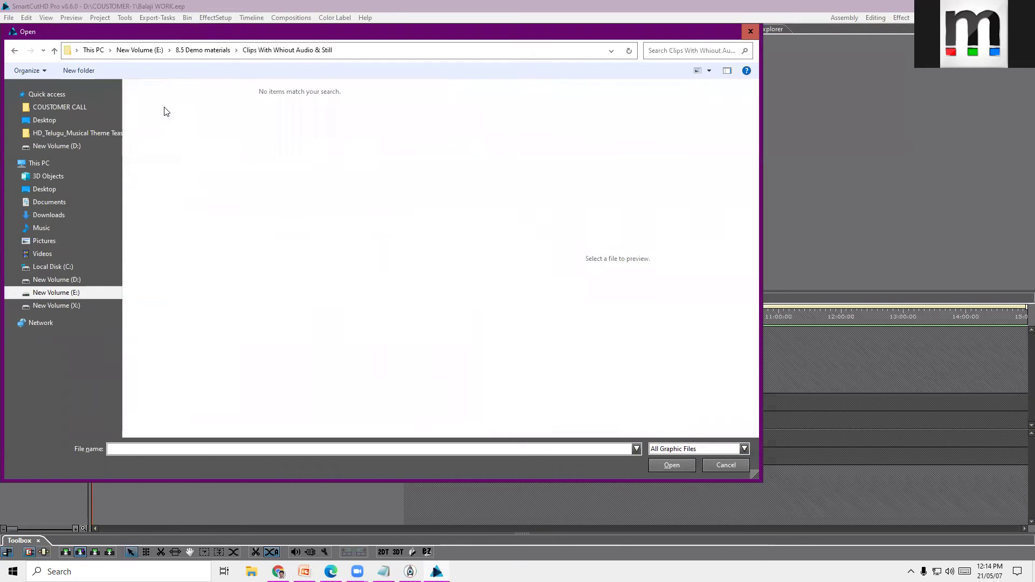
pyautogui.press('BackSpace')
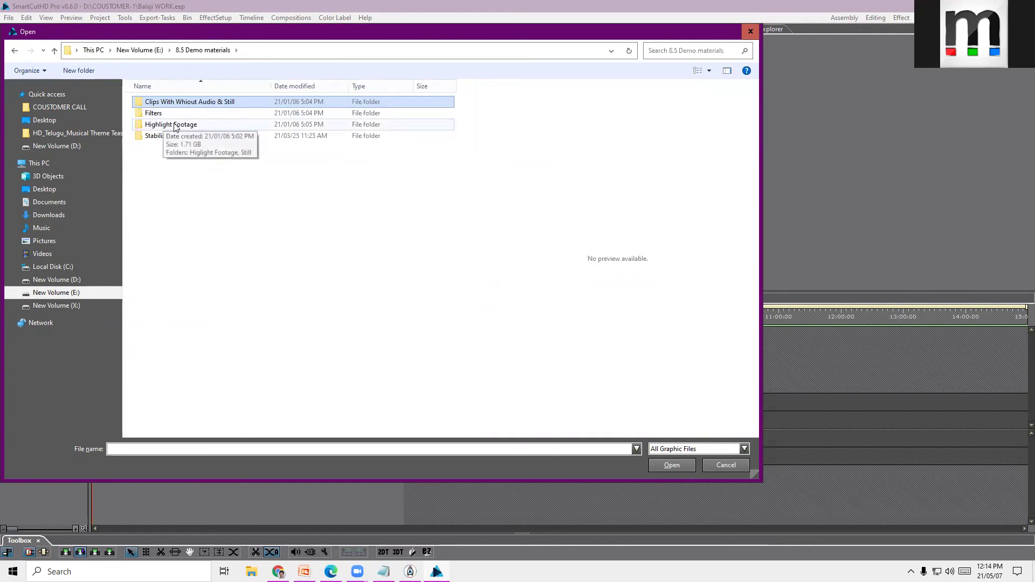
pyautogui.doubleClick(162, 125)
pyautogui.doubleClick(180, 103)
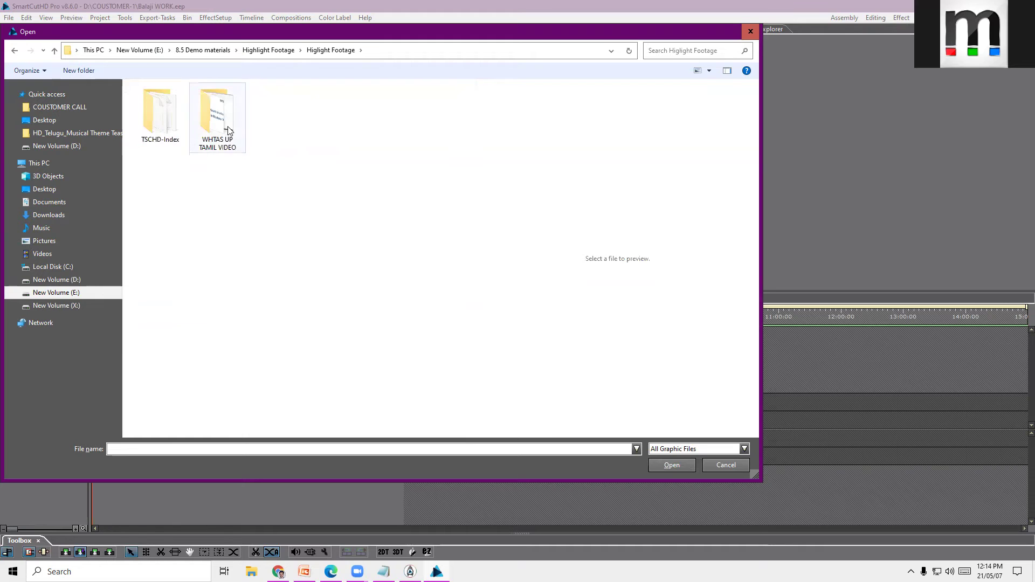
pyautogui.press('BackSpace')
pyautogui.press('BackSpace')
pyautogui.press('BackSpace')
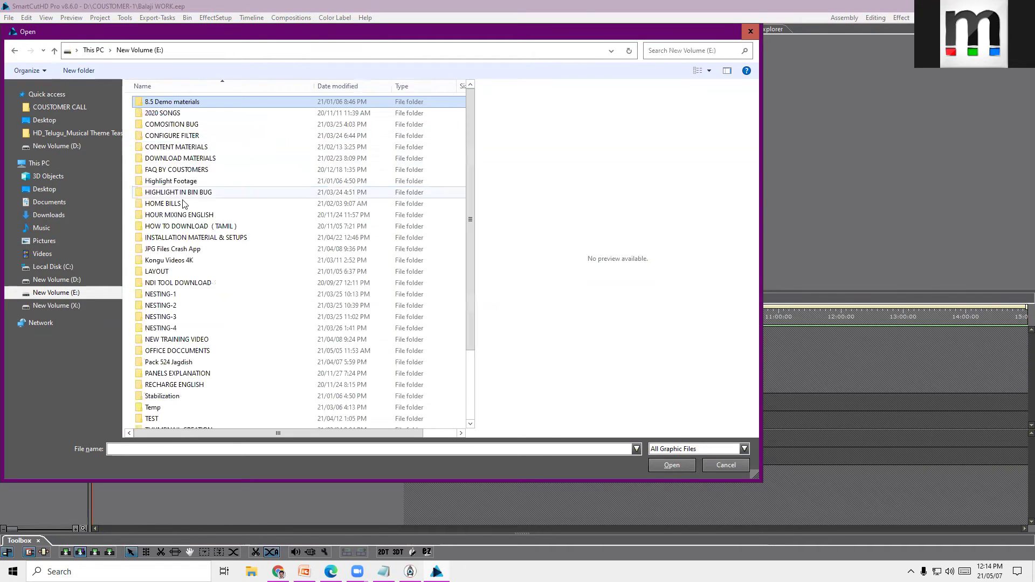
# Navigate to E:\CONTENT MATERIALS\Pre-Wedding-Baroda, check file types, then cancel the import
pyautogui.click(70, 305)
pyautogui.press('Up')
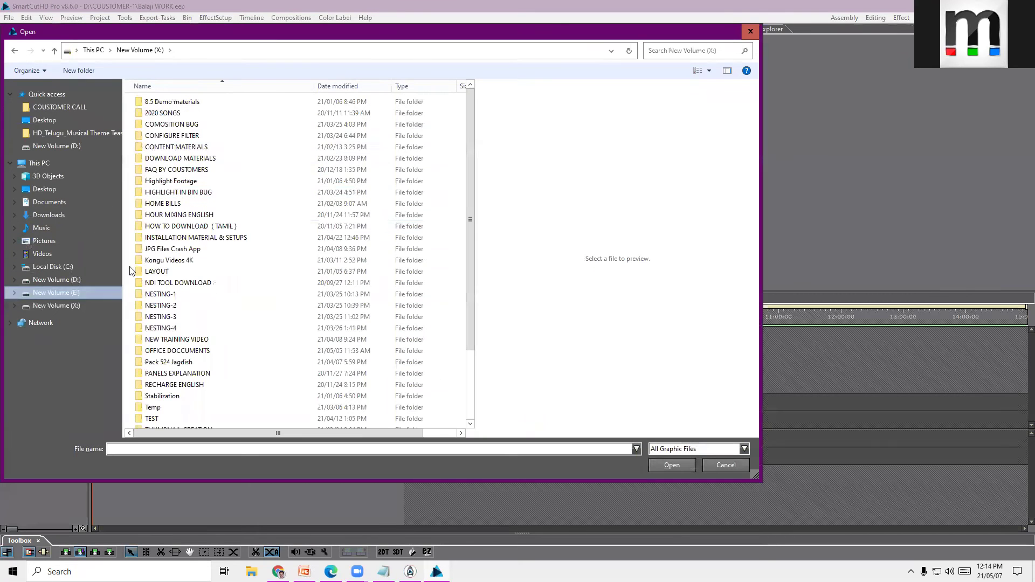
pyautogui.doubleClick(191, 146)
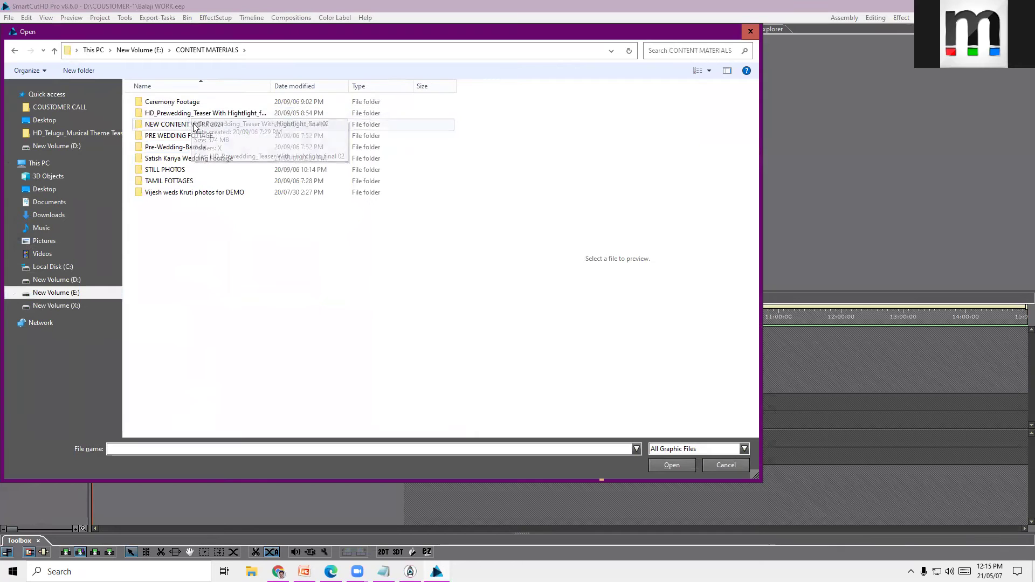
pyautogui.doubleClick(193, 149)
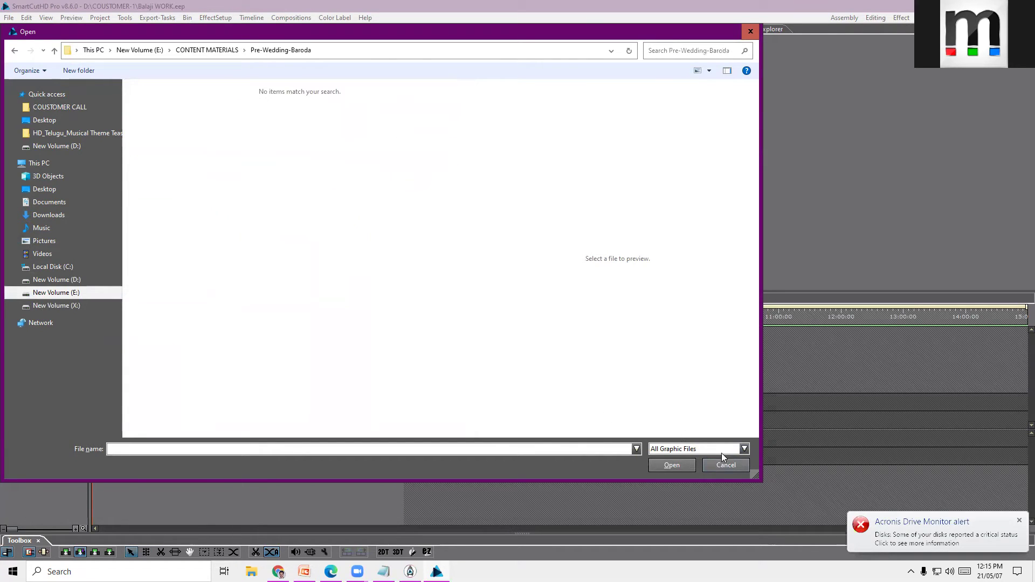
pyautogui.click(744, 449)
pyautogui.click(688, 462)
pyautogui.click(734, 467)
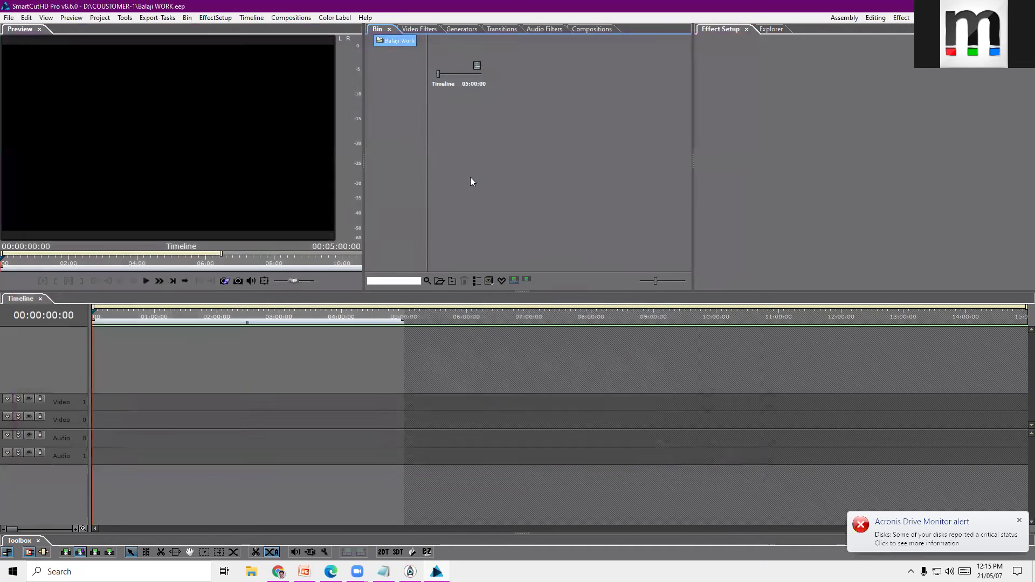
# Import wedding clips 00136–00143 into the Bin and drop 00139 at the timeline start
pyautogui.rightClick(467, 165)
pyautogui.click(542, 168)
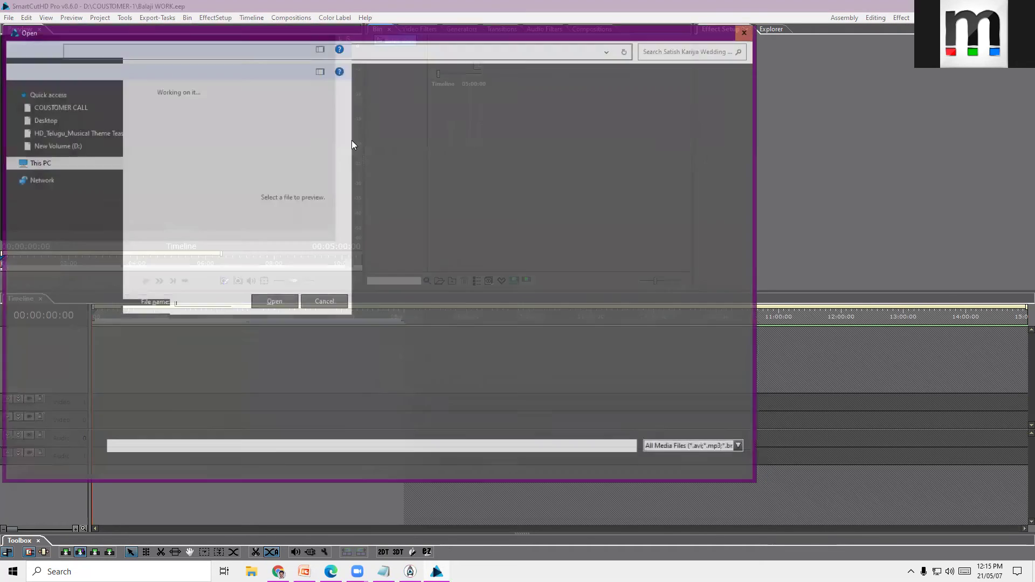
pyautogui.click(293, 213)
pyautogui.scroll(-6, 321, 175)
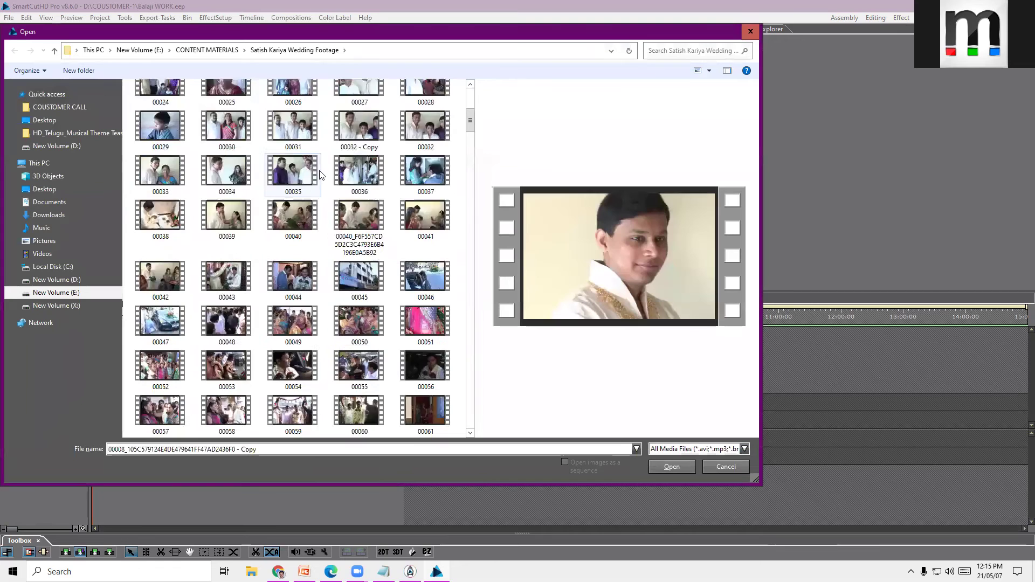
pyautogui.scroll(-10, 321, 175)
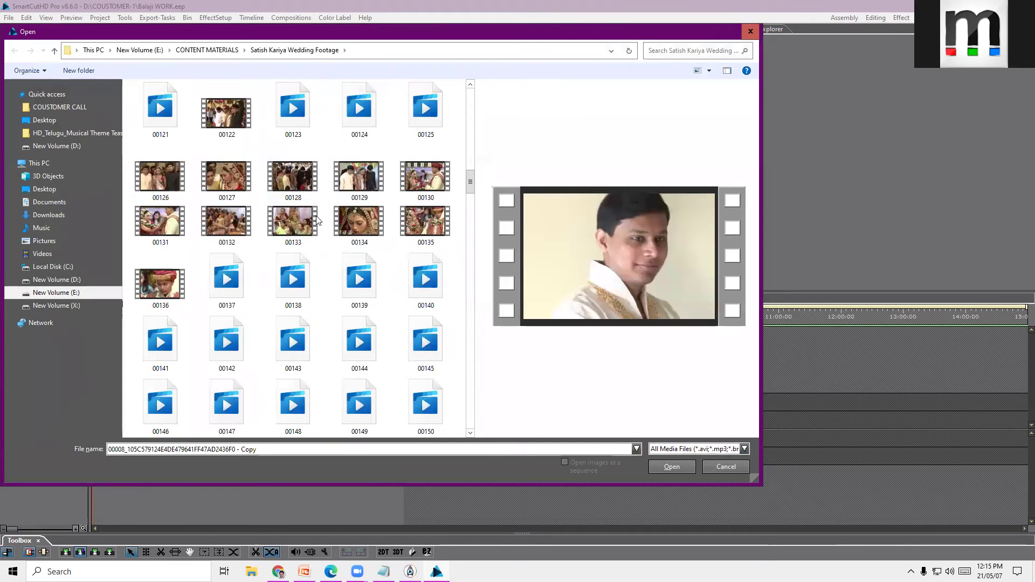
pyautogui.scroll(-2, 285, 233)
pyautogui.click(162, 159)
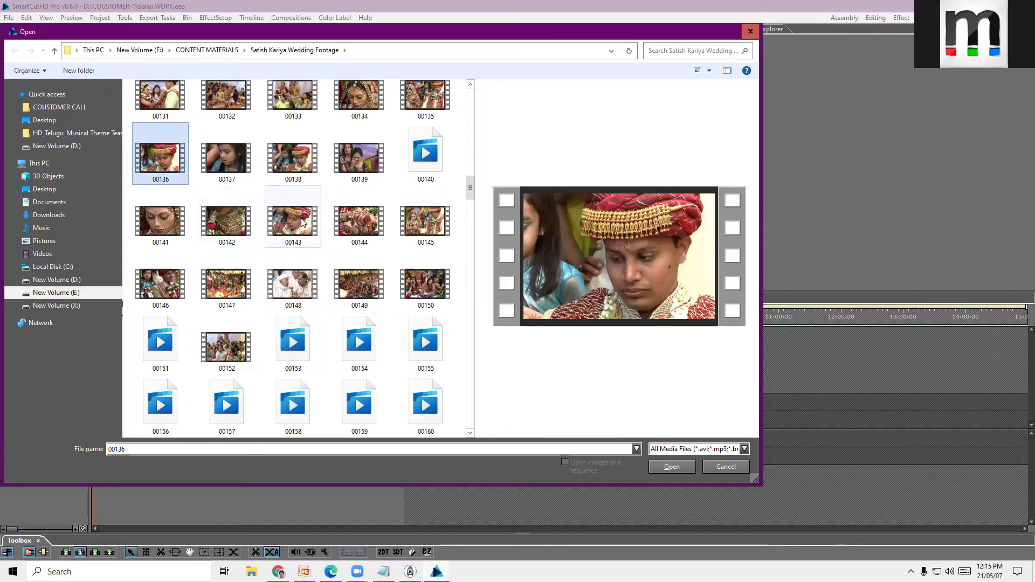
pyautogui.keyDown('shift'); pyautogui.click(302, 221); pyautogui.keyUp('shift')
pyautogui.click(672, 467)
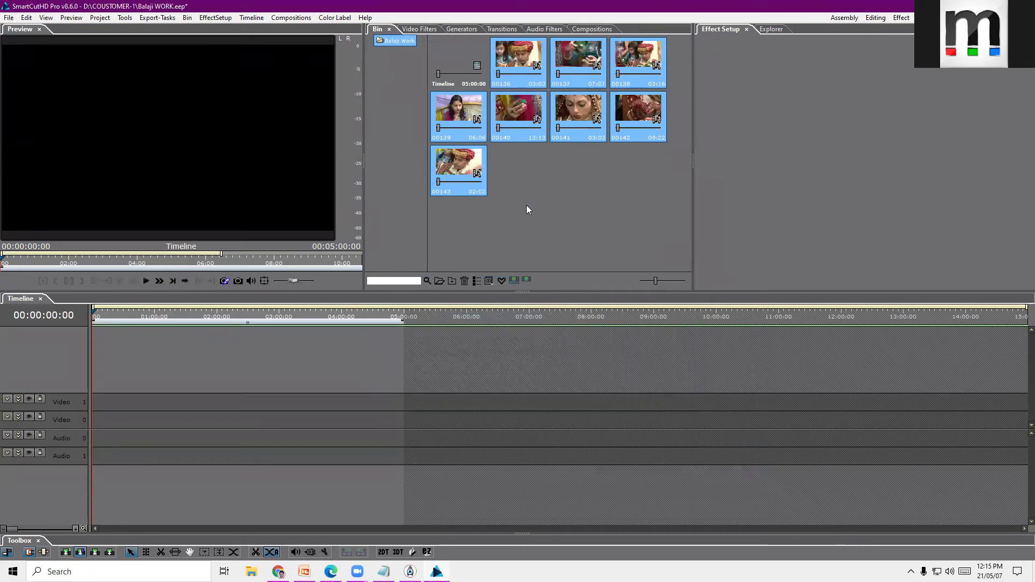
pyautogui.click(454, 117)
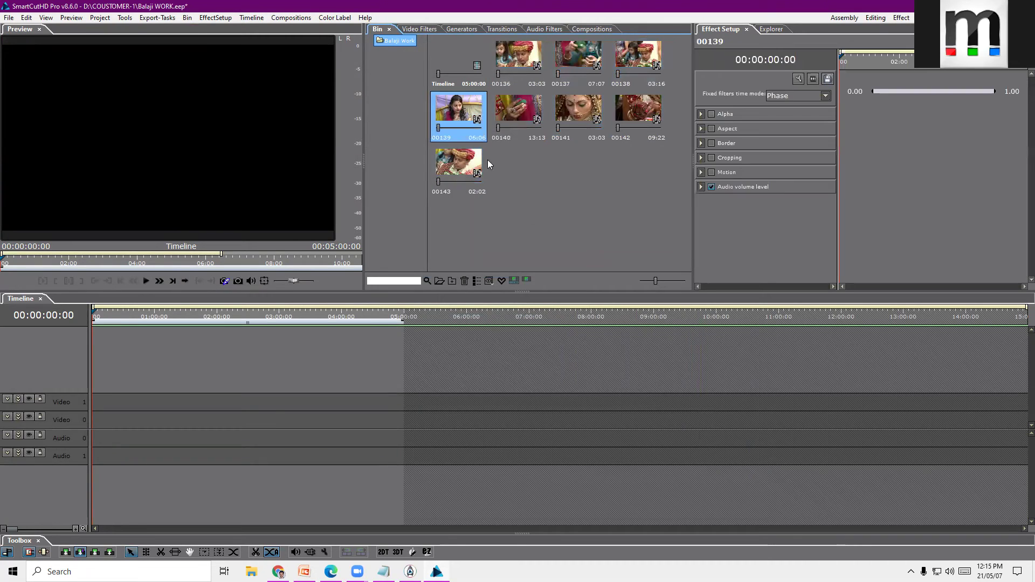
pyautogui.moveTo(453, 122); pyautogui.dragTo(96, 421)
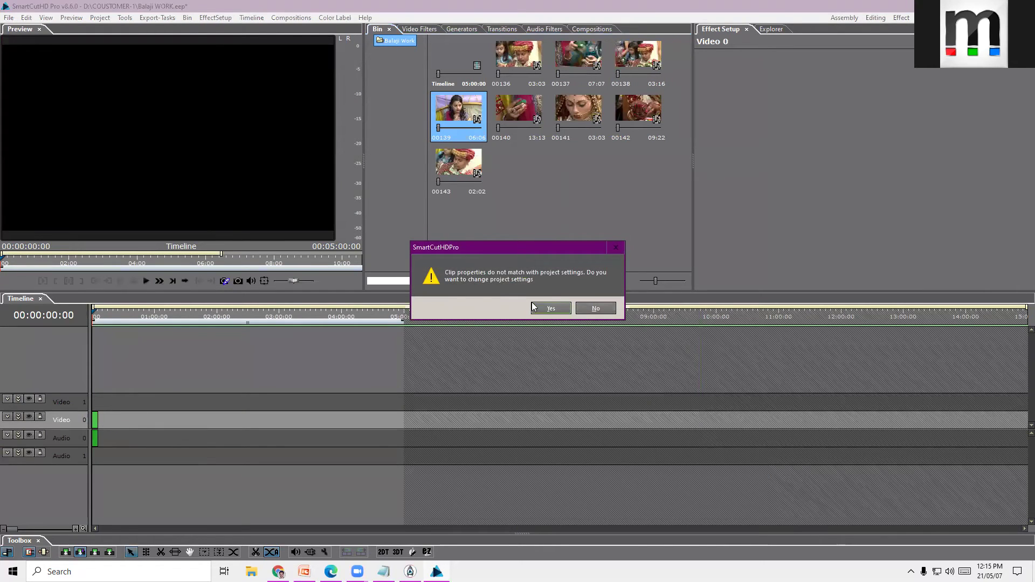
# Match project settings to clip 00139, scrub the playhead to 01:17, and show the Editing layout
pyautogui.click(549, 308)
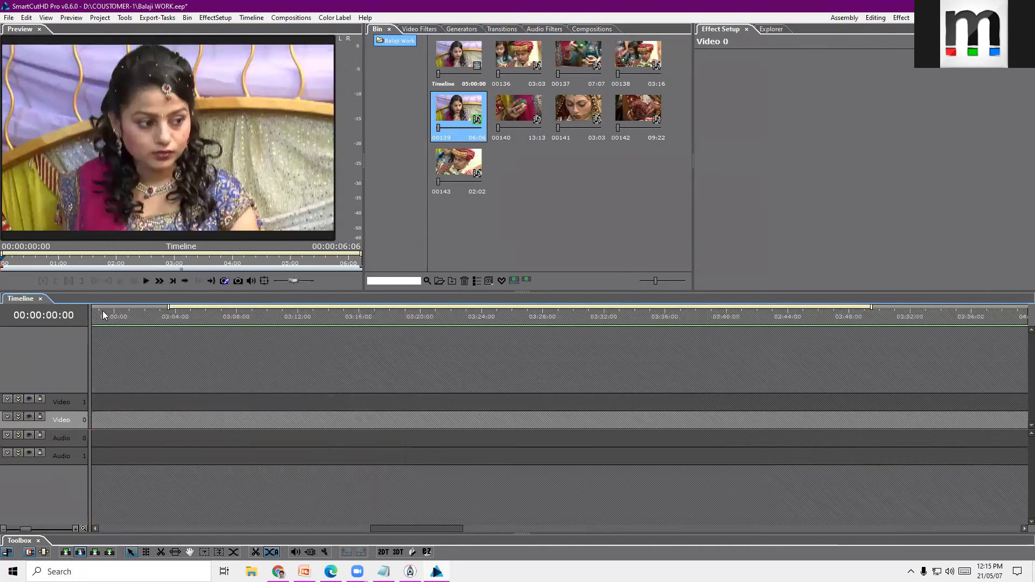
pyautogui.moveTo(419, 530); pyautogui.dragTo(103, 532)
pyautogui.click(145, 311)
pyautogui.moveTo(146, 311); pyautogui.dragTo(157, 312)
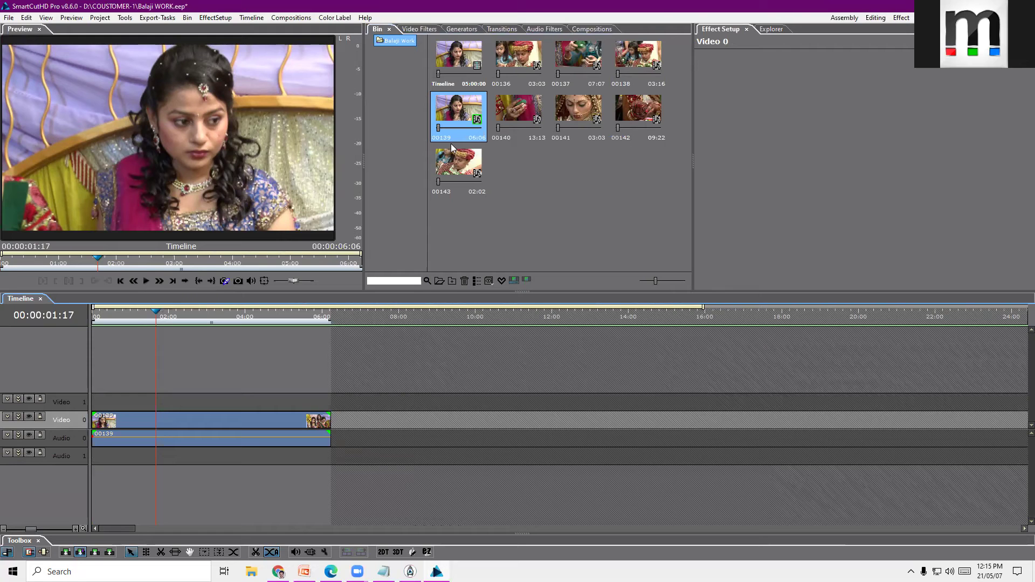
pyautogui.click(878, 18)
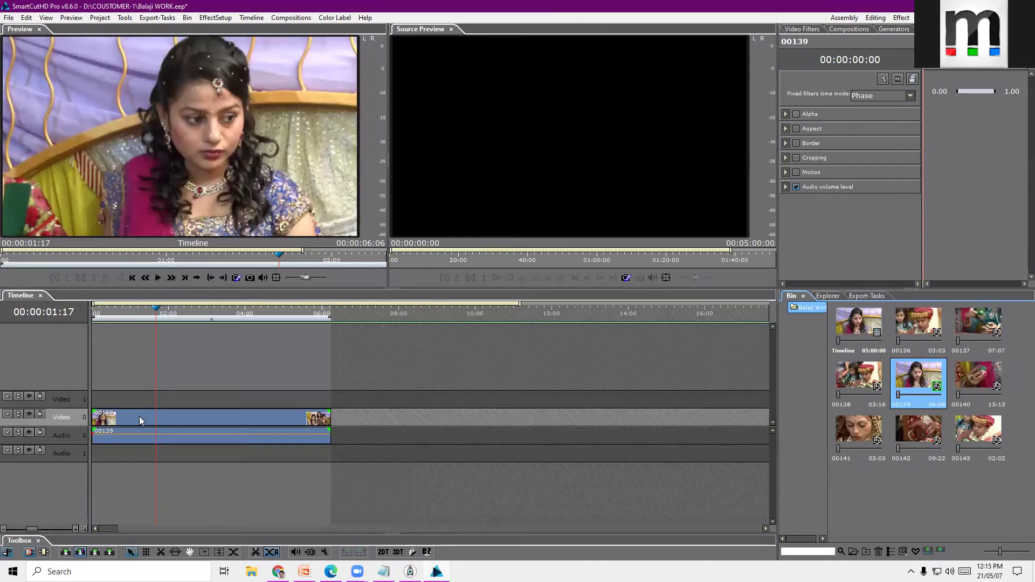
# Select clip 00139 on the timeline and look through the Editing layout and Transitions library
pyautogui.click(139, 416)
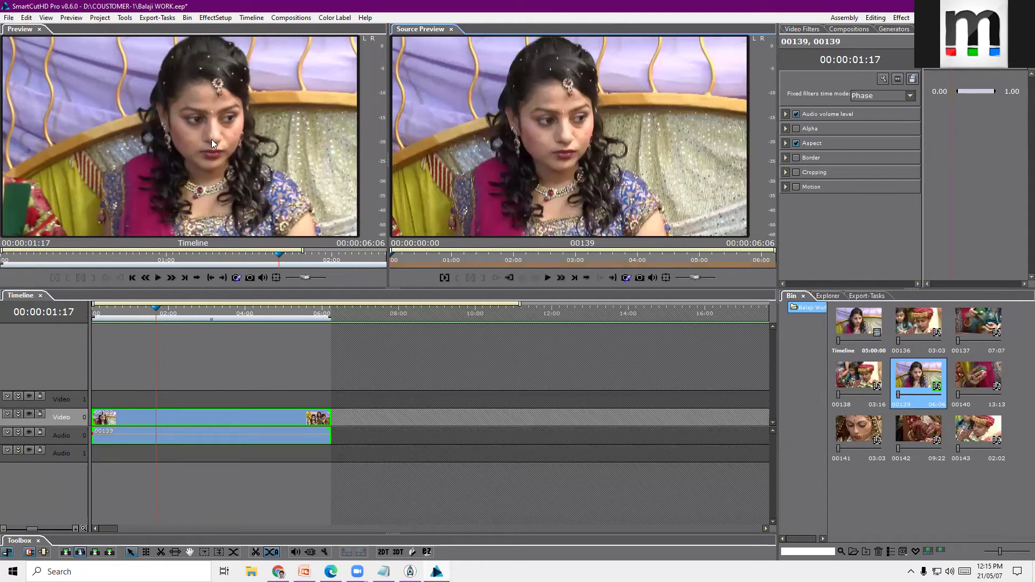
pyautogui.click(516, 111)
pyautogui.click(875, 18)
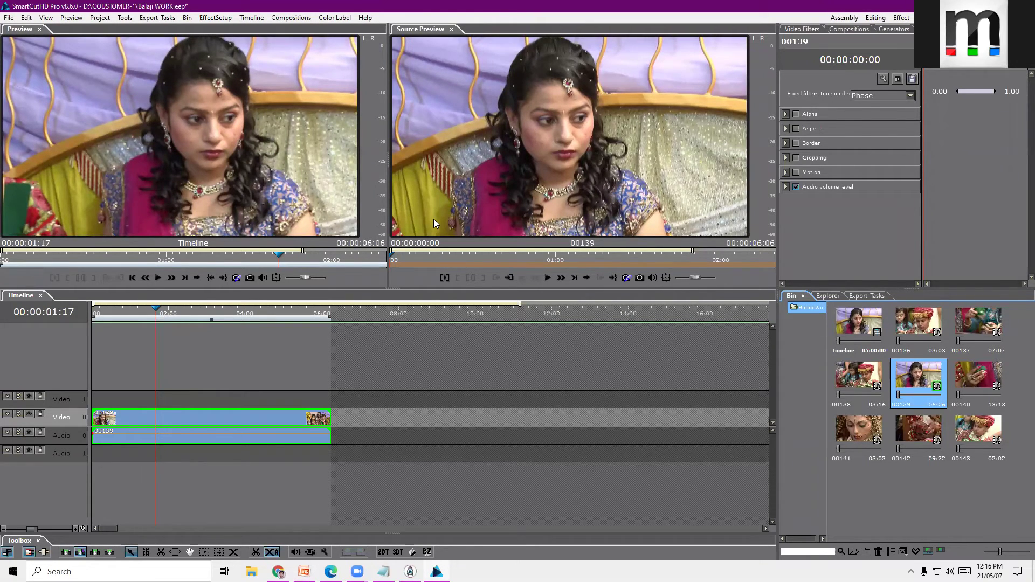
pyautogui.click(146, 195)
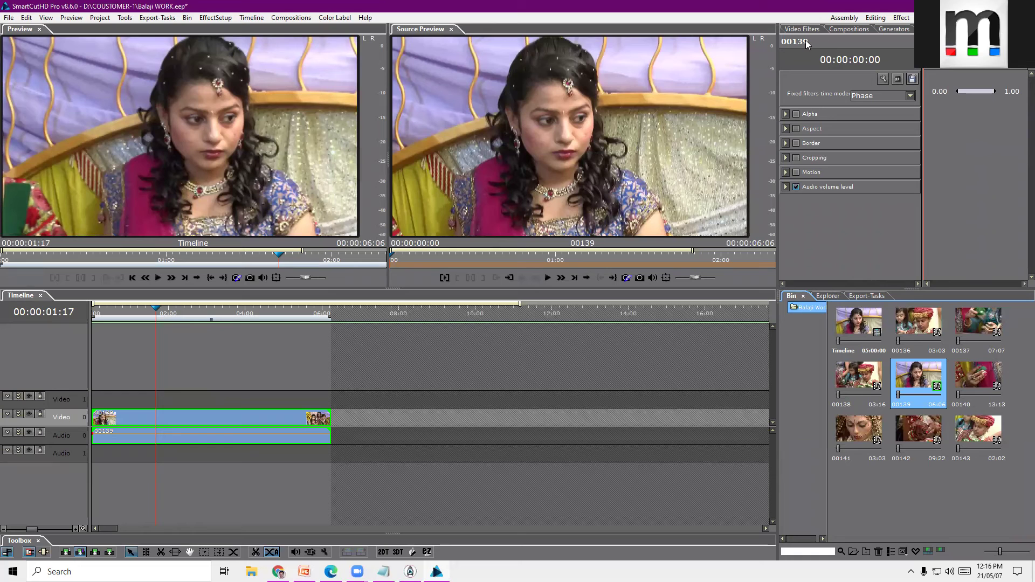
pyautogui.click(782, 32)
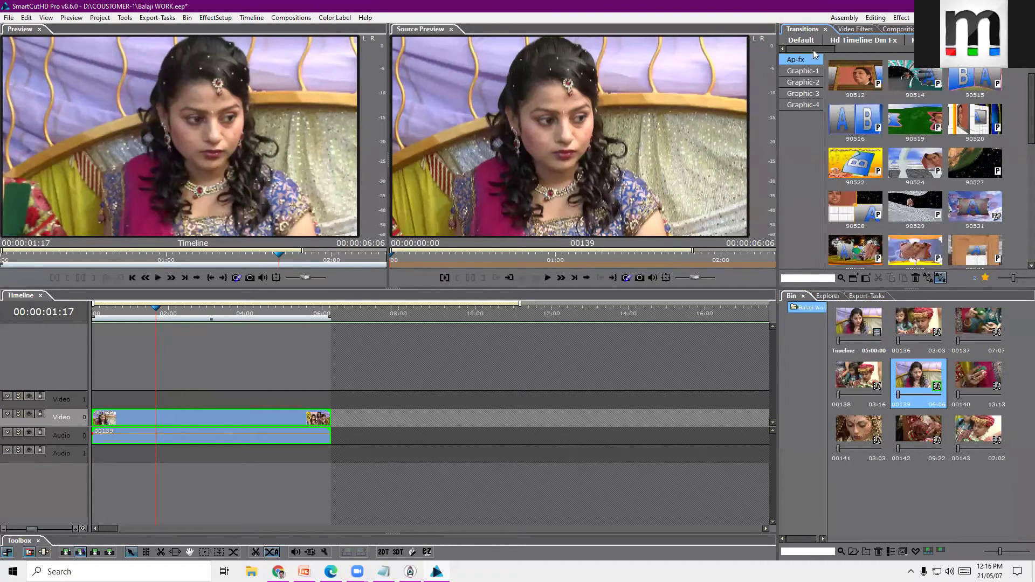
# Load the default single-preview workspace from the View menu
pyautogui.click(27, 18)
pyautogui.click(46, 18)
pyautogui.click(46, 17)
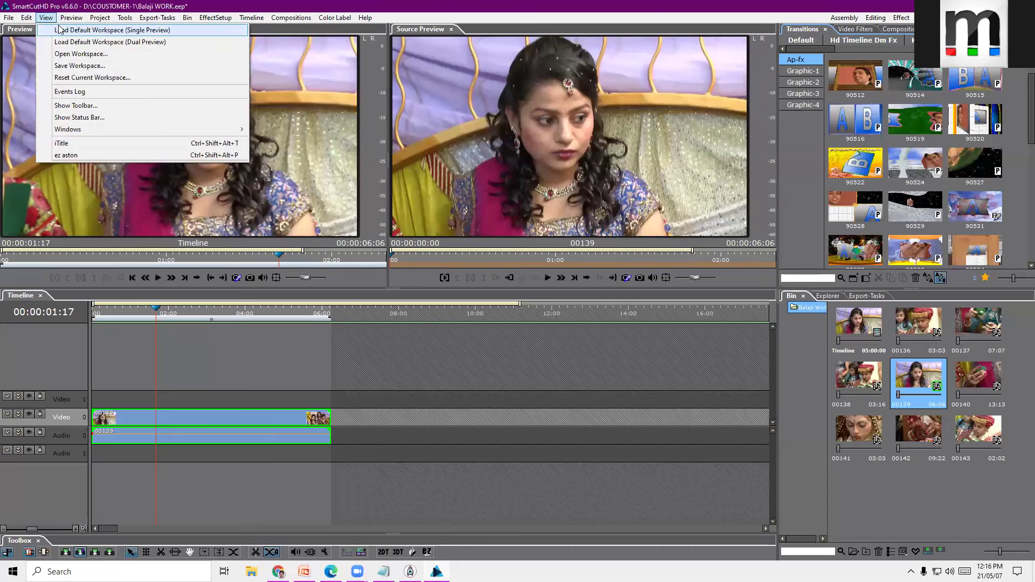
pyautogui.click(59, 29)
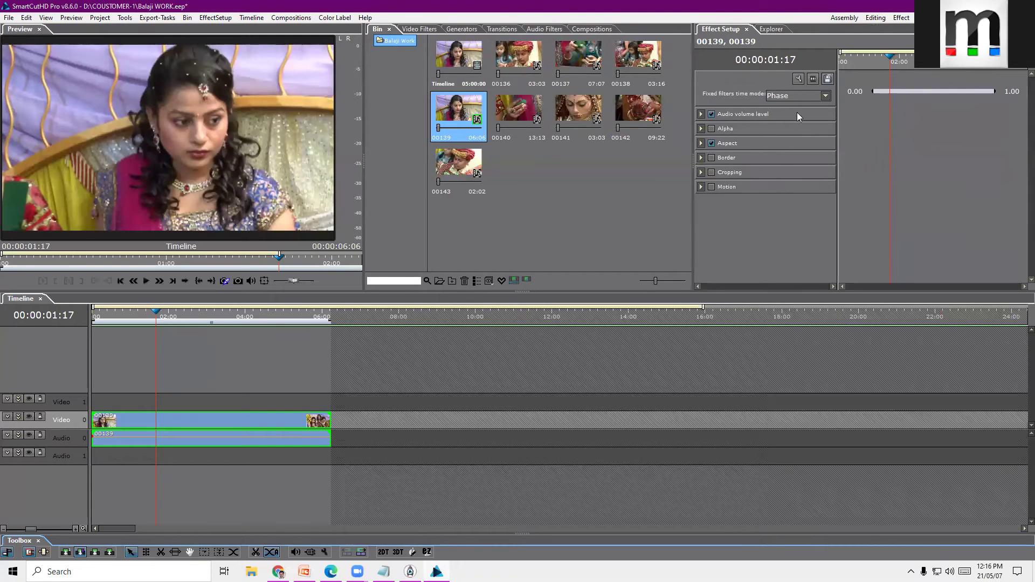
pyautogui.rightClick(540, 181)
# Start a clip import and select clips 1 (20)-13 through 1 (45)-40 in 02 Pre Wedding Clip_22
pyautogui.click(571, 187)
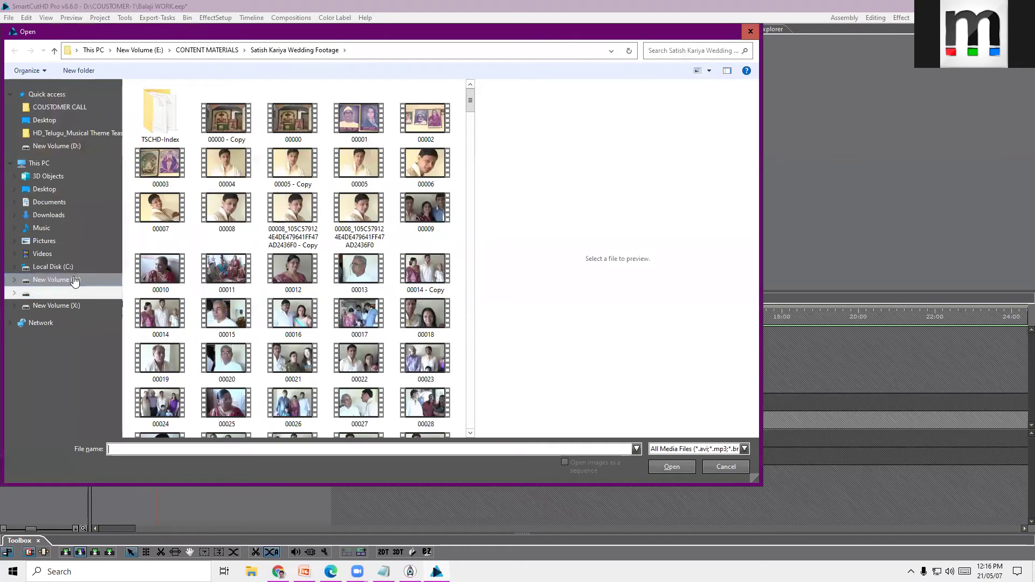
pyautogui.click(75, 281)
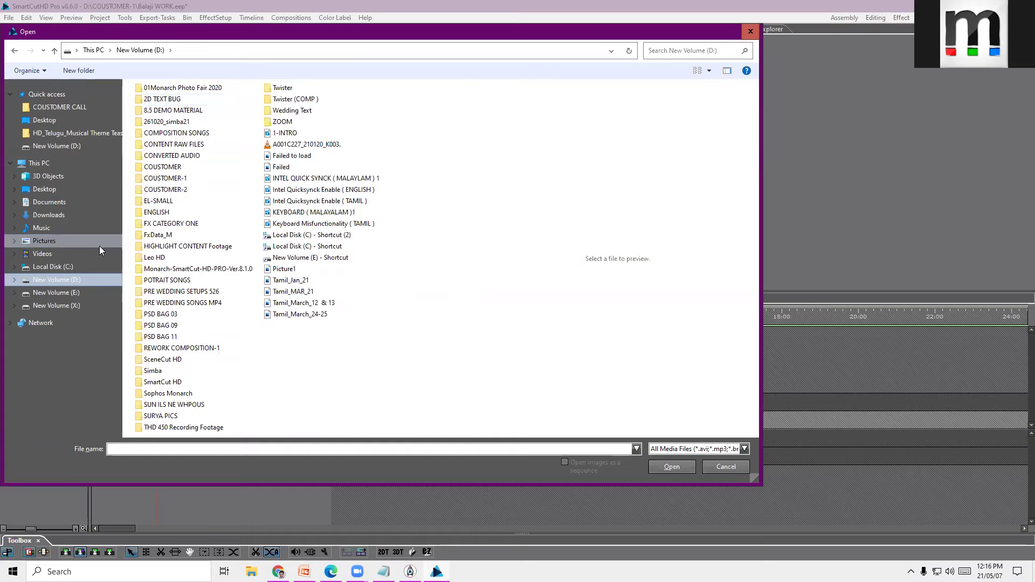
pyautogui.doubleClick(178, 88)
pyautogui.doubleClick(173, 101)
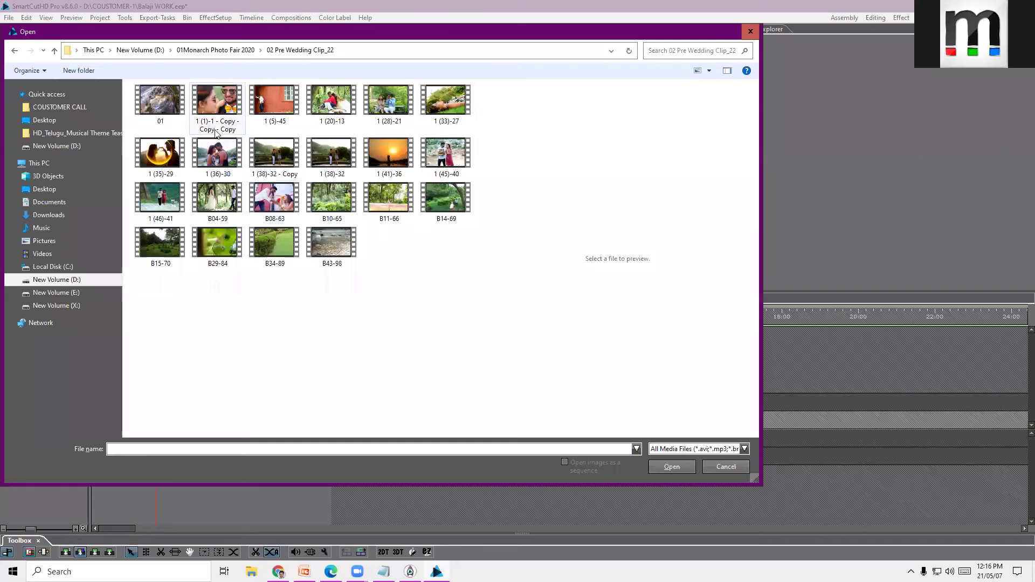
pyautogui.click(321, 109)
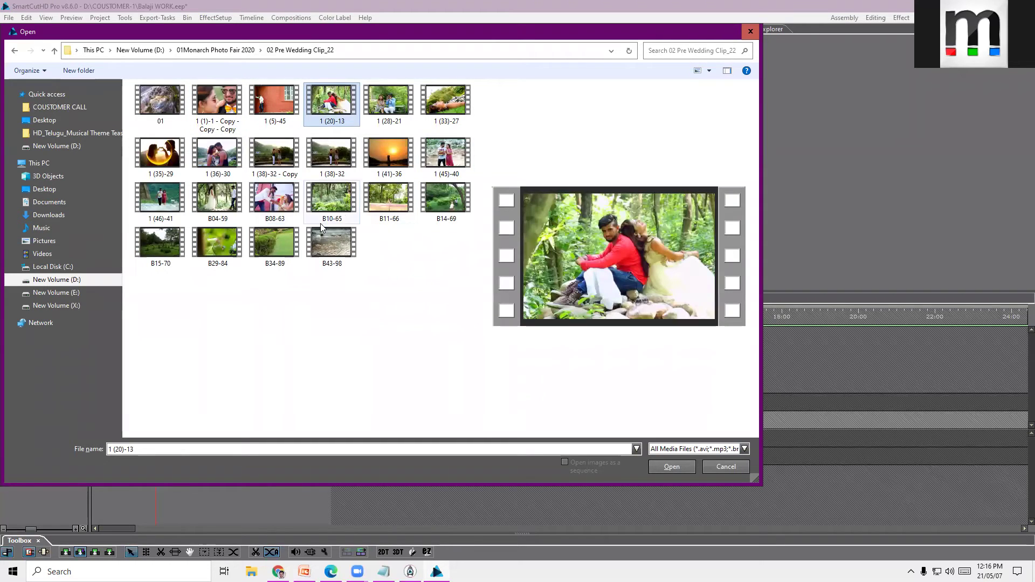
pyautogui.keyDown('shift'); pyautogui.click(447, 156); pyautogui.keyUp('shift')
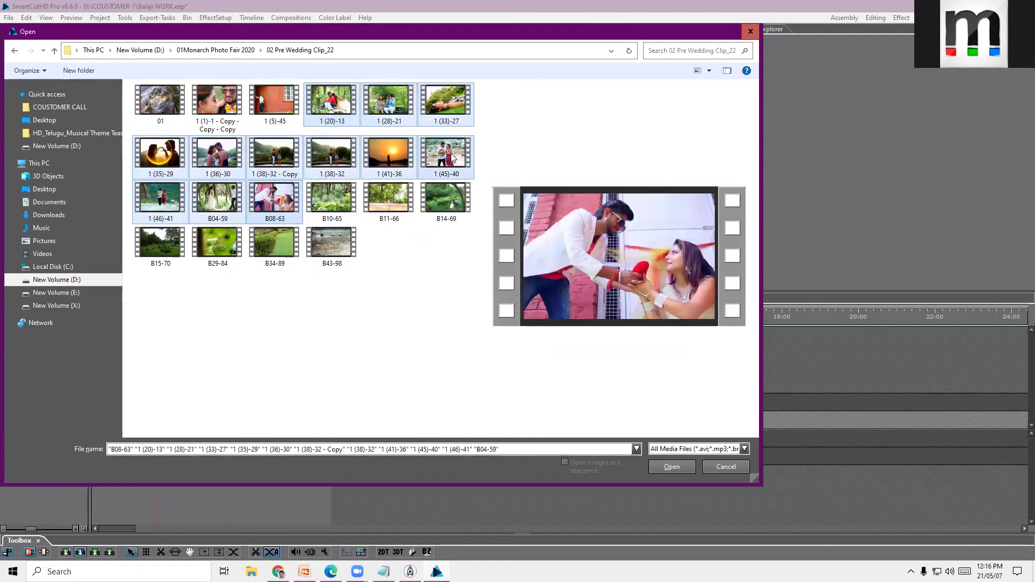
# Import clips 1I4A0598 through 1I4A0711 from E:\CONTENT MATERIALS\Pre-Wedding-Baroda instead
pyautogui.click(56, 293)
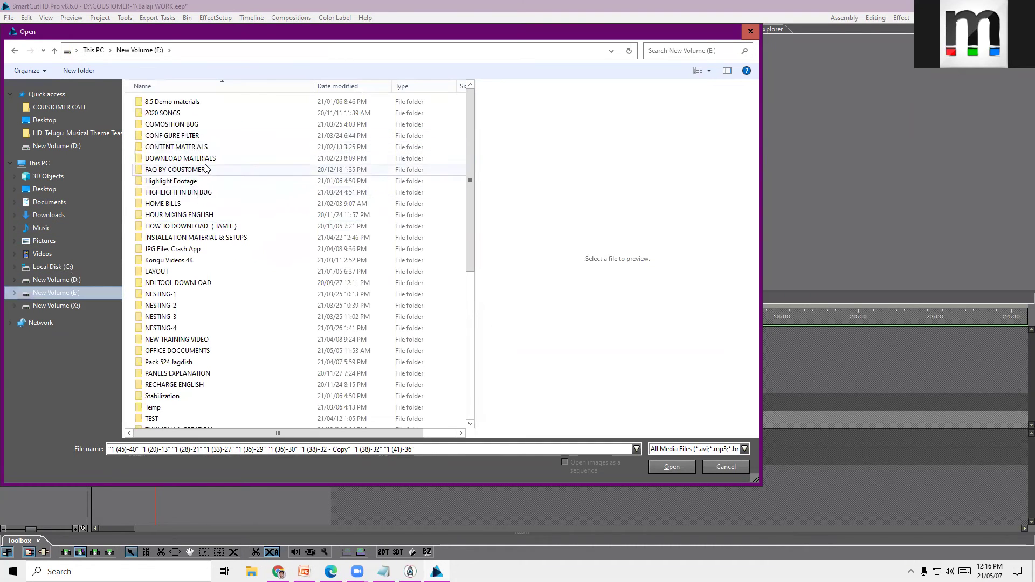
pyautogui.doubleClick(208, 145)
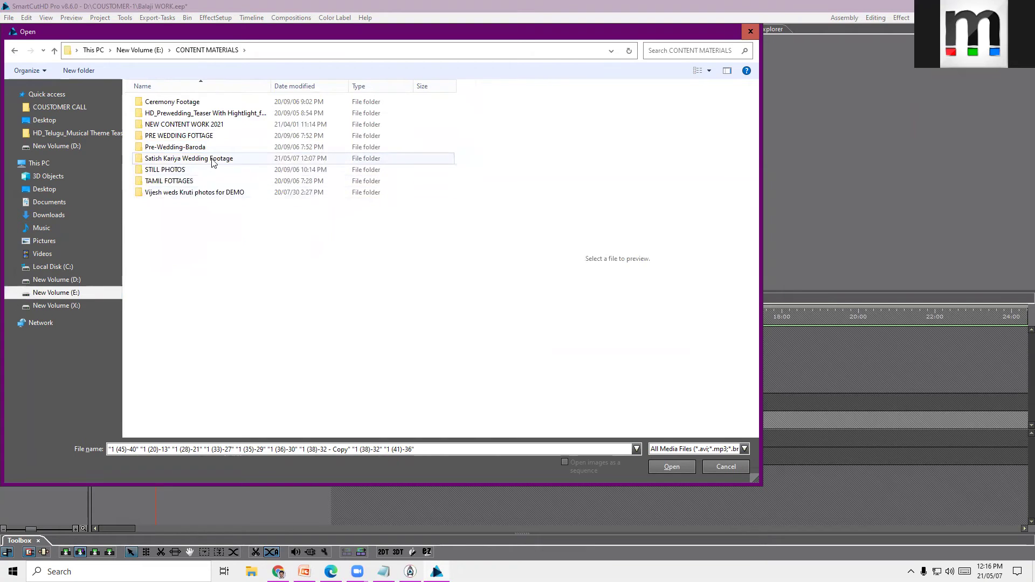
pyautogui.doubleClick(205, 147)
pyautogui.click(160, 99)
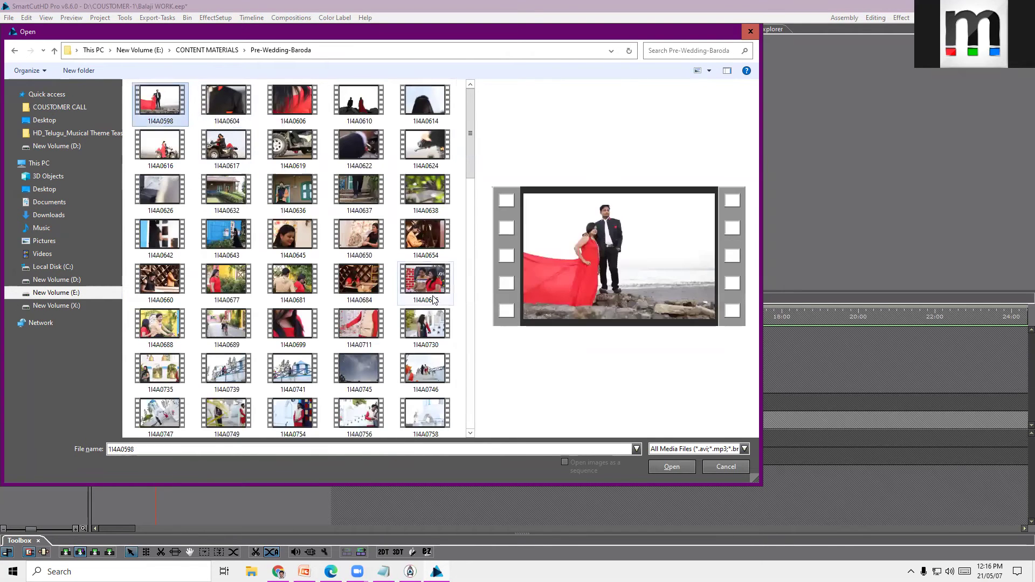
pyautogui.keyDown('shift'); pyautogui.click(359, 323); pyautogui.keyUp('shift')
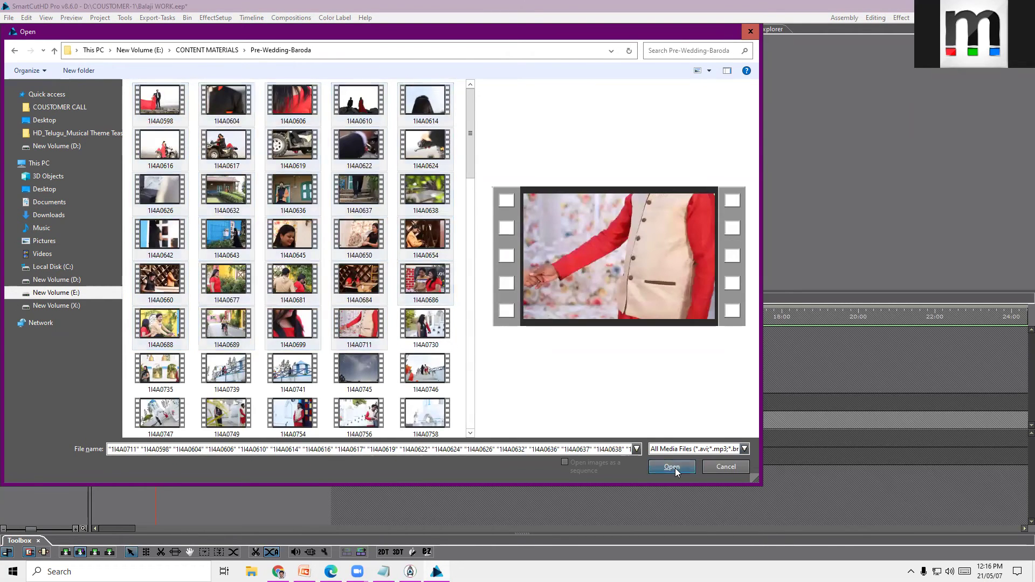
pyautogui.click(674, 467)
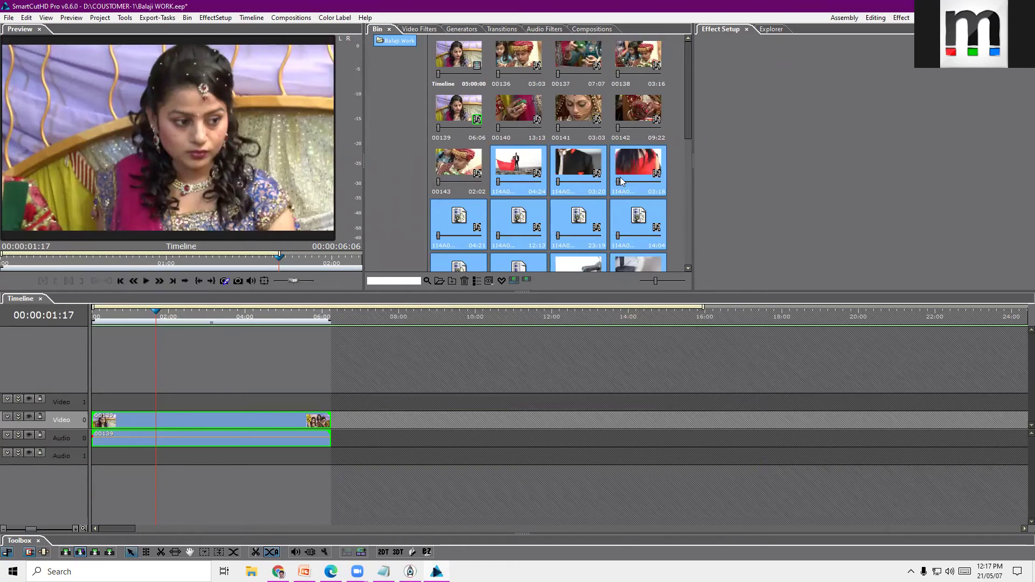
# Put beach clip 1I4A0598 on Video 0 in place of the old clip, matching project settings
pyautogui.scroll(-1, 580, 192)
pyautogui.moveTo(580, 191); pyautogui.dragTo(170, 457)
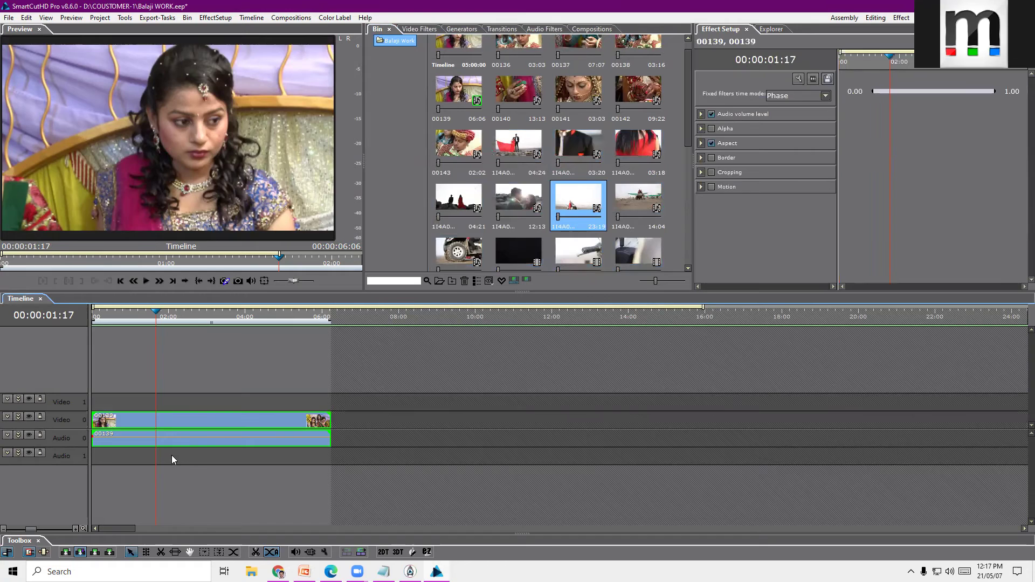
pyautogui.hotkey('ctrl', 'z')
pyautogui.moveTo(517, 148); pyautogui.dragTo(96, 423)
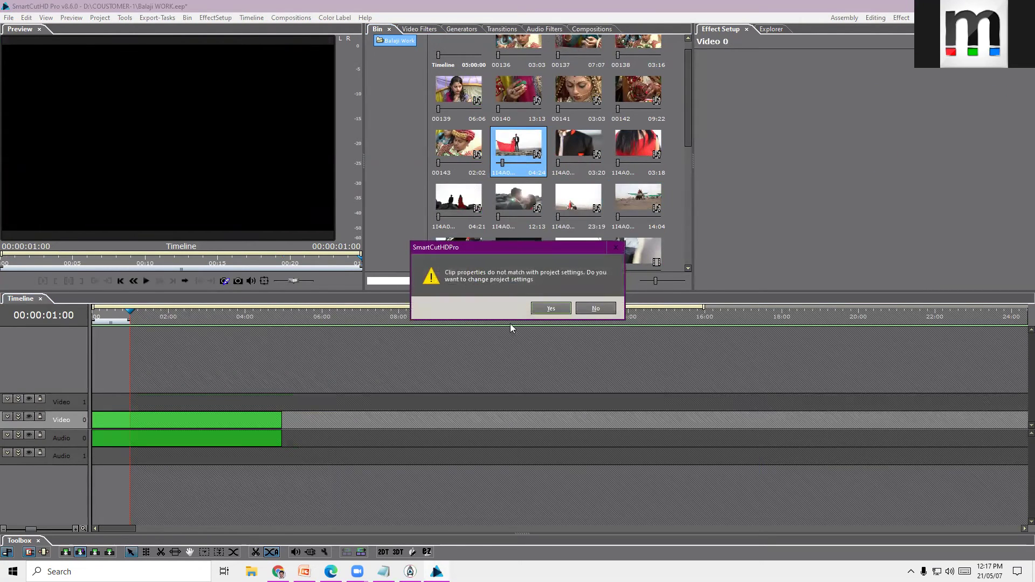
pyautogui.click(548, 309)
pyautogui.click(138, 314)
pyautogui.moveTo(139, 316); pyautogui.dragTo(181, 322)
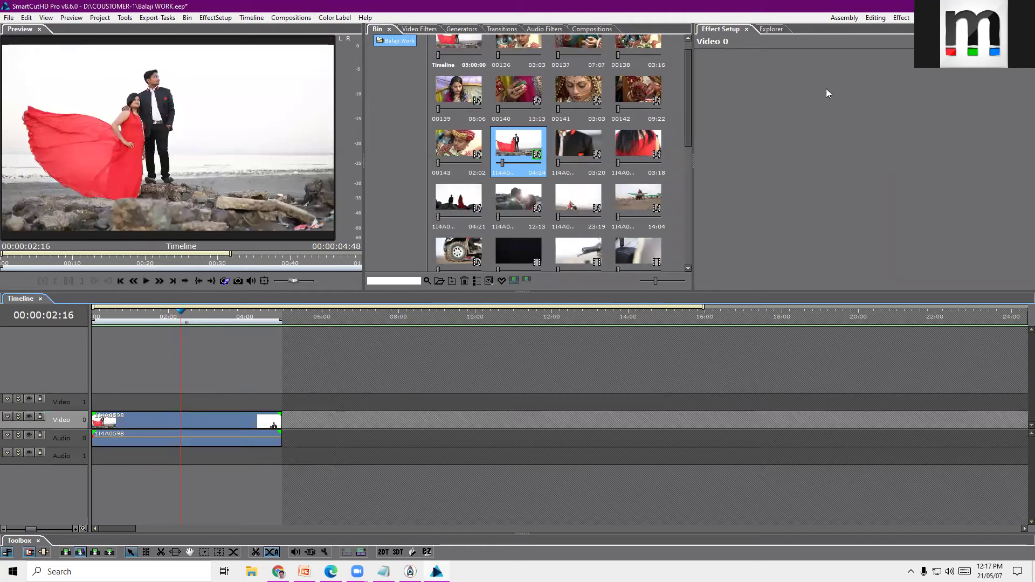
pyautogui.click(875, 18)
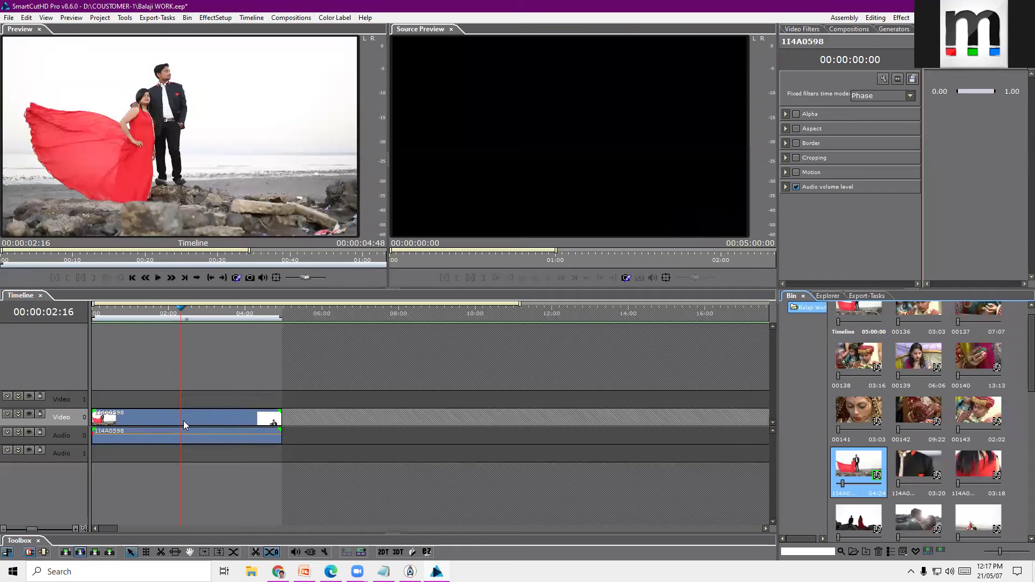
# Load the beach clip into the source preview at 02:37 and display the Video Filters library
pyautogui.click(183, 421)
pyautogui.moveTo(175, 306); pyautogui.dragTo(198, 309)
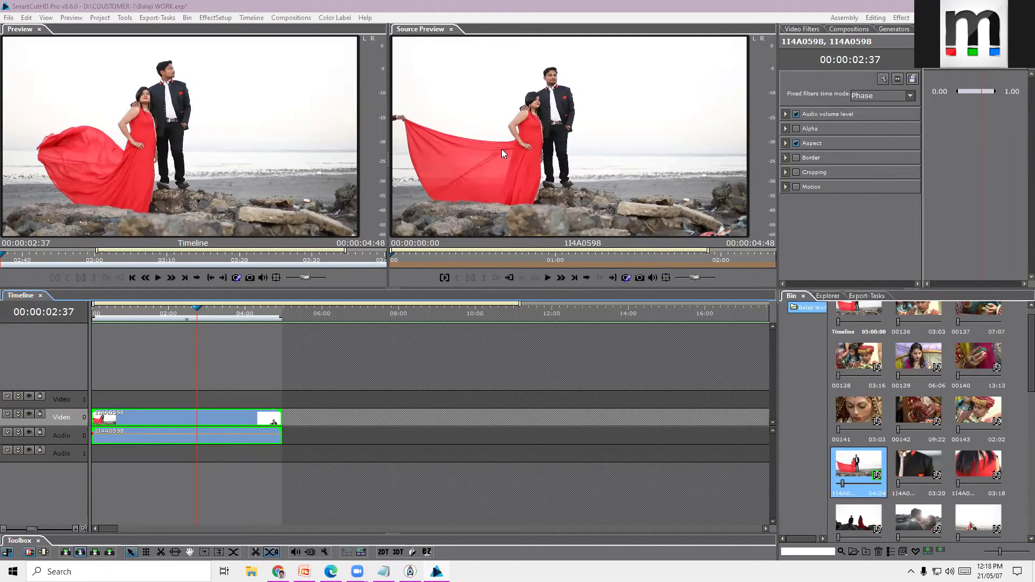
pyautogui.click(803, 30)
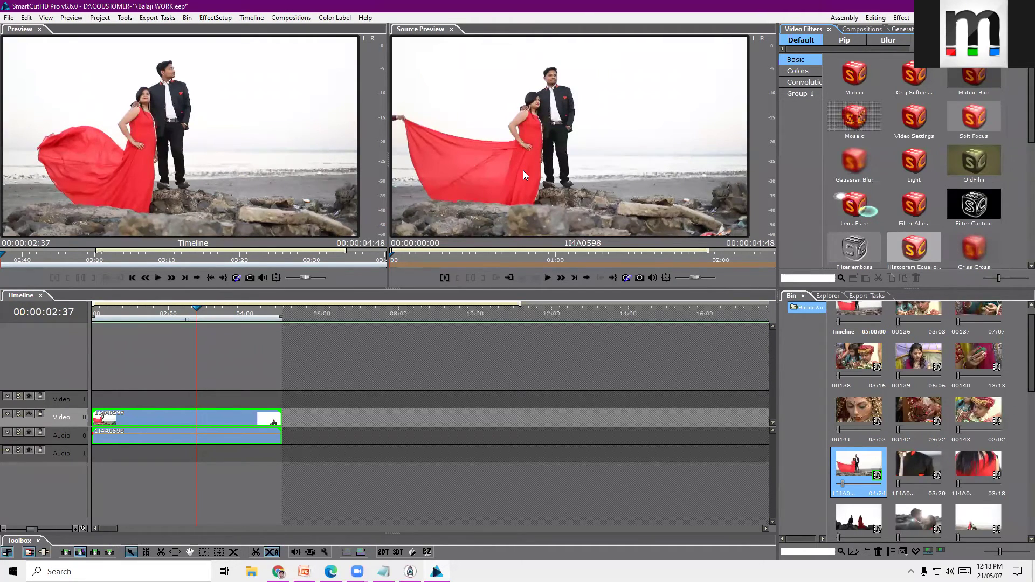
# Apply the Chrominance filter from the Colors category to the beach clip on Video 0
pyautogui.click(807, 70)
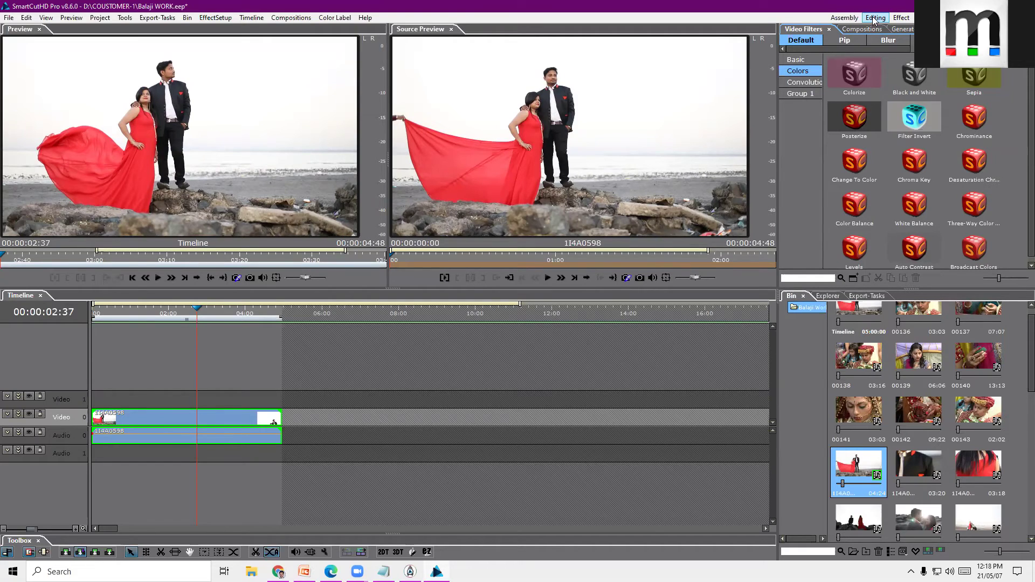
pyautogui.scroll(-1, 981, 209)
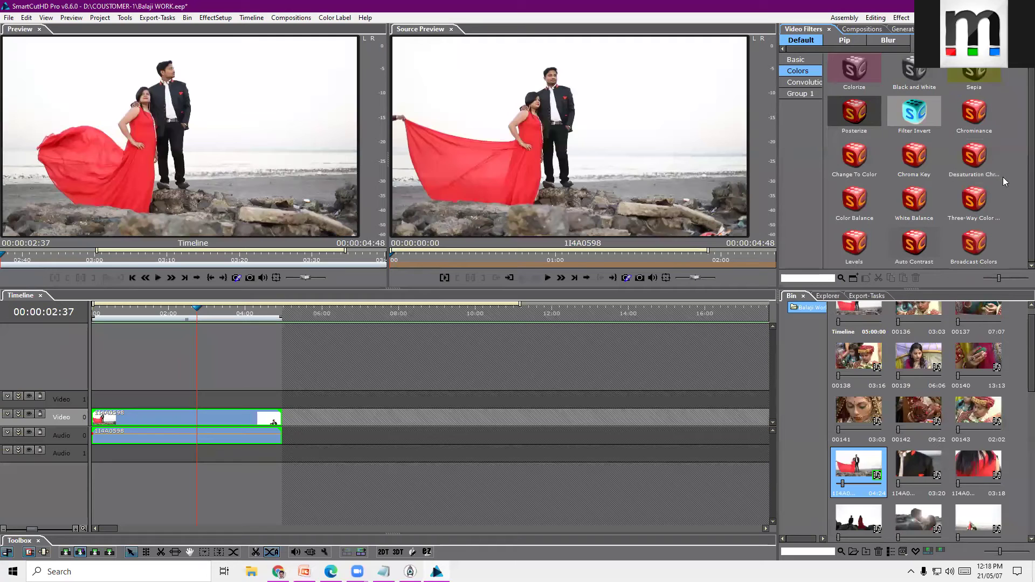
pyautogui.click(980, 117)
pyautogui.moveTo(980, 116); pyautogui.dragTo(211, 417)
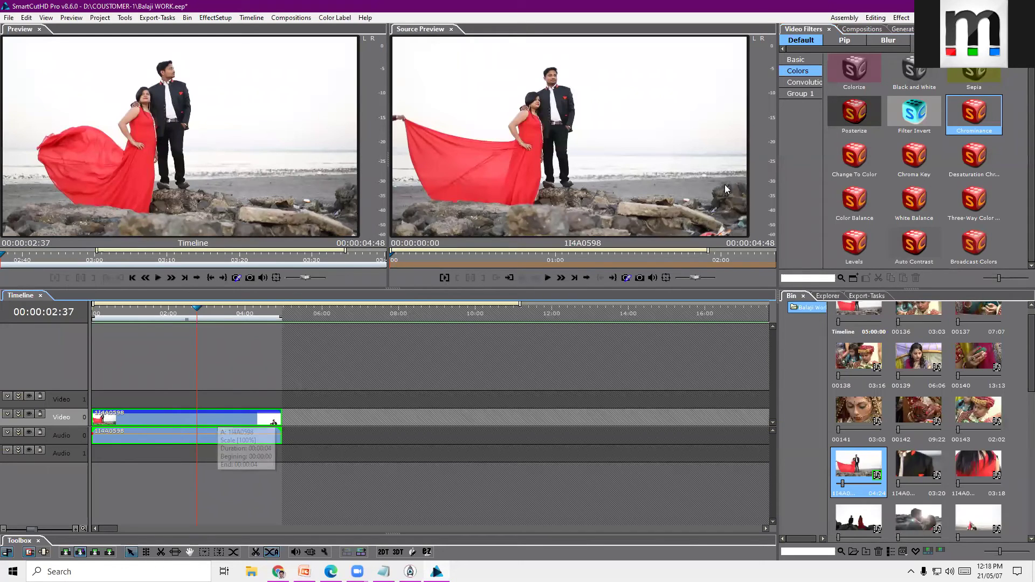
# Open the clip's filter settings and expand Chrominance, keeping Preview Type at Final Output
pyautogui.doubleClick(217, 417)
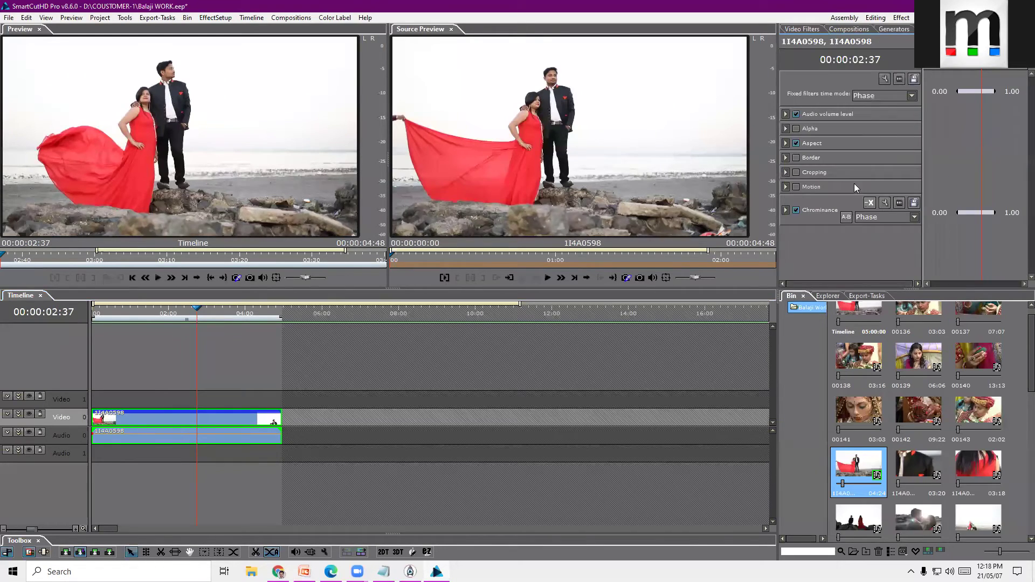
pyautogui.click(786, 211)
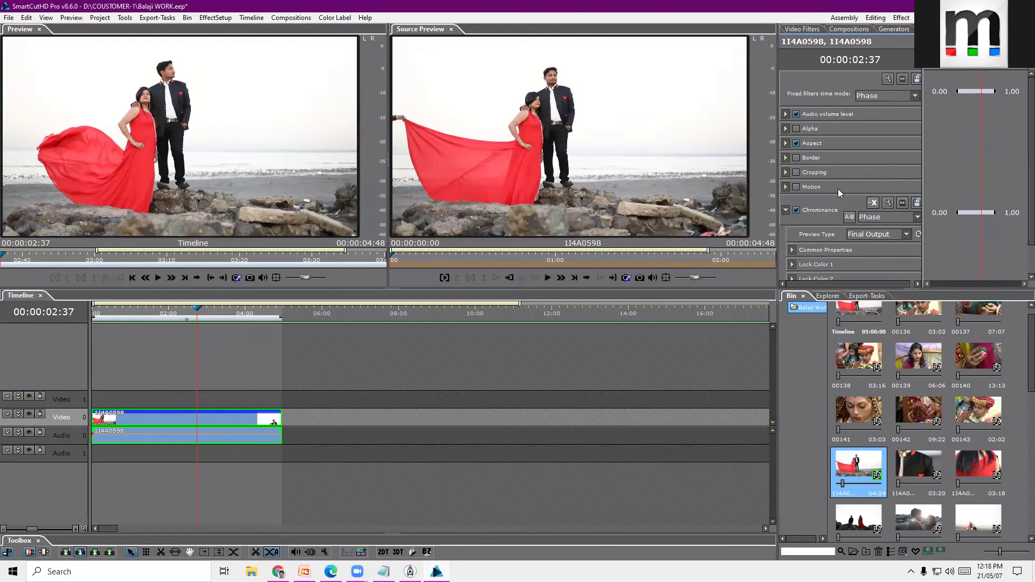
pyautogui.click(873, 199)
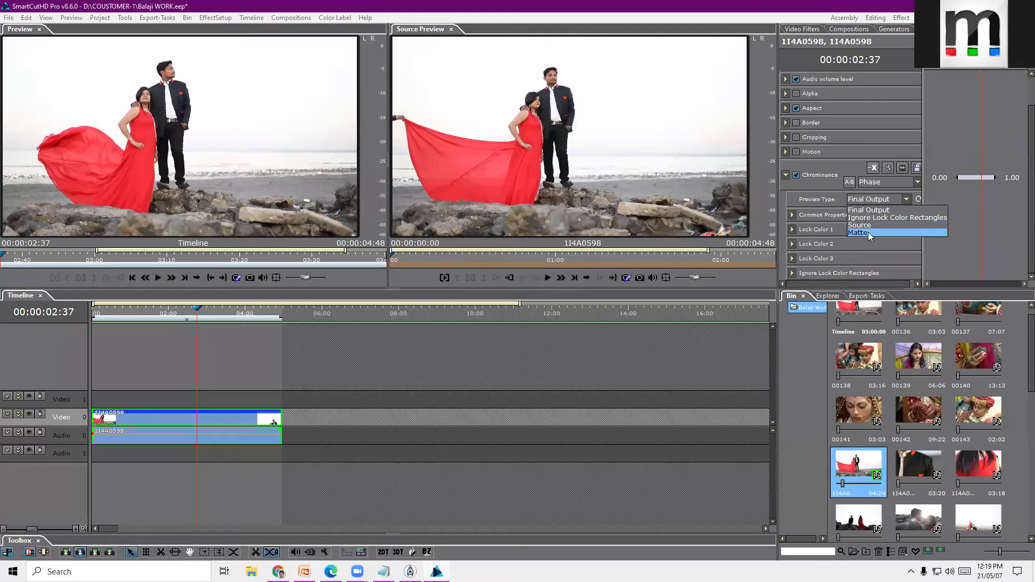
pyautogui.click(875, 210)
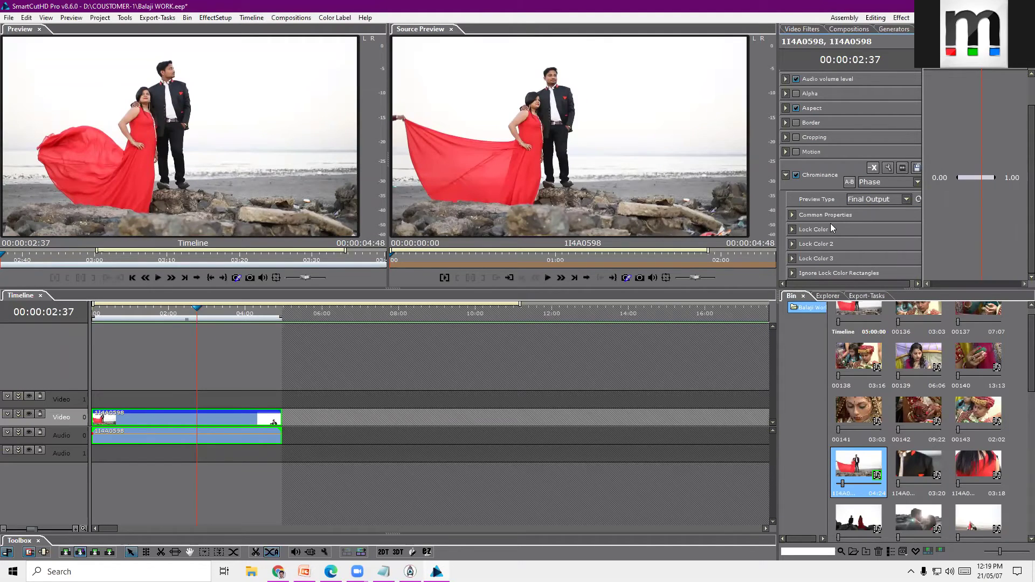
pyautogui.click(793, 217)
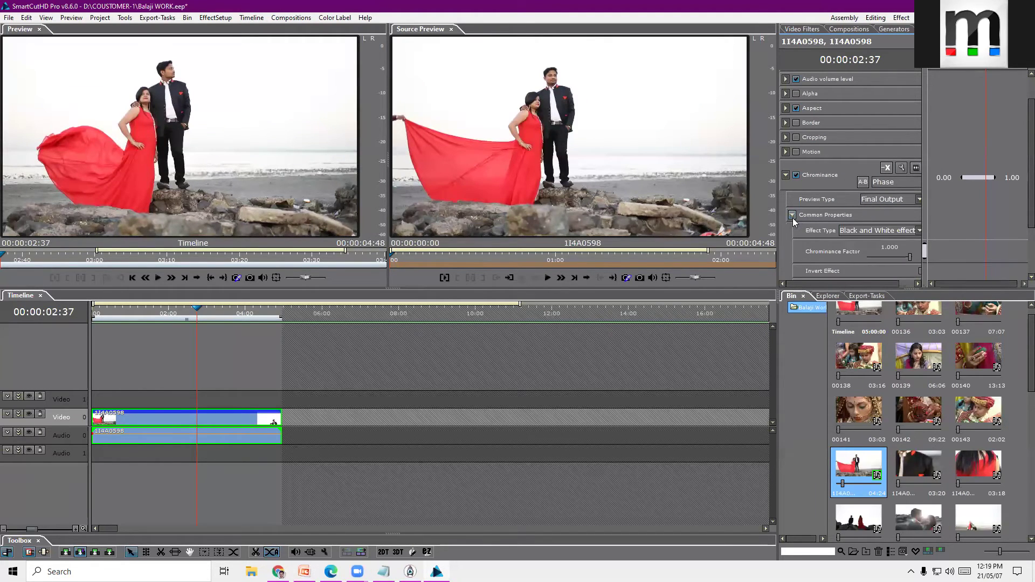
pyautogui.moveTo(929, 199); pyautogui.dragTo(1009, 201)
# Keep Effect Type at Black and White, inspect Lock Color 1, then collapse Chrominance
pyautogui.click(959, 232)
pyautogui.click(958, 231)
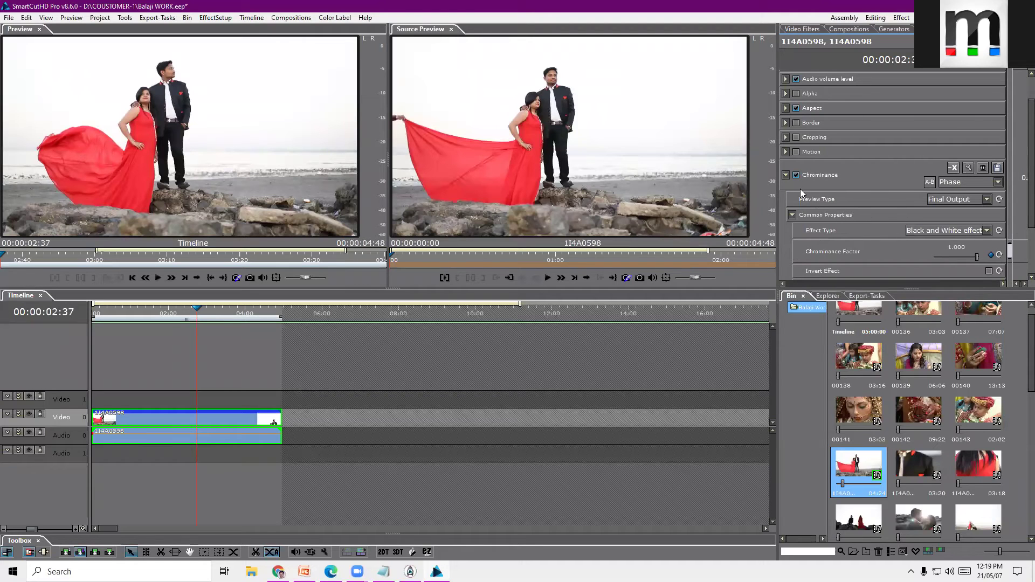
pyautogui.scroll(-2, 863, 195)
pyautogui.scroll(-2, 855, 193)
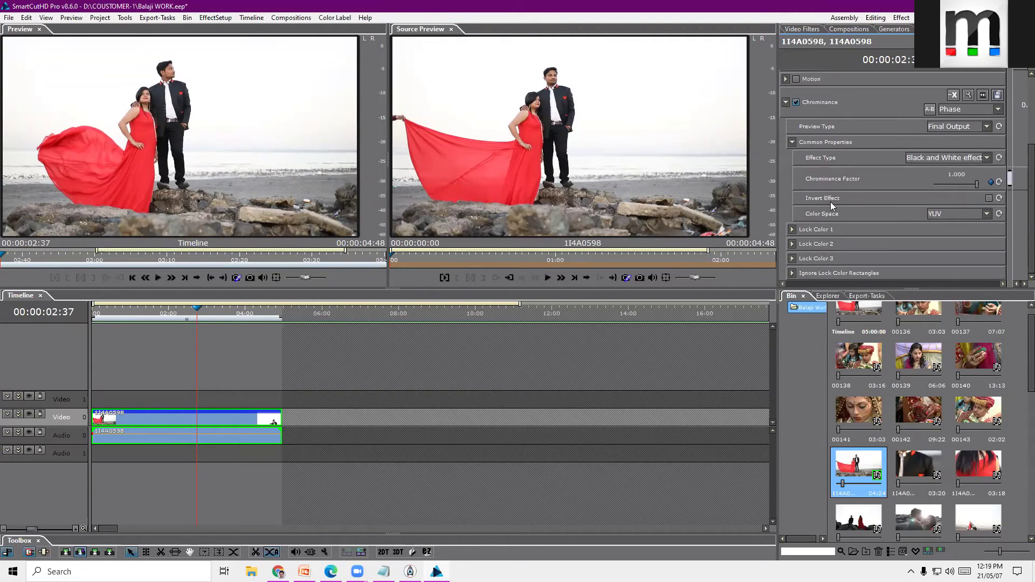
pyautogui.click(791, 230)
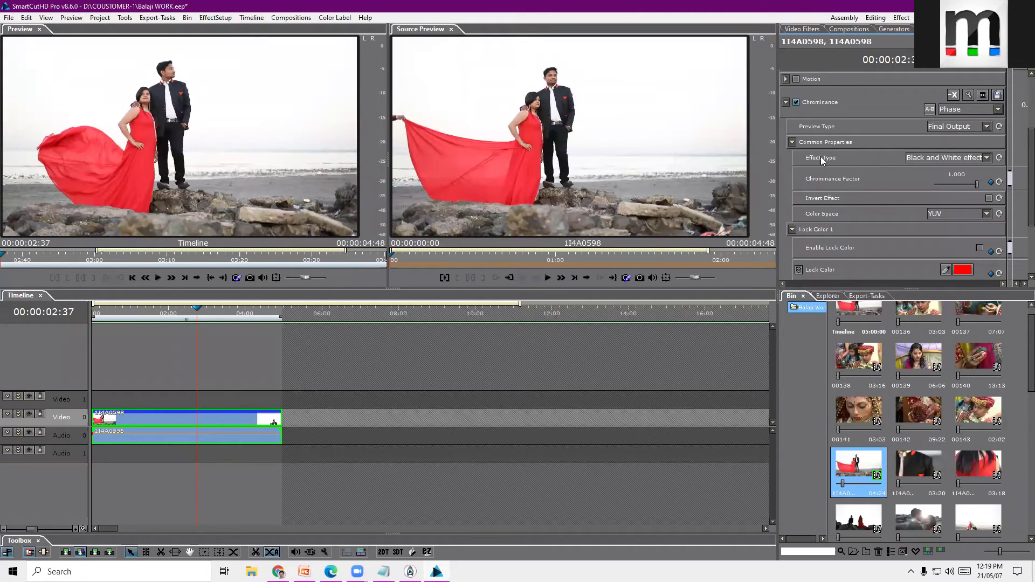
pyautogui.click(785, 102)
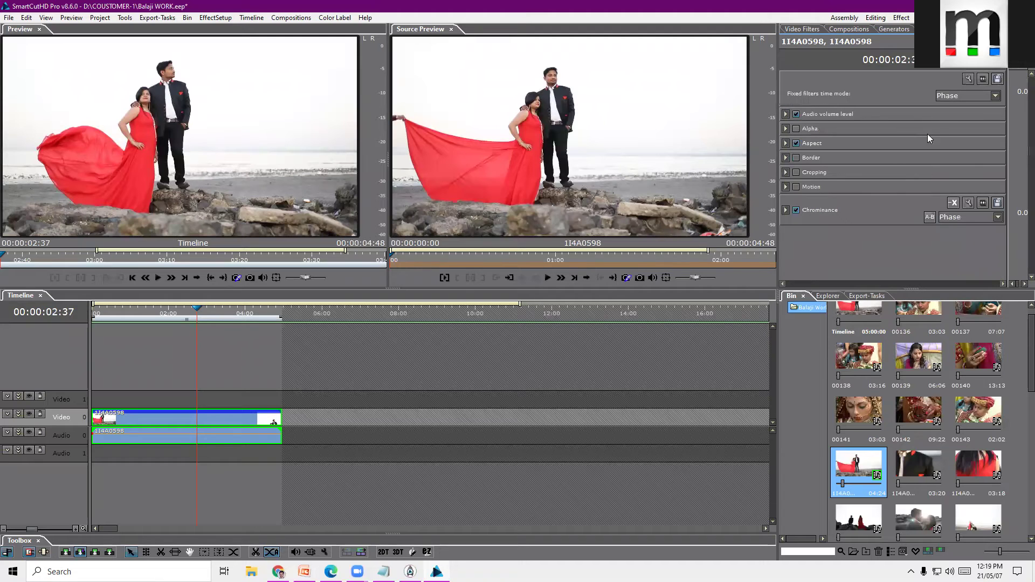
# Replace Chrominance with the Change To Color filter on the beach clip, keeping Final Output preview
pyautogui.click(952, 203)
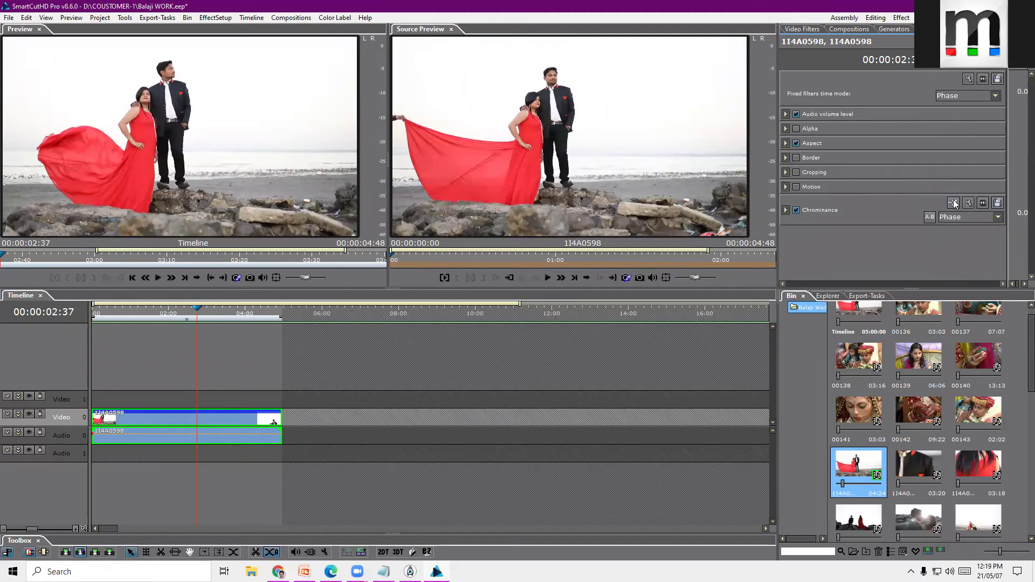
pyautogui.click(804, 31)
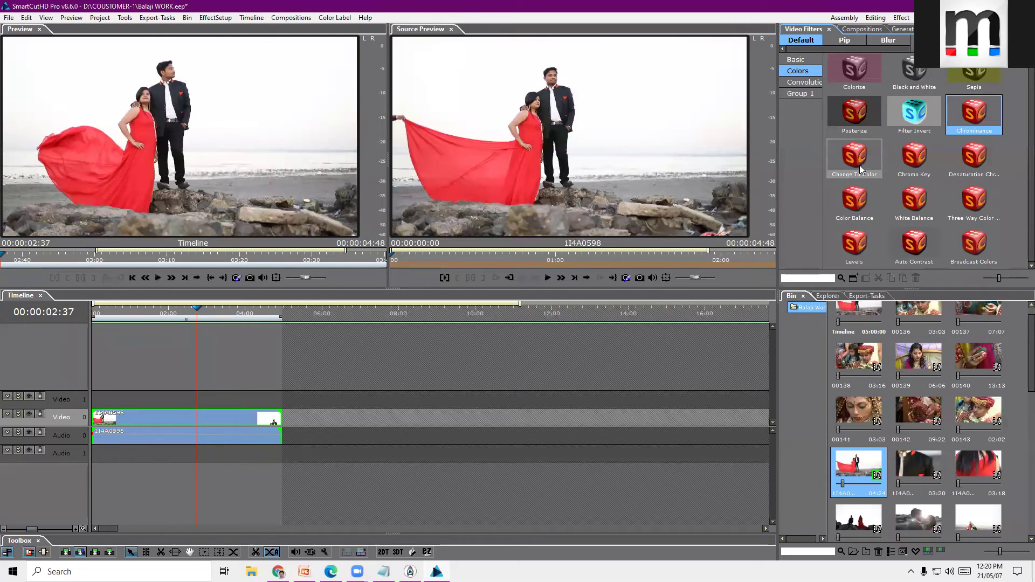
pyautogui.moveTo(868, 156); pyautogui.dragTo(193, 419)
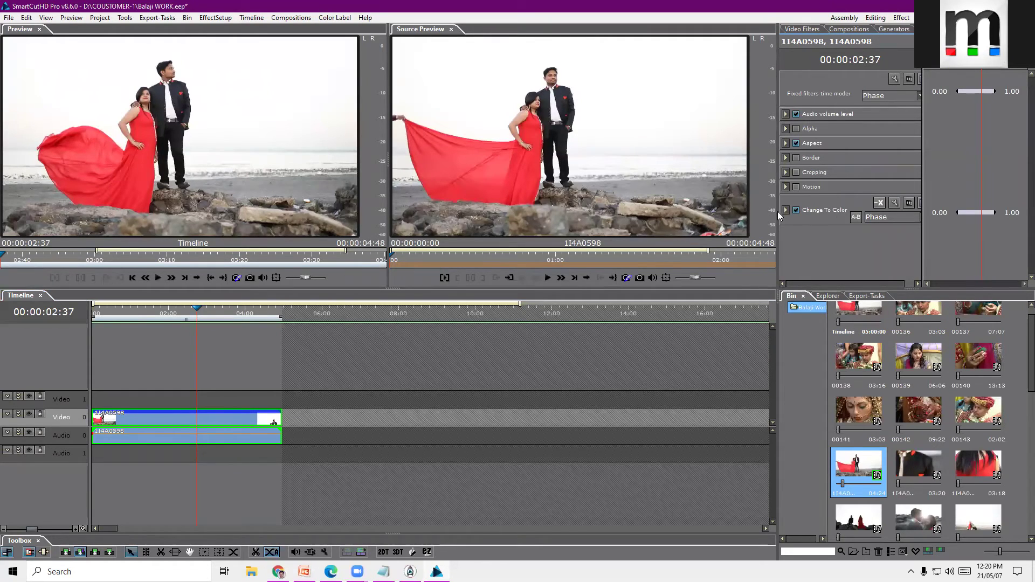
pyautogui.click(785, 212)
pyautogui.click(875, 200)
pyautogui.click(875, 198)
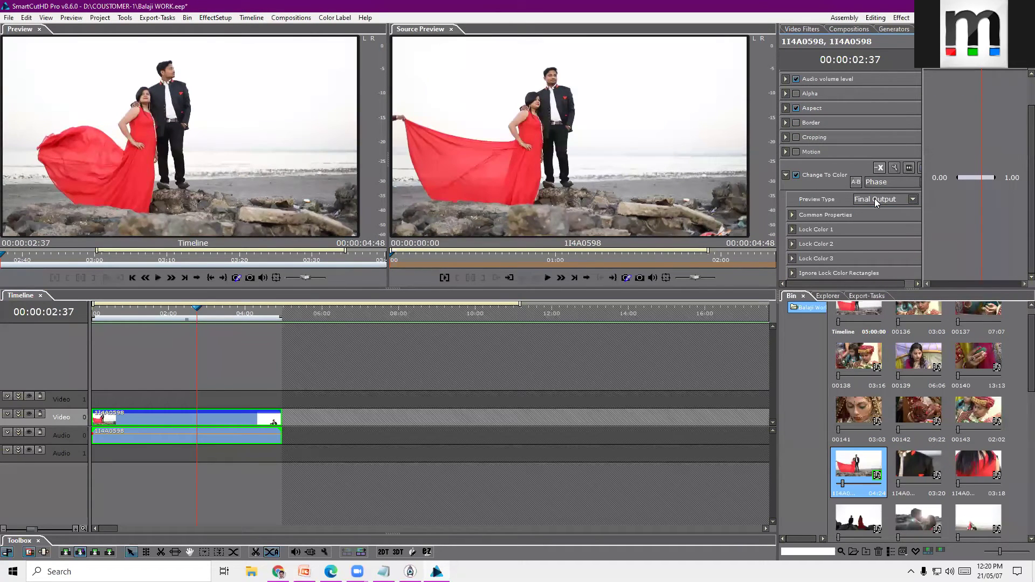
# Sample Lock Color 1's From Color from the red dress with the eyedropper
pyautogui.click(795, 221)
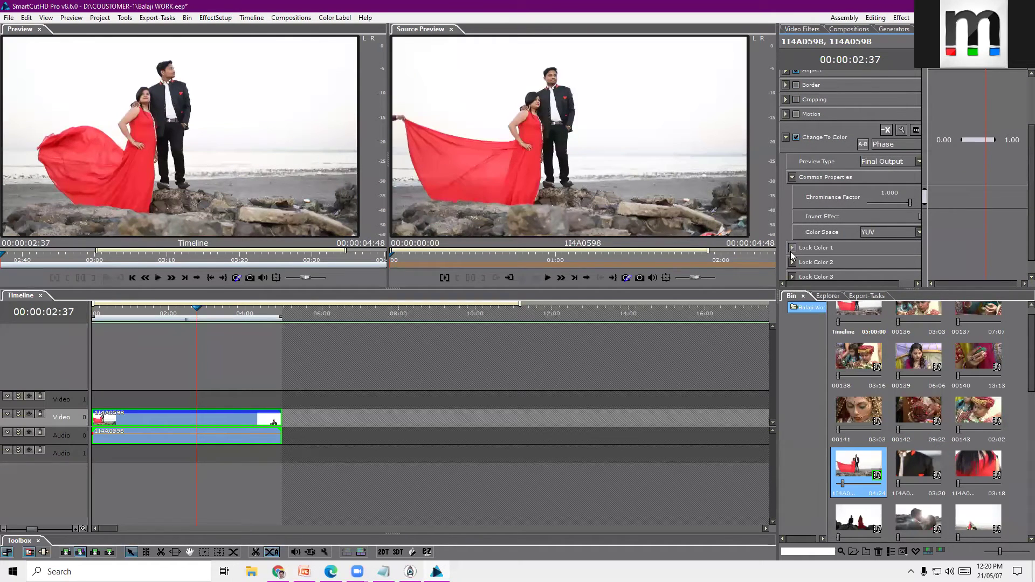
pyautogui.scroll(-1, 792, 248)
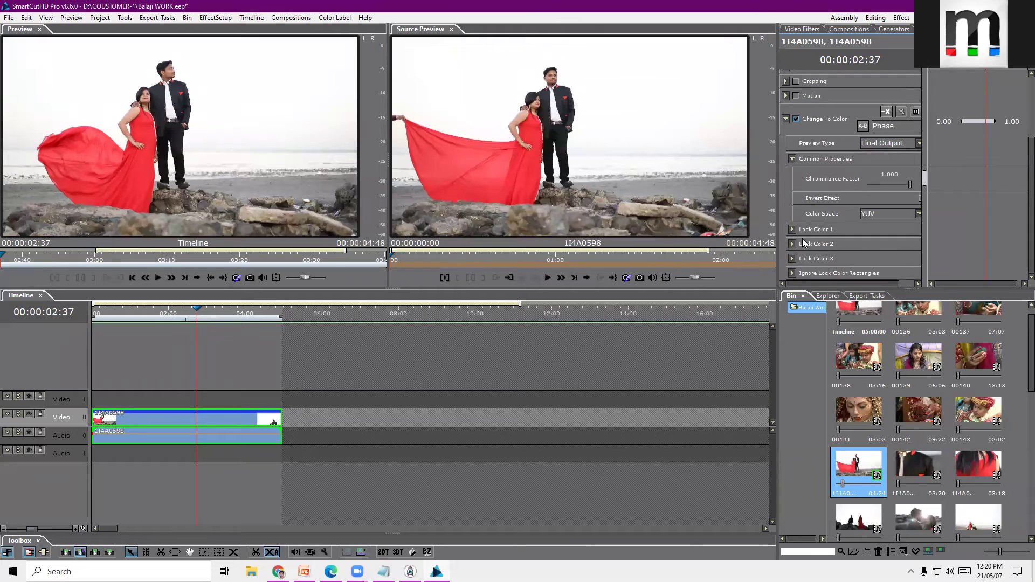
pyautogui.click(792, 230)
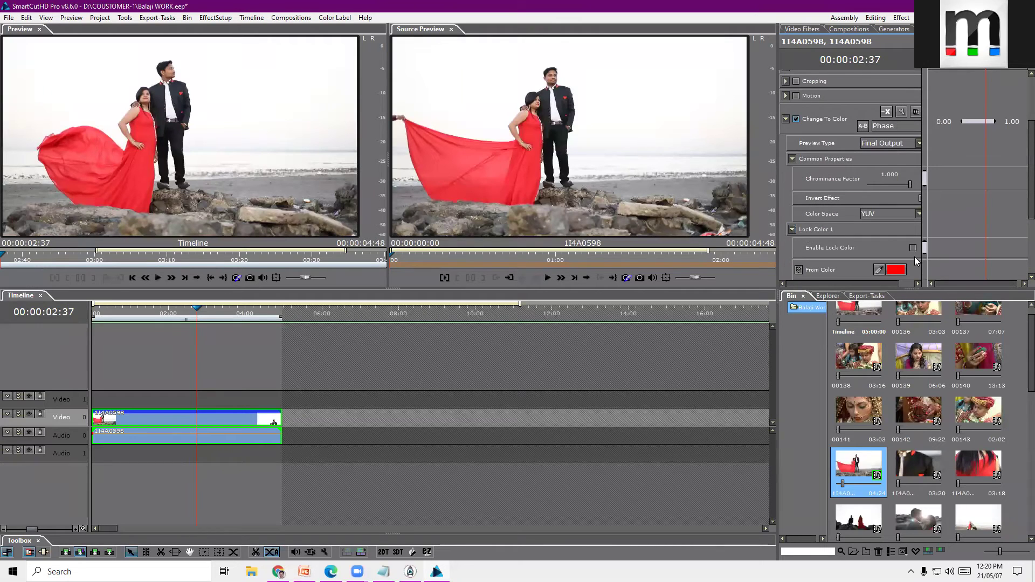
pyautogui.click(877, 274)
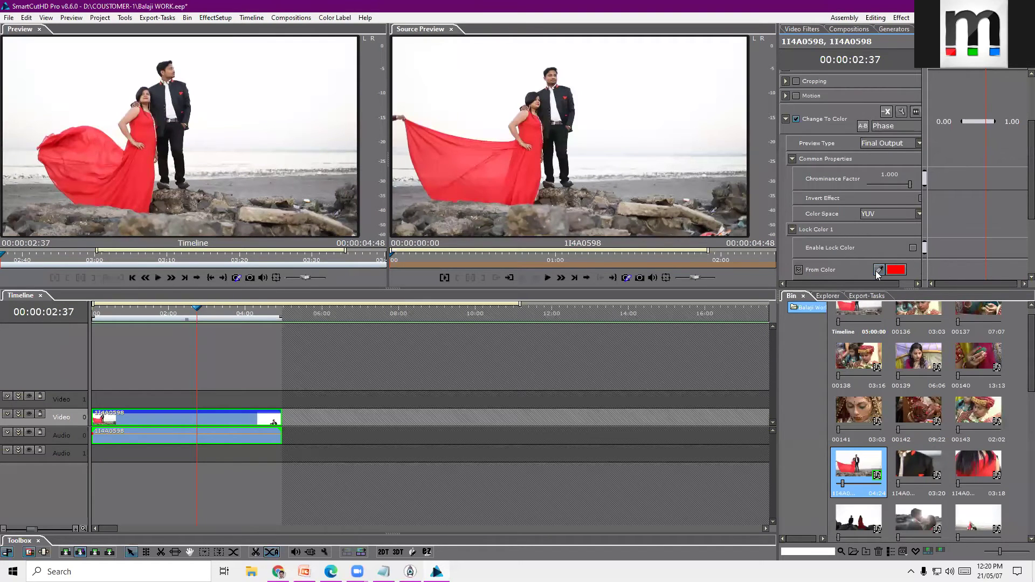
pyautogui.click(877, 272)
pyautogui.click(474, 167)
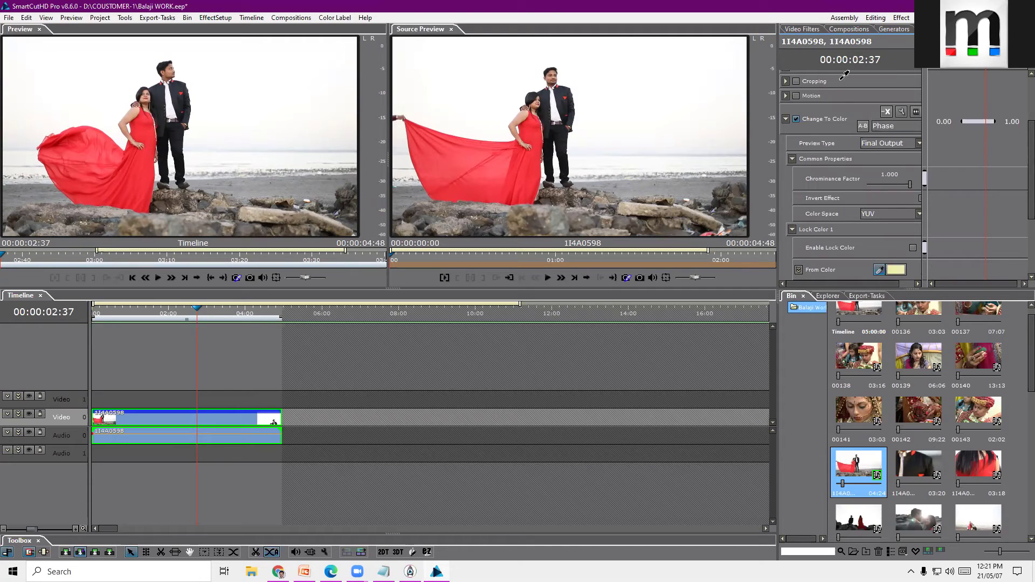
# Sample the red gown as the From Color and enable Lock Color 1 so the dress turns green
pyautogui.click(485, 168)
pyautogui.click(912, 247)
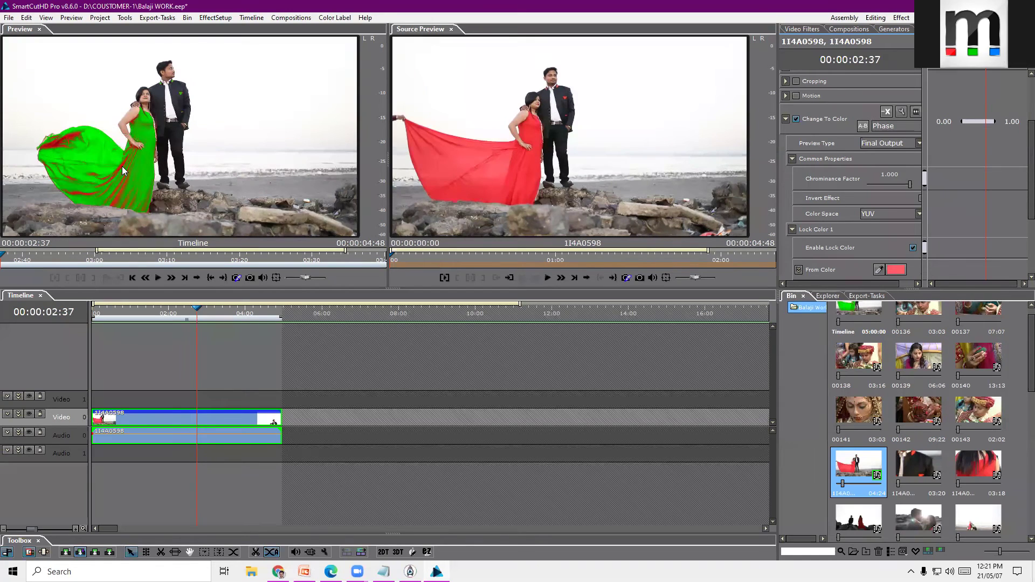
pyautogui.click(554, 170)
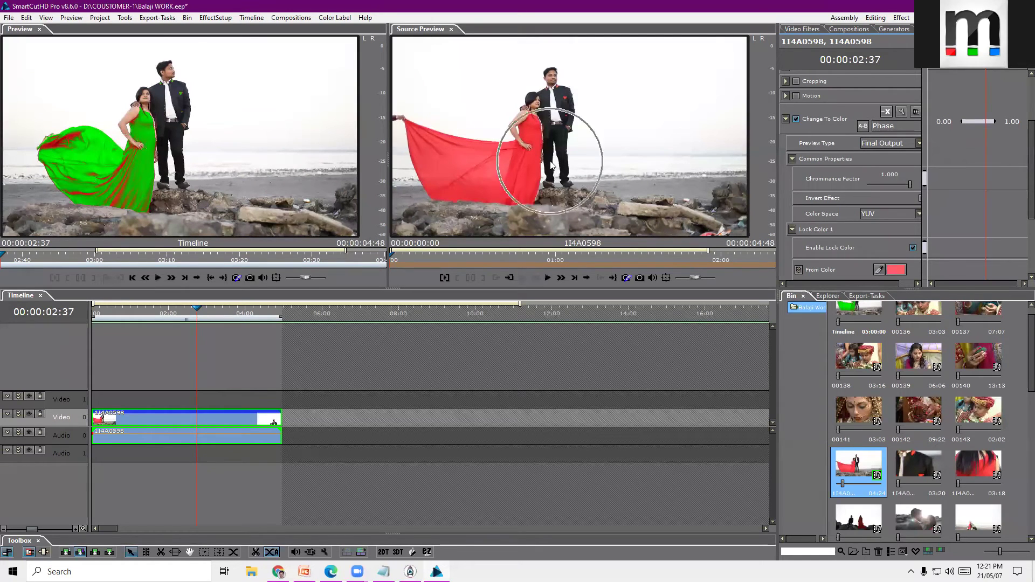
pyautogui.click(109, 191)
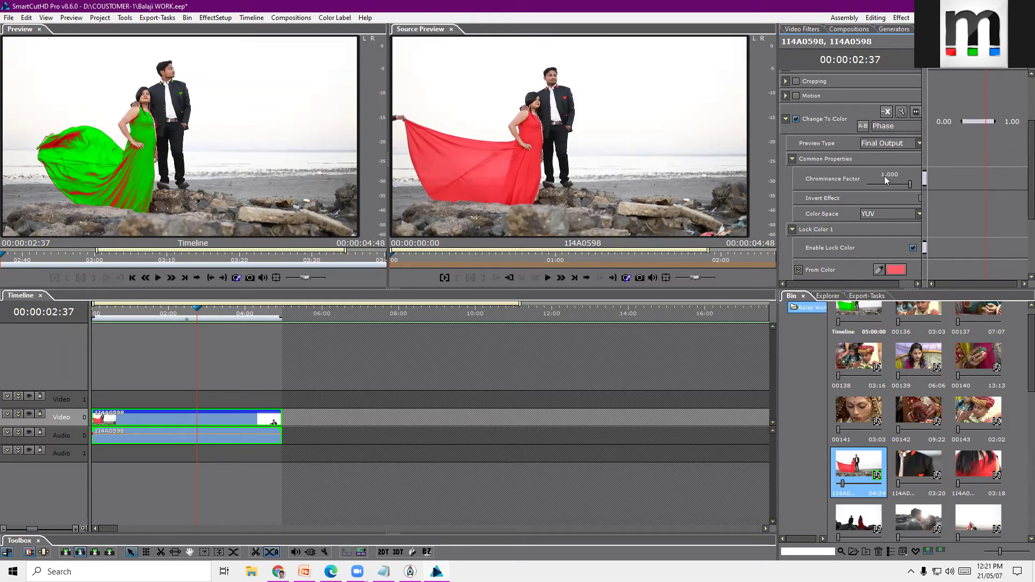
pyautogui.scroll(-2, 830, 246)
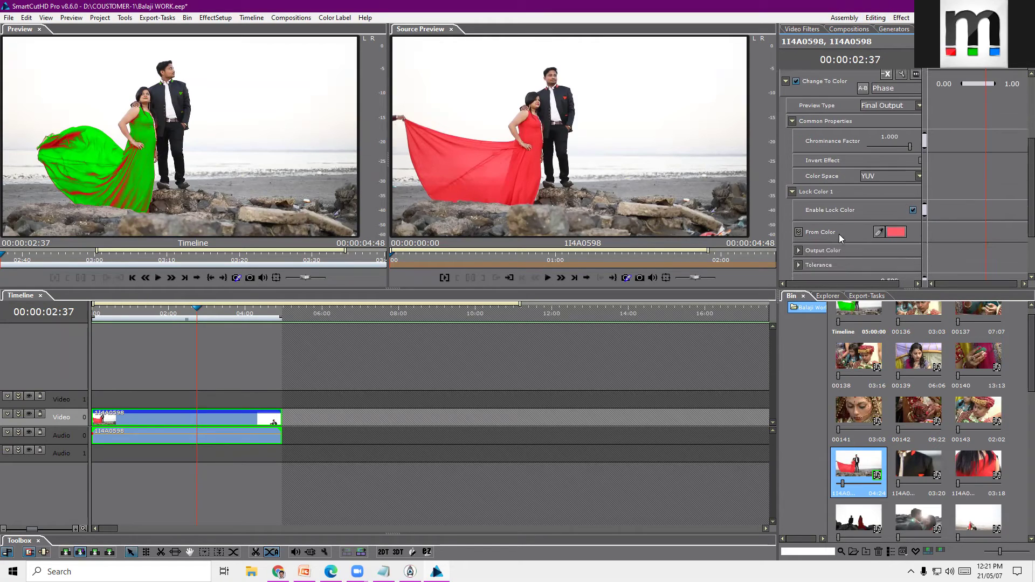
# Drag the From Color wheel markers to white so the sky turns green and the gown stays red
pyautogui.click(799, 232)
pyautogui.scroll(-2, 851, 228)
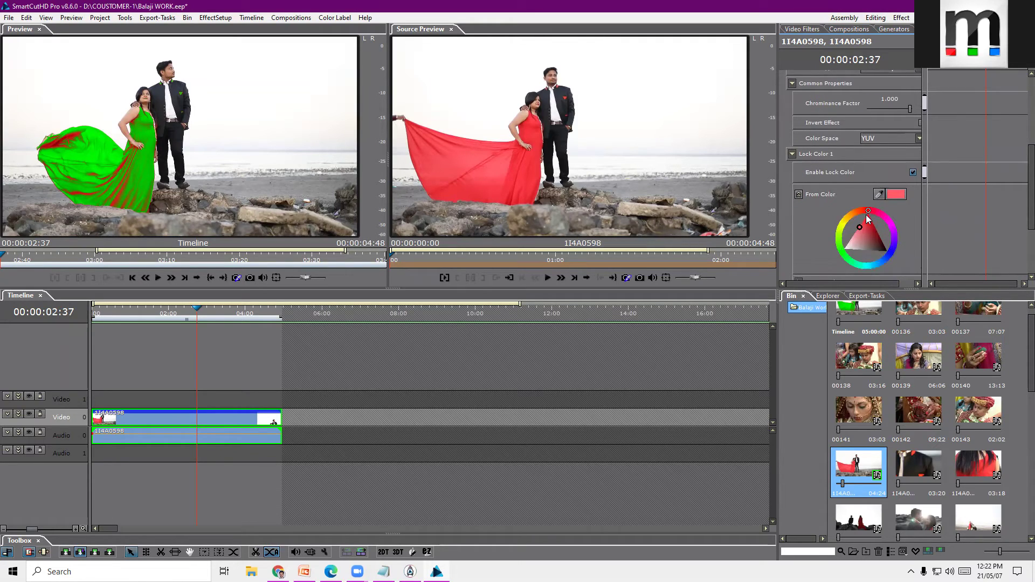
pyautogui.scroll(-1, 865, 215)
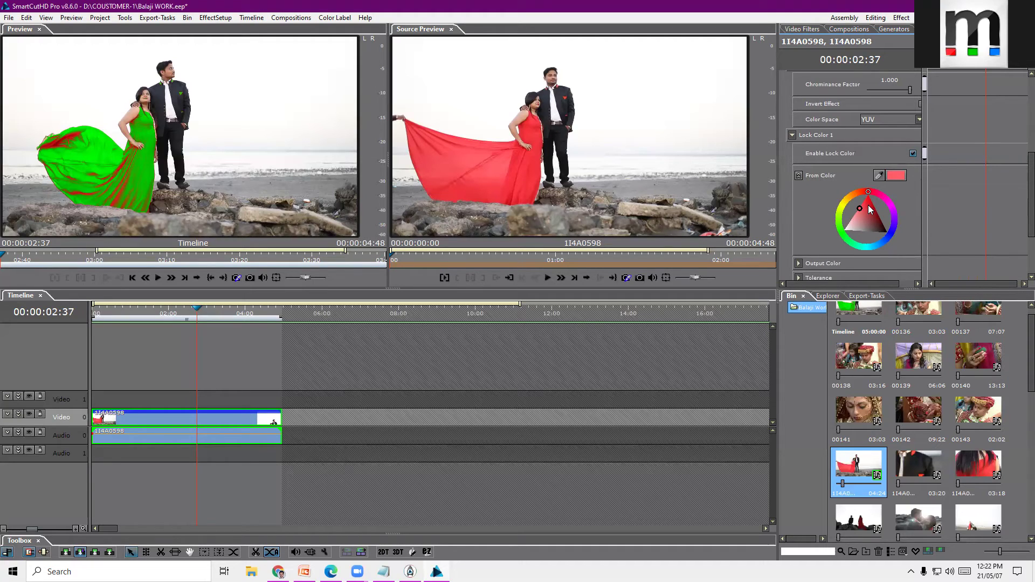
pyautogui.moveTo(868, 193)
pyautogui.mouseDown()
pyautogui.moveTo(886, 202)
pyautogui.moveTo(893, 226)
pyautogui.moveTo(883, 198)
pyautogui.moveTo(850, 211)
pyautogui.moveTo(875, 241)
pyautogui.moveTo(843, 221)
pyautogui.mouseUp()
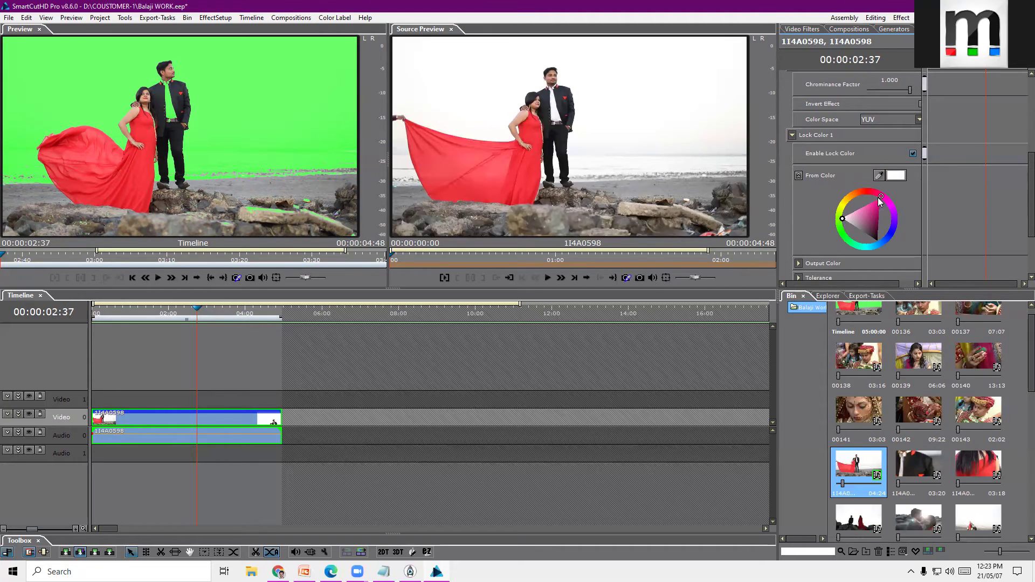
pyautogui.moveTo(885, 201)
pyautogui.mouseDown()
pyautogui.moveTo(852, 199)
pyautogui.moveTo(838, 219)
pyautogui.moveTo(836, 237)
pyautogui.moveTo(861, 254)
pyautogui.moveTo(882, 251)
pyautogui.moveTo(895, 222)
pyautogui.moveTo(878, 191)
pyautogui.moveTo(848, 202)
pyautogui.moveTo(867, 191)
pyautogui.moveTo(878, 201)
pyautogui.moveTo(870, 195)
pyautogui.mouseUp()
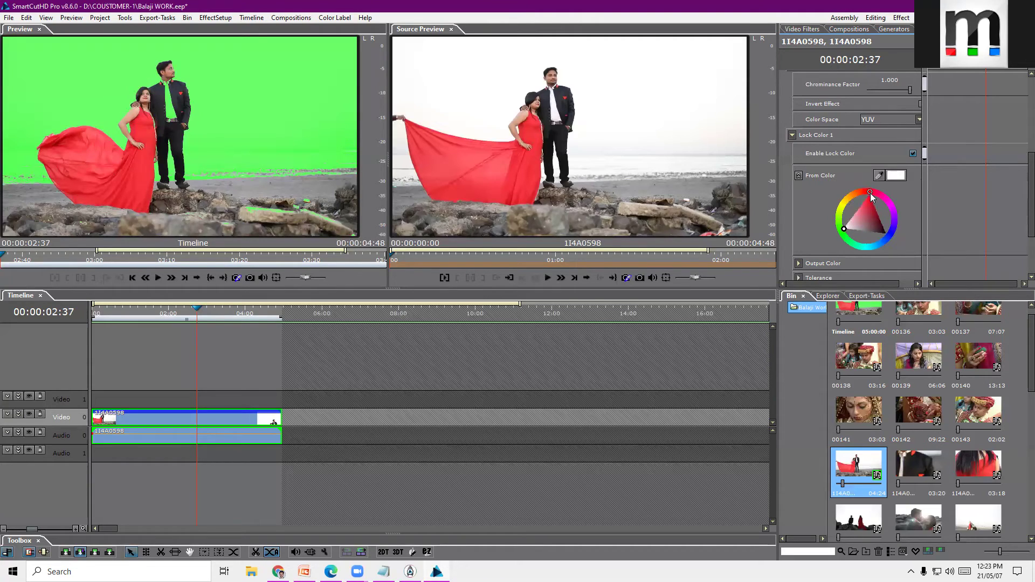
pyautogui.click(850, 228)
pyautogui.moveTo(851, 230)
pyautogui.mouseDown()
pyautogui.moveTo(887, 236)
pyautogui.moveTo(855, 229)
pyautogui.moveTo(868, 231)
pyautogui.moveTo(864, 213)
pyautogui.moveTo(870, 231)
pyautogui.moveTo(889, 238)
pyautogui.mouseUp()
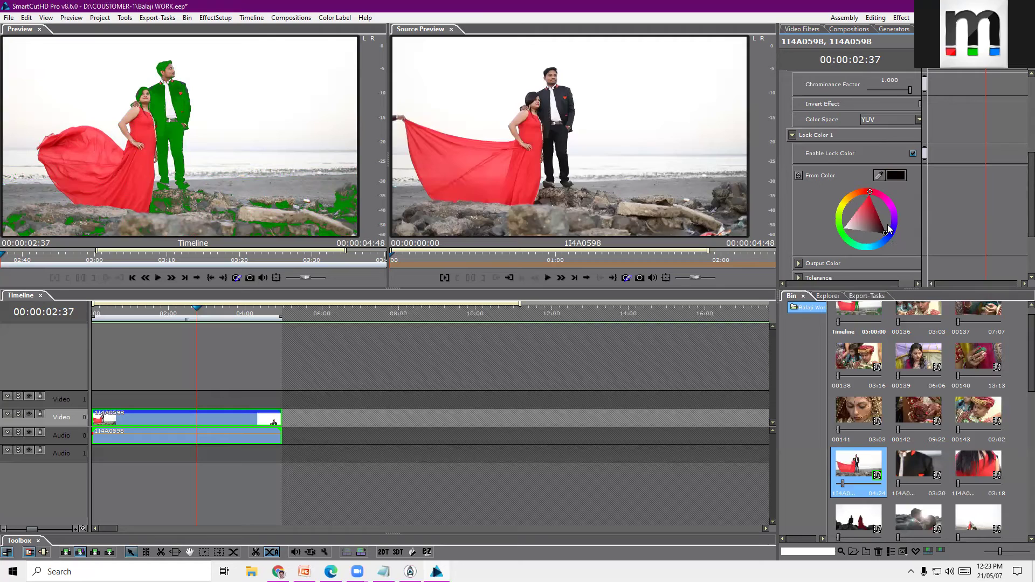
pyautogui.moveTo(870, 192); pyautogui.dragTo(879, 196)
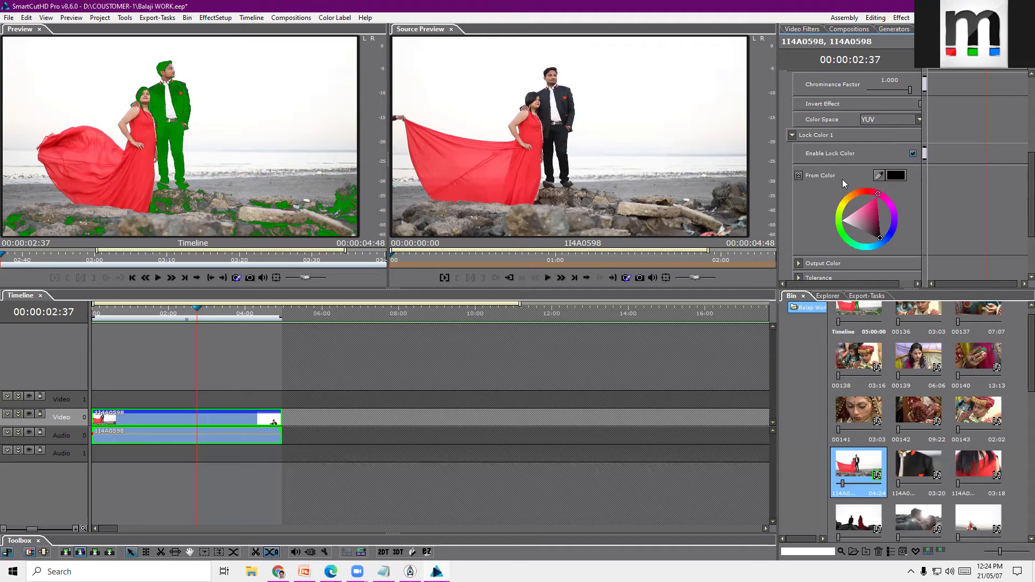
pyautogui.moveTo(872, 195)
pyautogui.mouseDown()
pyautogui.moveTo(846, 204)
pyautogui.moveTo(872, 209)
pyautogui.moveTo(868, 248)
pyautogui.mouseUp()
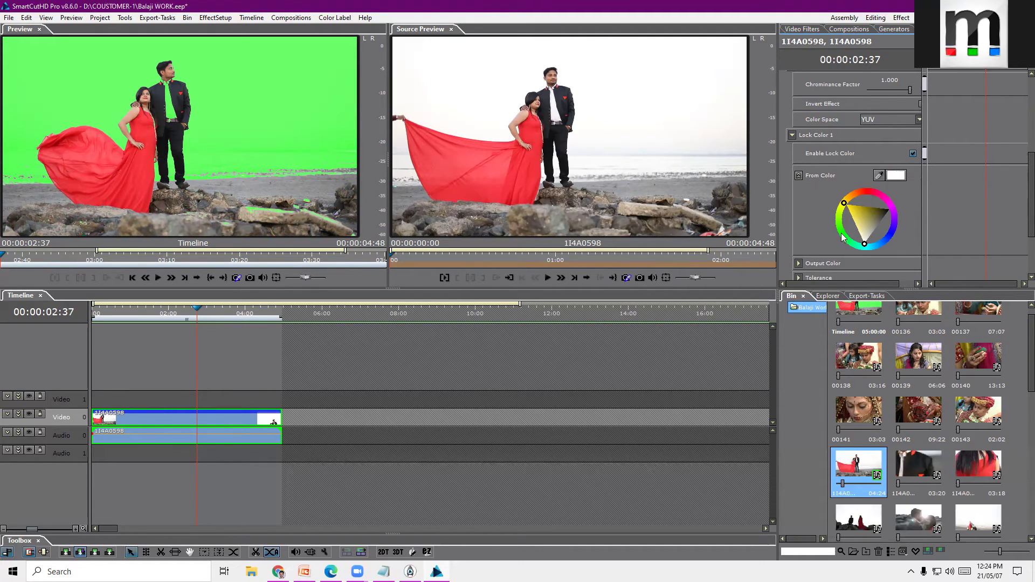
# Expand Output Color to show a green replacement, Hue 0.0 and Preserve Luminance on
pyautogui.scroll(-2, 944, 199)
pyautogui.scroll(-3, 945, 198)
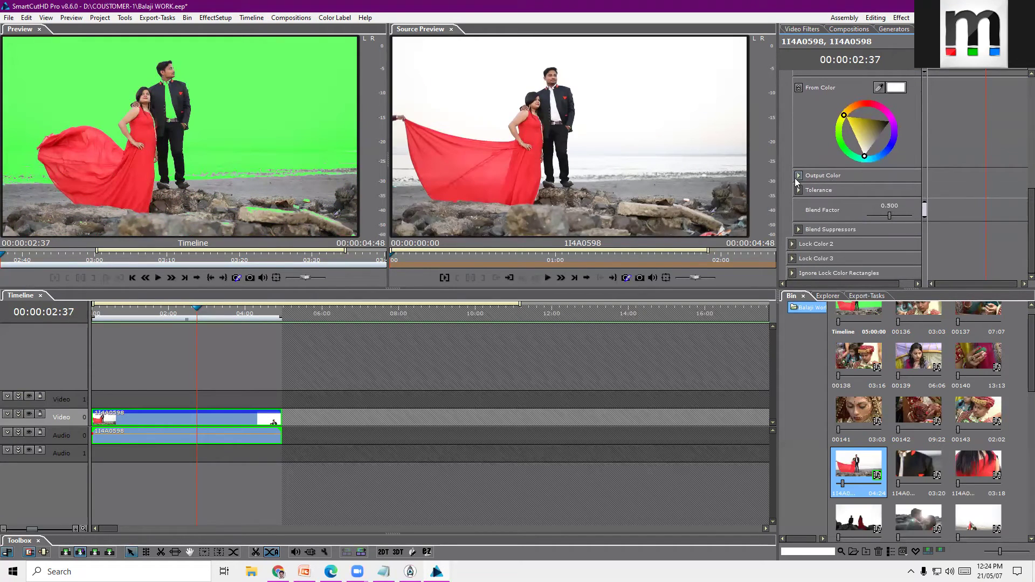
pyautogui.click(798, 178)
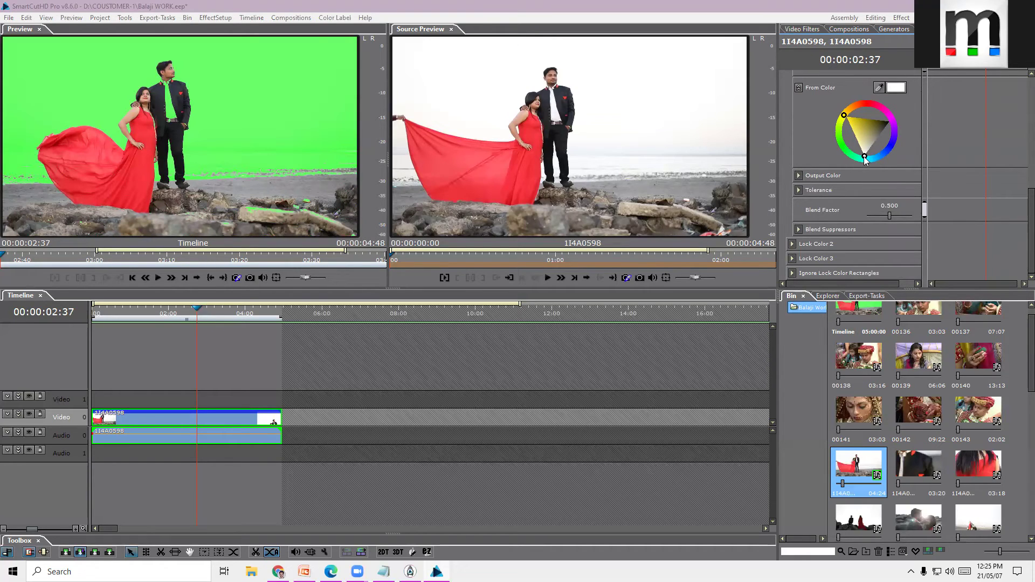
pyautogui.click(656, 138)
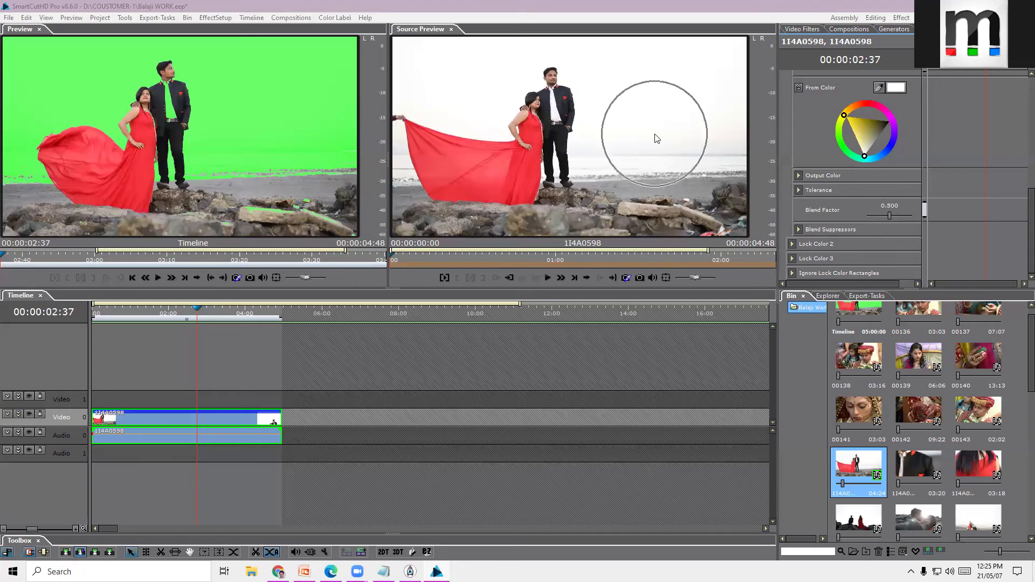
pyautogui.click(228, 95)
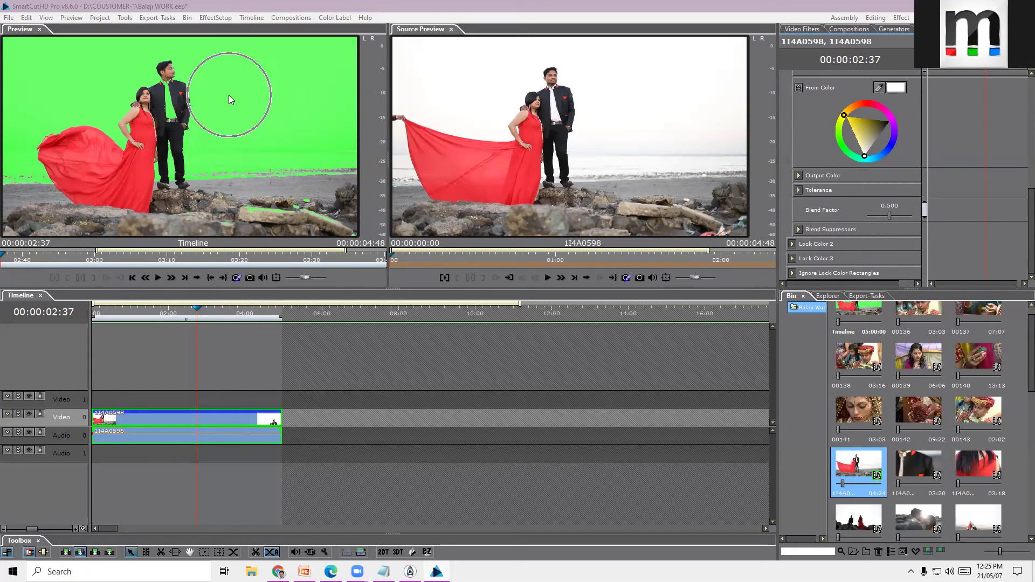
pyautogui.click(866, 160)
pyautogui.moveTo(867, 162); pyautogui.dragTo(862, 160)
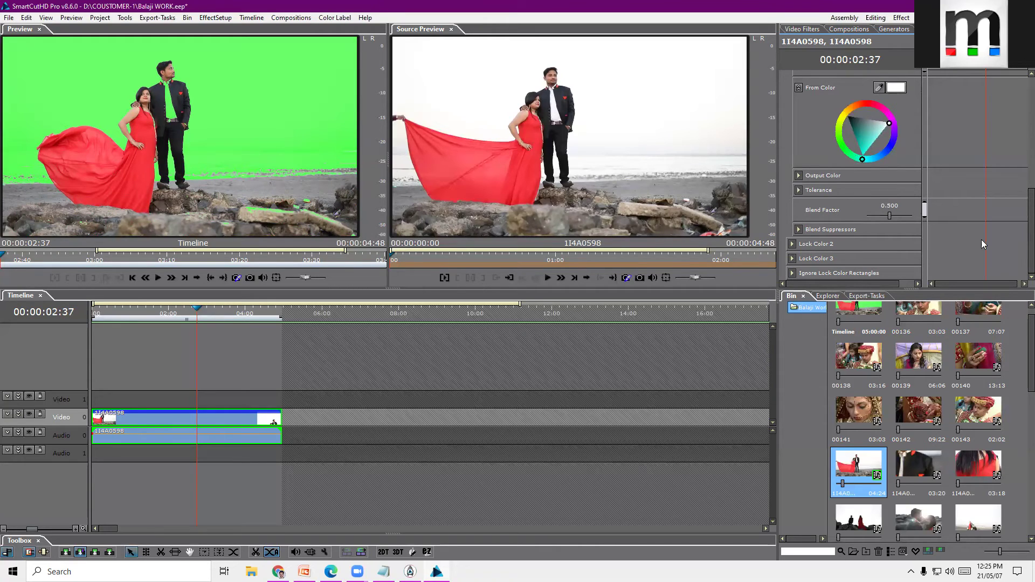
pyautogui.click(799, 176)
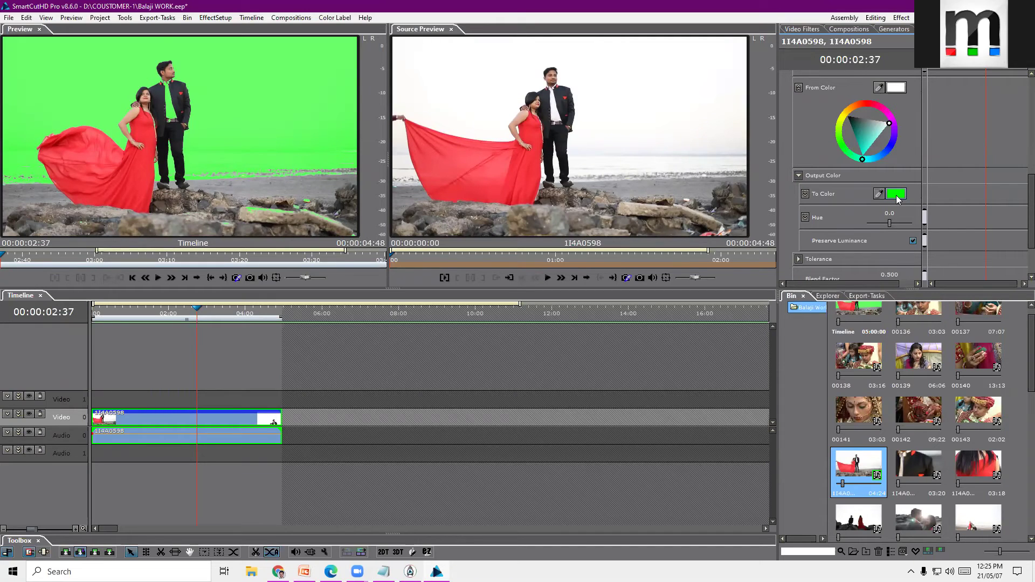
# Try a cyan replacement colour in the To Color picker, then cancel it
pyautogui.click(898, 195)
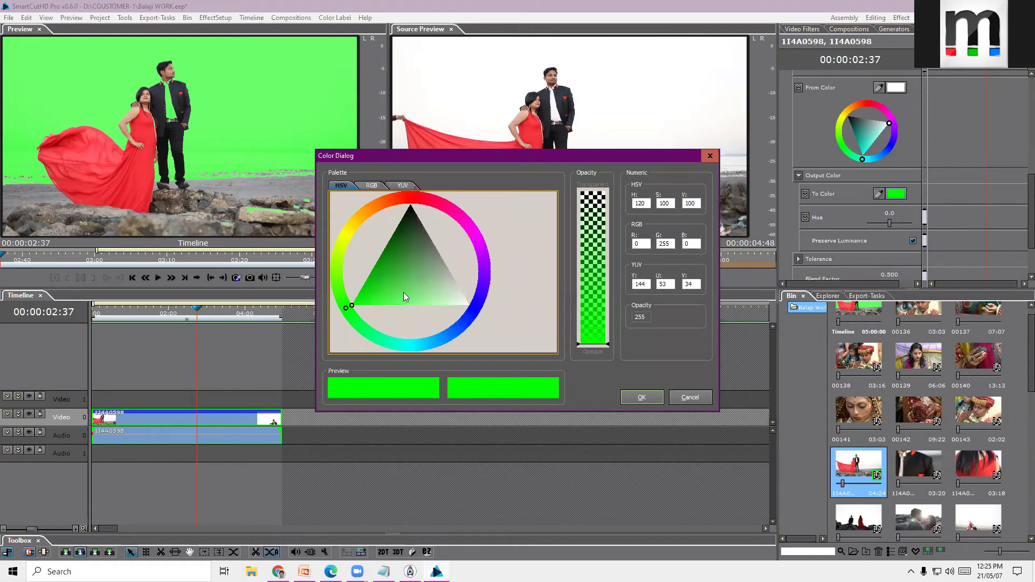
pyautogui.moveTo(352, 306)
pyautogui.mouseDown()
pyautogui.moveTo(432, 341)
pyautogui.moveTo(416, 341)
pyautogui.moveTo(438, 341)
pyautogui.moveTo(414, 344)
pyautogui.moveTo(423, 344)
pyautogui.mouseUp()
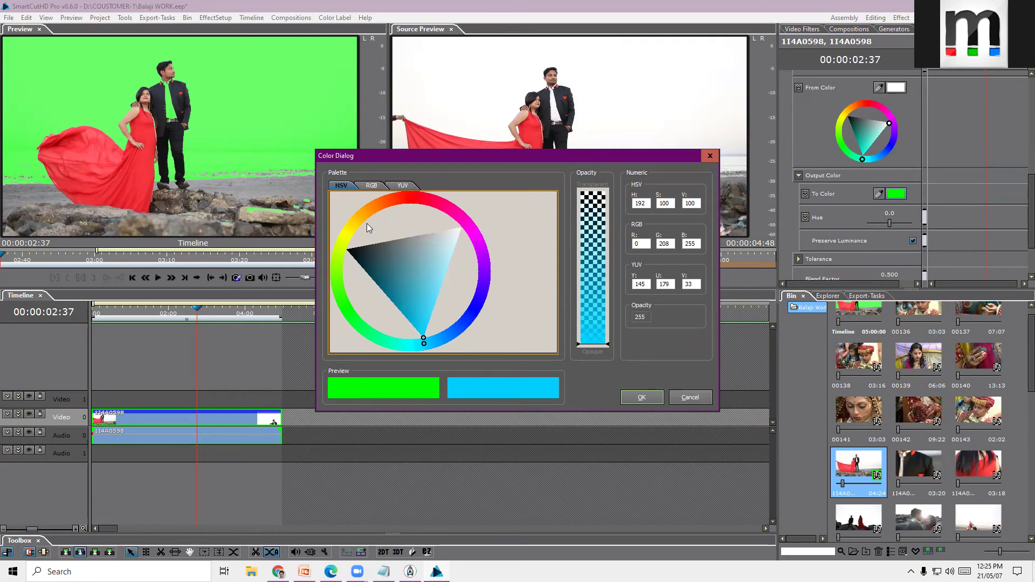
pyautogui.click(690, 397)
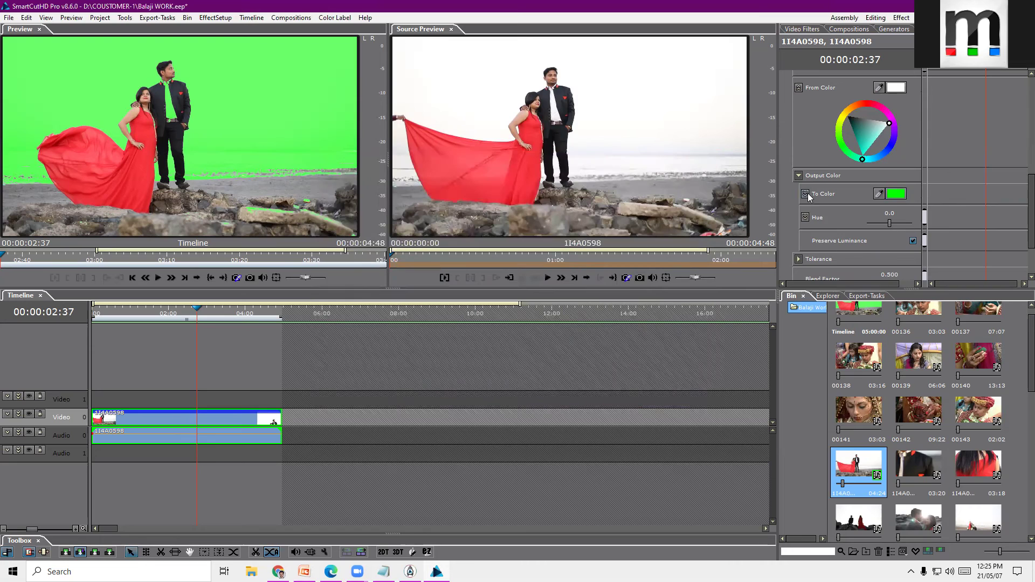
# Drag the To Color hue from green to blue so the keyed sky appears cyan
pyautogui.click(806, 194)
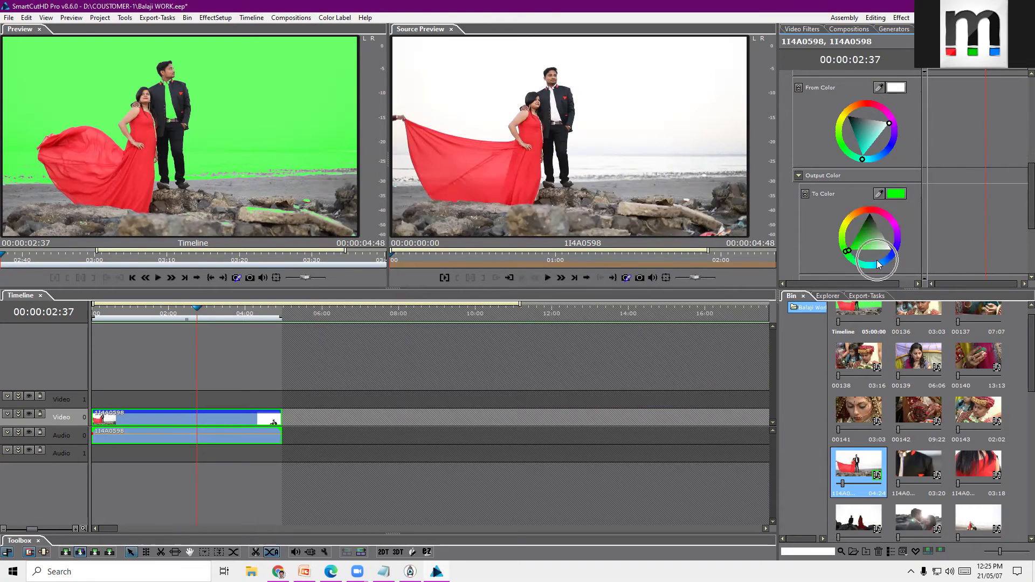
pyautogui.click(869, 244)
pyautogui.click(901, 194)
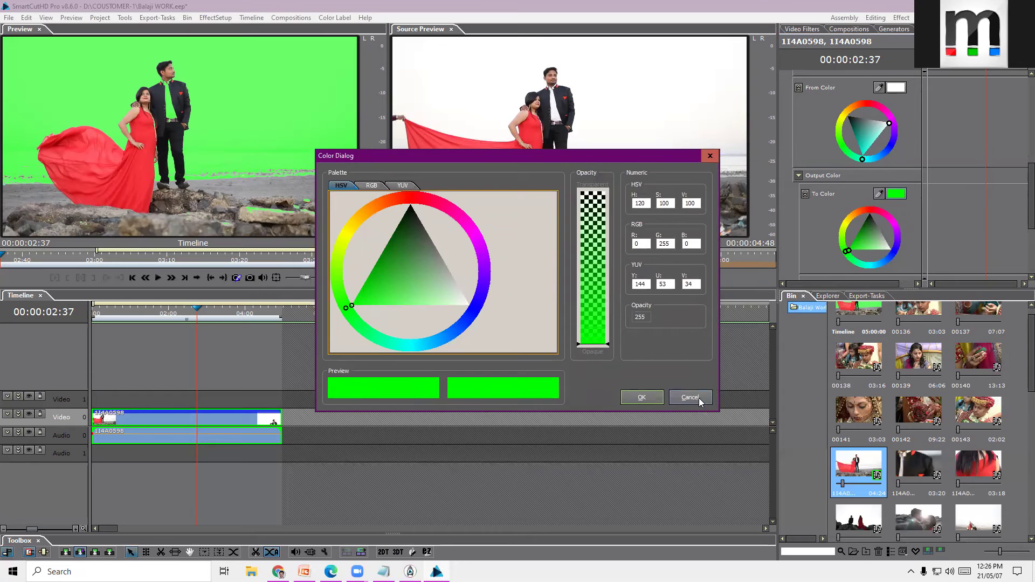
pyautogui.click(679, 397)
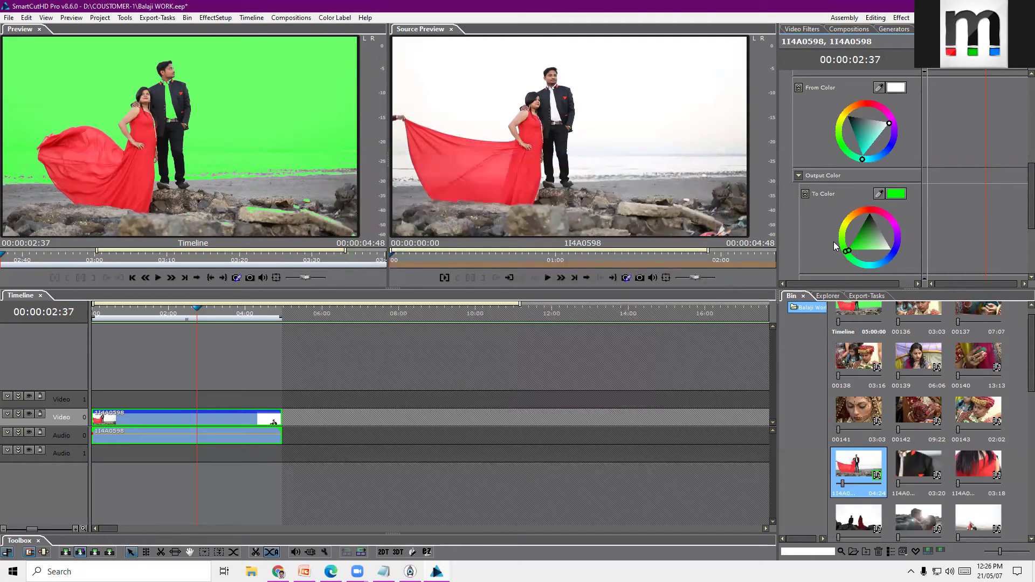
pyautogui.moveTo(843, 262); pyautogui.dragTo(886, 263)
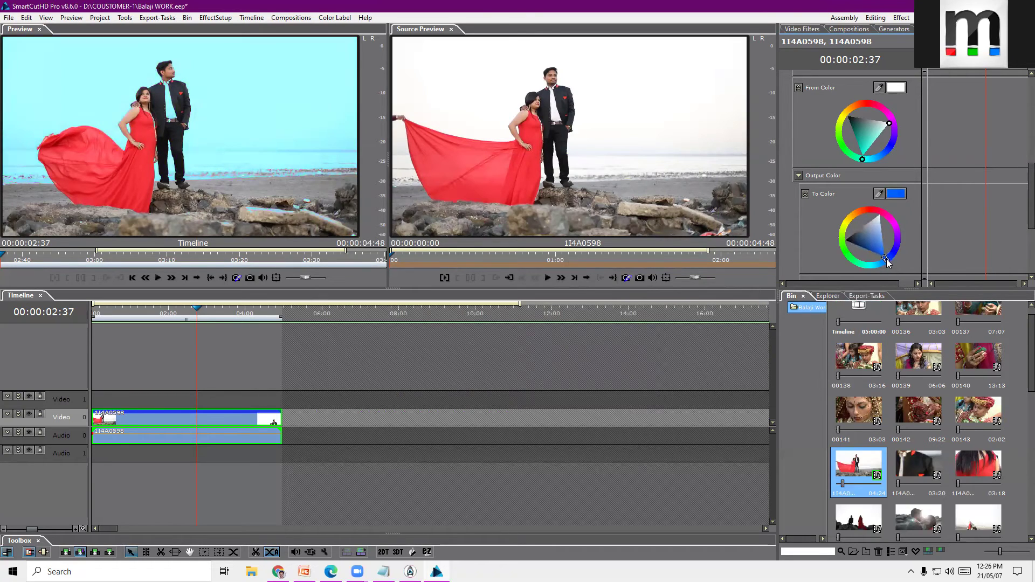
# Pull the To Color triangle marker toward centre for a muted blue, pale natural-looking sky
pyautogui.click(232, 106)
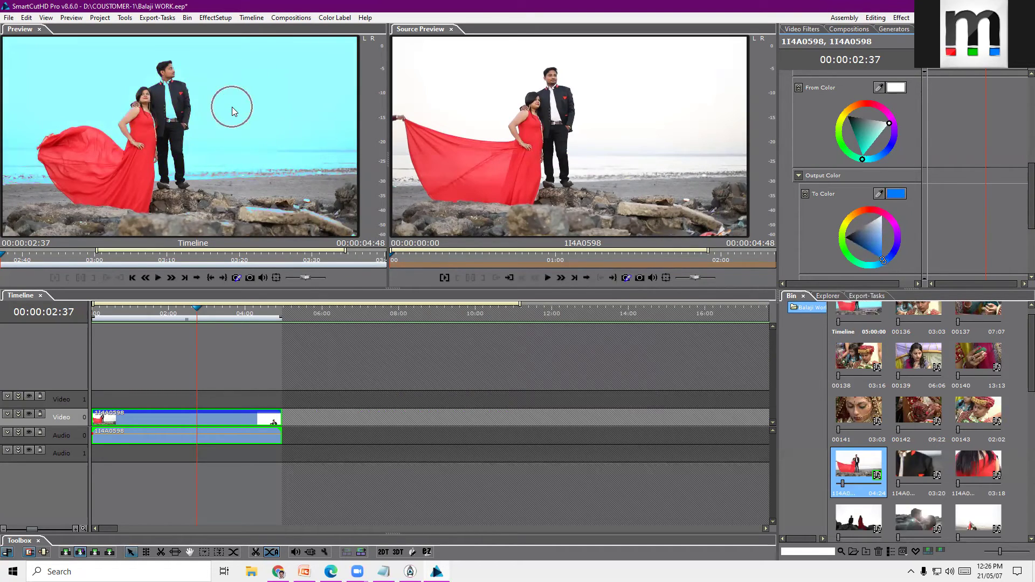
pyautogui.moveTo(883, 260)
pyautogui.mouseDown()
pyautogui.moveTo(875, 237)
pyautogui.moveTo(889, 257)
pyautogui.mouseUp()
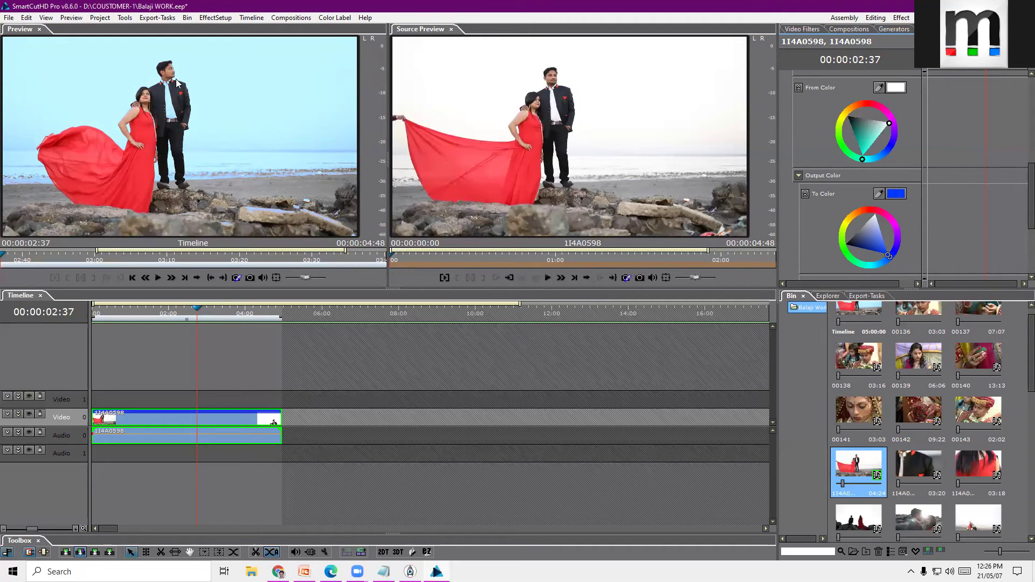
# Switch the Change To Color Preview Type between Source and Matte, ending on the black-and-white Matte
pyautogui.scroll(2, 1019, 186)
pyautogui.scroll(10, 1019, 186)
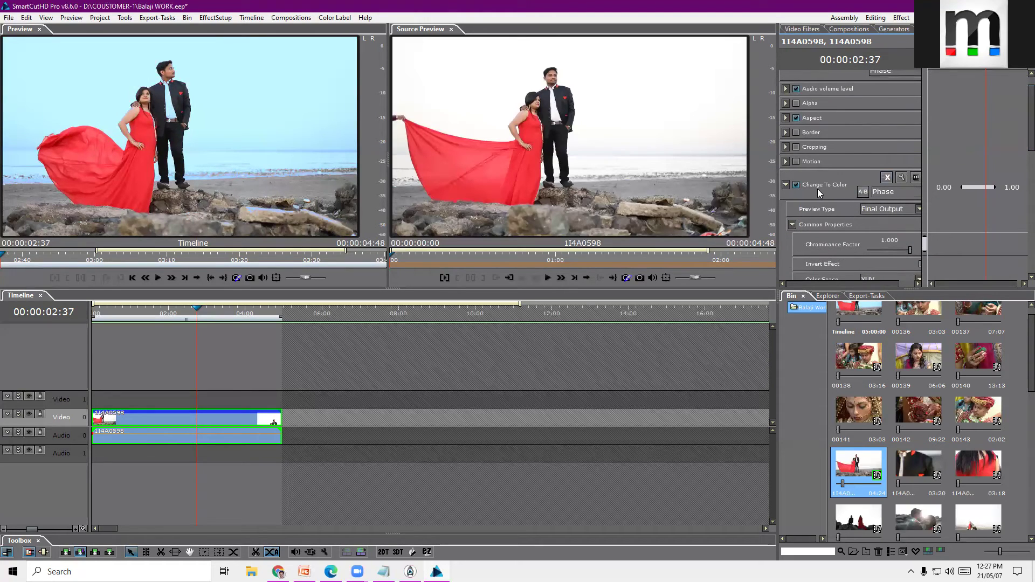
pyautogui.click(911, 210)
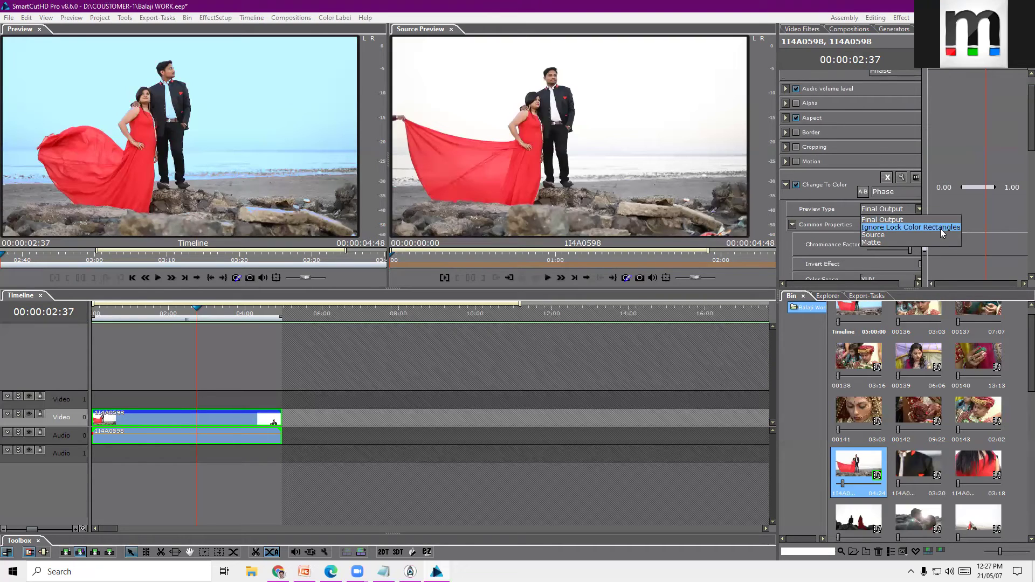
pyautogui.click(893, 236)
pyautogui.click(895, 211)
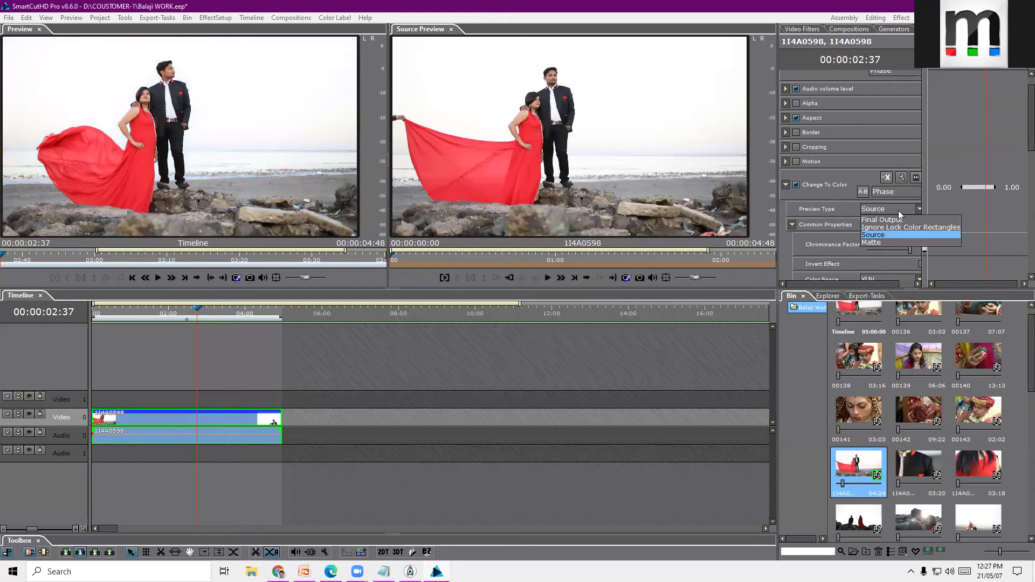
pyautogui.click(889, 229)
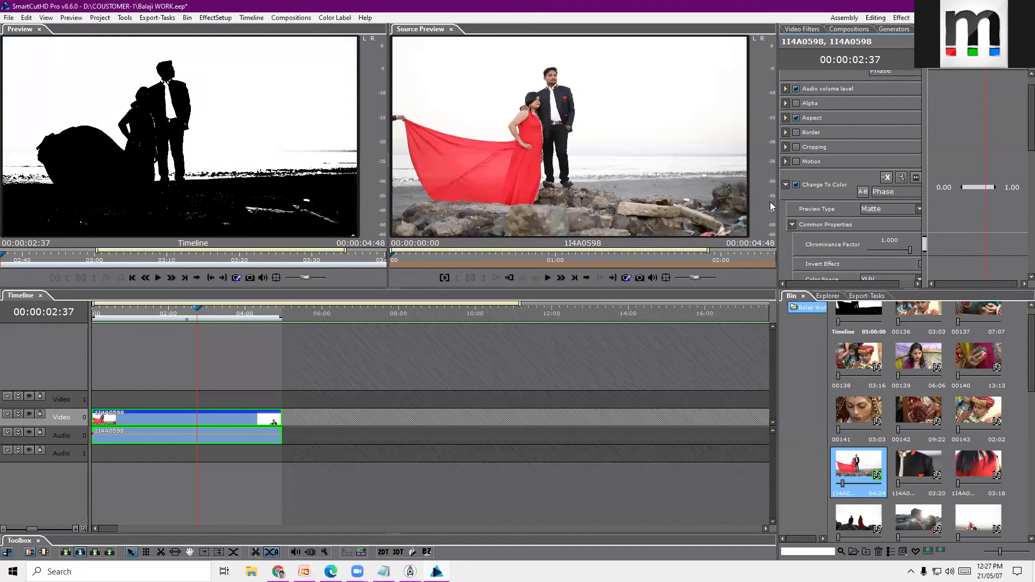
pyautogui.click(891, 211)
pyautogui.press('Escape')
pyautogui.click(887, 210)
pyautogui.click(880, 235)
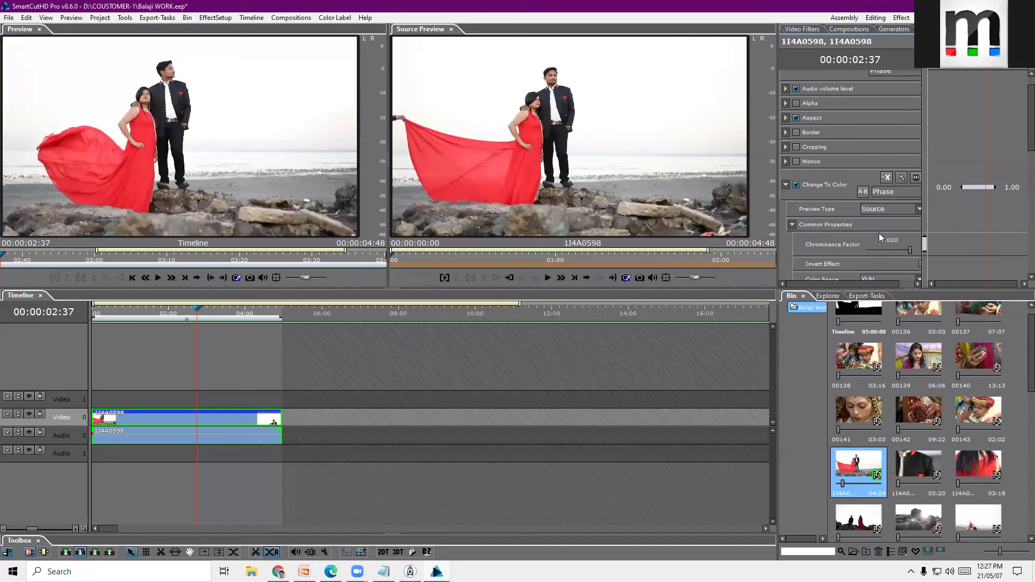
pyautogui.click(882, 210)
pyautogui.click(879, 243)
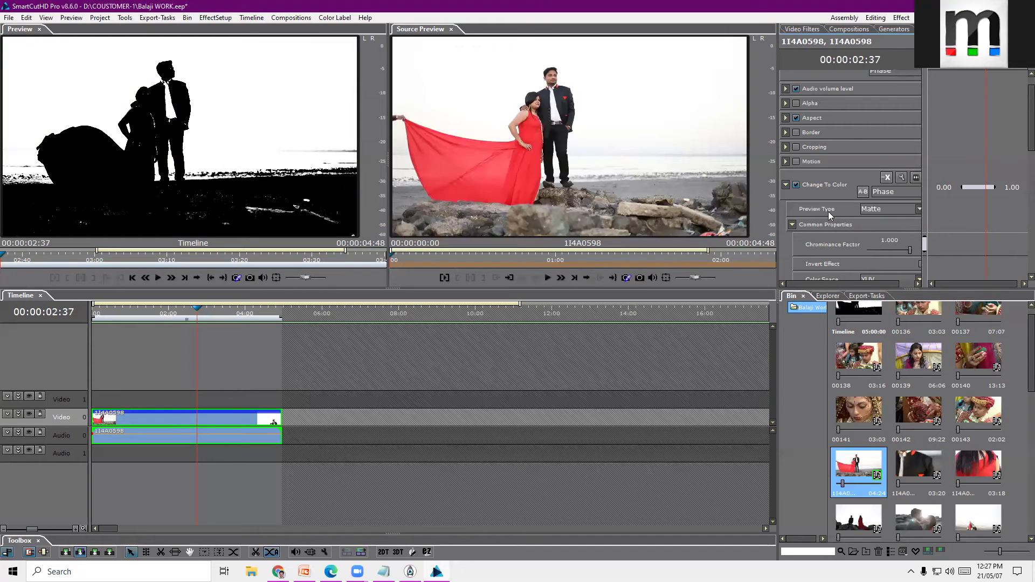
pyautogui.click(895, 209)
# Set Preview Type to Final Output, showing the couple in full colour with a bluer sky
pyautogui.click(882, 223)
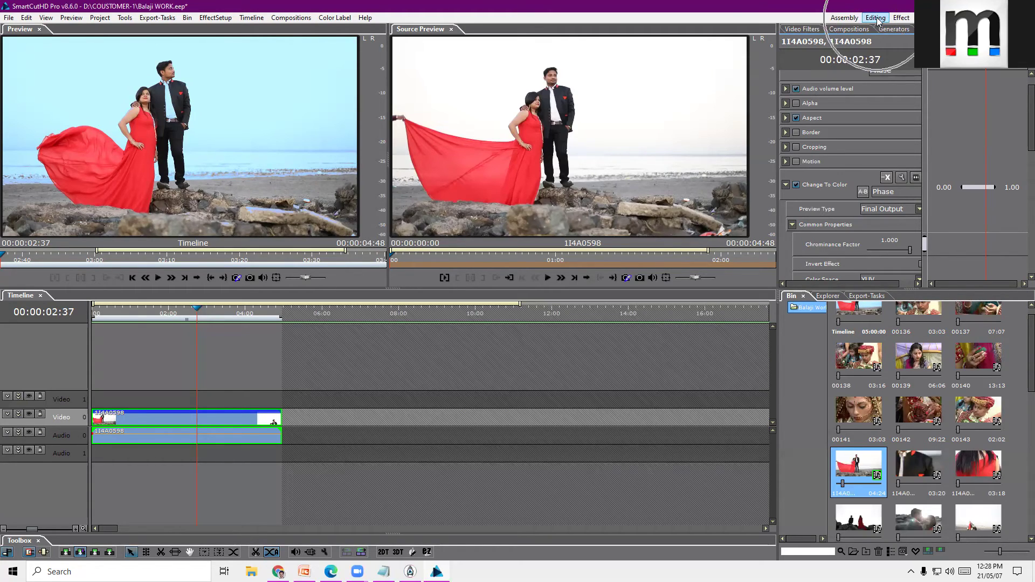
# Switch to the Effect workspace layout and widen the Effect Setup panel listing the filters
pyautogui.click(904, 21)
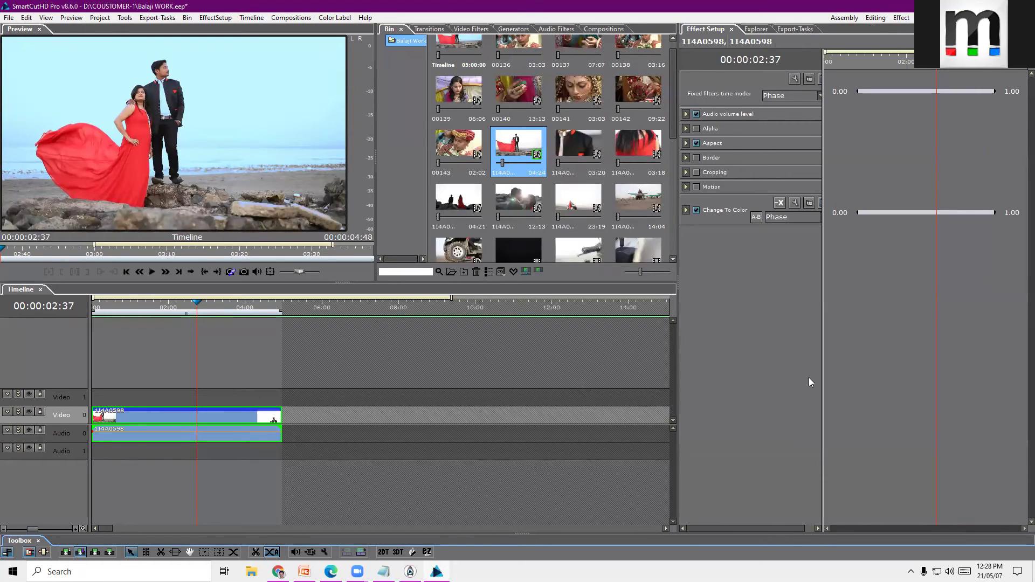
pyautogui.click(714, 32)
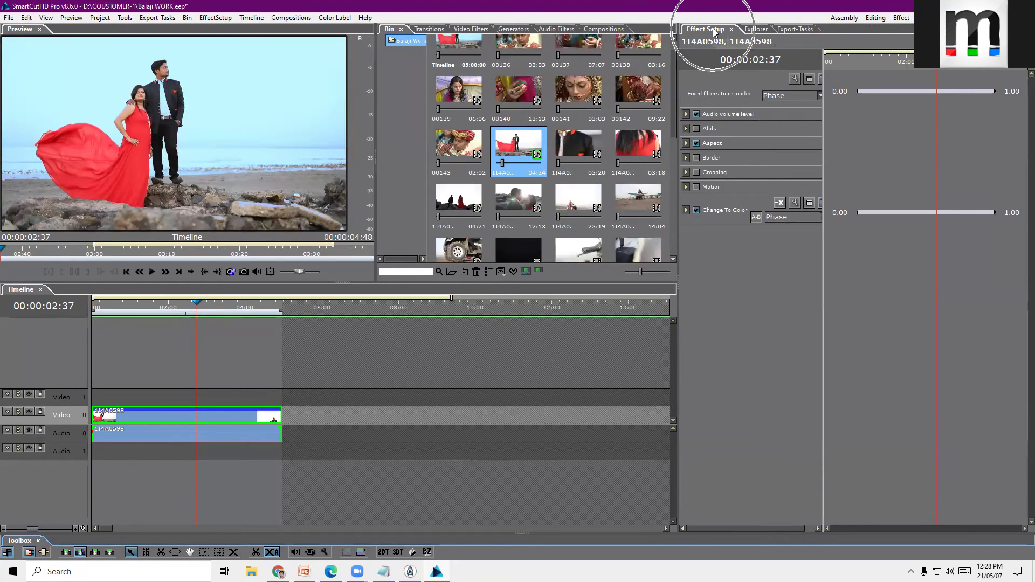
pyautogui.click(715, 32)
pyautogui.click(714, 31)
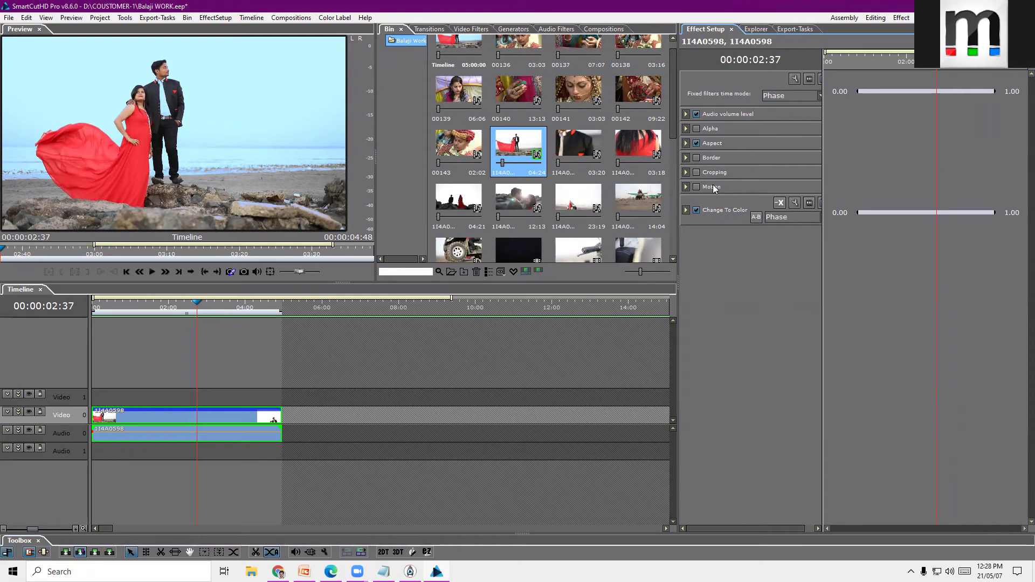
pyautogui.moveTo(676, 239); pyautogui.dragTo(579, 256)
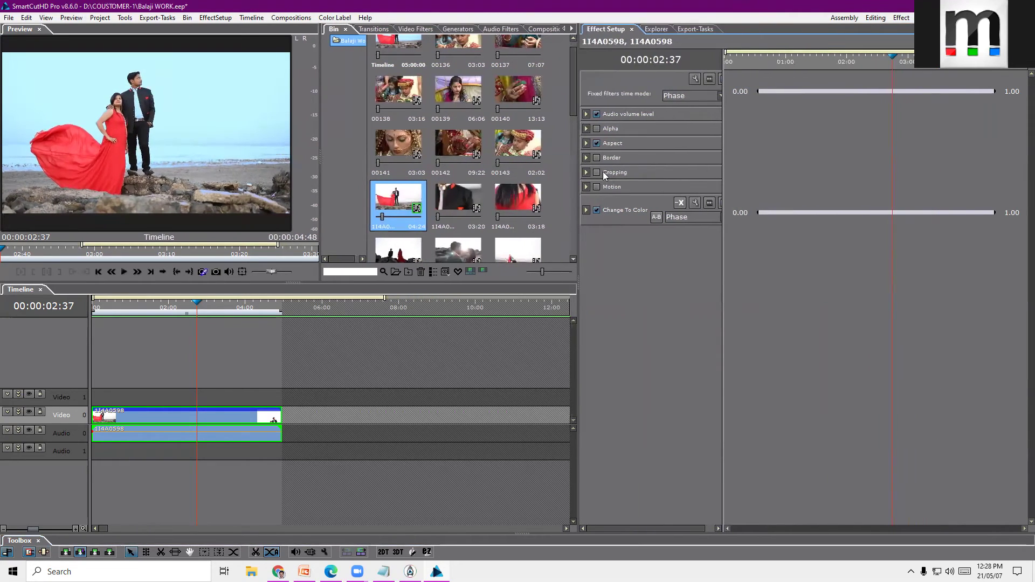
# Split the clip at 01:12 and play the timeline back to check the cut
pyautogui.moveTo(107, 310); pyautogui.dragTo(139, 312)
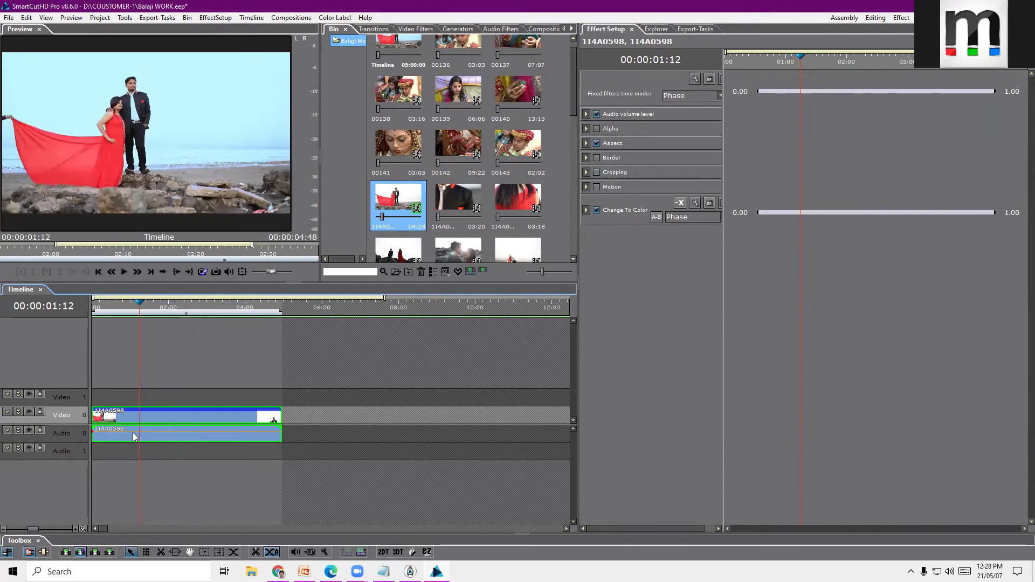
pyautogui.press('c')
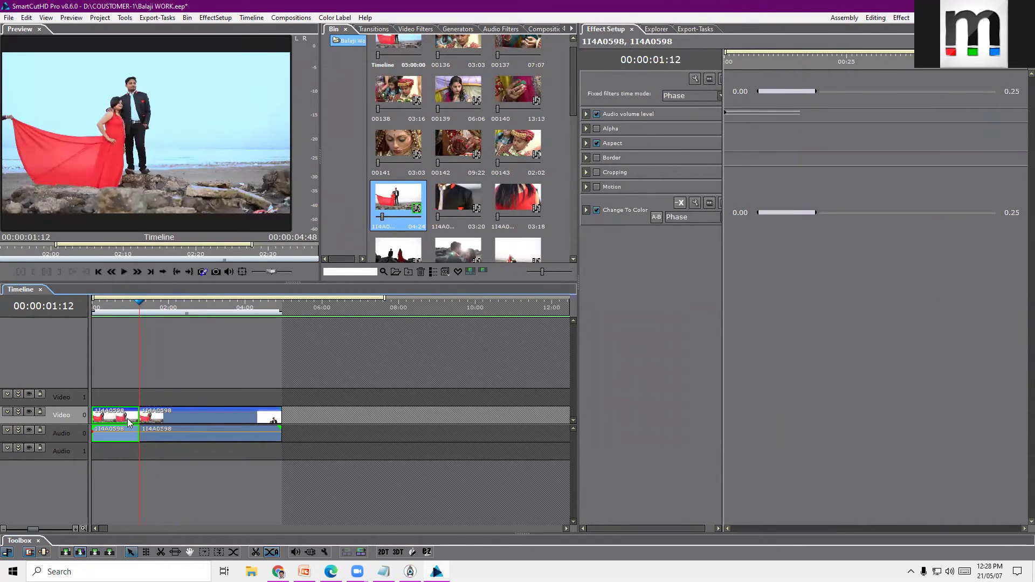
pyautogui.press('l')
pyautogui.press('l')
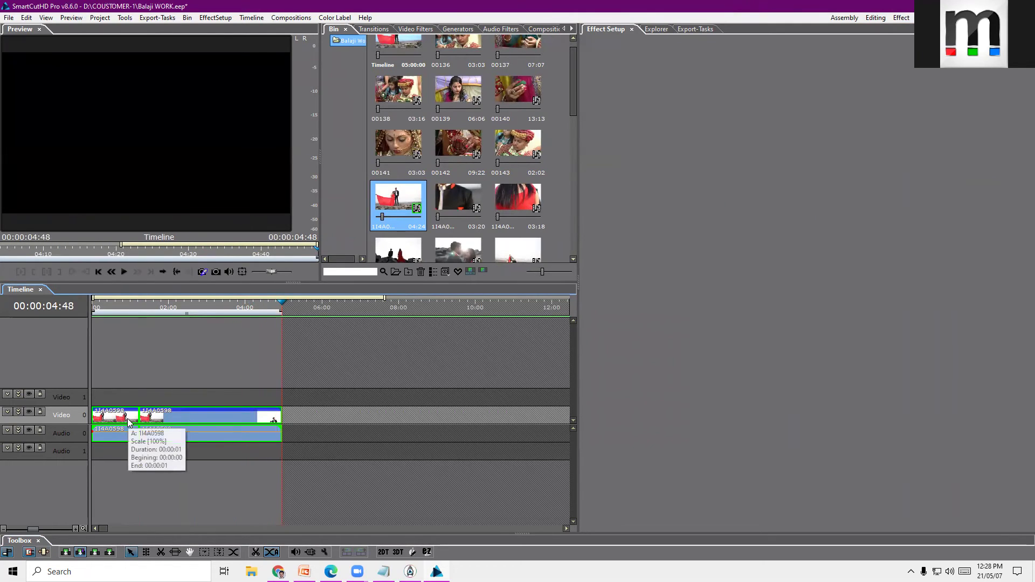
pyautogui.click(139, 397)
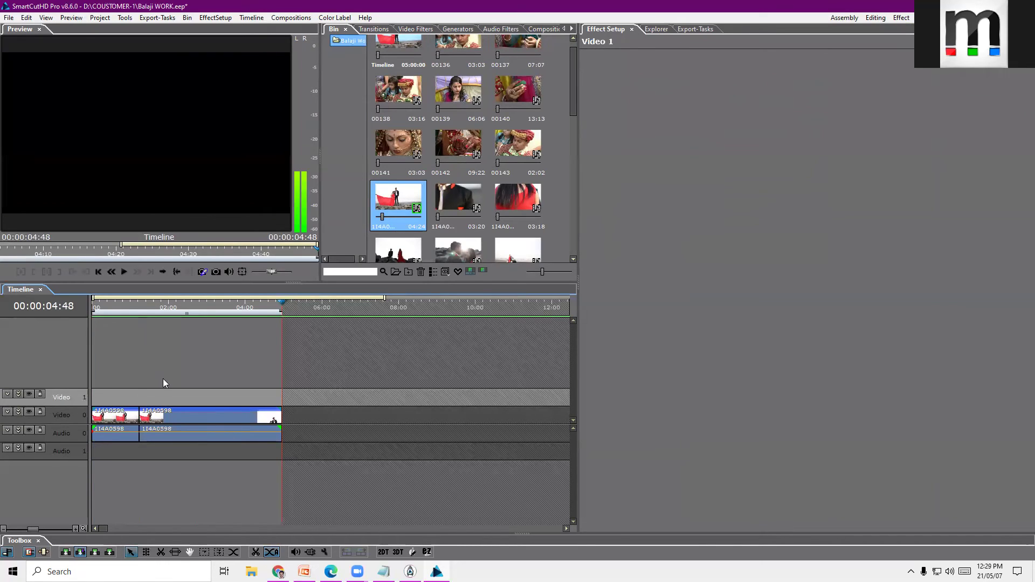
pyautogui.press('space')
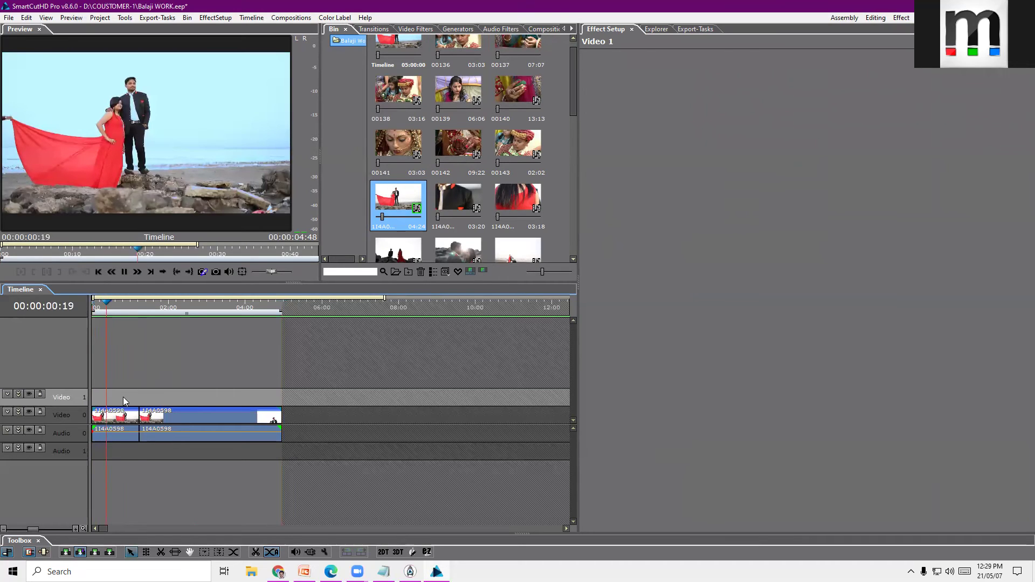
# Ripple-delete the short opening piece so the sequence shortens from 04:48 to 03:36
pyautogui.click(123, 412)
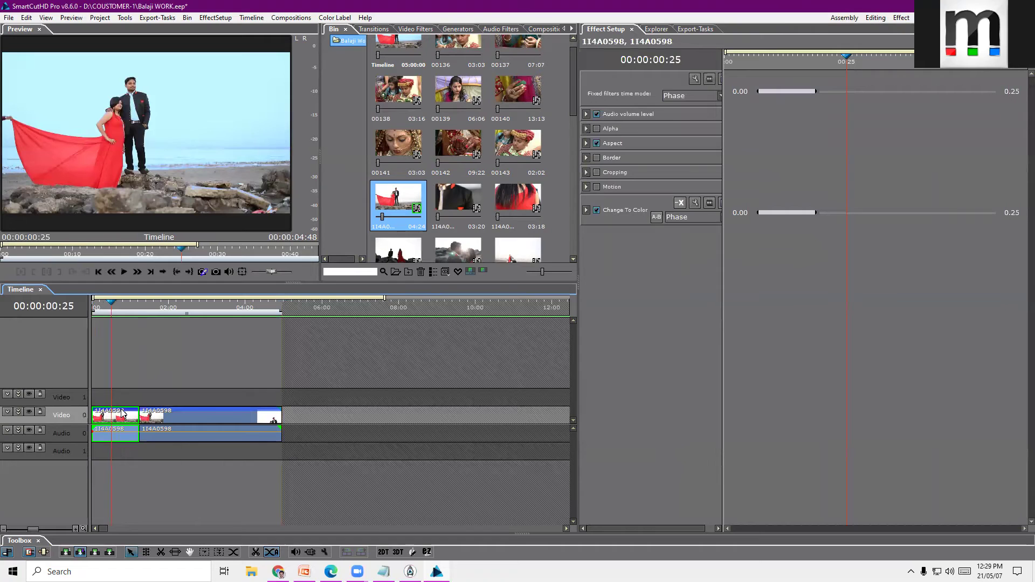
pyautogui.moveTo(122, 411); pyautogui.dragTo(167, 386)
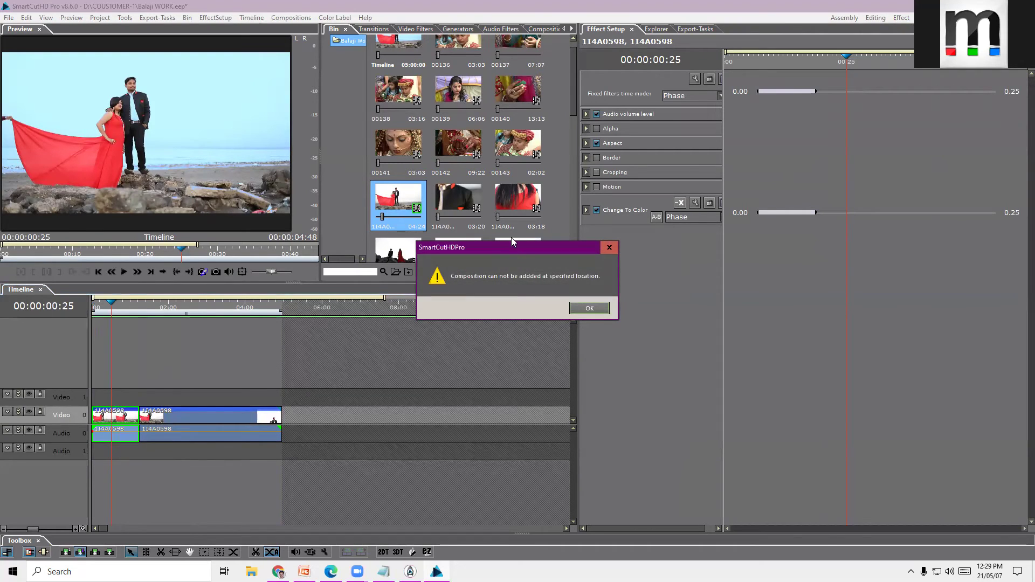
pyautogui.click(579, 308)
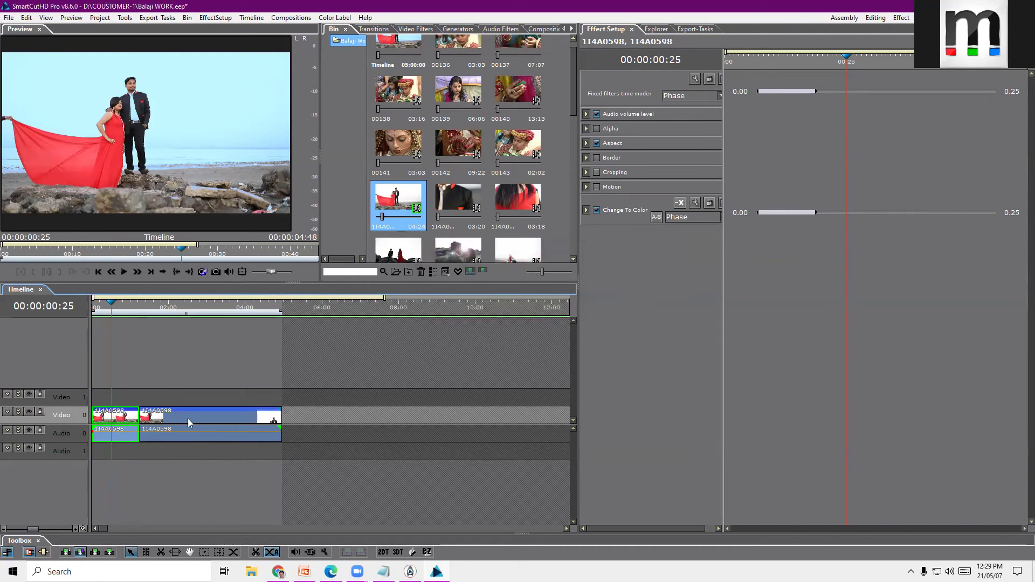
pyautogui.press('Delete')
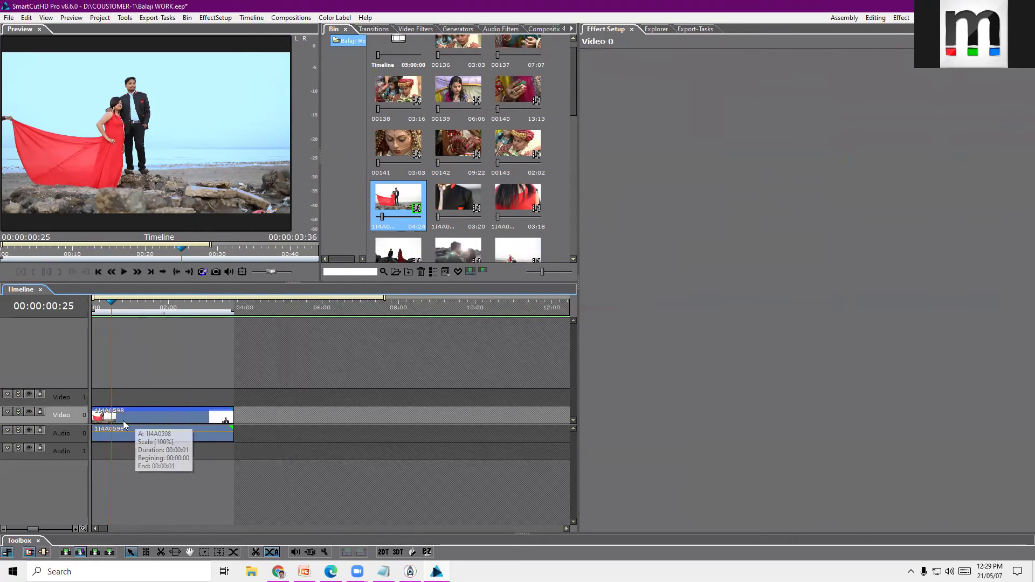
pyautogui.moveTo(124, 307); pyautogui.dragTo(145, 313)
# Enable the 114A0598 clip's Cropping filter, showing Left 0.0, Right 100.0, Top 0.0, Bottom 100.0
pyautogui.click(160, 410)
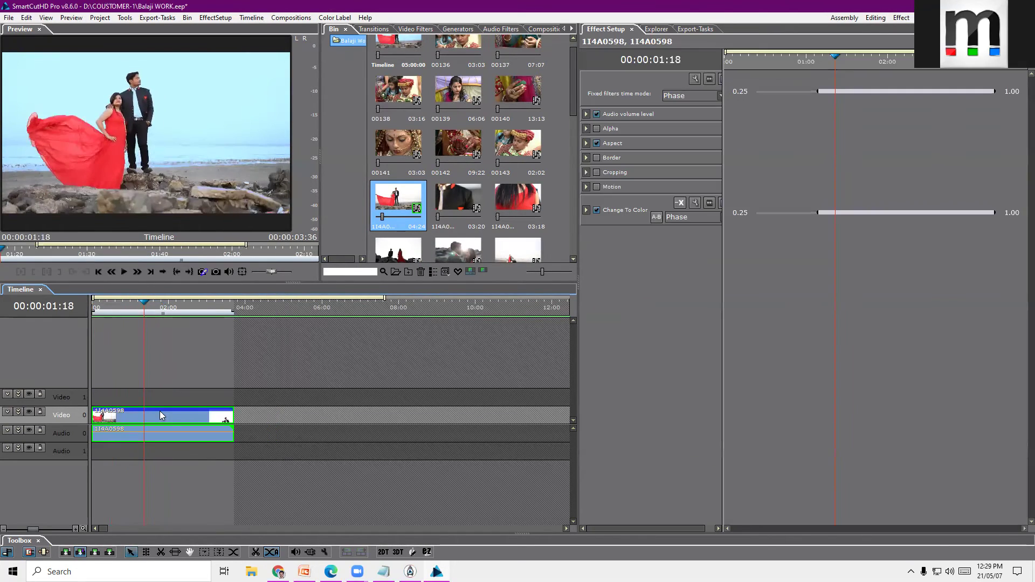
pyautogui.moveTo(720, 158); pyautogui.dragTo(729, 158)
pyautogui.click(596, 172)
pyautogui.click(586, 172)
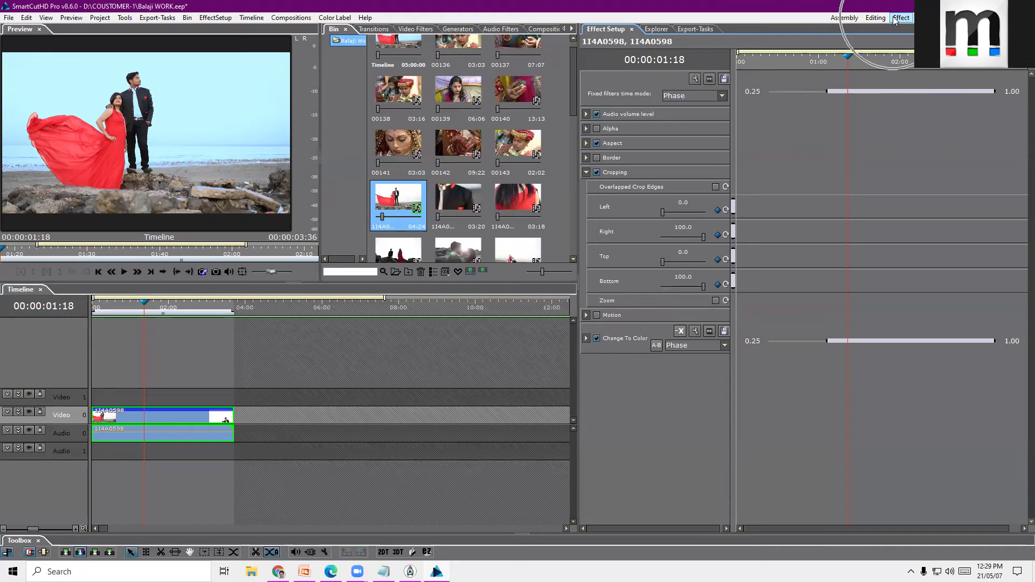
pyautogui.click(612, 60)
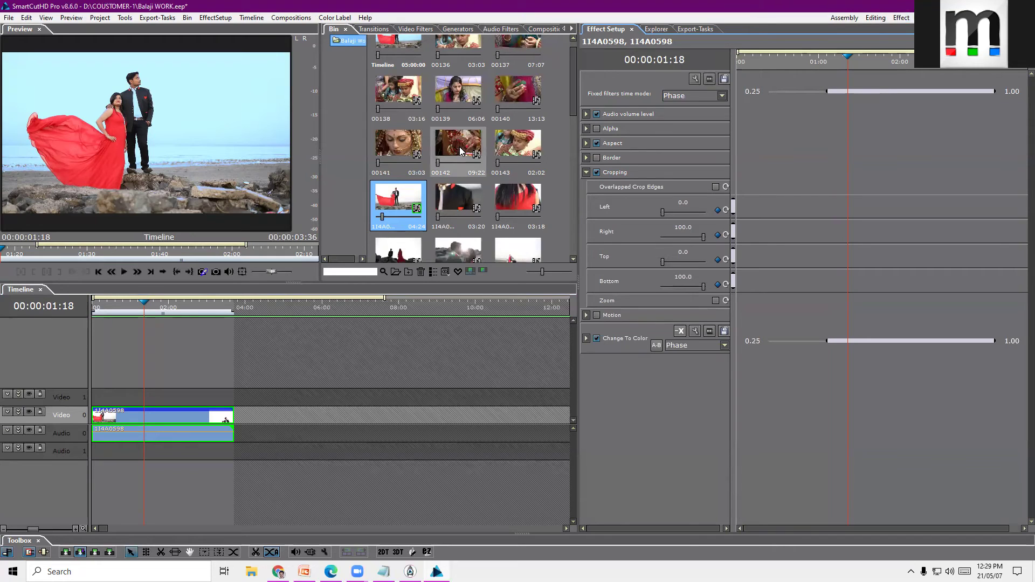
# Crop in from the left and set a keyframe on the Cropping Left value
pyautogui.moveTo(845, 58); pyautogui.dragTo(774, 73)
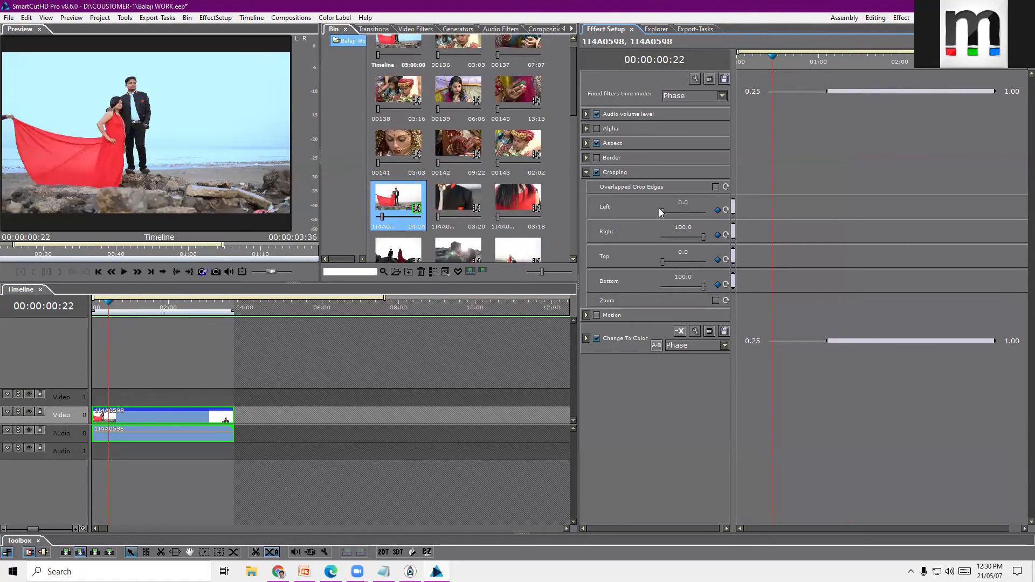
pyautogui.moveTo(664, 213); pyautogui.dragTo(692, 230)
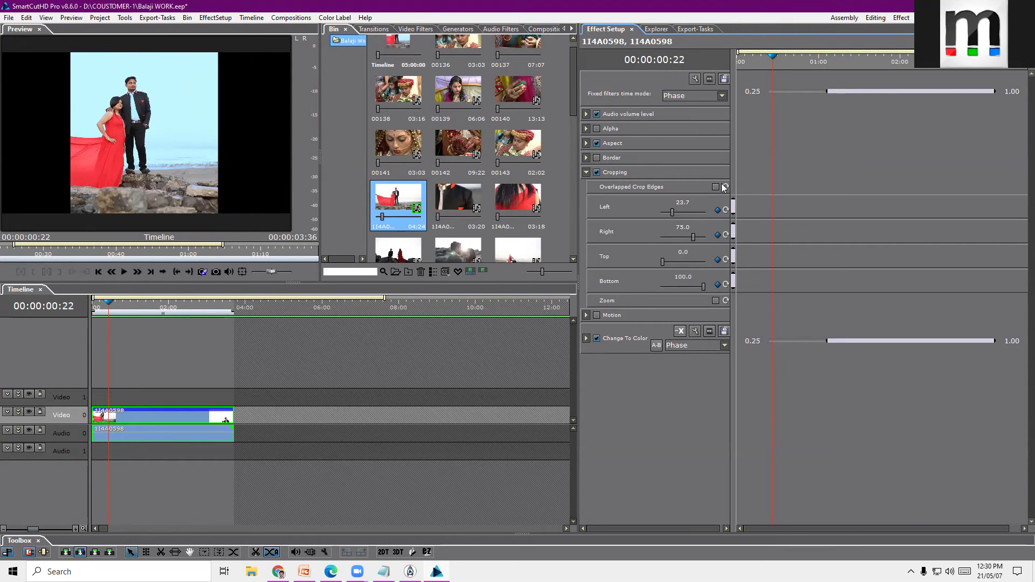
pyautogui.click(722, 212)
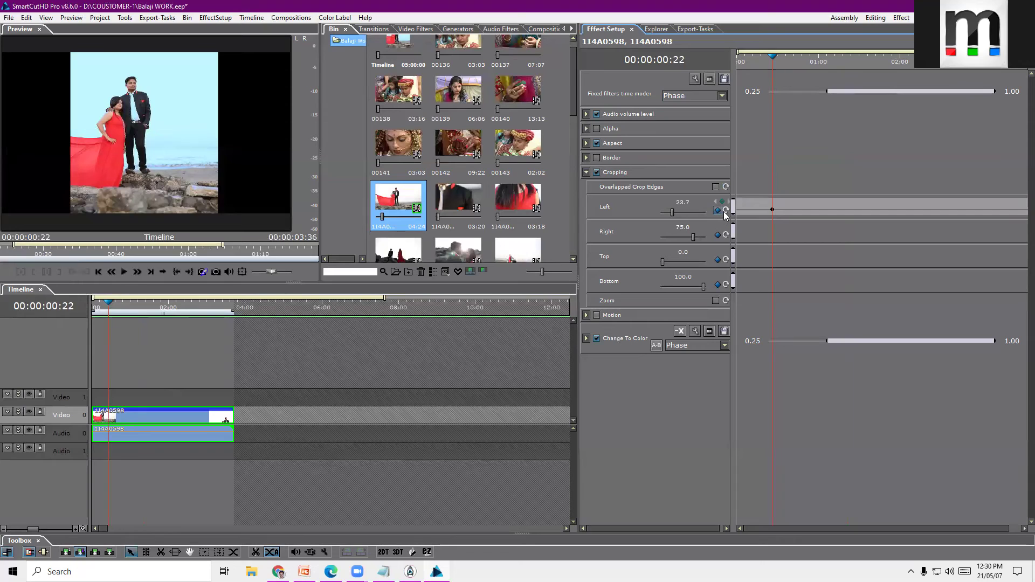
# Reset Cropping Left to 0.0 and Right to 100.0, then return to the clip start
pyautogui.click(725, 211)
pyautogui.click(726, 235)
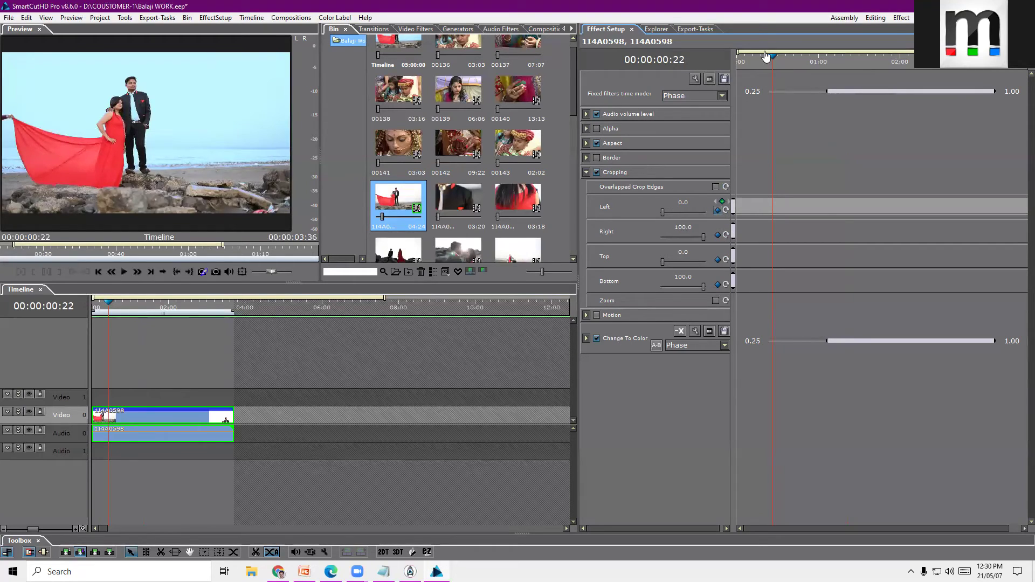
pyautogui.moveTo(755, 68); pyautogui.dragTo(731, 58)
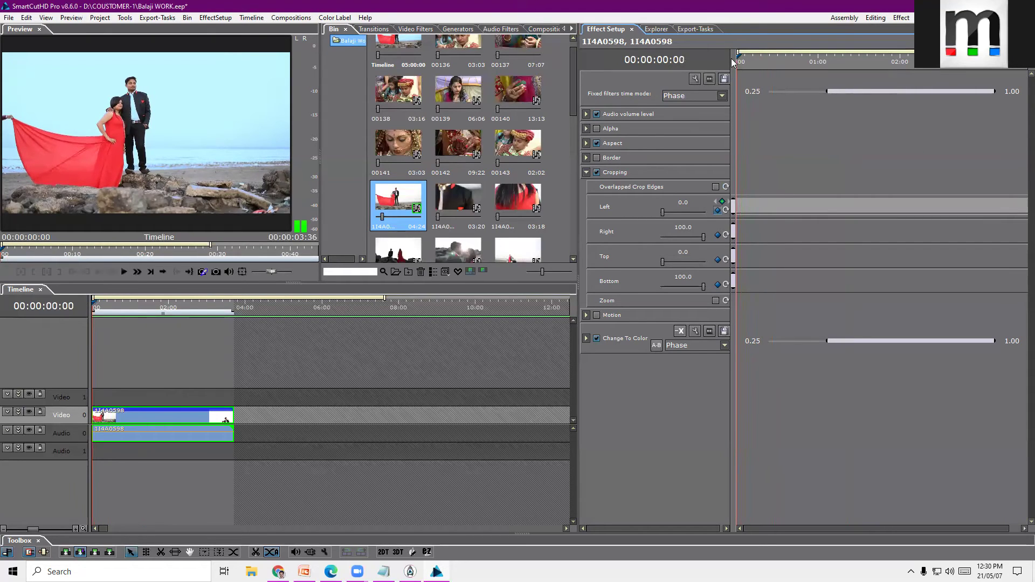
# Keyframe Right at the start and add Left and Right keyframes at 00:00:00:34
pyautogui.click(718, 235)
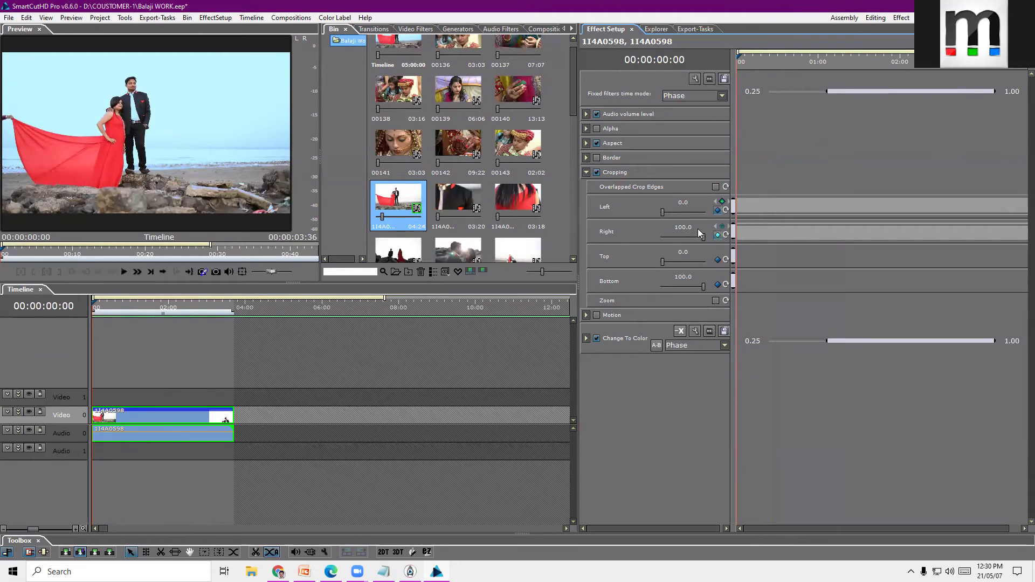
pyautogui.moveTo(760, 66); pyautogui.dragTo(792, 66)
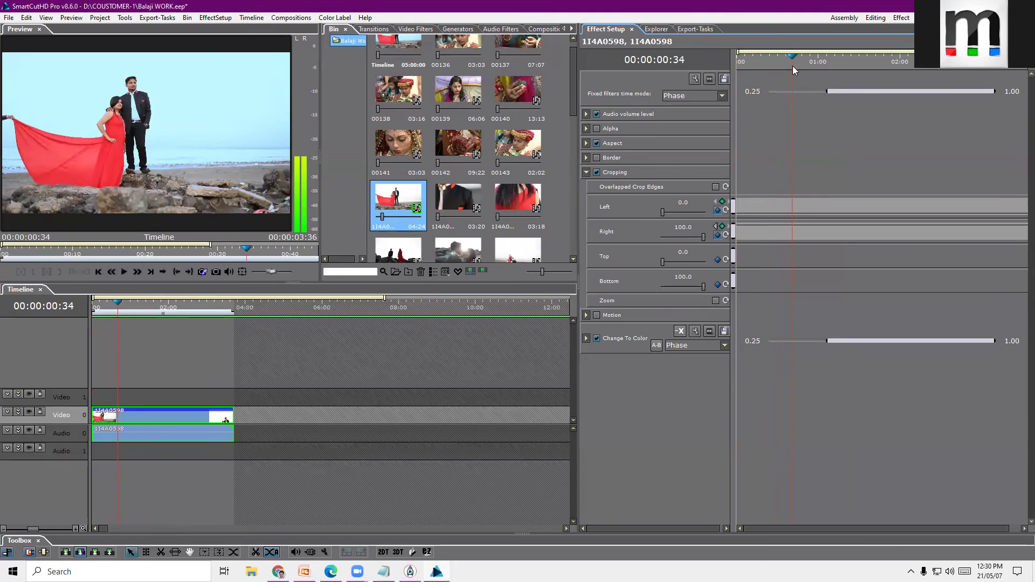
pyautogui.click(722, 206)
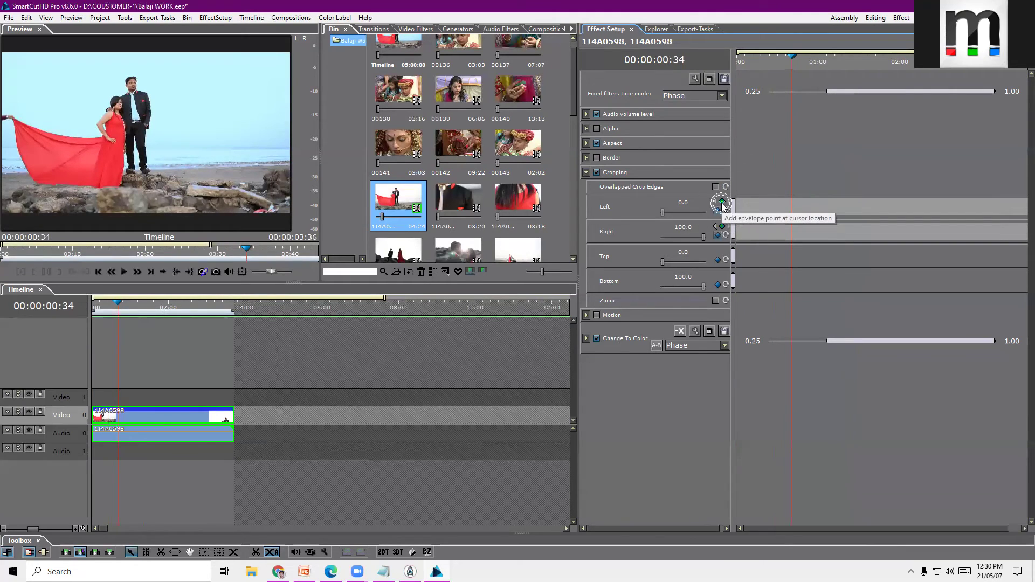
pyautogui.click(723, 205)
pyautogui.click(723, 204)
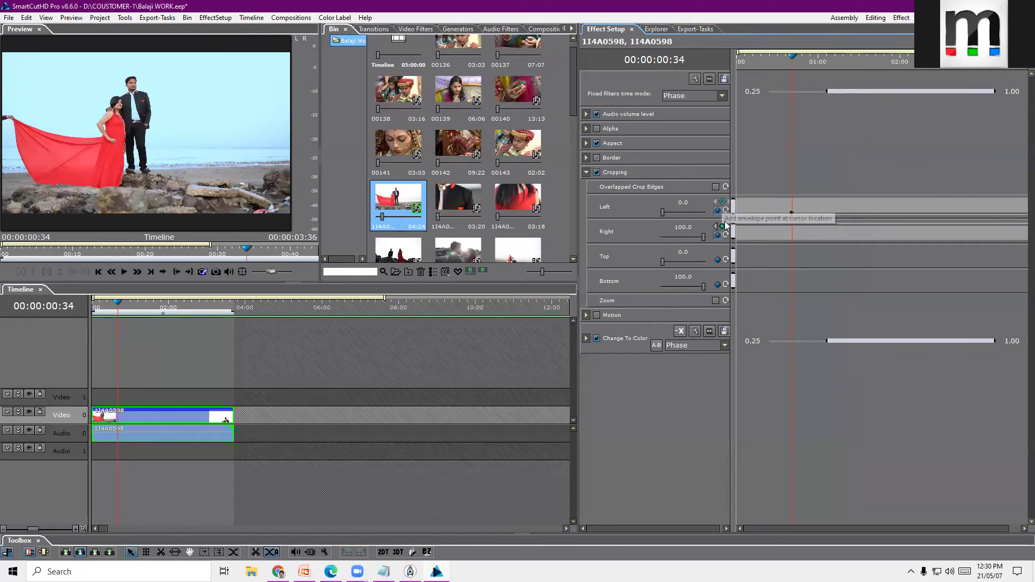
pyautogui.click(723, 227)
# Crop 25.0 off the left at 00:00:00:34 and clear the left crop at the start
pyautogui.moveTo(663, 212); pyautogui.dragTo(686, 238)
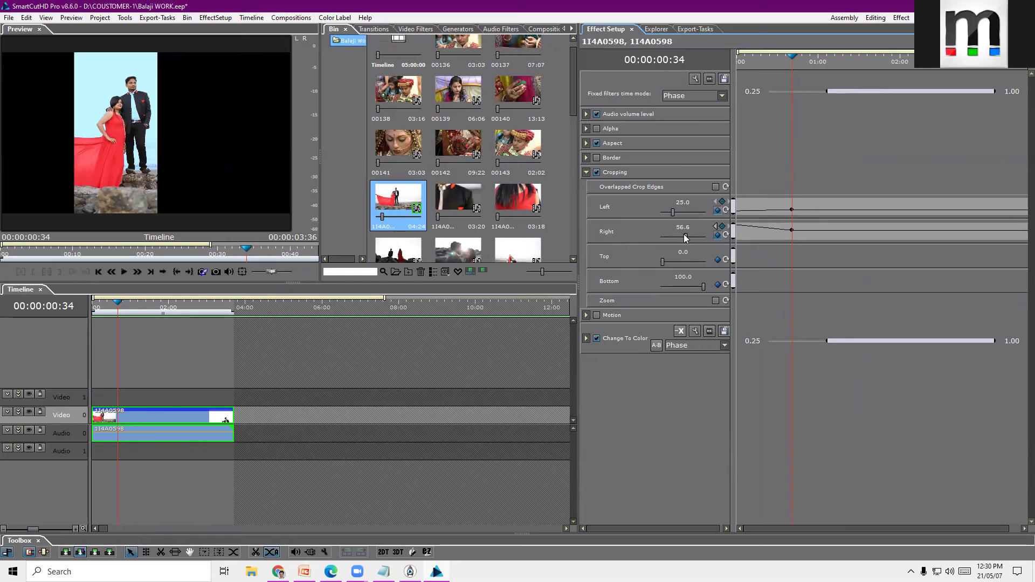
pyautogui.moveTo(792, 59); pyautogui.dragTo(730, 66)
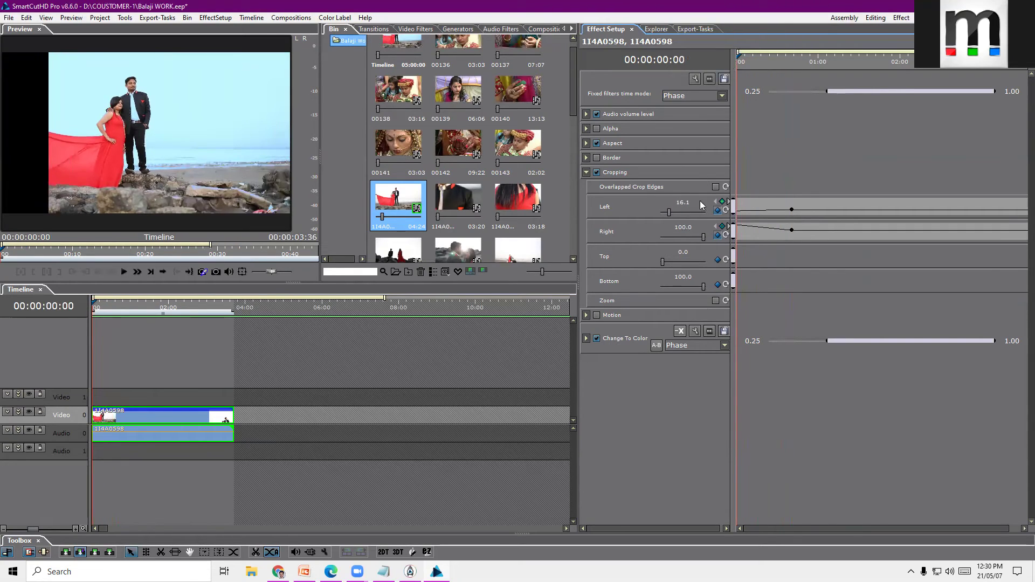
pyautogui.moveTo(666, 211); pyautogui.dragTo(632, 207)
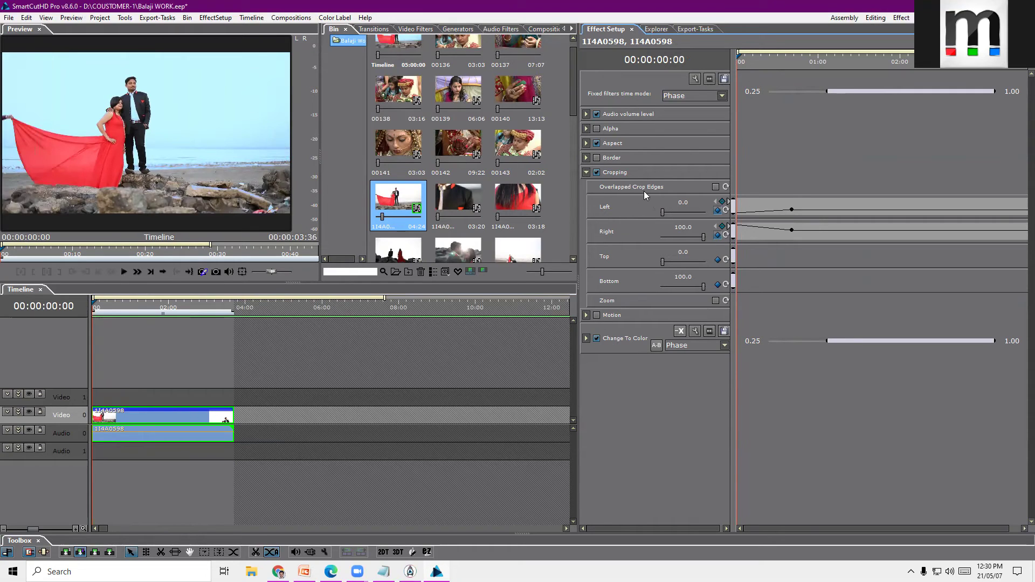
# At 01:07, keyframe Left at 40.8 and Right at 69.7, then review the crop animation
pyautogui.moveTo(741, 65); pyautogui.dragTo(831, 70)
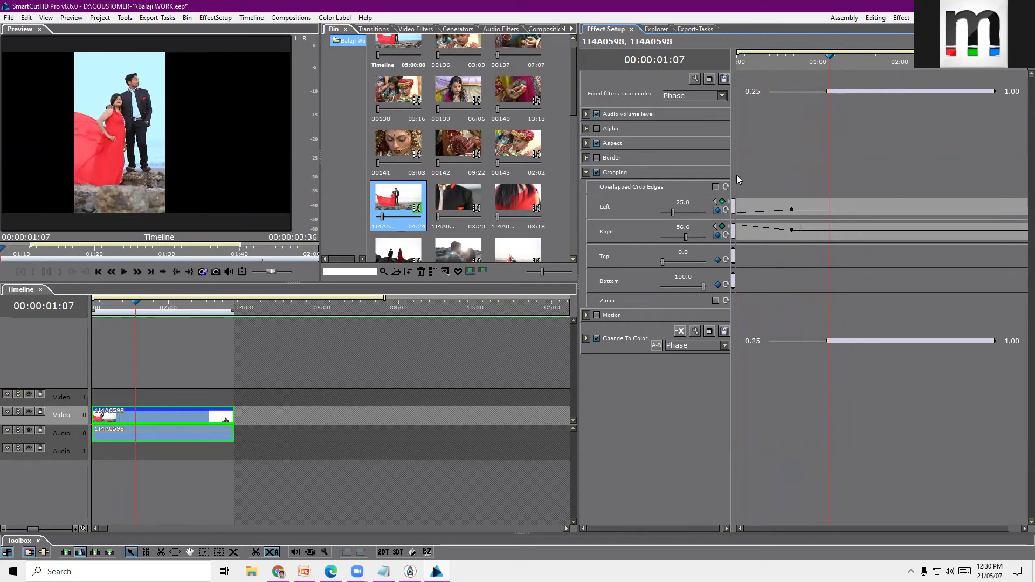
pyautogui.click(722, 202)
pyautogui.click(722, 227)
pyautogui.moveTo(673, 216); pyautogui.dragTo(679, 214)
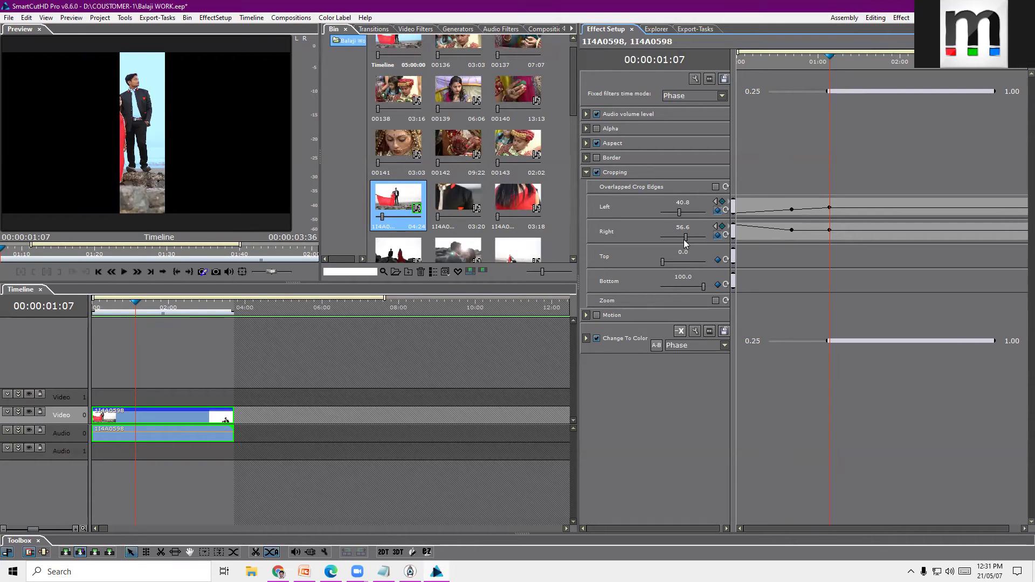
pyautogui.moveTo(687, 238); pyautogui.dragTo(691, 237)
pyautogui.moveTo(835, 61); pyautogui.dragTo(888, 84)
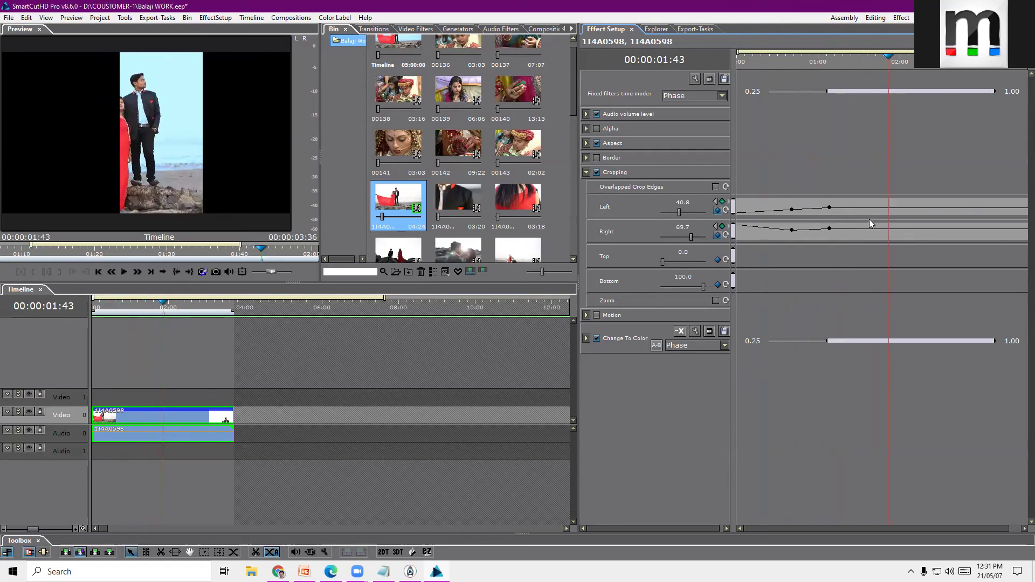
# Switch to the Effect workspace and float the Transitions window showing Telugu Twister Fx effects
pyautogui.click(901, 18)
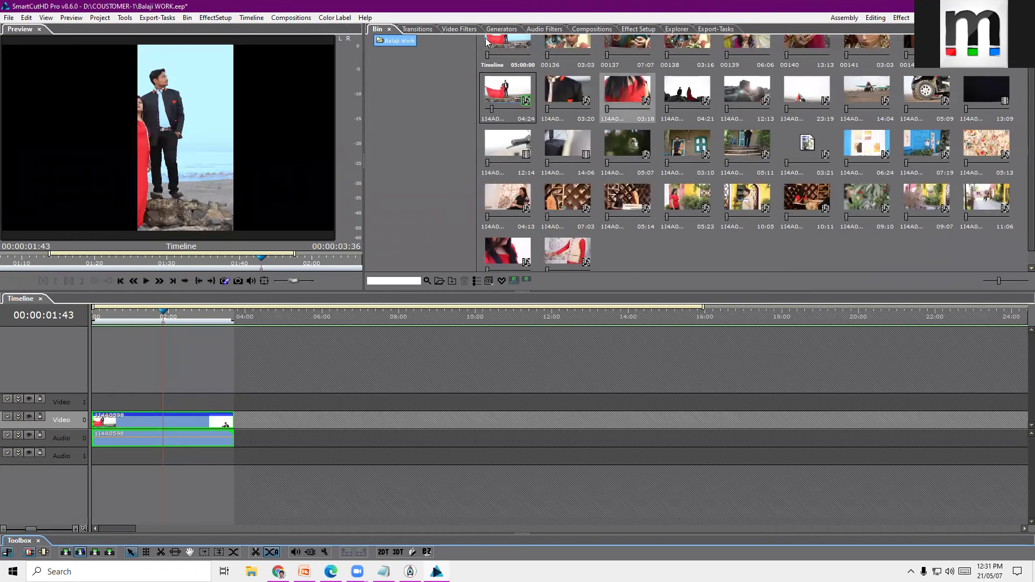
pyautogui.click(418, 29)
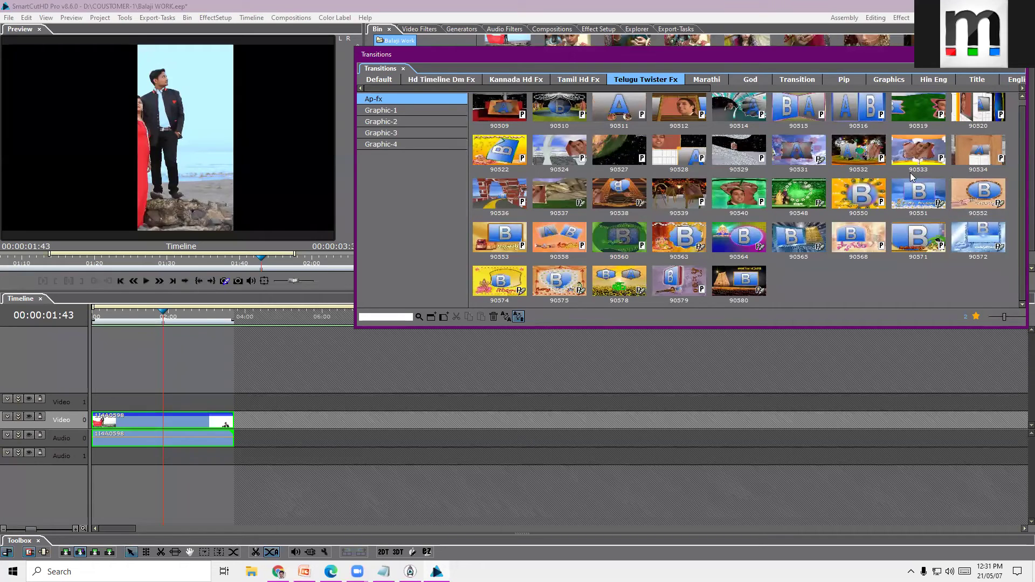
pyautogui.scroll(1, 1019, 149)
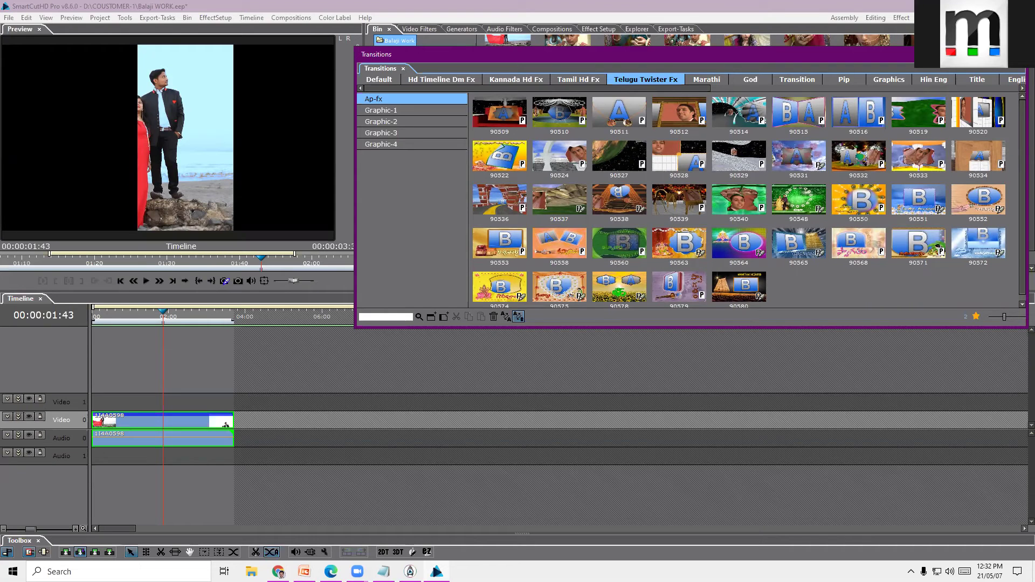
pyautogui.moveTo(789, 59); pyautogui.dragTo(534, 15)
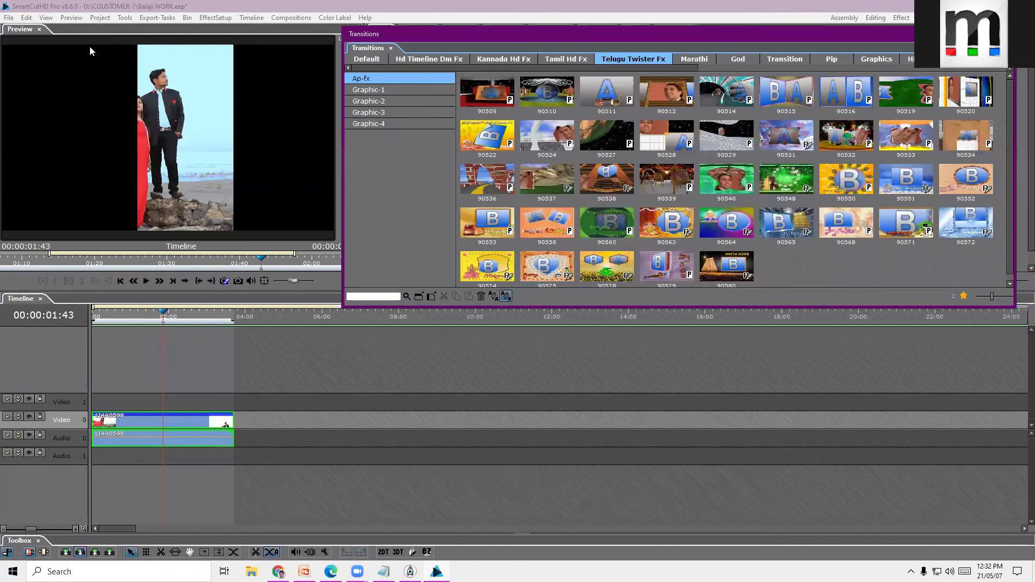
# Show the preview full screen, then switch to the tall-preview layout with F2
pyautogui.click(46, 18)
pyautogui.click(65, 143)
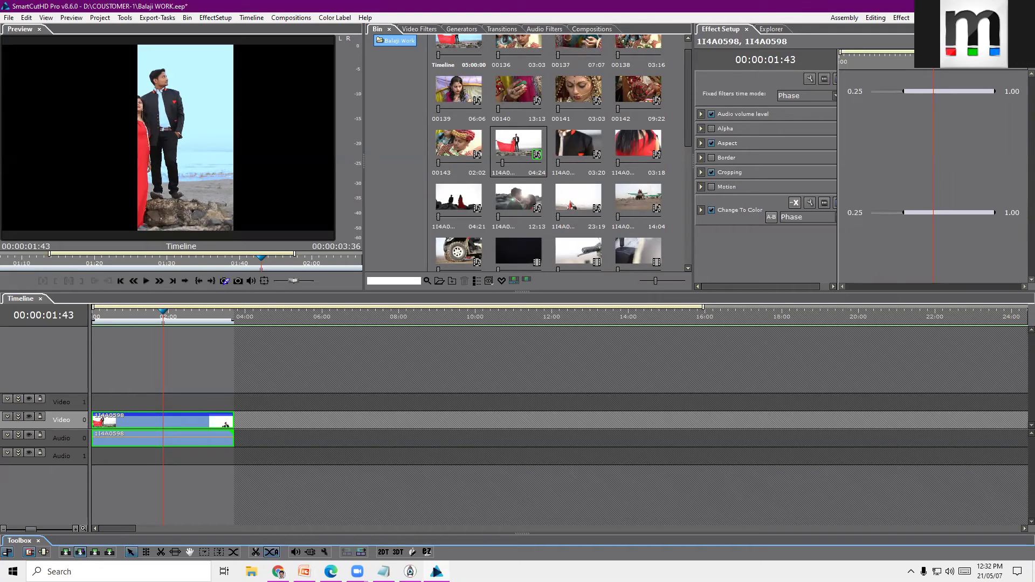
pyautogui.press('F2')
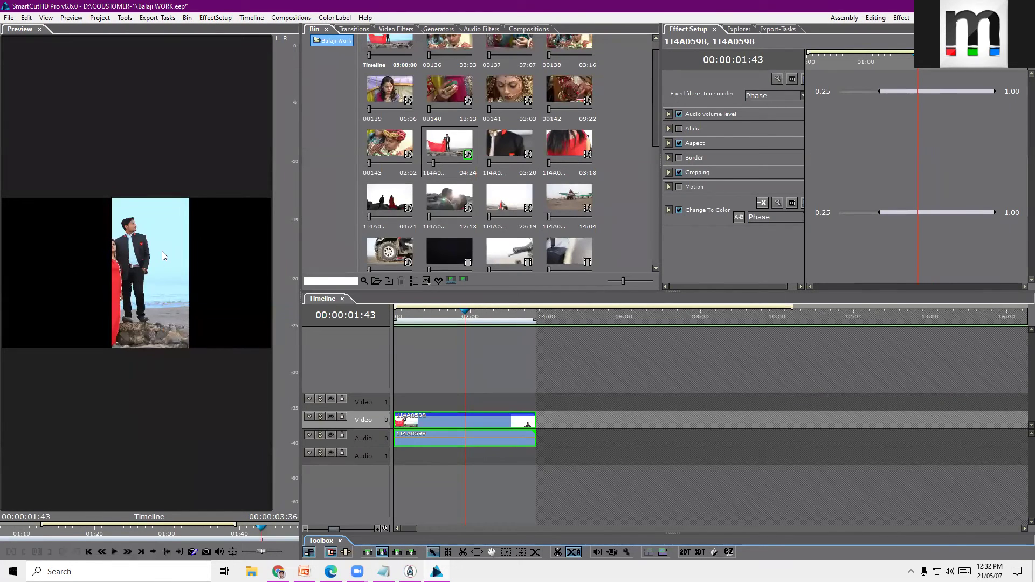
pyautogui.click(163, 251)
pyautogui.click(163, 252)
# Load the Default Workspace (Single Preview) from the View menu
pyautogui.click(30, 19)
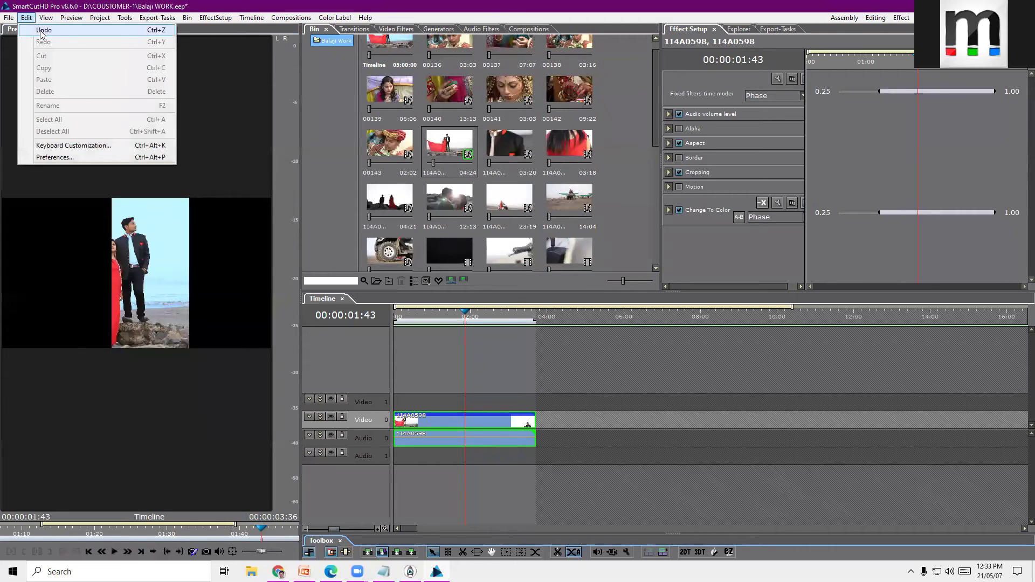
pyautogui.moveTo(45, 17)
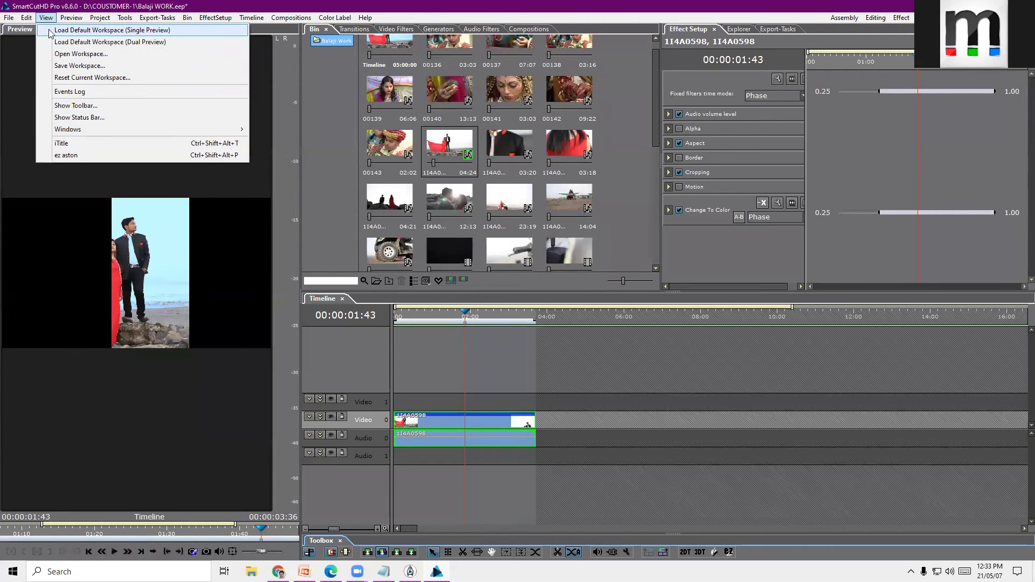
pyautogui.click(57, 30)
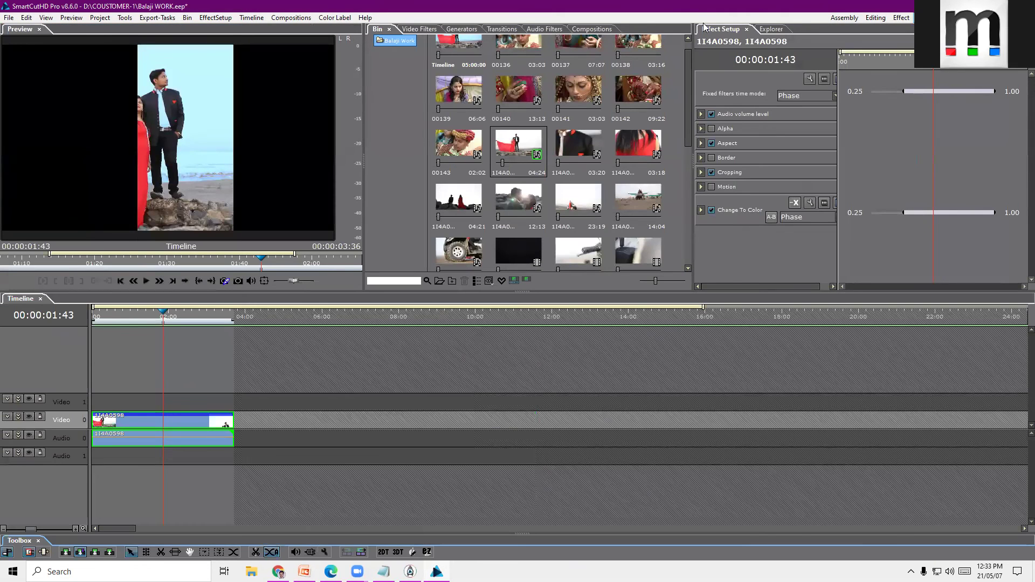
# Begin opening another project, declining to save the Balaji WORK changes
pyautogui.click(8, 20)
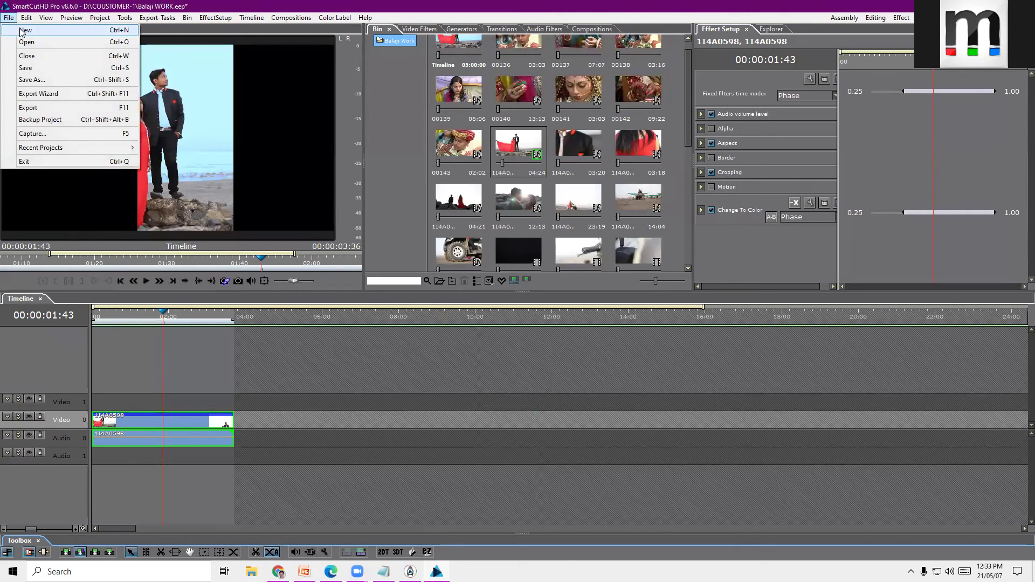
pyautogui.click(26, 42)
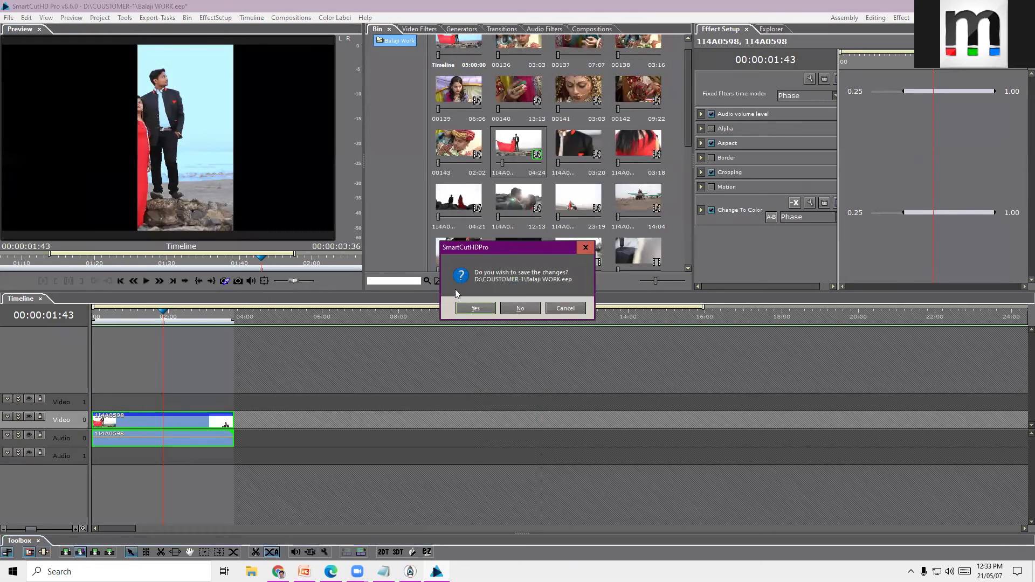
pyautogui.click(526, 305)
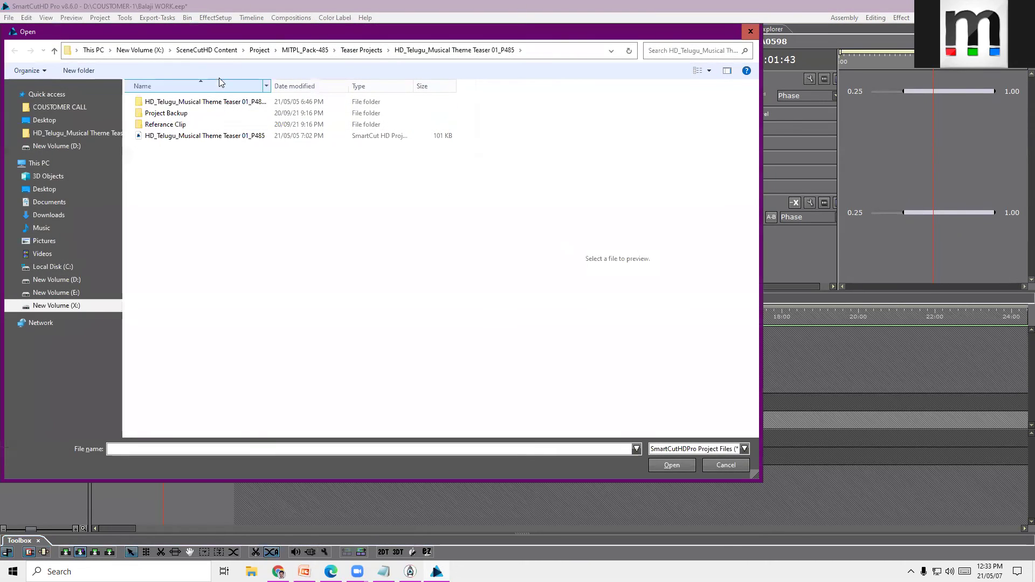
# Browse Project > MITPL_Pack-389 > Save The Date_Invitation 04 and open its project file
pyautogui.click(259, 50)
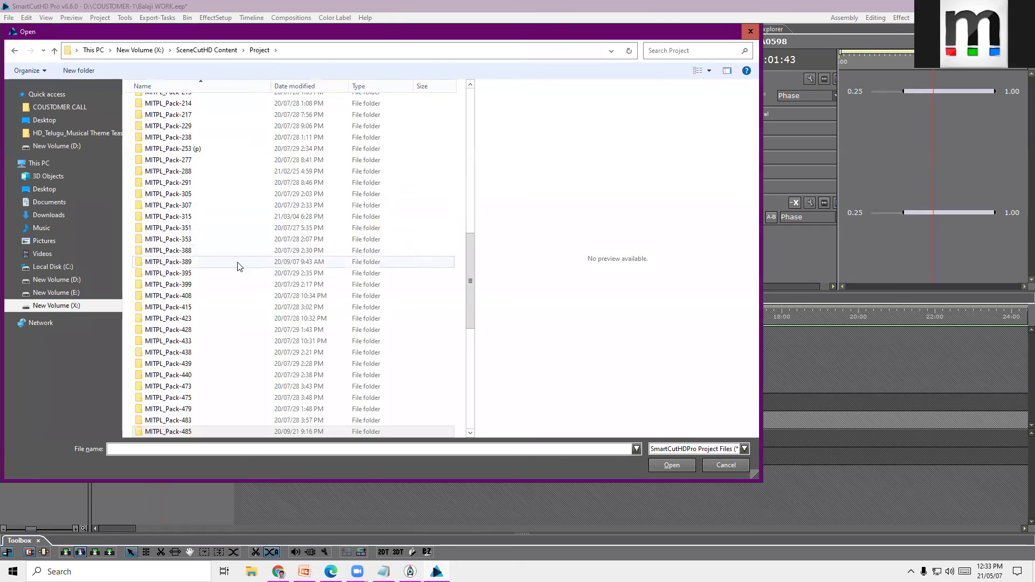
pyautogui.scroll(-1, 236, 265)
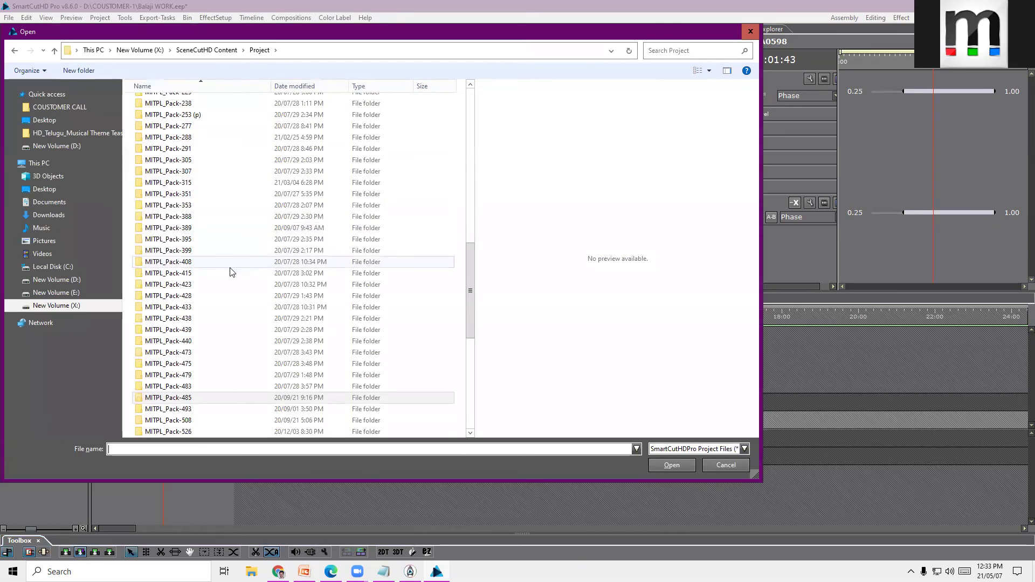
pyautogui.click(194, 228)
pyautogui.doubleClick(194, 228)
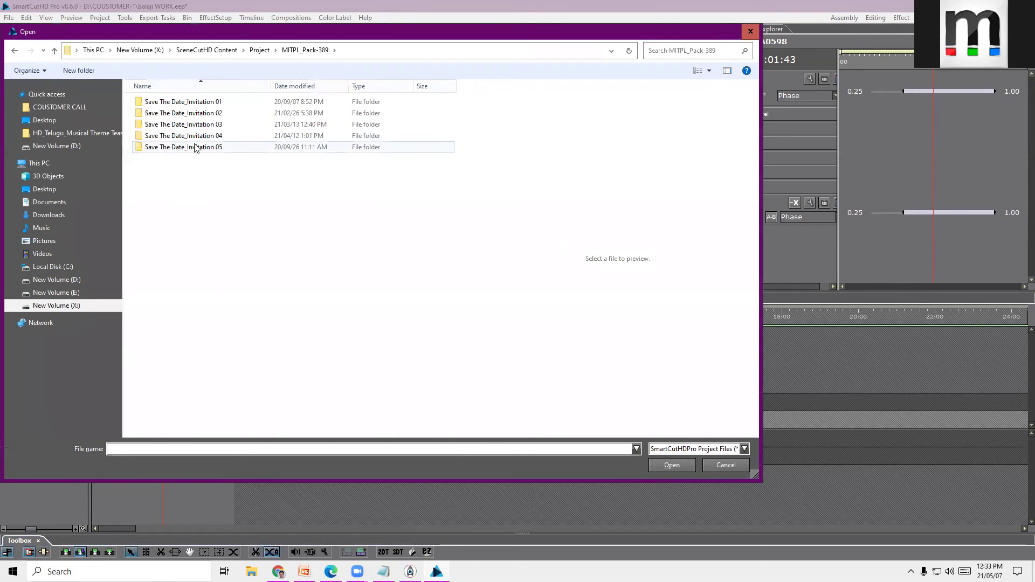
pyautogui.doubleClick(210, 101)
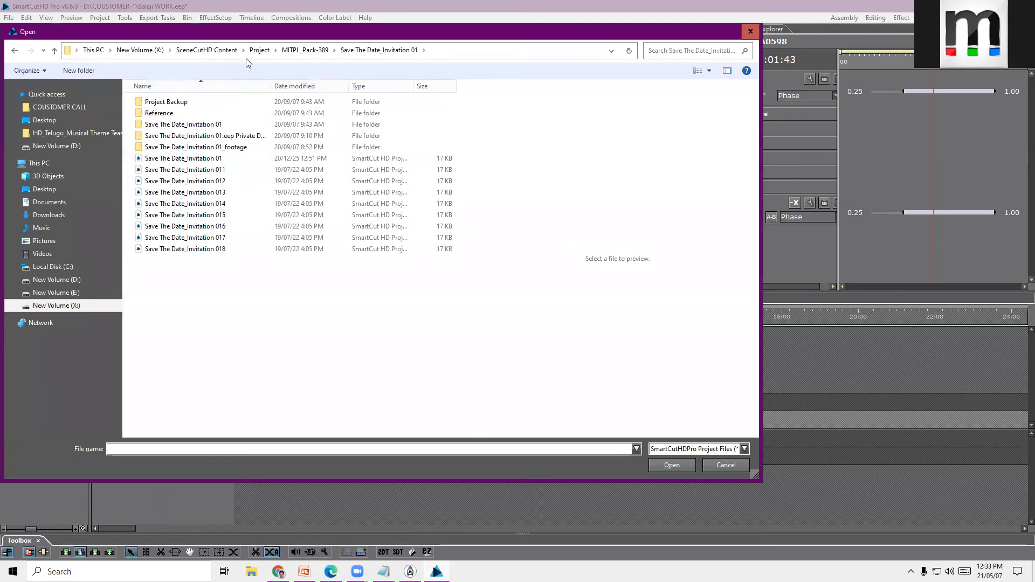
pyautogui.click(305, 50)
pyautogui.doubleClick(205, 135)
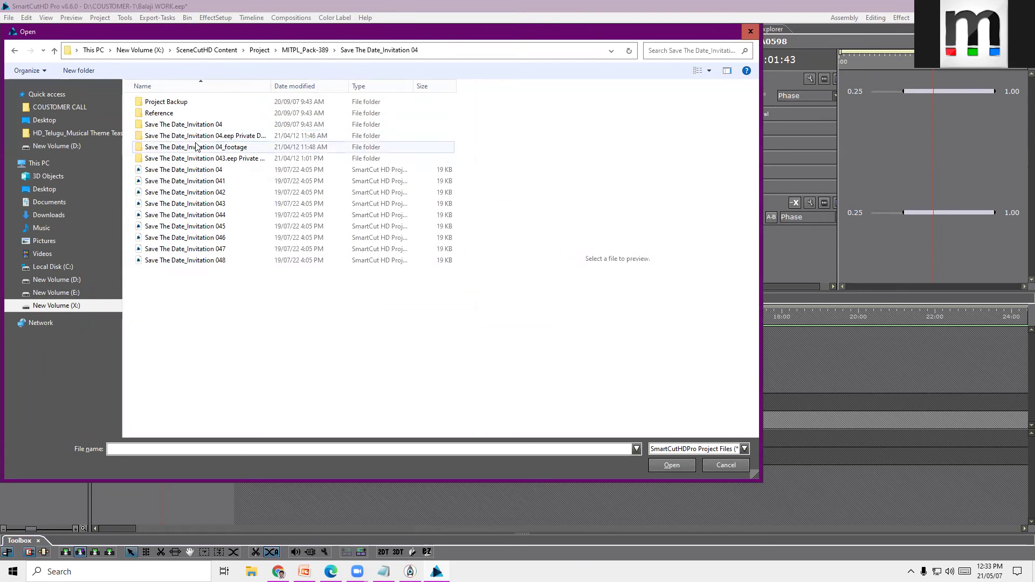
pyautogui.click(210, 171)
pyautogui.doubleClick(210, 171)
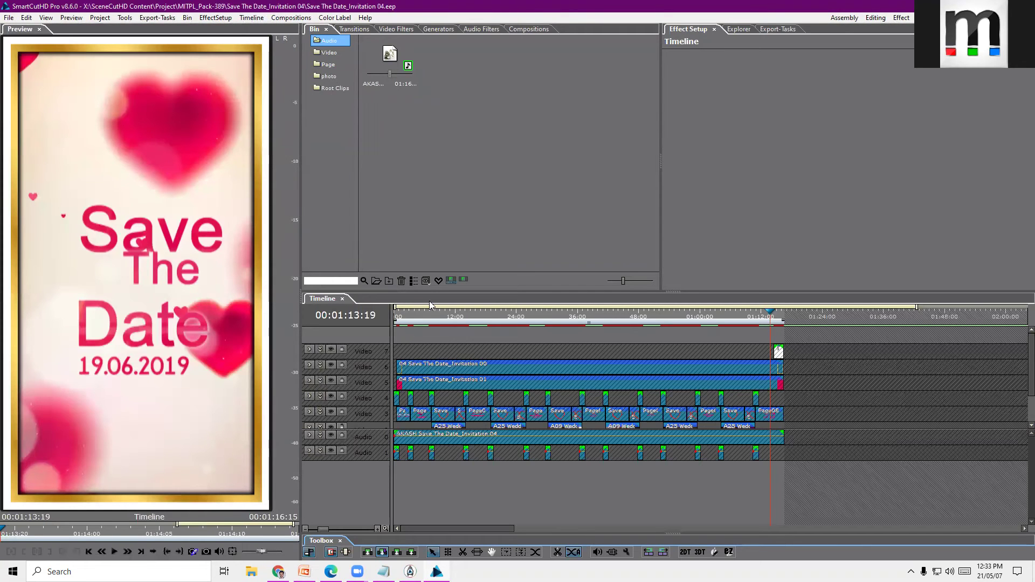
# Scrub the Save The Date_Invitation 04 template, then jump to 00:00:32:00
pyautogui.moveTo(416, 317); pyautogui.dragTo(527, 314)
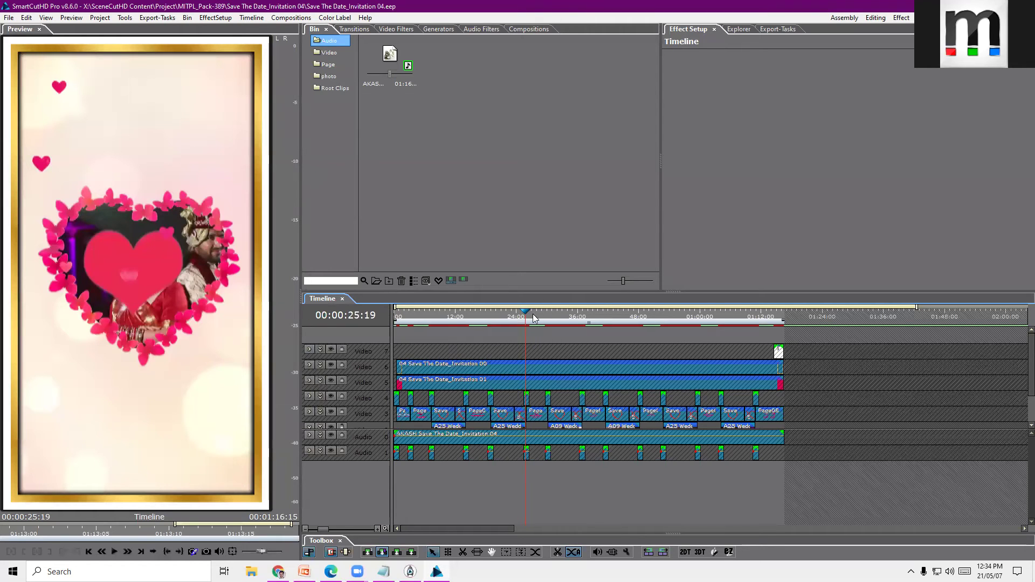
pyautogui.click(557, 310)
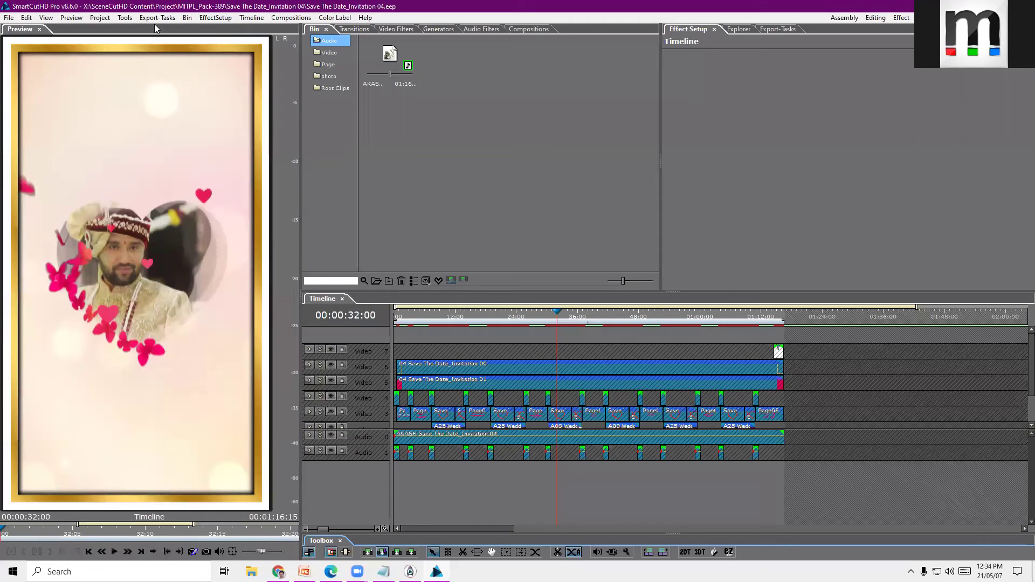
# Reload the Default Workspace (Single Preview) with the invitation template still open
pyautogui.click(29, 21)
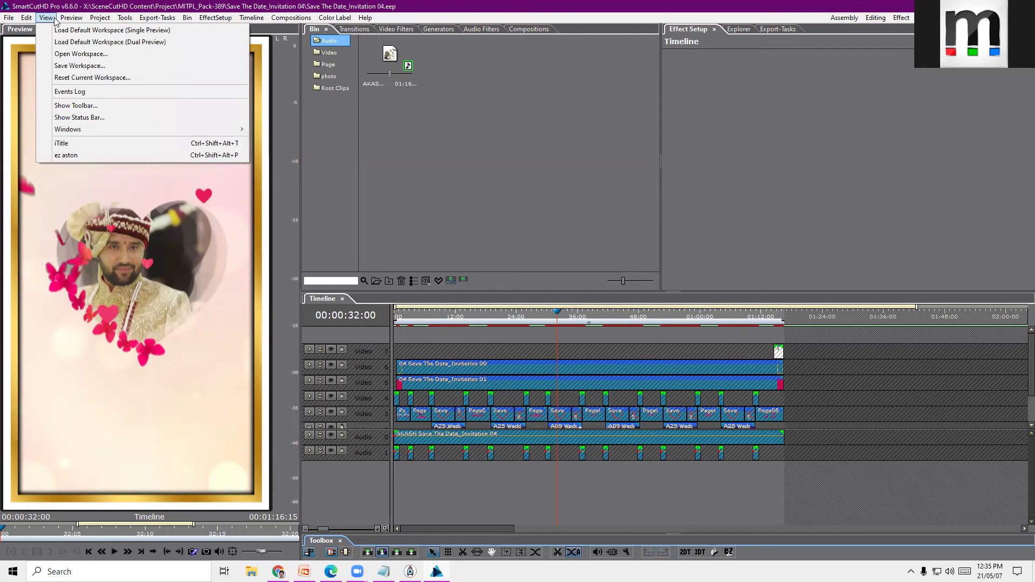
pyautogui.moveTo(69, 19)
pyautogui.click(51, 29)
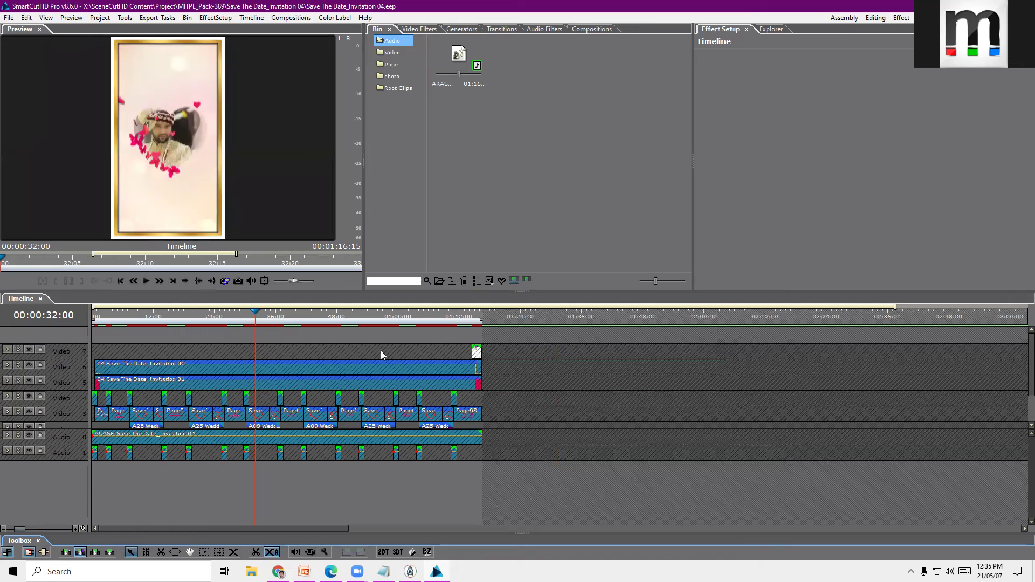
pyautogui.click(10, 17)
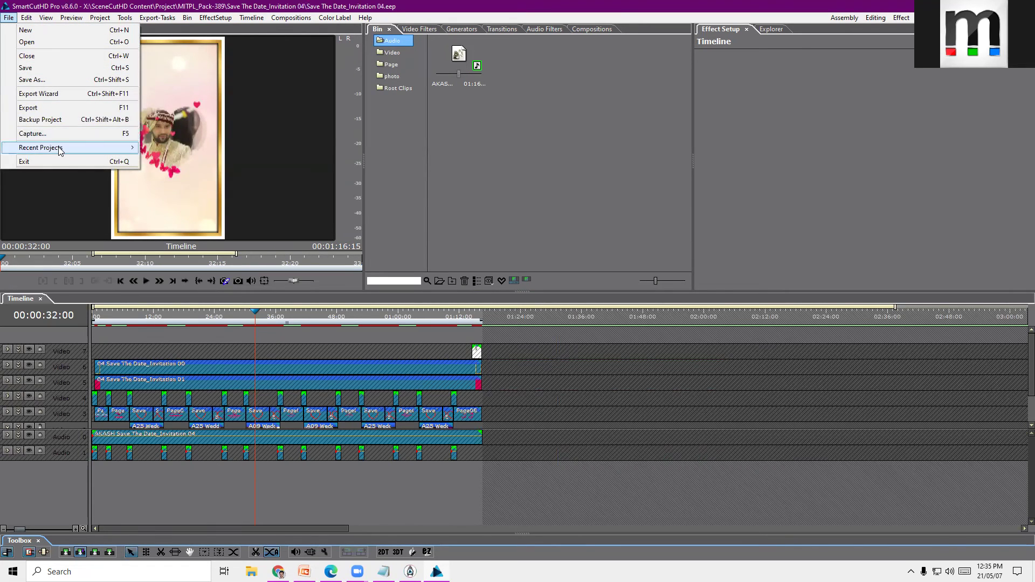
# Reopen D:\COUSTOMER-1\Balaji WORK.eep from Recent Projects
pyautogui.moveTo(60, 147)
pyautogui.click(296, 160)
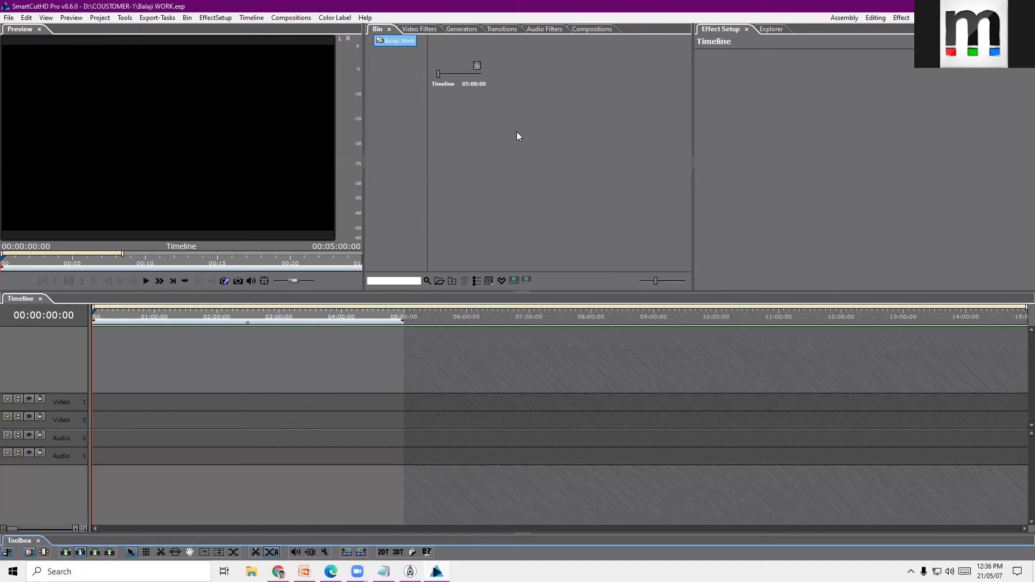
# Import the Pre-Wedding-Baroda clips through 1I4A0645 into the Bin
pyautogui.rightClick(517, 136)
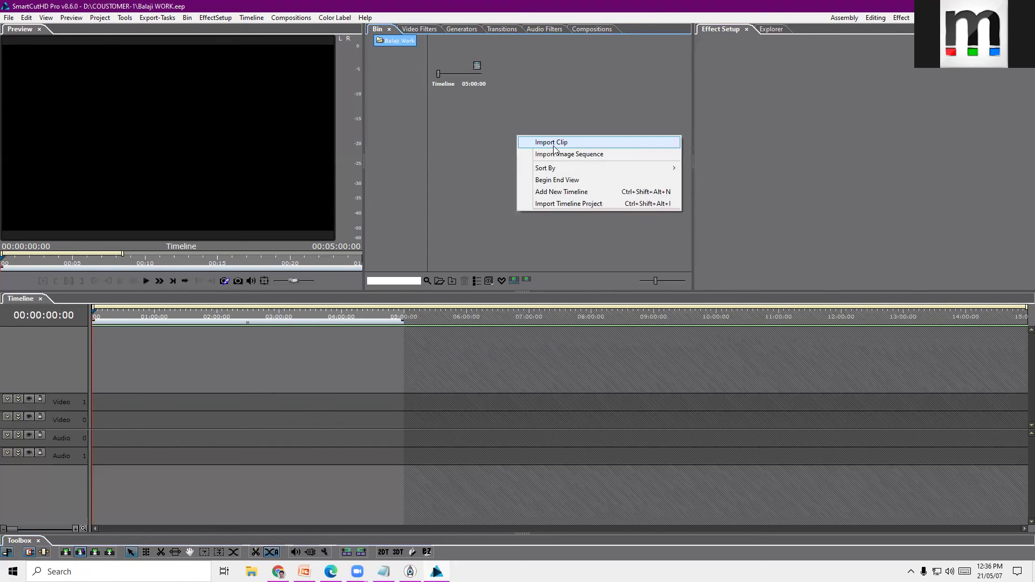
pyautogui.click(553, 142)
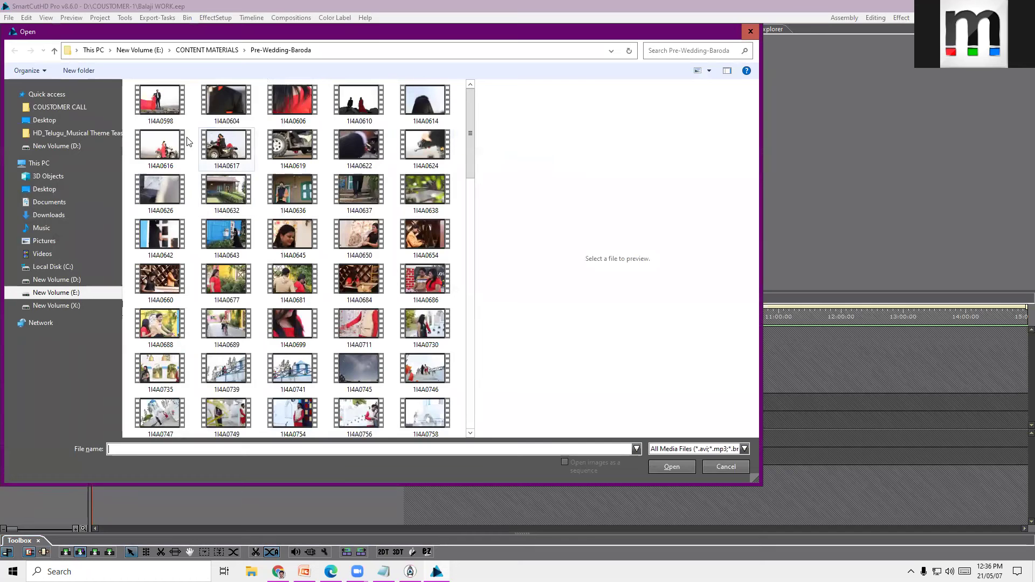
pyautogui.click(158, 107)
pyautogui.keyDown('shift'); pyautogui.click(293, 235); pyautogui.keyUp('shift')
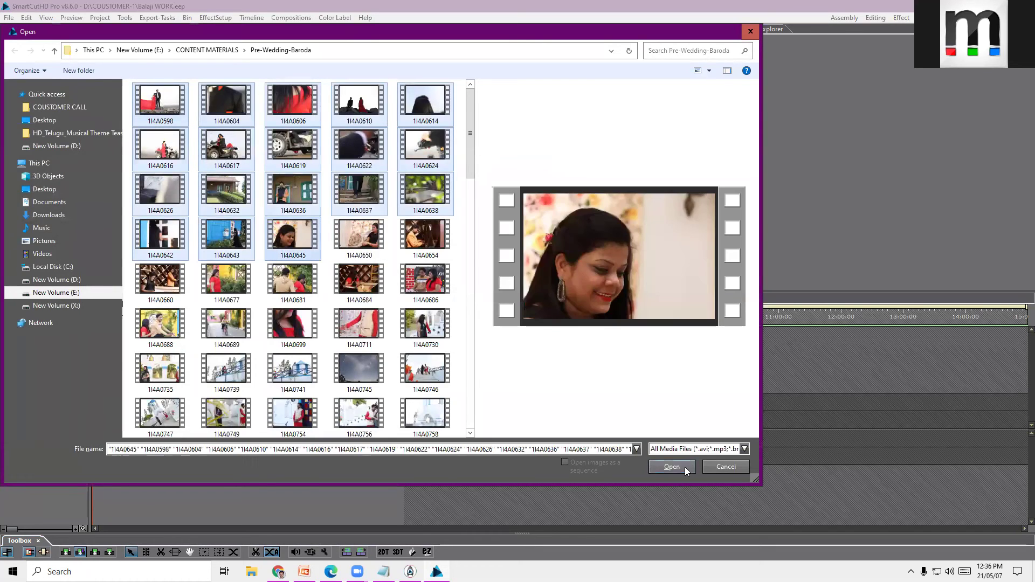
pyautogui.click(672, 467)
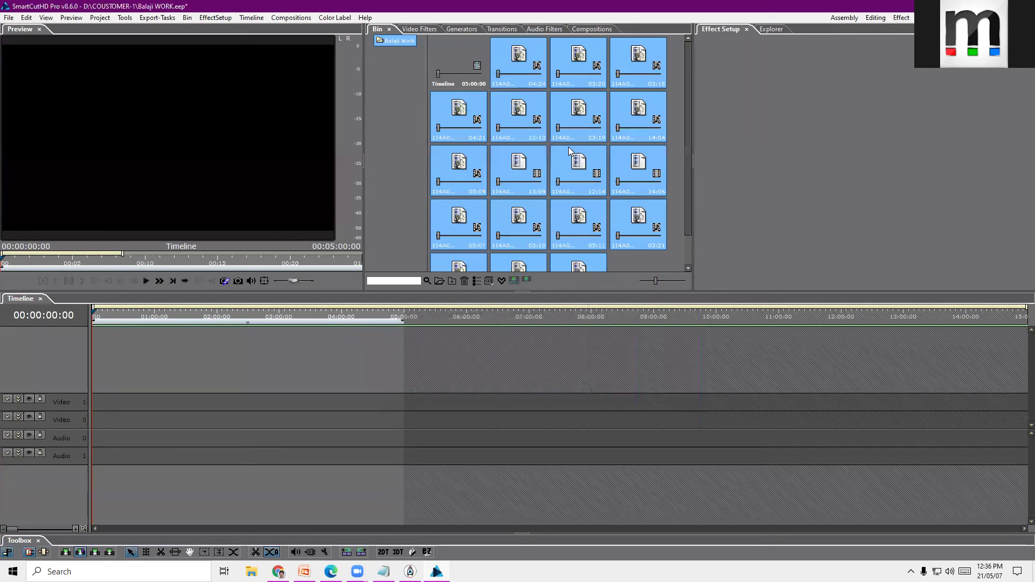
# Place the 04:21, 04:24, 14:04, 12:14 and 03:21 clips on Video 0–2, matching project settings
pyautogui.click(460, 110)
pyautogui.moveTo(459, 110); pyautogui.dragTo(103, 426)
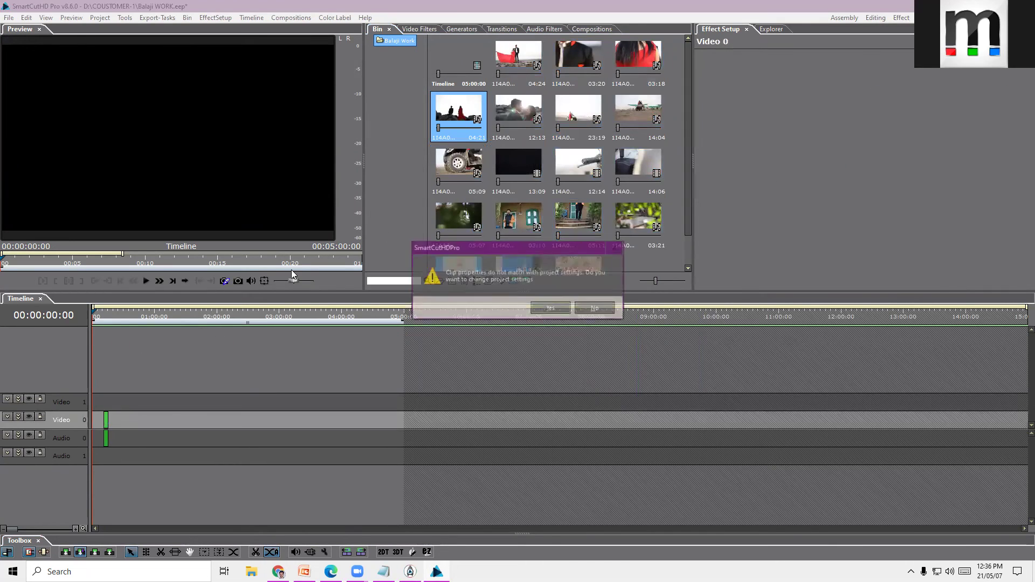
pyautogui.click(554, 313)
pyautogui.moveTo(539, 62); pyautogui.dragTo(128, 402)
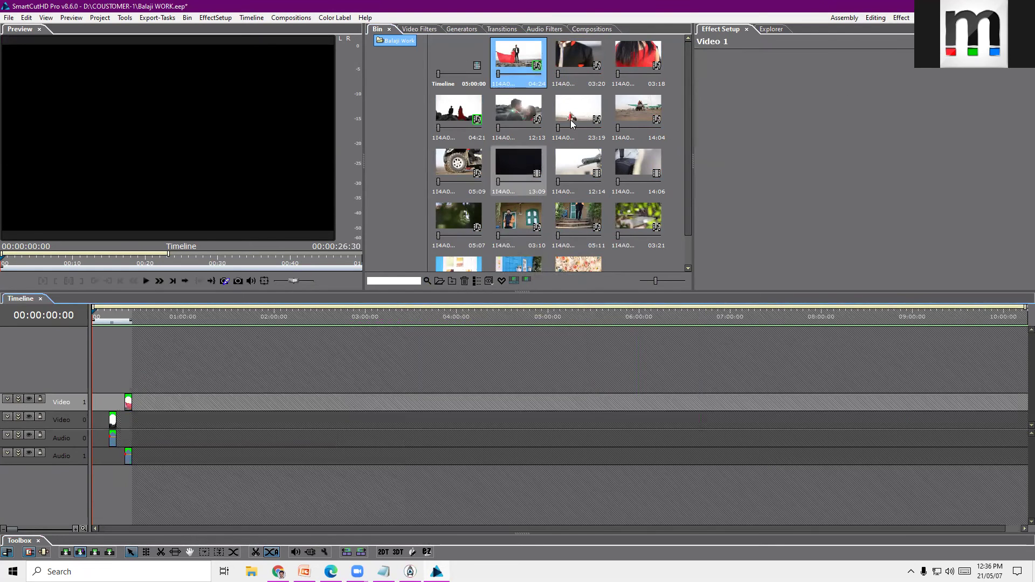
pyautogui.moveTo(629, 125); pyautogui.dragTo(151, 402)
pyautogui.moveTo(580, 164); pyautogui.dragTo(133, 384)
pyautogui.moveTo(638, 215); pyautogui.dragTo(170, 384)
# Marquee-select the timeline clips for removal
pyautogui.scroll(3, 250, 369)
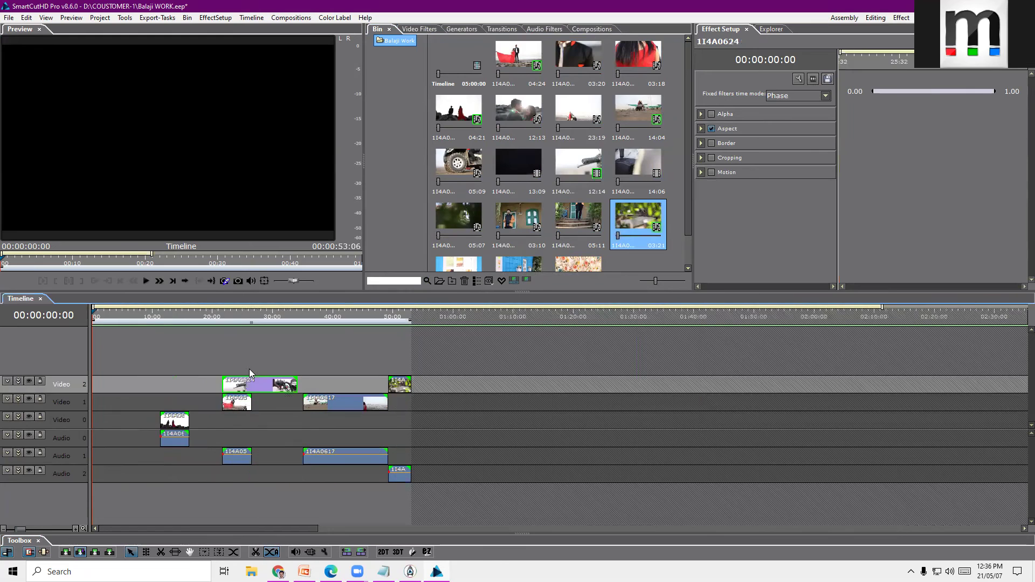
pyautogui.scroll(-1, 252, 366)
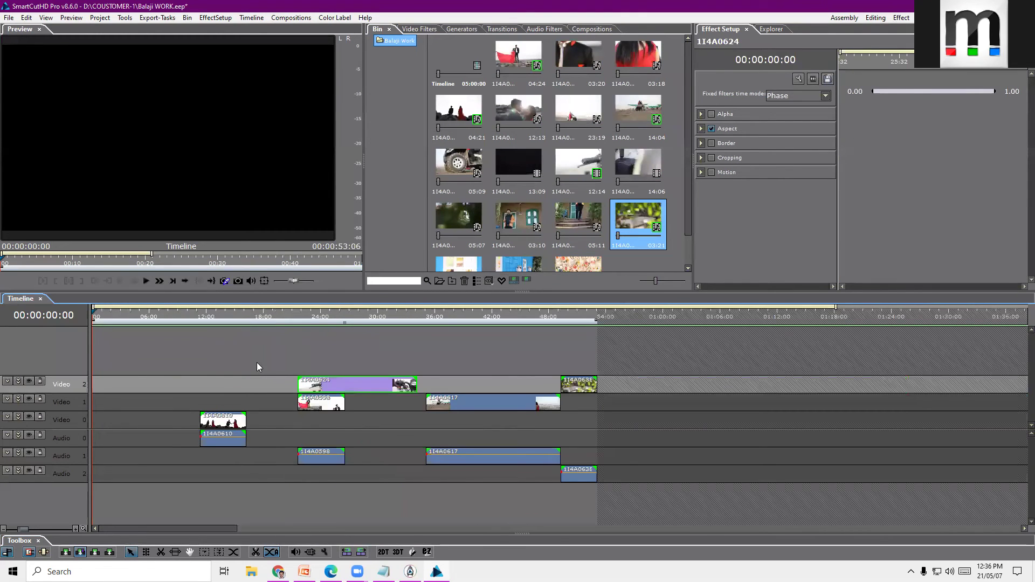
pyautogui.moveTo(211, 361); pyautogui.dragTo(595, 484)
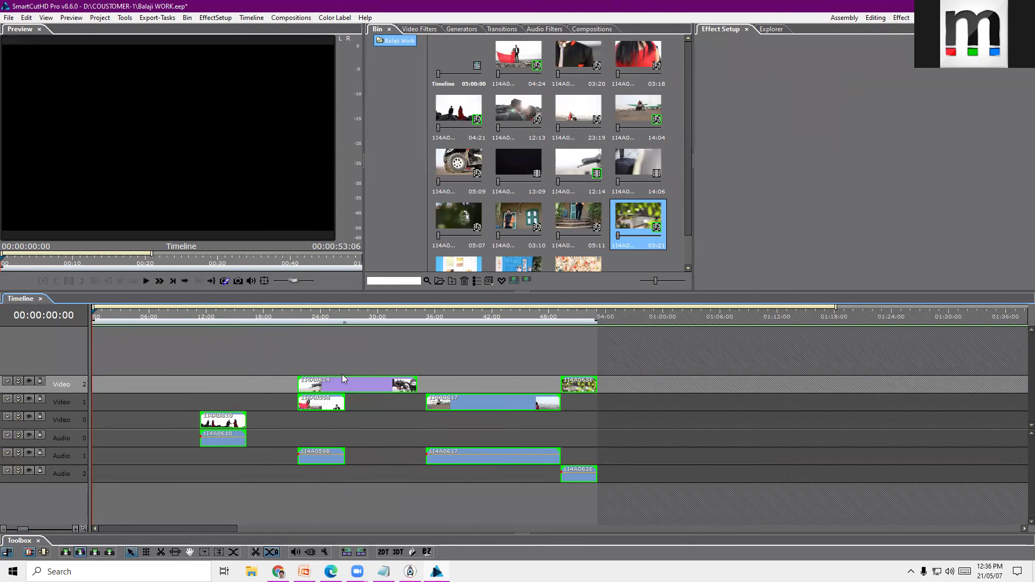
pyautogui.moveTo(246, 354); pyautogui.dragTo(592, 476)
# Delete all the 1I4A0610 clips from the timeline
pyautogui.press('Delete')
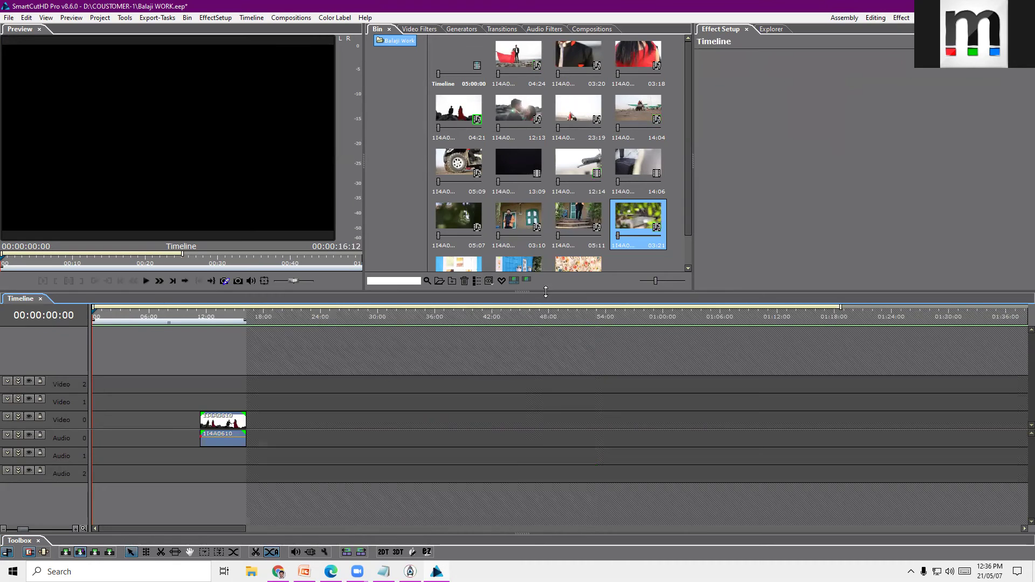
pyautogui.moveTo(239, 370); pyautogui.dragTo(215, 452)
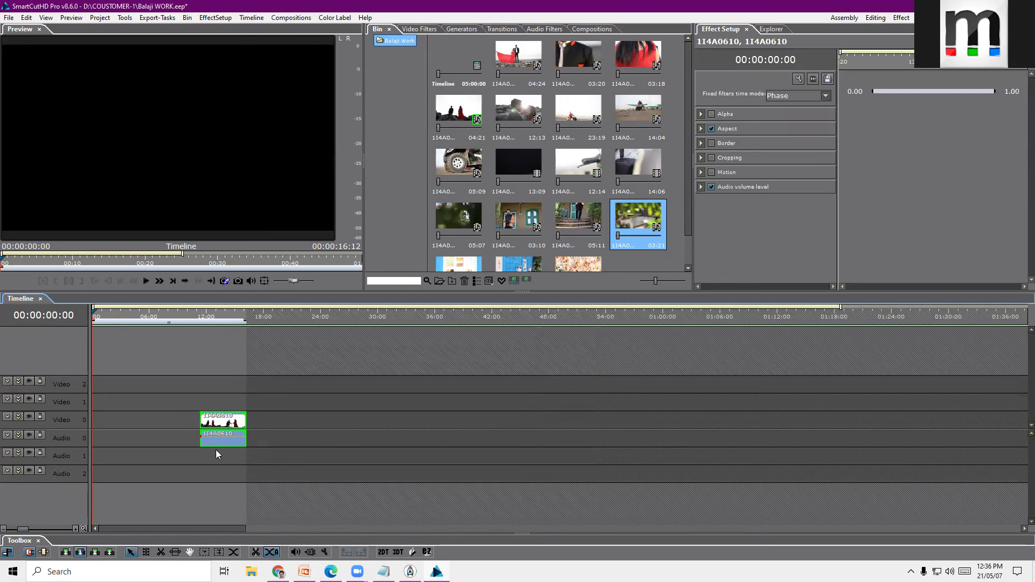
pyautogui.press('Delete')
# Place the five Bin clips (05:11, 04:21, 23:19, 03:21, 03:18) staggered across Video 0–3
pyautogui.click(581, 217)
pyautogui.moveTo(580, 215); pyautogui.dragTo(132, 408)
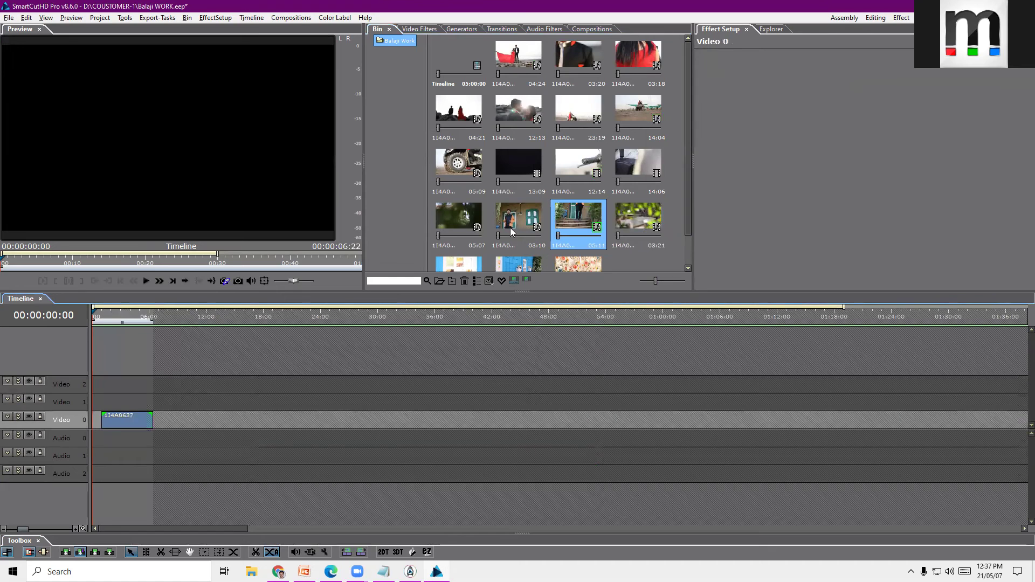
pyautogui.moveTo(461, 114); pyautogui.dragTo(161, 401)
pyautogui.moveTo(576, 114); pyautogui.dragTo(114, 383)
pyautogui.moveTo(637, 221); pyautogui.dragTo(256, 416)
pyautogui.moveTo(631, 49); pyautogui.dragTo(350, 366)
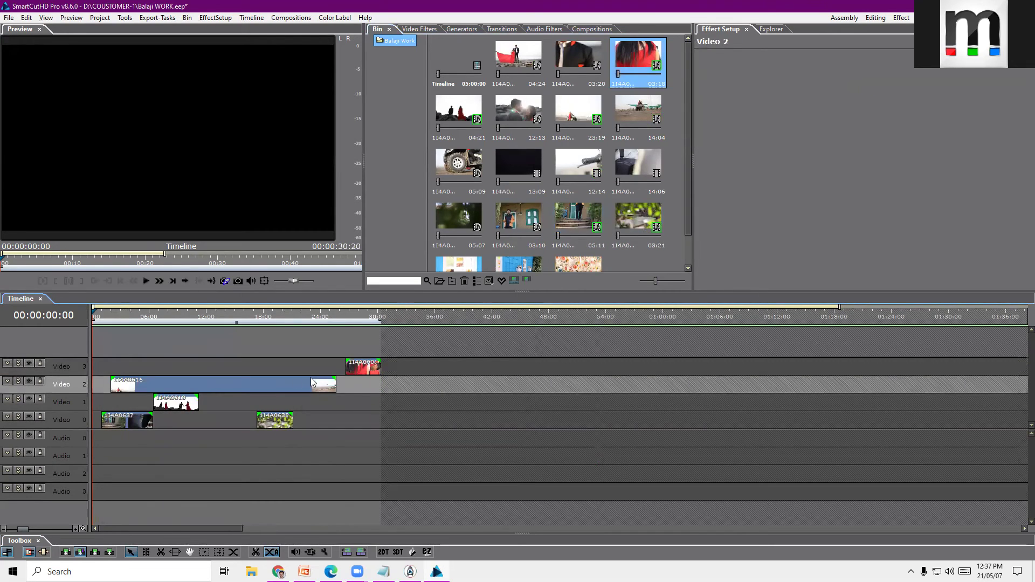
# Trim both ends of 1I4A0616 and move 1I4A0606 down to Video 2
pyautogui.moveTo(172, 380); pyautogui.dragTo(200, 383)
pyautogui.moveTo(336, 383); pyautogui.dragTo(257, 384)
pyautogui.moveTo(357, 366); pyautogui.dragTo(305, 386)
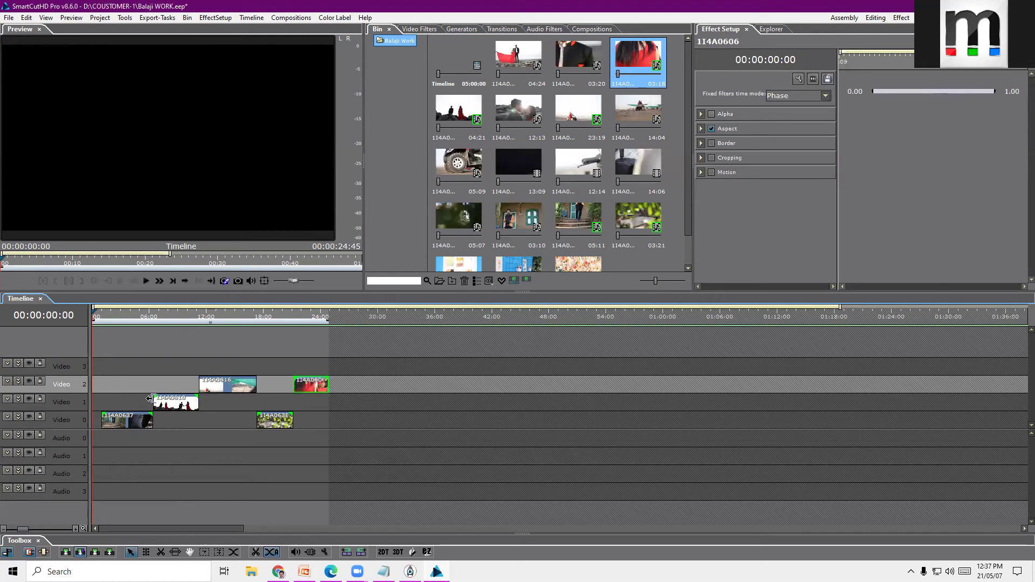
# Nest all five timeline clips into one TimelineClip via TimelineClip Nest
pyautogui.moveTo(98, 356); pyautogui.dragTo(314, 413)
pyautogui.rightClick(316, 388)
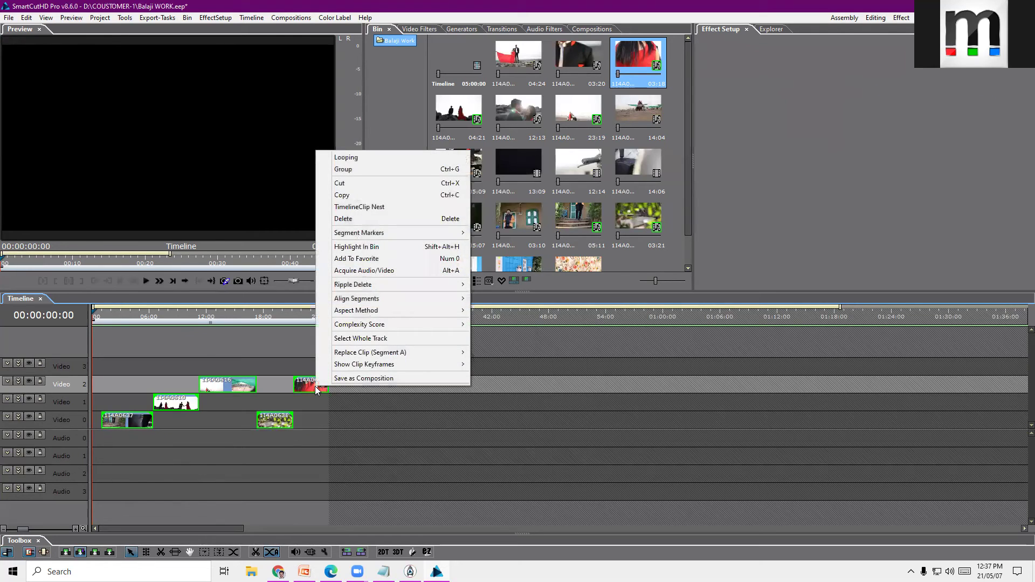
pyautogui.click(368, 209)
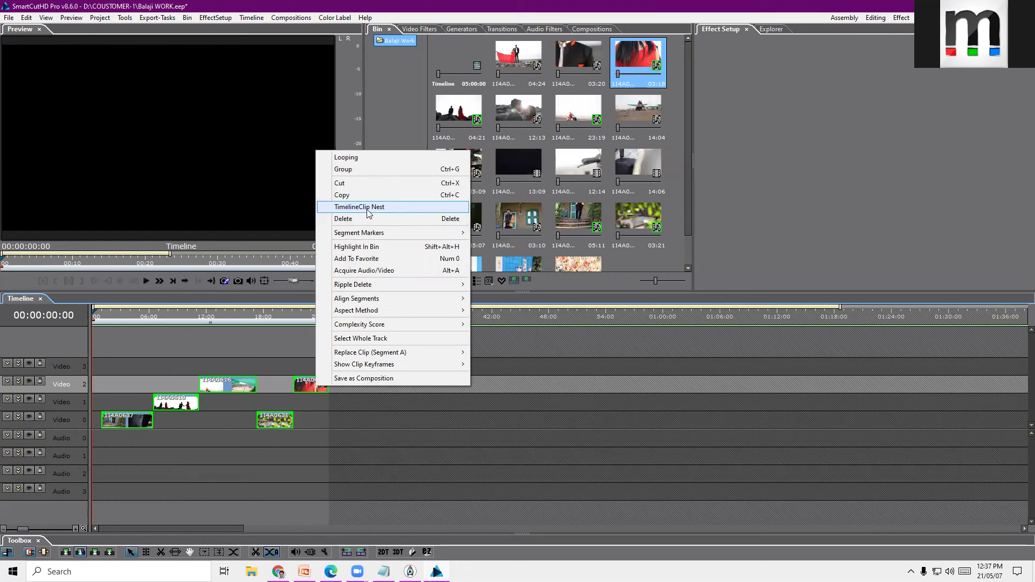
pyautogui.click(368, 209)
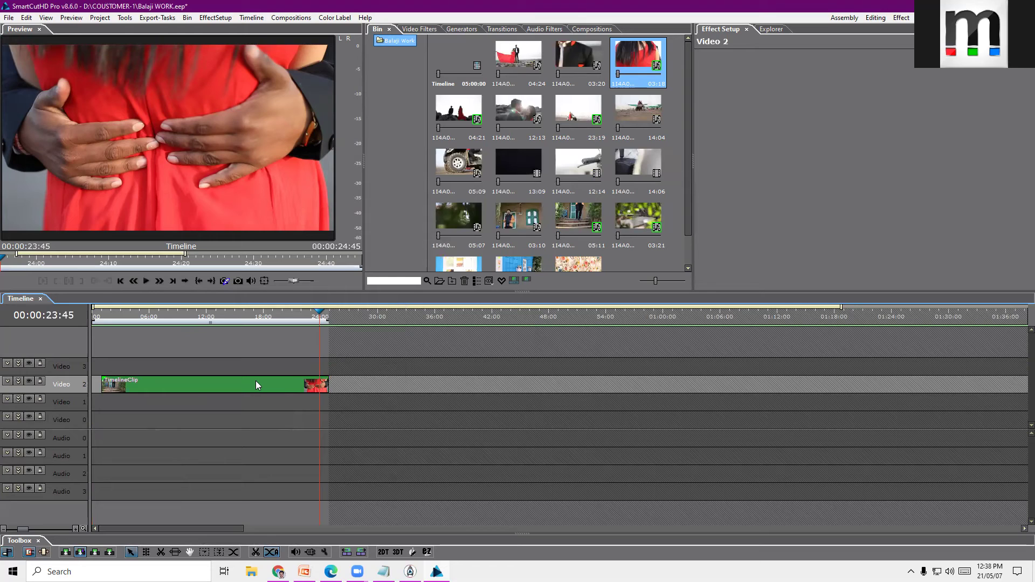
# Expand the TimelineClip, reselect the clips on Video 0–2, and nest them again
pyautogui.doubleClick(256, 383)
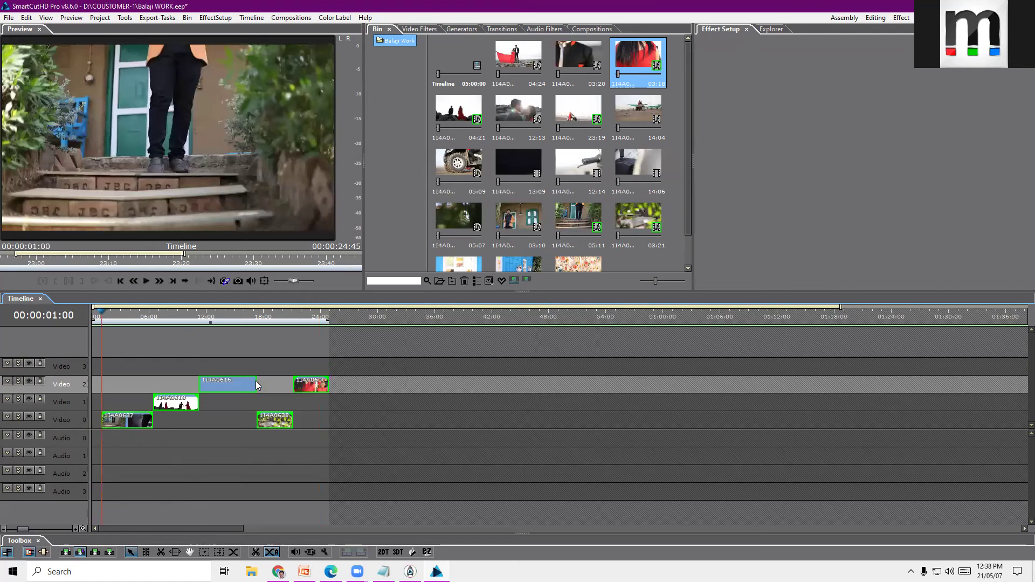
pyautogui.moveTo(128, 367); pyautogui.dragTo(312, 433)
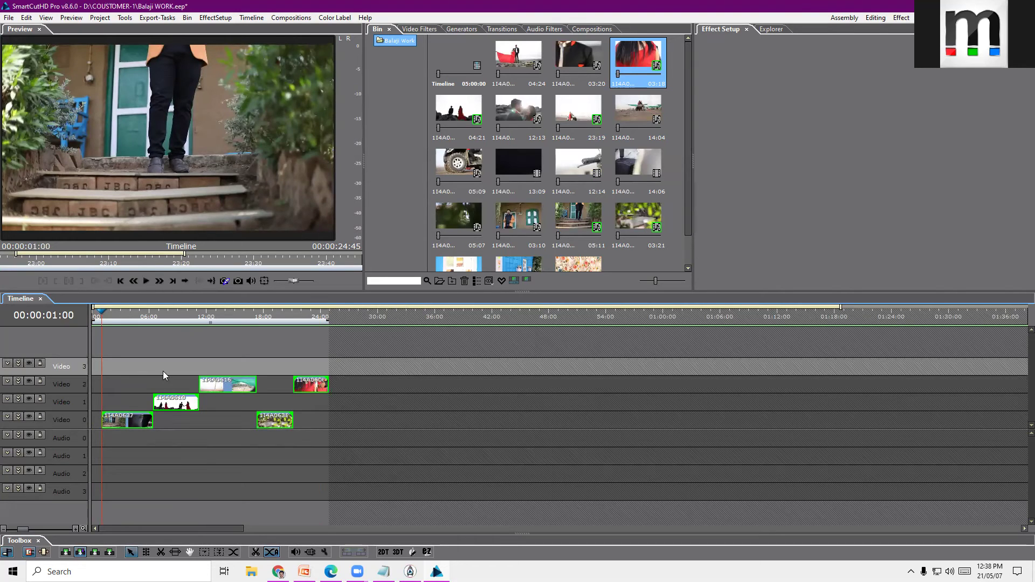
pyautogui.moveTo(121, 366); pyautogui.dragTo(336, 429)
pyautogui.moveTo(138, 349); pyautogui.dragTo(308, 421)
pyautogui.rightClick(304, 389)
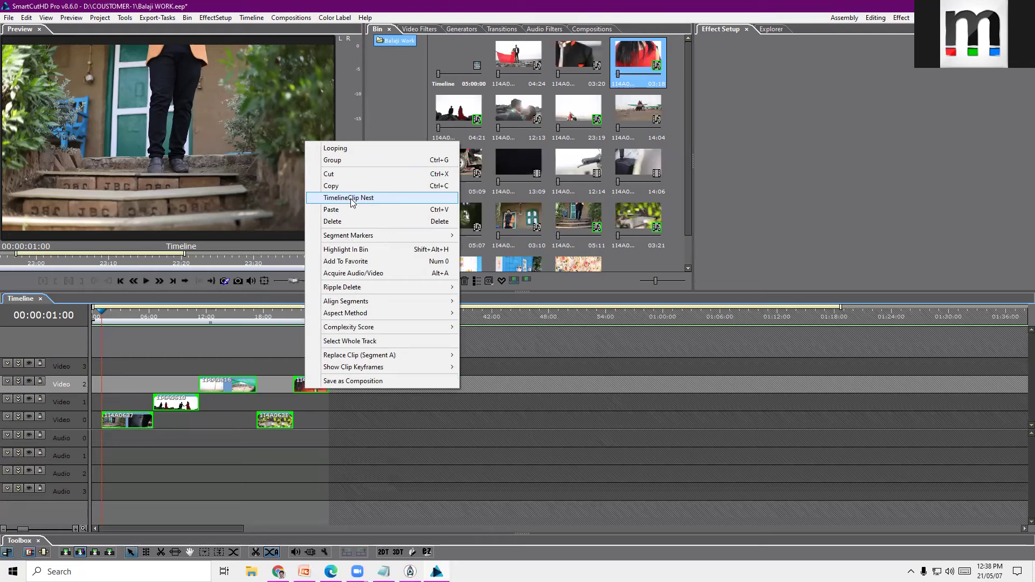
pyautogui.click(351, 198)
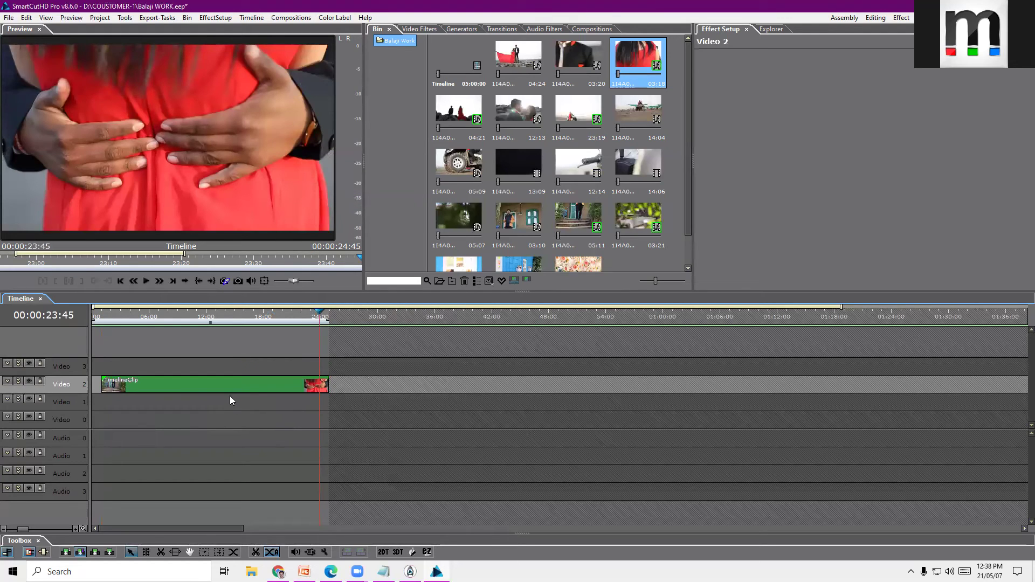
pyautogui.click(230, 386)
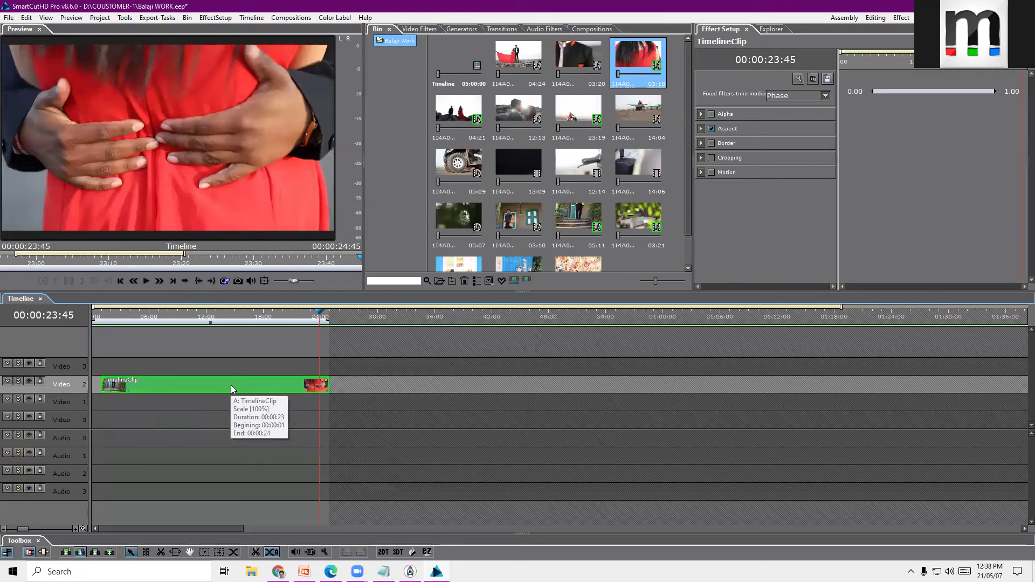
# Delete the nested TimelineClip from the timeline and select clips in the Bin
pyautogui.press('Delete')
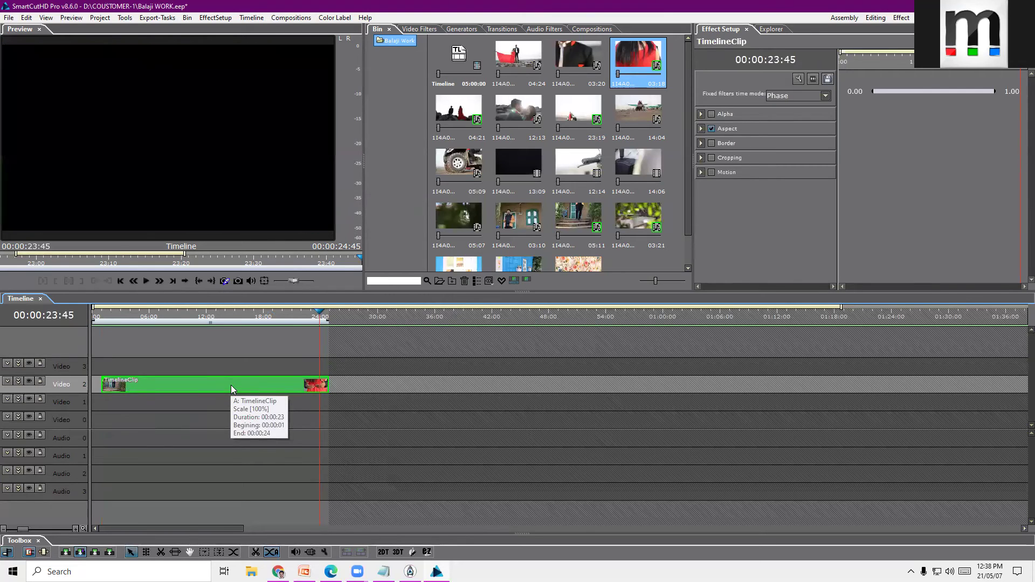
pyautogui.click(578, 164)
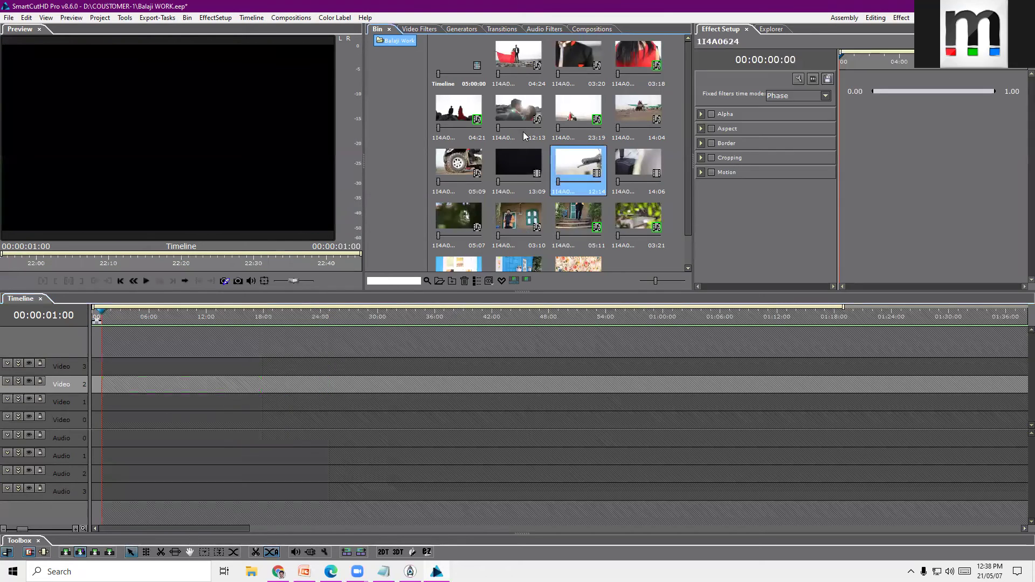
pyautogui.click(504, 69)
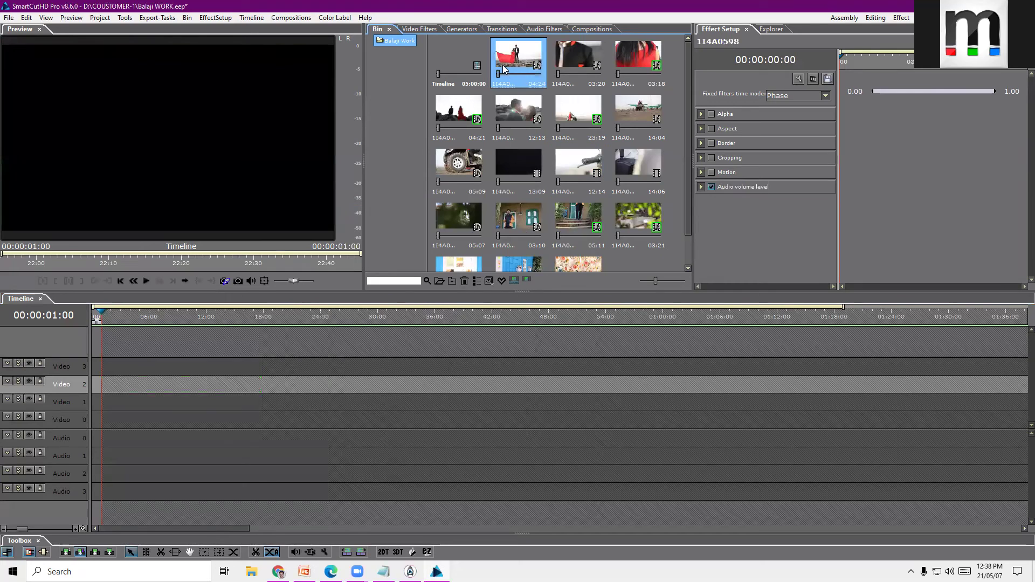
# Add a new Bin folder named COUSTOMER
pyautogui.click(390, 93)
pyautogui.rightClick(390, 91)
pyautogui.click(432, 99)
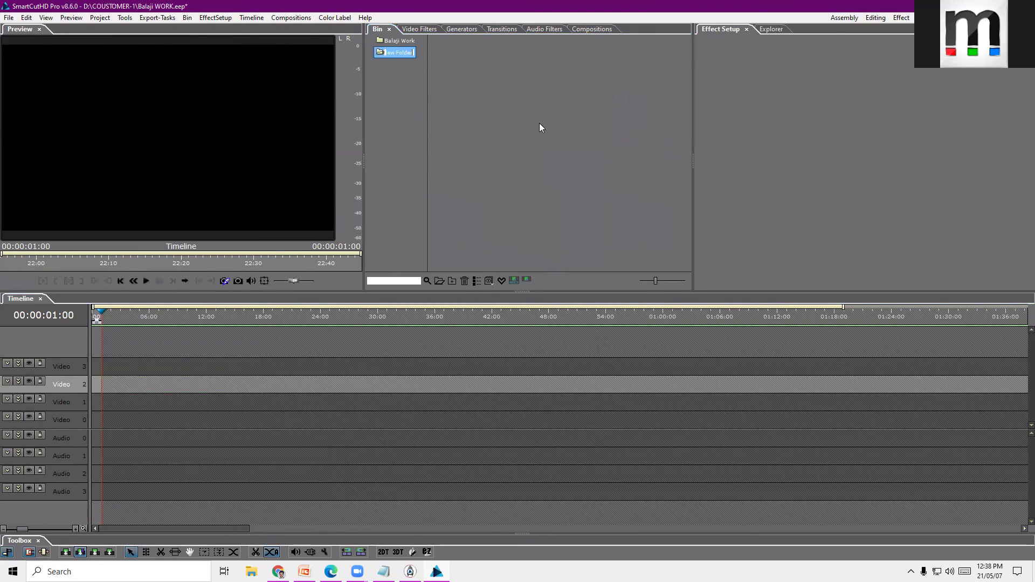
pyautogui.write('COUSTO')
pyautogui.write('MER')
pyautogui.click(533, 123)
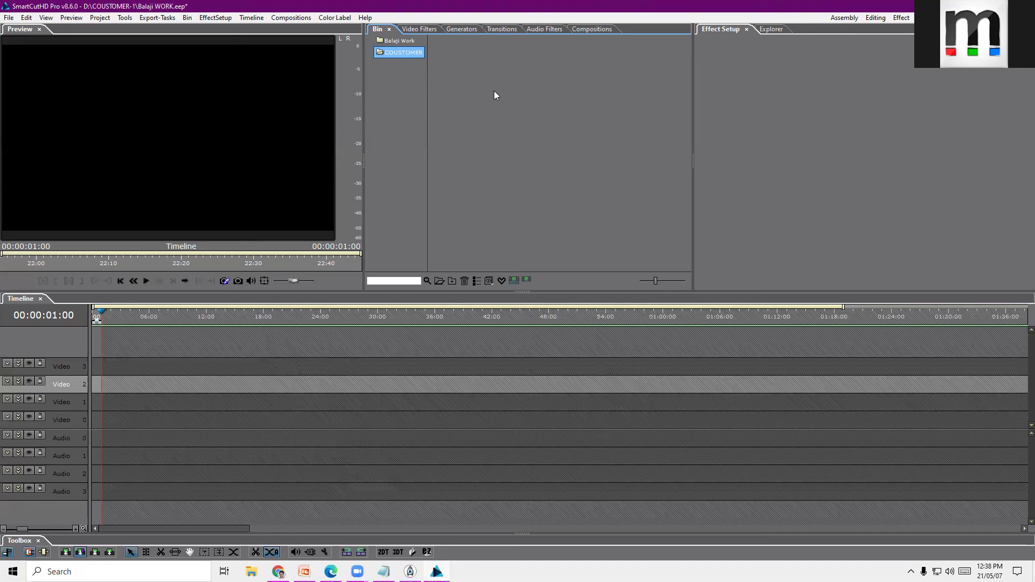
# Import files 00000 - Copy through 00214 from the wedding footage folder into COUSTOMER
pyautogui.rightClick(493, 90)
pyautogui.click(553, 93)
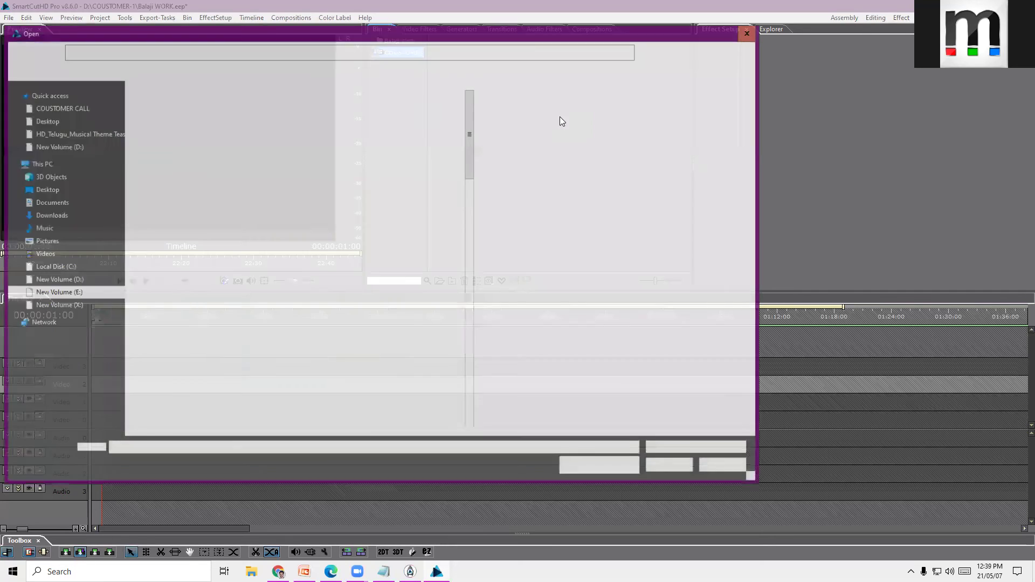
pyautogui.click(210, 50)
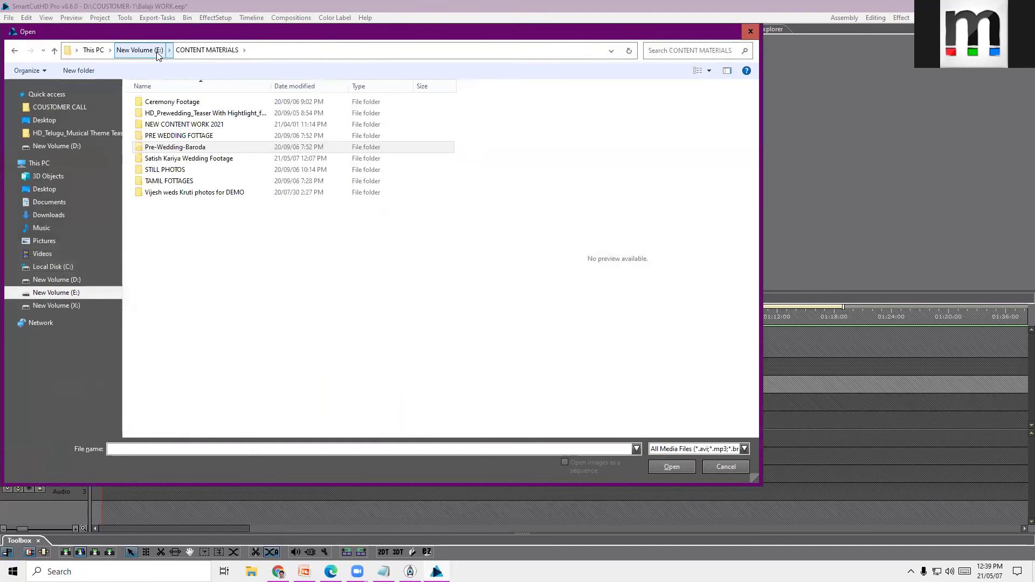
pyautogui.doubleClick(207, 159)
pyautogui.moveTo(470, 101)
pyautogui.mouseDown()
pyautogui.moveTo(471, 351)
pyautogui.moveTo(481, 102)
pyautogui.mouseUp()
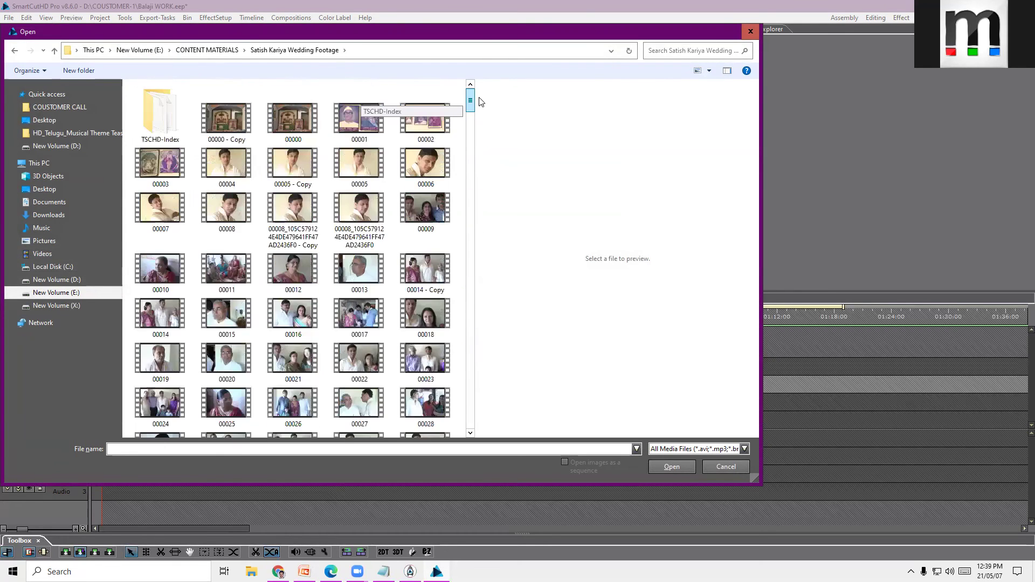
pyautogui.click(227, 117)
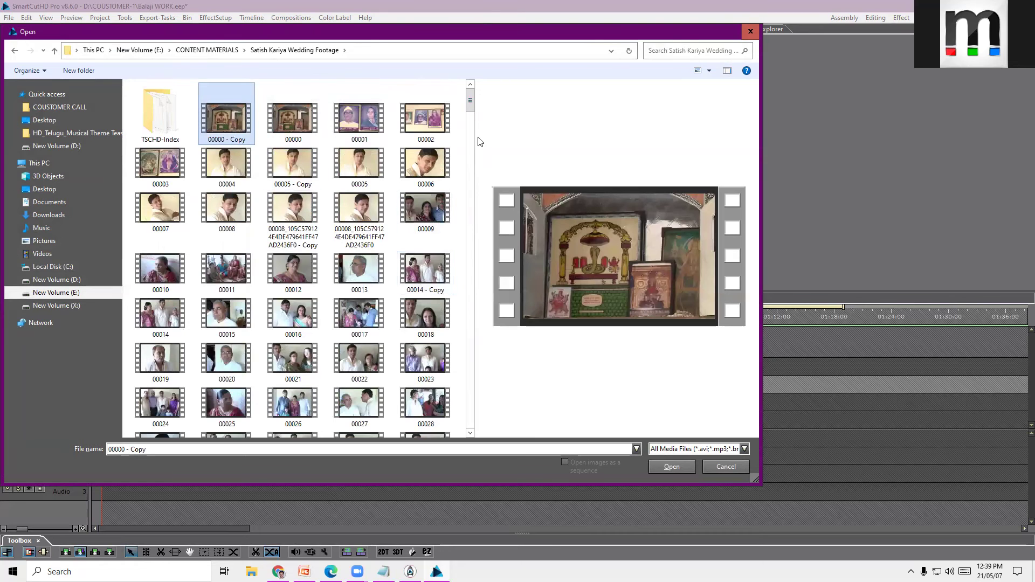
pyautogui.moveTo(470, 111); pyautogui.dragTo(470, 237)
pyautogui.keyDown('shift'); pyautogui.click(364, 301); pyautogui.keyUp('shift')
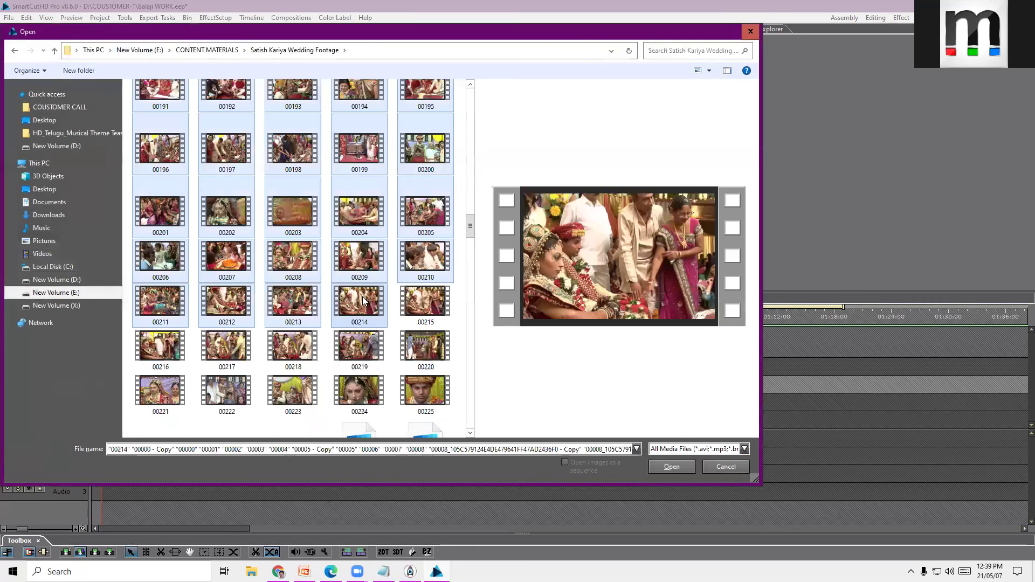
pyautogui.click(679, 469)
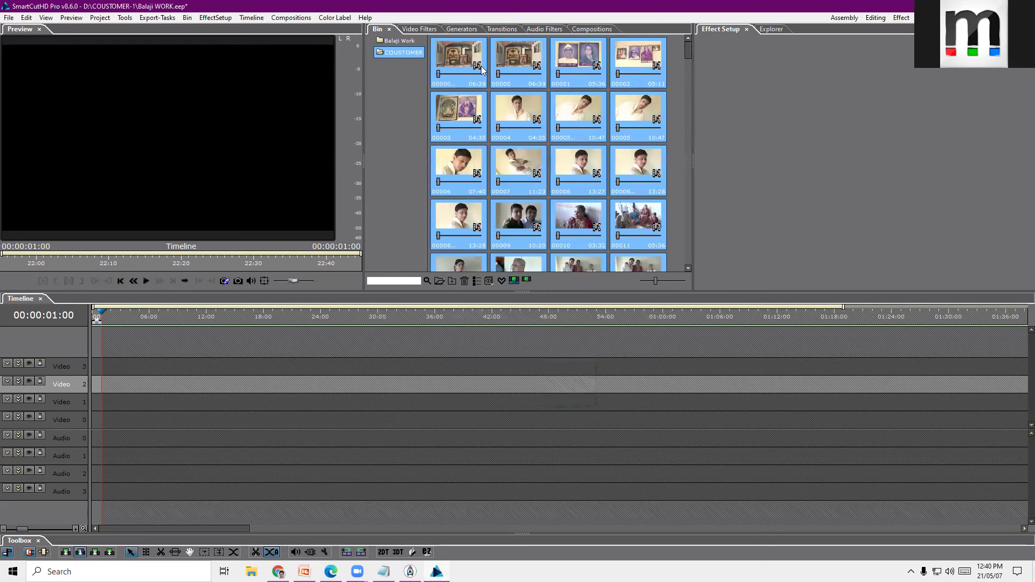
# Select clips 00000 through 00003 and bring up Add New Timeline from their context menu
pyautogui.click(467, 52)
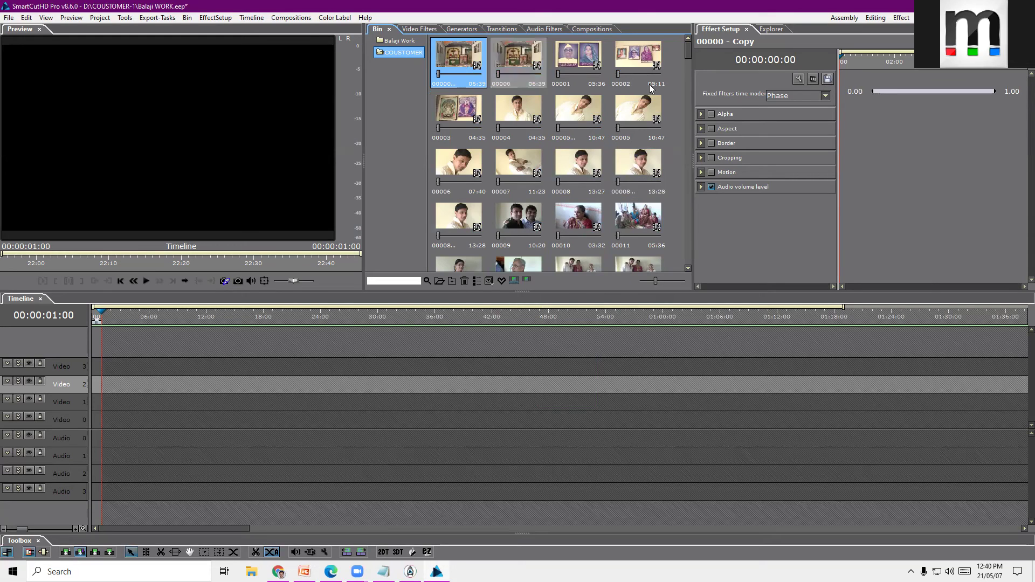
pyautogui.keyDown('shift'); pyautogui.click(462, 124); pyautogui.keyUp('shift')
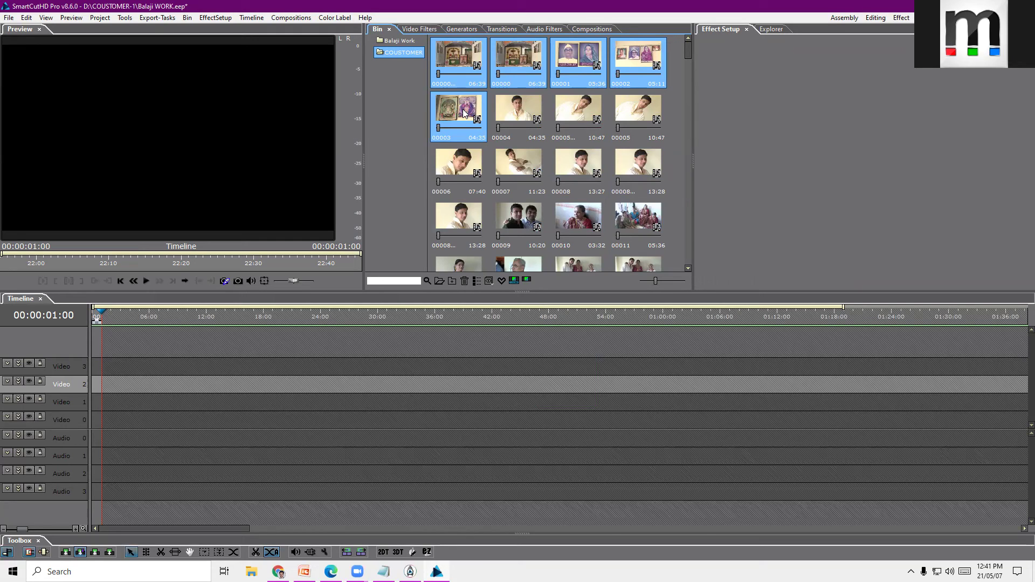
pyautogui.rightClick(464, 109)
pyautogui.moveTo(513, 197)
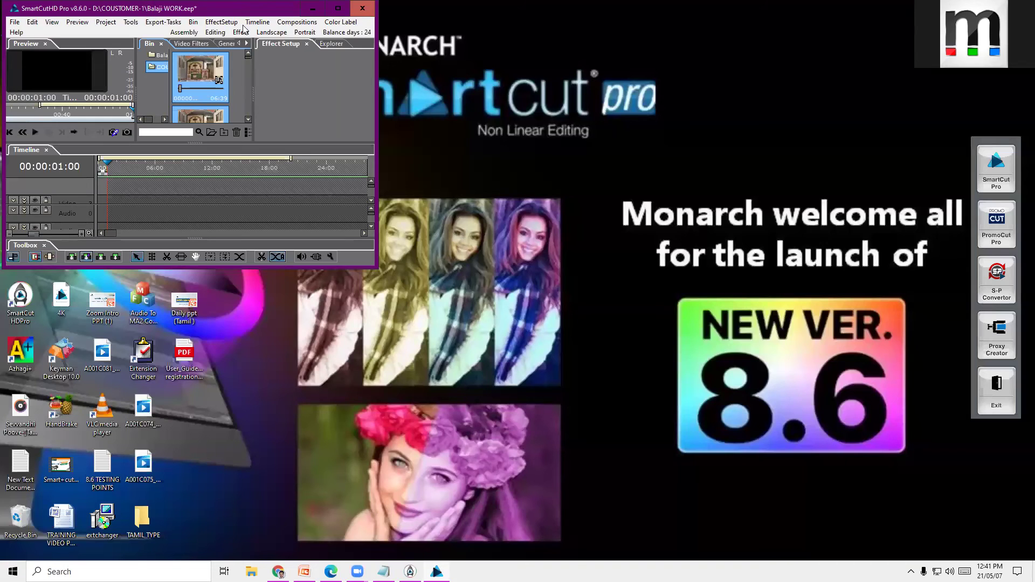
# Maximize the editor, confirm the Preferences default transition stays Default (Fade), and cancel
pyautogui.doubleClick(262, 14)
pyautogui.click(27, 18)
pyautogui.click(103, 157)
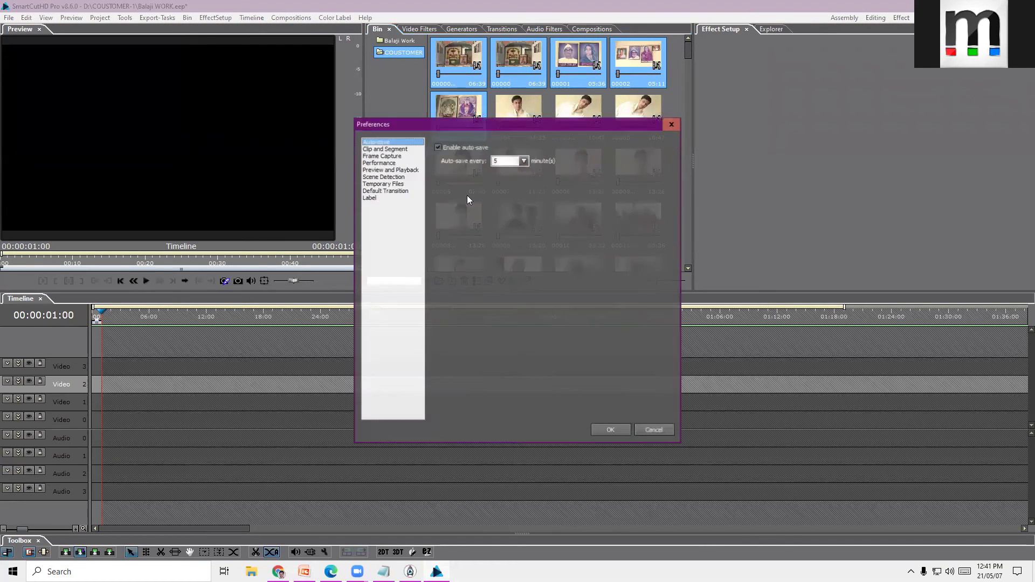
pyautogui.click(392, 191)
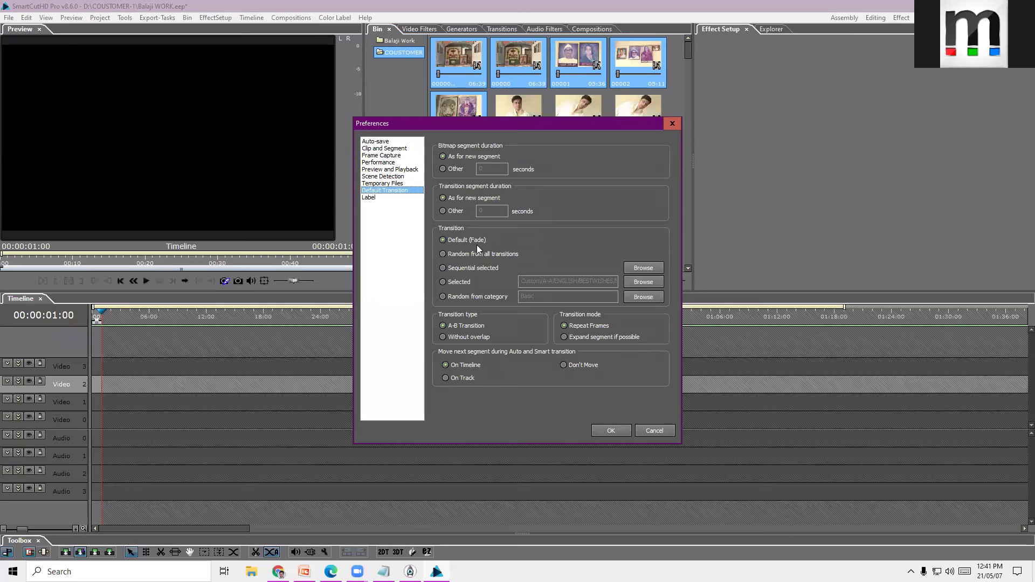
pyautogui.click(470, 244)
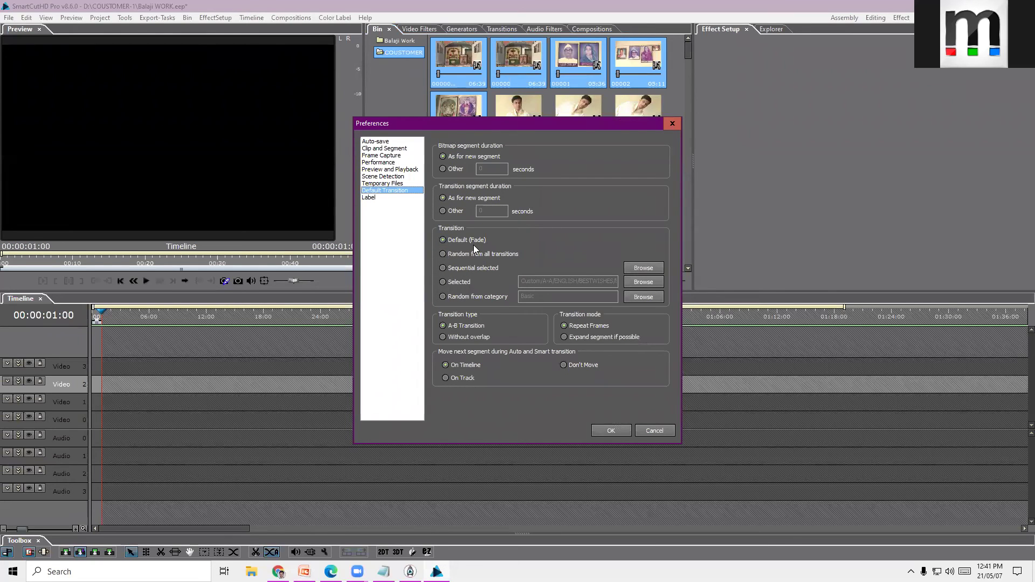
pyautogui.click(453, 242)
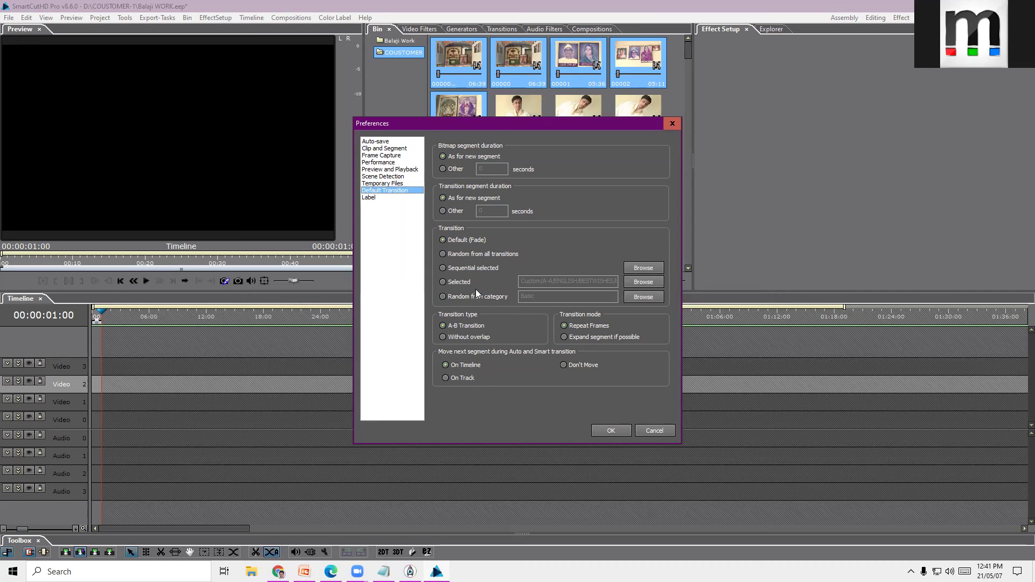
pyautogui.click(654, 430)
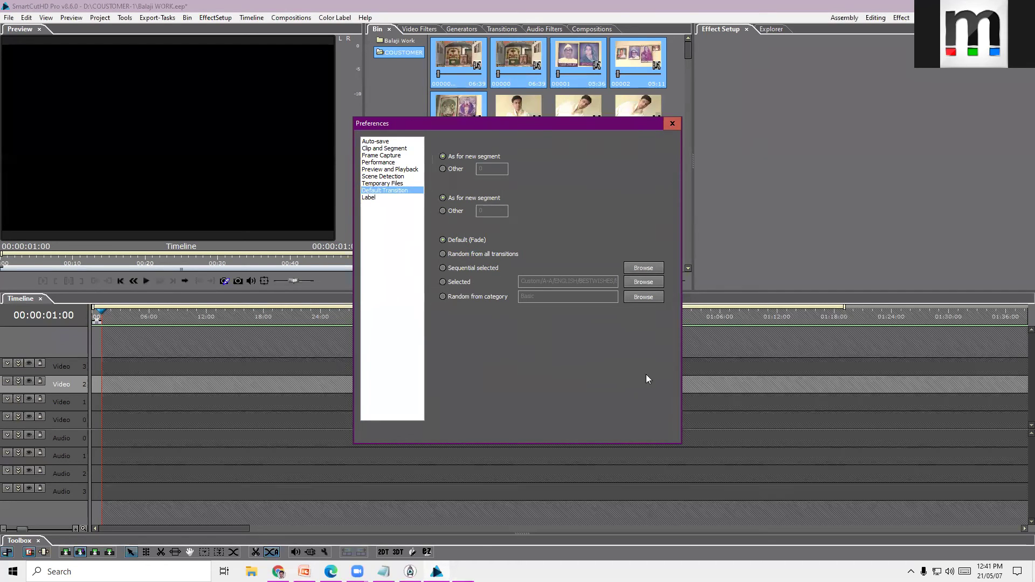
pyautogui.click(659, 431)
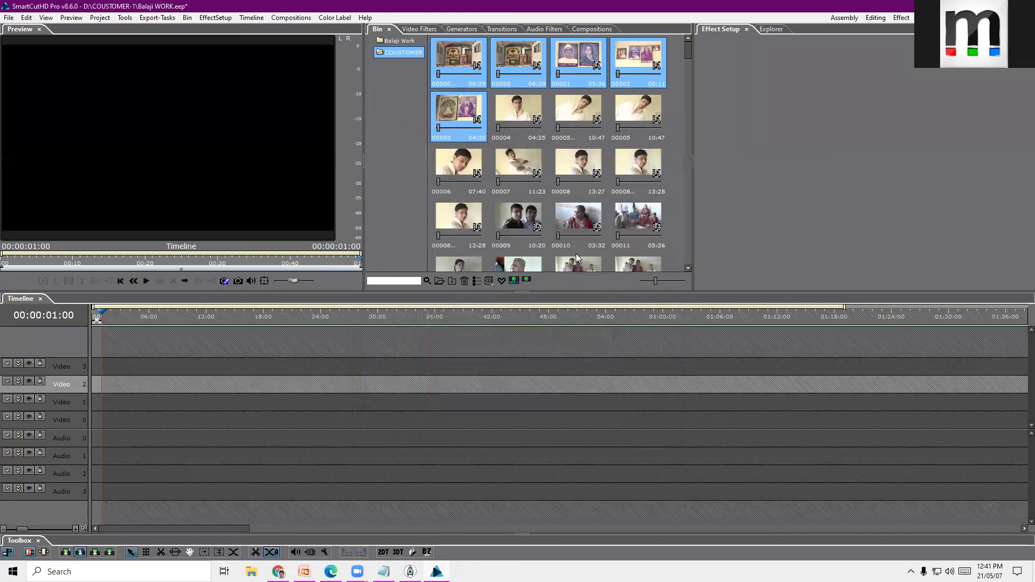
# Extend the bin selection through clip 00010 and expand Video 1 into A, FX and B sub-tracks
pyautogui.rightClick(451, 105)
pyautogui.moveTo(515, 193)
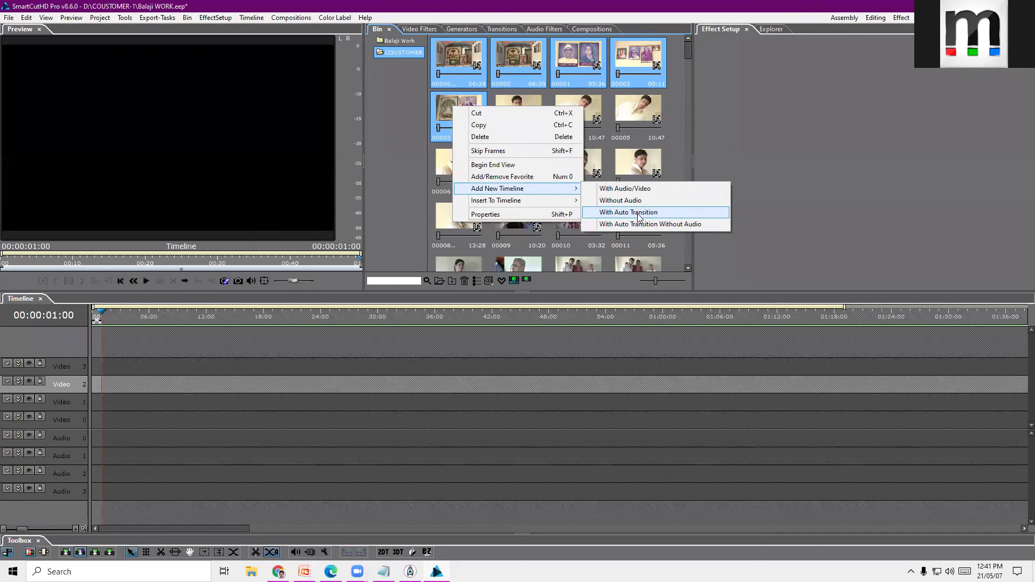
pyautogui.click(452, 66)
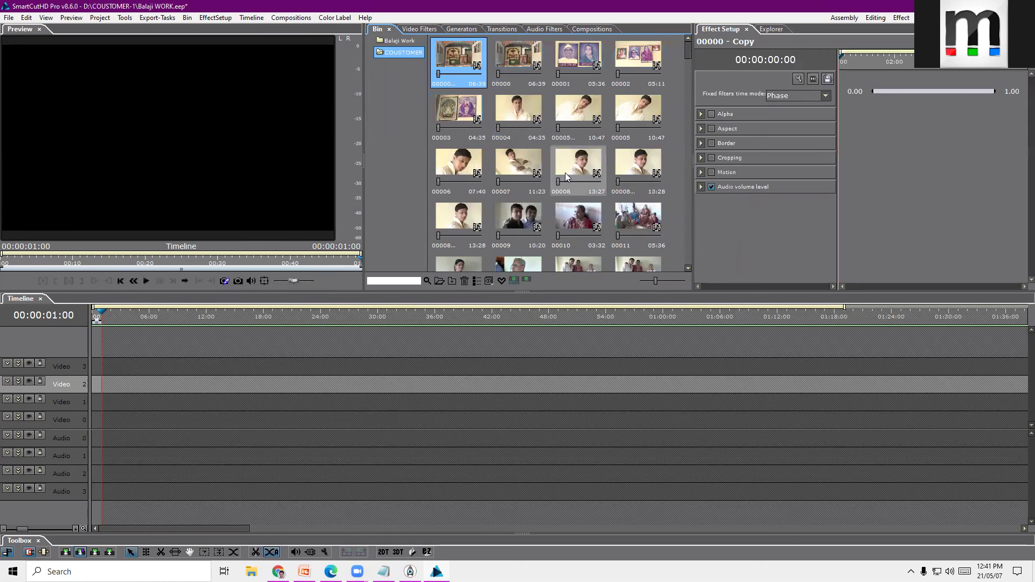
pyautogui.keyDown('shift'); pyautogui.click(455, 215); pyautogui.keyUp('shift')
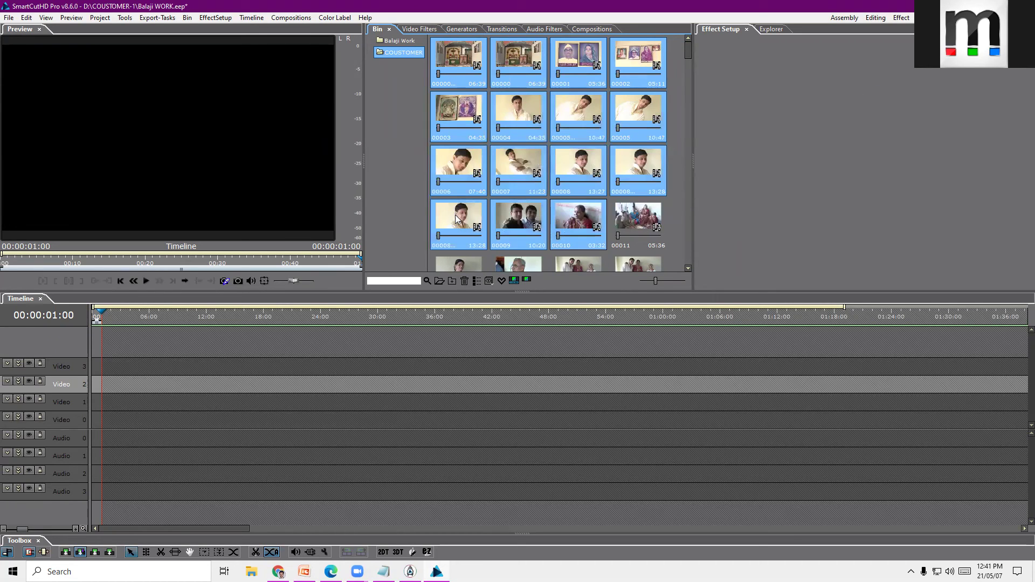
pyautogui.click(67, 403)
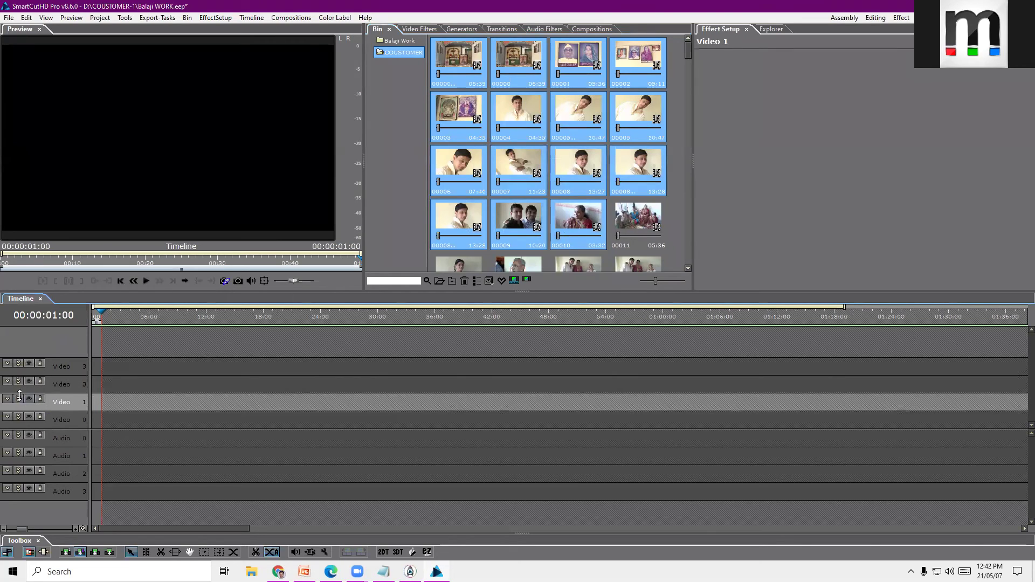
pyautogui.click(18, 399)
# Place 00000 - Copy at the start of Video 1 A and match project settings to it
pyautogui.click(499, 109)
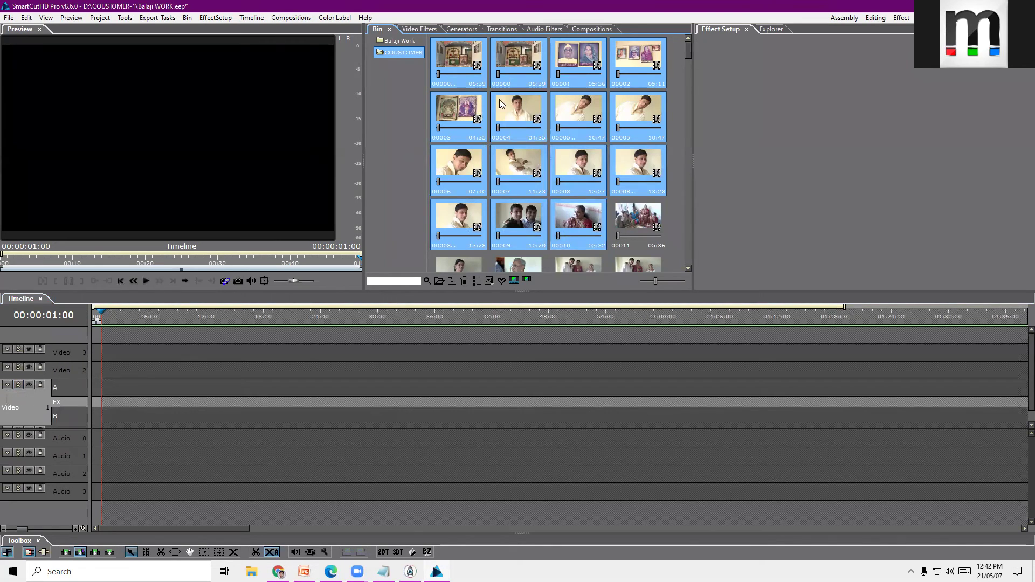
pyautogui.click(465, 57)
pyautogui.moveTo(454, 84); pyautogui.dragTo(95, 386)
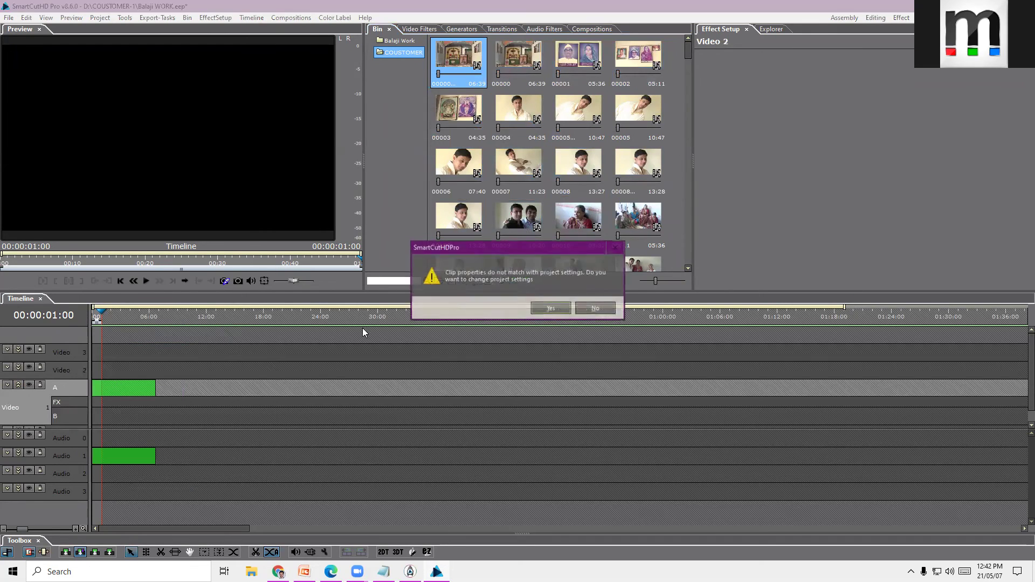
pyautogui.click(550, 308)
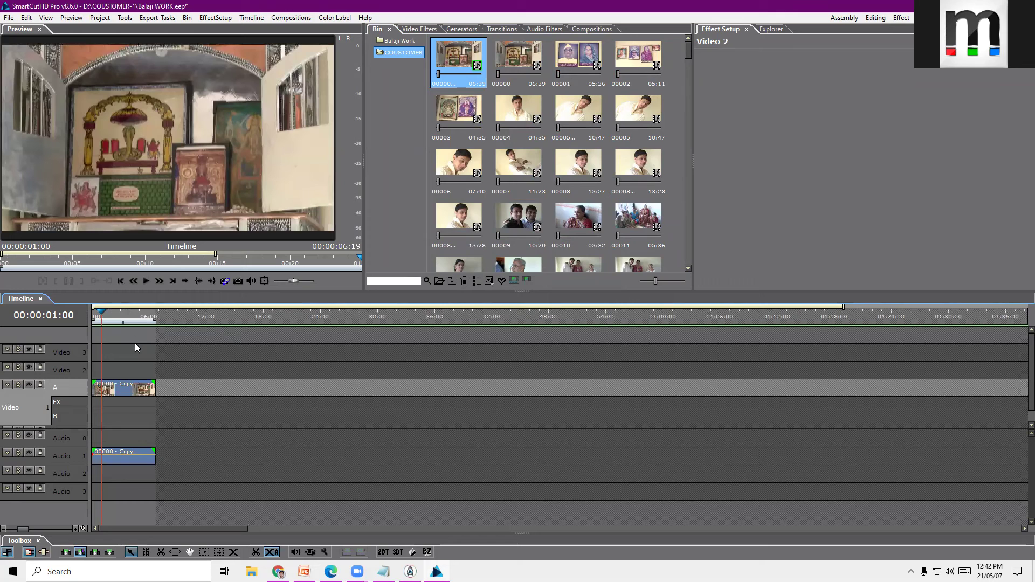
pyautogui.click(129, 319)
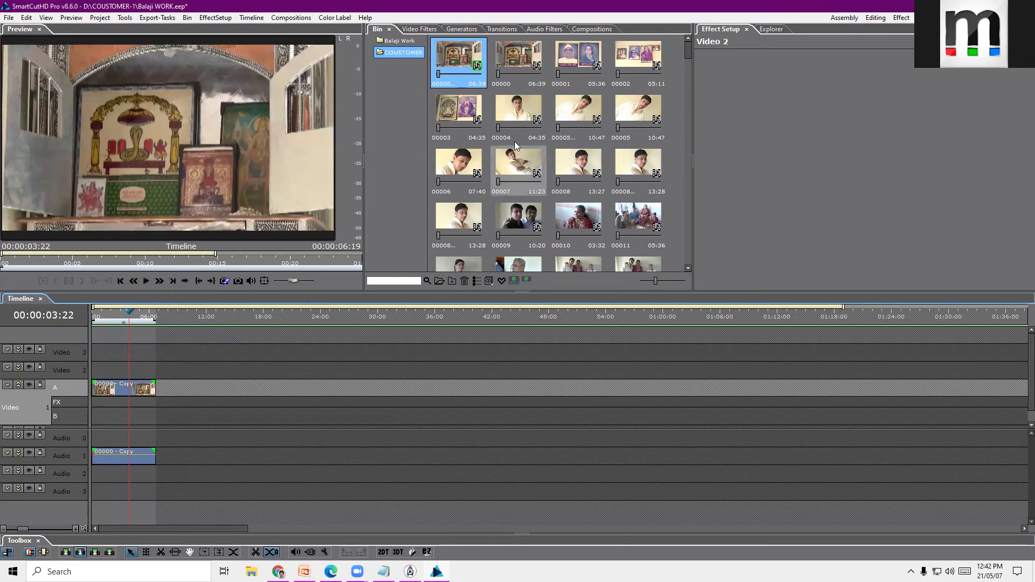
# Add clip 00004 to Video 1 B, then drop all COUSTOMER bin clips onto the timeline
pyautogui.moveTo(518, 109); pyautogui.dragTo(158, 409)
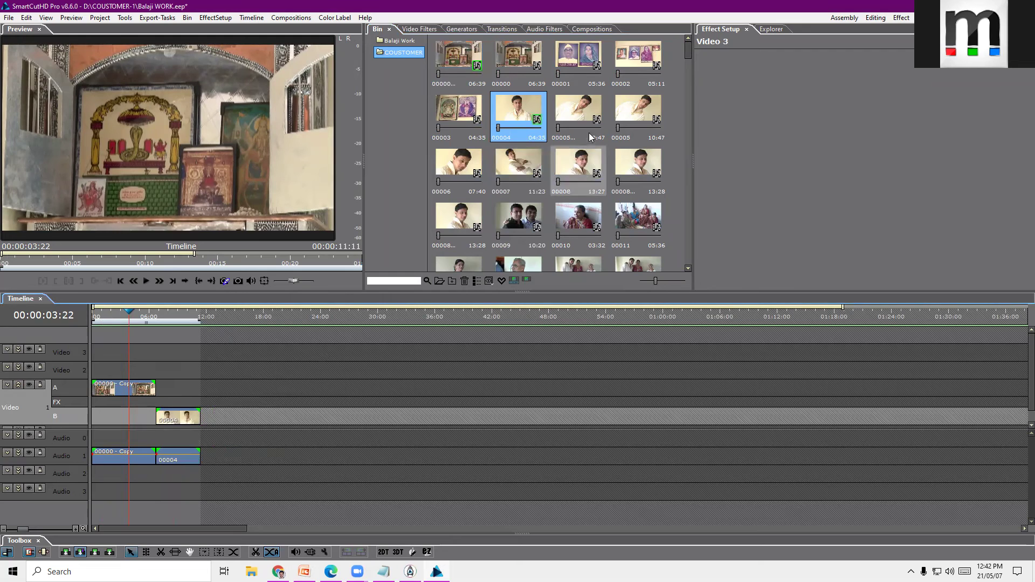
pyautogui.click(578, 165)
pyautogui.scroll(-3, 664, 200)
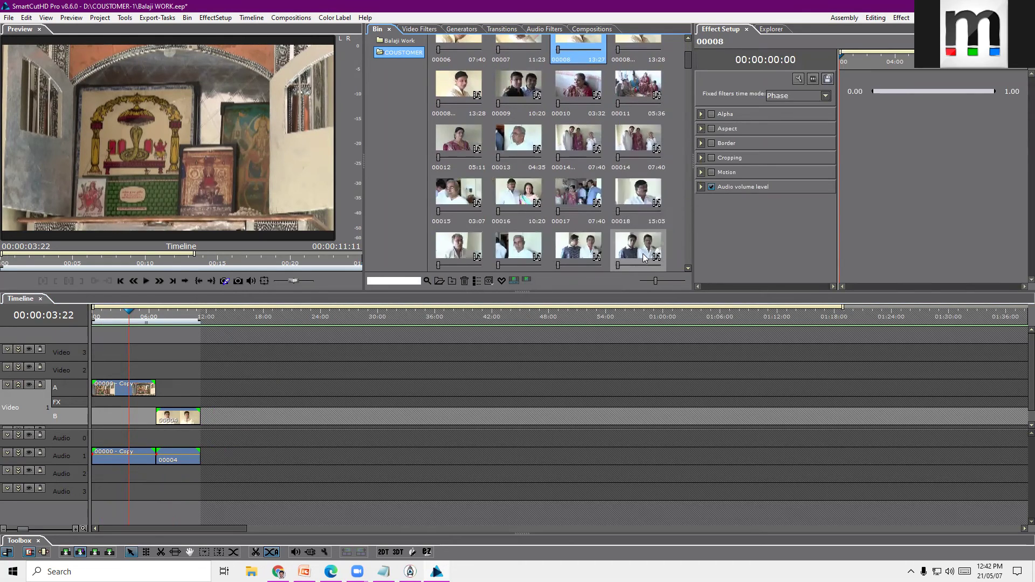
pyautogui.hotkey('ctrl', 'a')
pyautogui.moveTo(466, 240); pyautogui.dragTo(202, 388)
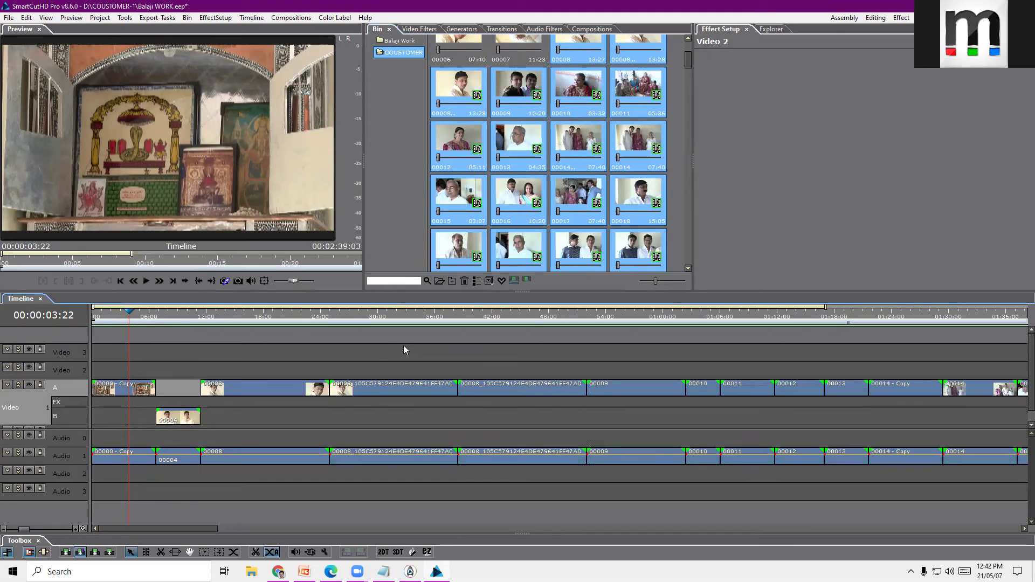
# Marquee-select every clip on Video 1 and Audio 1
pyautogui.scroll(-2, 228, 399)
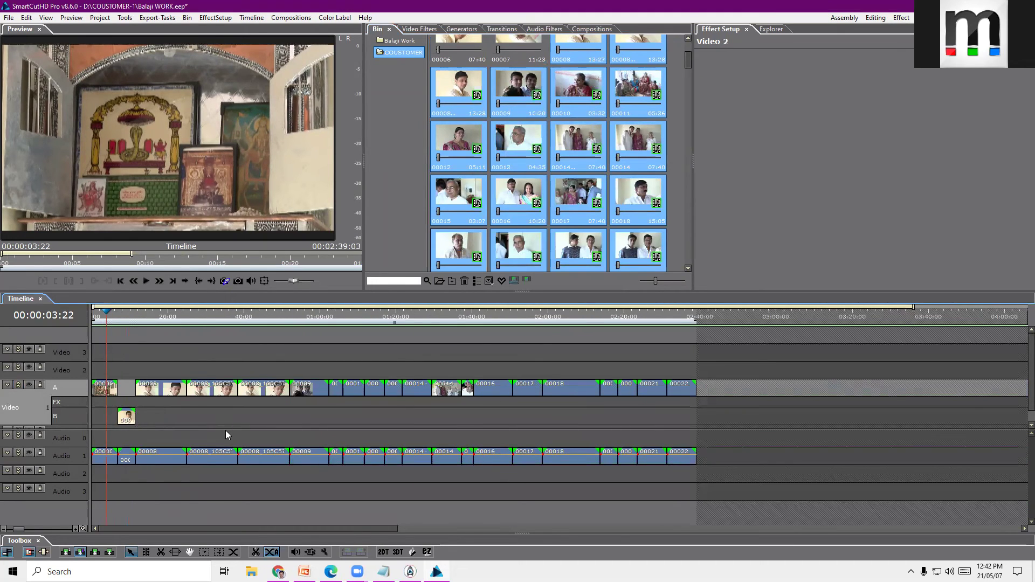
pyautogui.moveTo(155, 360); pyautogui.dragTo(681, 459)
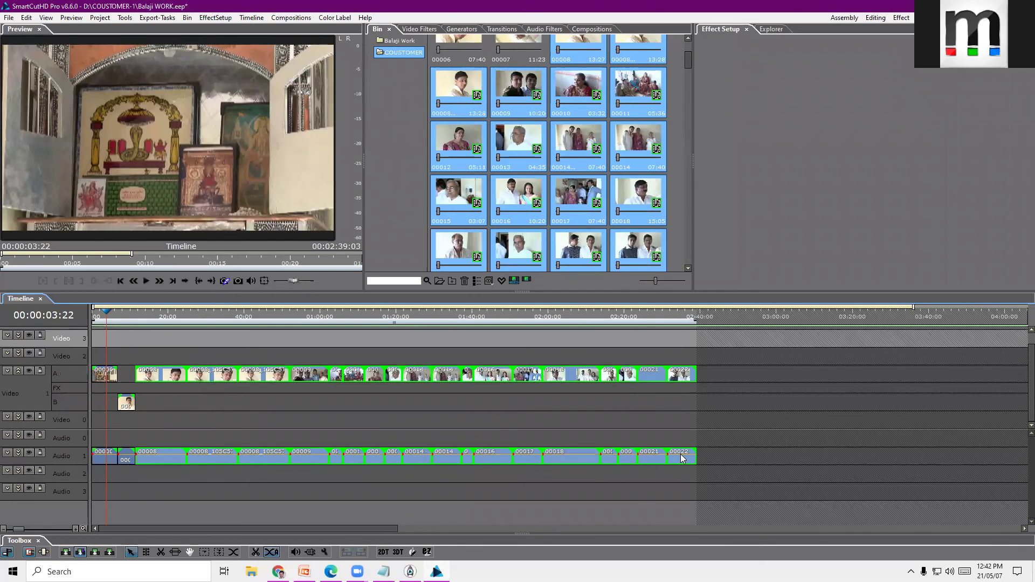
pyautogui.moveTo(115, 355); pyautogui.dragTo(646, 489)
pyautogui.moveTo(112, 351); pyautogui.dragTo(683, 483)
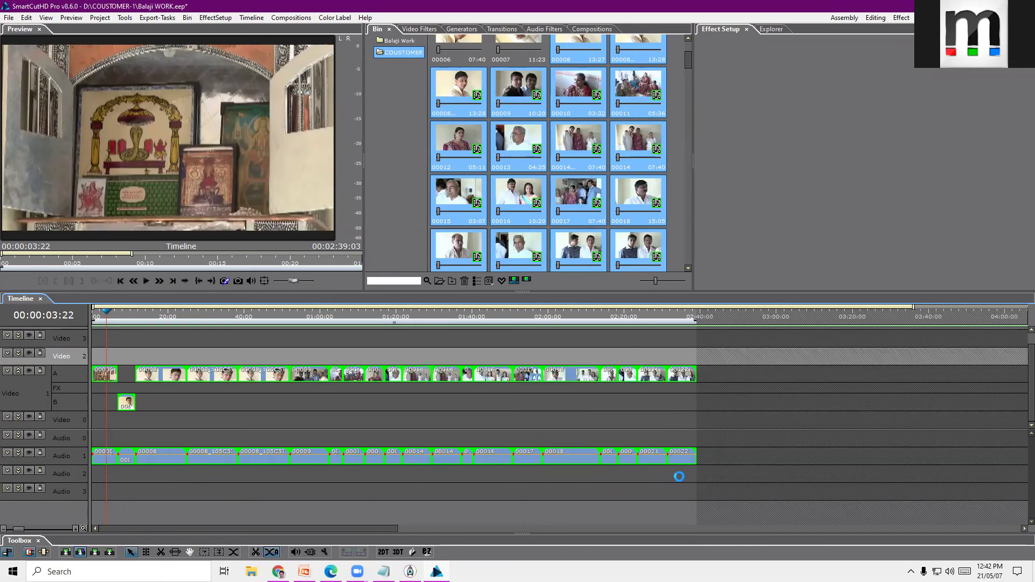
# Delete the timeline clips and select every COUSTOMER bin clip, 00000 - Copy through 00214
pyautogui.press('Delete')
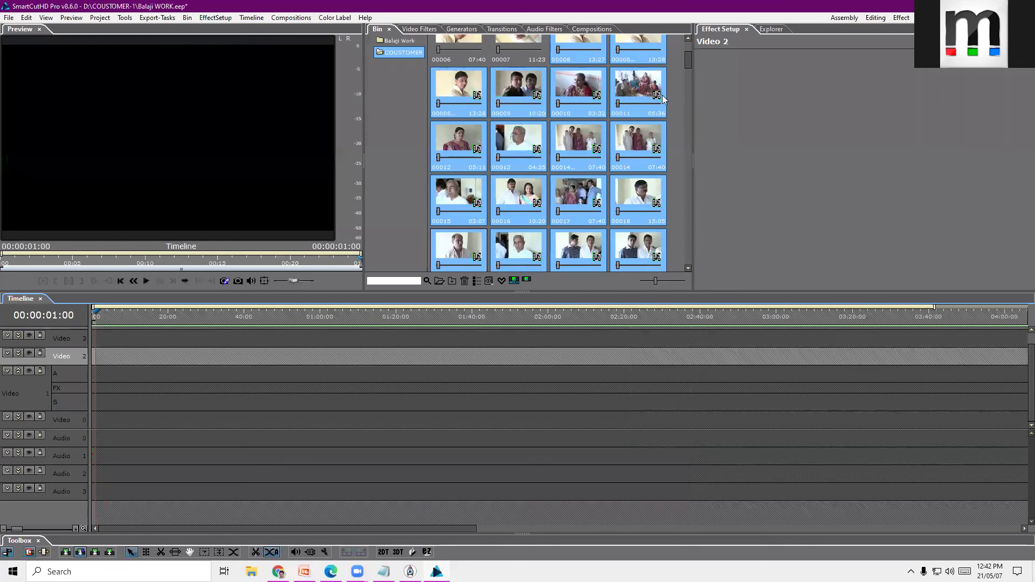
pyautogui.moveTo(687, 61); pyautogui.dragTo(688, 254)
pyautogui.click(458, 58)
pyautogui.keyDown('shift'); pyautogui.click(579, 247); pyautogui.keyUp('shift')
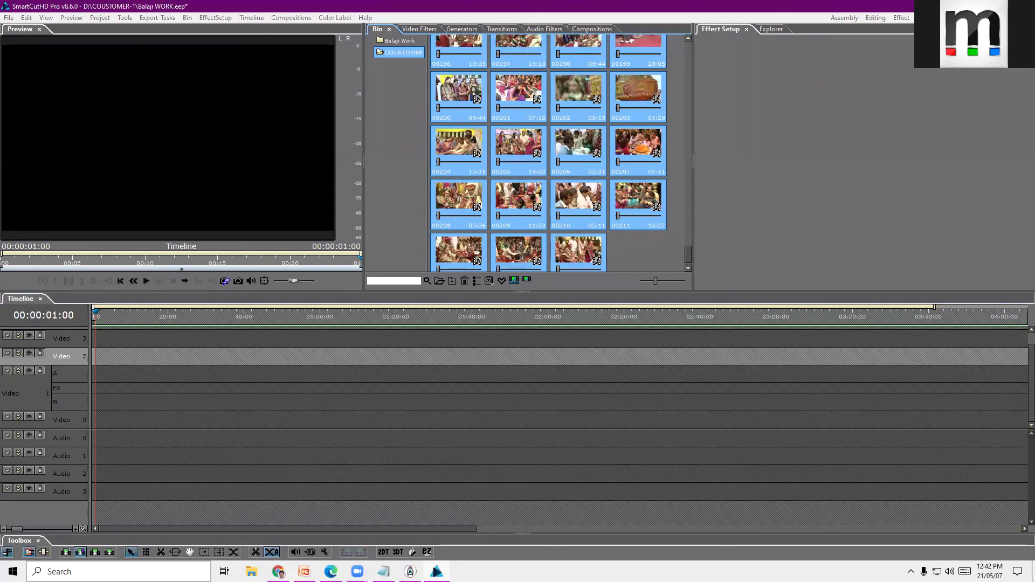
pyautogui.click(86, 570)
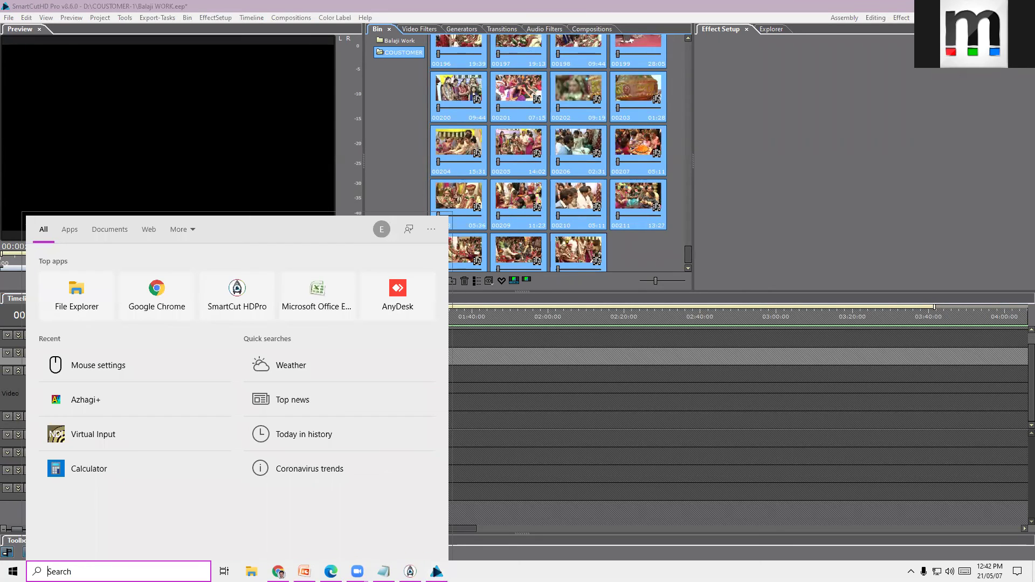
pyautogui.write('Ke')
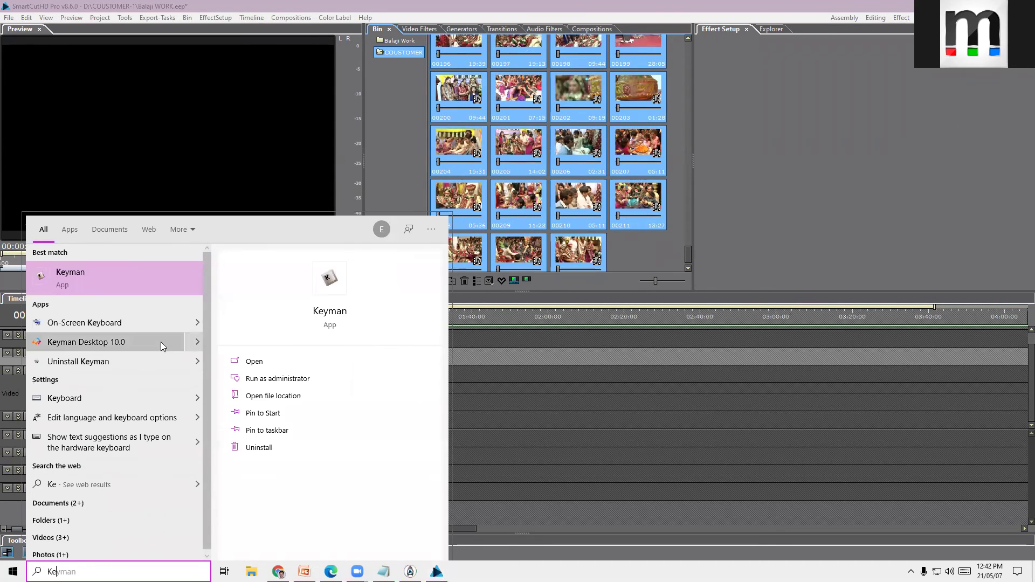
pyautogui.click(127, 315)
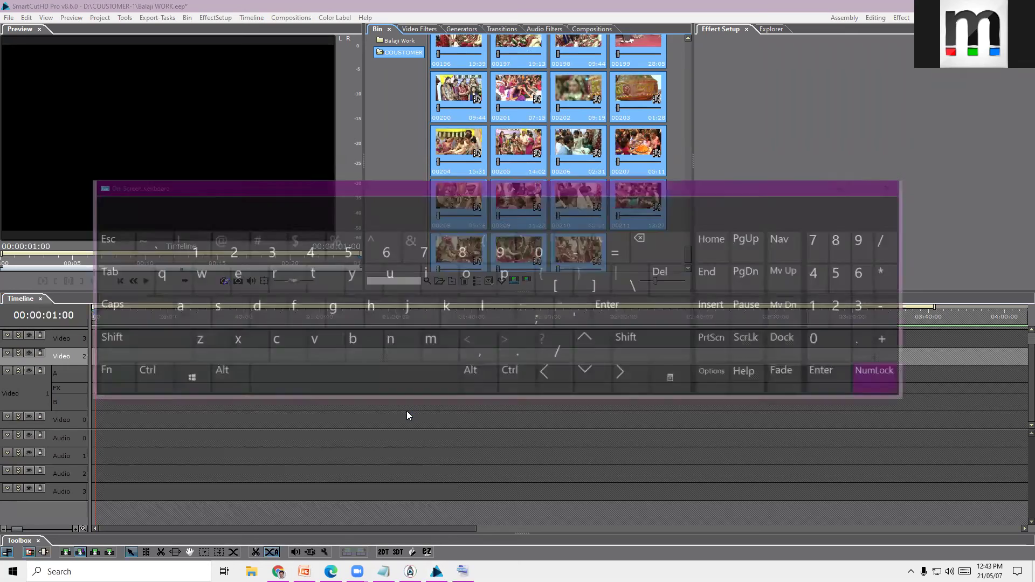
pyautogui.click(225, 380)
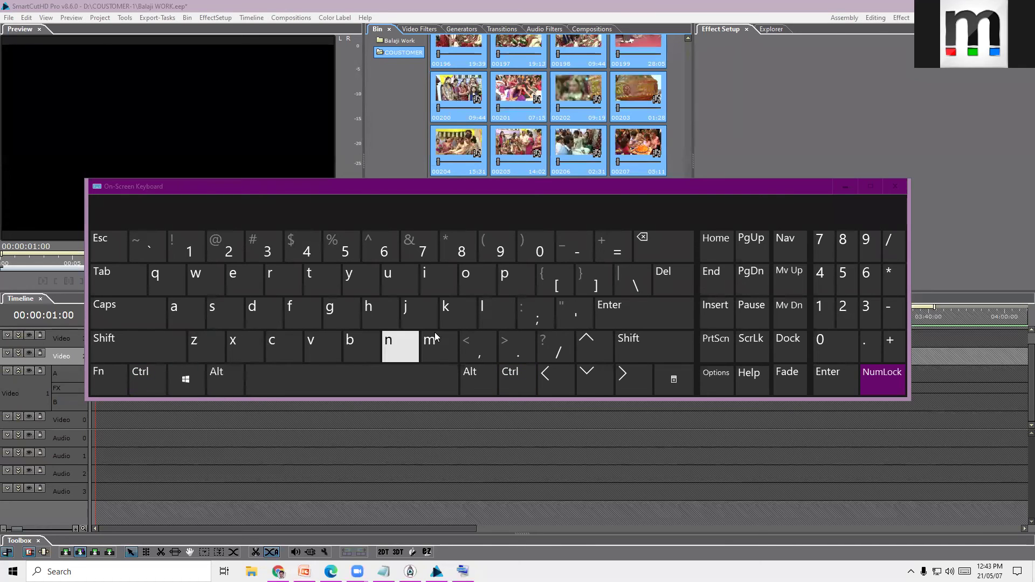
pyautogui.click(895, 186)
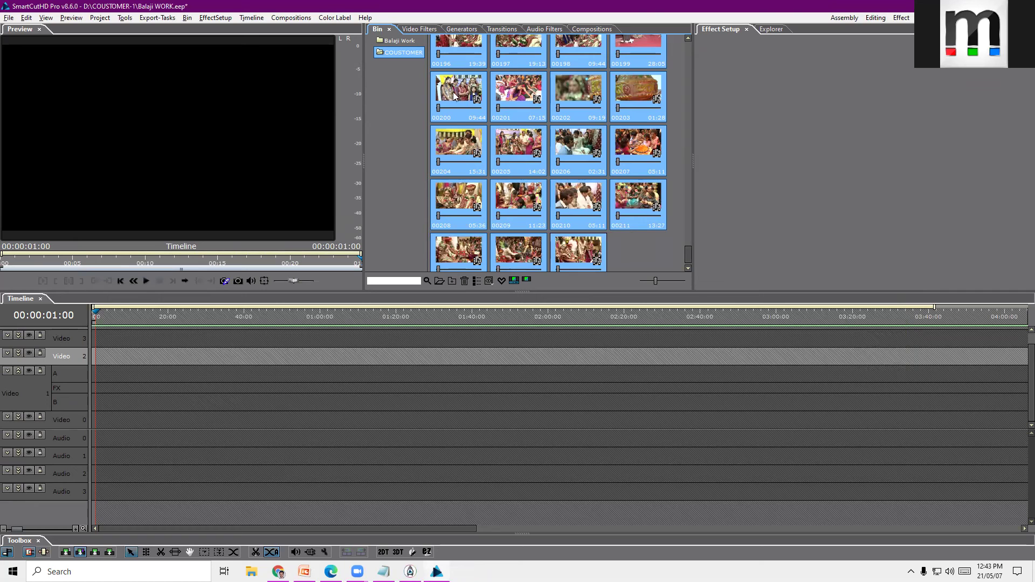
# Place all selected bin clips on Video 1 track A and collapse Video 1 to one row
pyautogui.moveTo(459, 100); pyautogui.dragTo(99, 380)
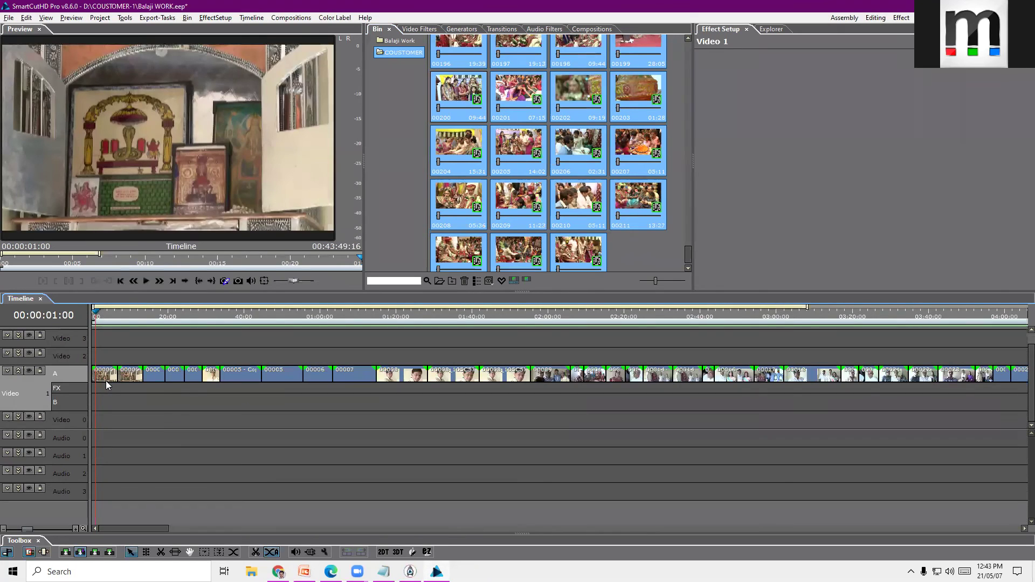
pyautogui.click(18, 371)
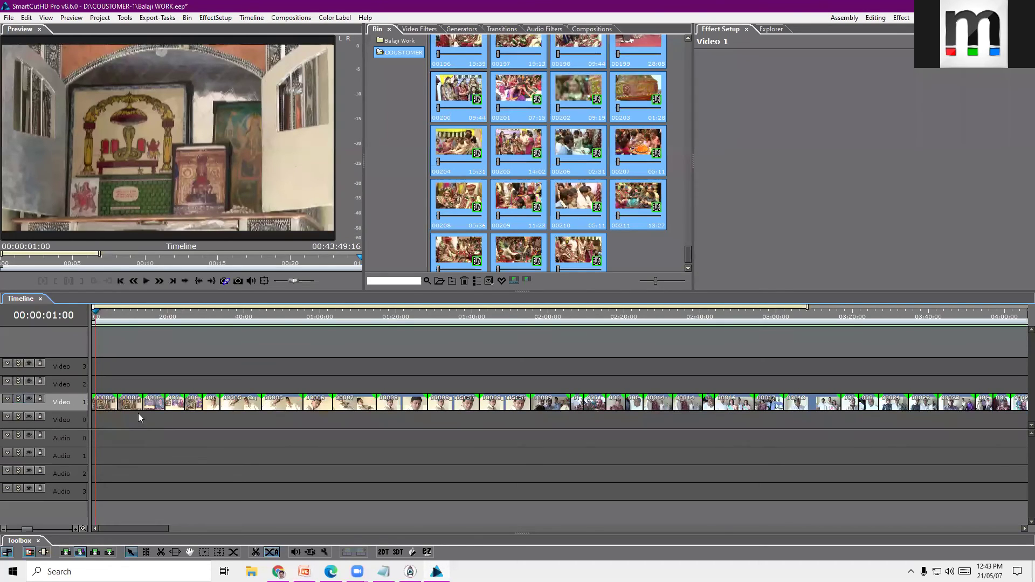
pyautogui.click(69, 403)
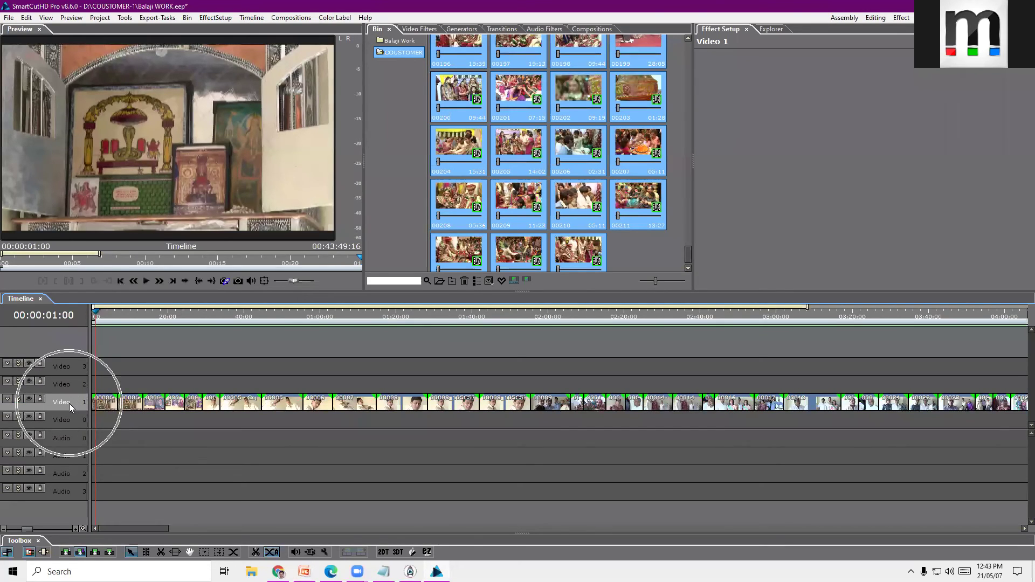
# Scrub through the placed clips and marquee-select a run of them on Video 1
pyautogui.scroll(-2, 253, 420)
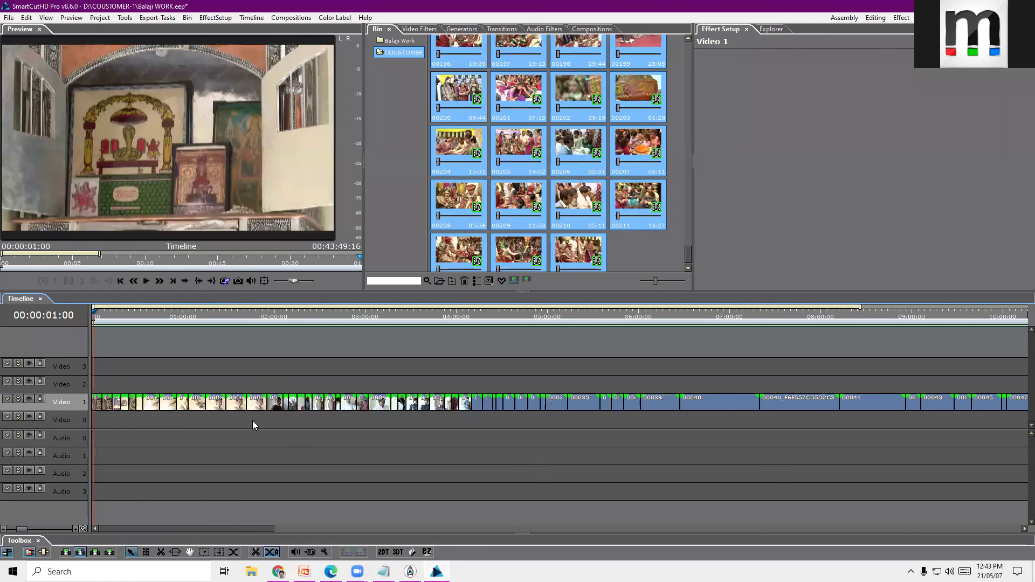
pyautogui.scroll(-1, 253, 426)
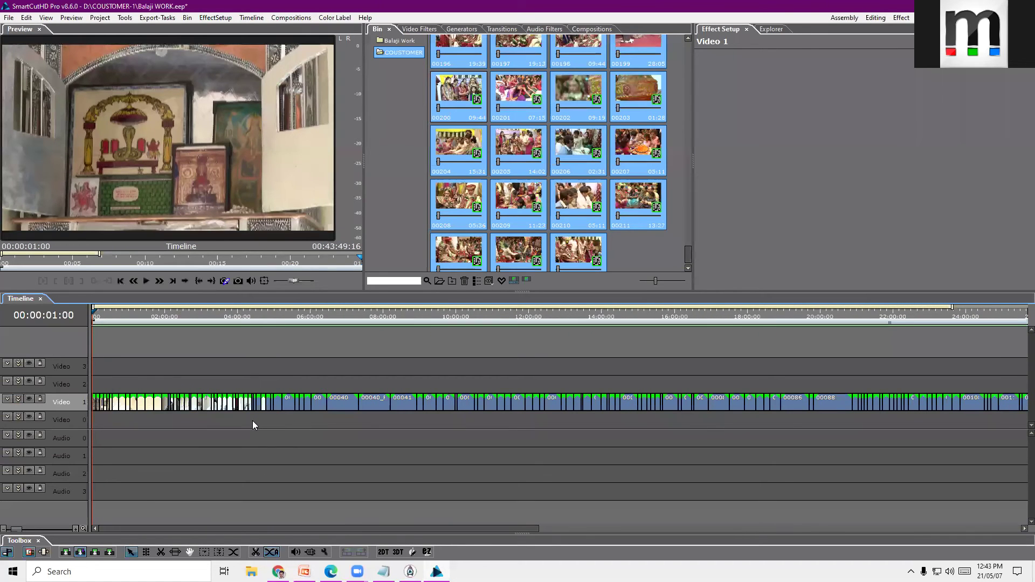
pyautogui.scroll(-1, 252, 425)
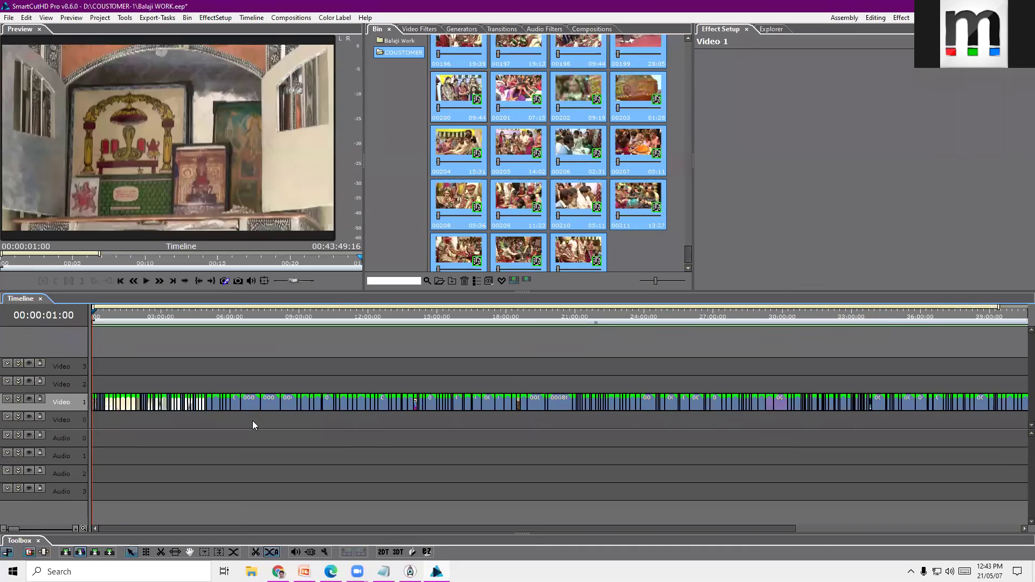
pyautogui.scroll(2, 252, 425)
pyautogui.scroll(1, 253, 425)
pyautogui.moveTo(97, 316); pyautogui.dragTo(558, 321)
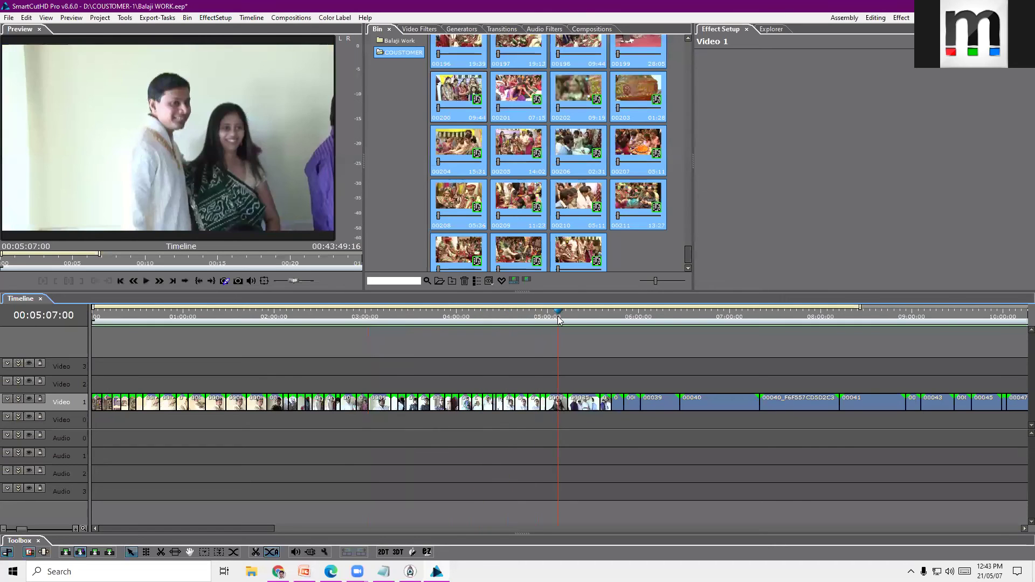
pyautogui.moveTo(98, 381); pyautogui.dragTo(534, 416)
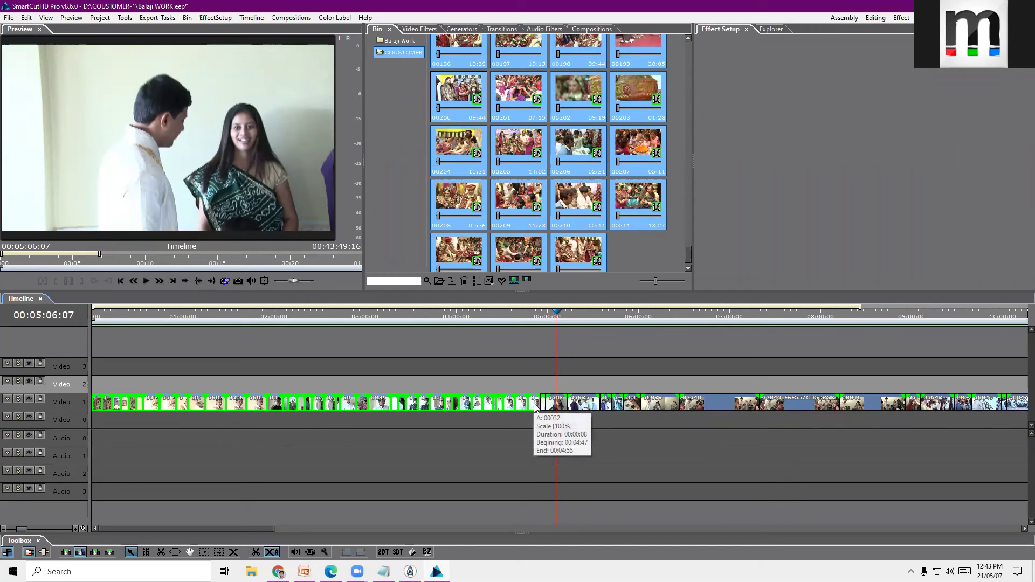
# Add automatic transitions between the selected clips and scrub the opening clips to check them
pyautogui.rightClick(535, 408)
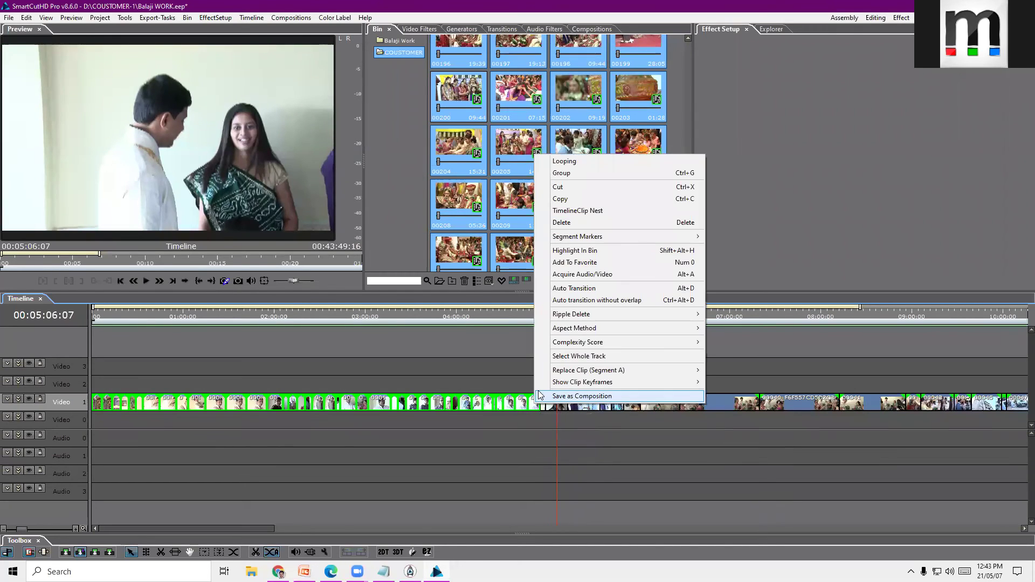
pyautogui.click(567, 293)
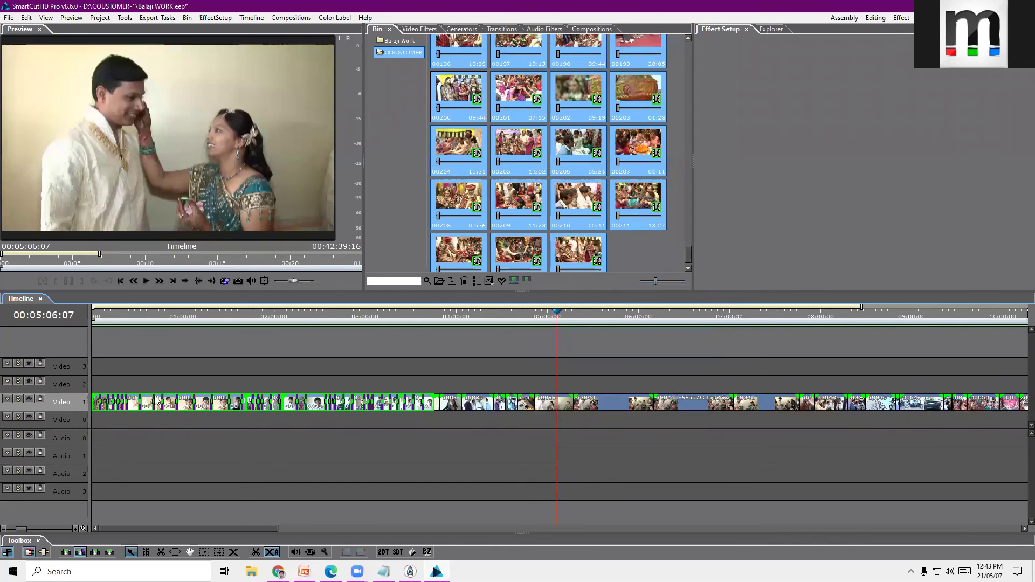
pyautogui.click(115, 316)
pyautogui.moveTo(136, 317); pyautogui.dragTo(229, 317)
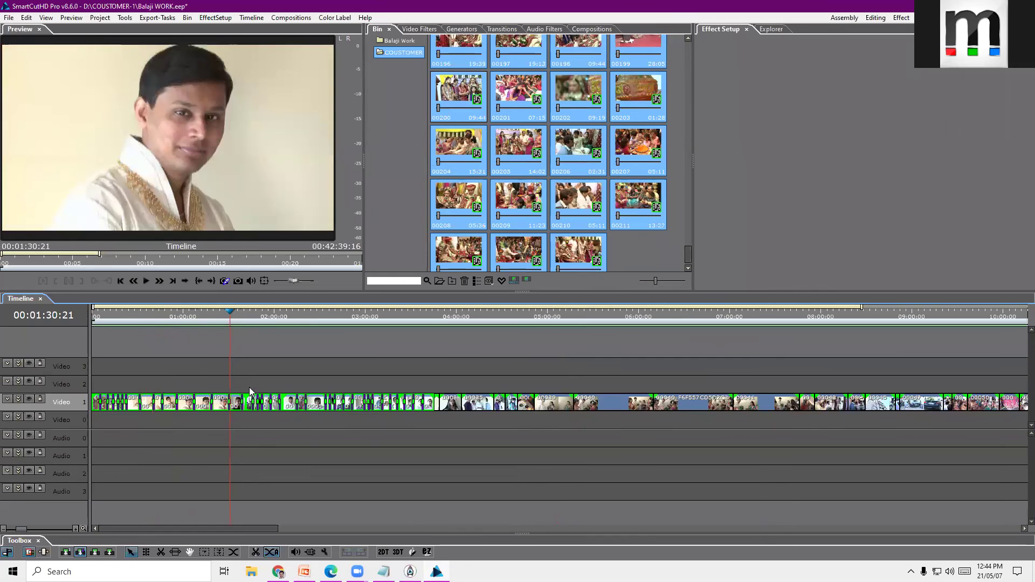
# Zoom into the timeline, expand Video 1 into A, FX and B rows, and preview the transitions
pyautogui.scroll(1, 256, 403)
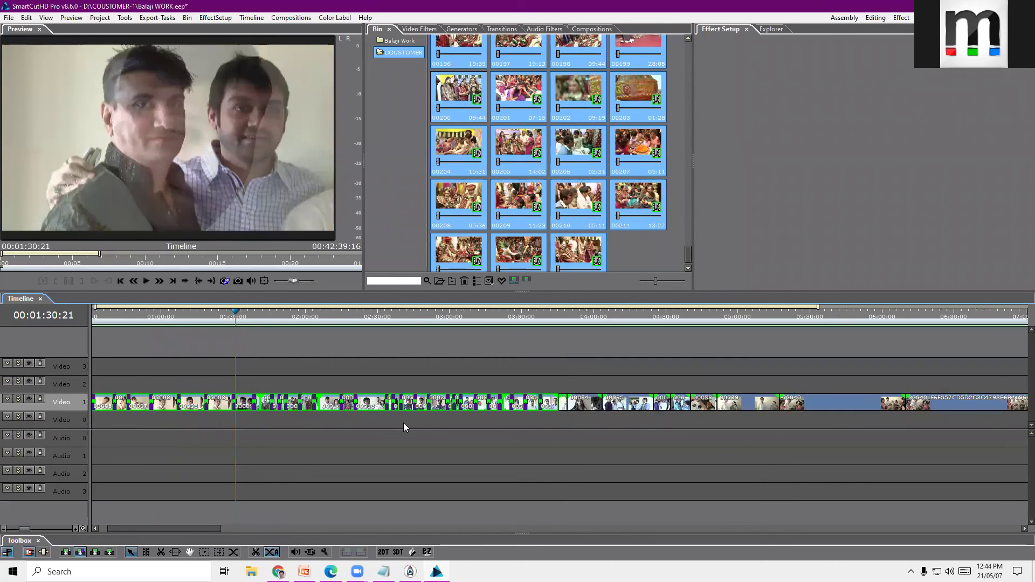
pyautogui.moveTo(207, 530); pyautogui.dragTo(72, 529)
pyautogui.click(73, 529)
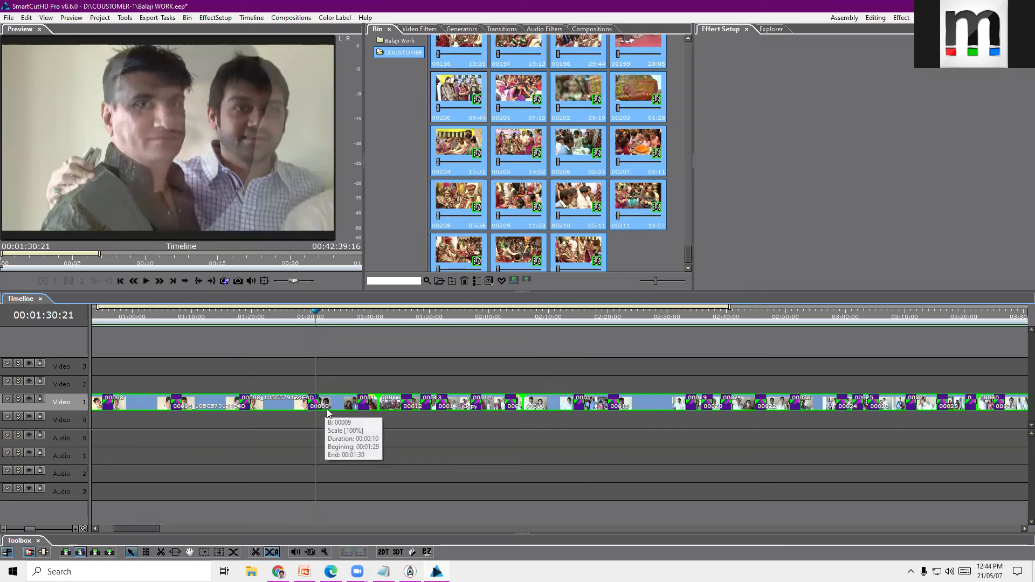
pyautogui.click(76, 529)
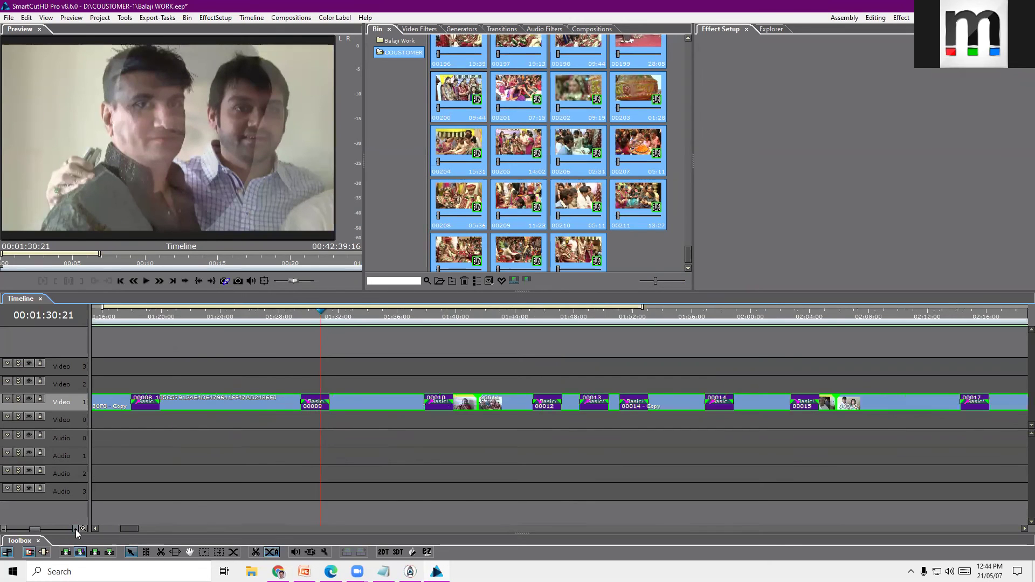
pyautogui.moveTo(125, 533); pyautogui.dragTo(103, 530)
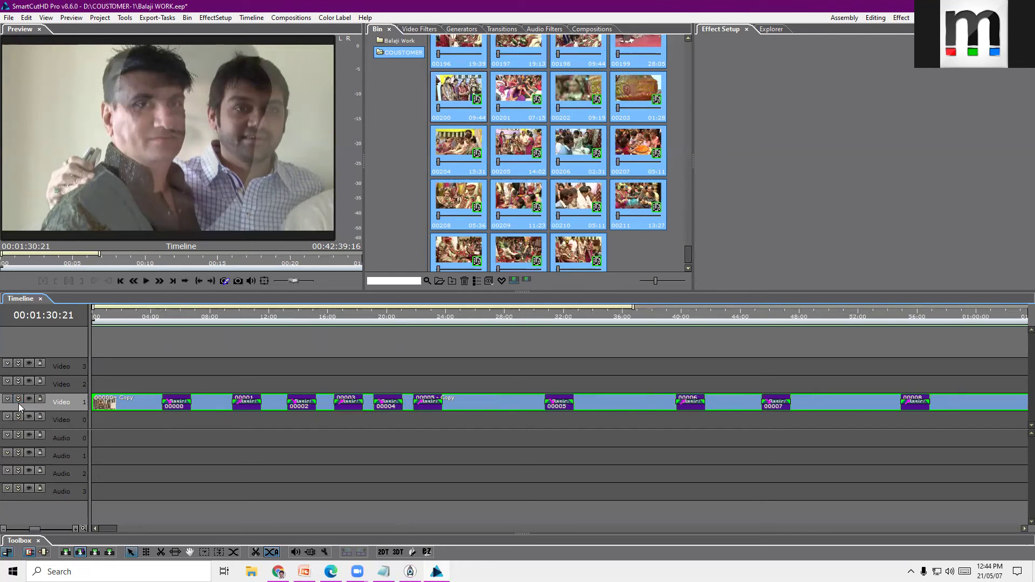
pyautogui.click(18, 400)
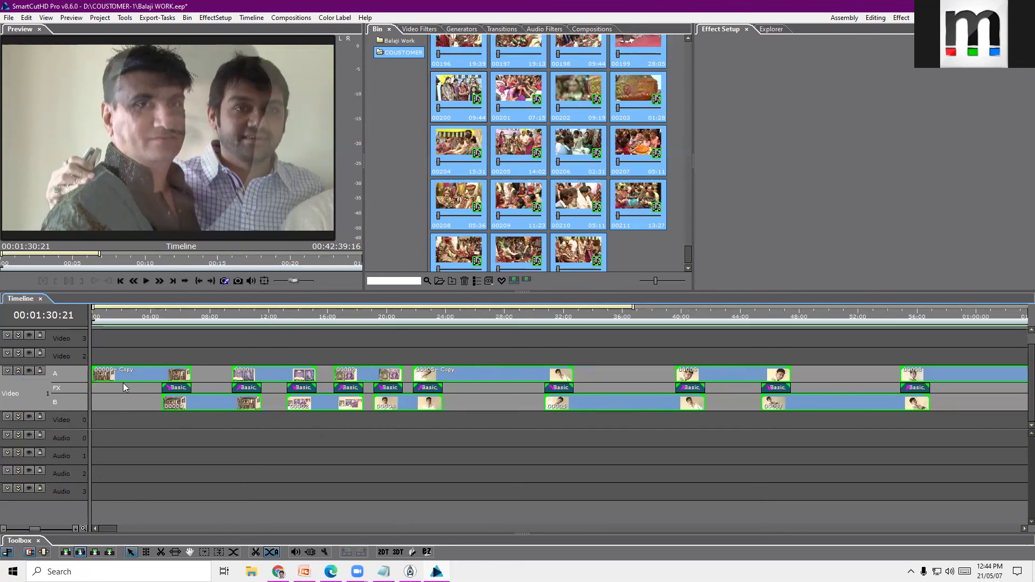
pyautogui.scroll(-2, 154, 367)
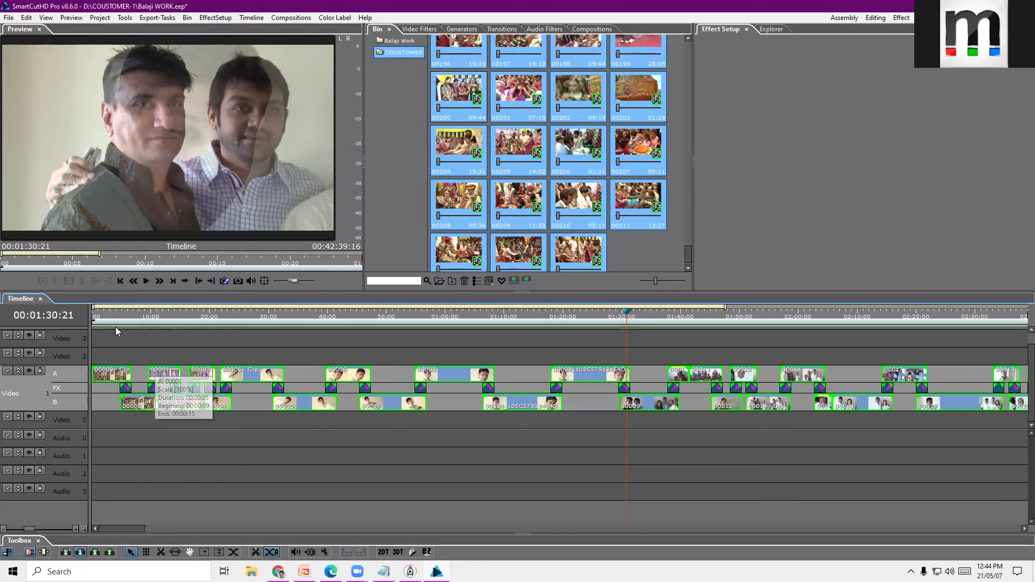
pyautogui.moveTo(114, 316); pyautogui.dragTo(572, 316)
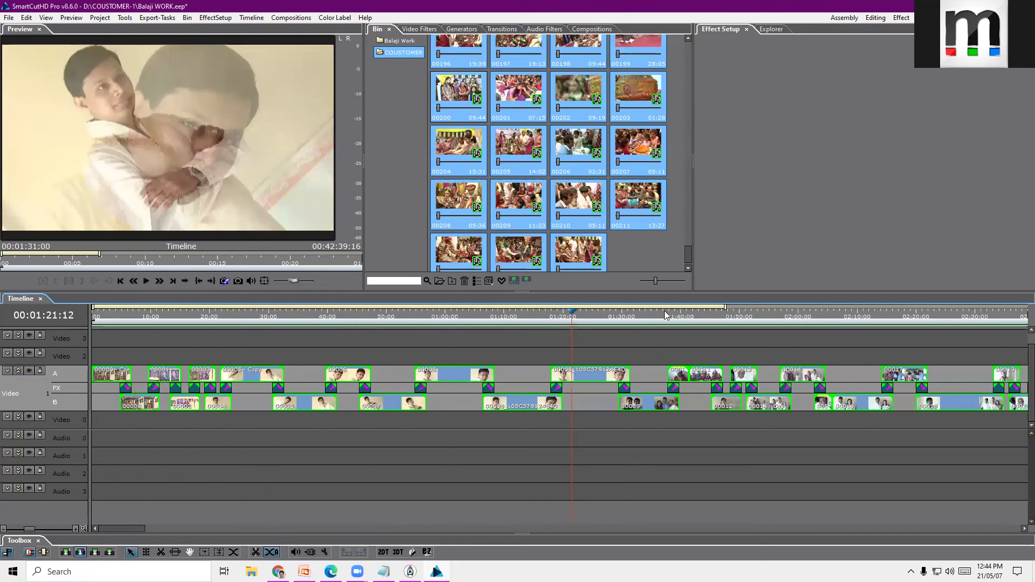
pyautogui.moveTo(666, 315); pyautogui.dragTo(699, 316)
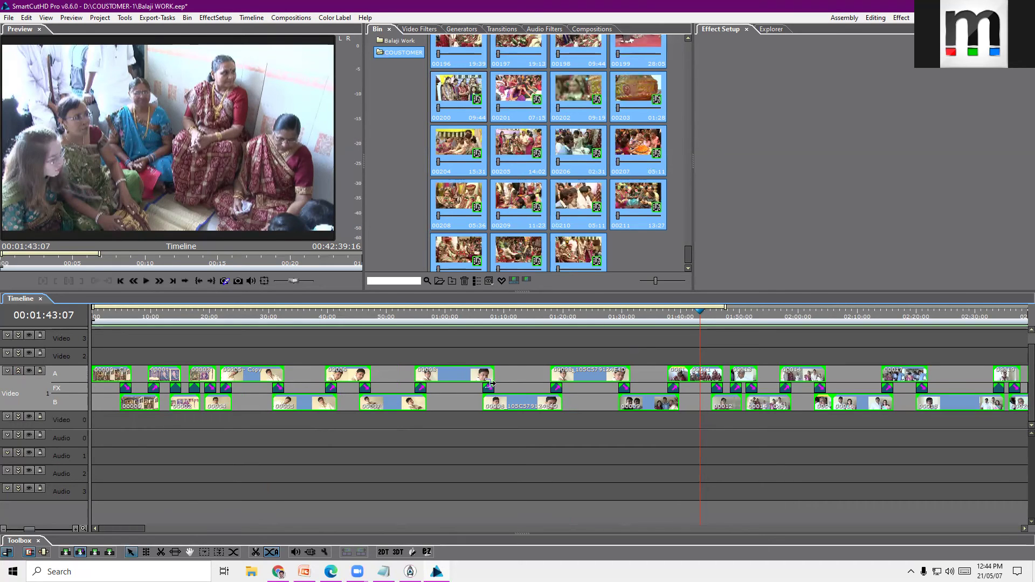
pyautogui.click(26, 18)
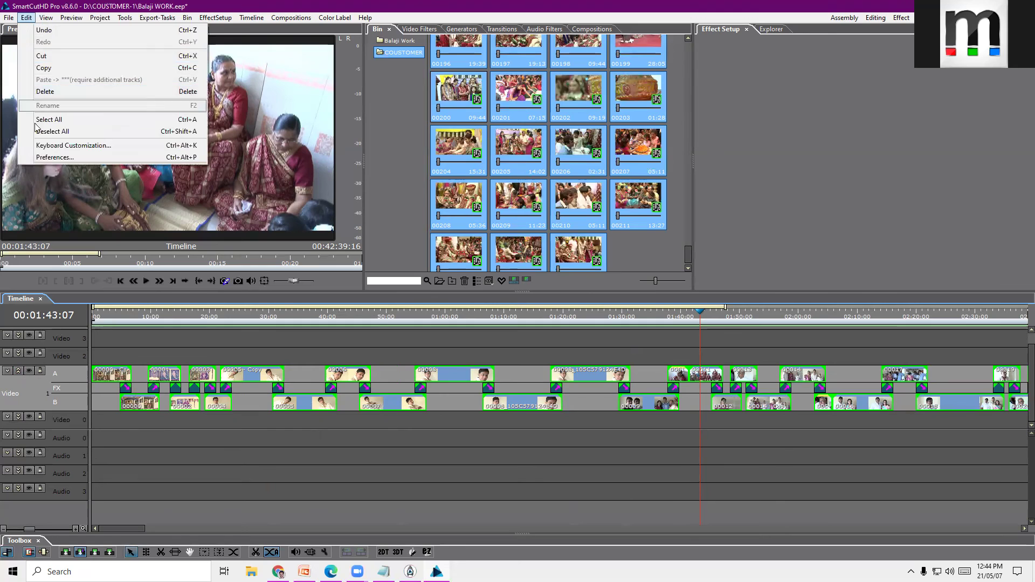
pyautogui.click(40, 158)
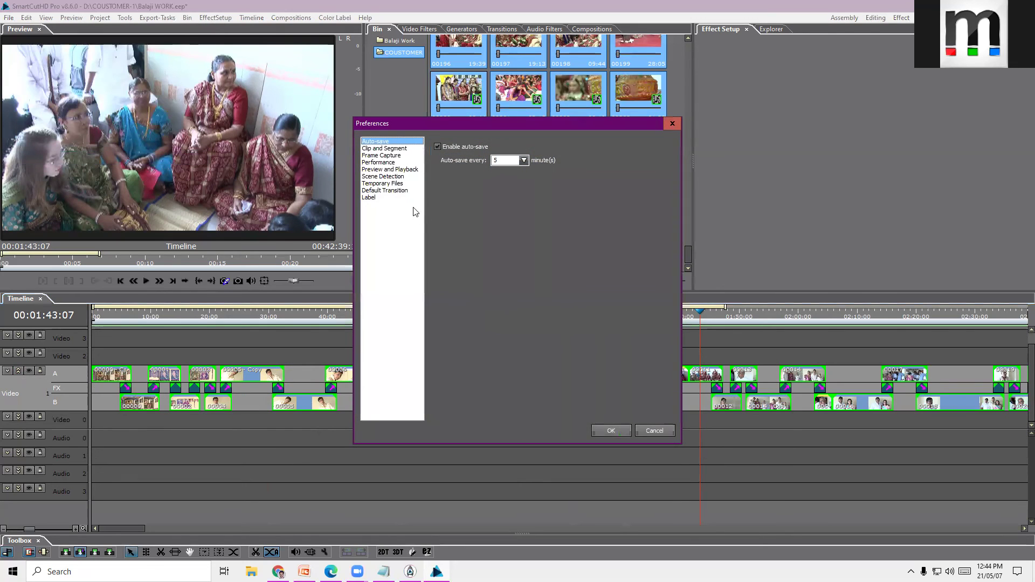
pyautogui.click(403, 194)
pyautogui.click(403, 190)
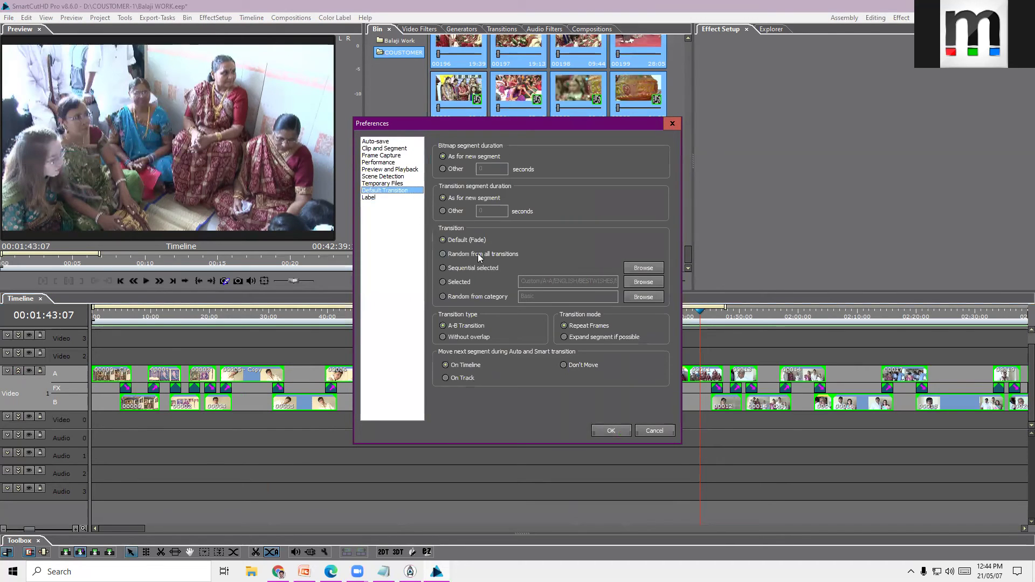
pyautogui.click(453, 240)
pyautogui.click(654, 428)
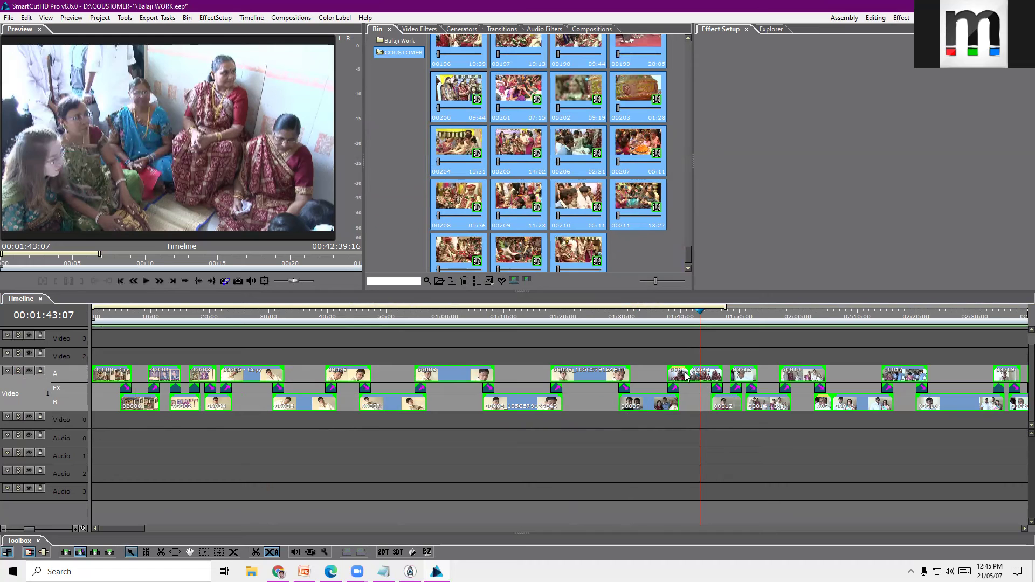
# Marquee-select the opening wedding clips on rows A and B and nest them into one TimelineClip
pyautogui.moveTo(684, 376)
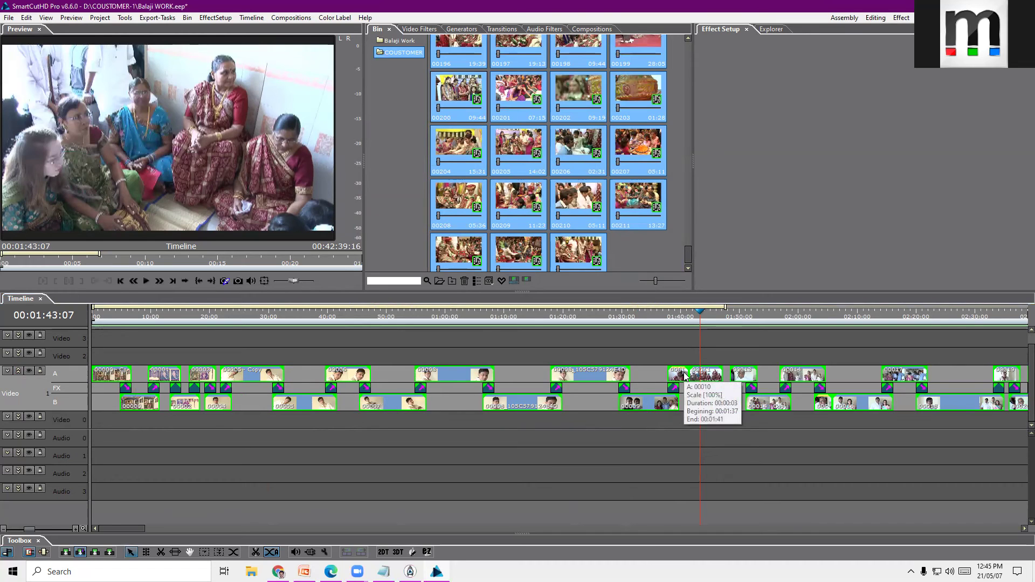
pyautogui.scroll(-3, 685, 376)
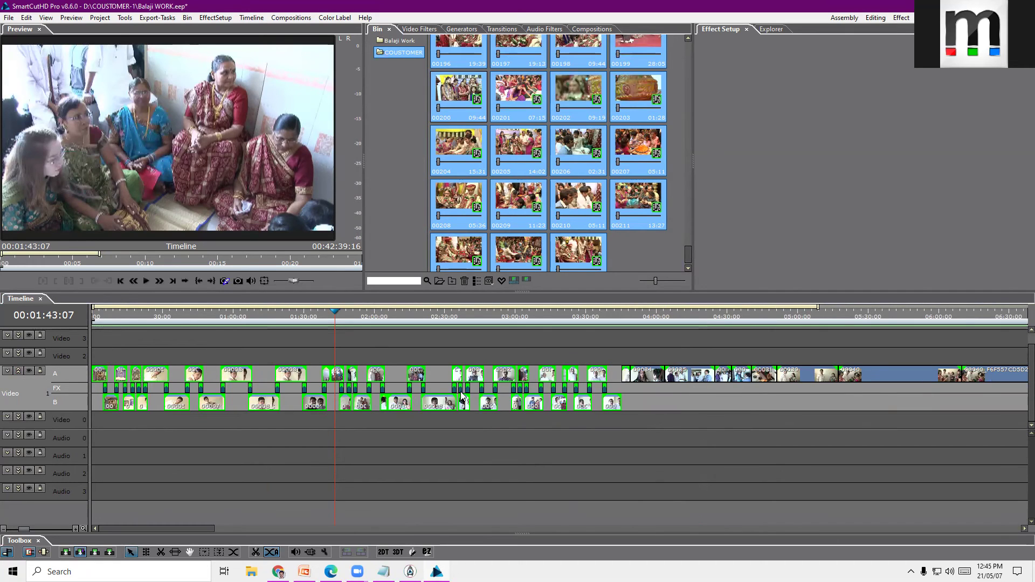
pyautogui.click(118, 350)
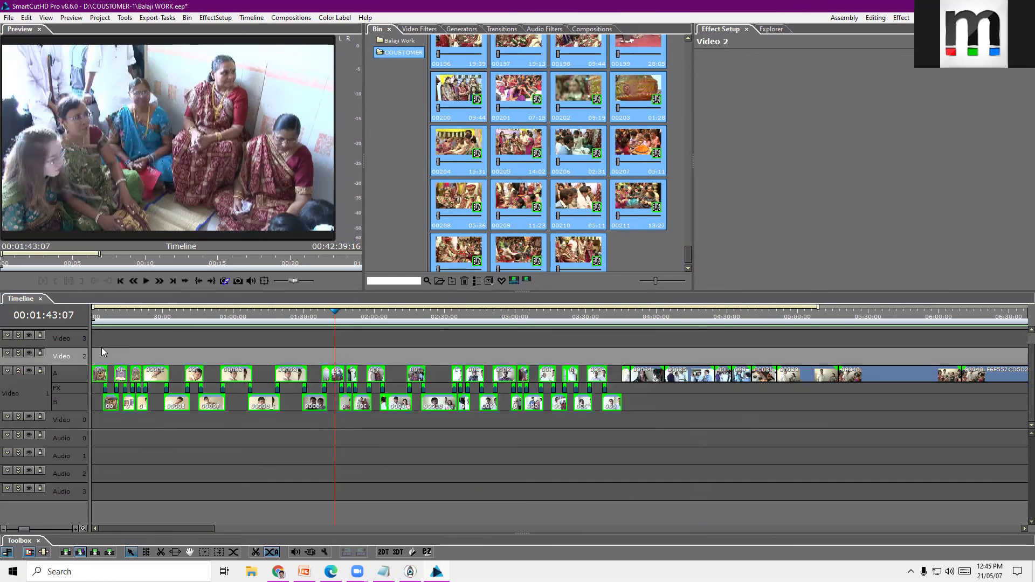
pyautogui.moveTo(96, 349); pyautogui.dragTo(621, 412)
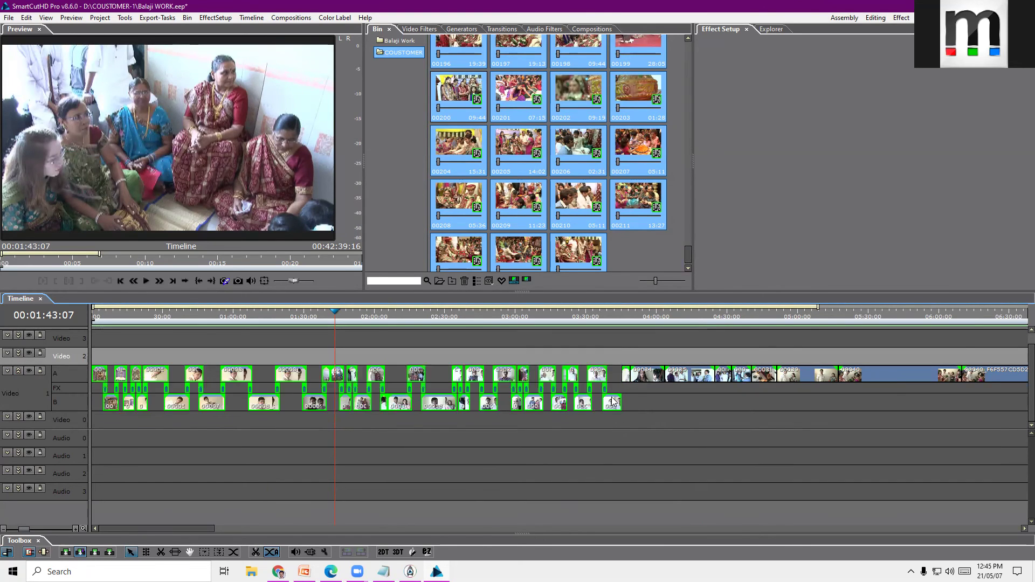
pyautogui.rightClick(614, 398)
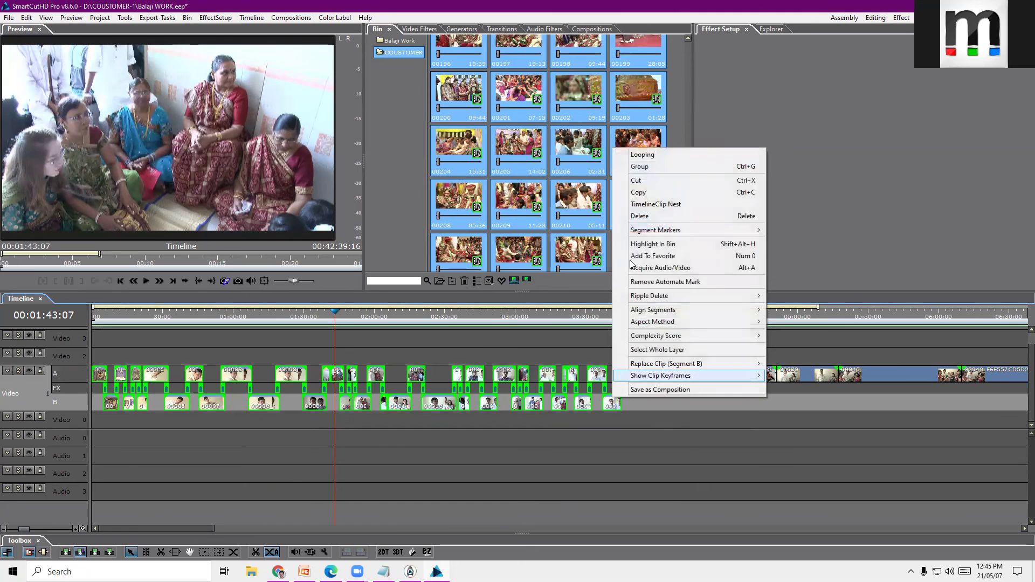
pyautogui.click(635, 204)
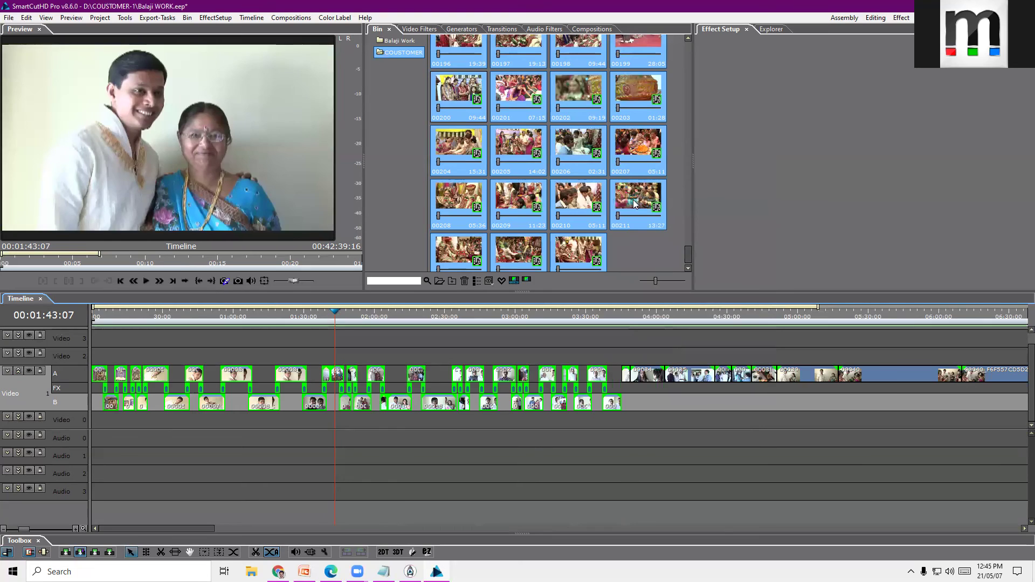
pyautogui.moveTo(319, 366)
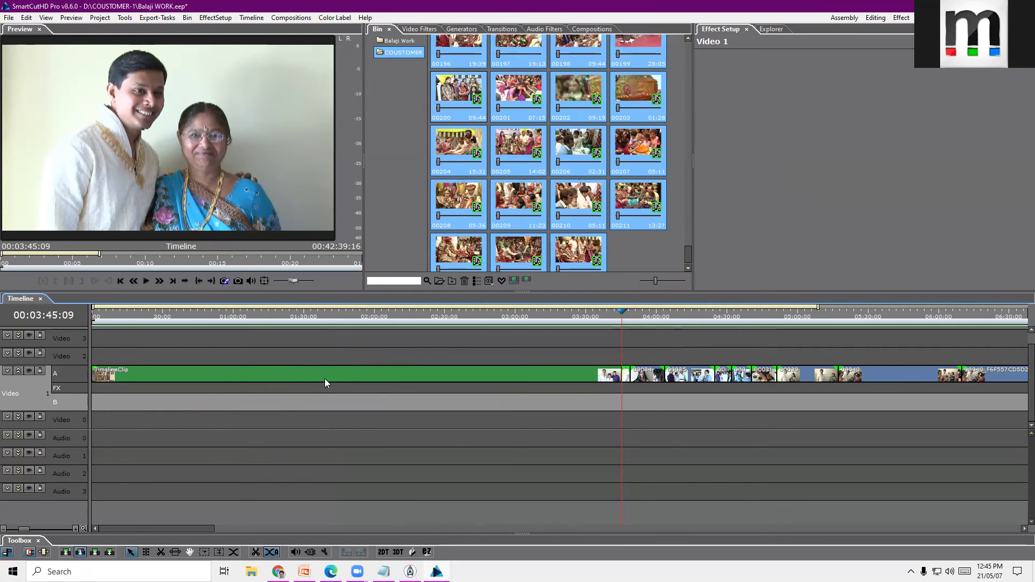
# Move the nested TimelineClip to row B, set the playhead to 00:26:03, and show the composition templates
pyautogui.click(325, 375)
pyautogui.moveTo(318, 394); pyautogui.dragTo(318, 402)
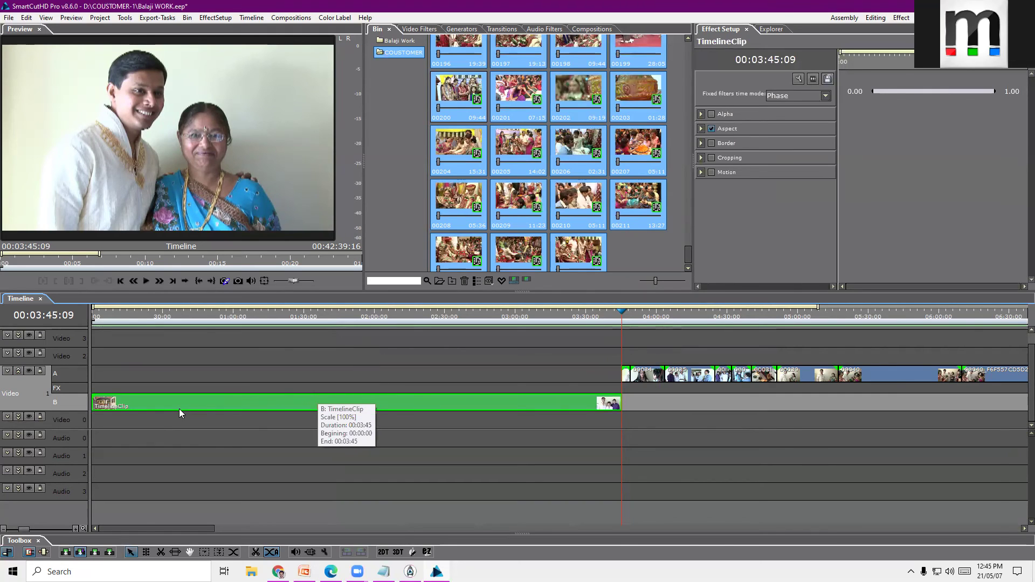
pyautogui.moveTo(184, 401); pyautogui.dragTo(186, 382)
pyautogui.click(133, 374)
pyautogui.click(79, 376)
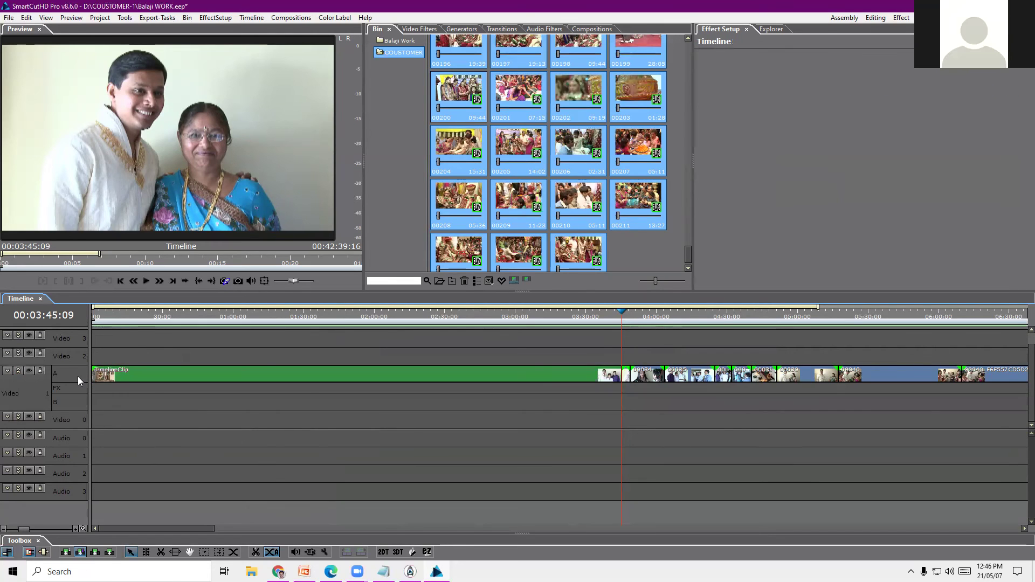
pyautogui.click(125, 377)
pyautogui.moveTo(146, 376); pyautogui.dragTo(144, 401)
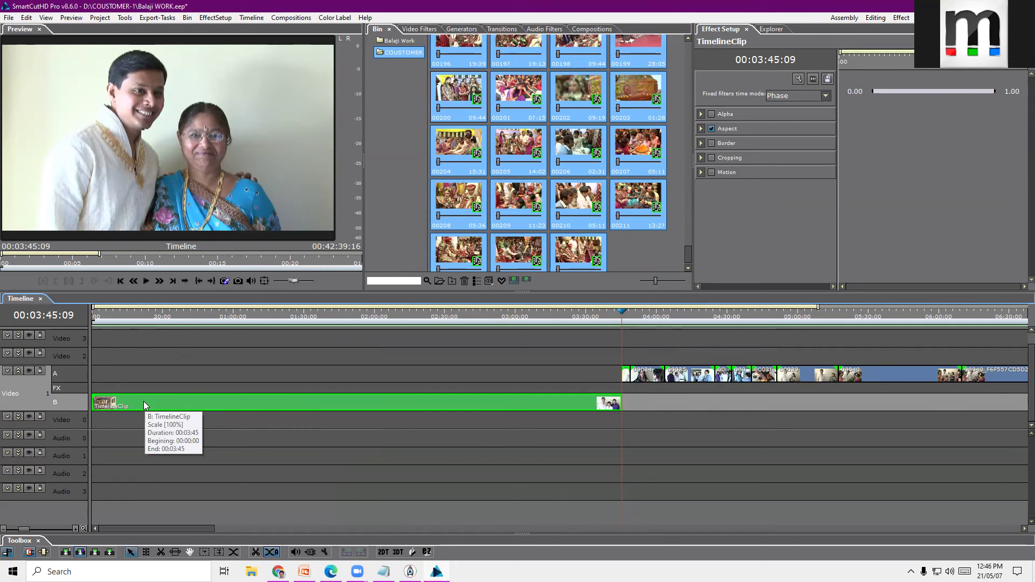
pyautogui.click(154, 320)
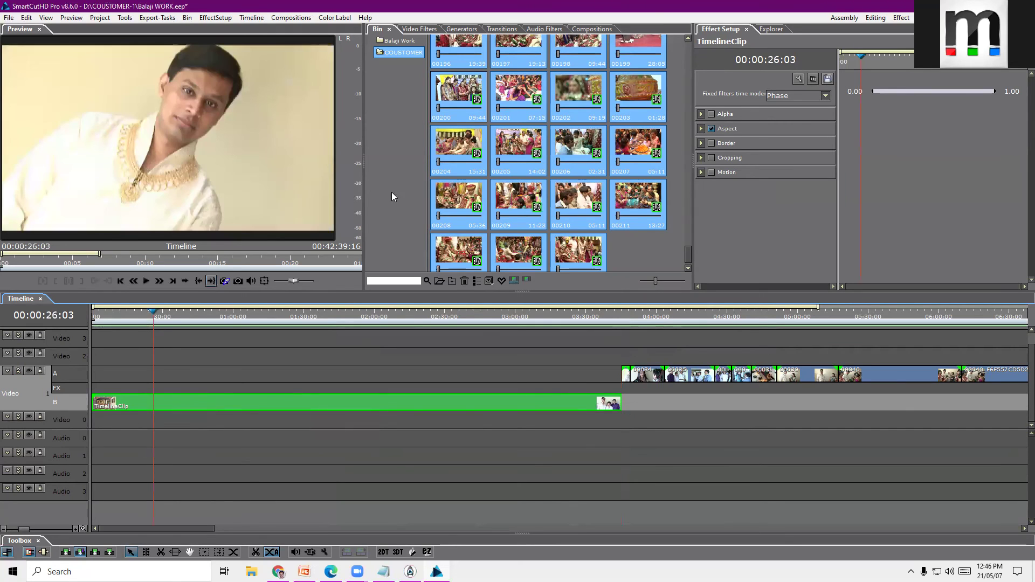
pyautogui.click(606, 31)
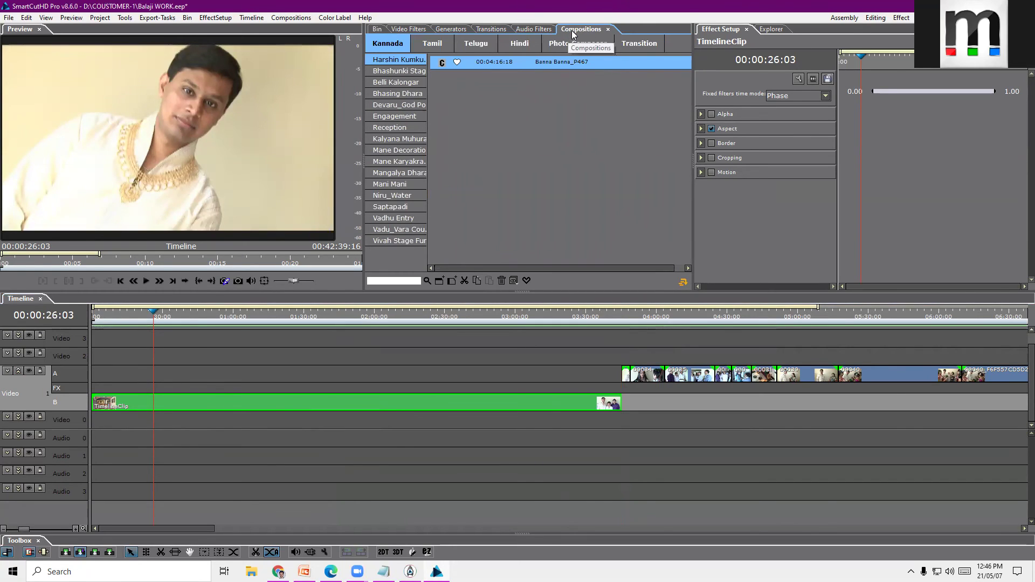
# Load the Tamil Engagement_Girl Entry composition Pookkalae Sattru_Pack 462 into the preview
pyautogui.click(426, 44)
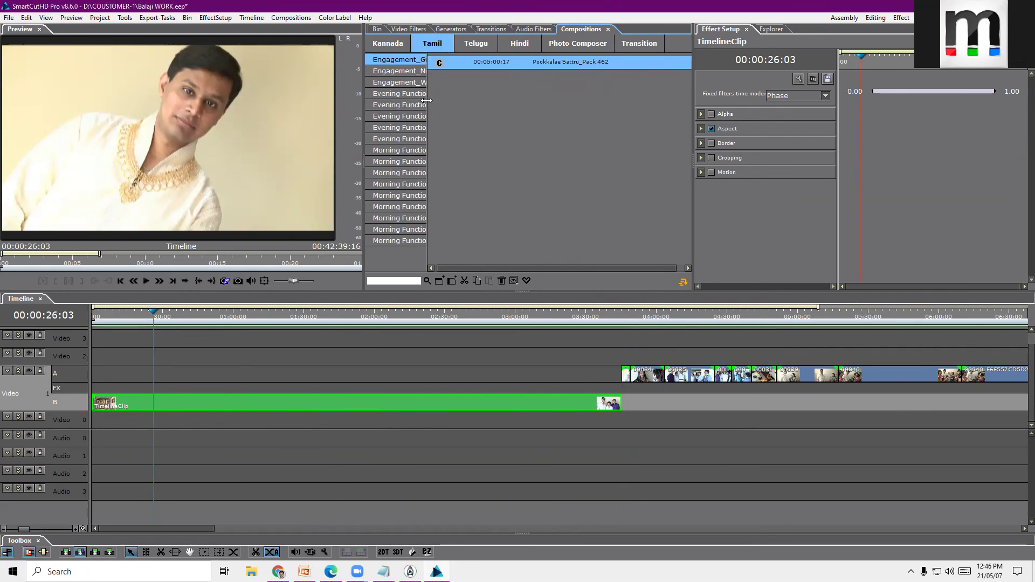
pyautogui.moveTo(428, 103); pyautogui.dragTo(520, 93)
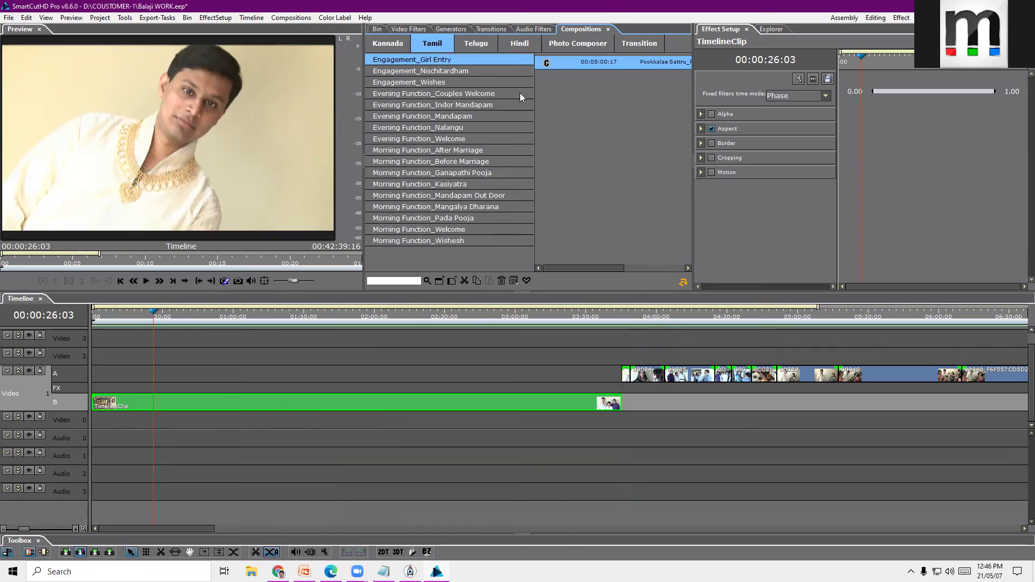
pyautogui.click(438, 76)
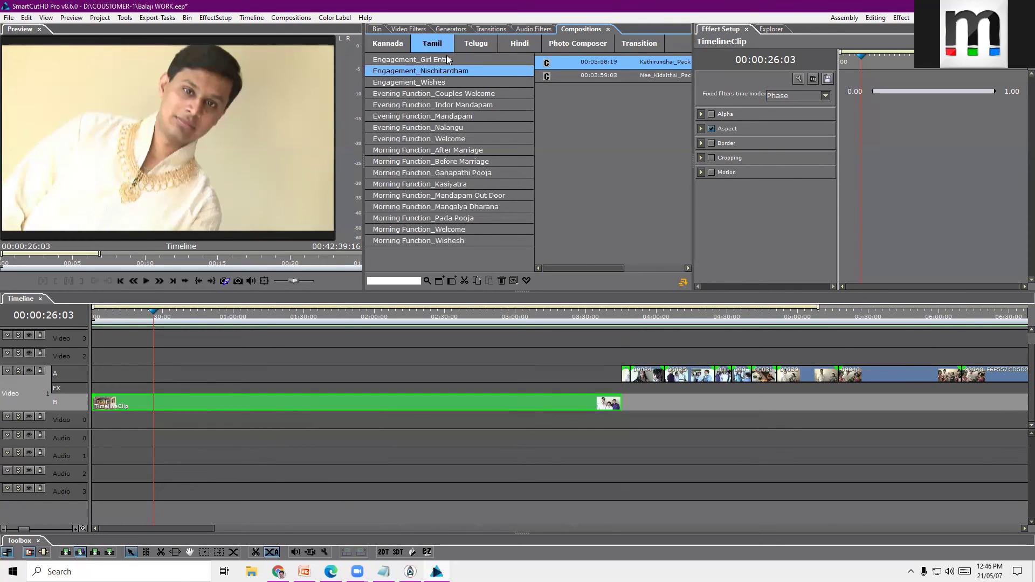
pyautogui.click(446, 58)
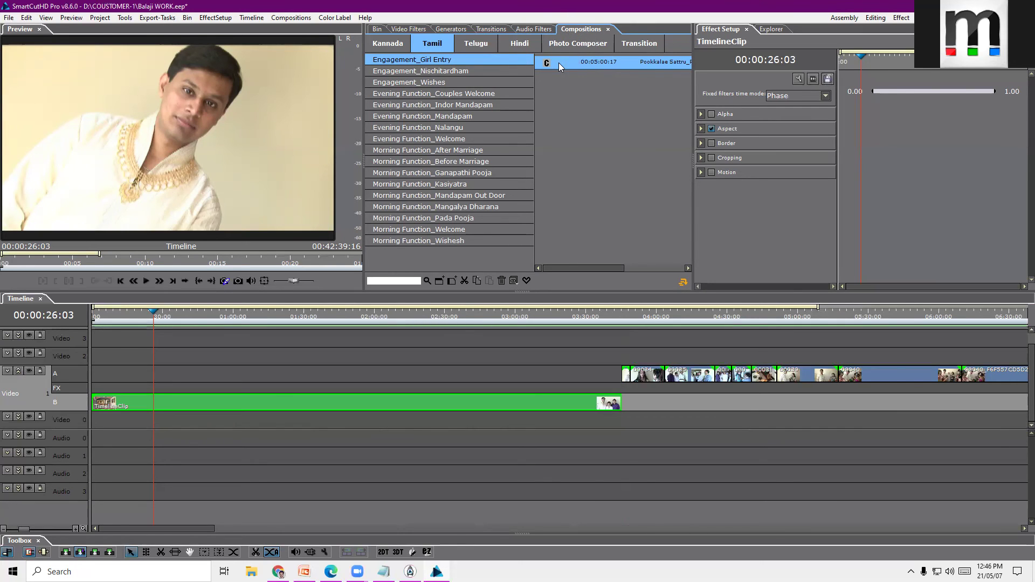
pyautogui.doubleClick(567, 63)
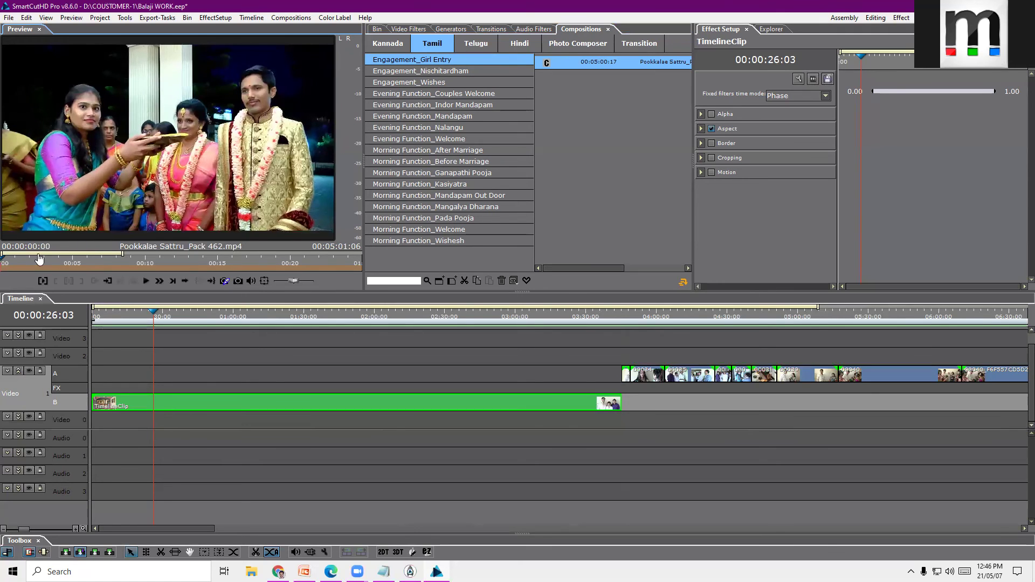
# Play the full-length composition preview in full screen
pyautogui.click(125, 255)
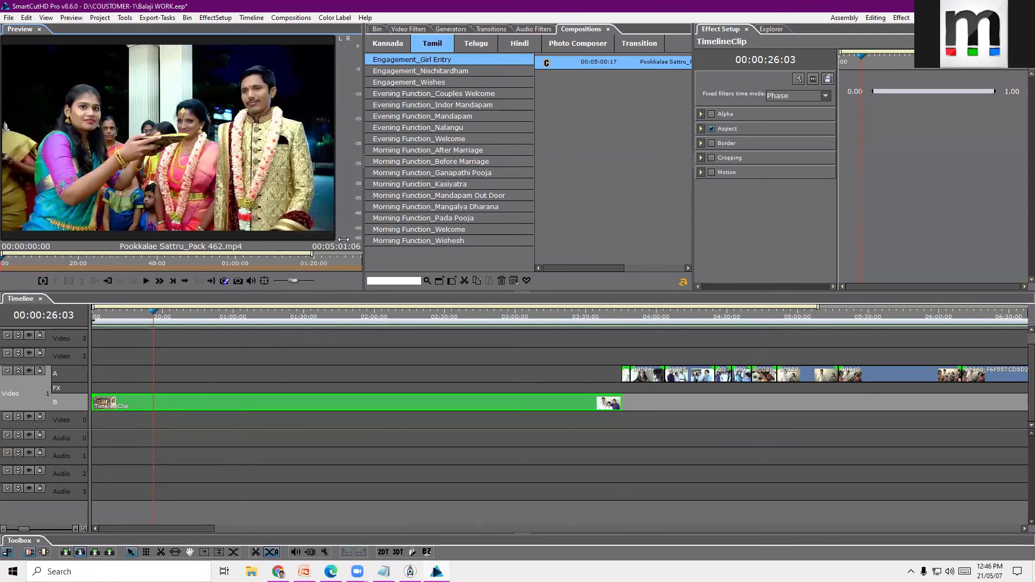
pyautogui.click(147, 281)
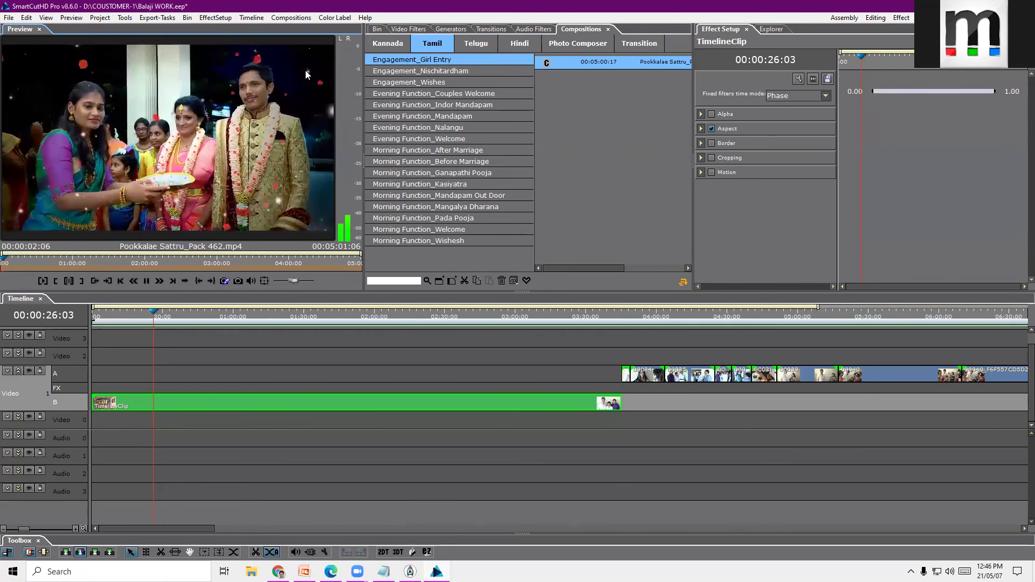
pyautogui.doubleClick(233, 97)
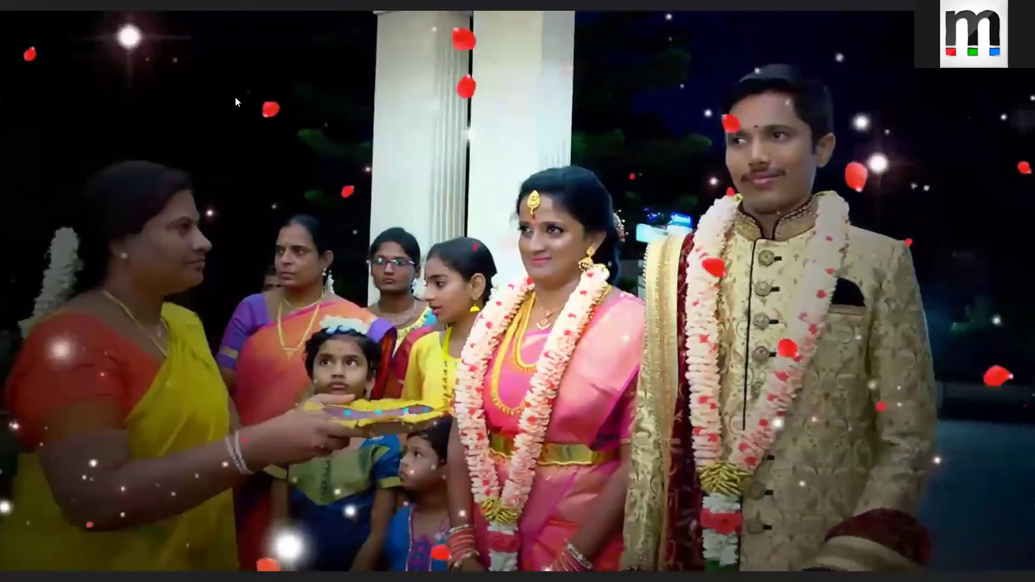
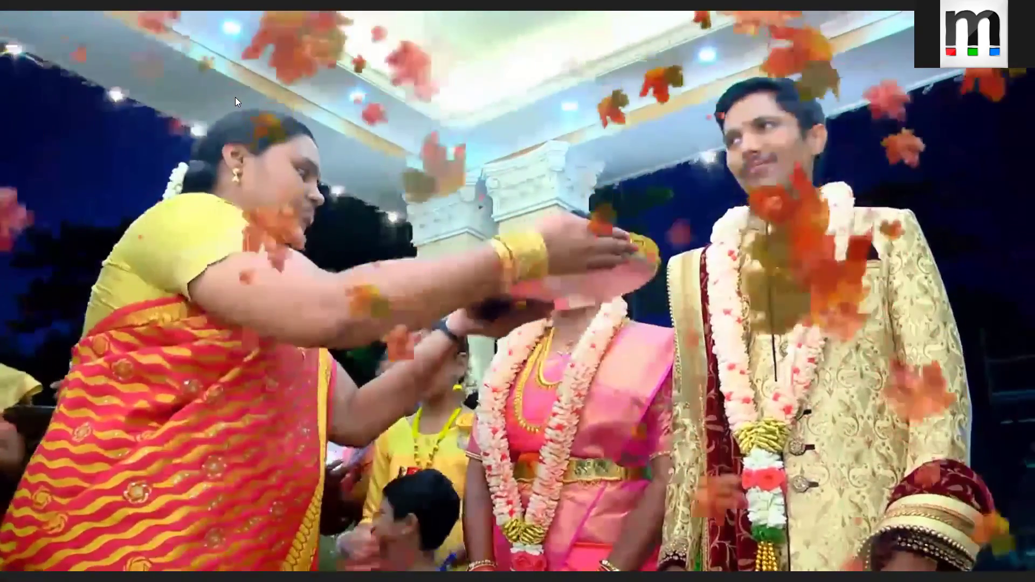
# Exit full screen, pause at 00:00:07:19, and list the Morning Function_Welcome compositions
pyautogui.press('Escape')
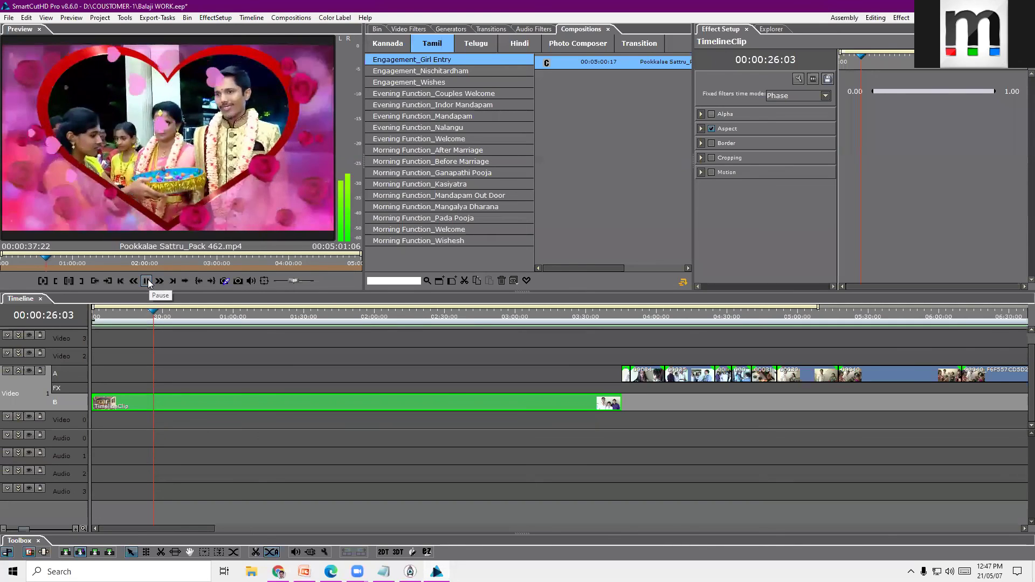
pyautogui.click(148, 279)
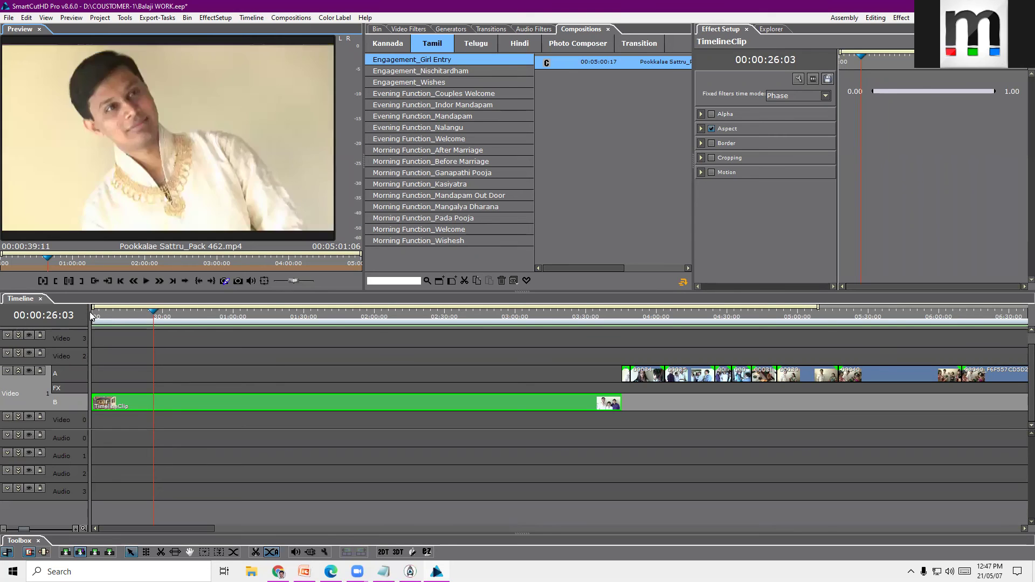
pyautogui.click(129, 317)
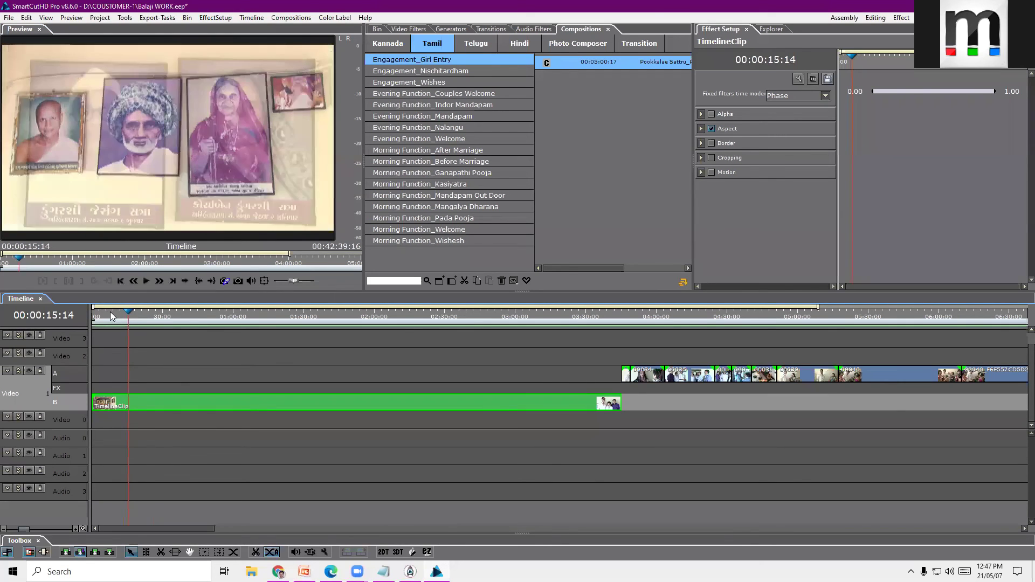
pyautogui.click(112, 317)
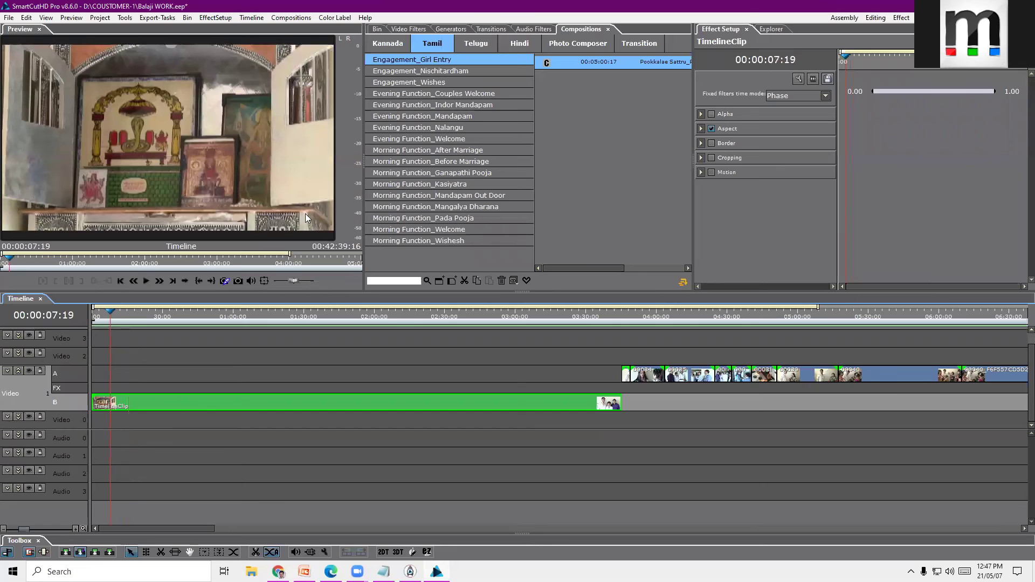
pyautogui.click(456, 219)
pyautogui.click(455, 231)
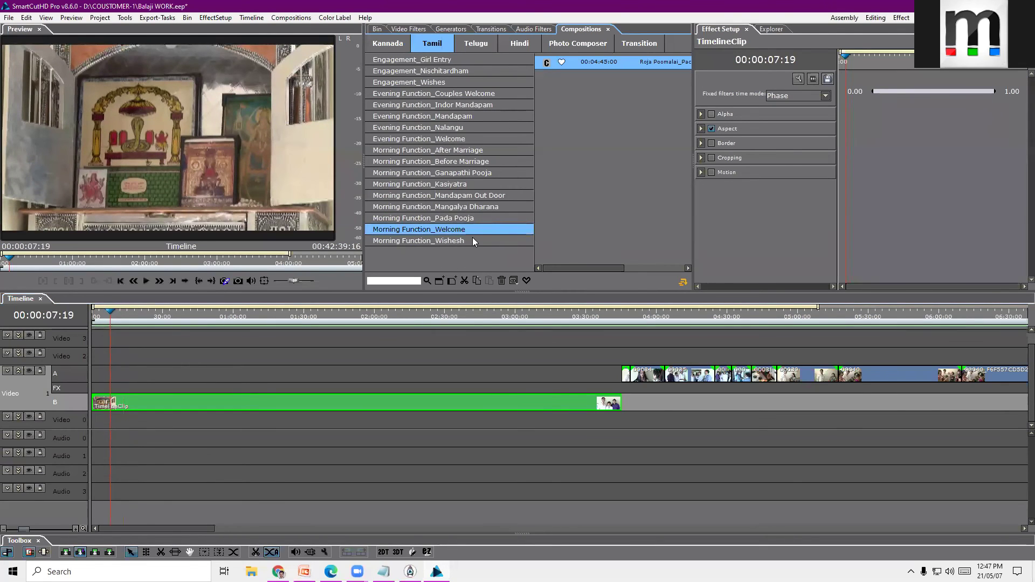
pyautogui.doubleClick(612, 68)
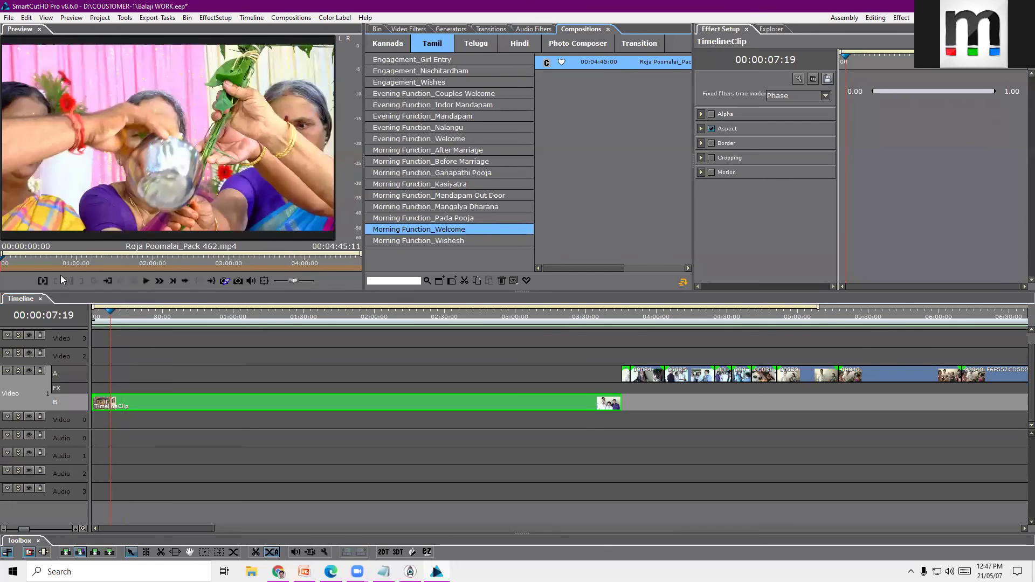
pyautogui.moveTo(27, 262); pyautogui.dragTo(47, 244)
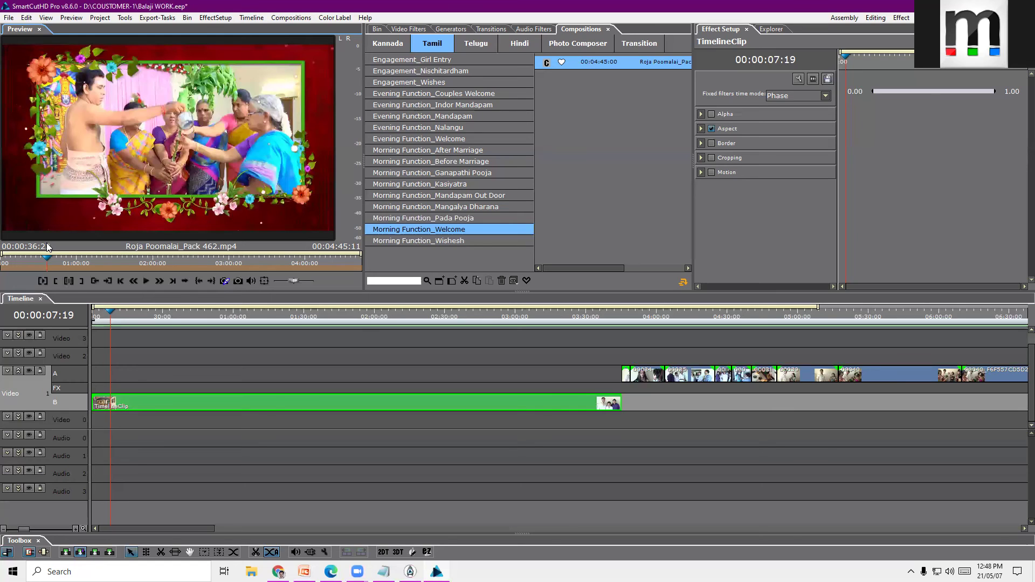
pyautogui.click(571, 28)
pyautogui.moveTo(95, 319); pyautogui.dragTo(122, 318)
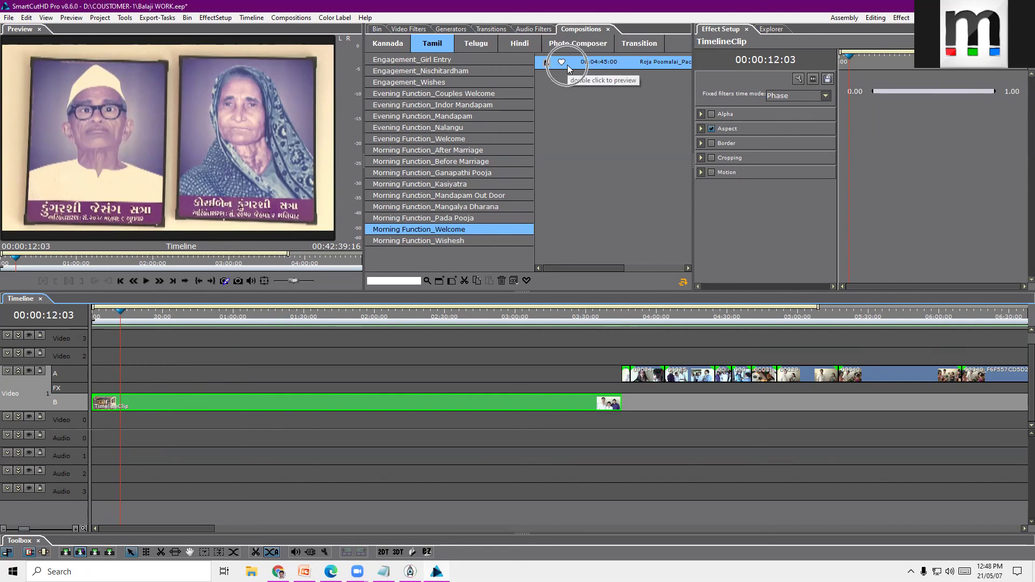
# Move the TimelineClip onto Video 0's B row with the playhead at 00:00:06:10
pyautogui.moveTo(124, 311); pyautogui.dragTo(107, 312)
pyautogui.click(103, 387)
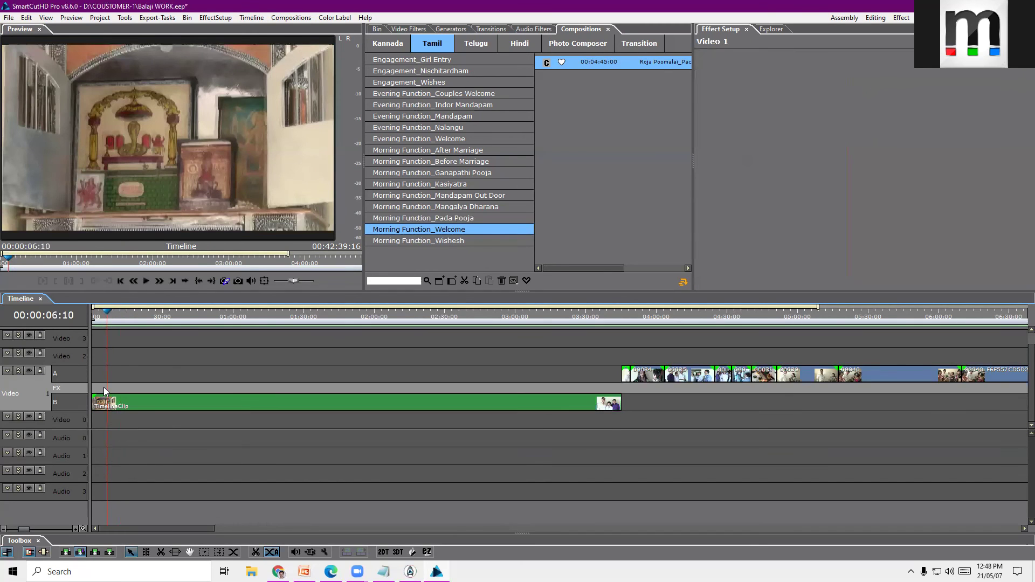
pyautogui.click(73, 420)
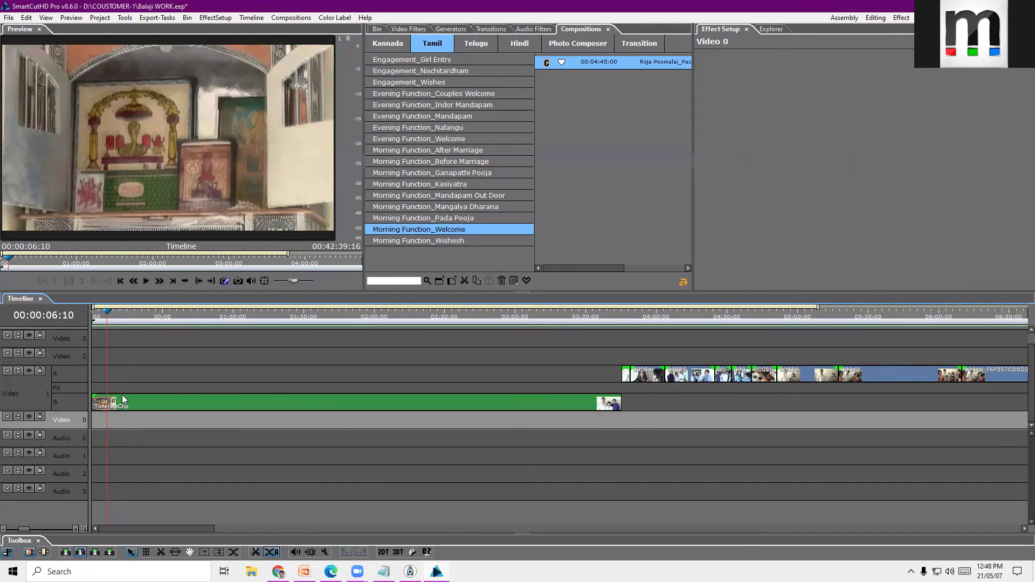
pyautogui.moveTo(114, 407); pyautogui.dragTo(110, 418)
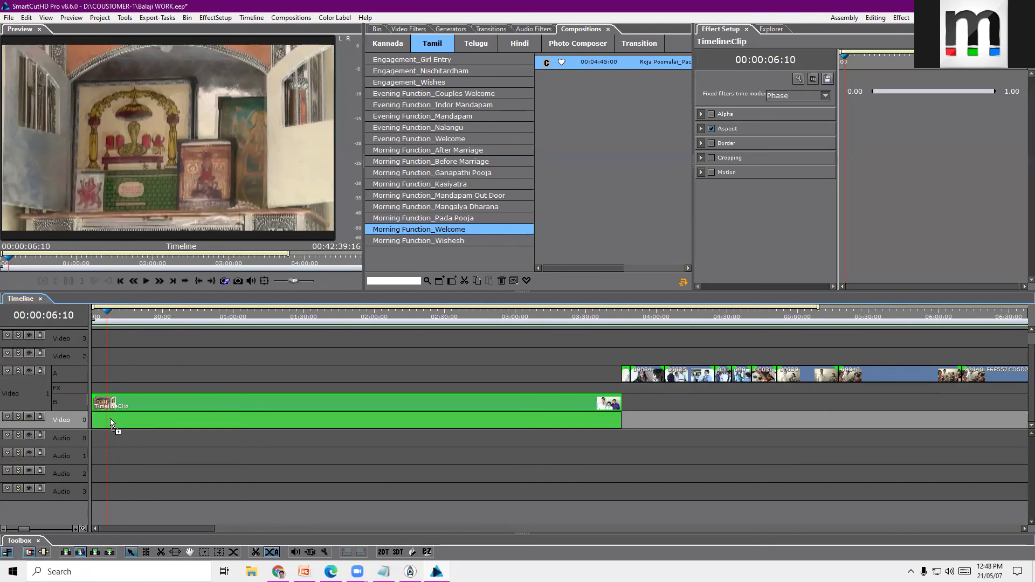
pyautogui.click(19, 417)
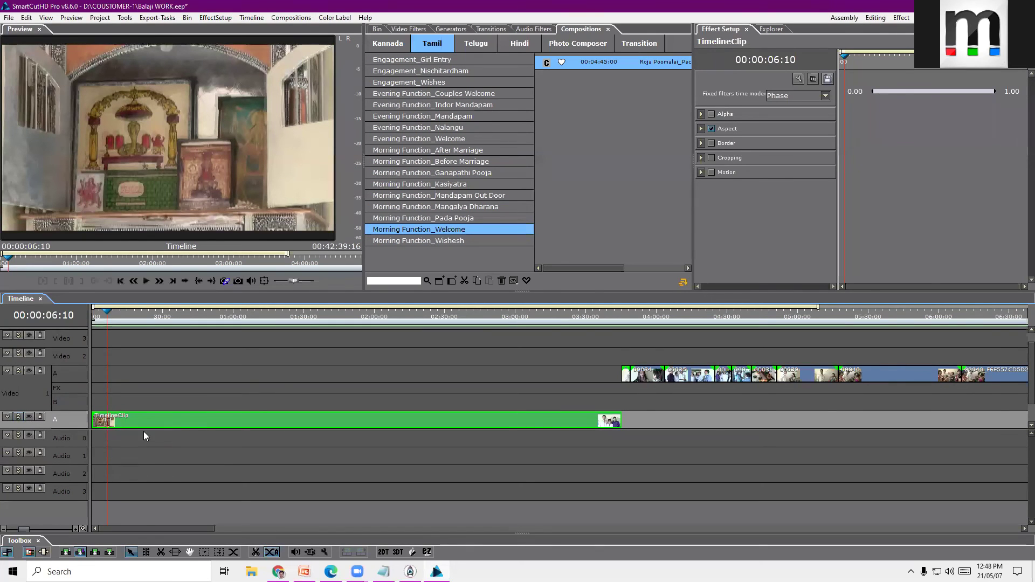
pyautogui.scroll(-2, 200, 358)
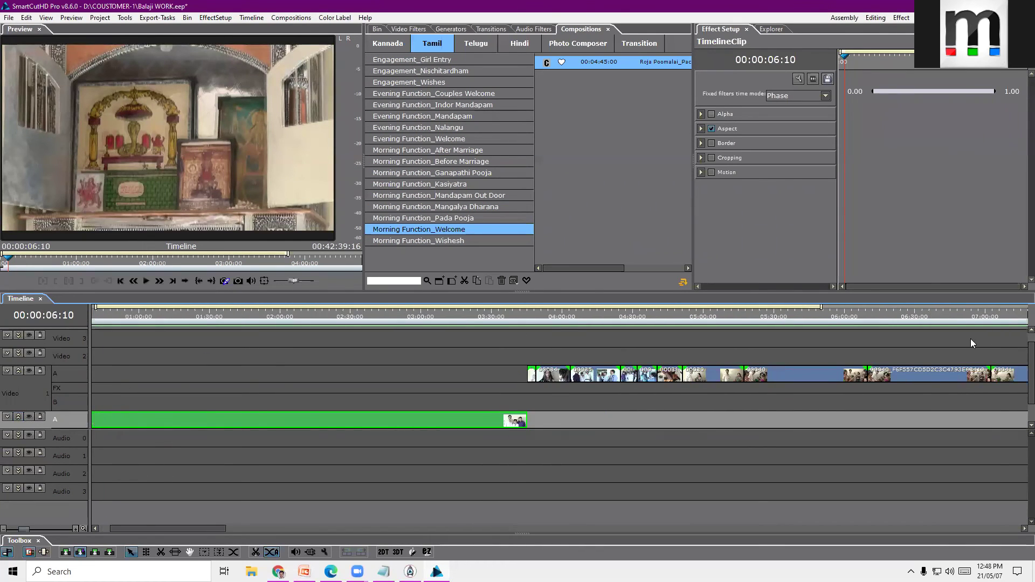
pyautogui.scroll(-1, 1020, 382)
pyautogui.moveTo(156, 399); pyautogui.dragTo(152, 427)
pyautogui.moveTo(74, 408); pyautogui.dragTo(69, 407)
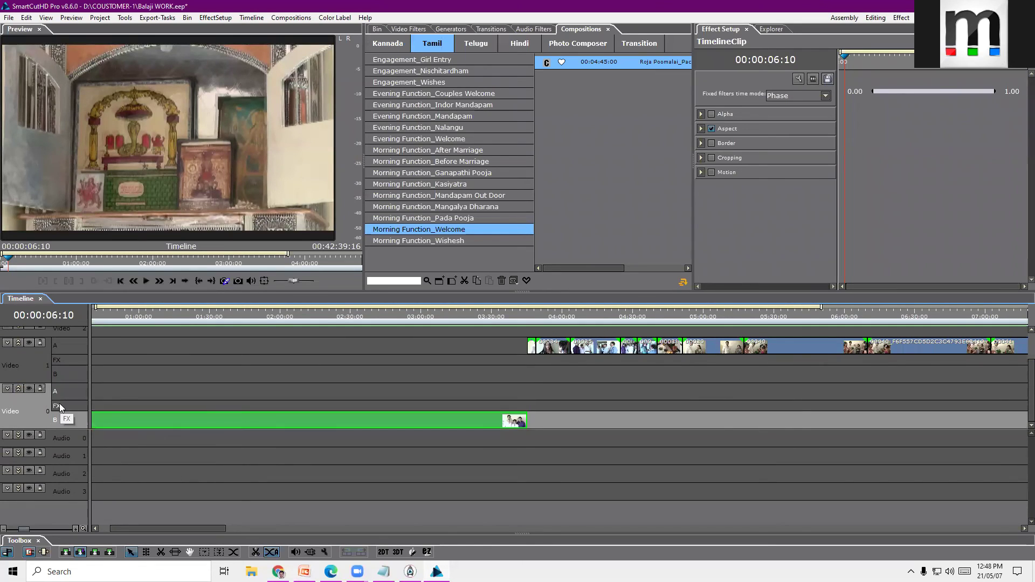
pyautogui.click(59, 404)
# Expand Audio 0 into A and B rows and apply the Welcome composition
pyautogui.click(59, 439)
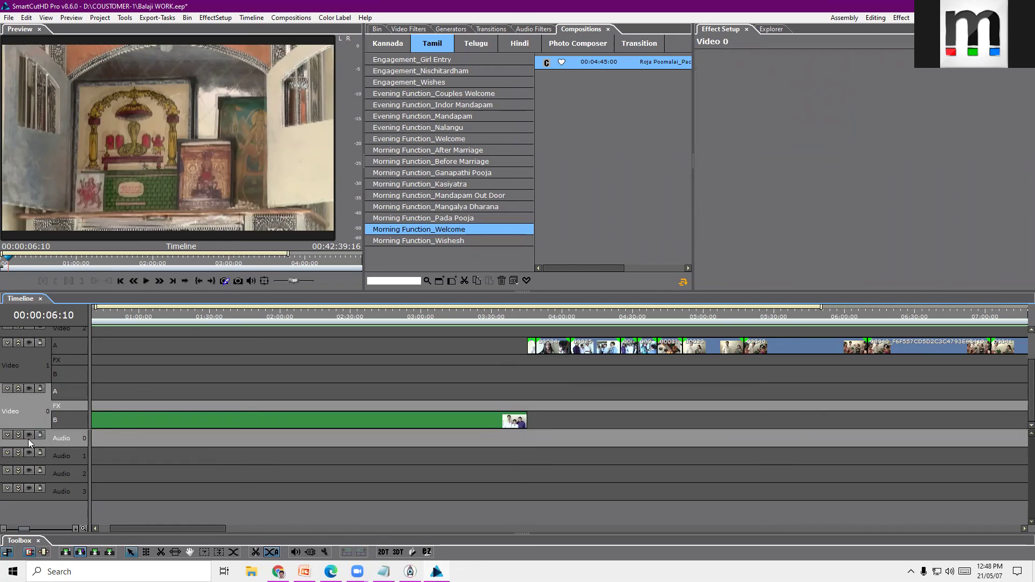
pyautogui.click(18, 435)
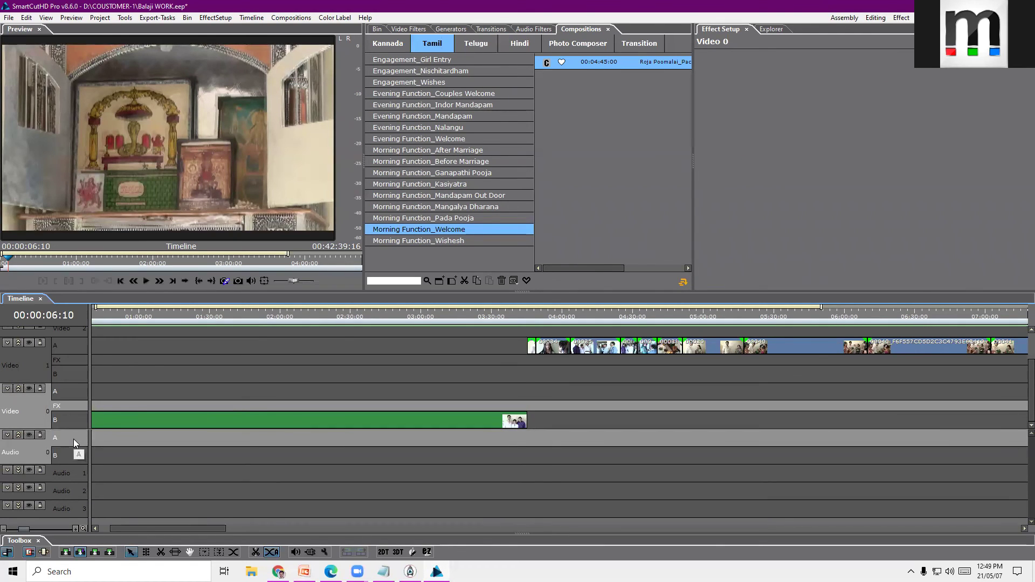
pyautogui.click(683, 282)
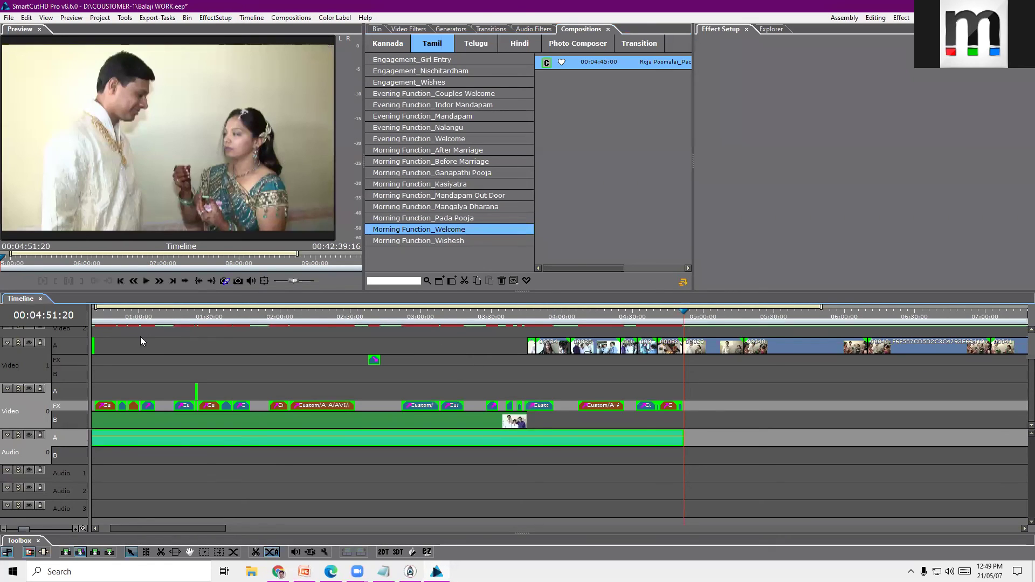
# Scrub to 01:18:15 and lay out the composition's clips on Video 1's A row
pyautogui.moveTo(105, 318); pyautogui.dragTo(398, 313)
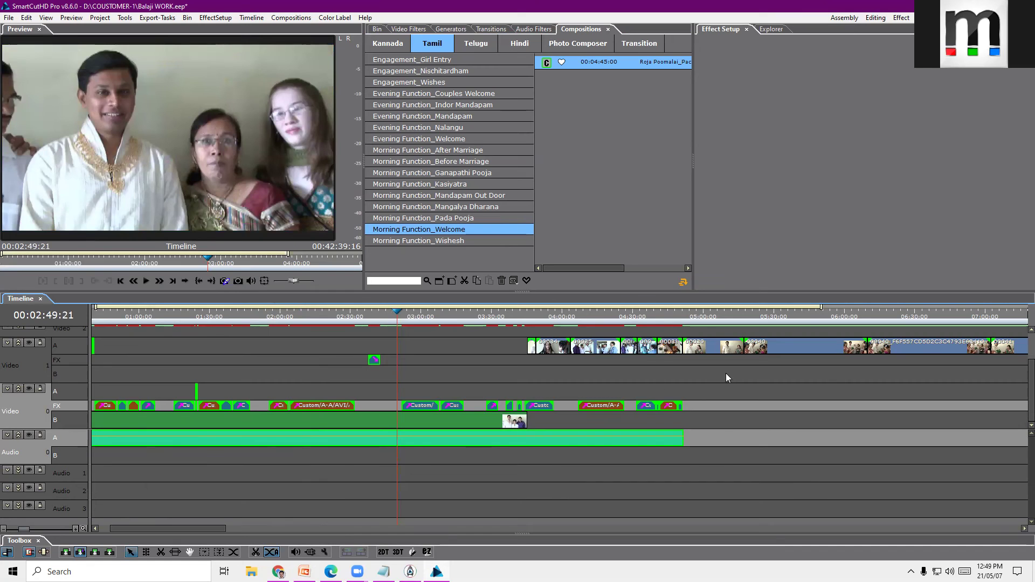
pyautogui.scroll(-4, 722, 375)
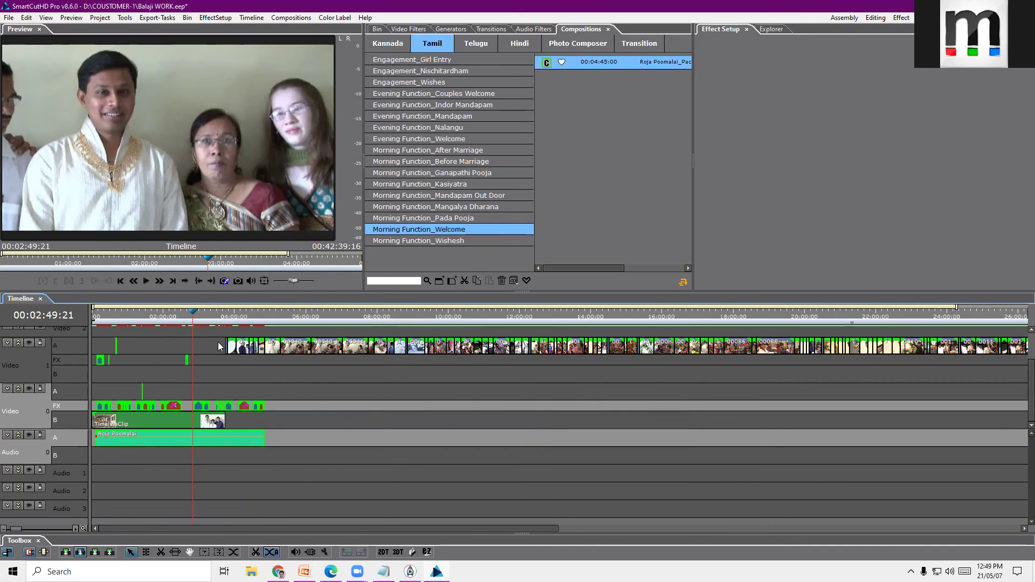
pyautogui.click(279, 351)
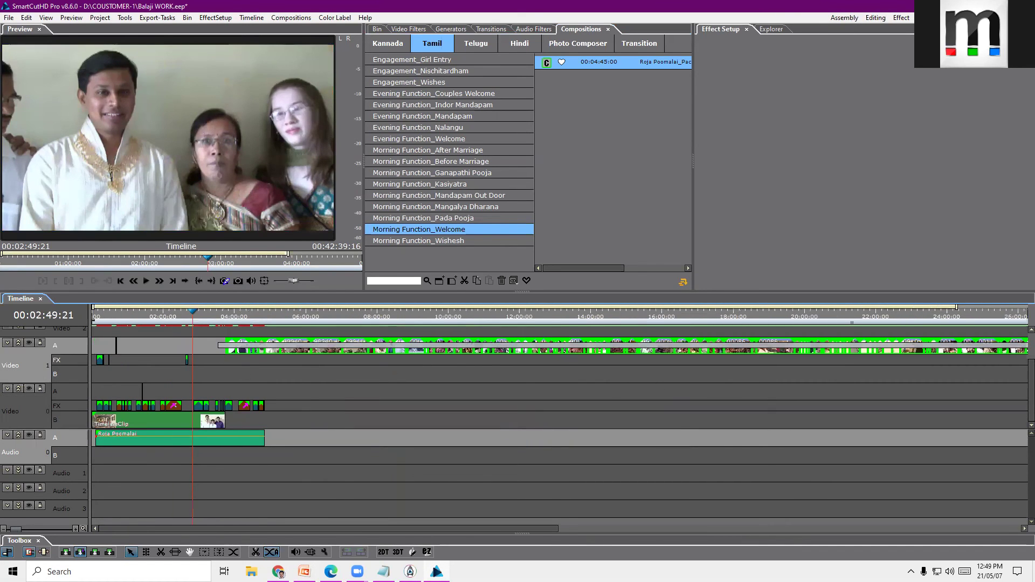
pyautogui.hscroll(5, 560, 424)
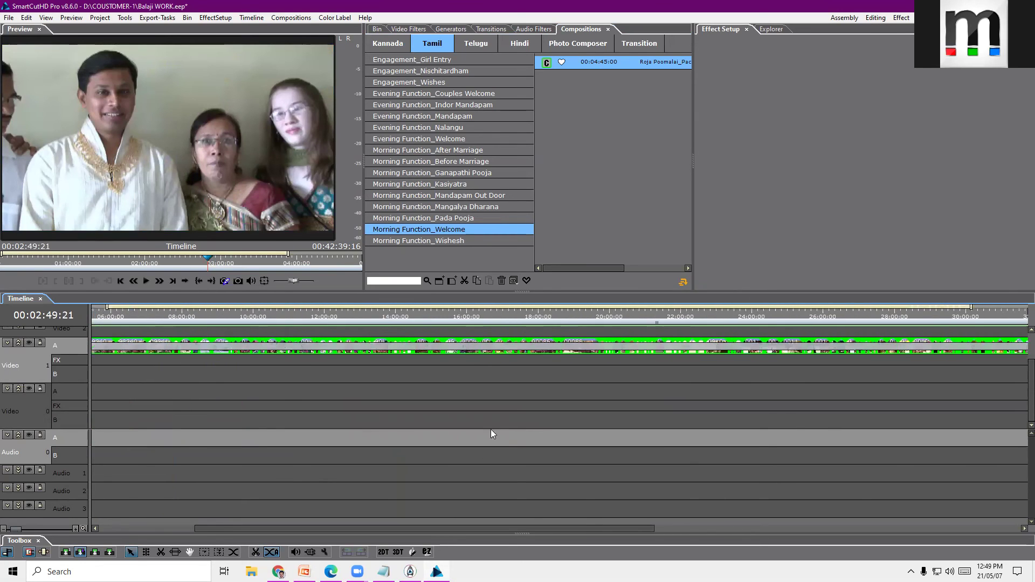
pyautogui.moveTo(544, 527); pyautogui.dragTo(17, 348)
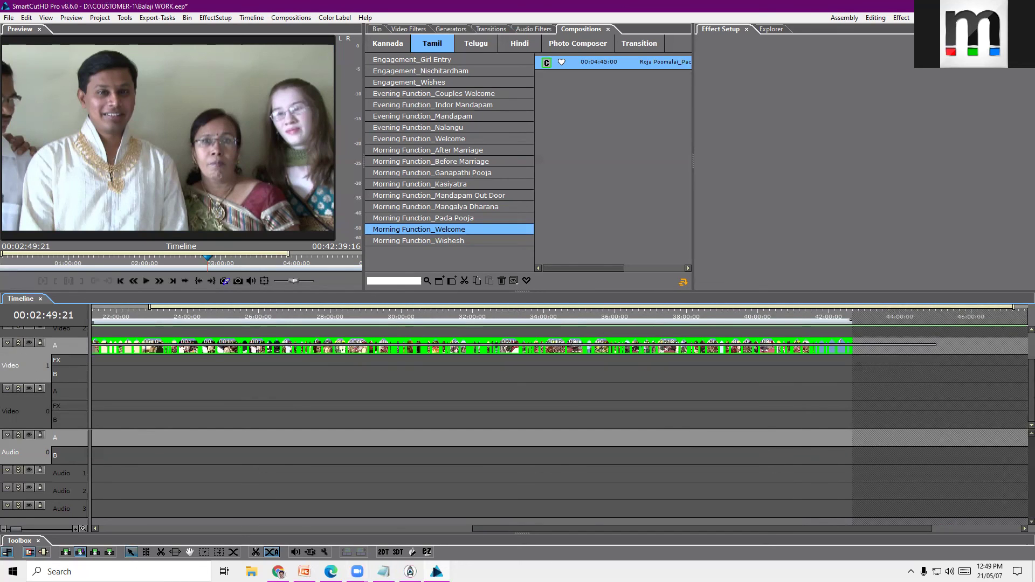
pyautogui.hscroll(-3, 482, 467)
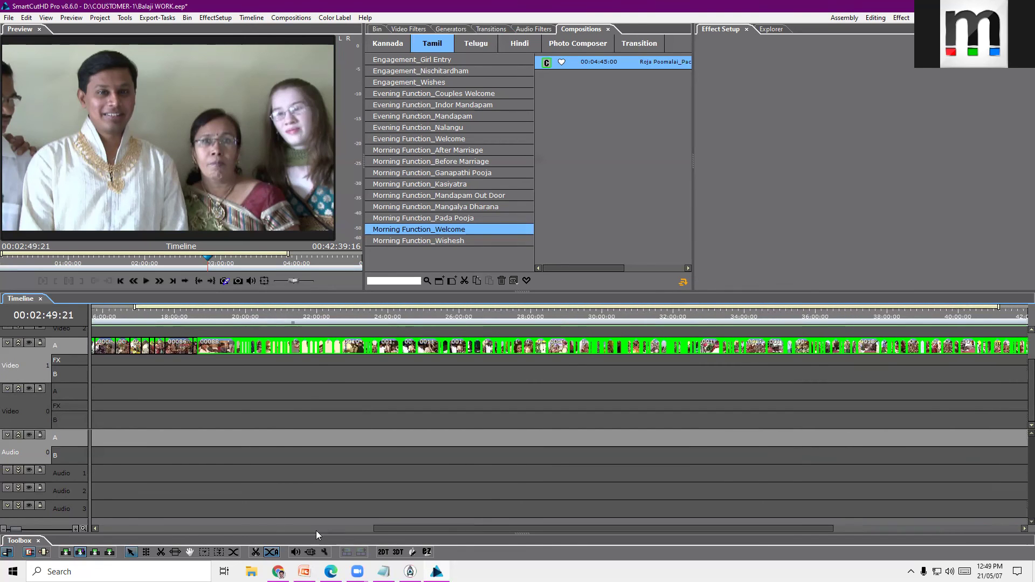
pyautogui.moveTo(382, 528); pyautogui.dragTo(116, 533)
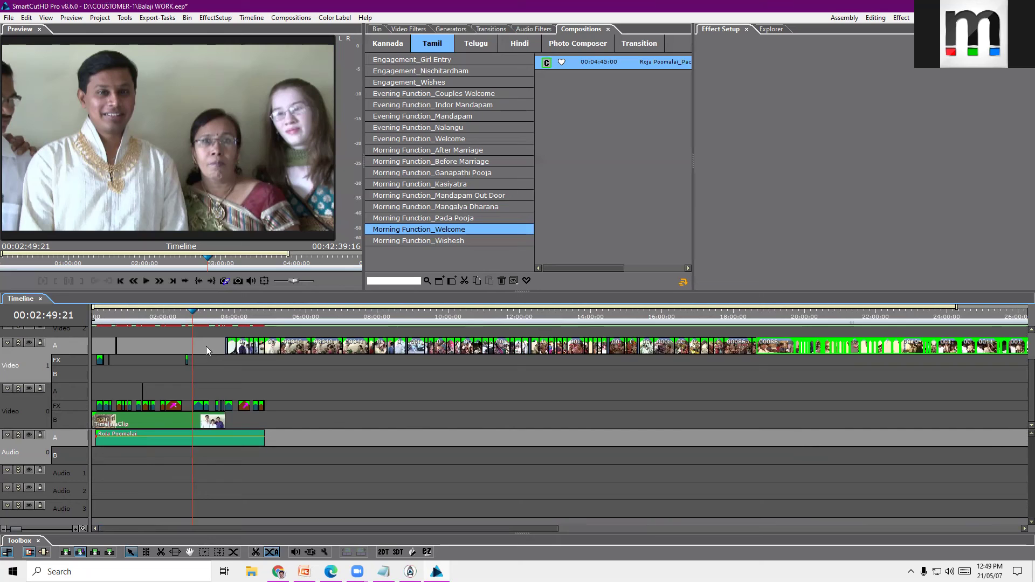
# Move the run of Video 1 A-row clips down onto Video 0's B row
pyautogui.scroll(-1, 213, 351)
pyautogui.moveTo(139, 342); pyautogui.dragTo(856, 354)
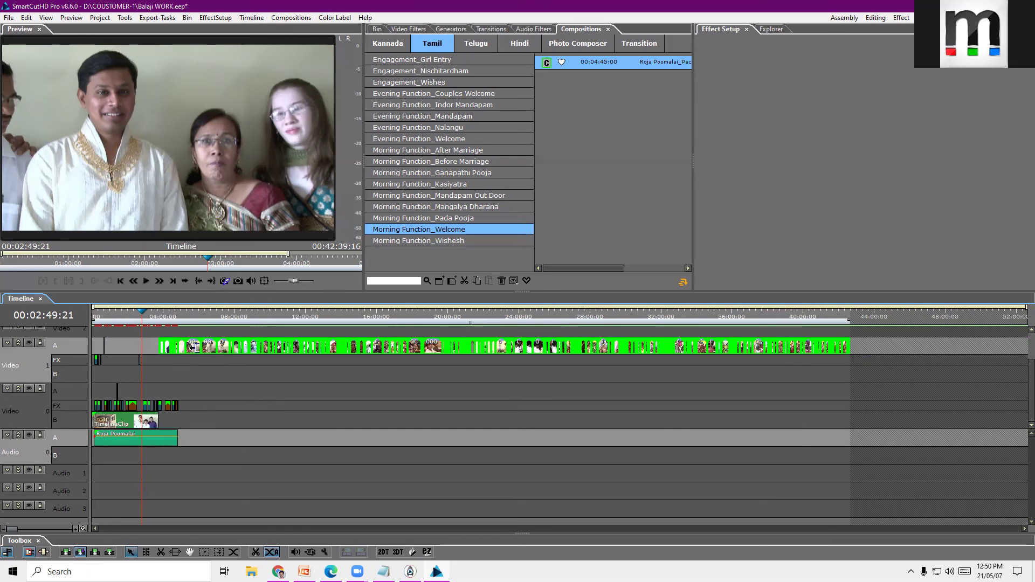
pyautogui.moveTo(199, 416); pyautogui.dragTo(200, 418)
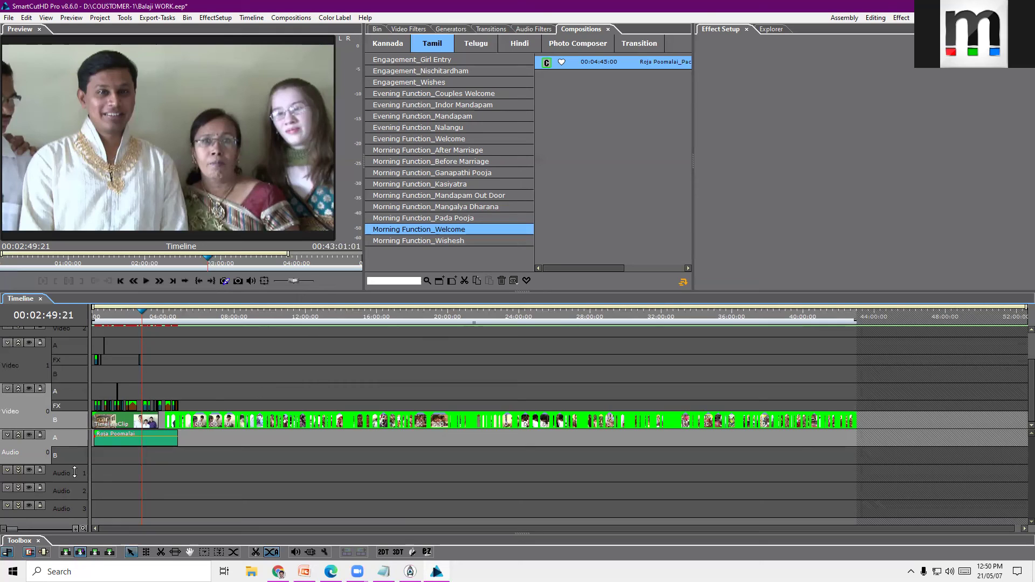
# Place the playhead near 00:11:07:02 and marquee-select the Video 0 clips before it
pyautogui.click(122, 425)
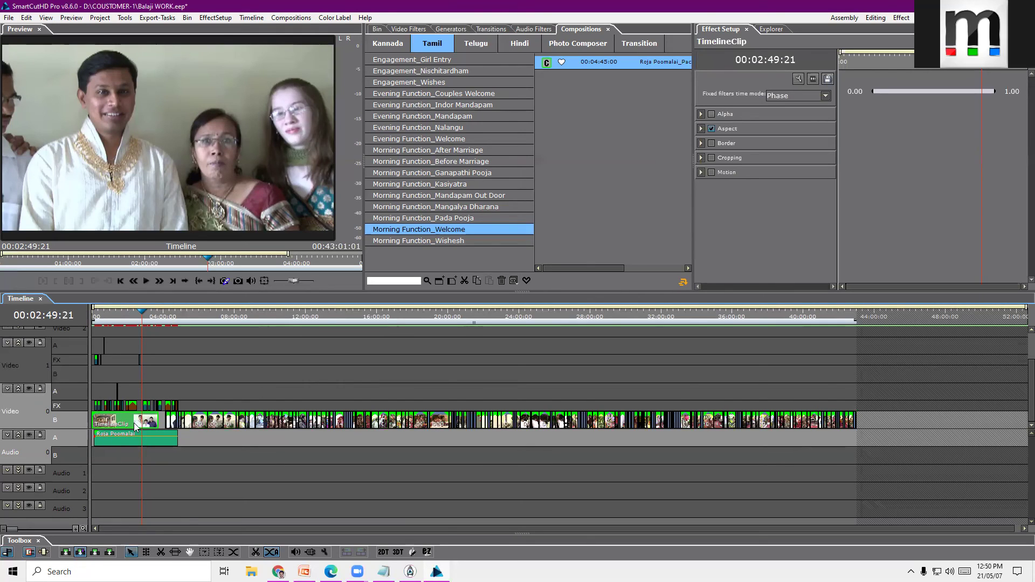
pyautogui.moveTo(135, 426)
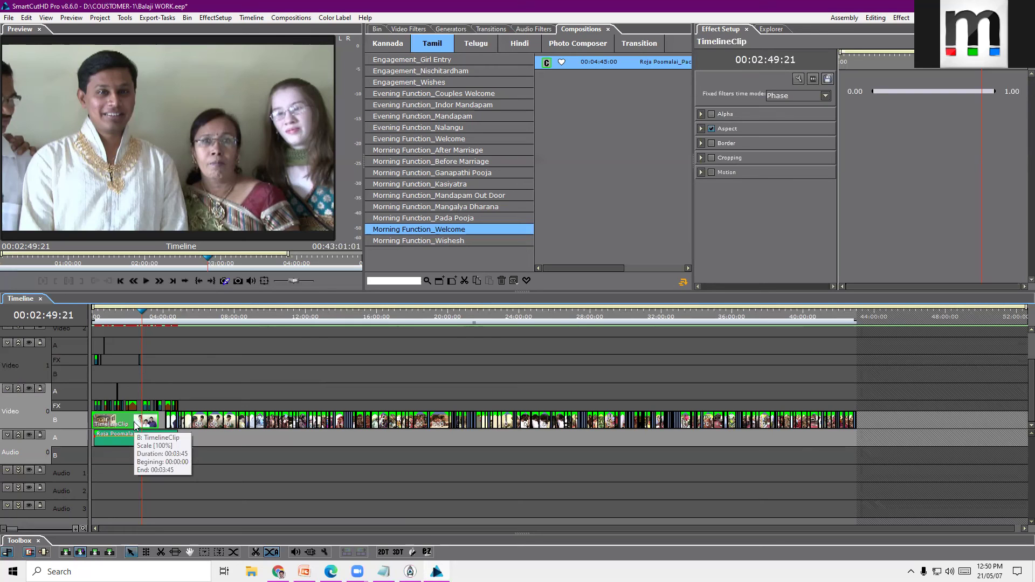
pyautogui.scroll(2, 182, 428)
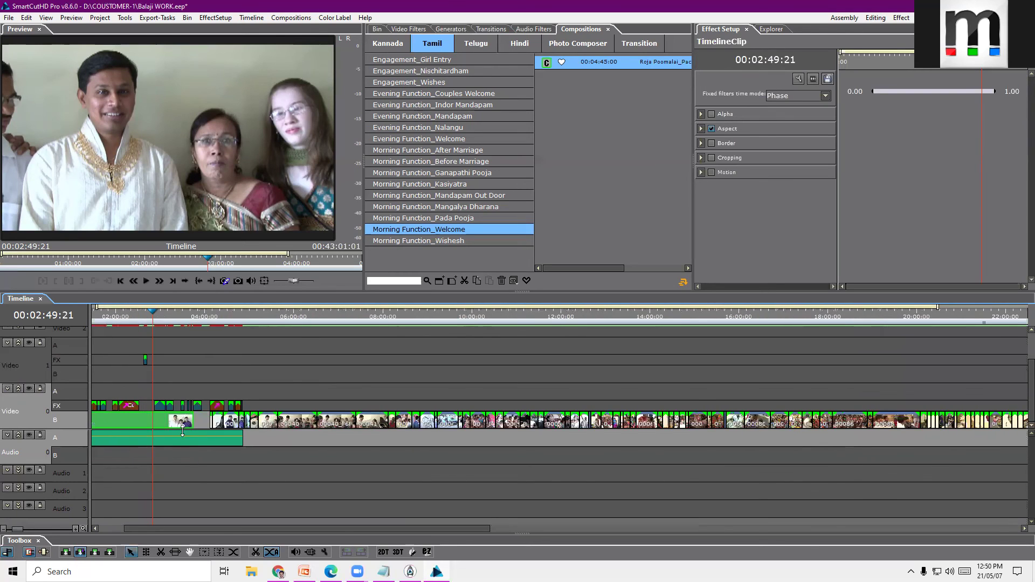
pyautogui.click(107, 530)
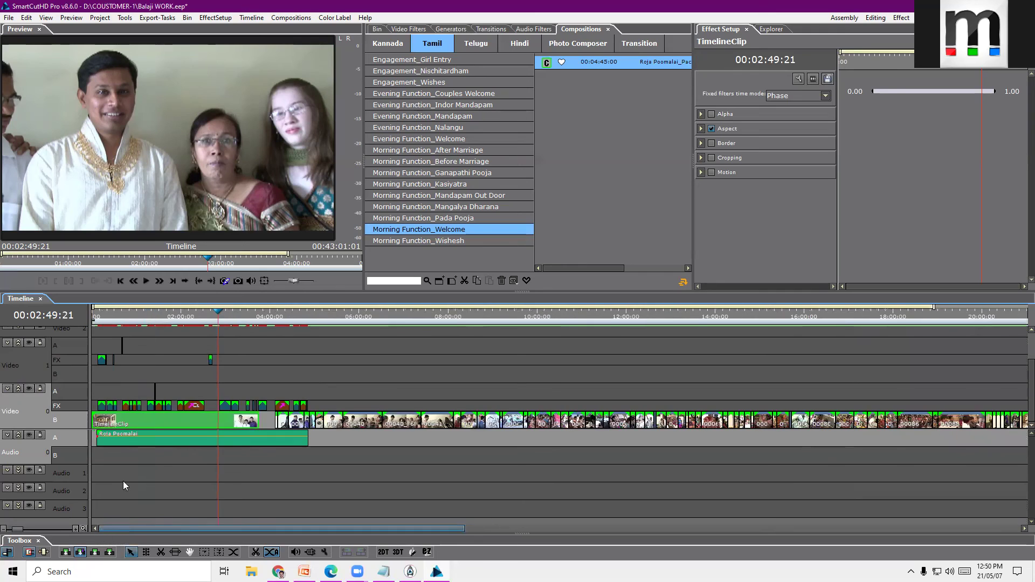
pyautogui.moveTo(265, 420); pyautogui.dragTo(575, 423)
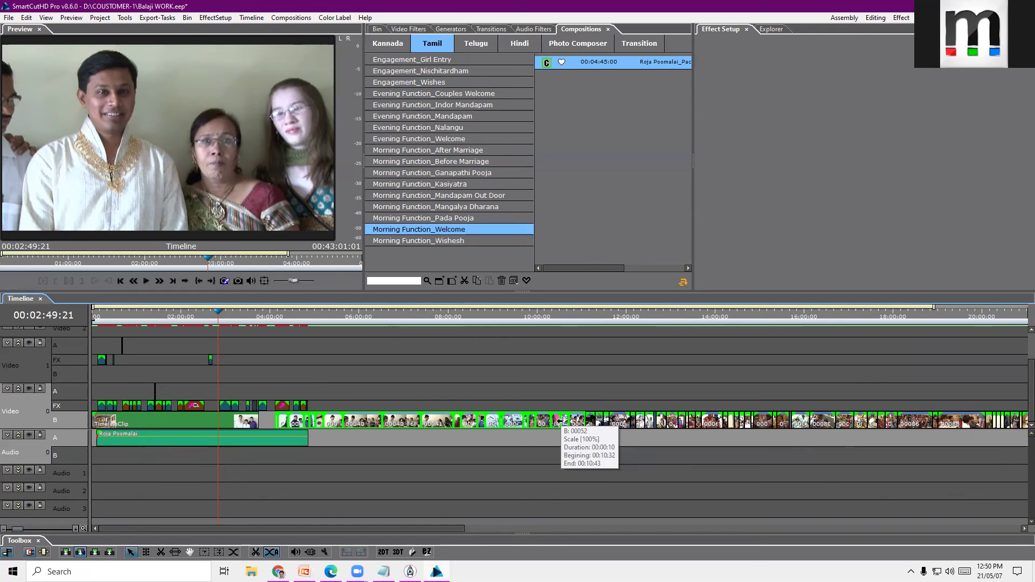
pyautogui.click(488, 374)
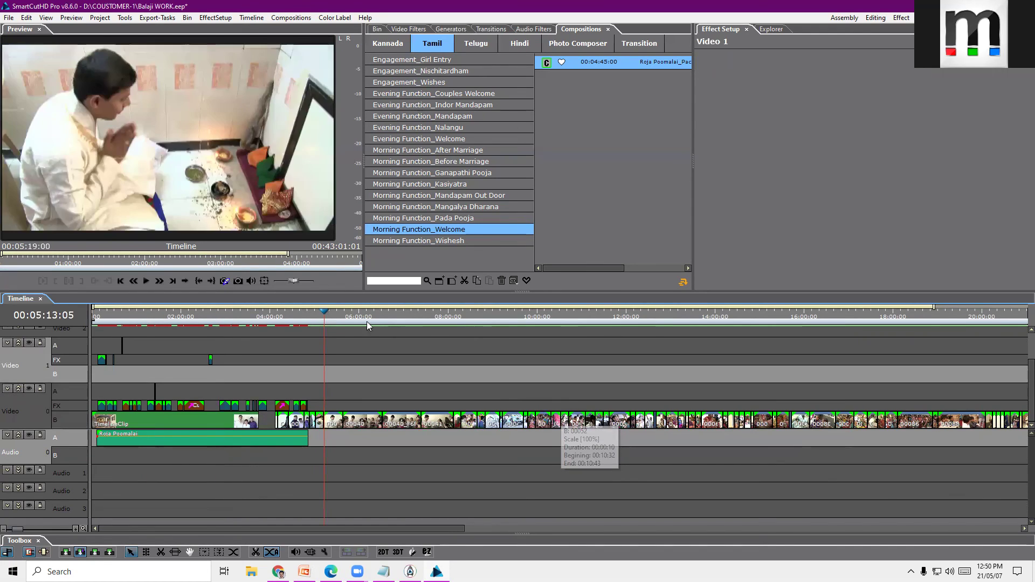
pyautogui.click(586, 349)
pyautogui.moveTo(335, 390); pyautogui.dragTo(602, 433)
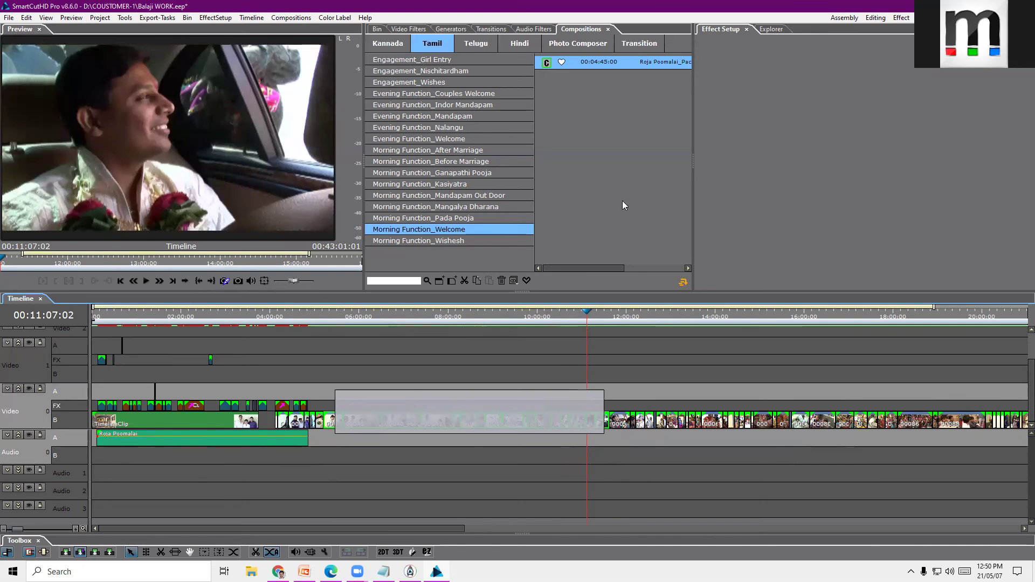
# Browse the Hd Timeline Dm Fx transitions, then return to the Telugu Twister Fx set
pyautogui.click(483, 29)
pyautogui.click(446, 41)
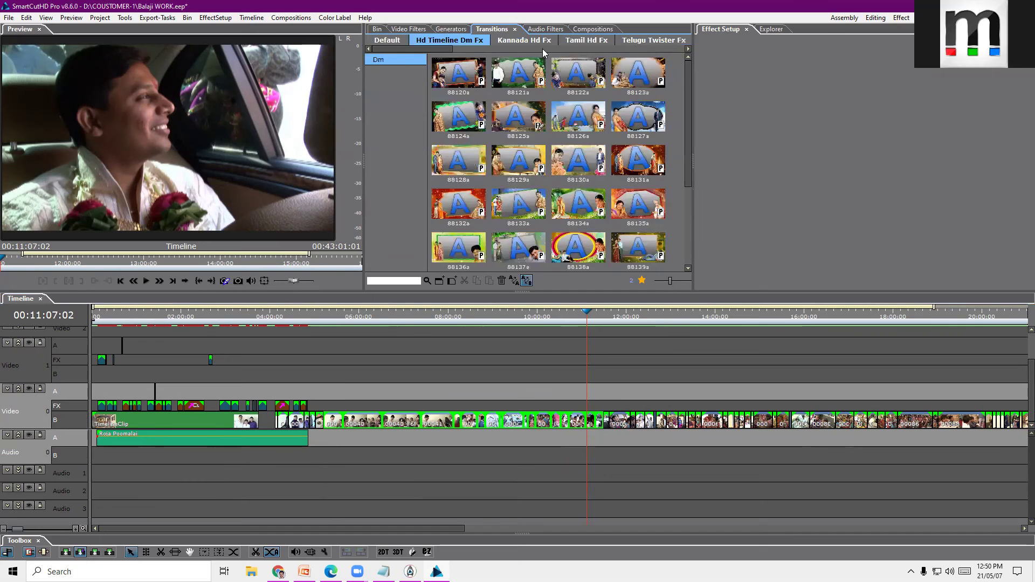
pyautogui.click(669, 39)
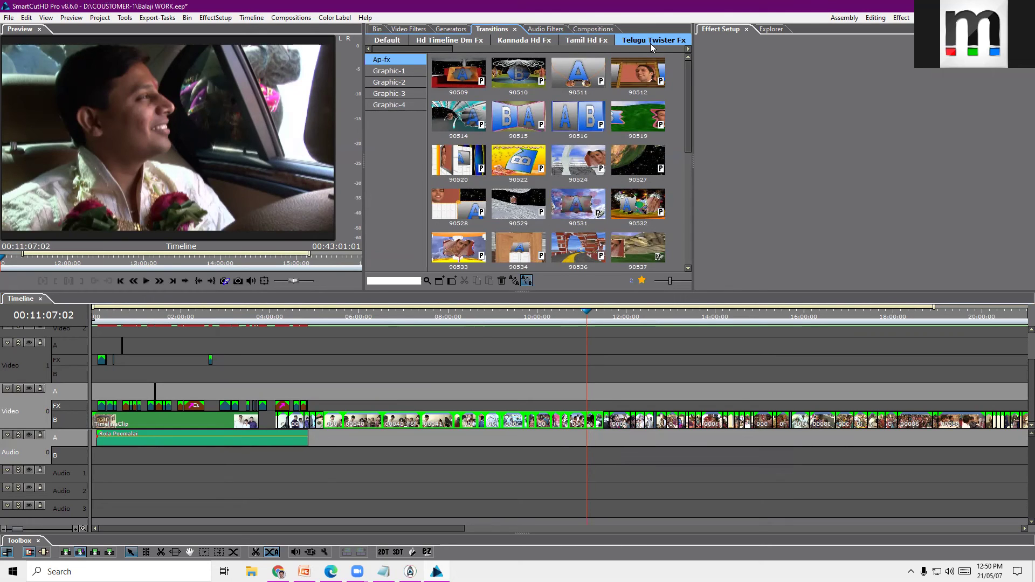
pyautogui.rightClick(650, 43)
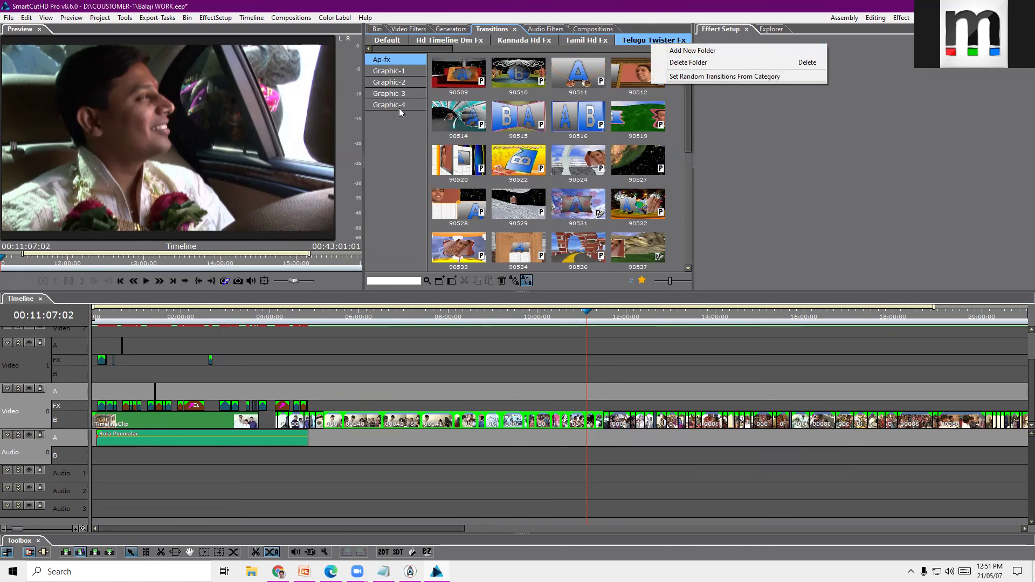
pyautogui.click(625, 40)
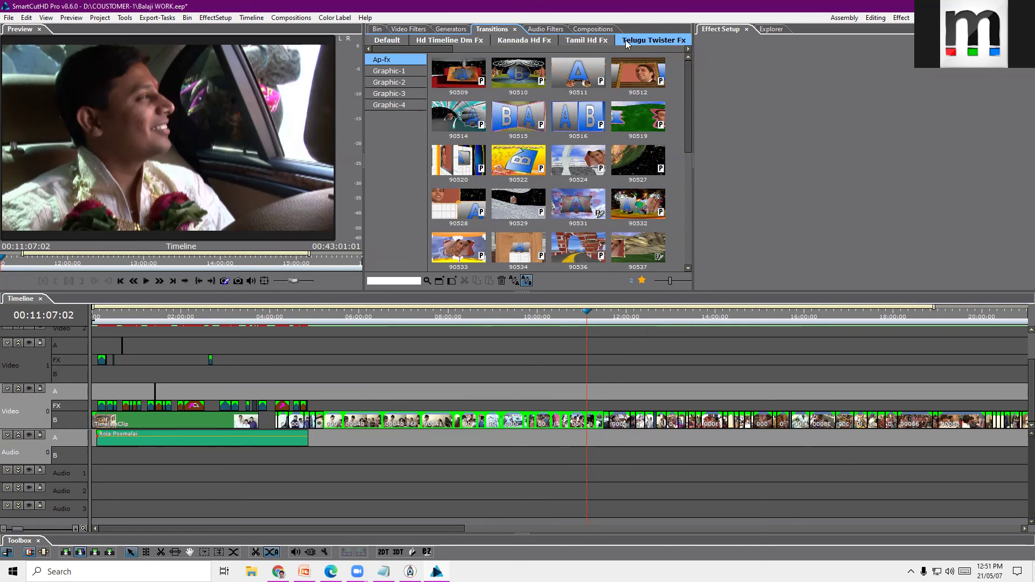
pyautogui.click(27, 18)
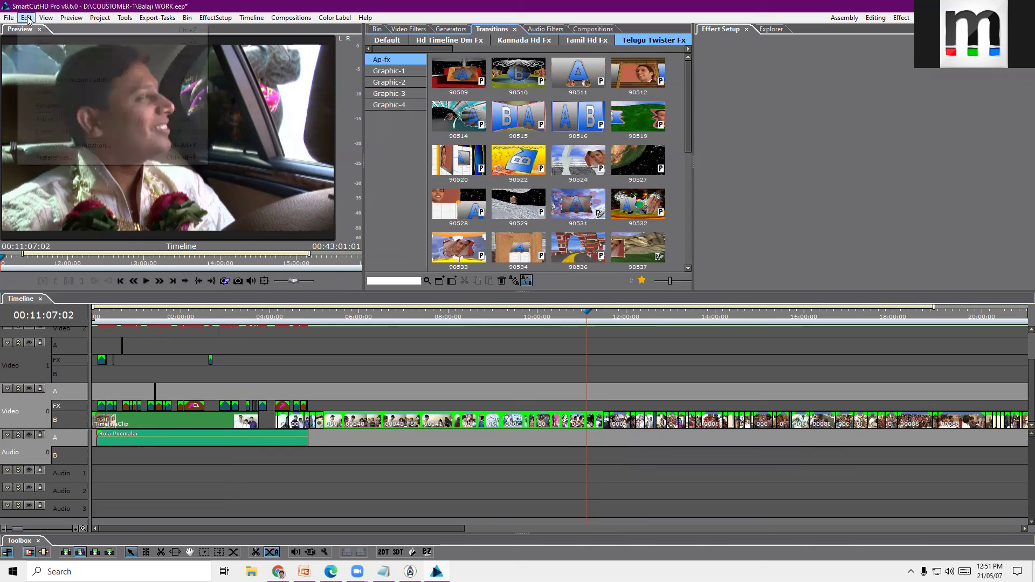
pyautogui.click(76, 158)
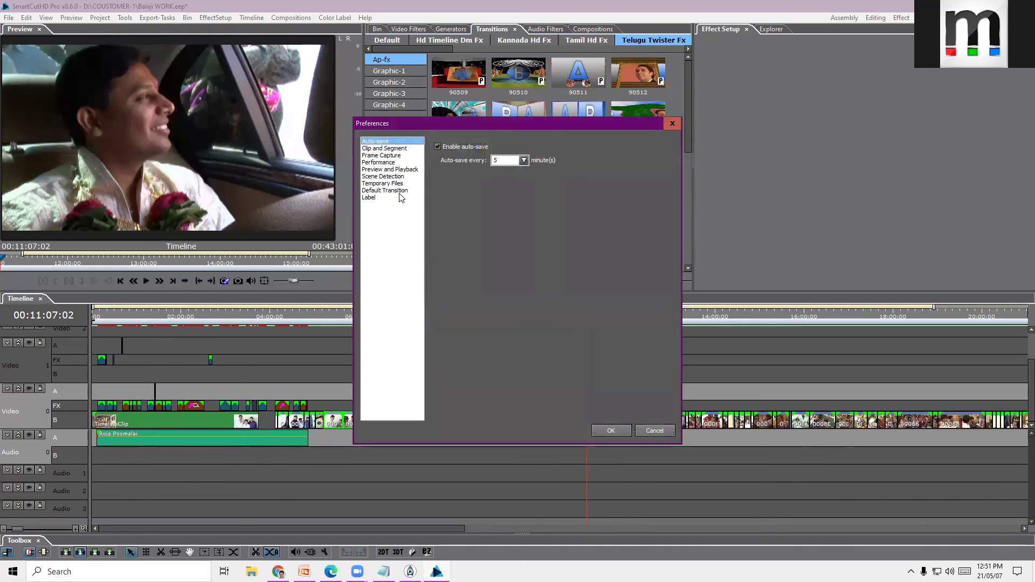
pyautogui.click(400, 191)
pyautogui.click(456, 286)
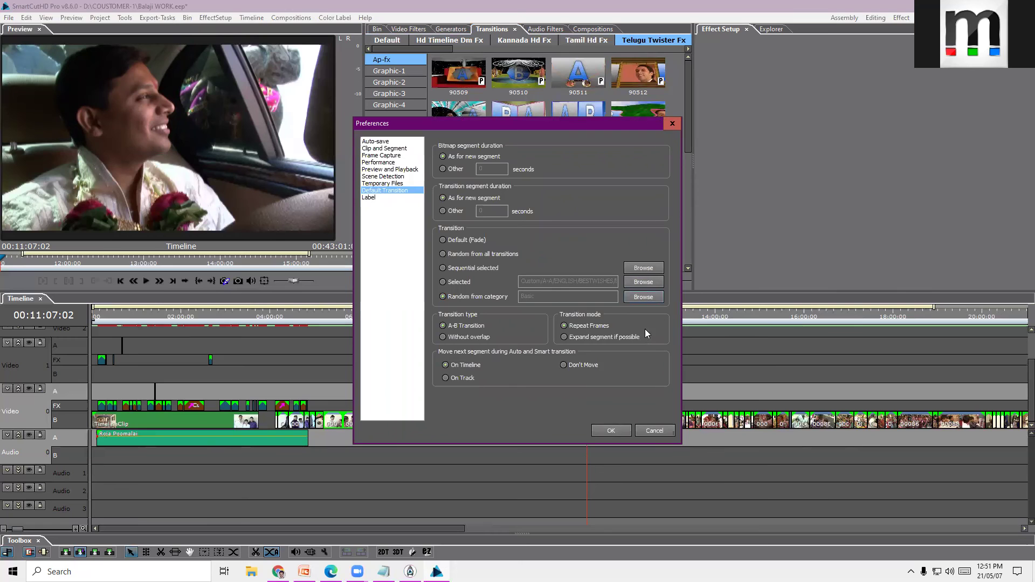
pyautogui.click(655, 430)
pyautogui.moveTo(330, 397); pyautogui.dragTo(588, 431)
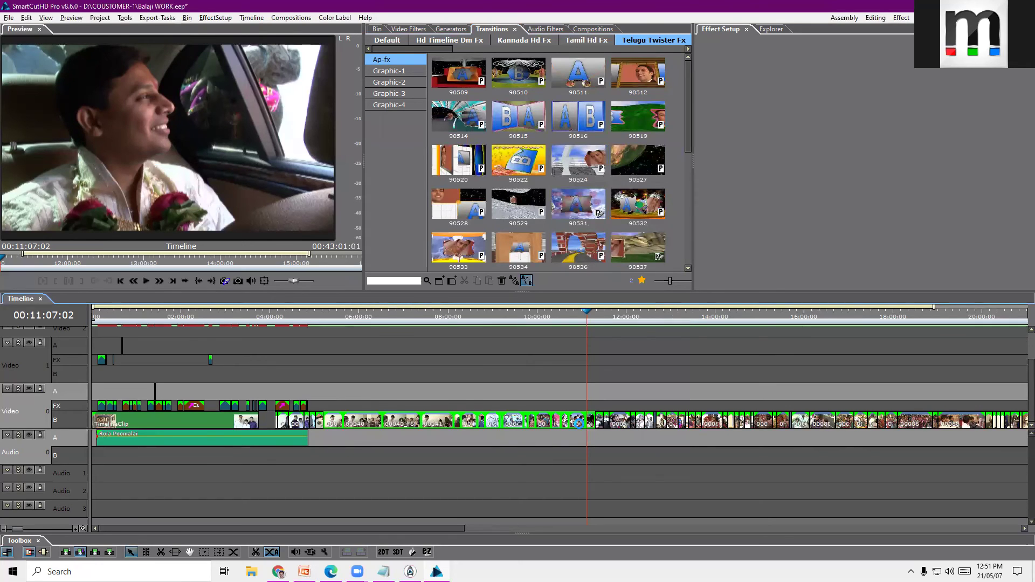
# Add transitions to the selected clips and nest them into one TimelineClip on Video 0 B
pyautogui.hotkey('ctrl', 't')
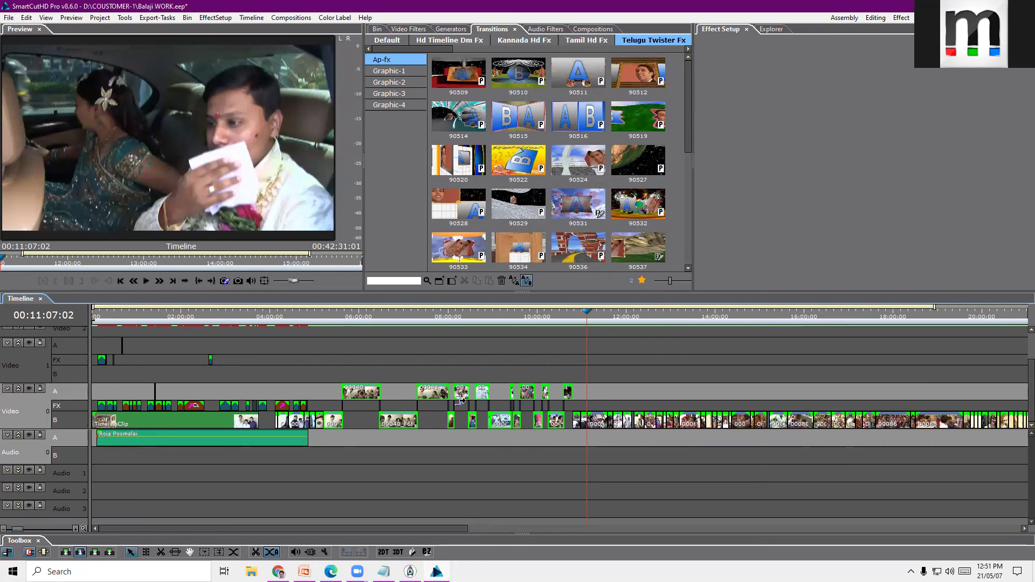
pyautogui.moveTo(560, 431); pyautogui.dragTo(573, 430)
pyautogui.rightClick(574, 424)
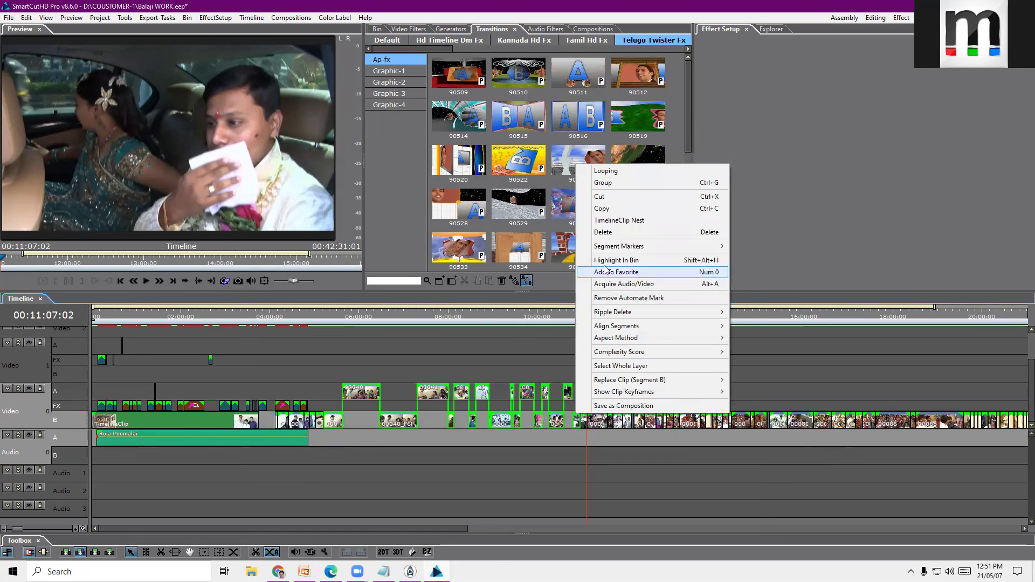
pyautogui.click(619, 221)
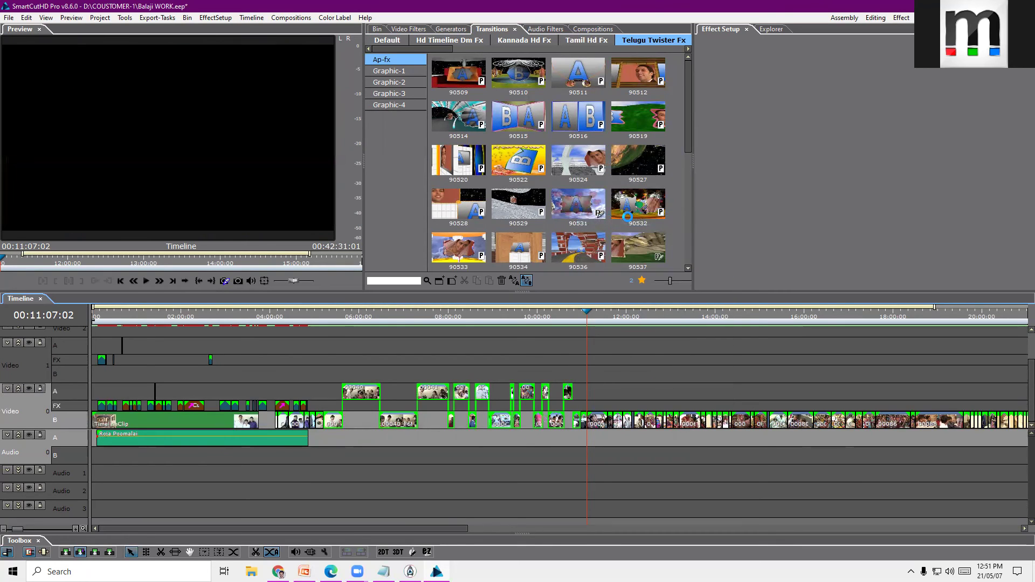
pyautogui.moveTo(406, 393); pyautogui.dragTo(405, 425)
# Move the playhead to 00:05:42:06
pyautogui.rightClick(405, 423)
pyautogui.click(345, 318)
pyautogui.click(578, 29)
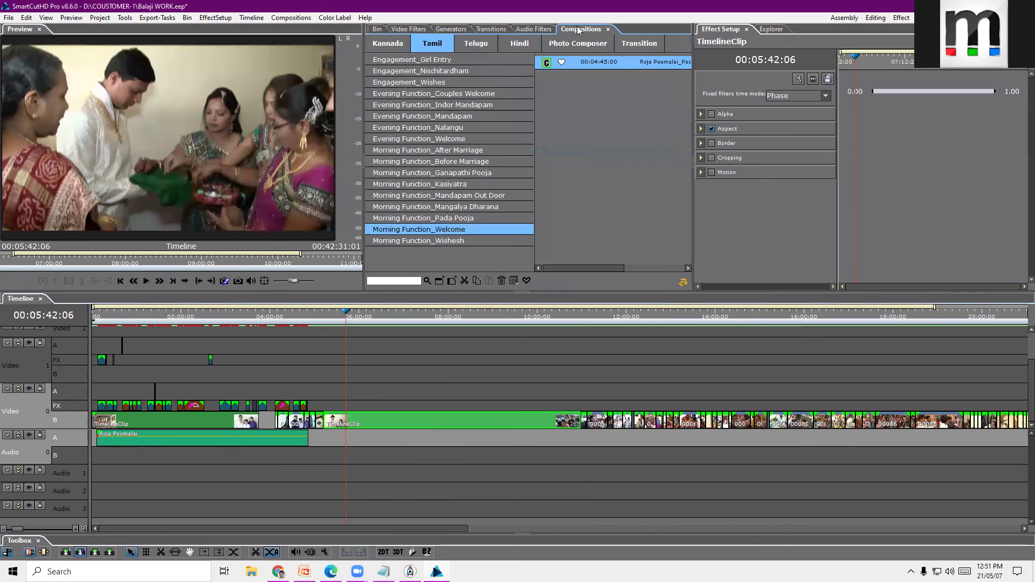
# Apply the Mandapam Out Door composition Putham Pudhu Kalai at 00:05:27:00, song on Audio 0 B
pyautogui.click(445, 196)
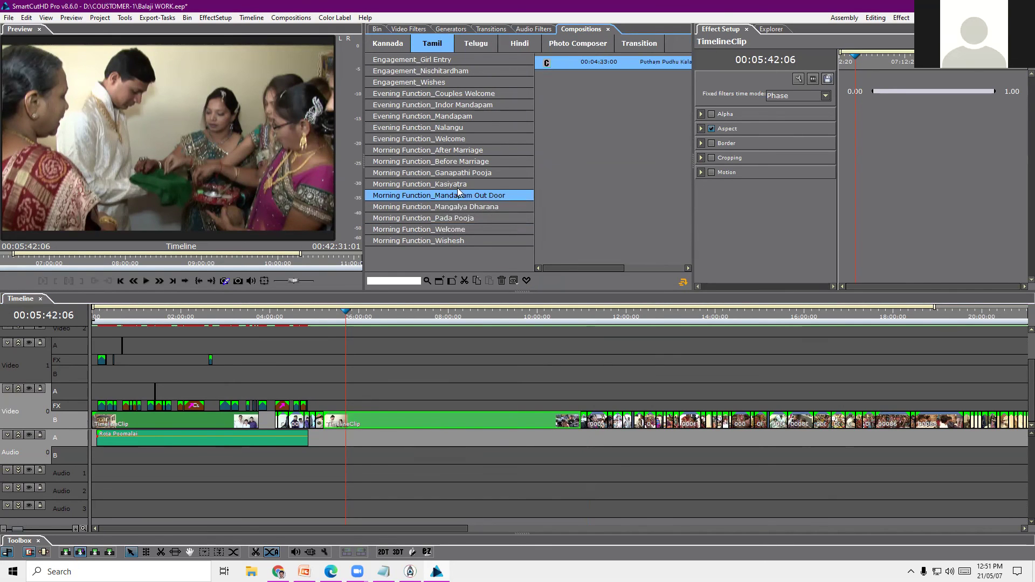
pyautogui.click(334, 316)
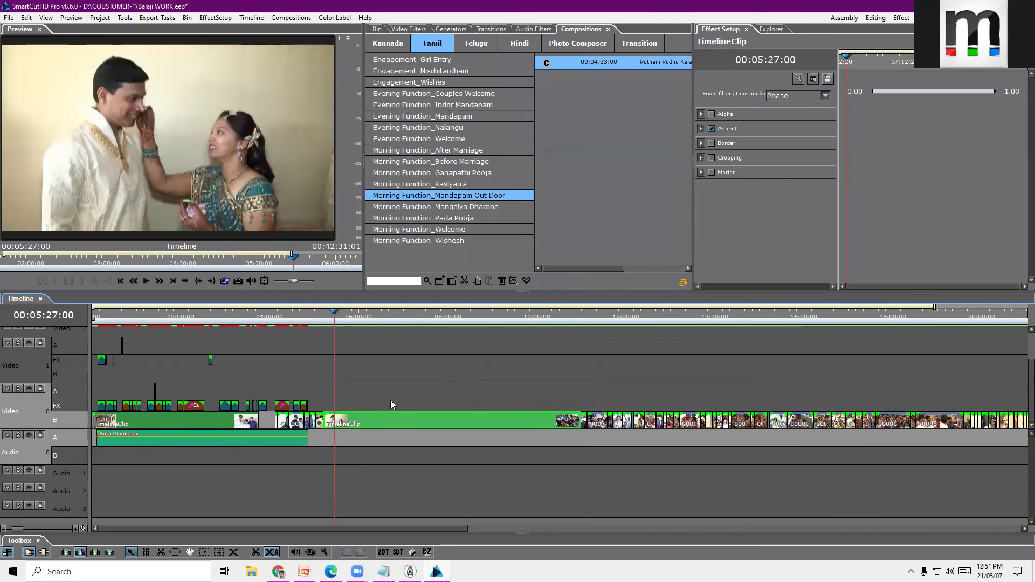
pyautogui.click(355, 430)
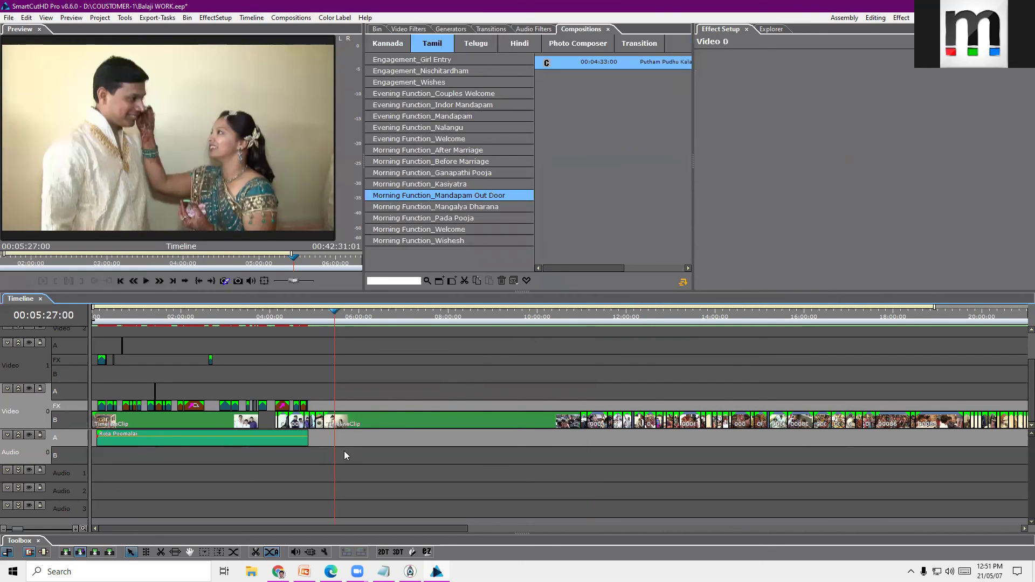
pyautogui.click(344, 450)
pyautogui.click(683, 282)
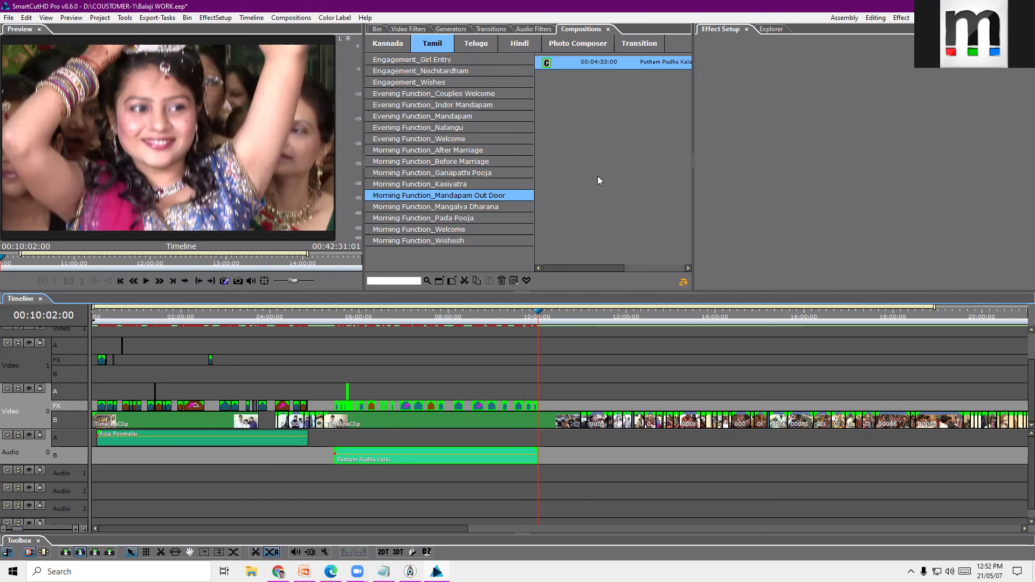
# Select Telugu Twister transition 90515 and set its duration to 10
pyautogui.click(416, 31)
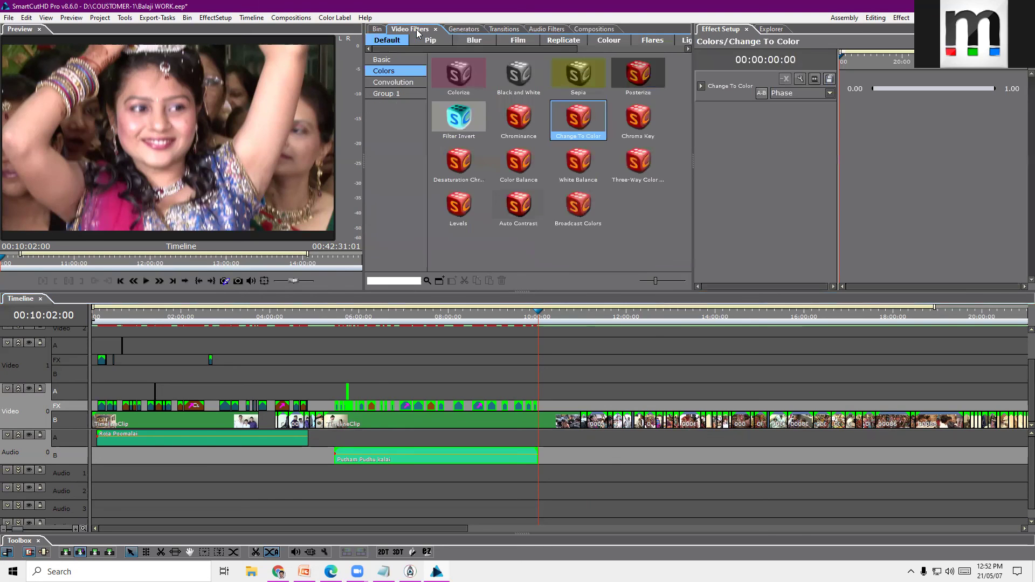
pyautogui.click(467, 34)
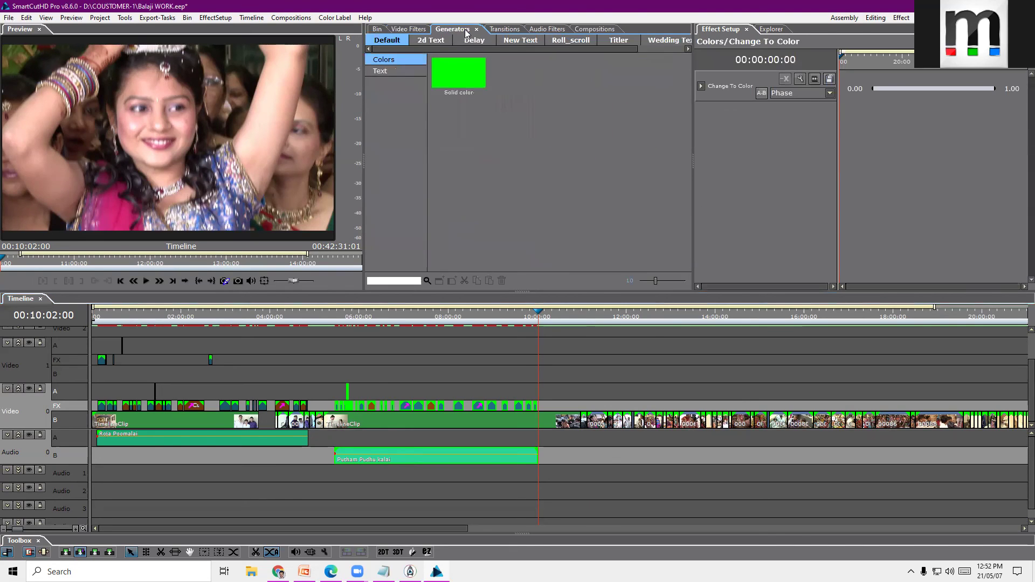
pyautogui.click(512, 34)
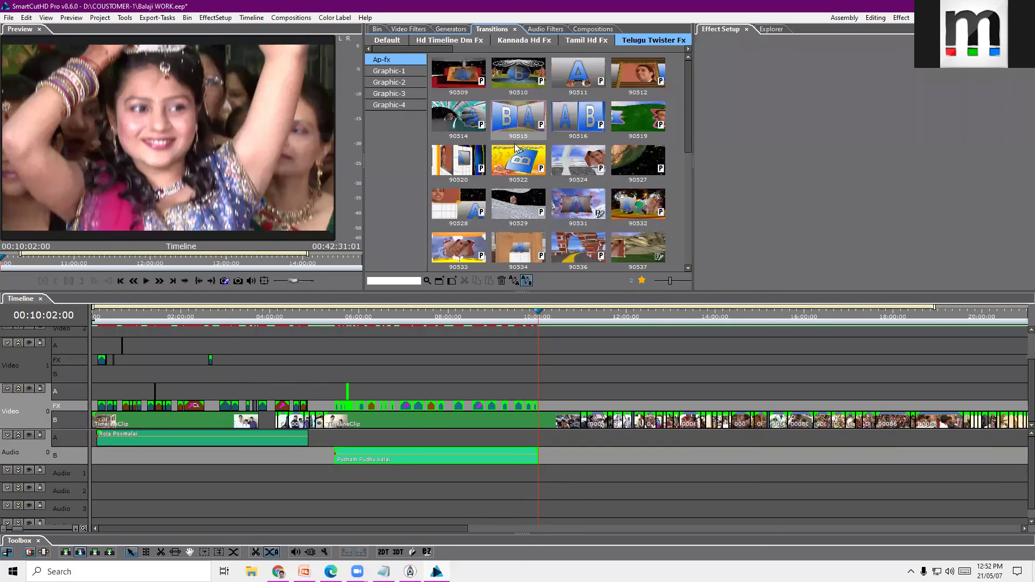
pyautogui.click(521, 129)
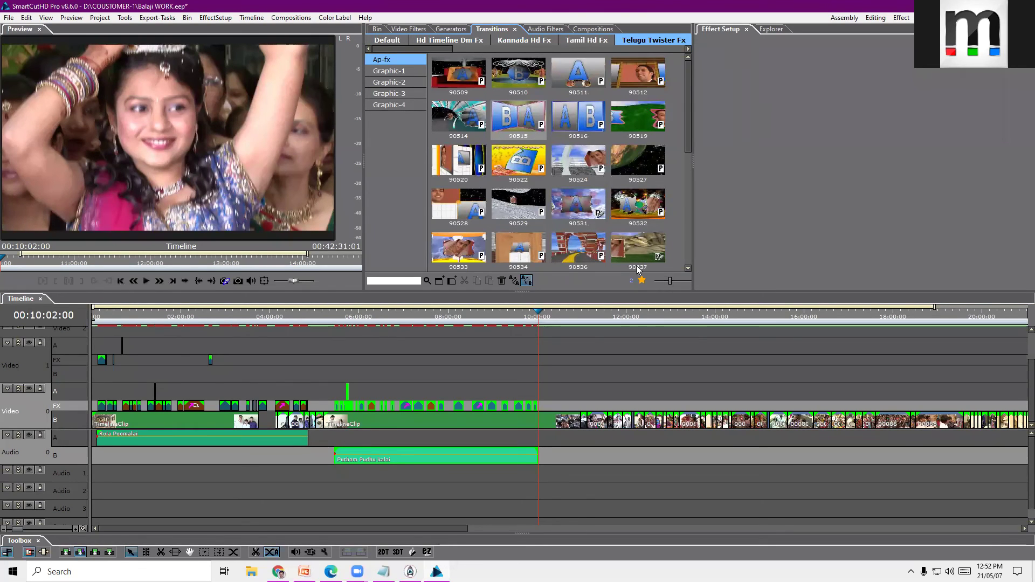
pyautogui.click(629, 281)
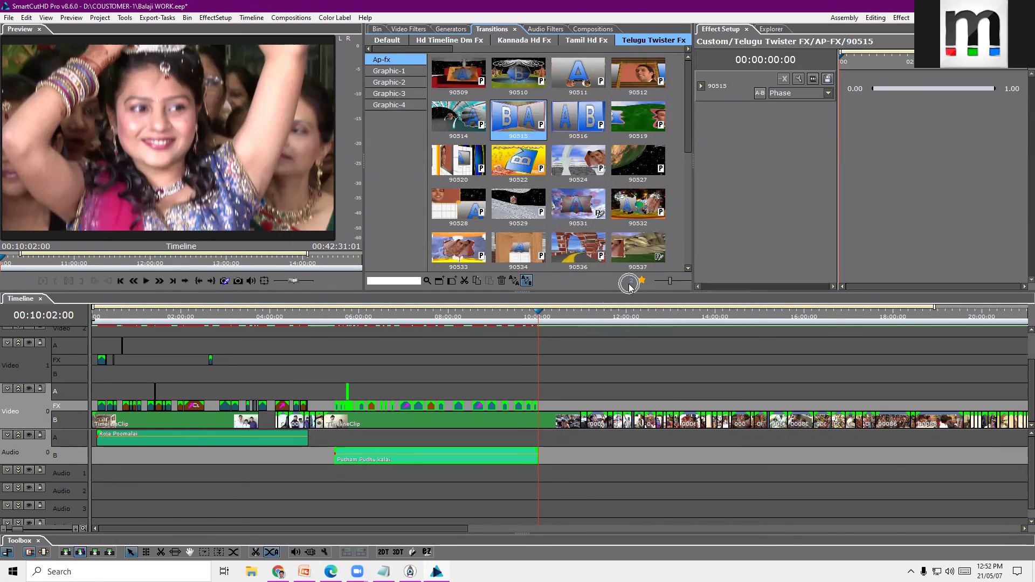
pyautogui.click(629, 281)
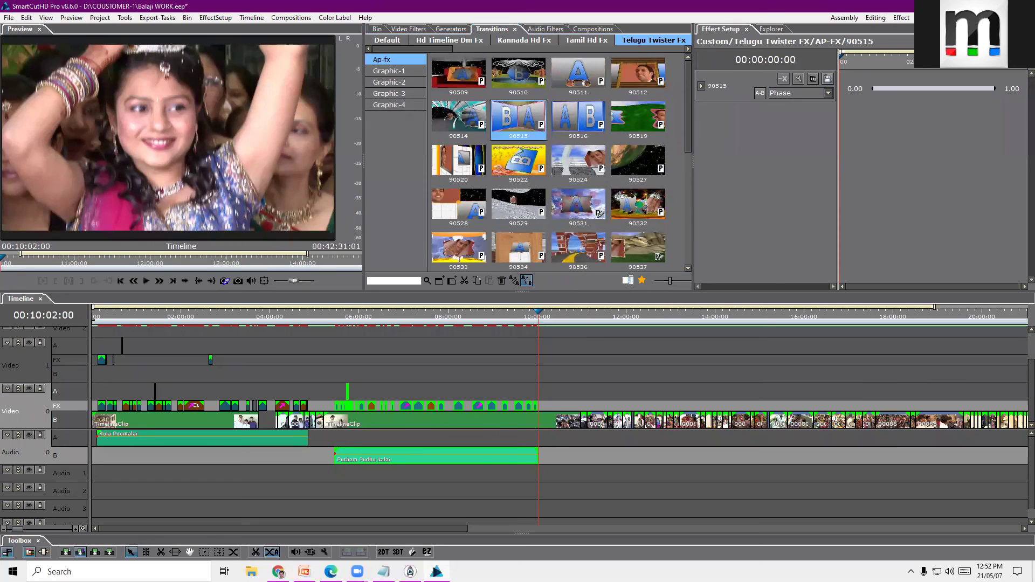
pyautogui.write('10')
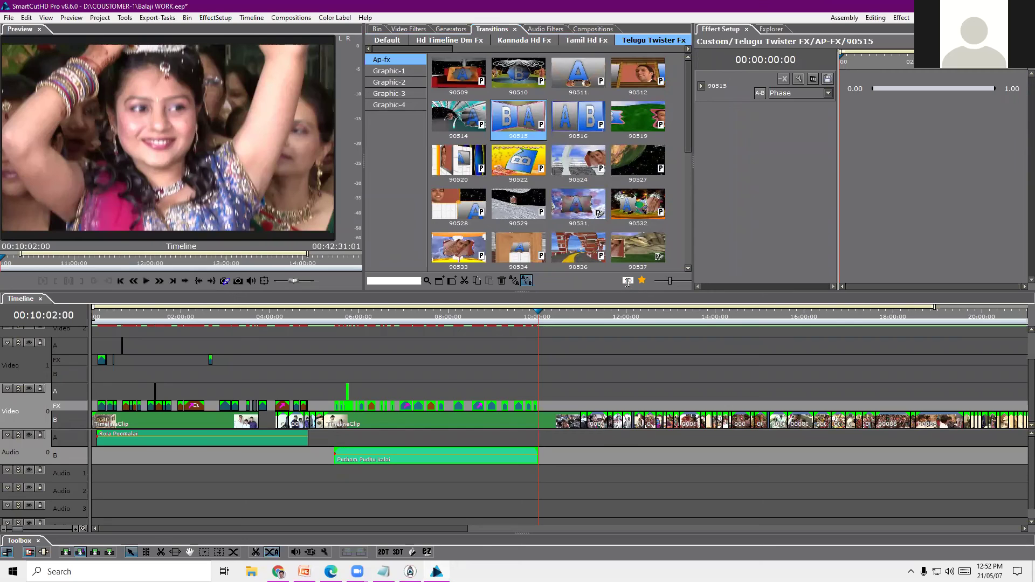
# Place transition 90536 on the Video 1 FX track just after 00:11:00
pyautogui.click(657, 240)
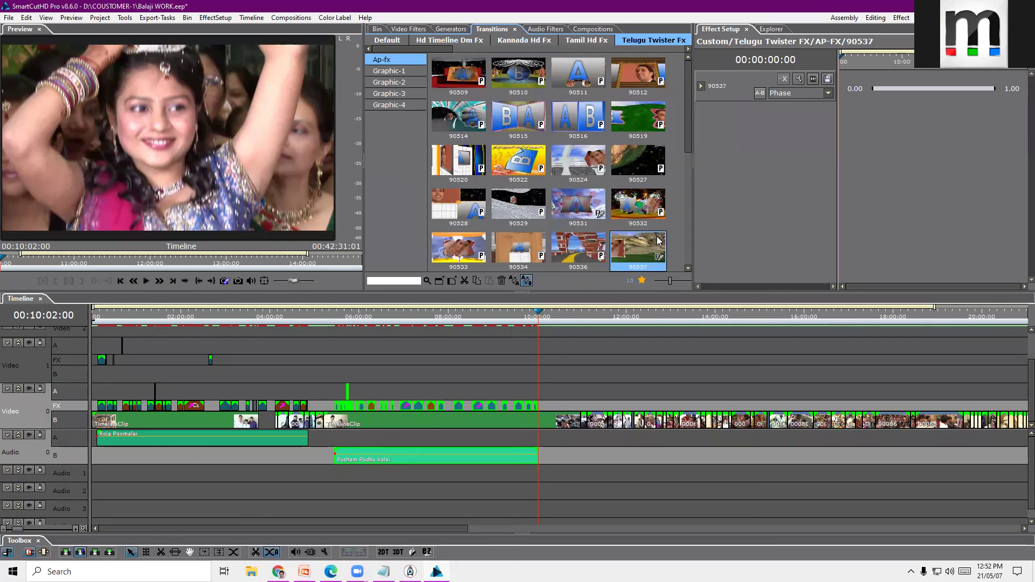
pyautogui.click(593, 361)
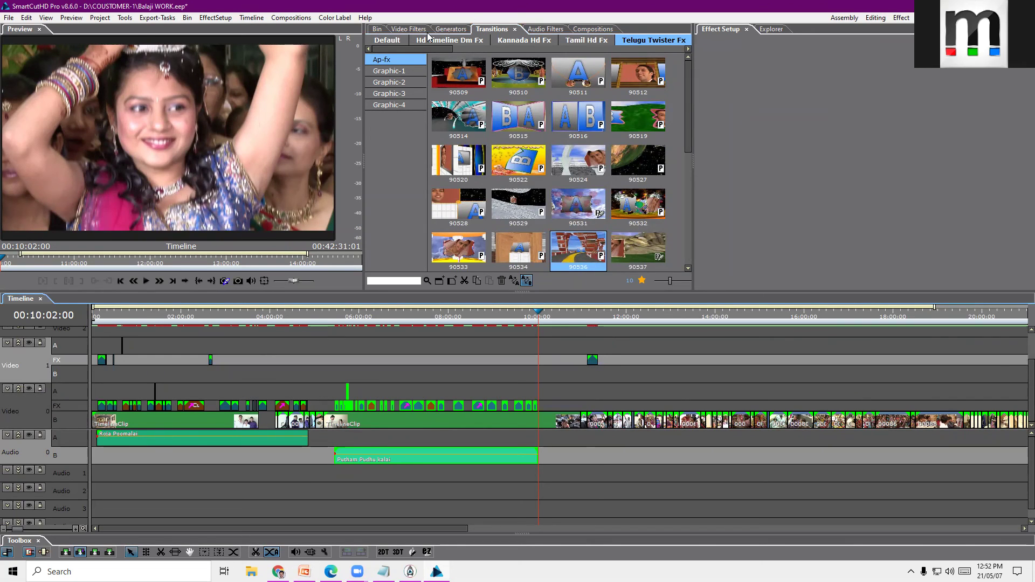
pyautogui.click(449, 29)
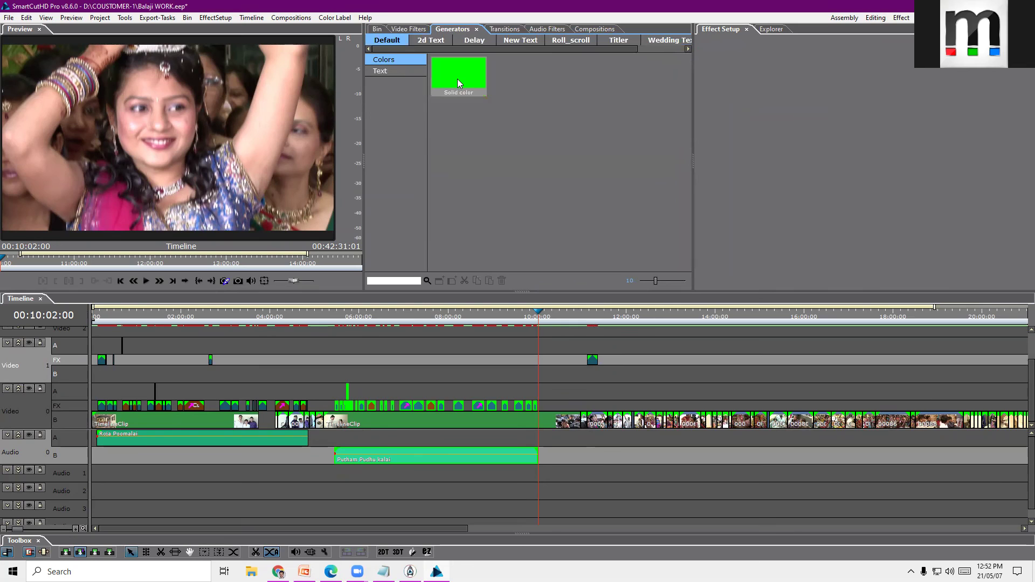
# Drag an Add 3D Text clip onto Video 1 and preview it around 12:28
pyautogui.click(409, 72)
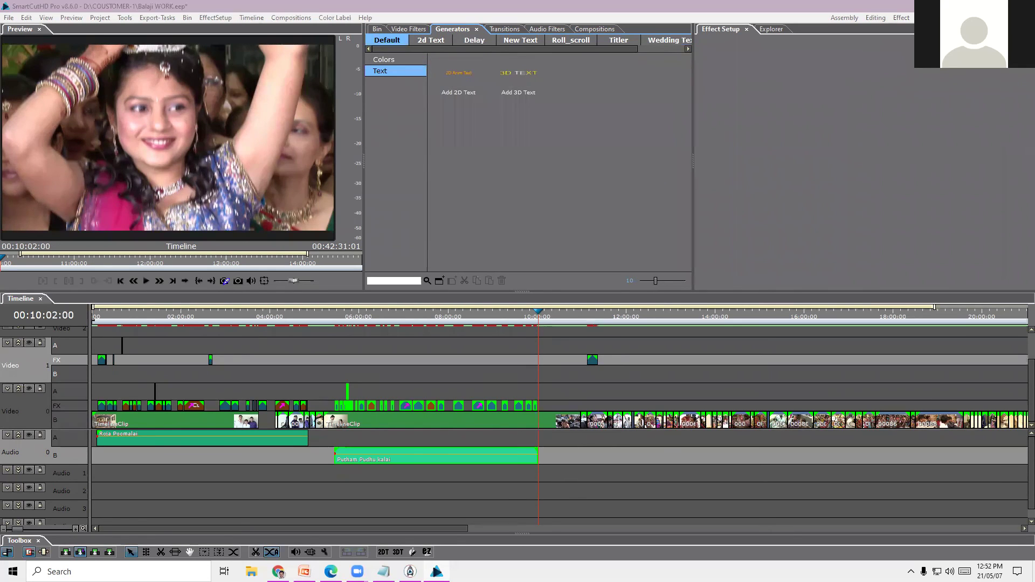
pyautogui.moveTo(518, 75); pyautogui.dragTo(649, 346)
pyautogui.scroll(3, 648, 346)
pyautogui.scroll(1, 648, 346)
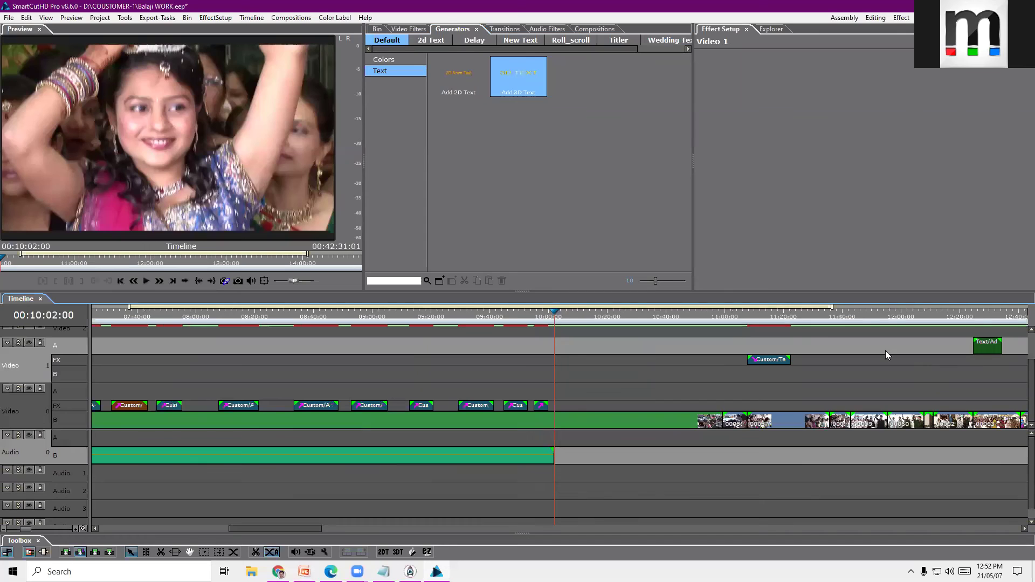
pyautogui.moveTo(294, 526); pyautogui.dragTo(363, 526)
pyautogui.scroll(2, 453, 359)
pyautogui.moveTo(207, 313); pyautogui.dragTo(285, 313)
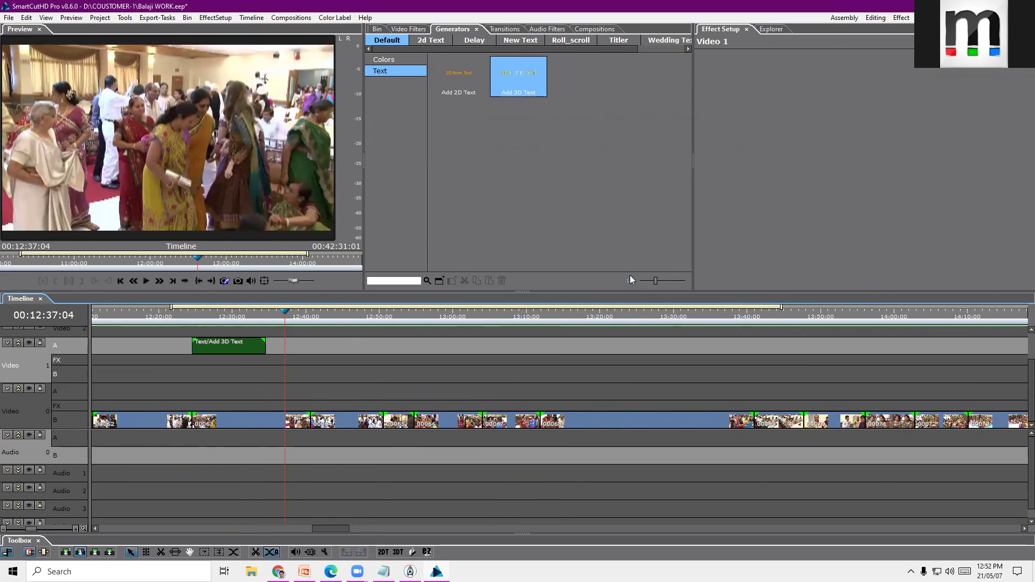
# Set the generator duration to 2 and add a second short 3D TEXT clip near 12:38
pyautogui.click(628, 281)
pyautogui.write('2')
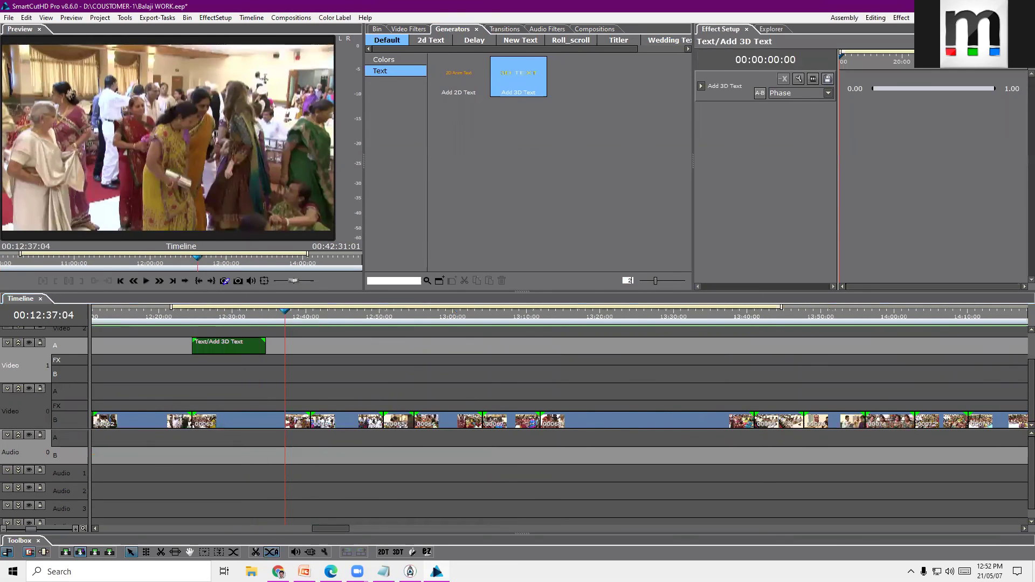
pyautogui.moveTo(532, 79); pyautogui.dragTo(317, 348)
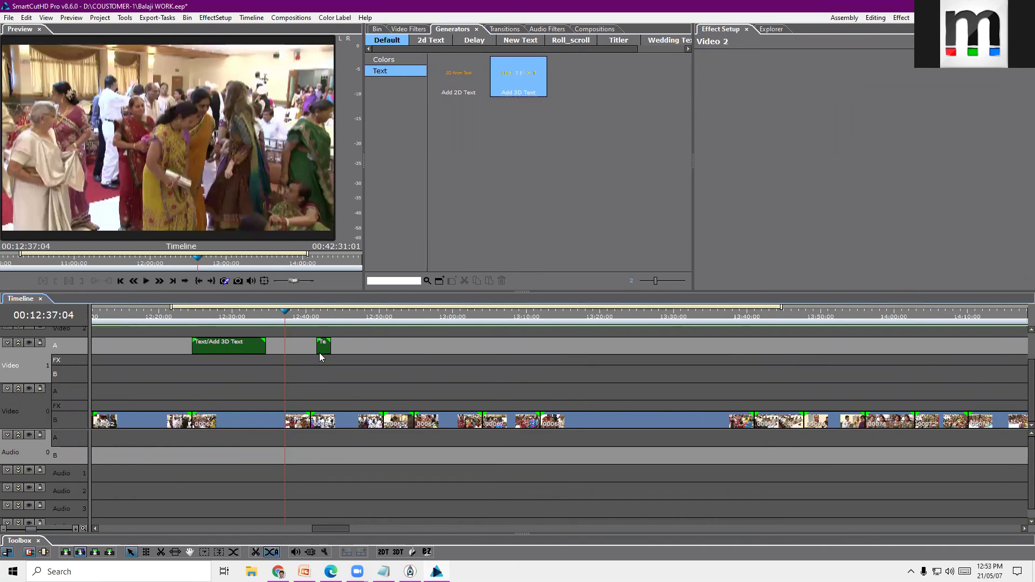
pyautogui.click(321, 350)
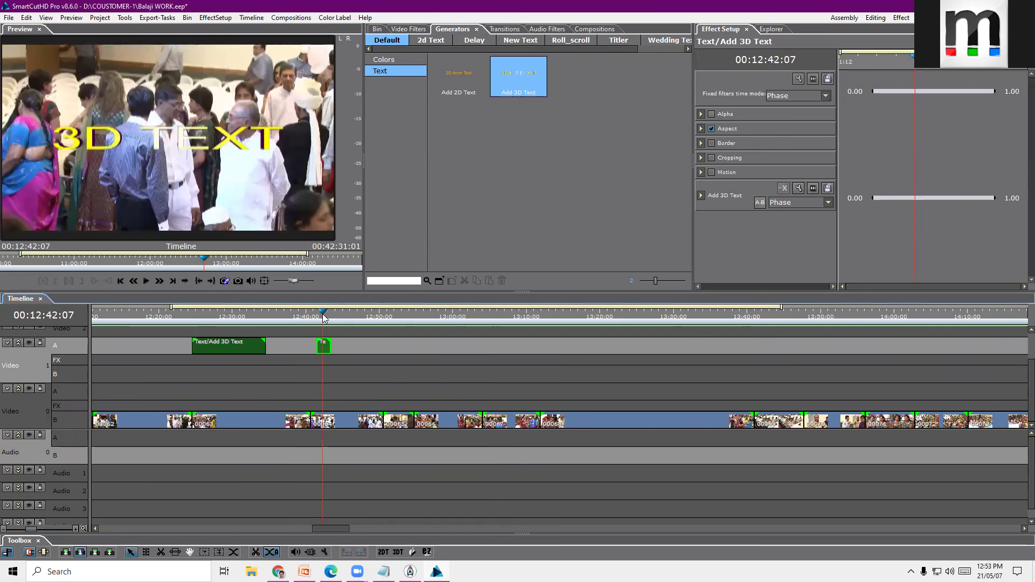
pyautogui.click(631, 281)
pyautogui.click(291, 316)
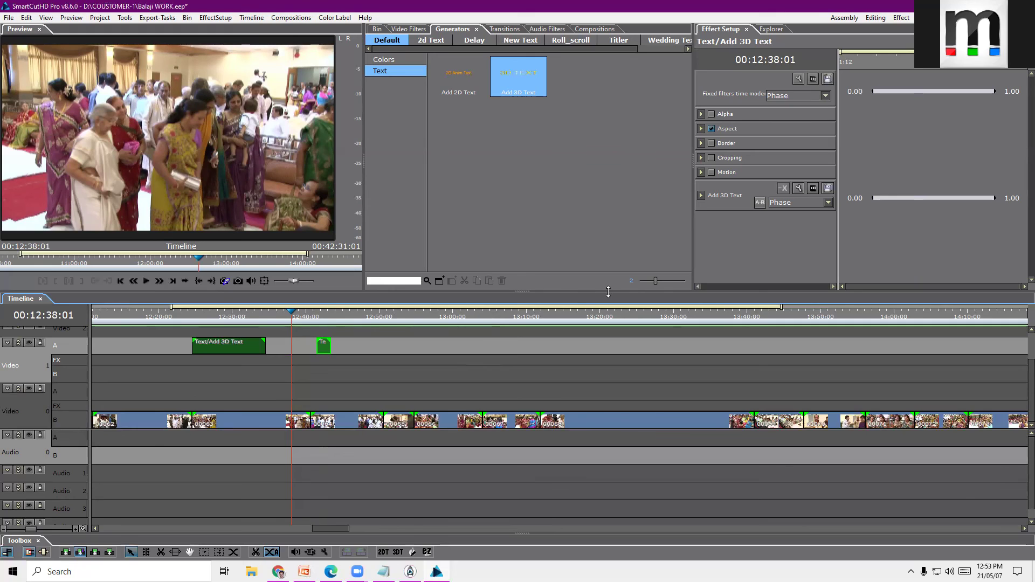
pyautogui.click(632, 286)
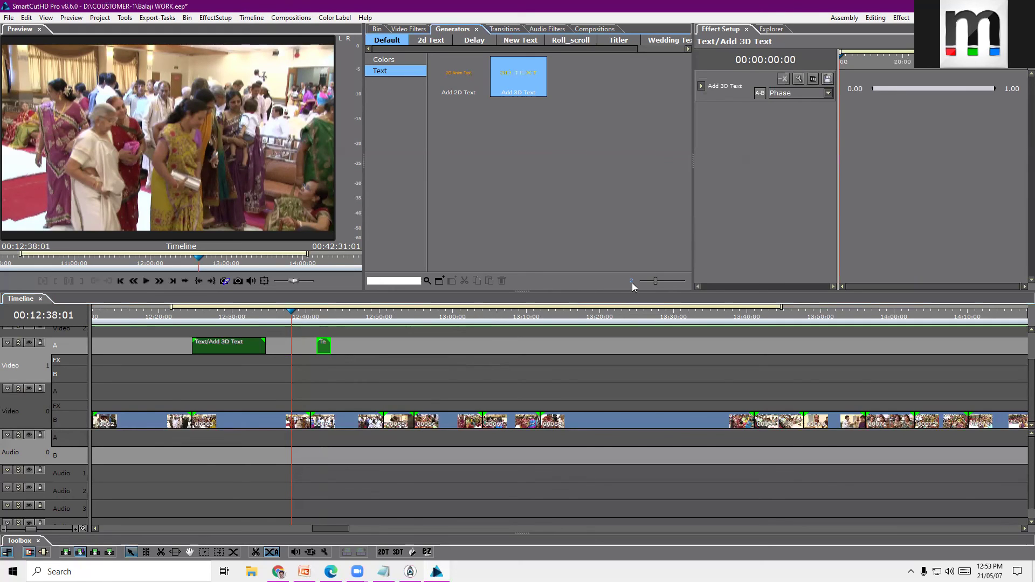
pyautogui.click(27, 18)
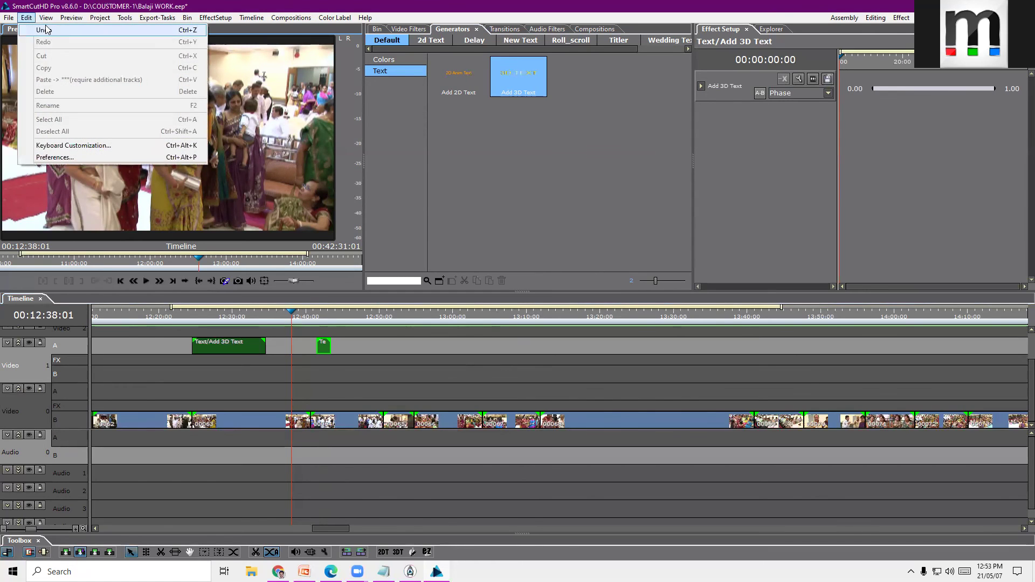
pyautogui.click(64, 157)
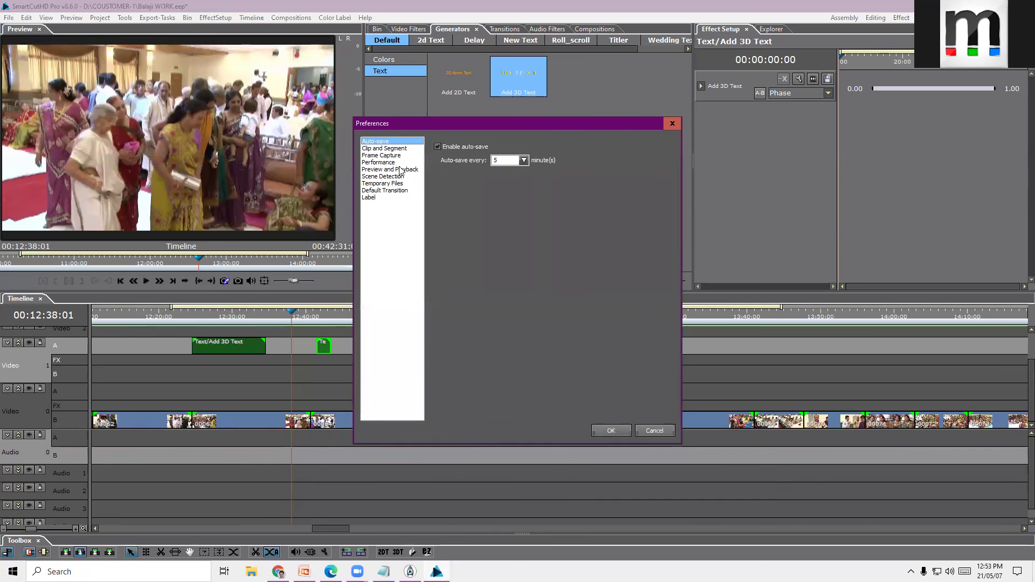
pyautogui.click(393, 150)
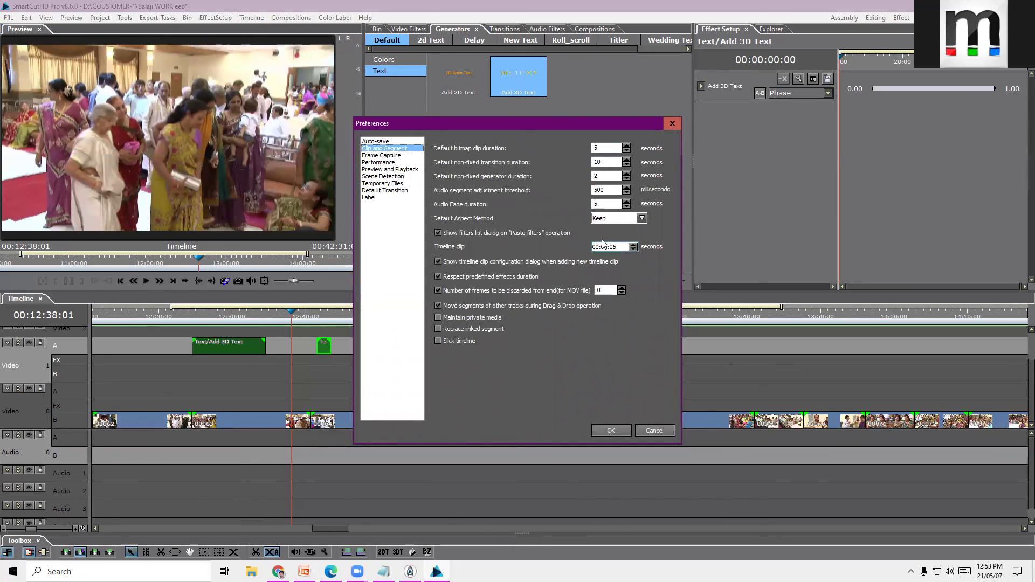
pyautogui.click(609, 430)
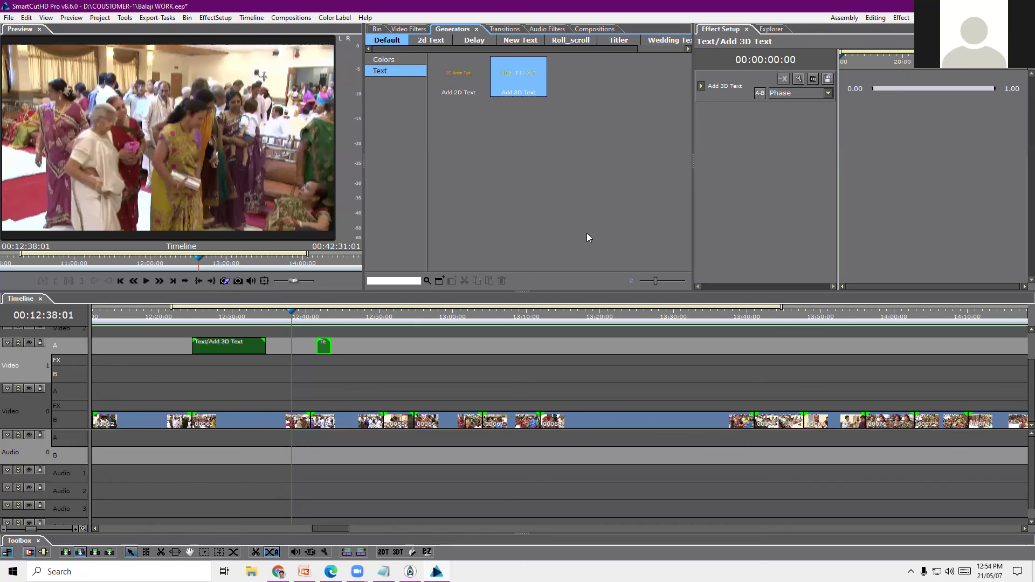
# Set the playhead to 13:01:09, zoom the timeline out, and show the Tamil compositions list
pyautogui.click(555, 206)
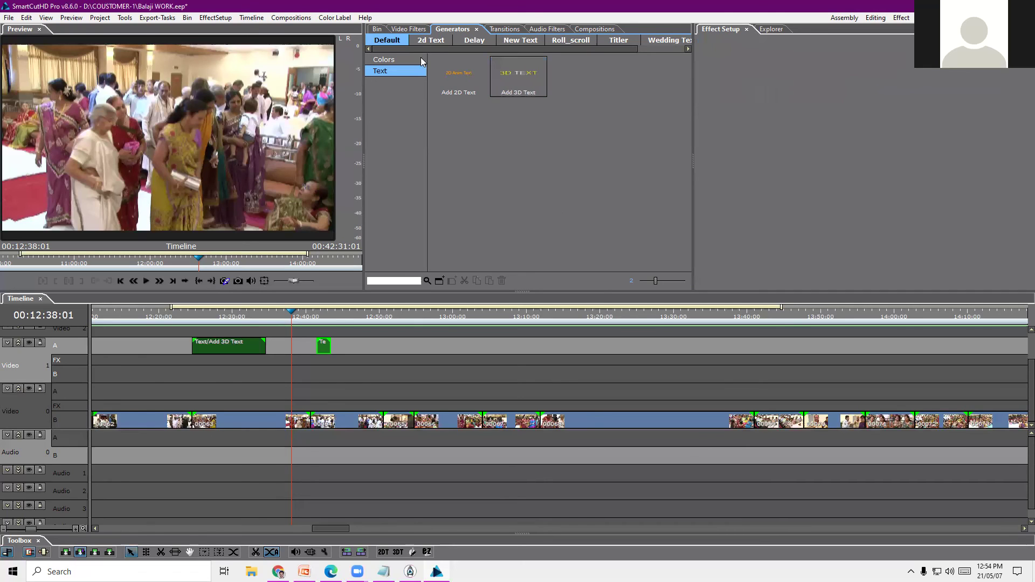
pyautogui.click(462, 320)
pyautogui.scroll(-2, 504, 339)
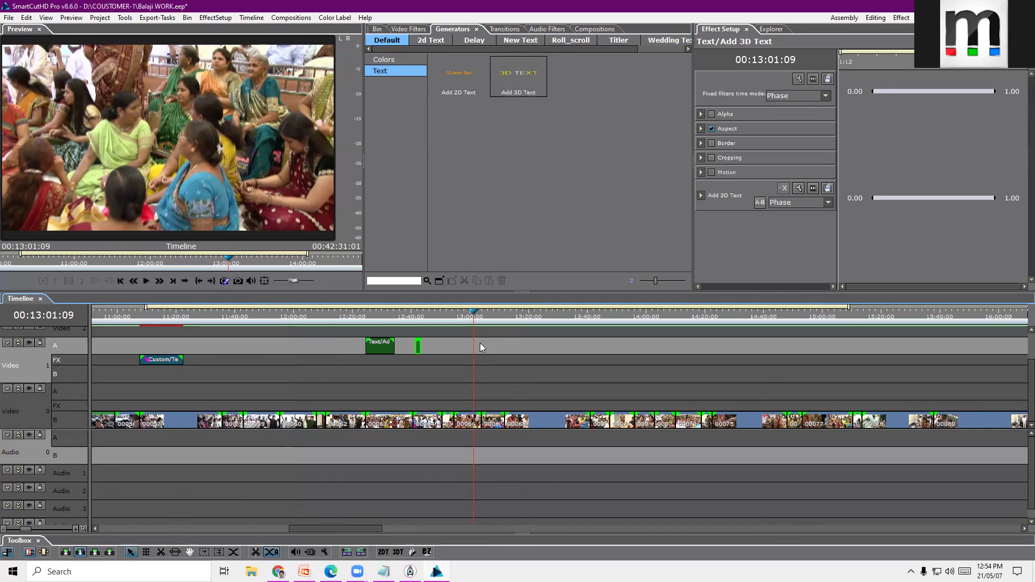
pyautogui.click(588, 30)
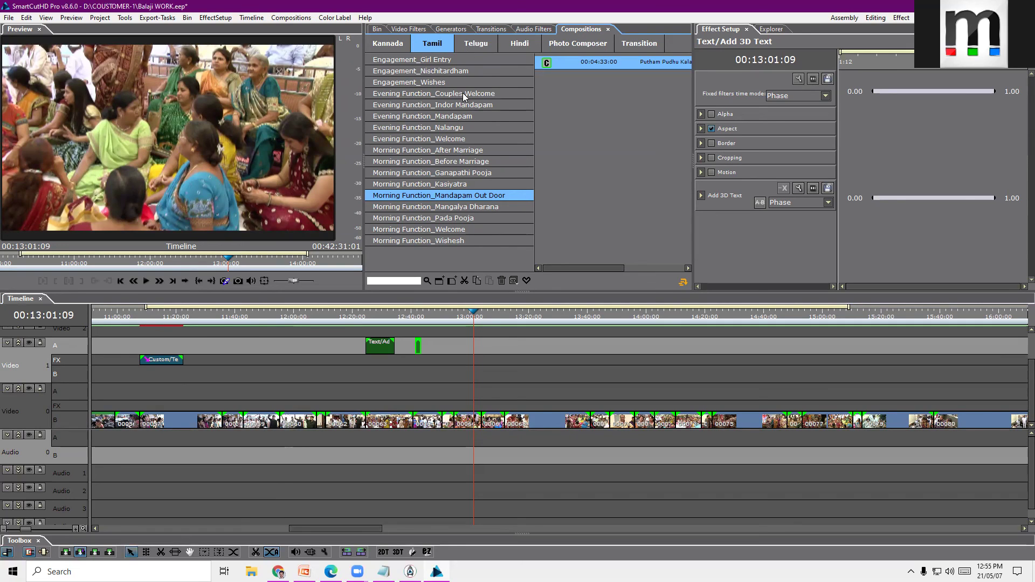
# Browse the Engagement and Pada Pooja composition categories and cue the playhead back to about 12:57:01
pyautogui.click(454, 74)
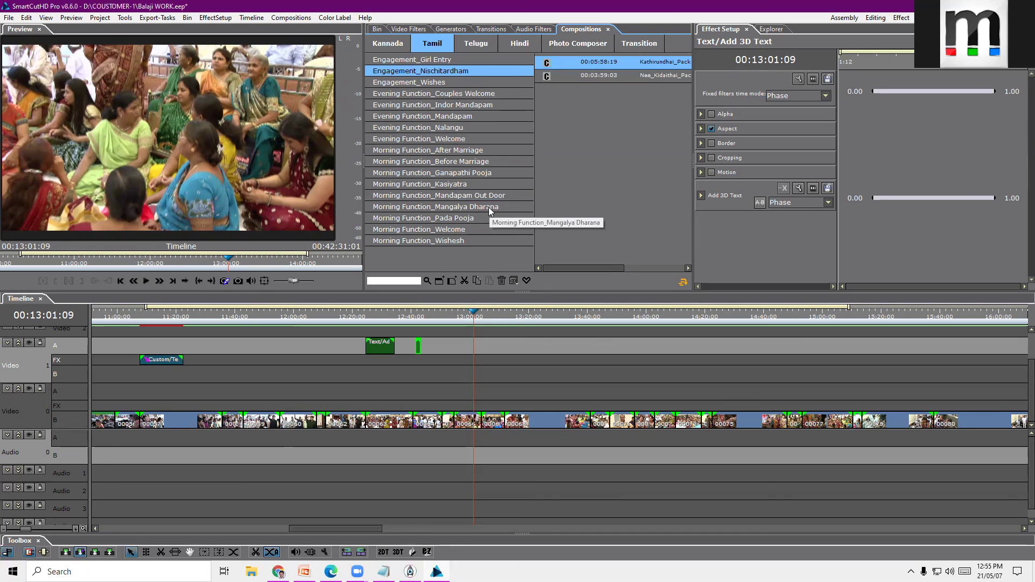
pyautogui.click(471, 221)
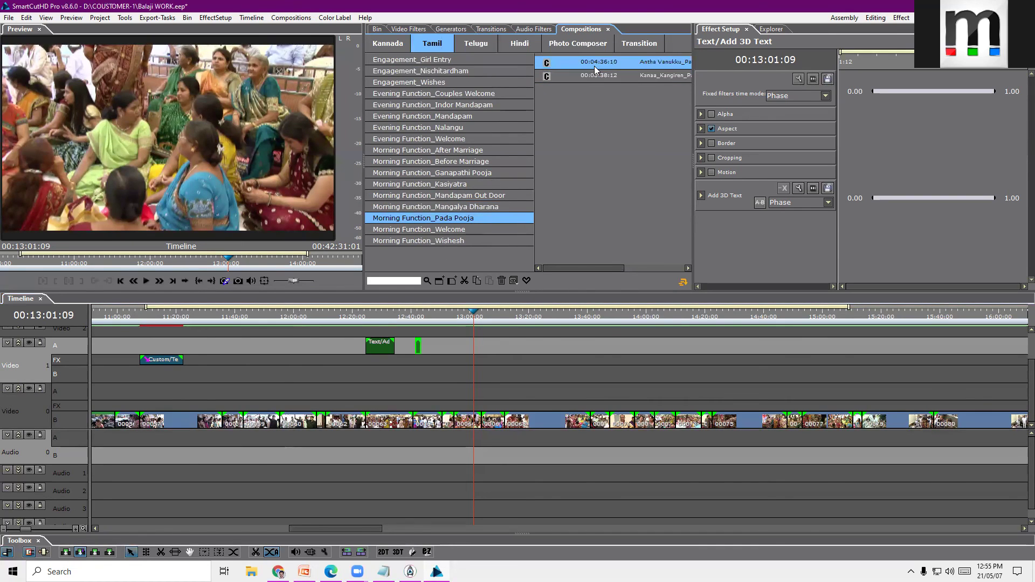
pyautogui.click(484, 400)
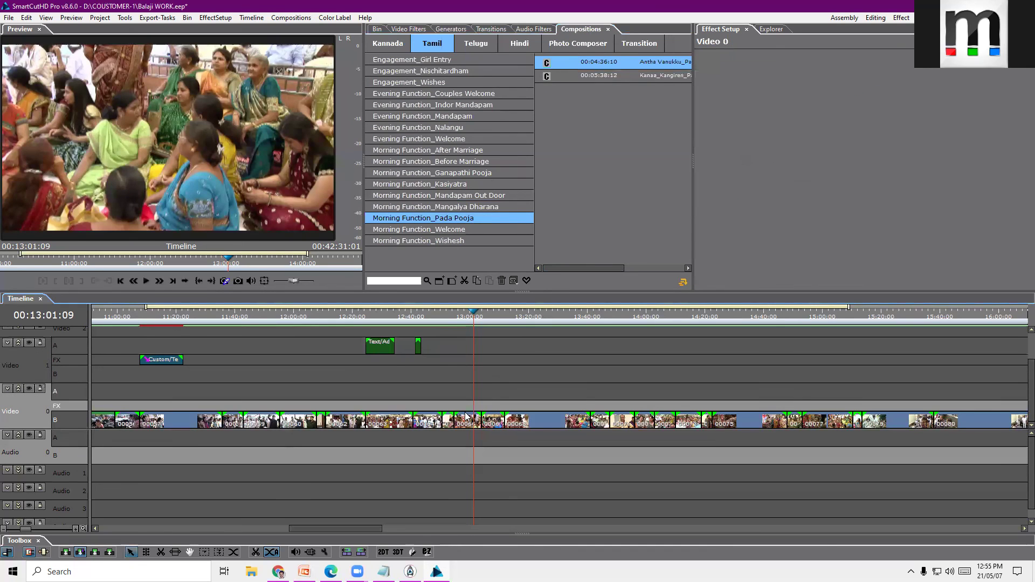
pyautogui.moveTo(504, 318); pyautogui.dragTo(567, 318)
pyautogui.moveTo(636, 323); pyautogui.dragTo(461, 326)
pyautogui.hscroll(4, 546, 356)
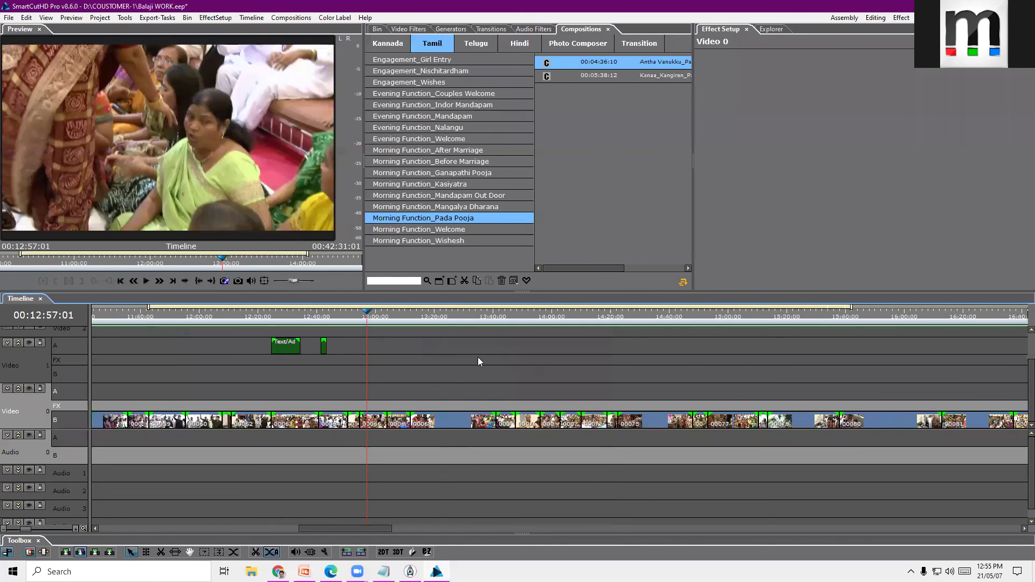
# Choose the Kanaa_Kangiren composition, target the Audio 0 track, and turn on Auto AudioCrossFade
pyautogui.click(599, 75)
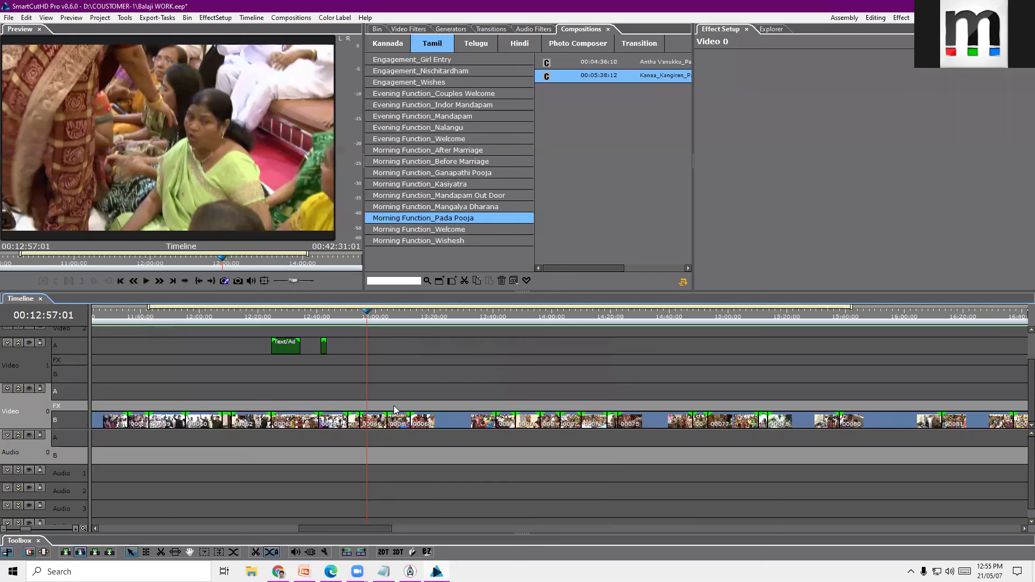
pyautogui.click(62, 434)
pyautogui.click(66, 441)
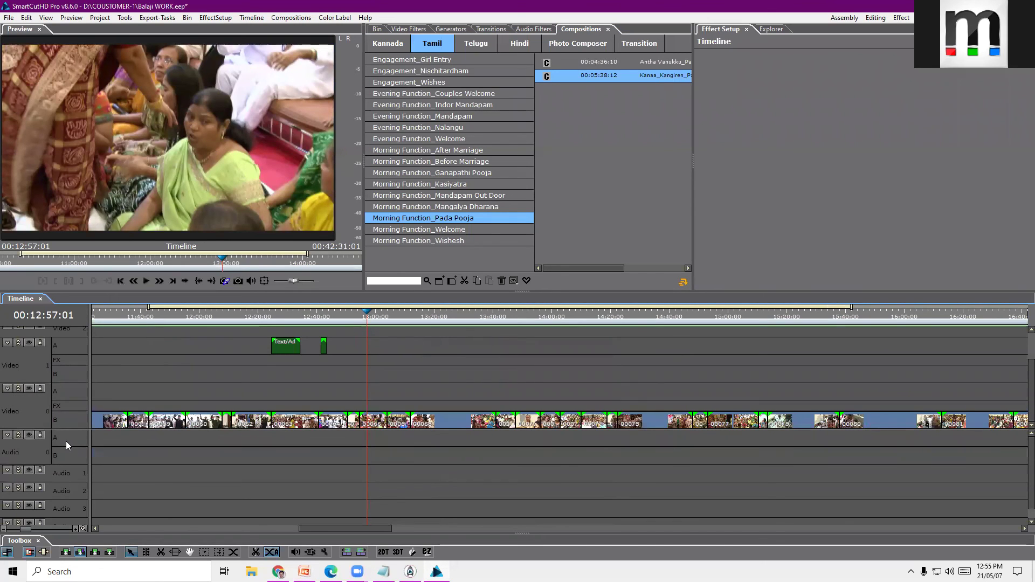
pyautogui.click(64, 441)
pyautogui.click(64, 441)
pyautogui.click(67, 439)
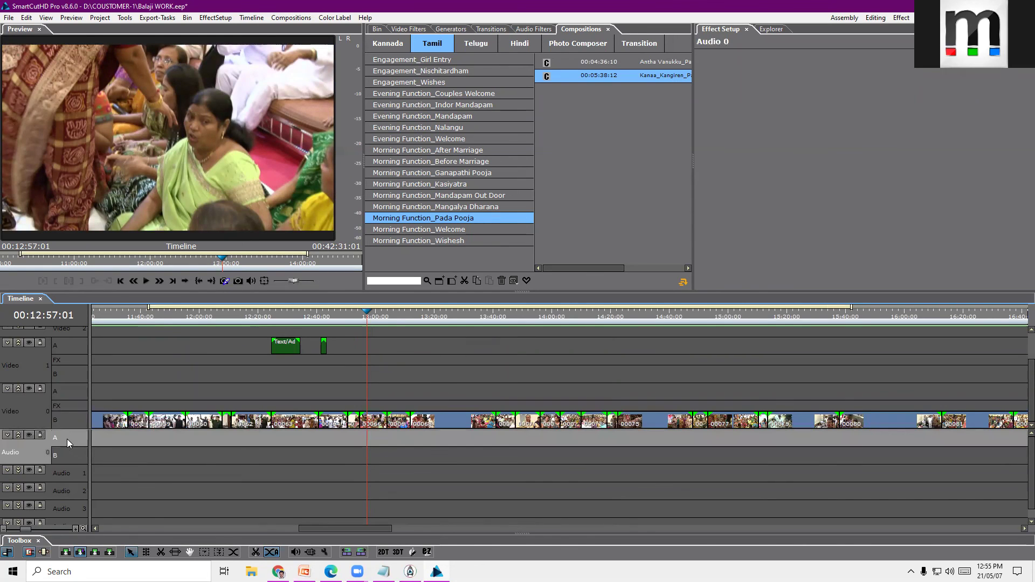
pyautogui.click(69, 455)
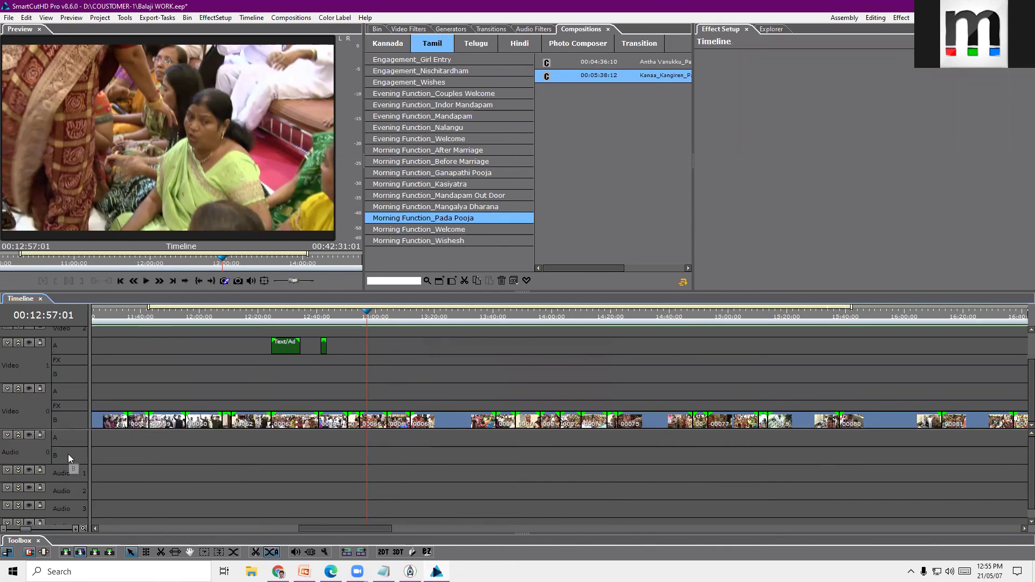
pyautogui.click(68, 456)
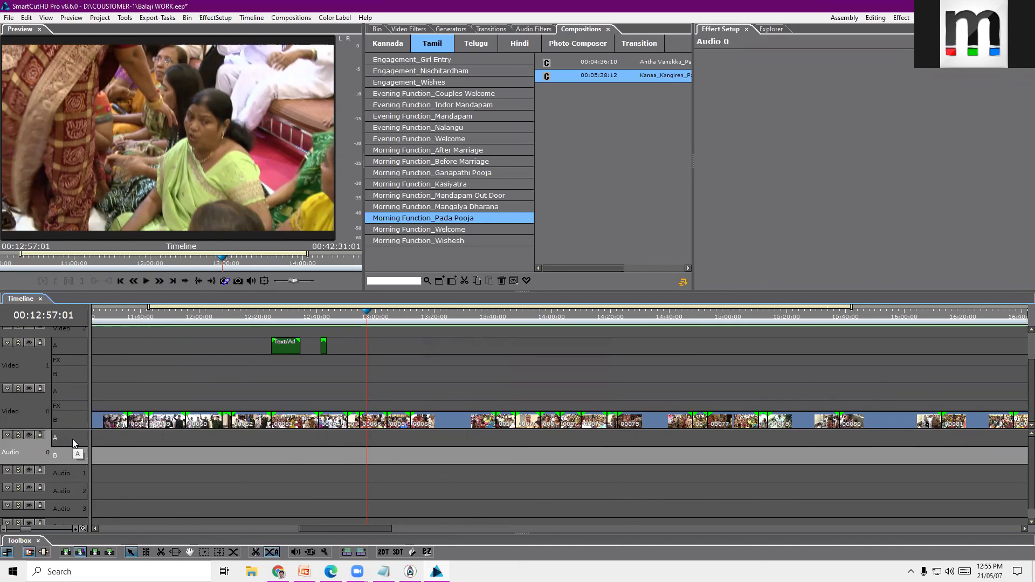
pyautogui.click(73, 439)
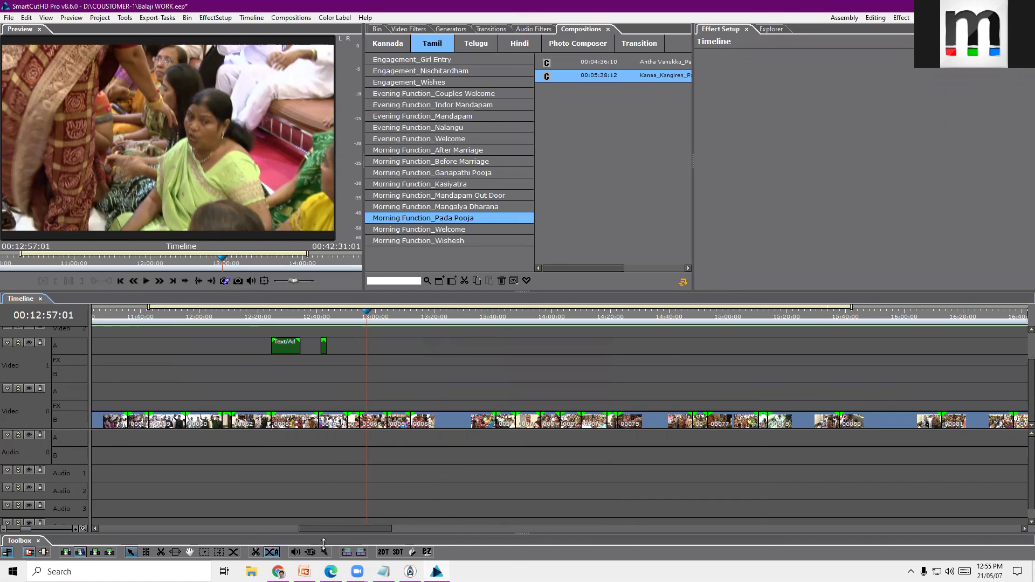
pyautogui.click(273, 553)
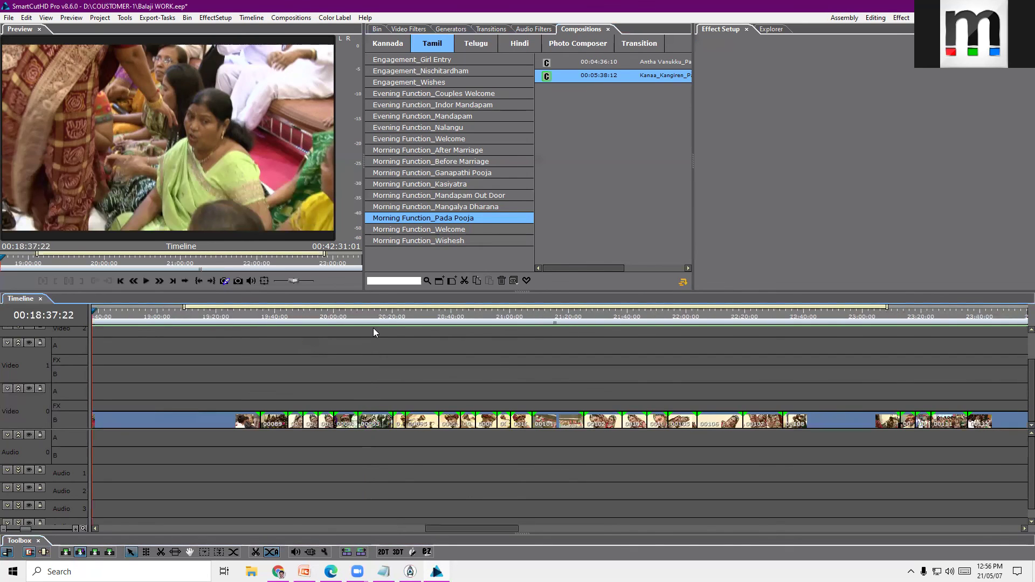
# Zoom the timeline out and scrub from 00:13:56:21 back to 00:13:45:20 to review the placed song
pyautogui.moveTo(427, 529); pyautogui.dragTo(367, 516)
pyautogui.scroll(-2, 447, 371)
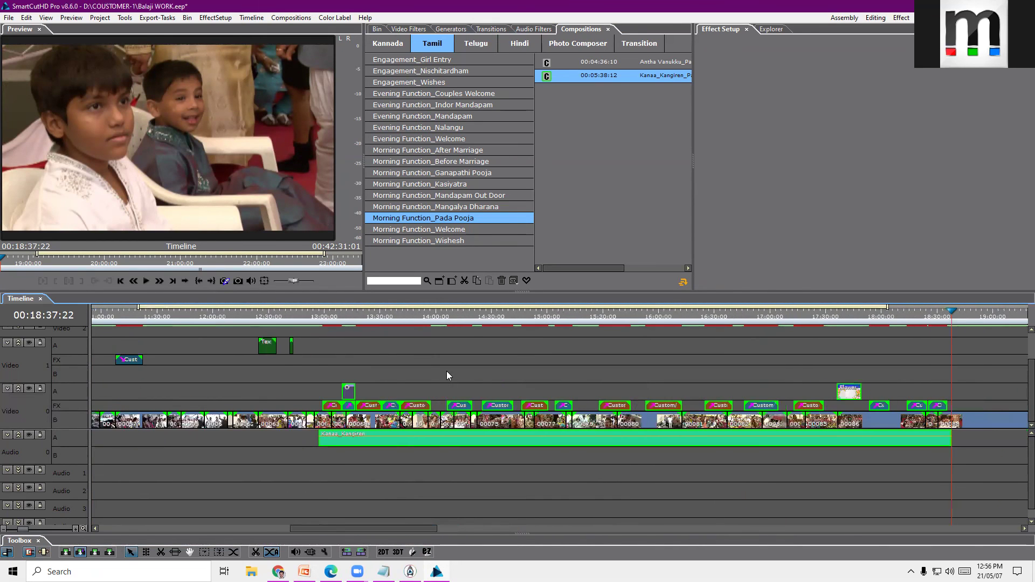
pyautogui.scroll(-1, 446, 371)
pyautogui.click(616, 314)
pyautogui.moveTo(596, 321); pyautogui.dragTo(645, 321)
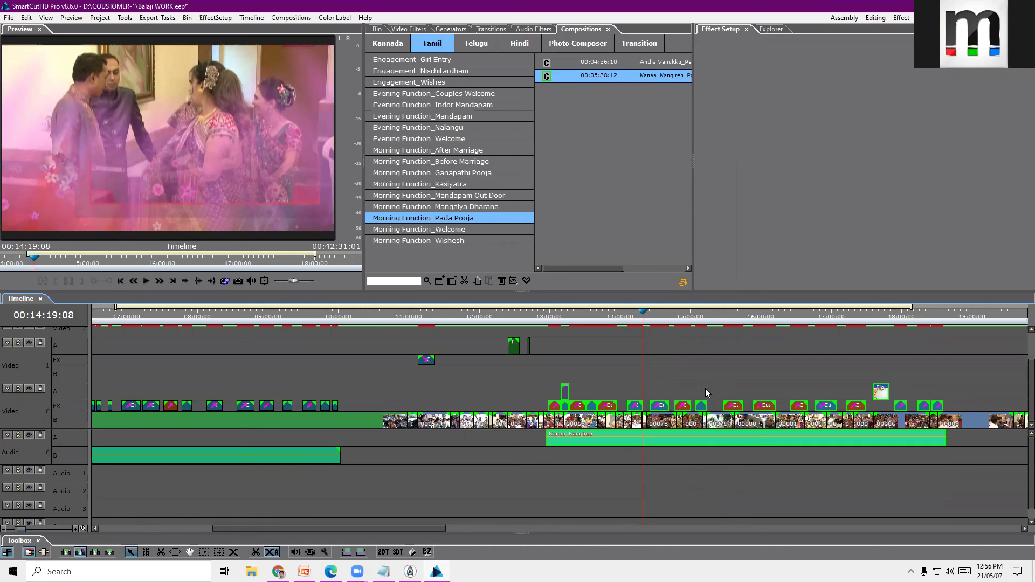
# Ungroup the Kanaa_Kangiren composition clip and cue the playhead around 00:13:37
pyautogui.rightClick(658, 438)
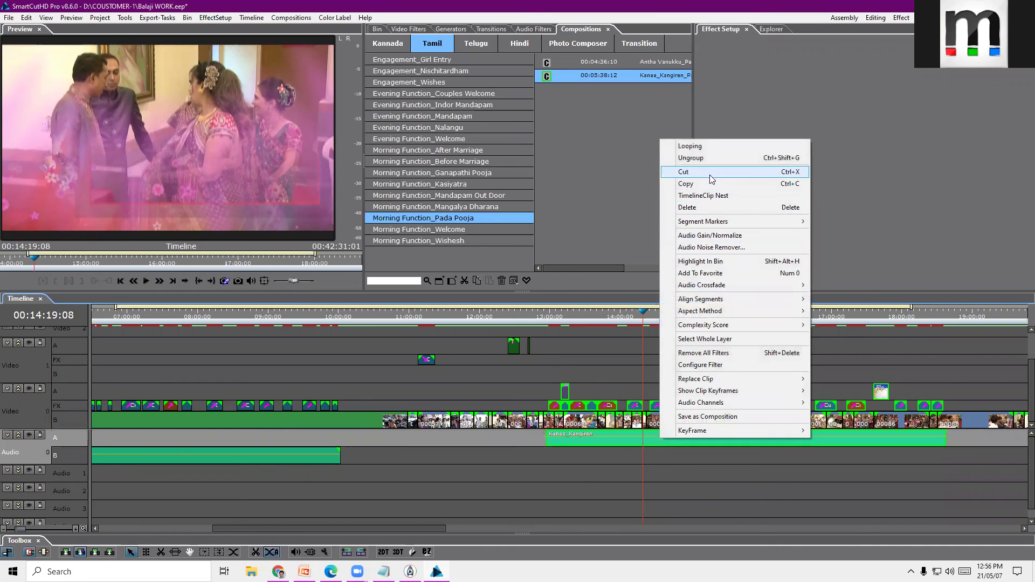
pyautogui.click(710, 158)
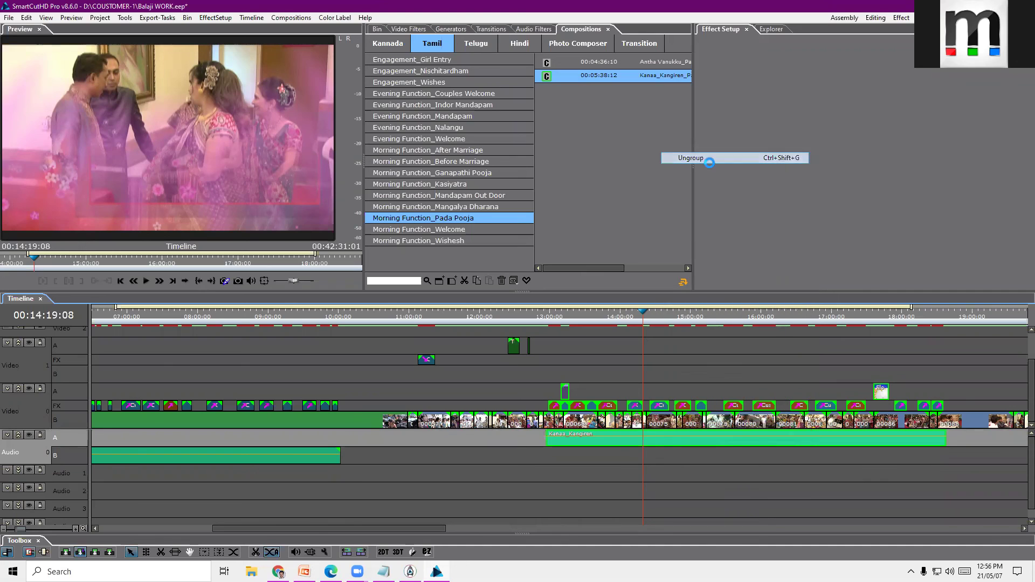
pyautogui.click(648, 360)
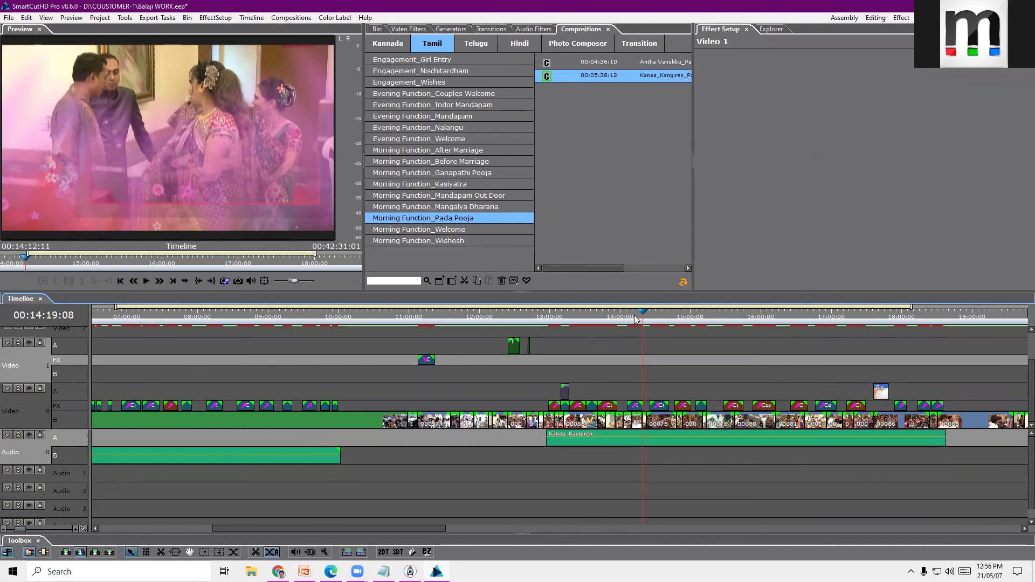
pyautogui.click(634, 317)
pyautogui.moveTo(635, 317); pyautogui.dragTo(592, 317)
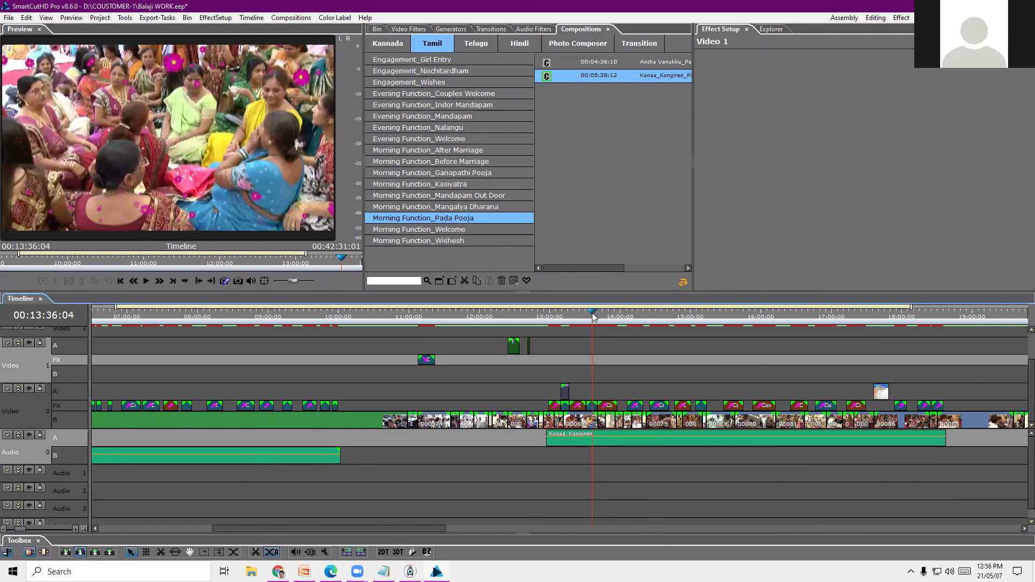
# Play up to the Pada Pooja title and show the Padapuja transition's settings
pyautogui.press('j')
pyautogui.moveTo(593, 315); pyautogui.dragTo(611, 328)
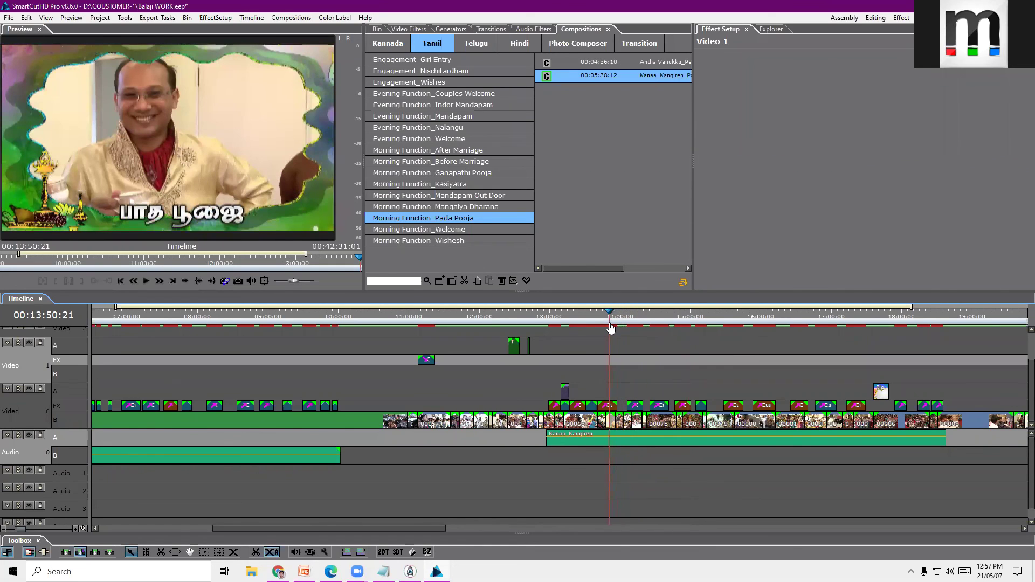
pyautogui.click(612, 409)
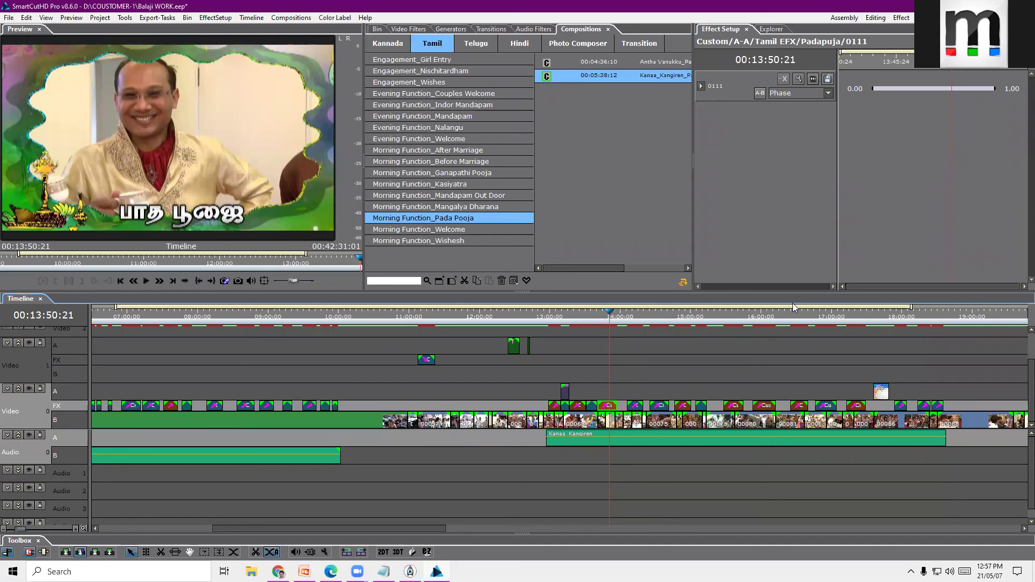
# Cue the playhead at 00:13:47:05, zoom the timeline in, and widen the Effect Setup pane
pyautogui.moveTo(609, 317); pyautogui.dragTo(605, 318)
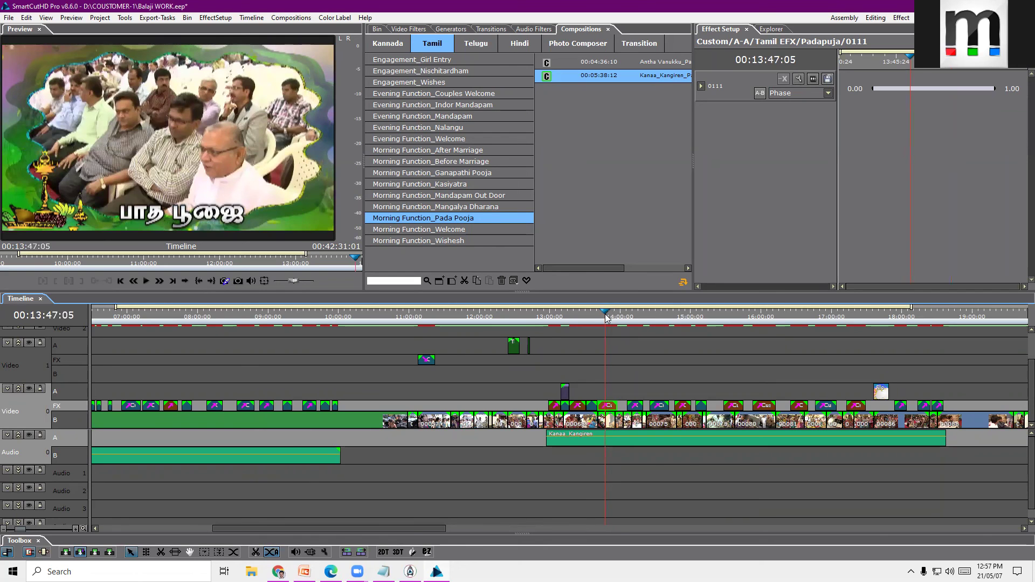
pyautogui.scroll(3, 606, 323)
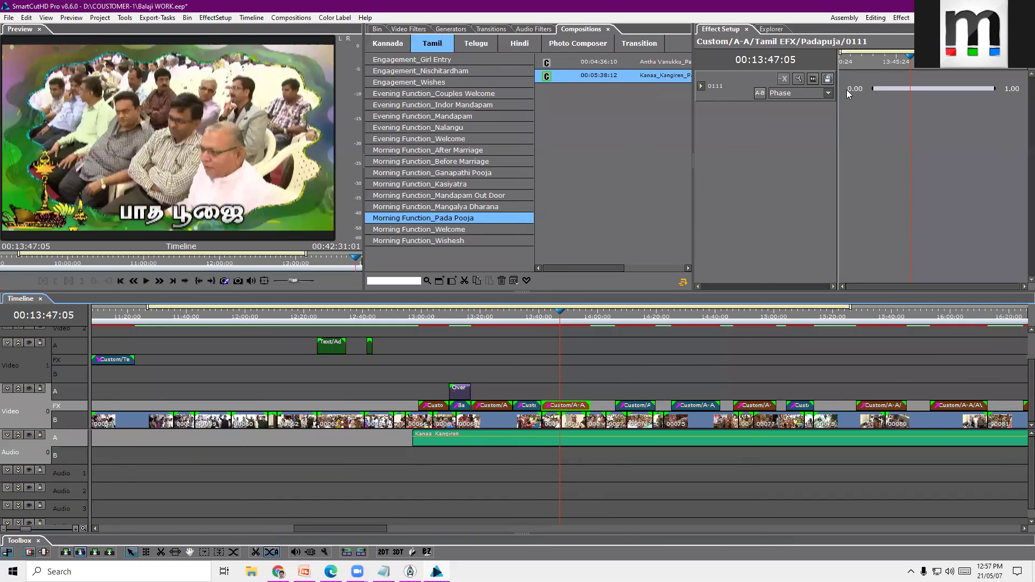
pyautogui.moveTo(837, 141); pyautogui.dragTo(888, 141)
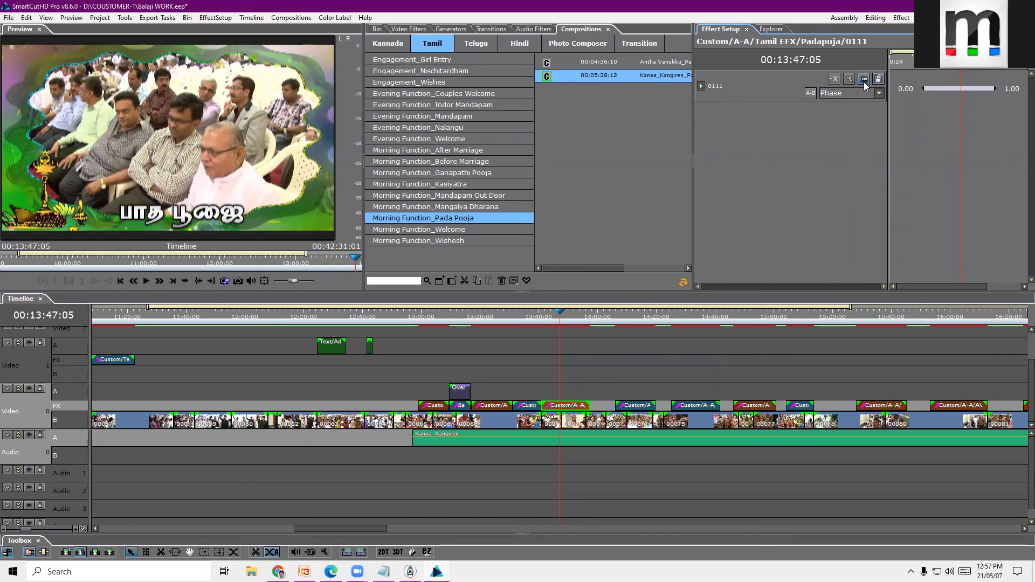
pyautogui.click(863, 79)
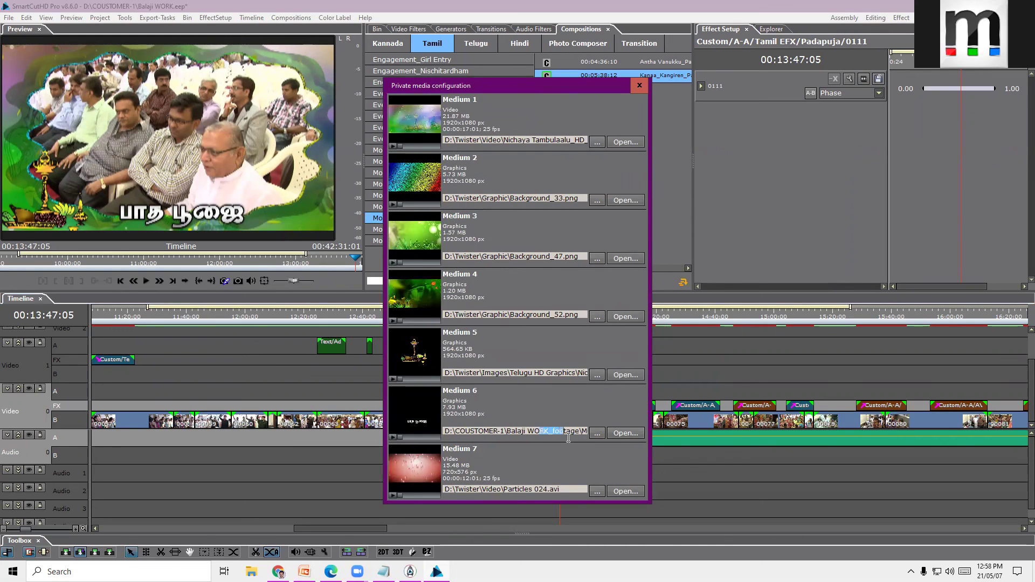
pyautogui.moveTo(553, 432); pyautogui.dragTo(583, 445)
pyautogui.click(545, 432)
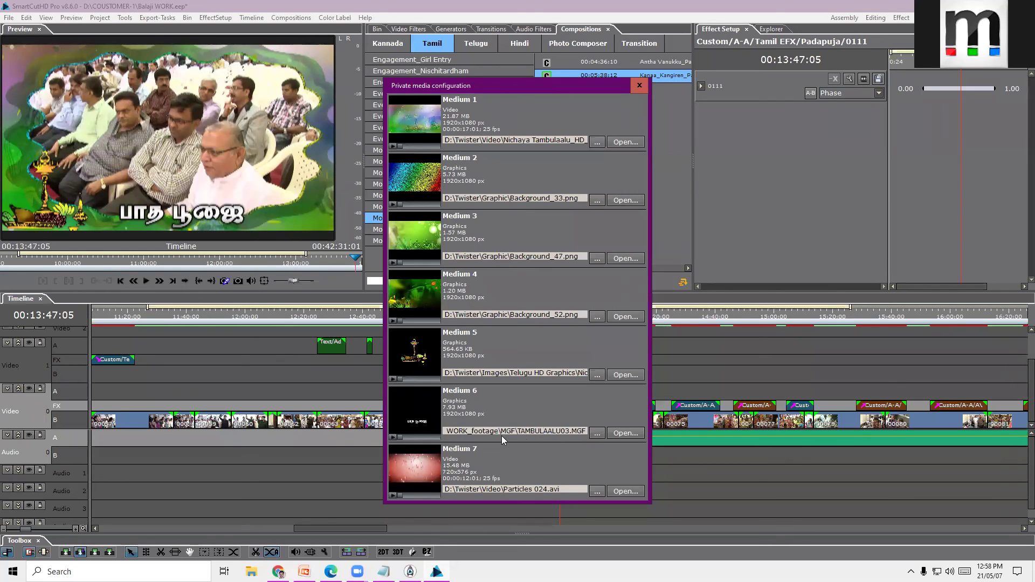
pyautogui.moveTo(506, 431); pyautogui.dragTo(594, 423)
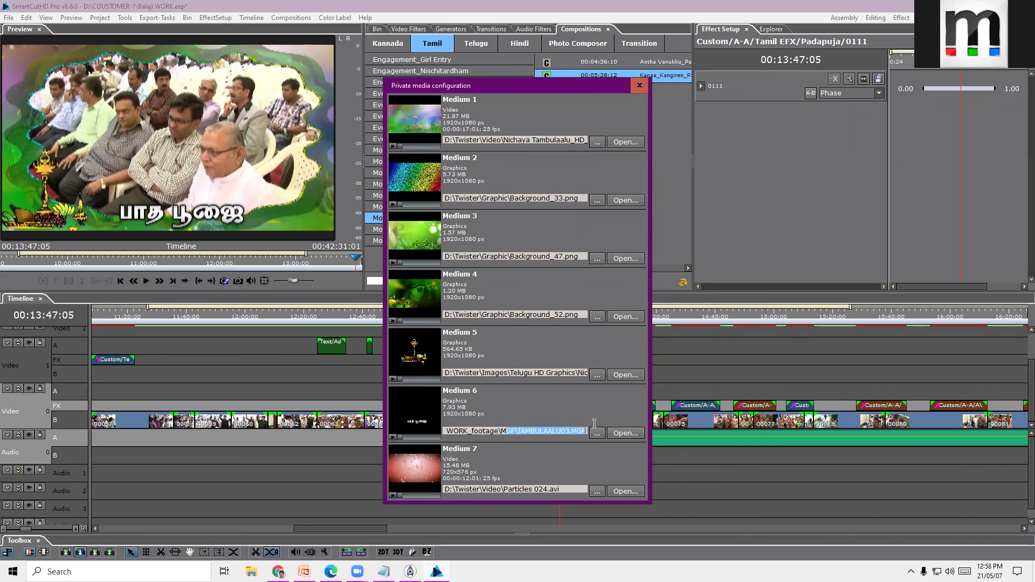
pyautogui.click(499, 432)
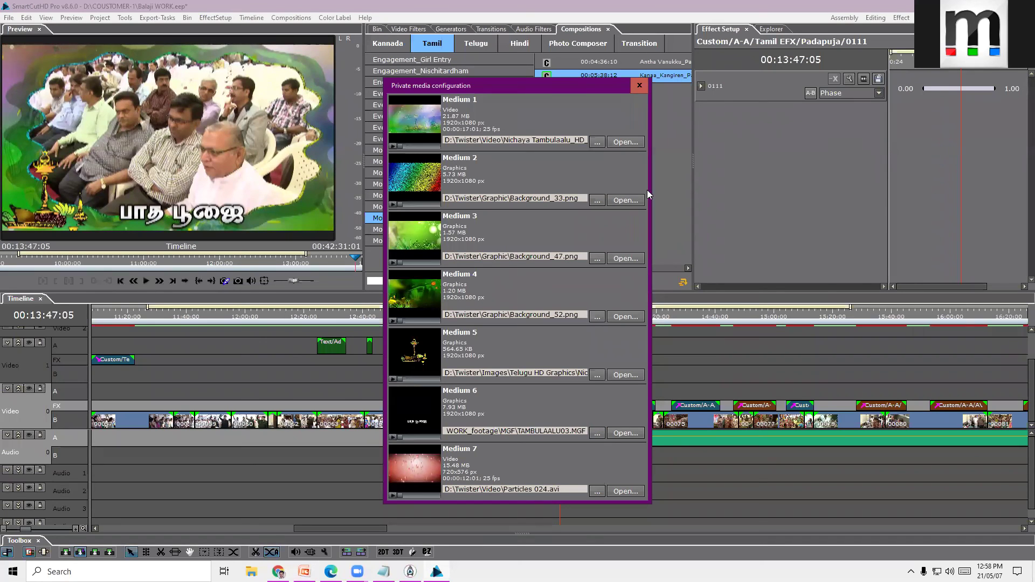
pyautogui.click(639, 87)
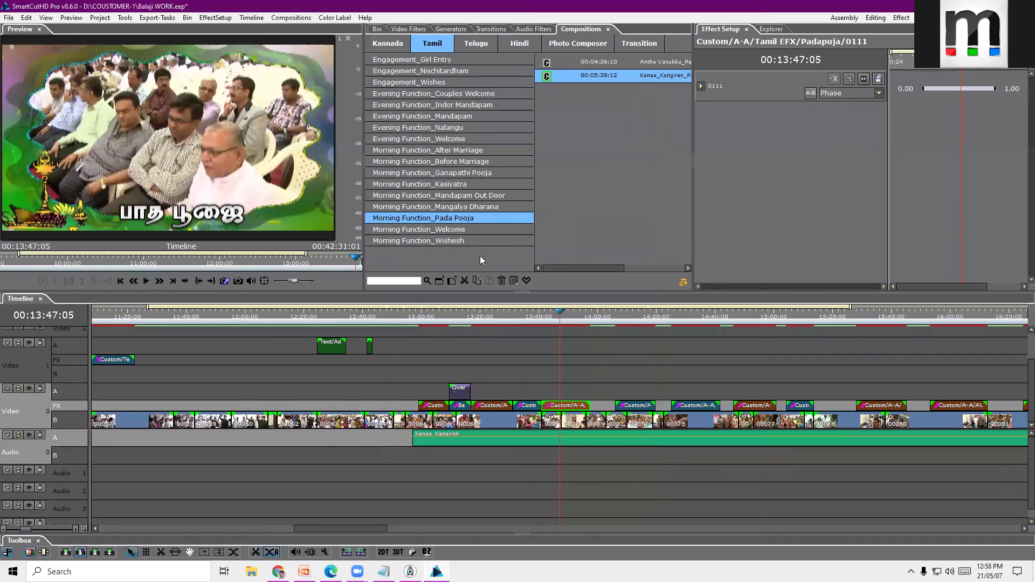
# Edit the Custom/A-A effect clip's title graphic tambulaalu03.mpc in ez aston
pyautogui.rightClick(580, 407)
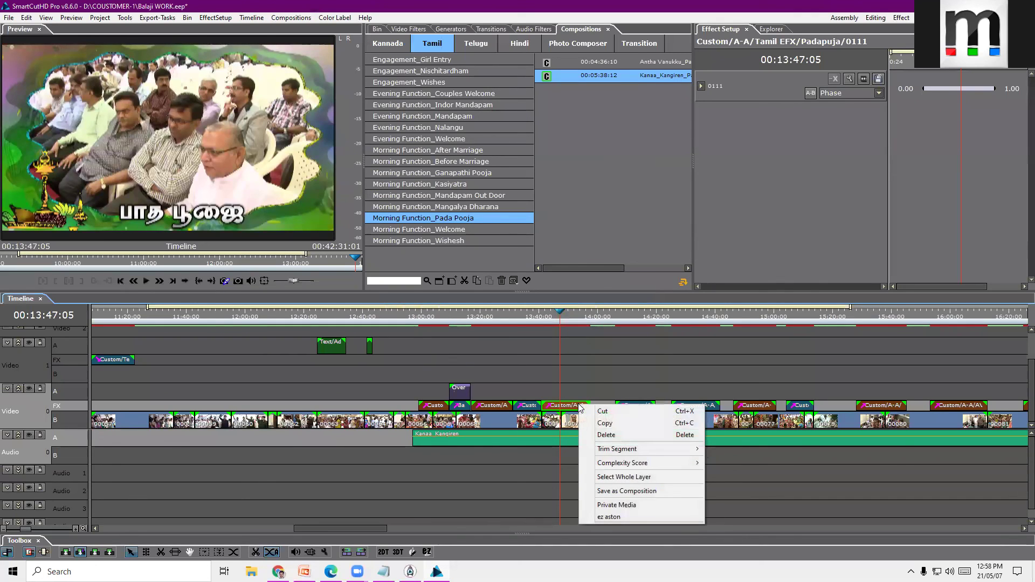
pyautogui.click(606, 519)
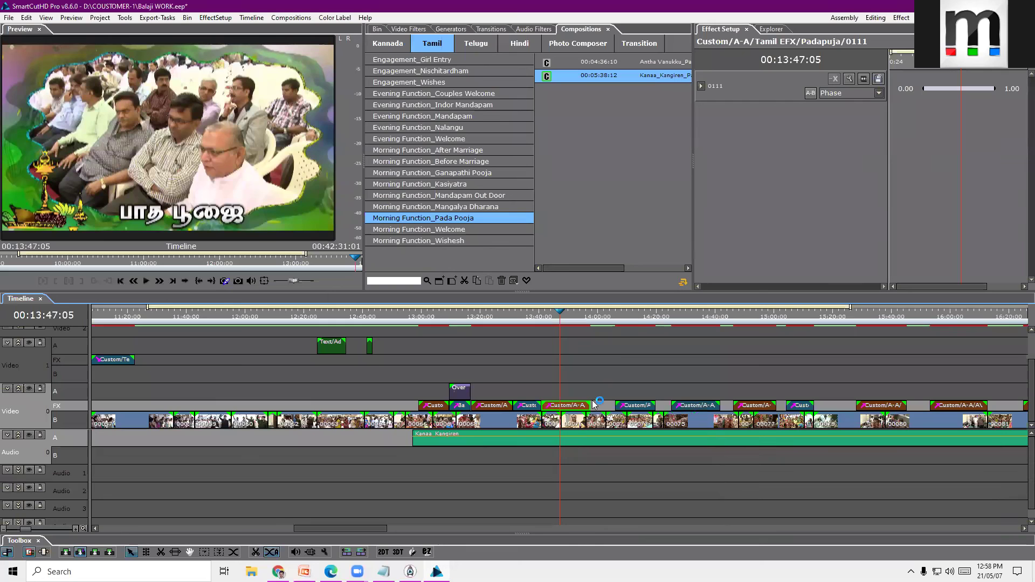
pyautogui.moveTo(579, 408)
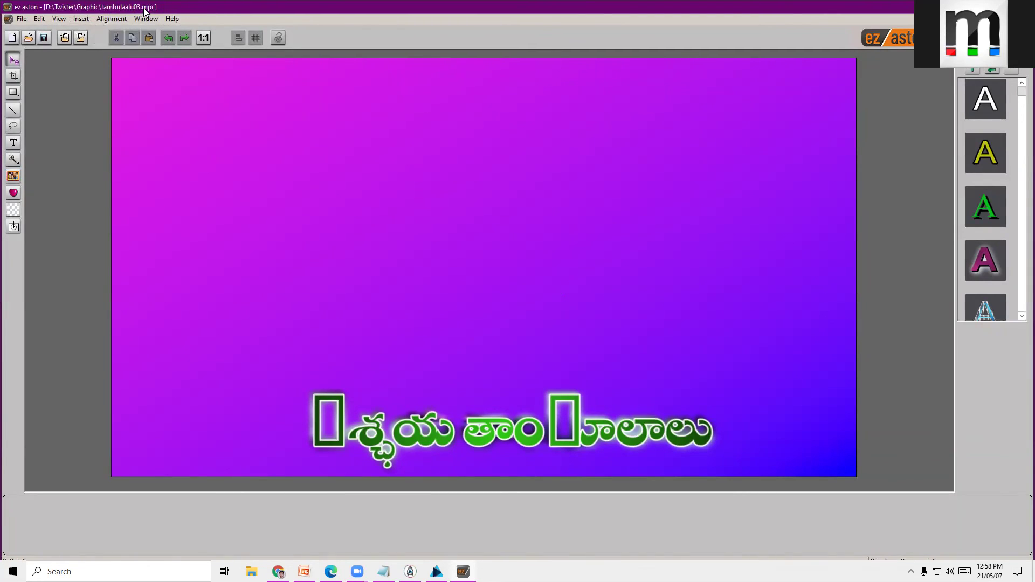
# Insert the golden OUR WEDDING clipart from the clipart library onto the canvas
pyautogui.click(496, 431)
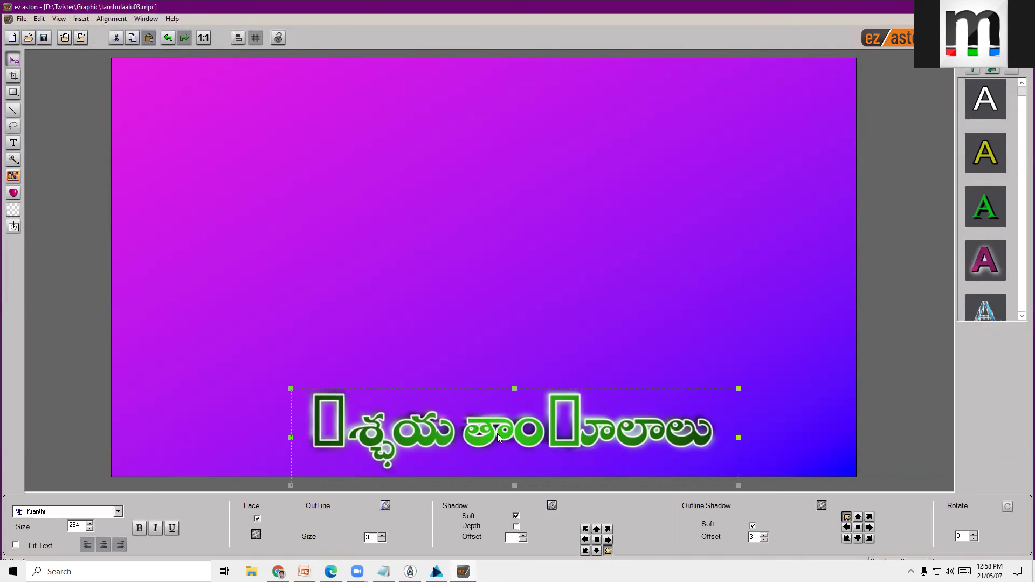
pyautogui.click(496, 432)
pyautogui.click(14, 196)
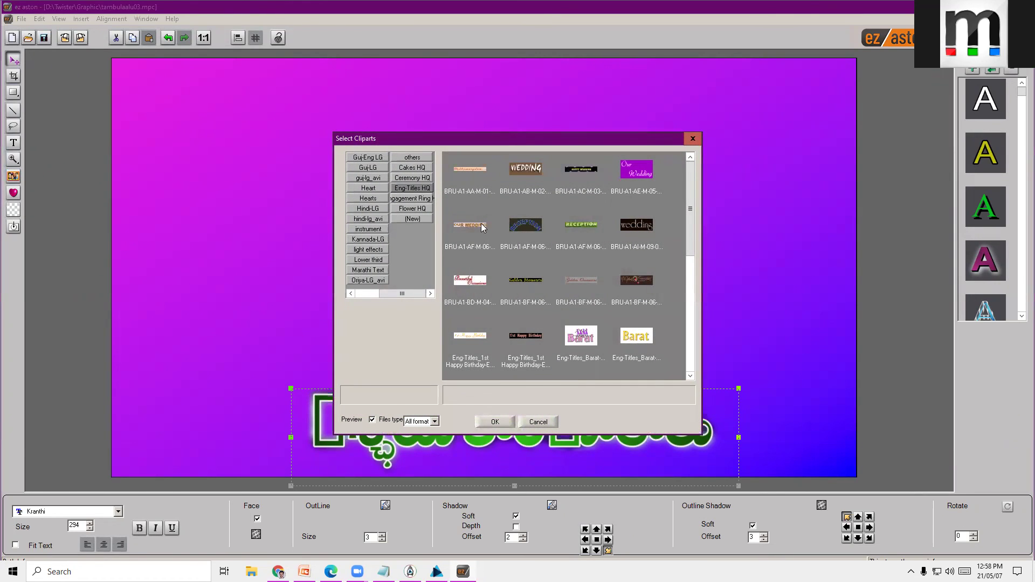
pyautogui.click(481, 223)
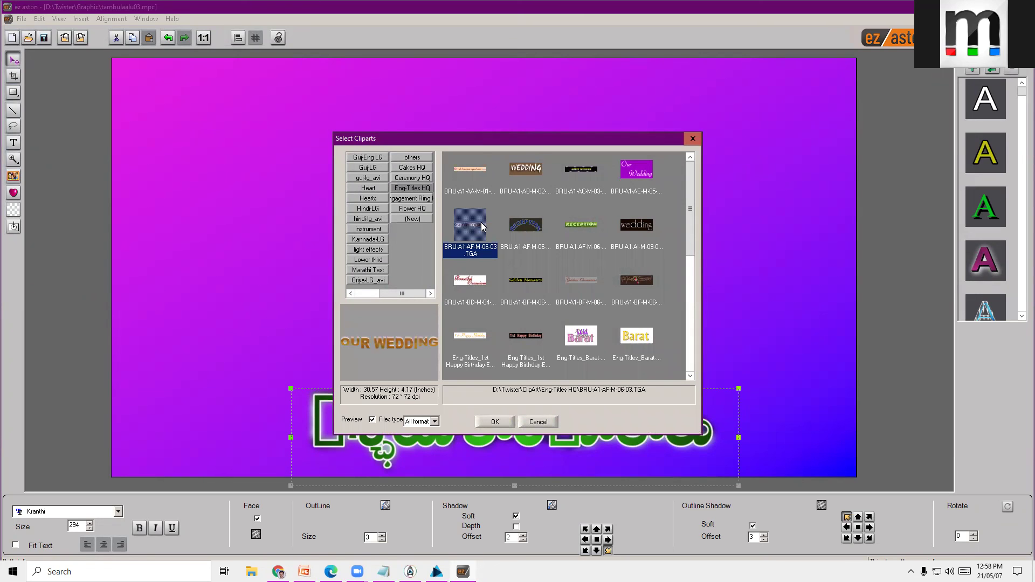
pyautogui.click(494, 424)
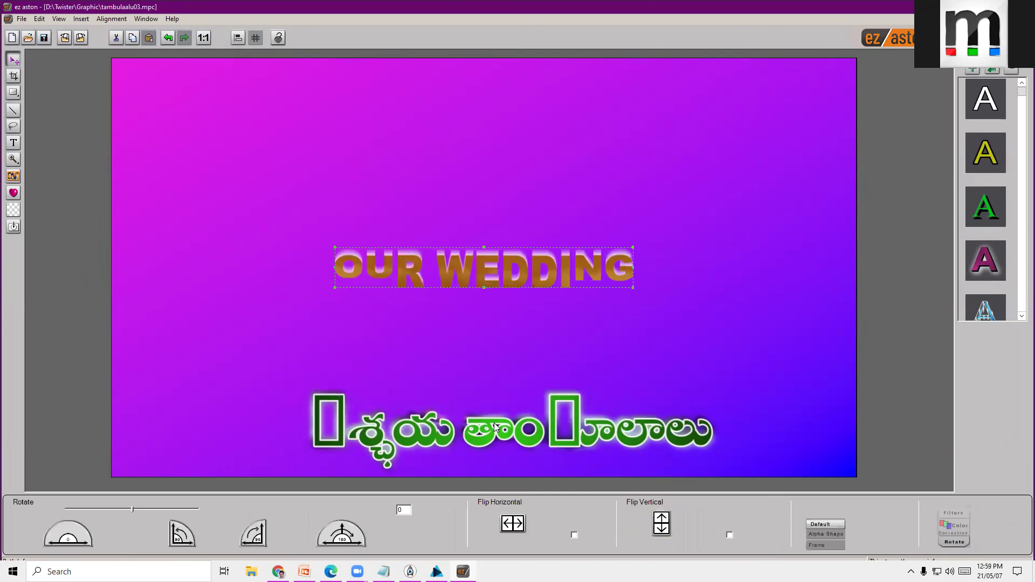
# Delete the green Telugu title text and move OUR WEDDING to the canvas bottom
pyautogui.click(546, 443)
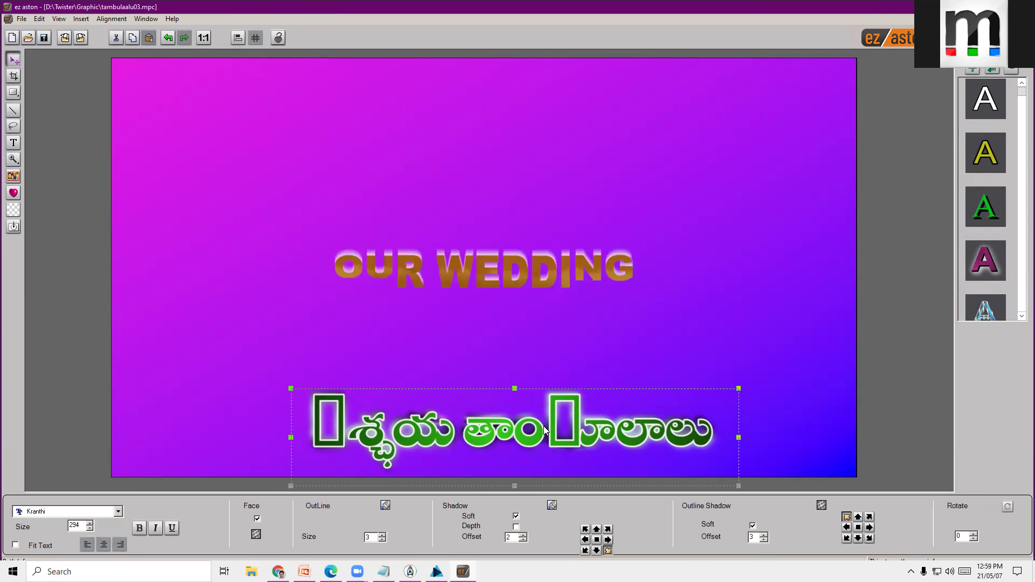
pyautogui.moveTo(543, 426)
pyautogui.mouseDown()
pyautogui.moveTo(482, 405)
pyautogui.moveTo(525, 420)
pyautogui.mouseUp()
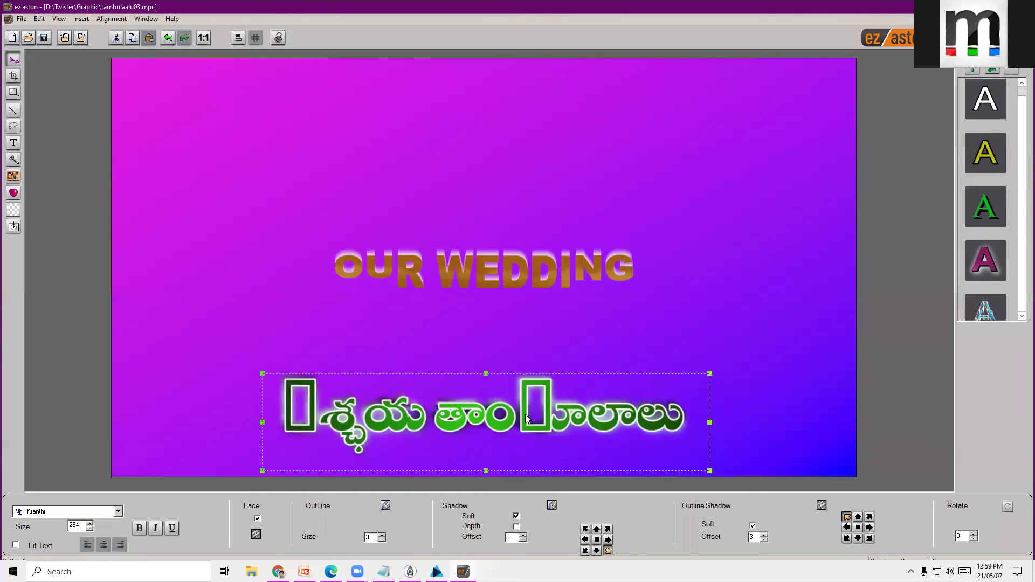
pyautogui.press('Delete')
pyautogui.click(527, 278)
pyautogui.moveTo(504, 274); pyautogui.dragTo(536, 455)
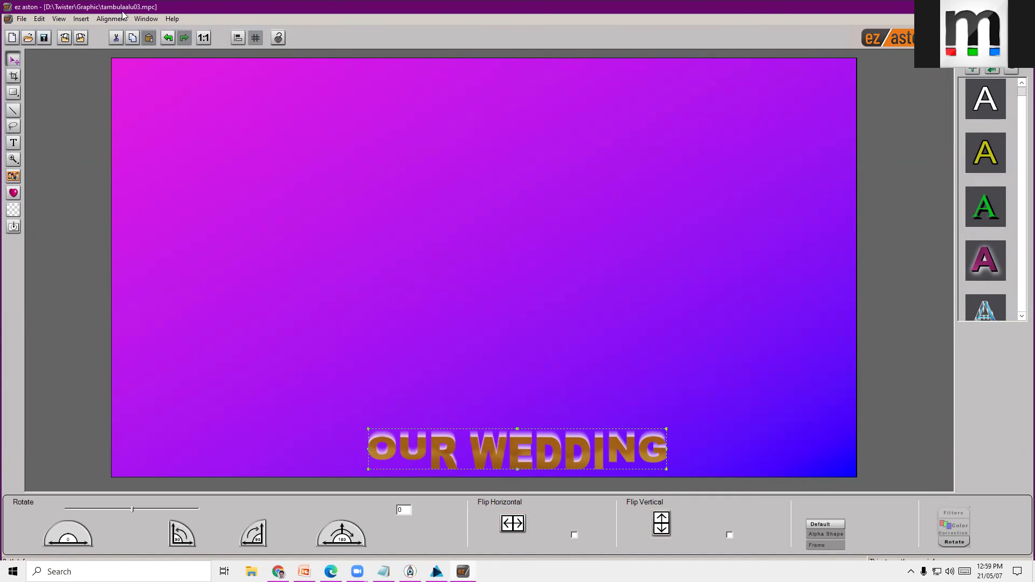
# Save and export the OUR WEDDING graphic, then return to SmartCutHD Pro
pyautogui.click(44, 39)
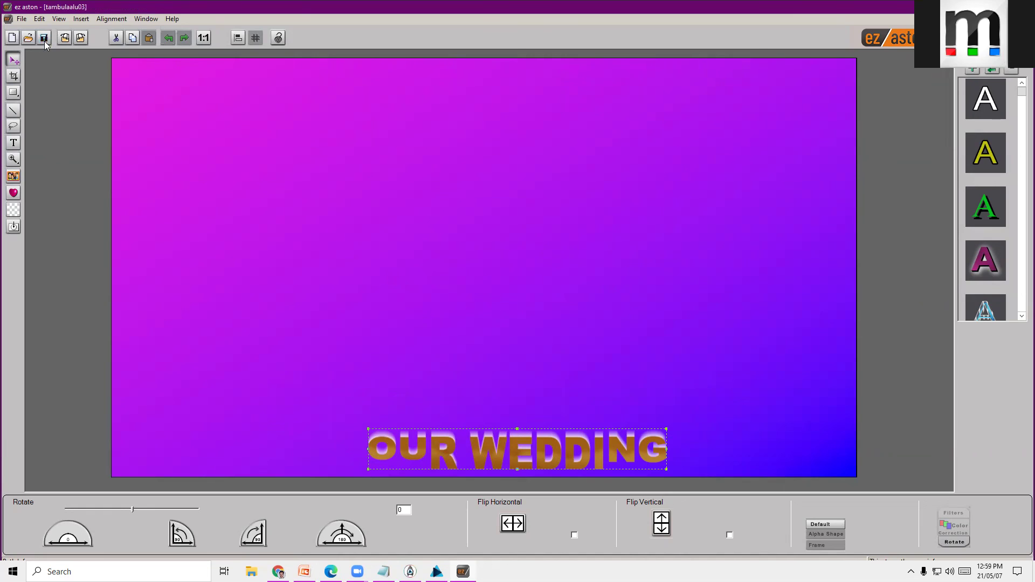
pyautogui.click(81, 39)
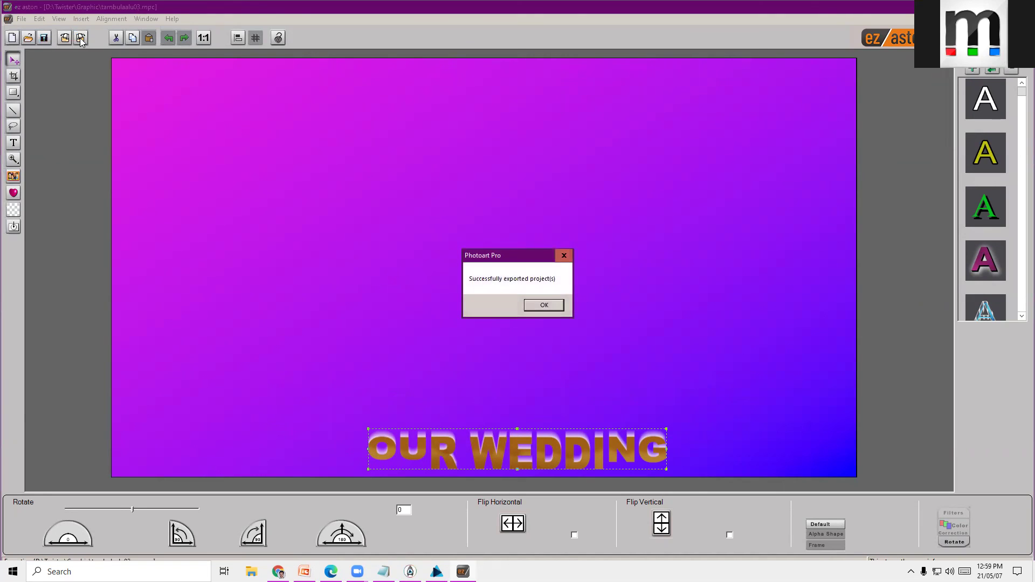
pyautogui.click(543, 306)
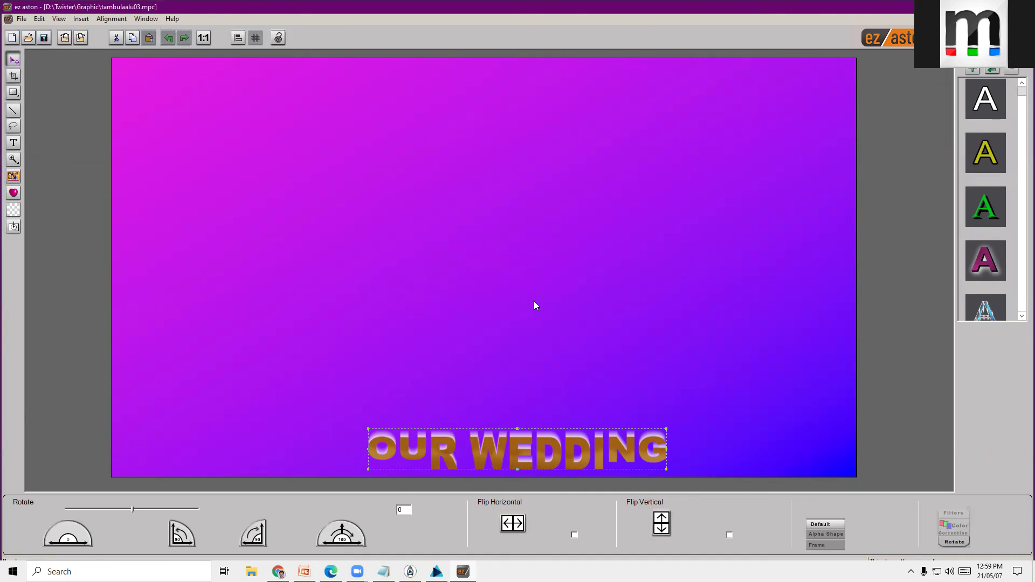
pyautogui.click(119, 18)
pyautogui.hotkey('alt', 'Tab')
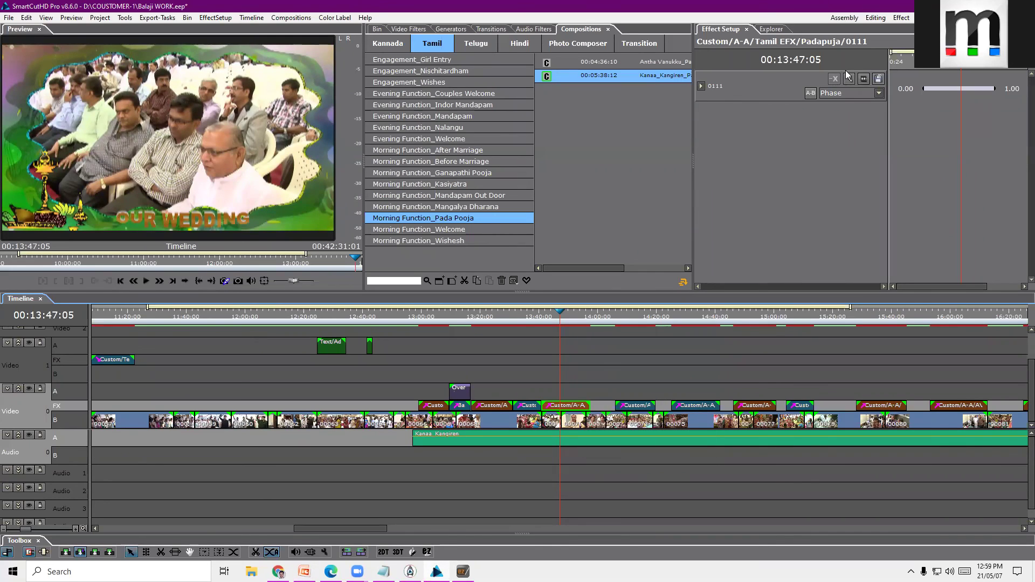
# Open the composition's Private media configuration and bring the ez aston window forward
pyautogui.click(863, 79)
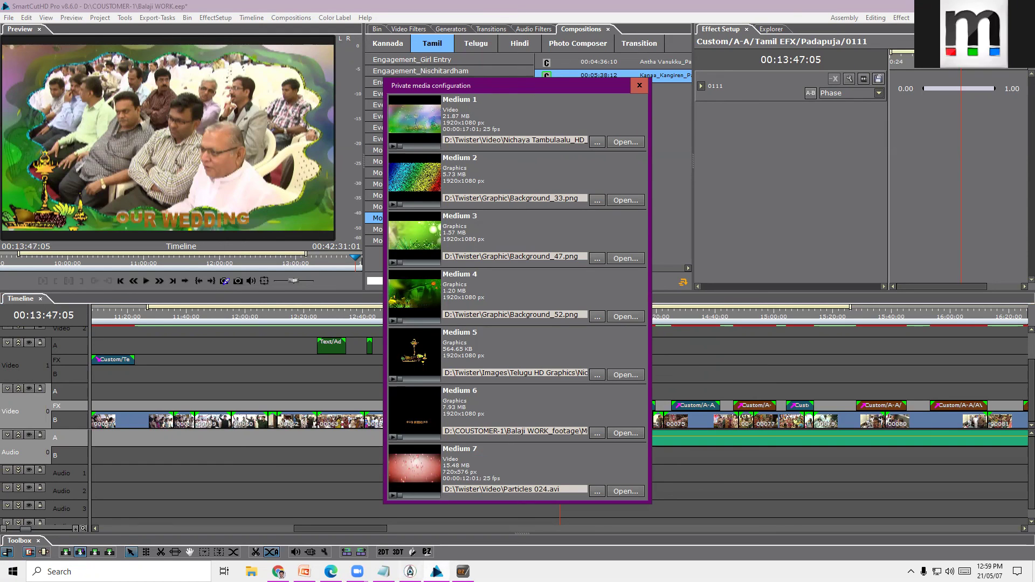
pyautogui.hotkey('alt', 'Tab')
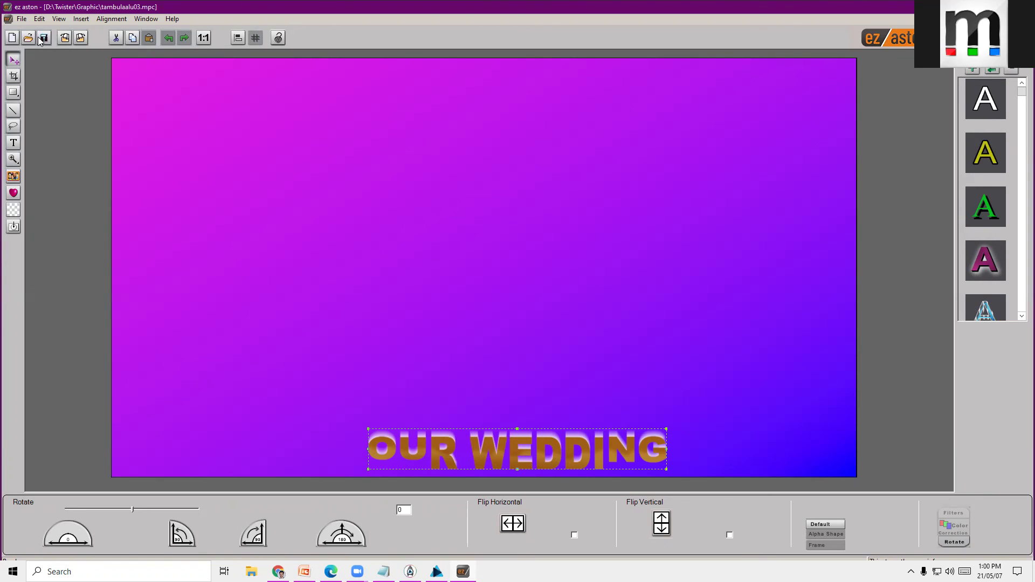
# Save tambulaalu03.mpc into the MGF folder of the customer's work-footage directory on D:
pyautogui.click(22, 19)
pyautogui.moveTo(40, 19)
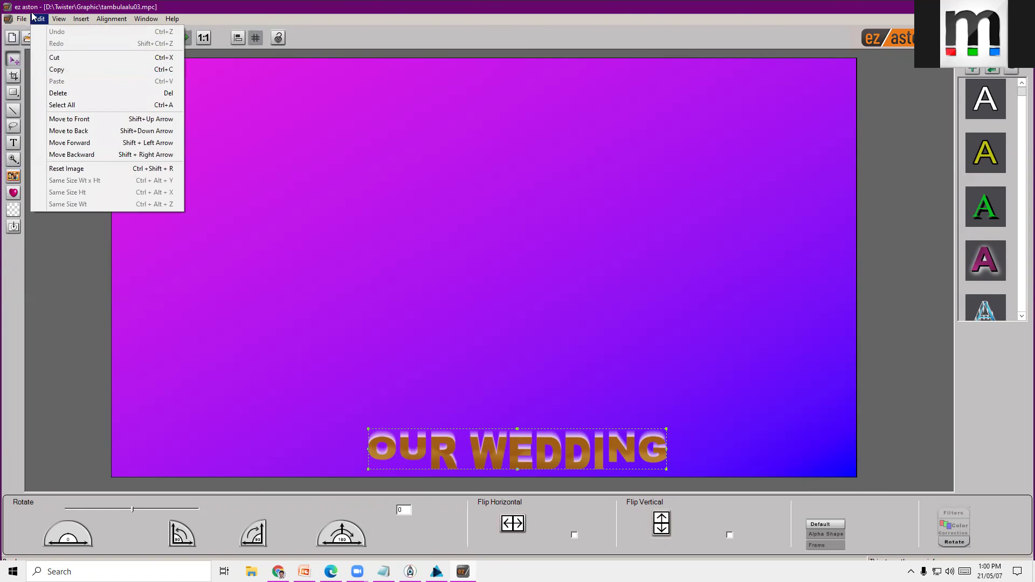
pyautogui.click(46, 94)
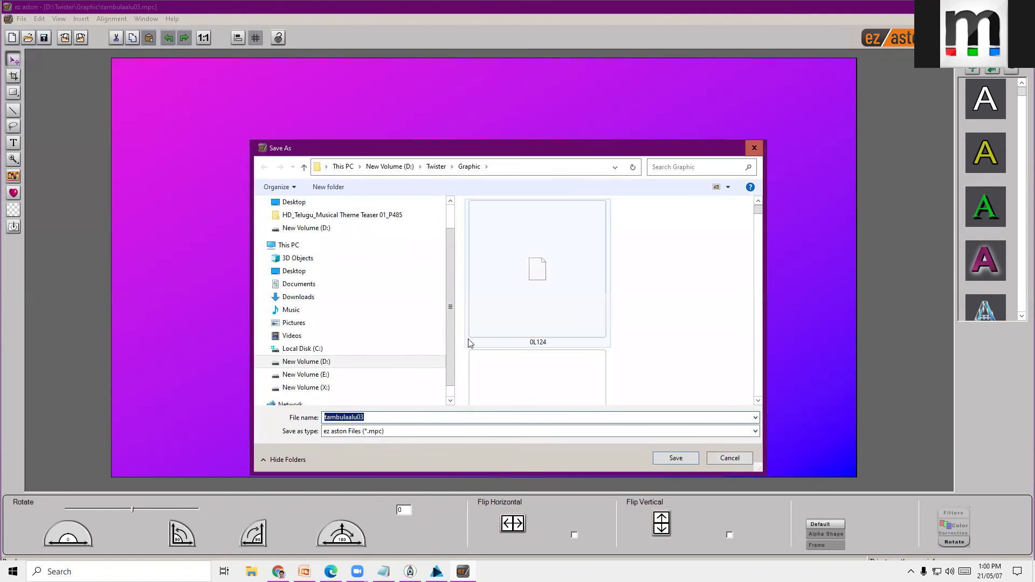
pyautogui.click(330, 375)
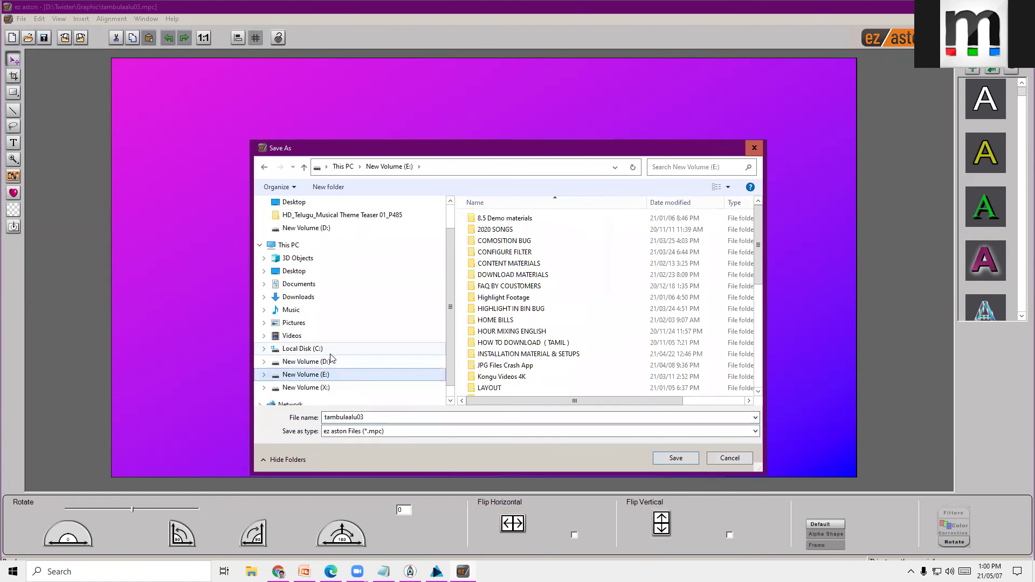
pyautogui.click(301, 349)
pyautogui.click(330, 362)
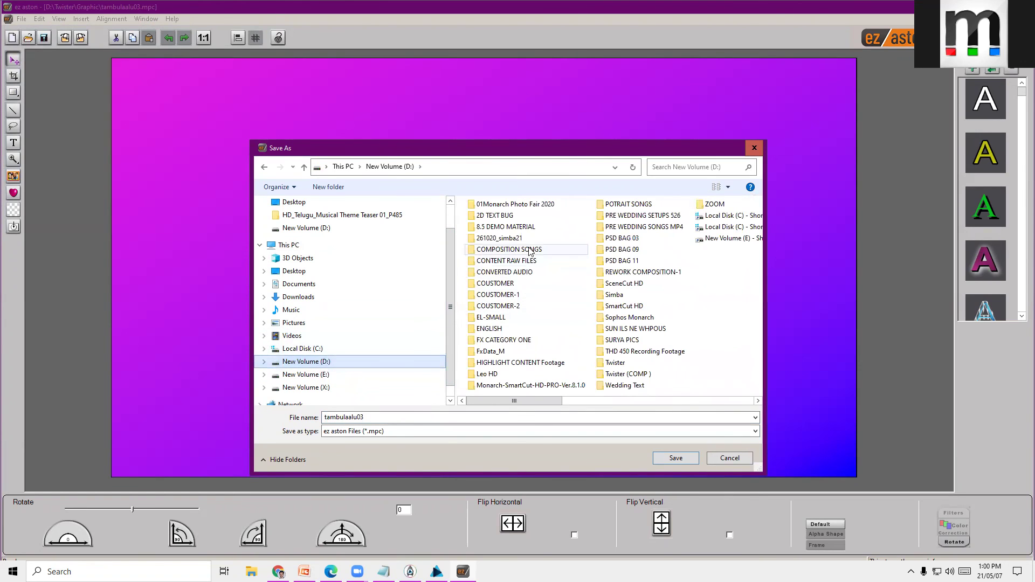
pyautogui.doubleClick(515, 296)
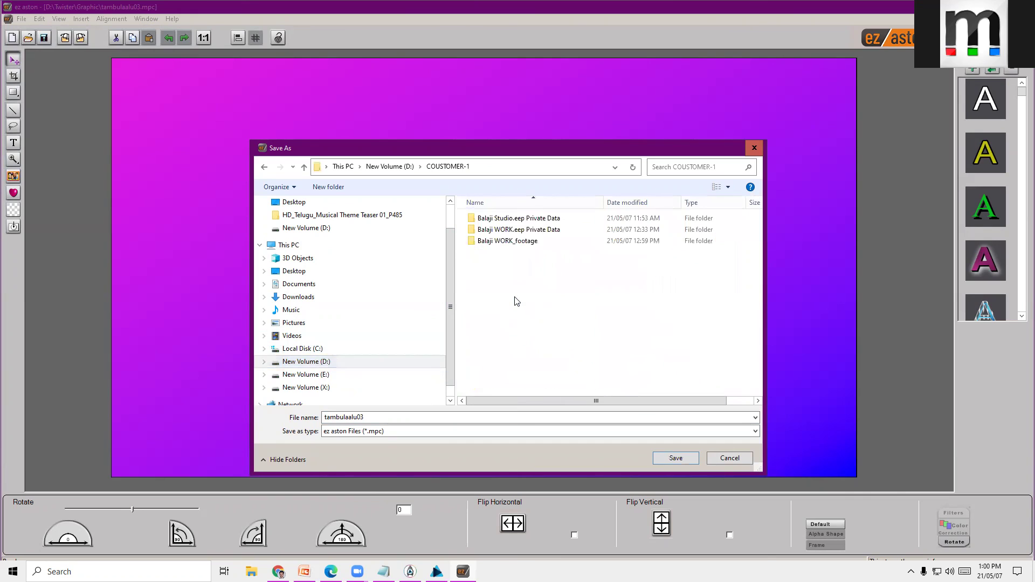
pyautogui.doubleClick(509, 241)
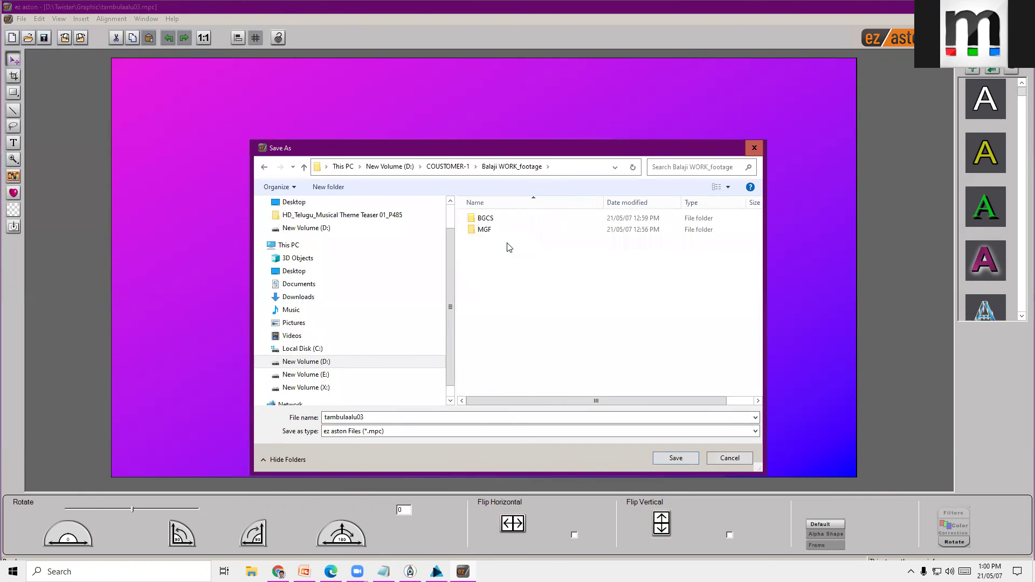
pyautogui.doubleClick(485, 230)
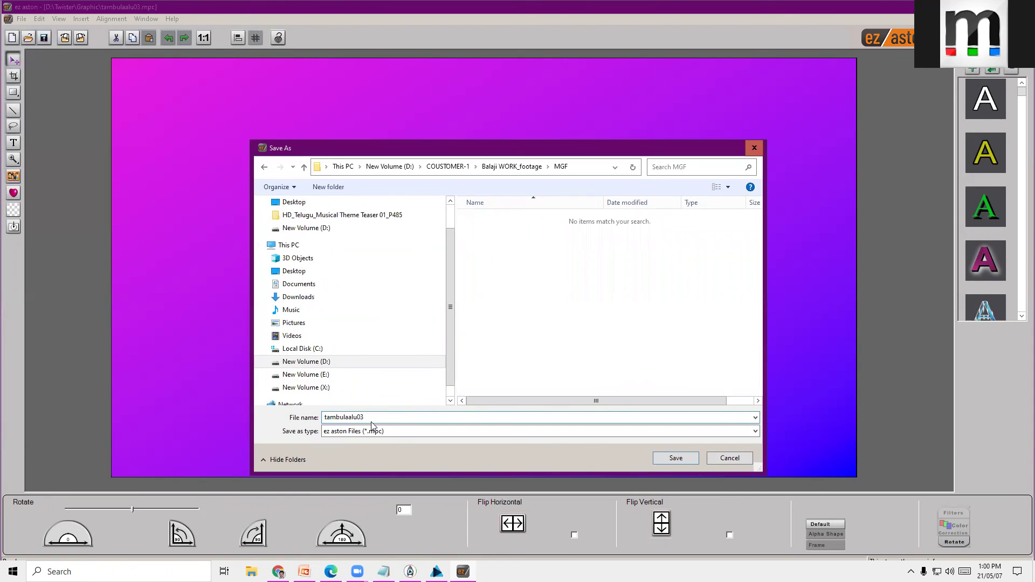
pyautogui.click(662, 460)
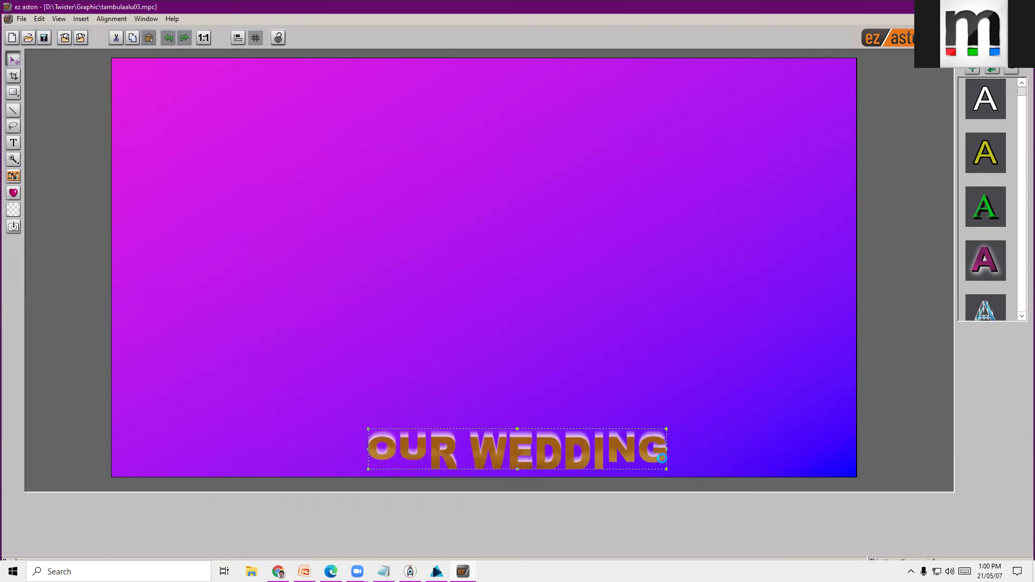
# Export the graphic, dismiss both messages, and return to SmartCutHD Pro
pyautogui.click(81, 38)
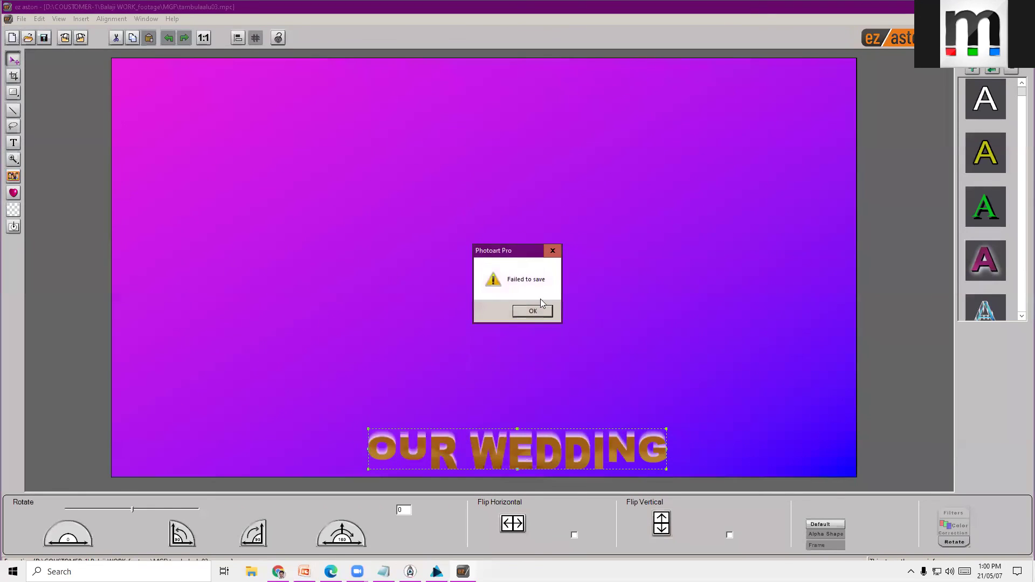
pyautogui.click(534, 317)
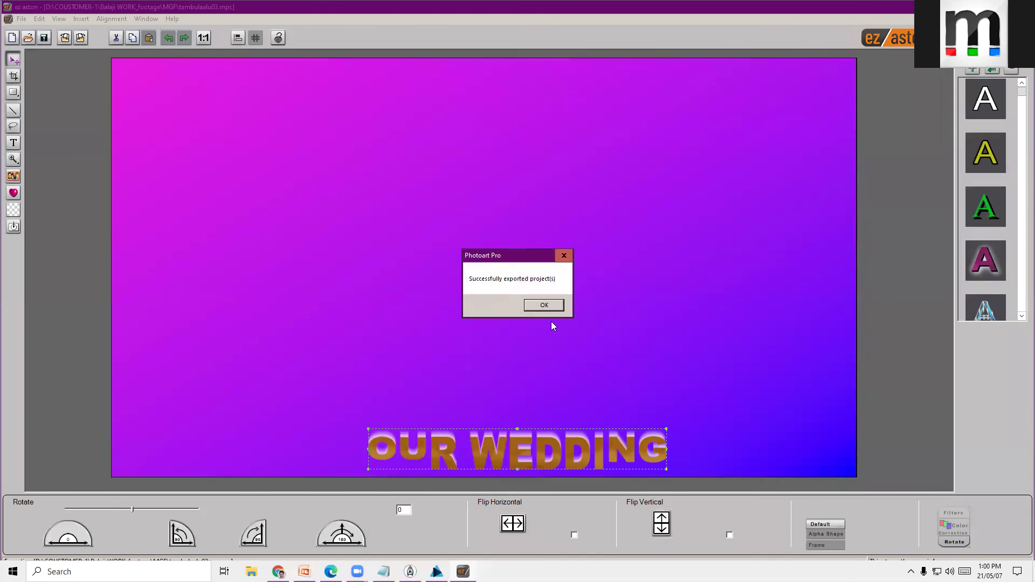
pyautogui.click(555, 311)
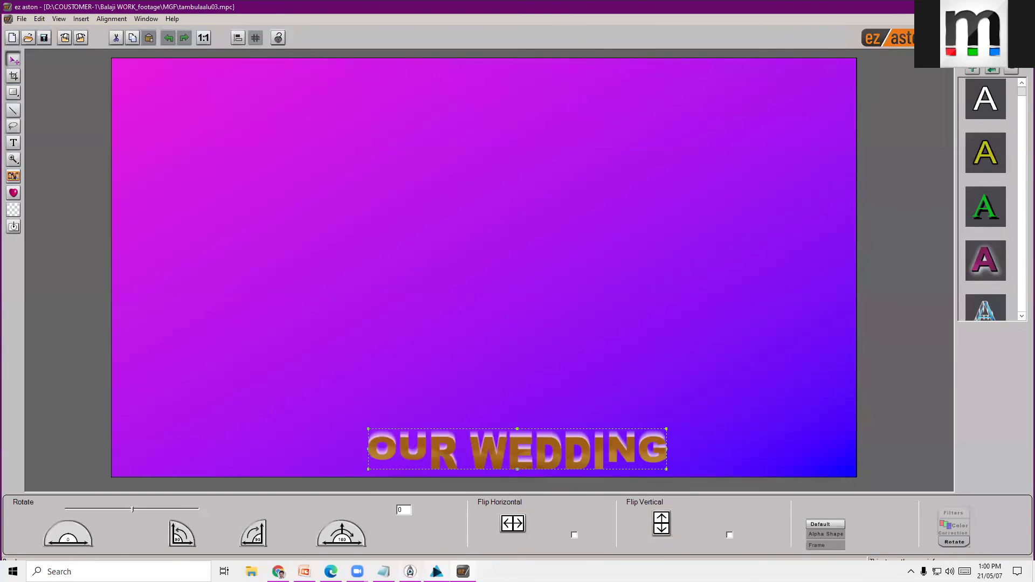
pyautogui.hotkey('alt', 'Tab')
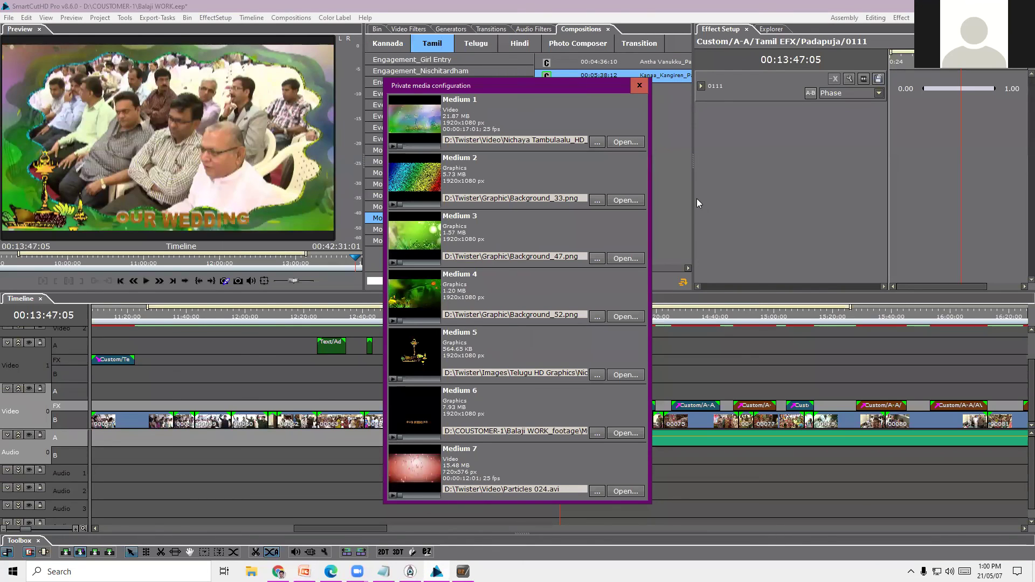